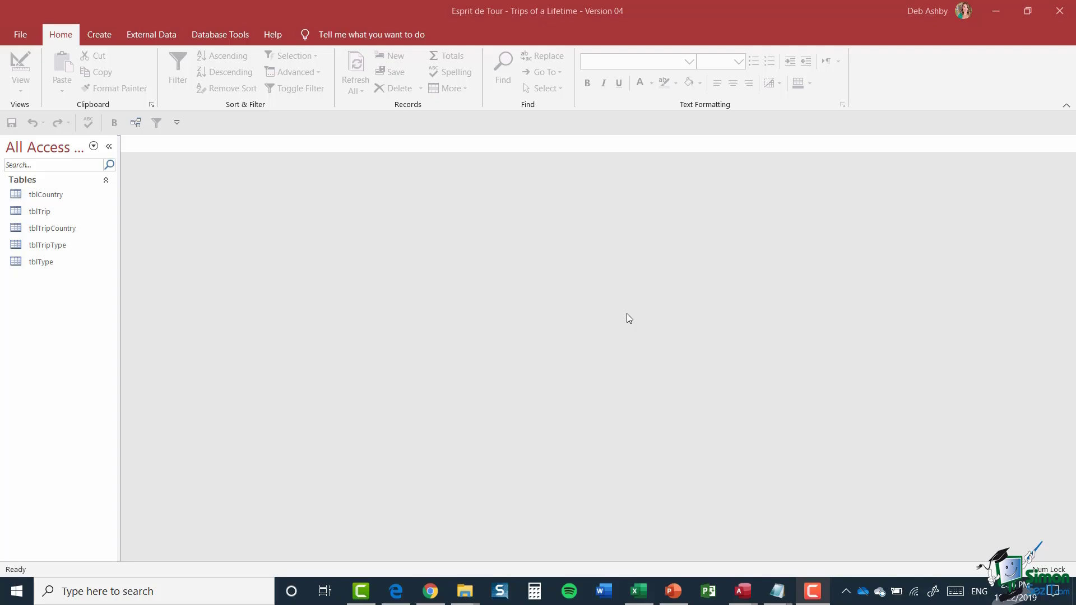
- Start a Form Wizard form based on the tblCountry table and include its Country field
left_click(48, 199)
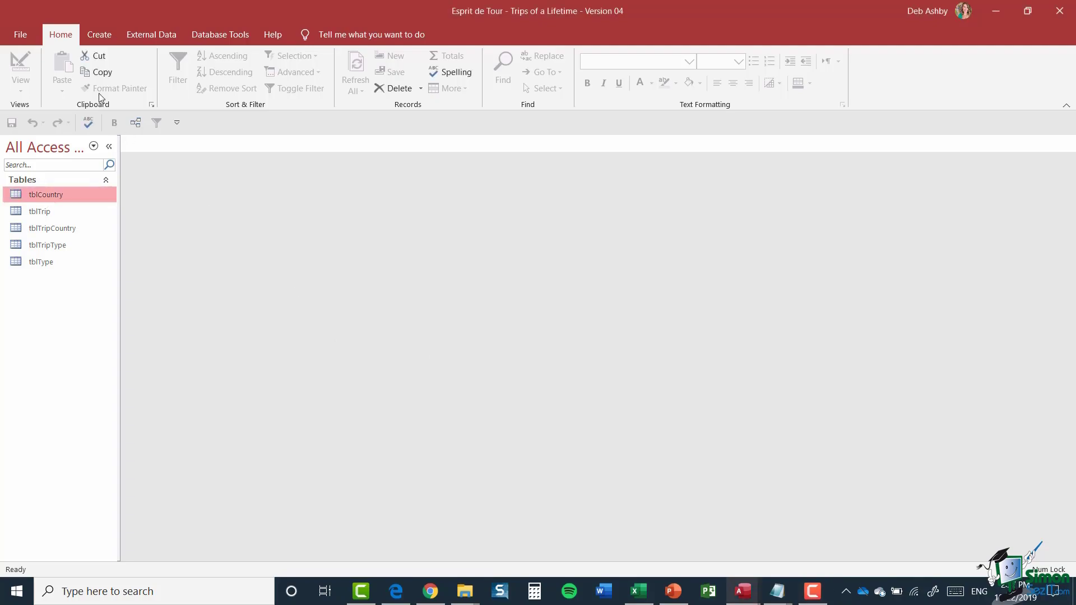
left_click(107, 37)
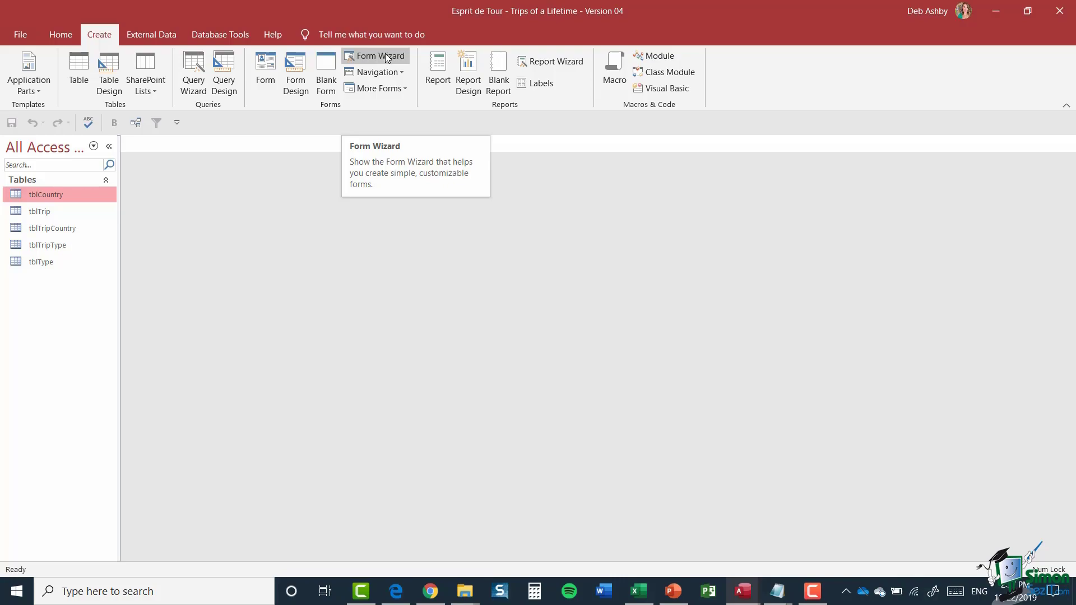
left_click(405, 90)
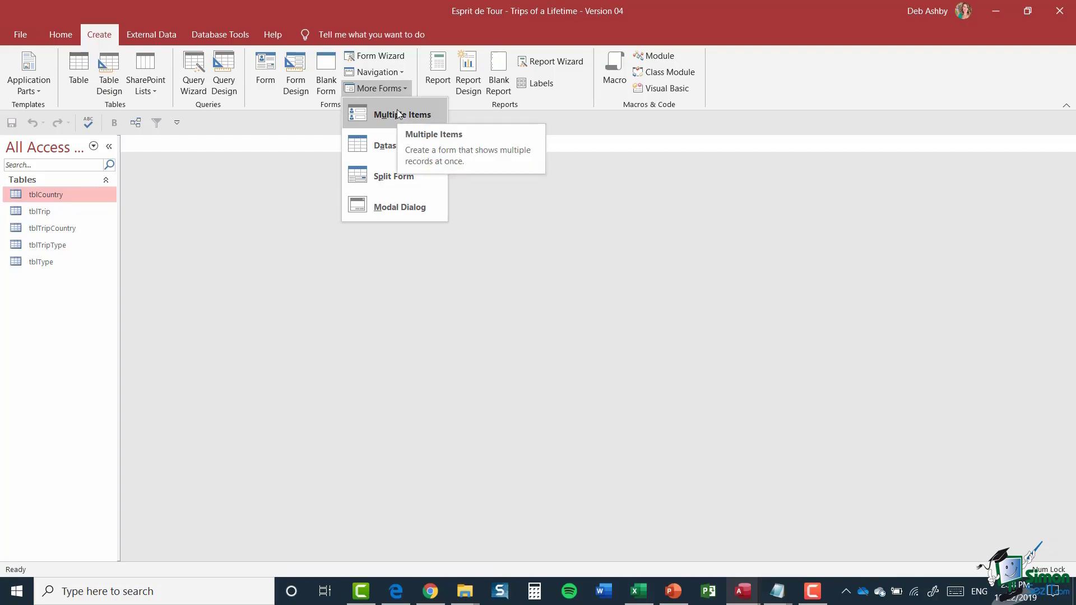
left_click(319, 128)
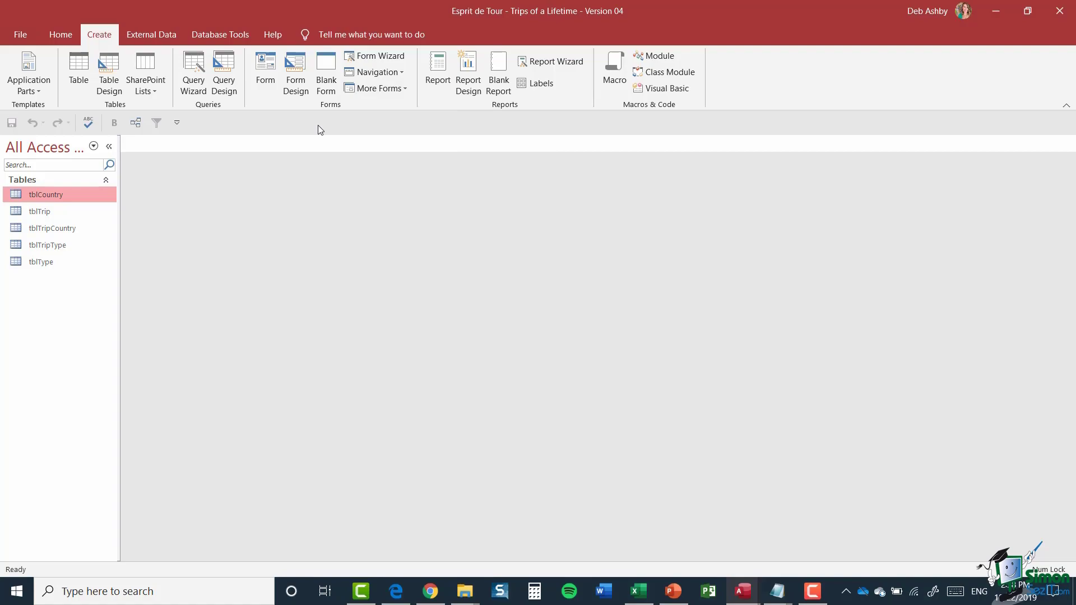
left_click(378, 57)
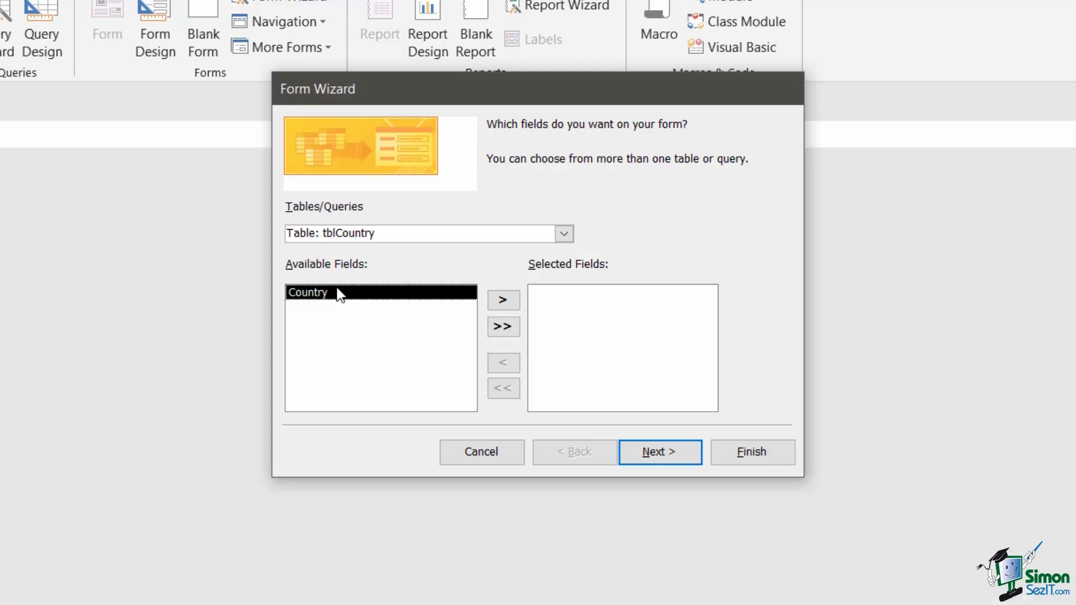
left_click(504, 300)
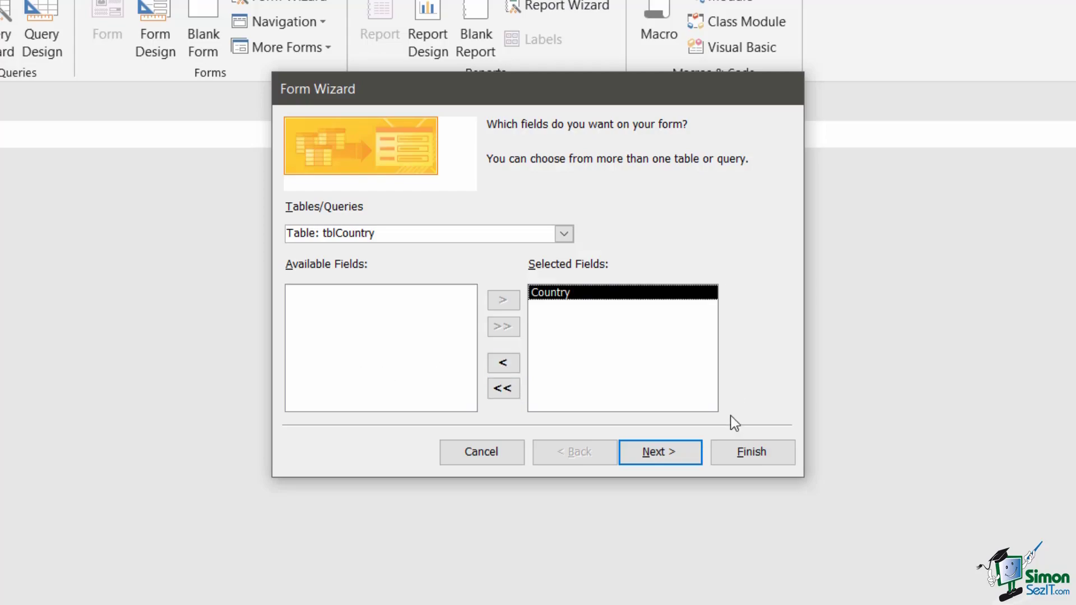
left_click(665, 453)
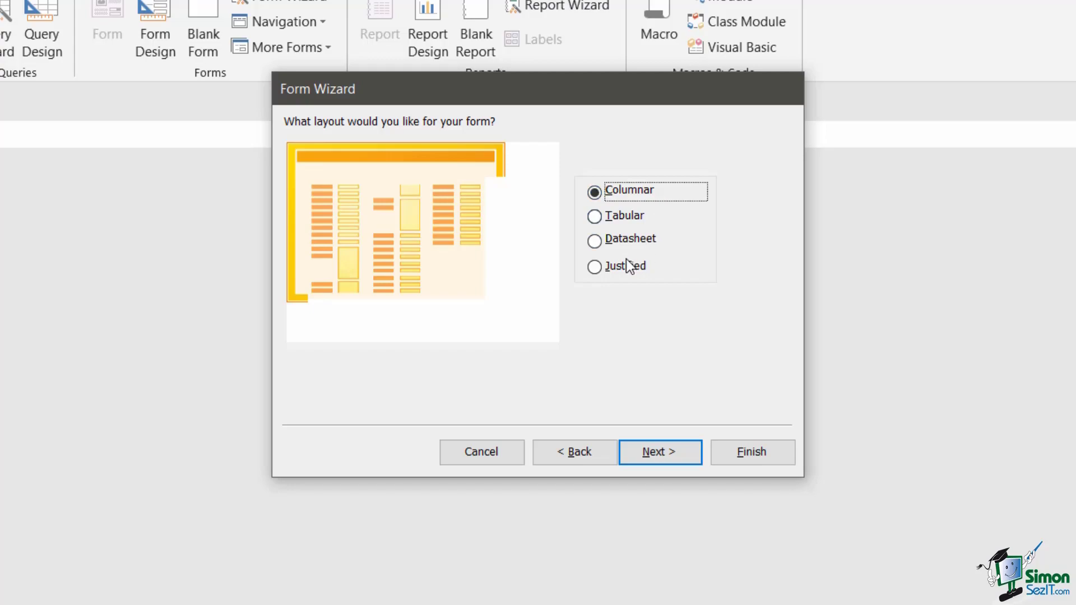
- Compare the Justified, Tabular and Datasheet layouts and choose Tabular for the form
left_click(595, 266)
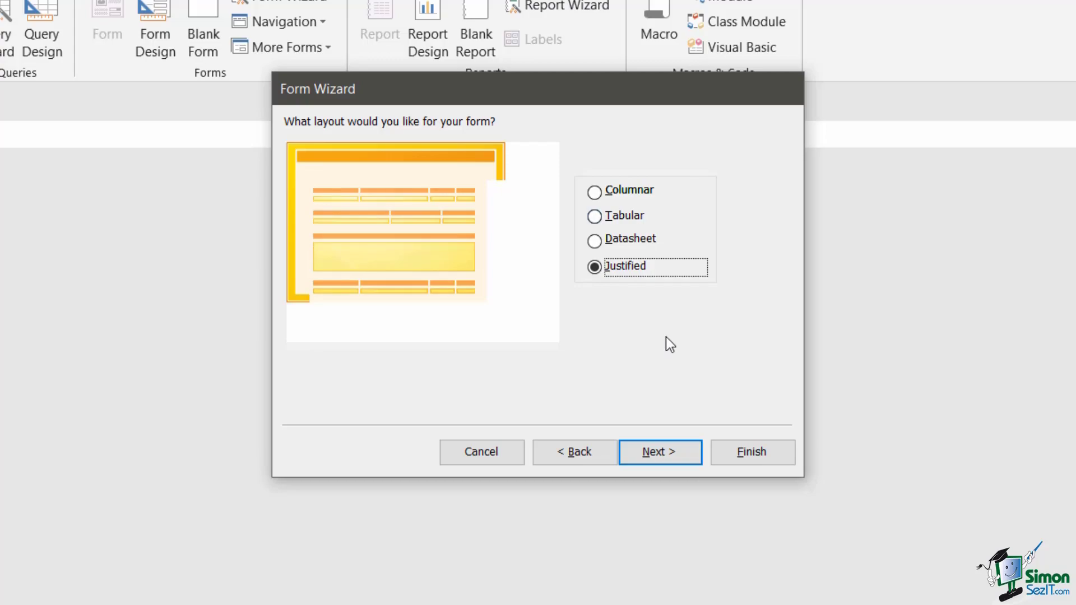
left_click(595, 216)
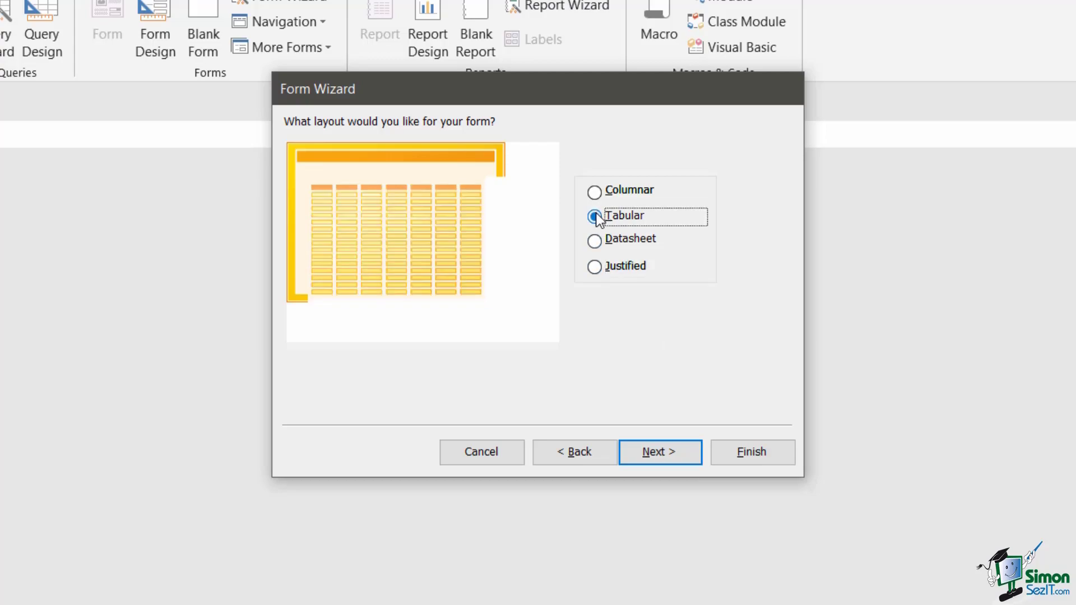
left_click(595, 241)
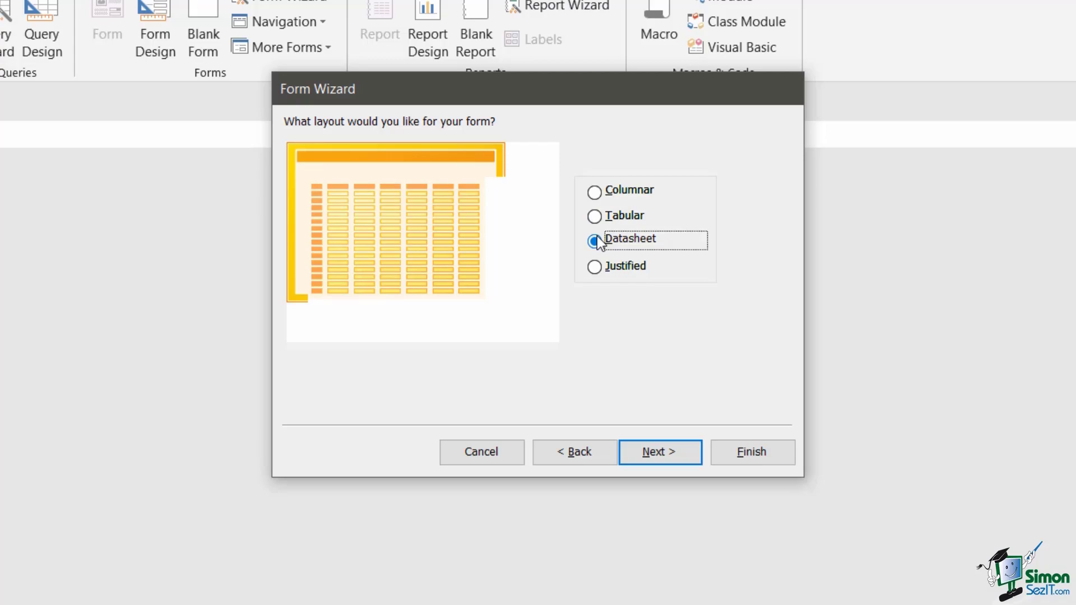
left_click(596, 217)
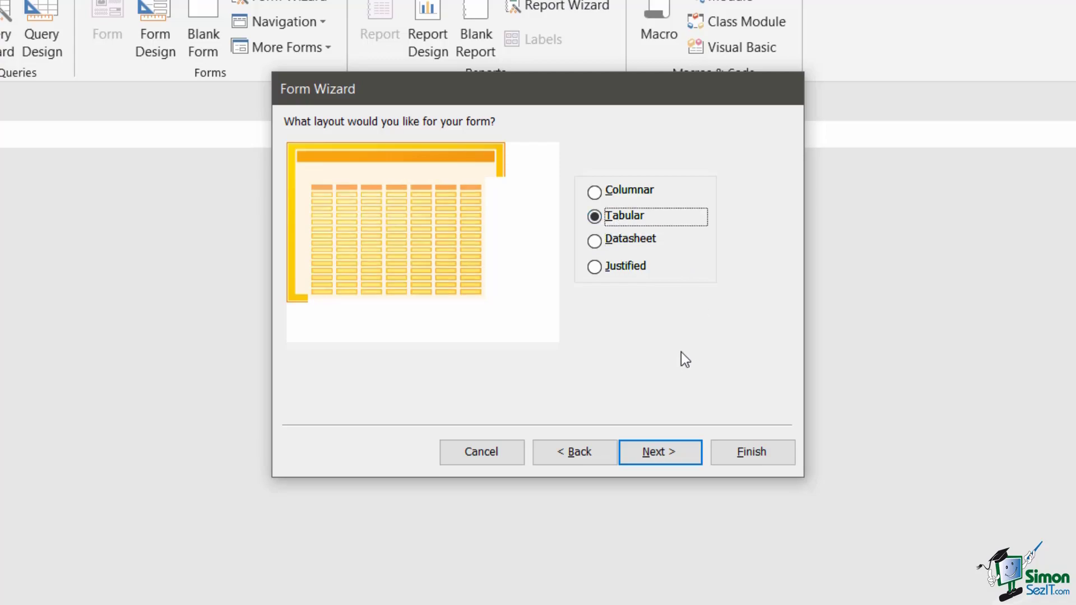
left_click(653, 452)
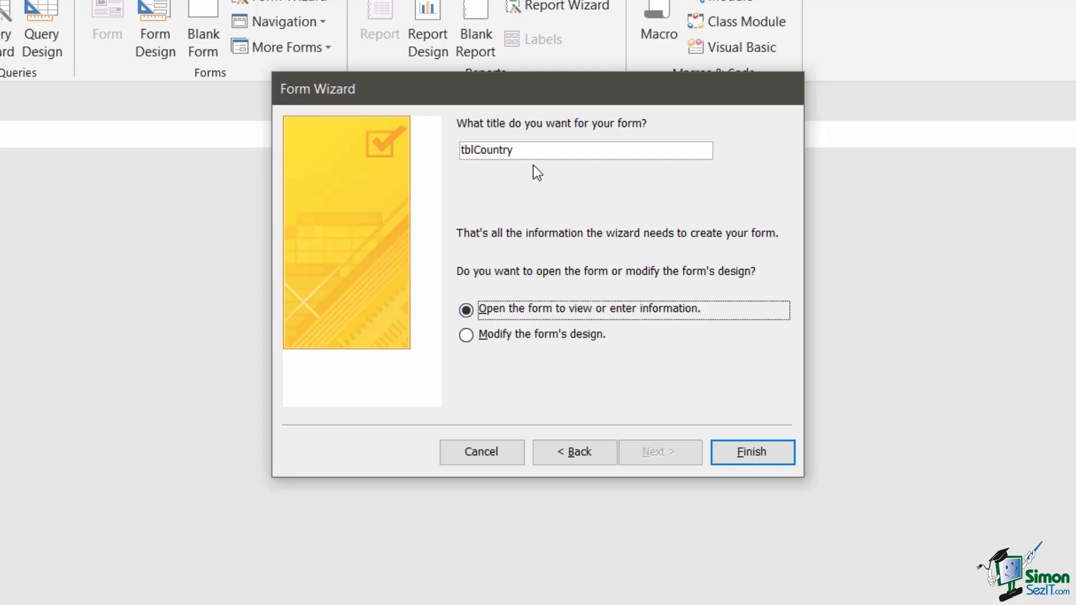
- Title the form frmCountryTabular and finish the wizard, opening the form to view information
left_click_drag(512, 150, 446, 147)
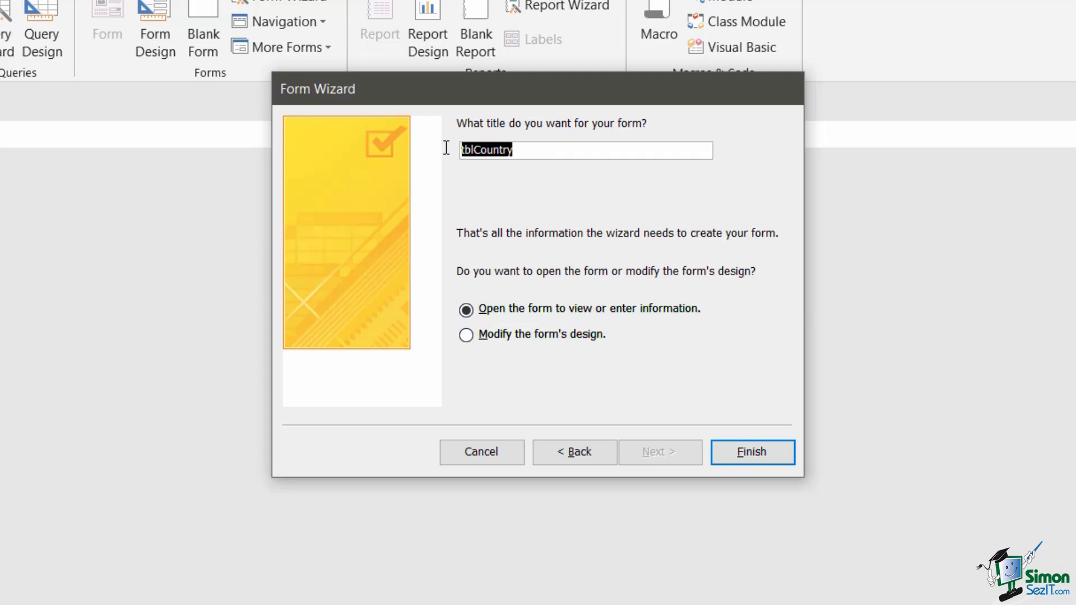
type("frmCountryTabular")
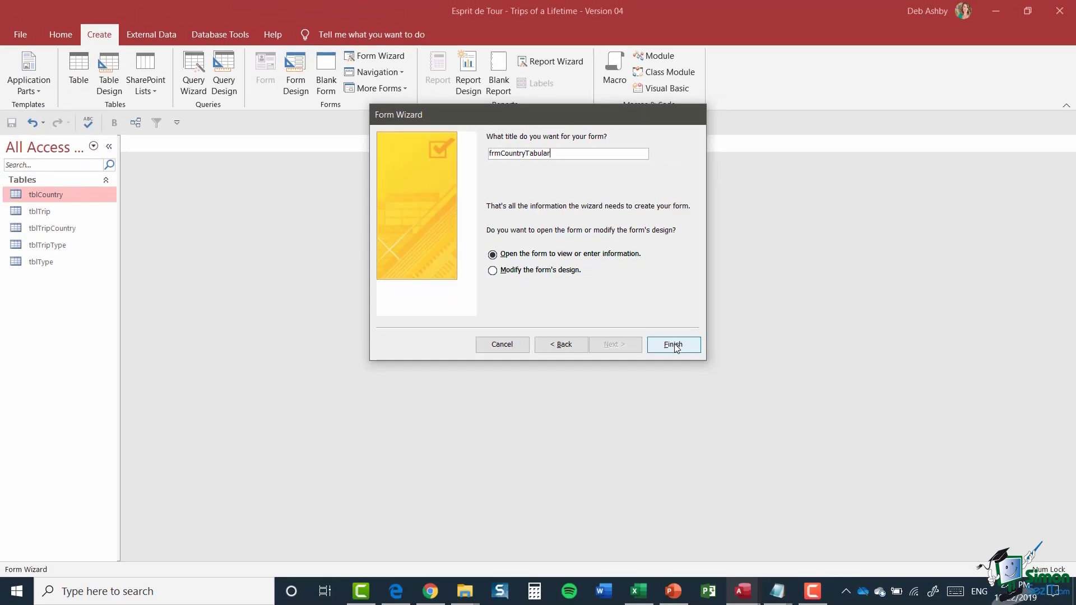
left_click(674, 345)
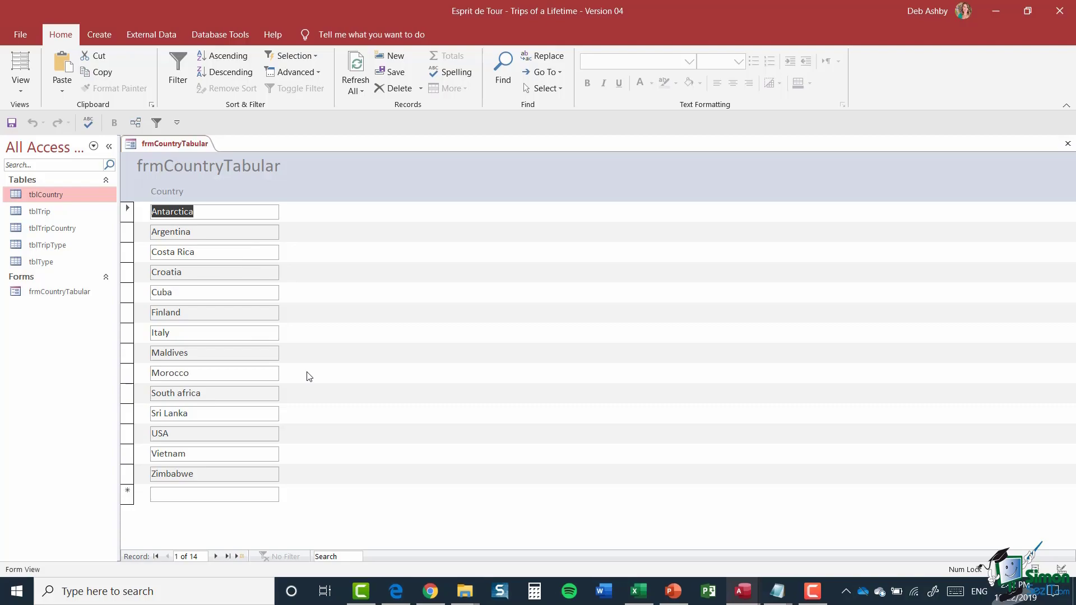
- Try to delete the USA record through the country form
left_click(125, 440)
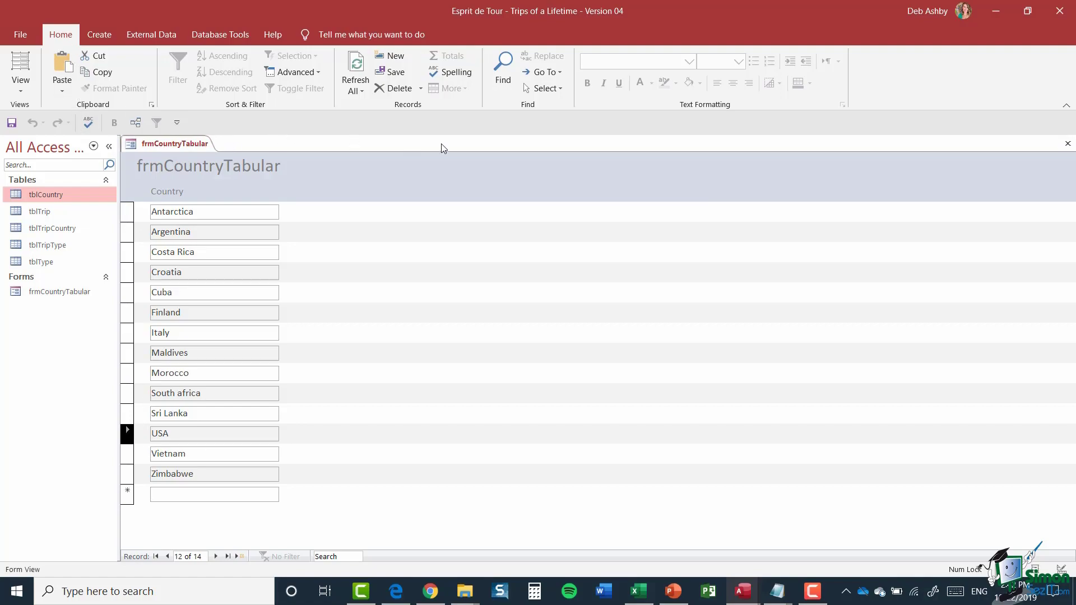
left_click(420, 89)
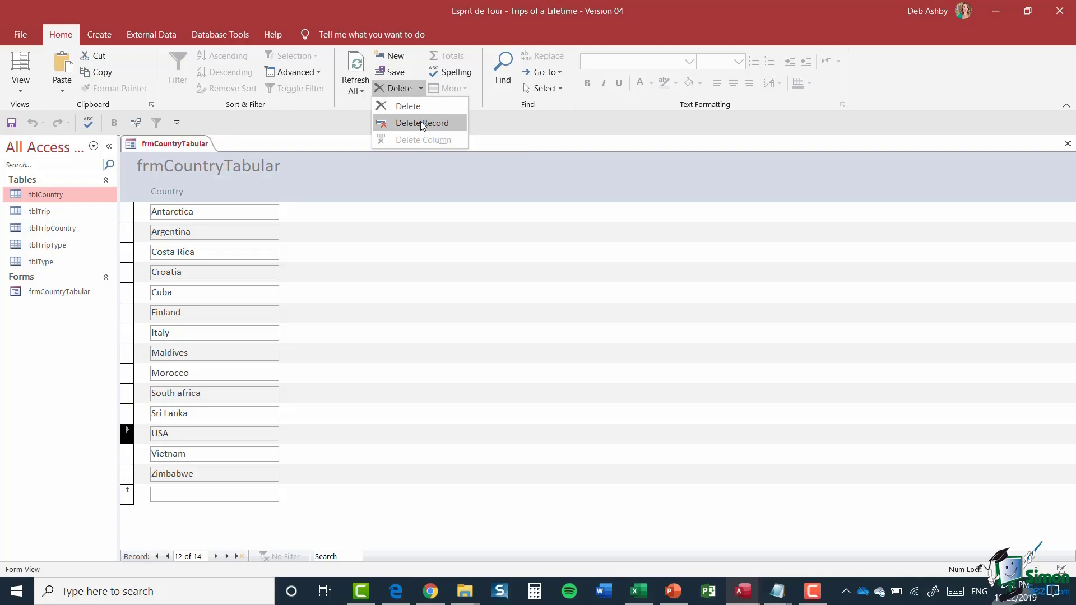
left_click(421, 123)
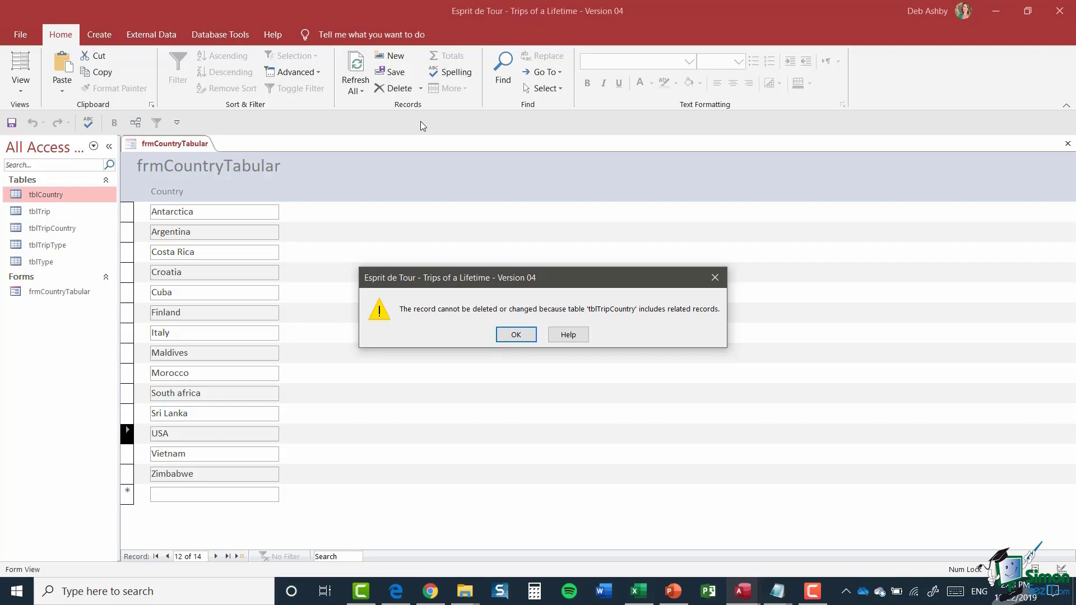
left_click(529, 337)
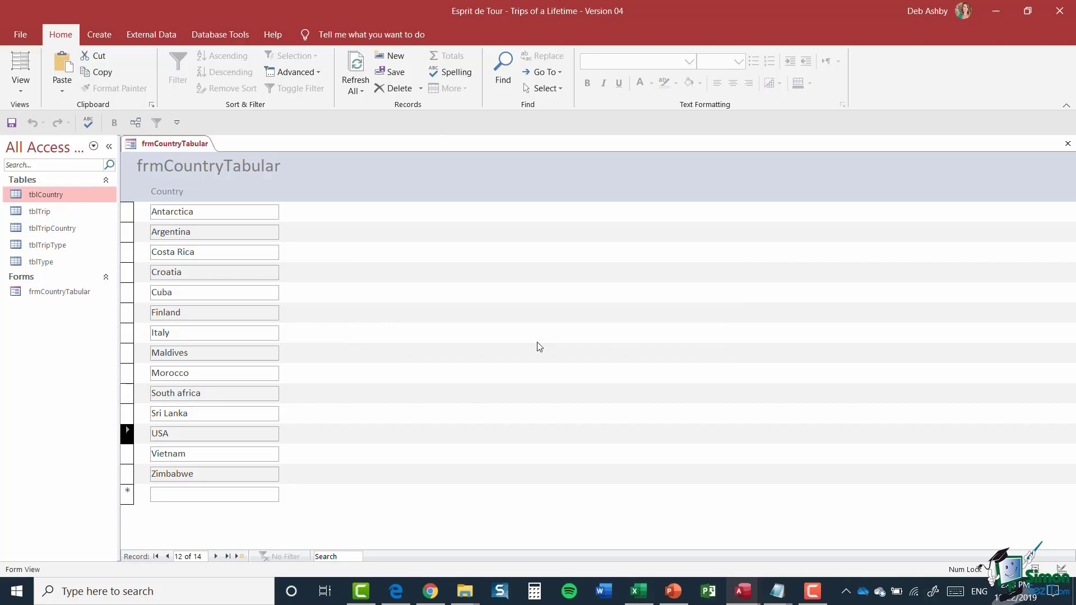
- Insert "The" before Maldives in the country form and remove it again
left_click(170, 353)
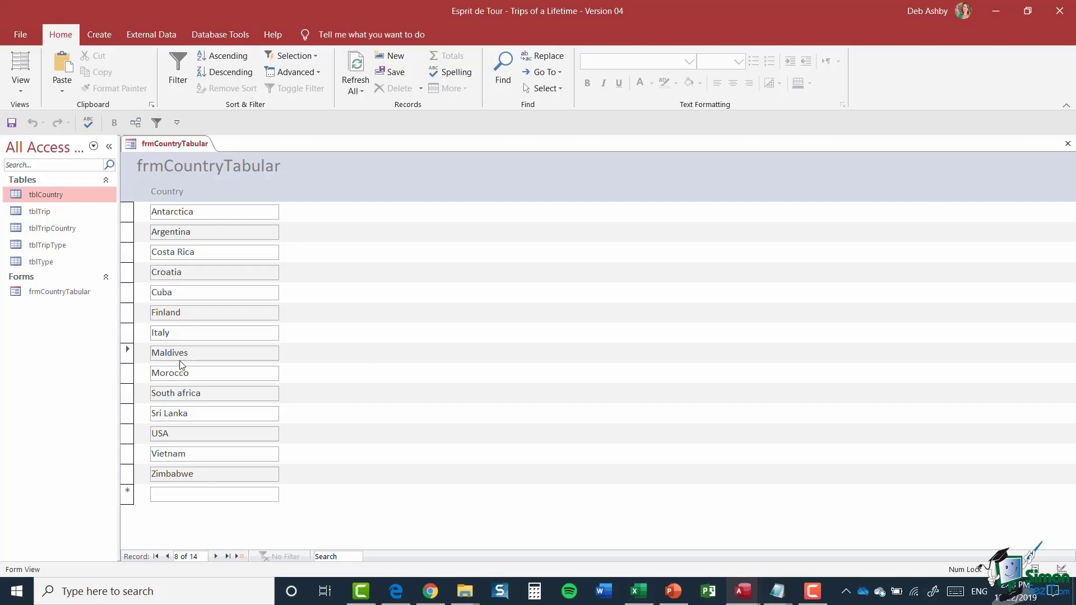
type("The")
left_click_drag(168, 353, 148, 354)
key("Delete")
key("Delete")
- Add Peru as a new country record at the end of the form and save it
left_click(164, 498)
type("Peru")
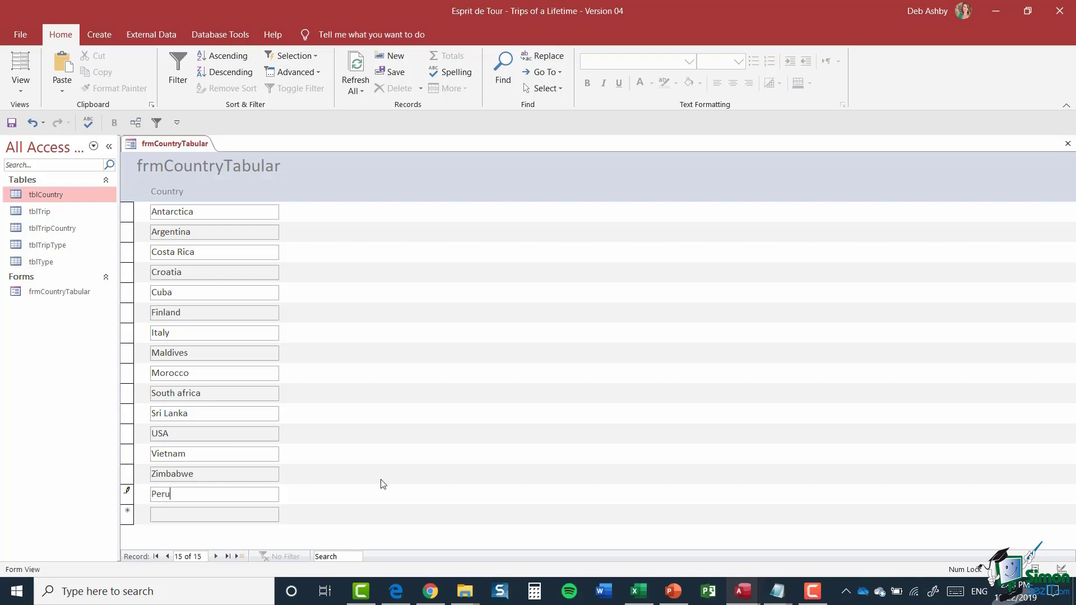
key("Up")
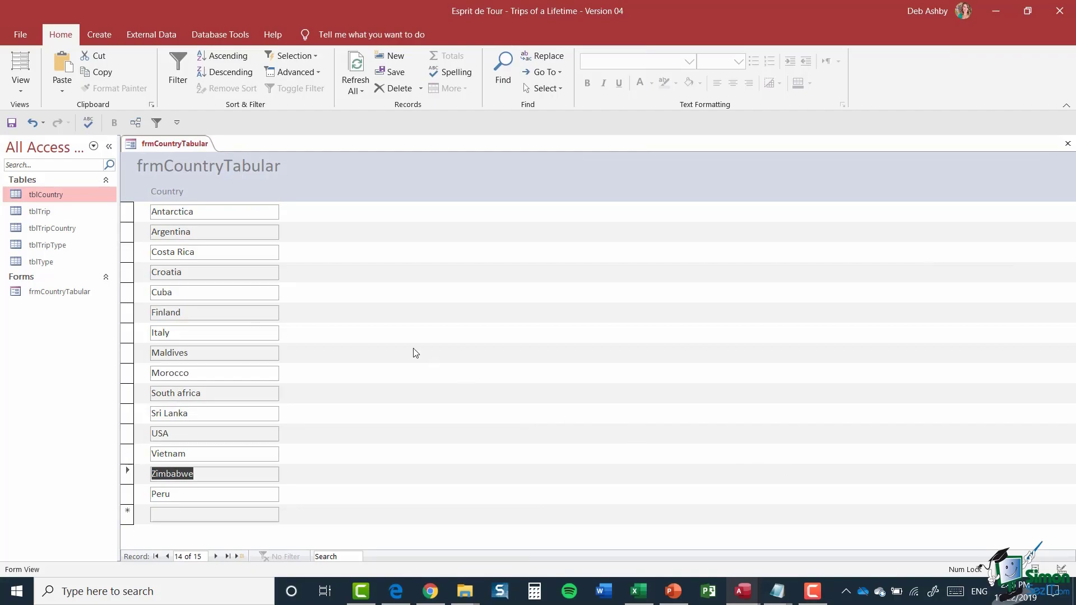
- Open frmCountryTabular in Design View and change the form header title to "Countries We Visit"
right_click(176, 146)
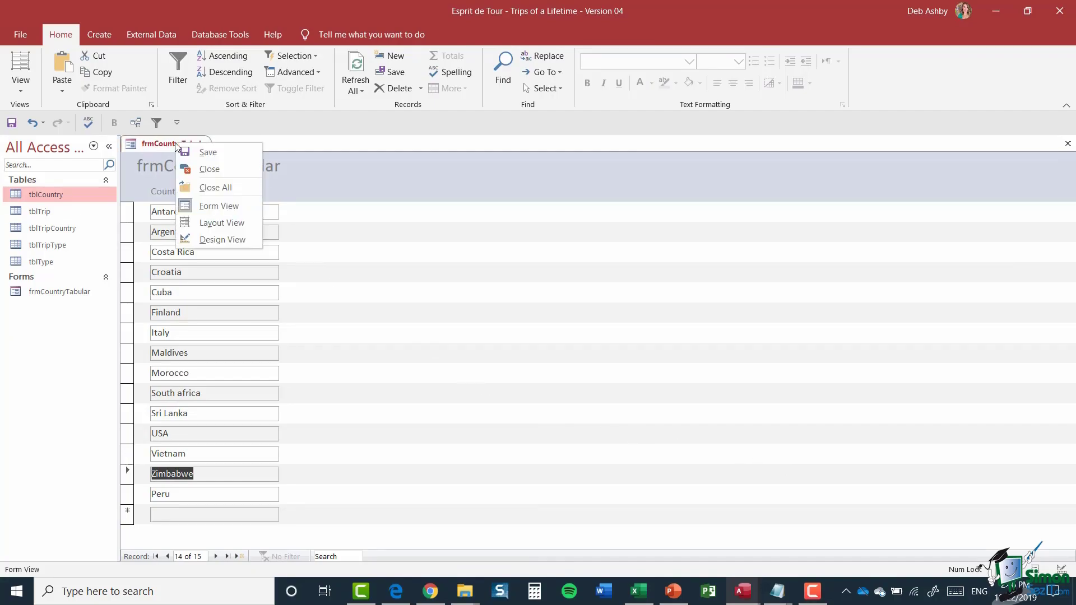
left_click(208, 241)
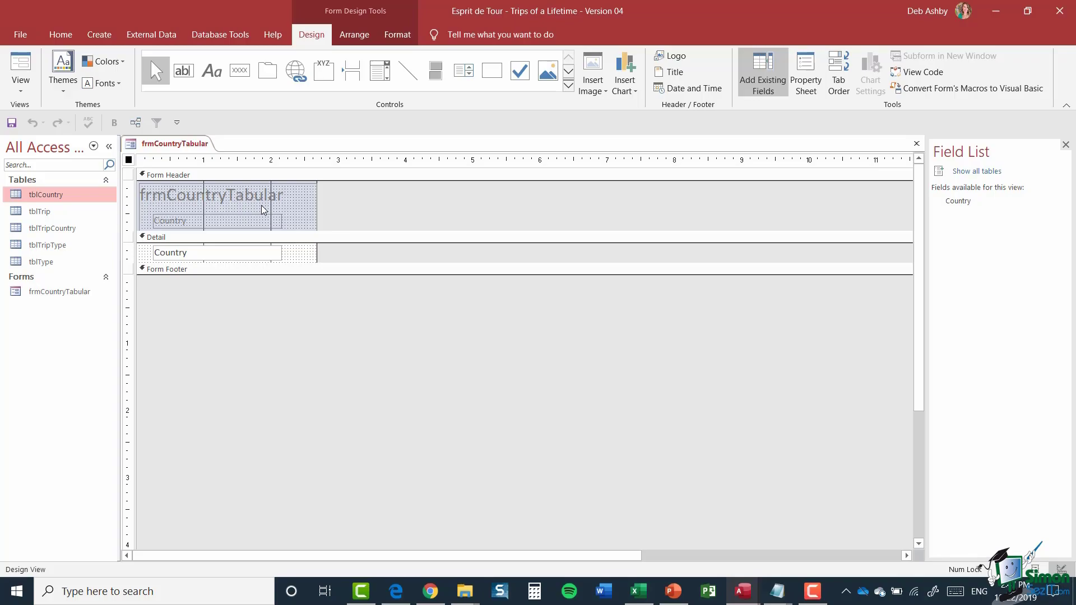
left_click(242, 195)
left_click_drag(282, 195, 139, 197)
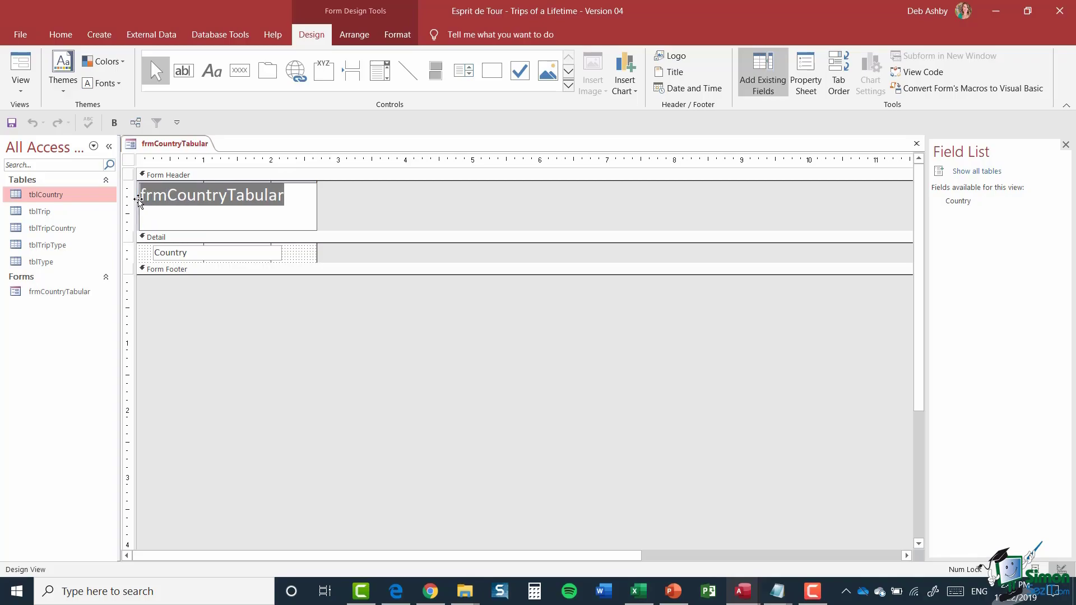
type("Count")
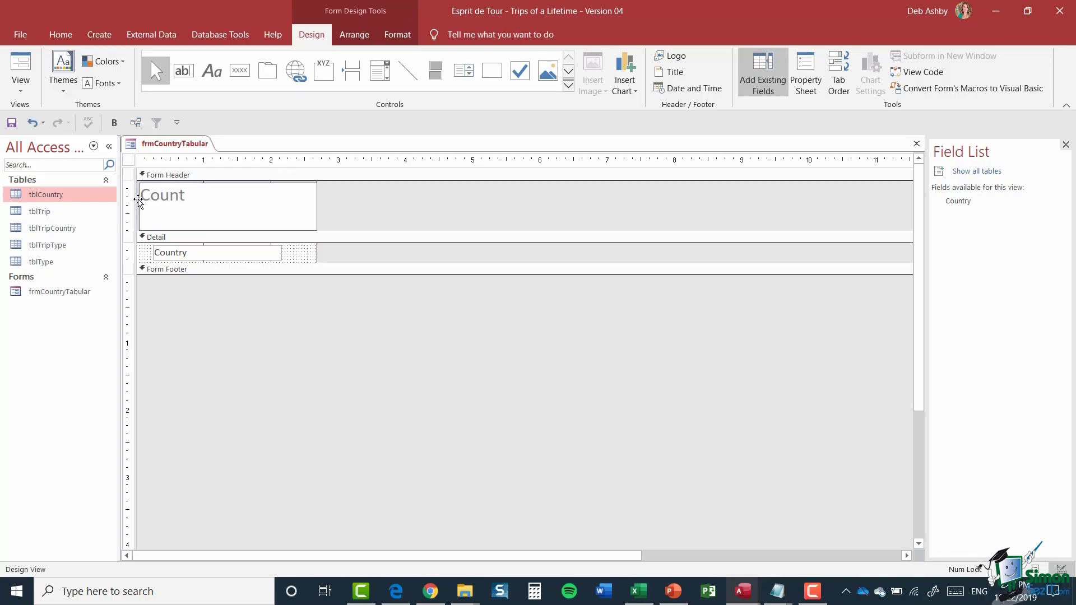
type("ries We Visit")
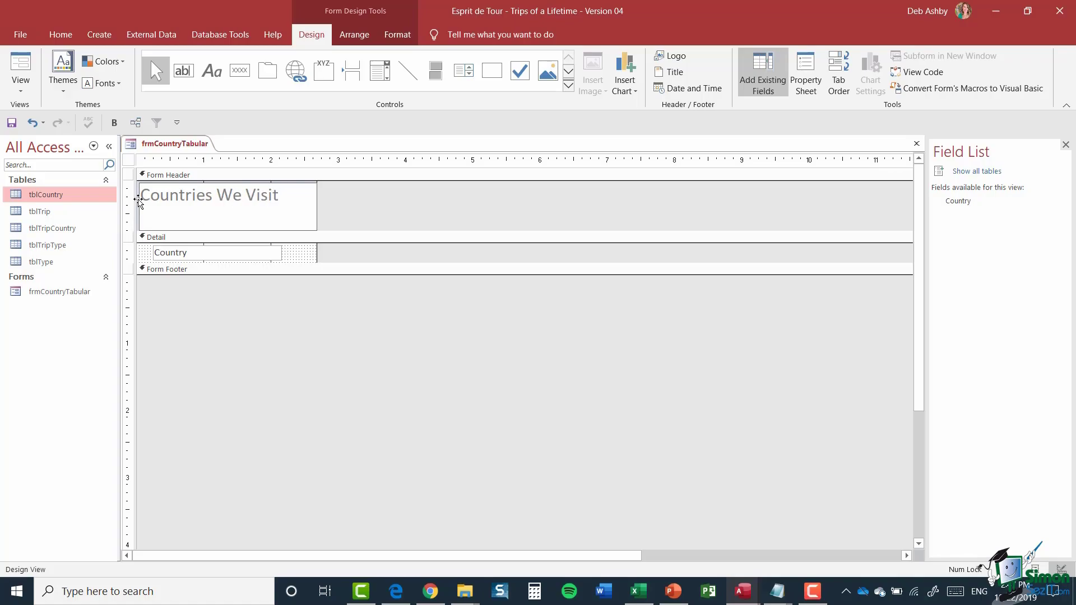
left_click_drag(385, 238, 330, 210)
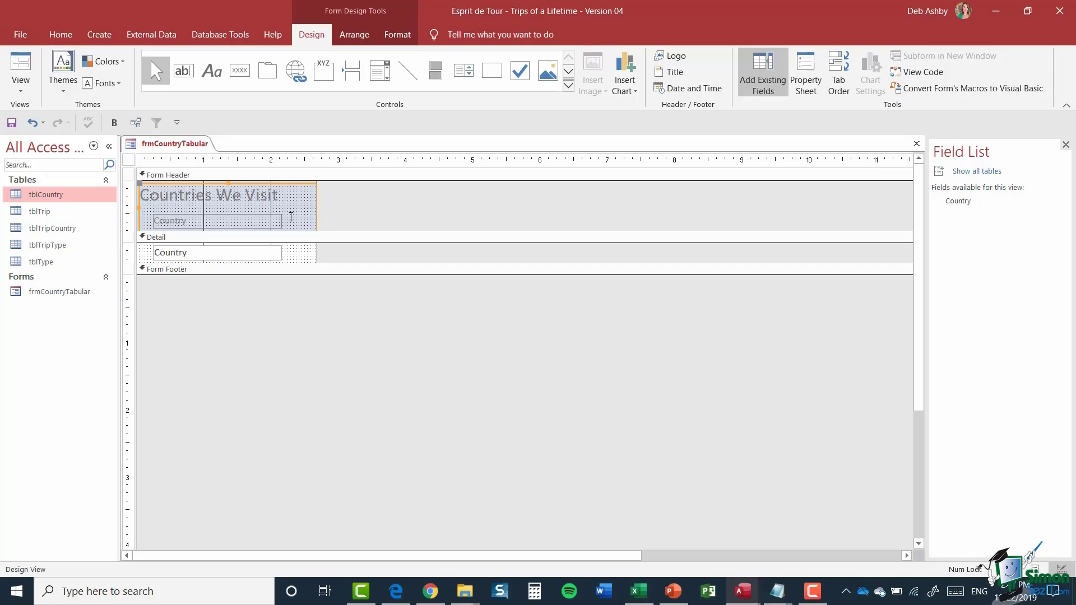
- Set the font size of the Country text box in the Detail section to 20 in a widened Property Sheet
left_click(222, 253)
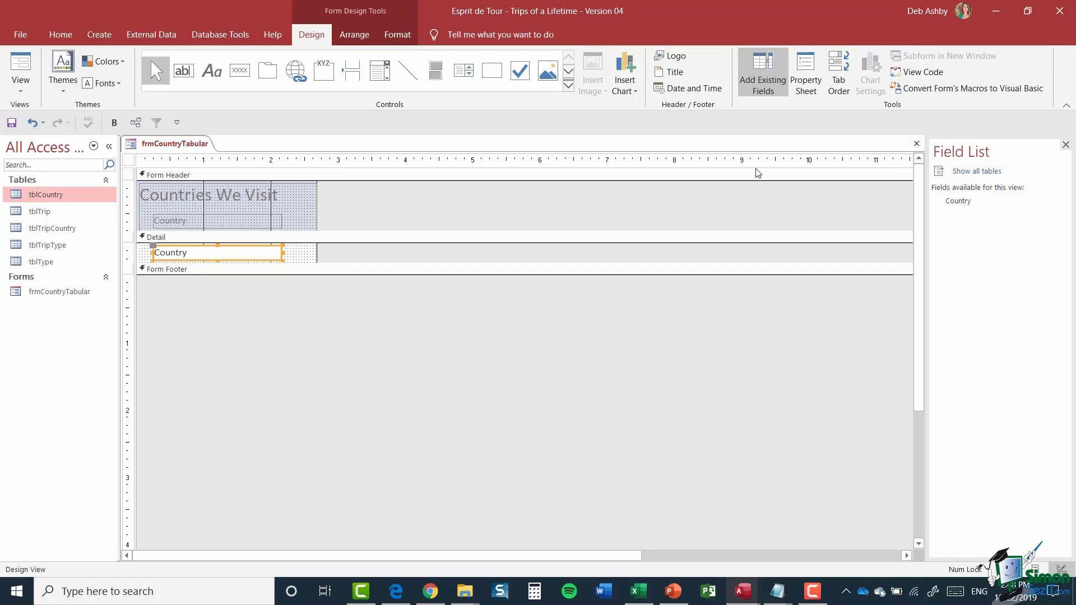
left_click(807, 83)
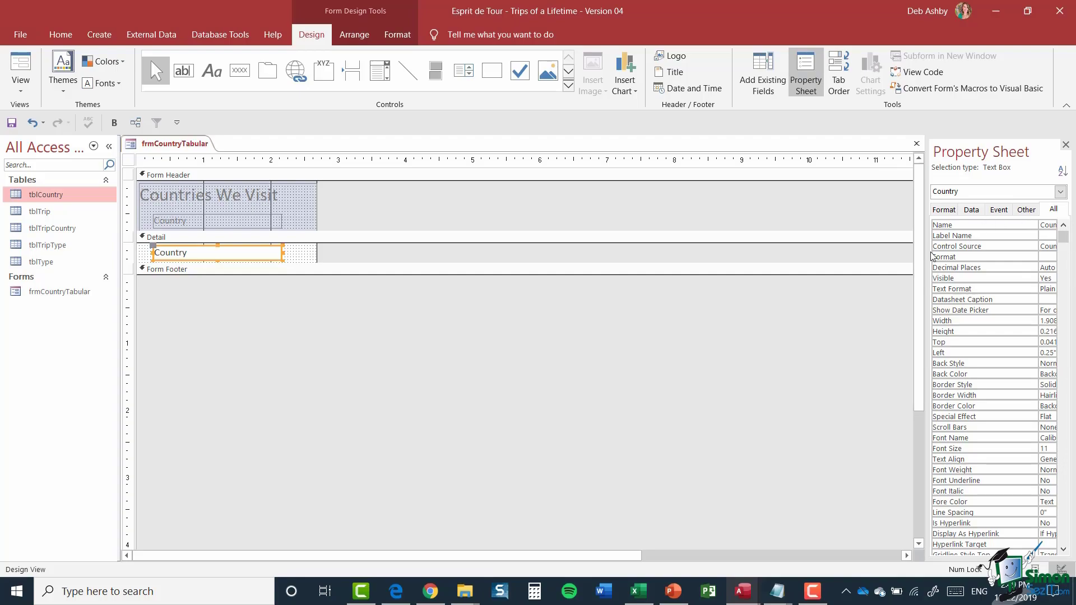
left_click_drag(930, 257, 872, 255)
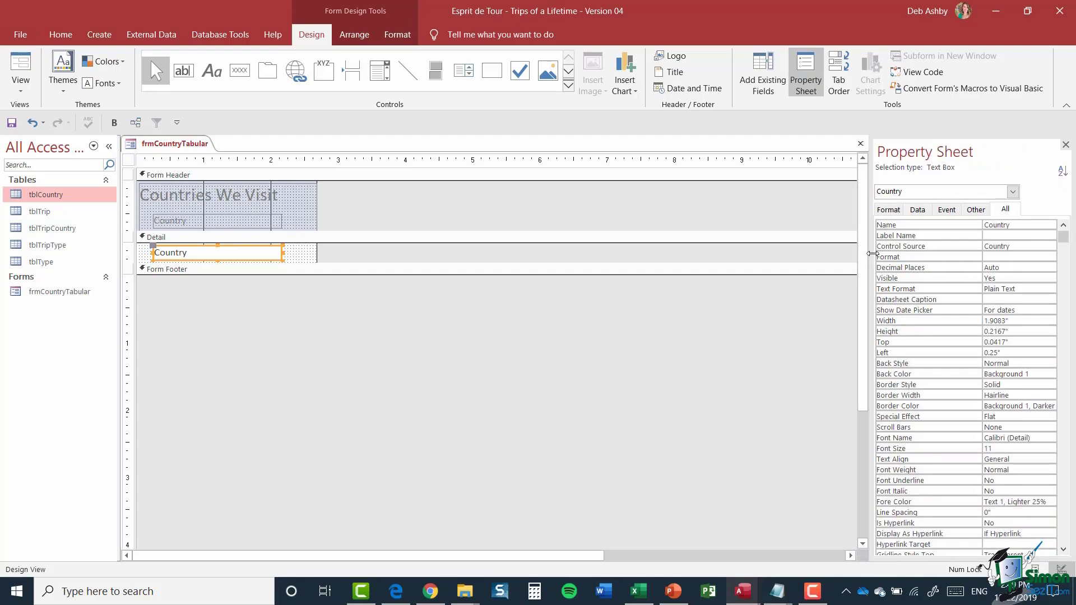
mouse_move(1063, 238)
left_mouse_down()
mouse_move(1064, 274)
mouse_move(1064, 230)
left_mouse_up()
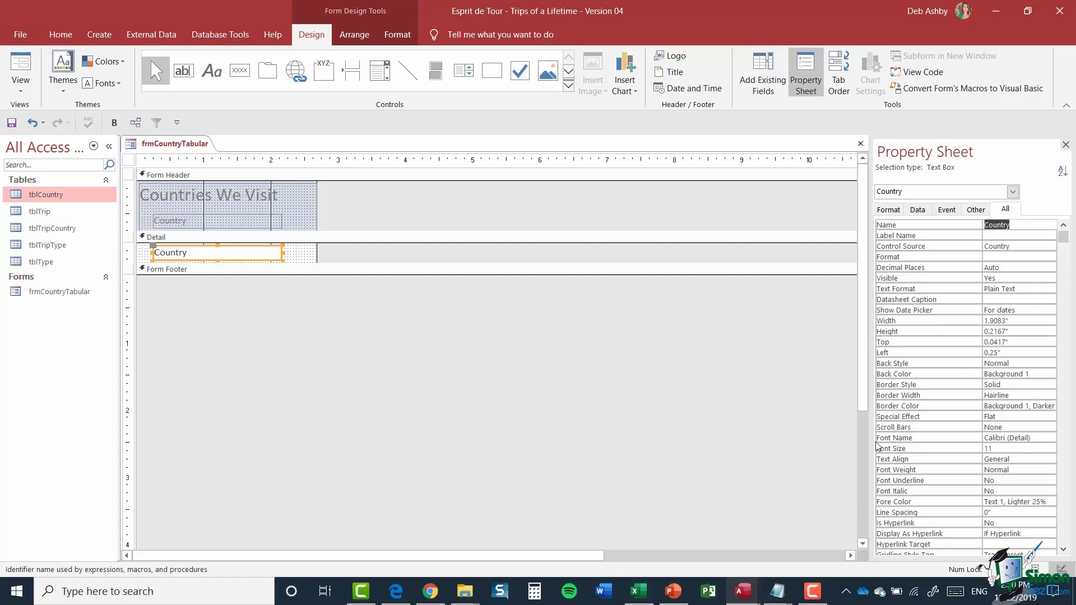
left_click(1003, 448)
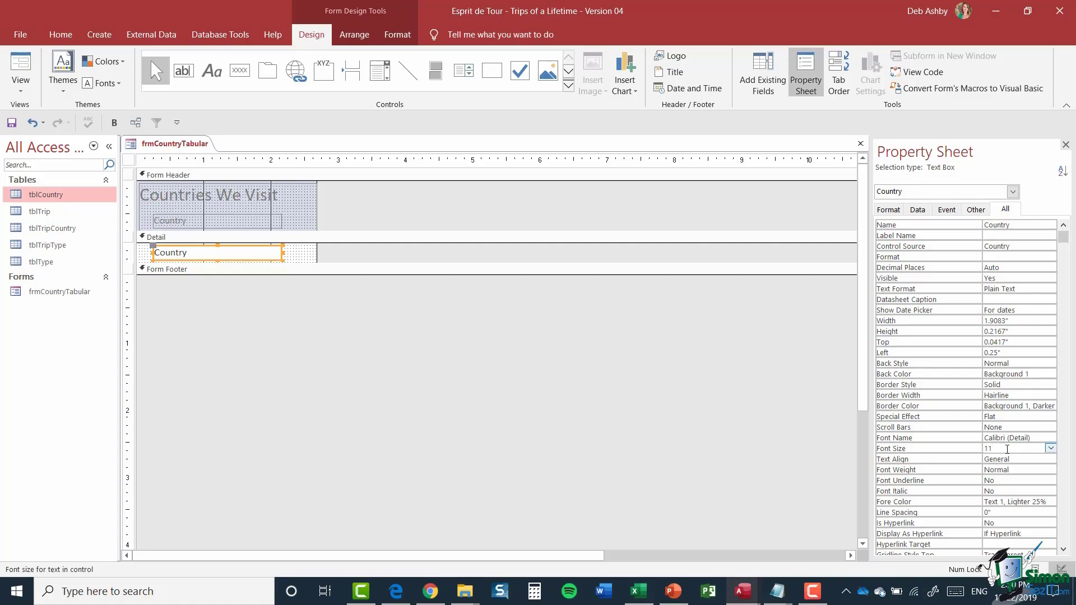
left_click(1051, 448)
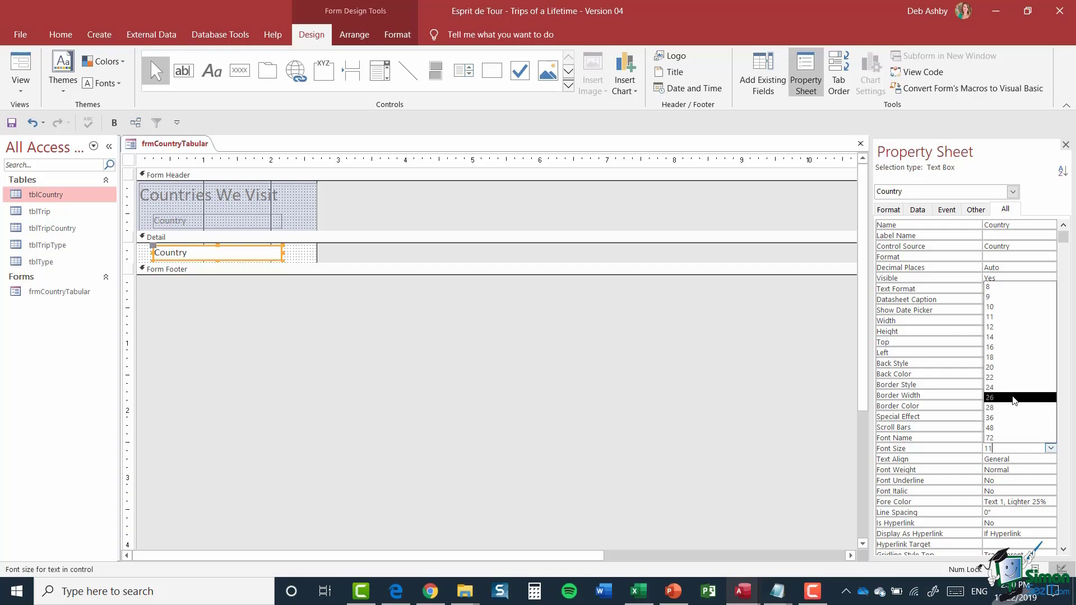
left_click(1011, 367)
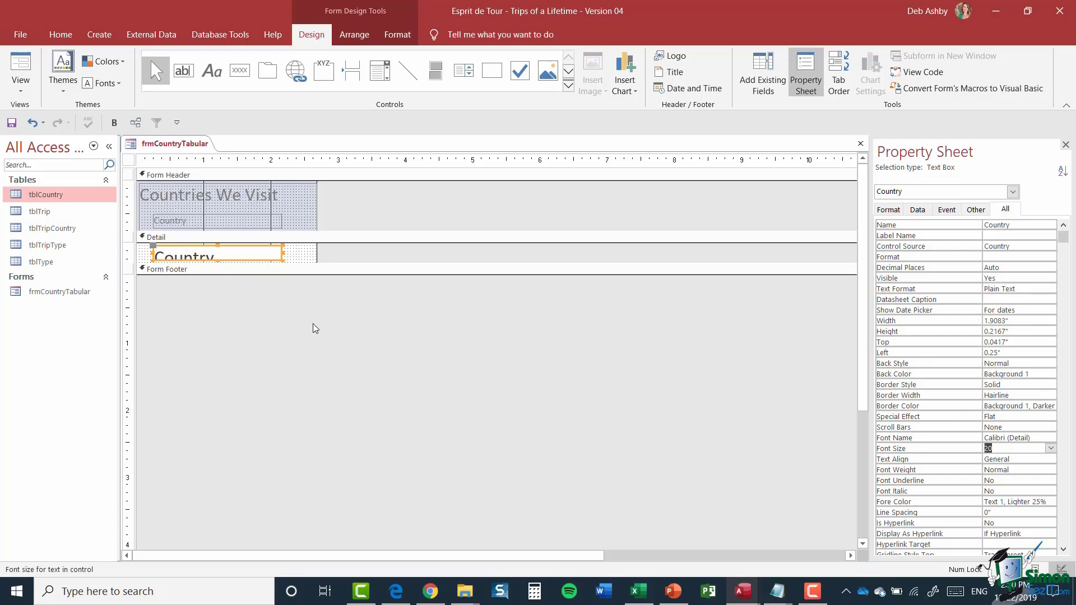
- Extend the Detail section and enlarge the Country text box to about 0.33" high so its text fits, checking it in Form View
right_click(169, 146)
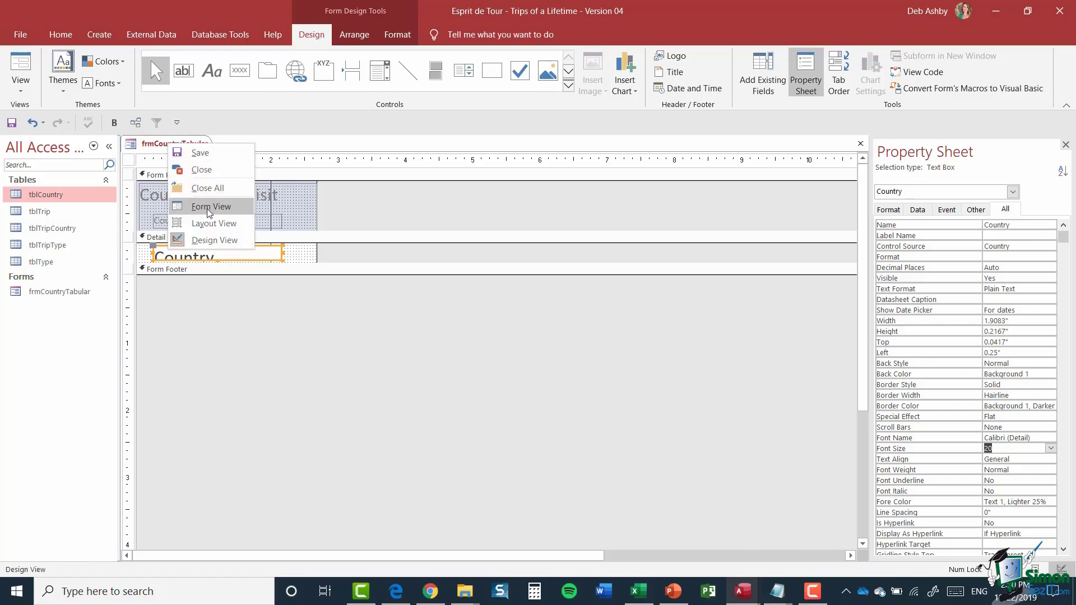
left_click(207, 207)
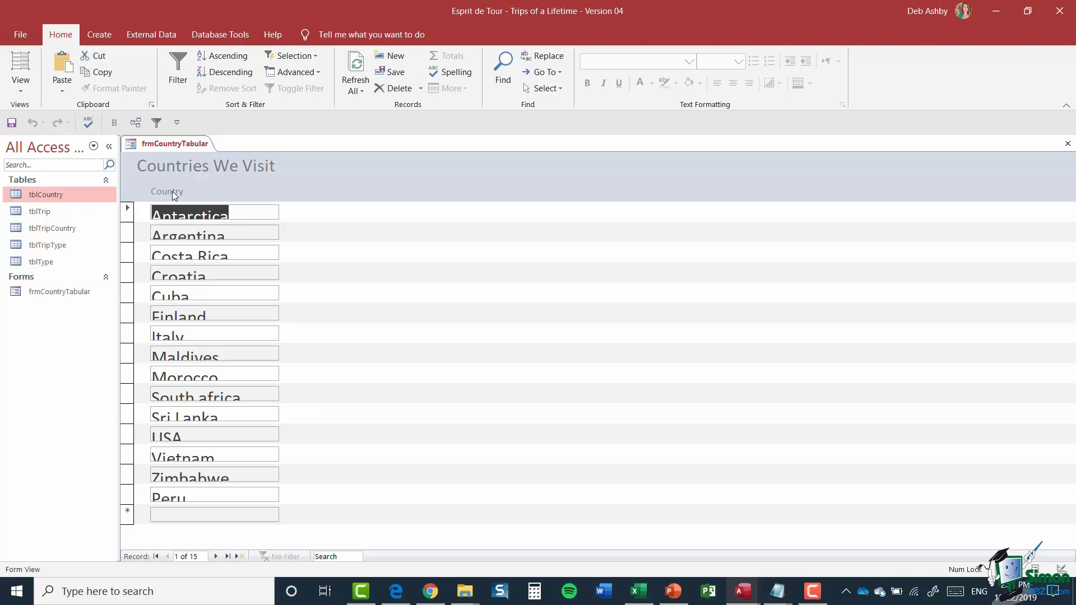
right_click(167, 144)
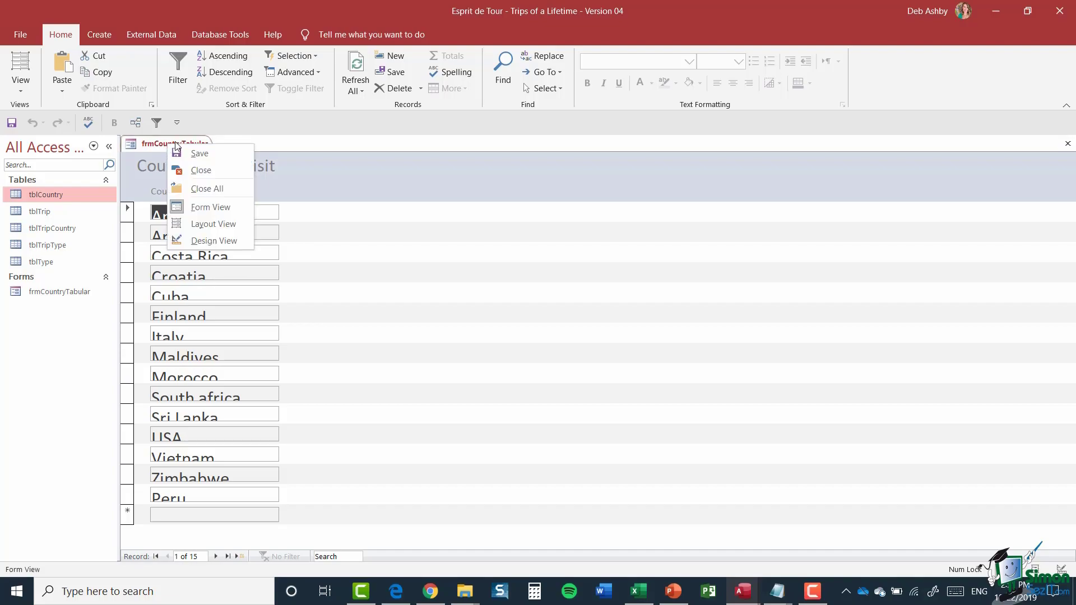
left_click(198, 242)
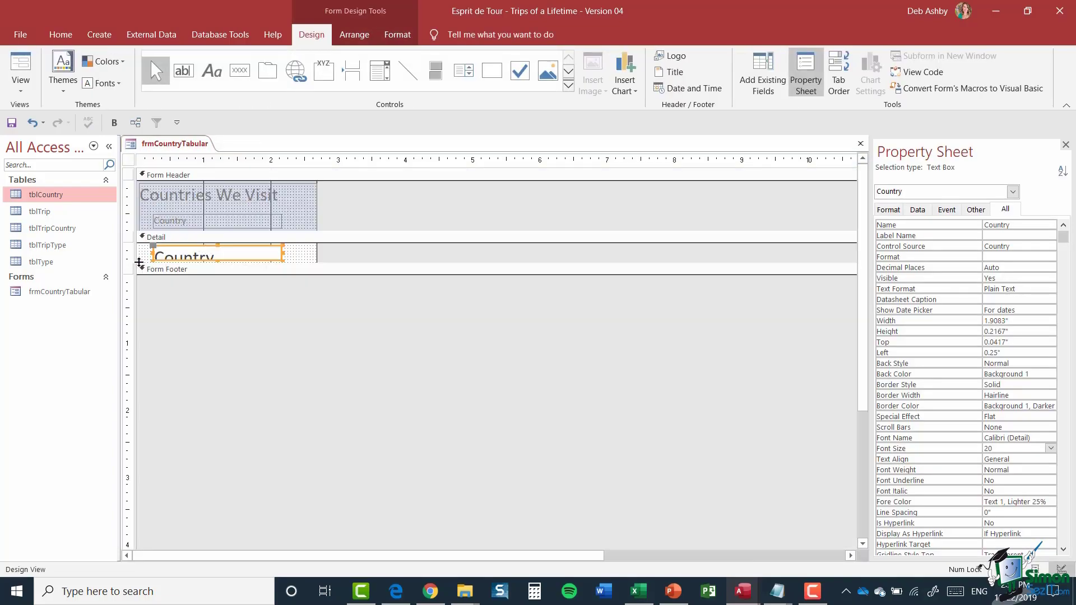
left_click_drag(140, 271, 141, 282)
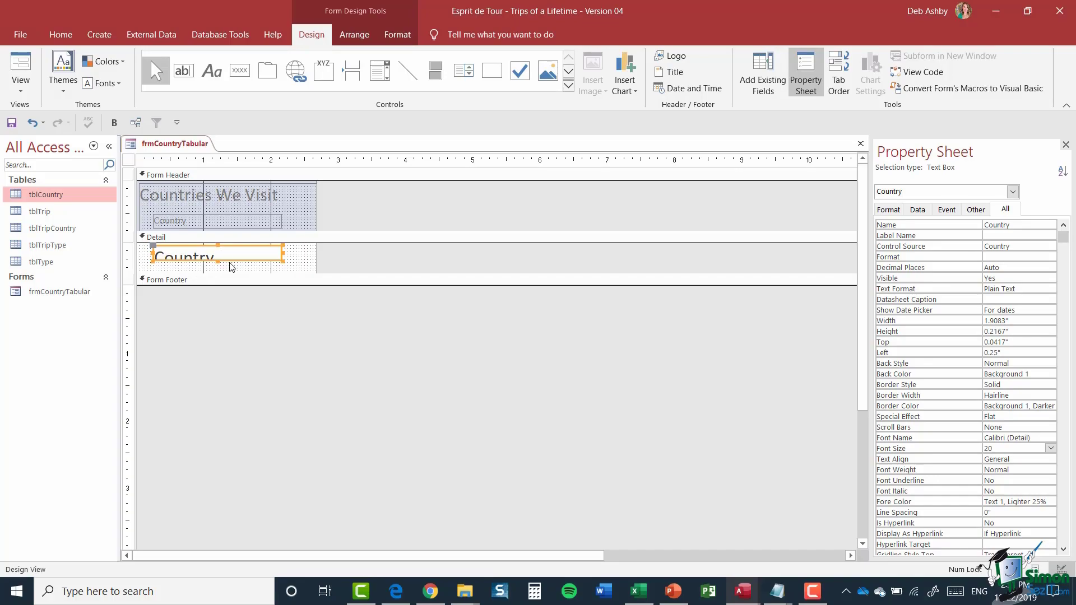
left_click_drag(217, 261, 220, 273)
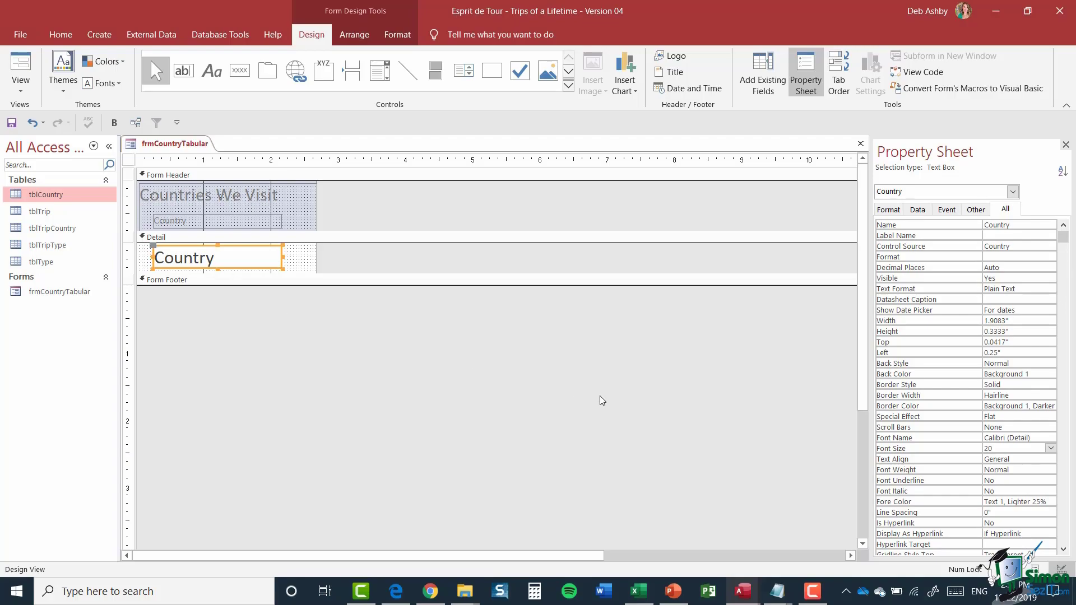
right_click(168, 145)
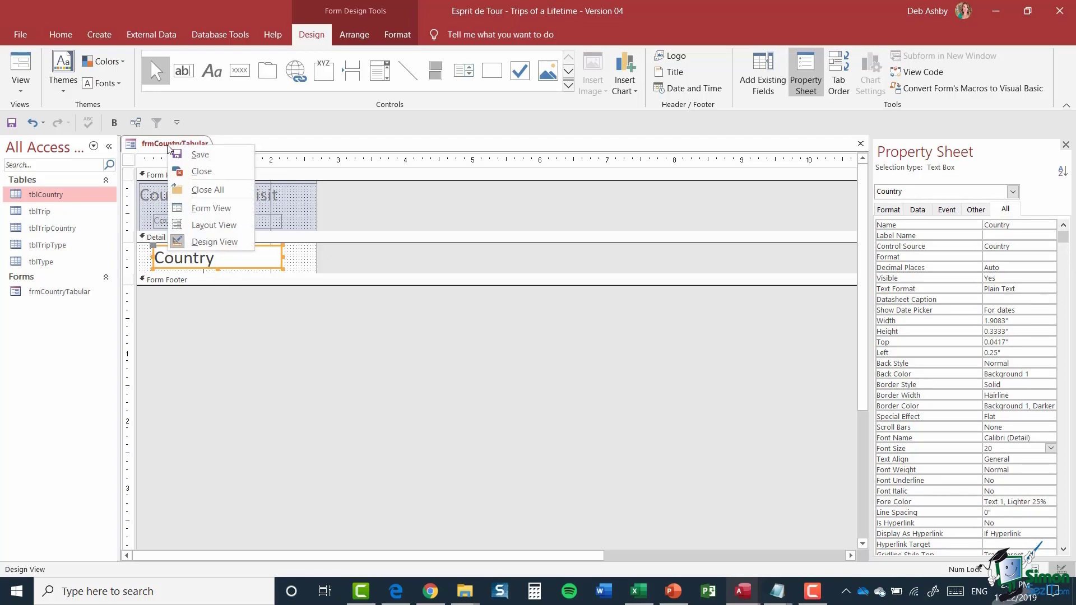
left_click(220, 206)
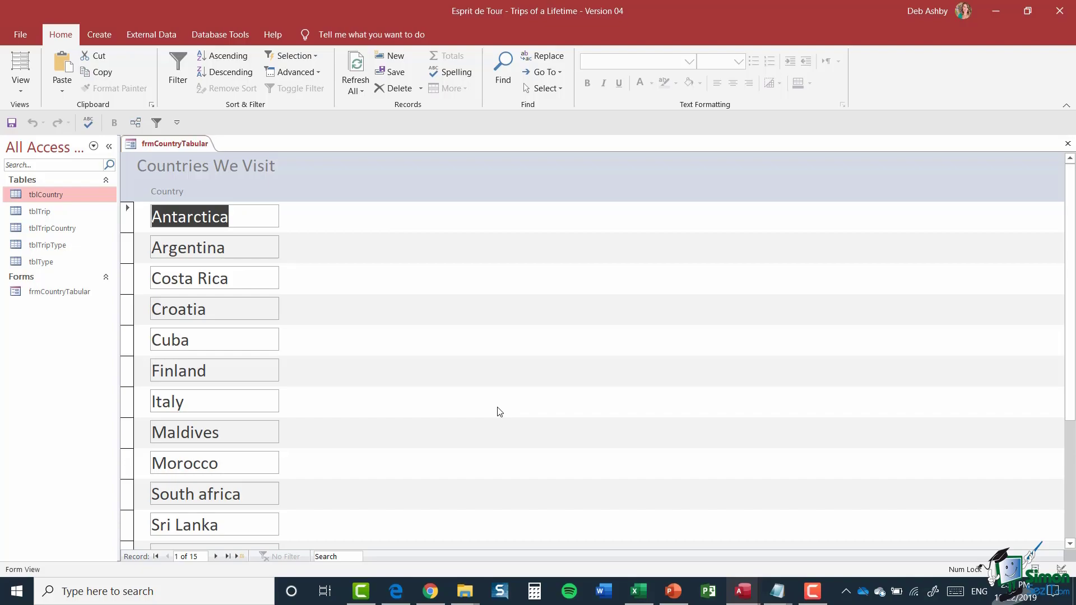
- Correct the capitalisation of the South africa record to "South Africa" and save the record
scroll(305, 393, "down", 1)
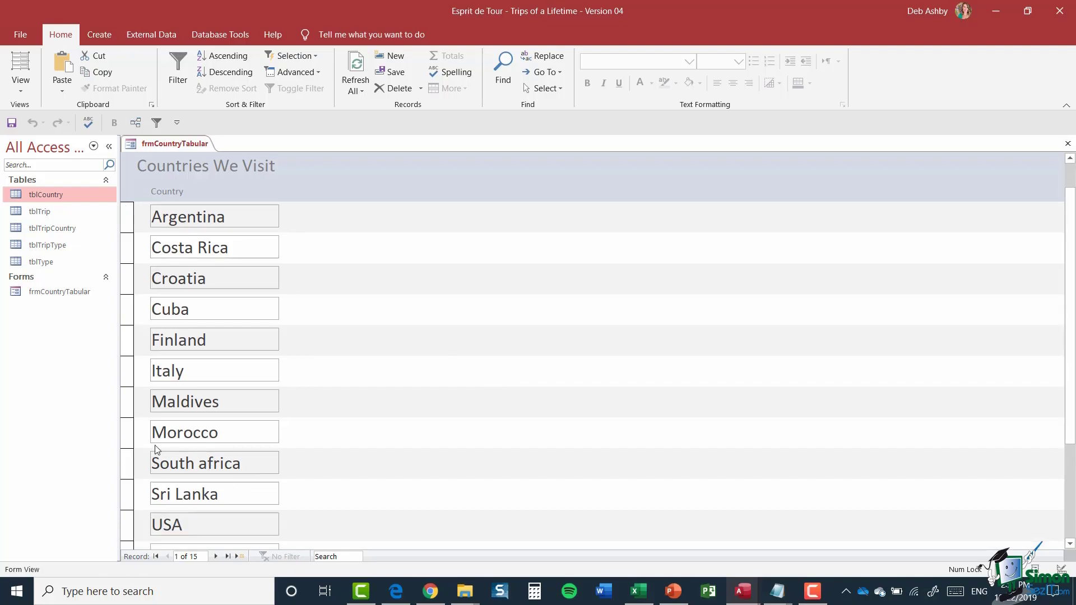
left_click(213, 462)
key("BackSpace")
type("A")
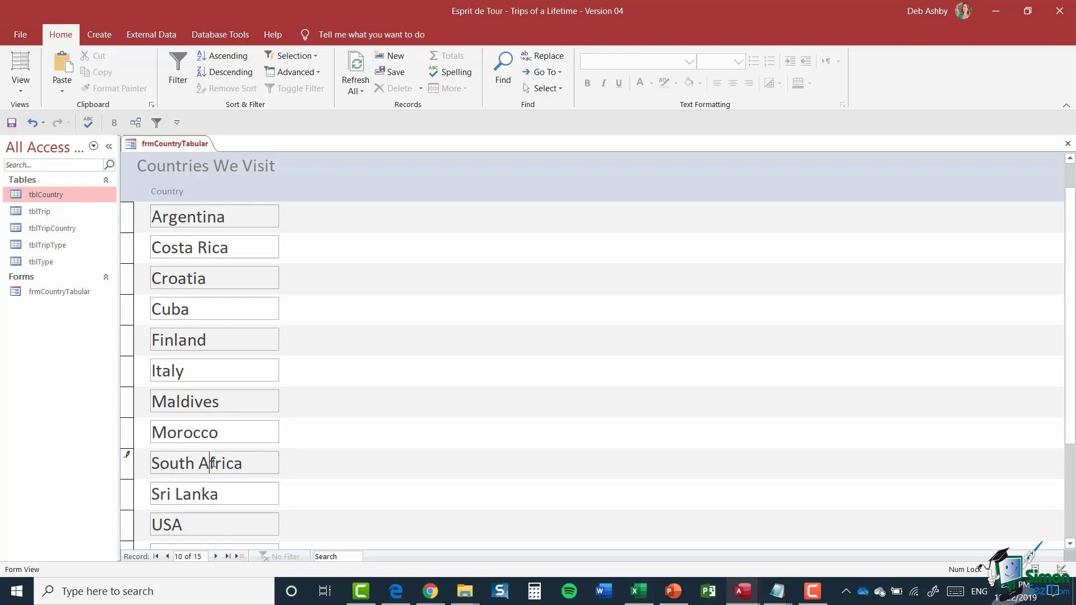
left_click(395, 72)
- Set the form's Order By property to Country in Design View and display the form in Form View
right_click(187, 144)
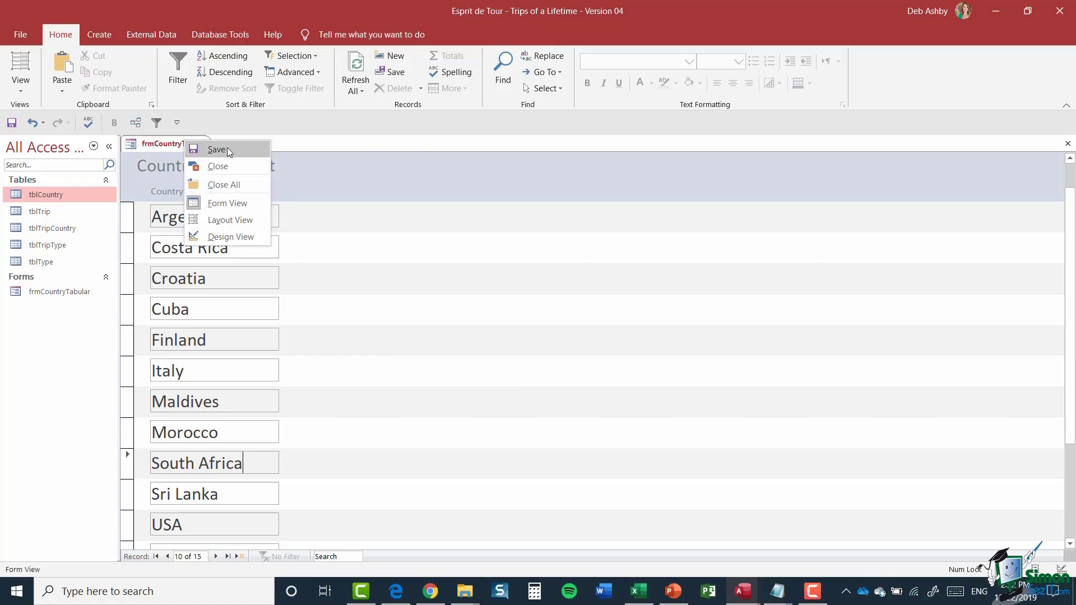
left_click(215, 236)
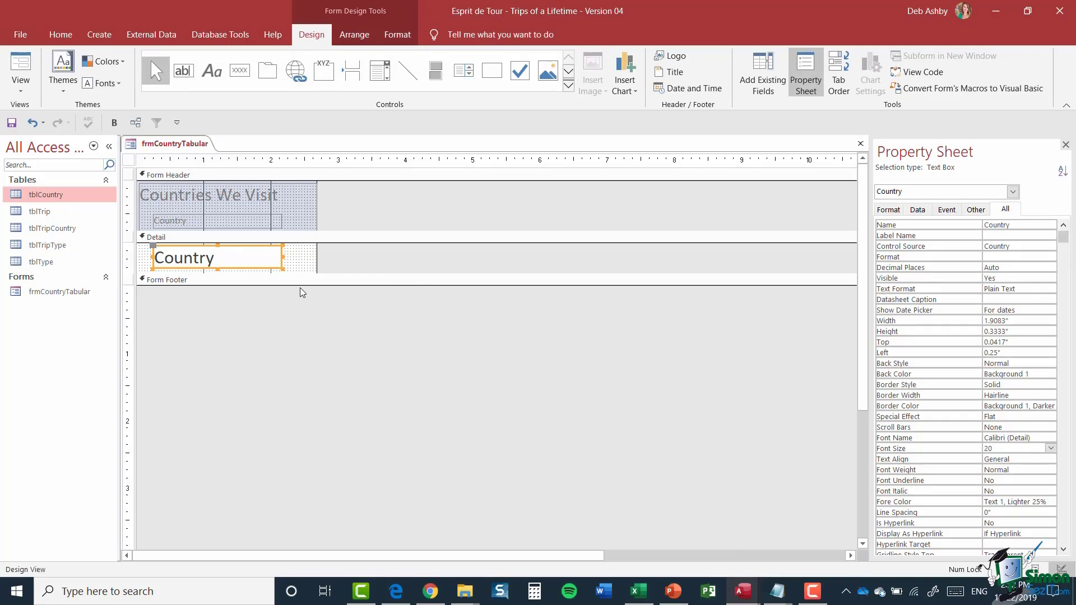
right_click(258, 257)
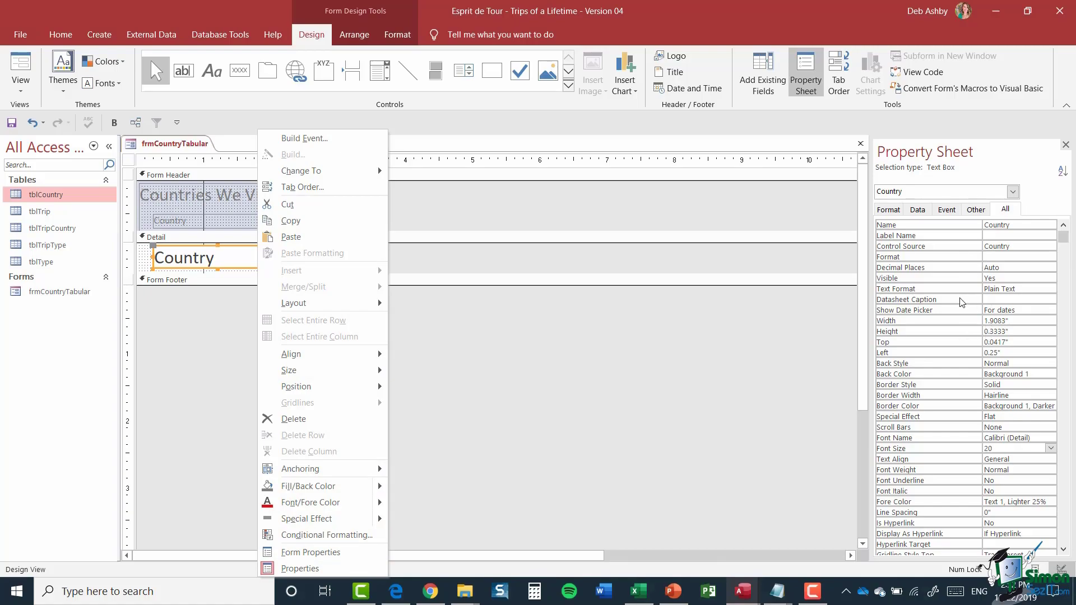
mouse_move(309, 526)
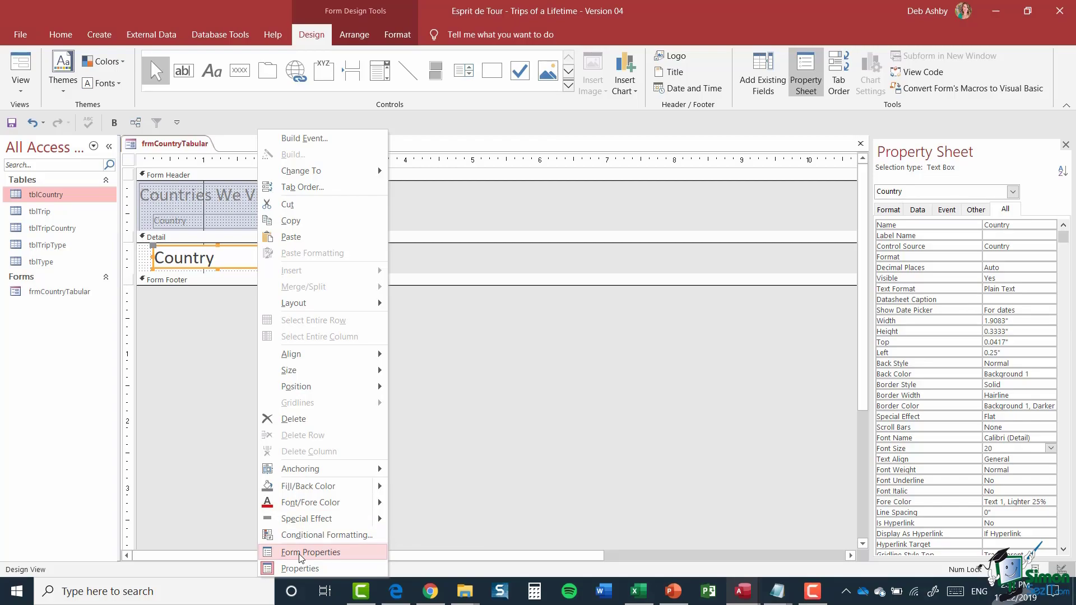
left_click(301, 553)
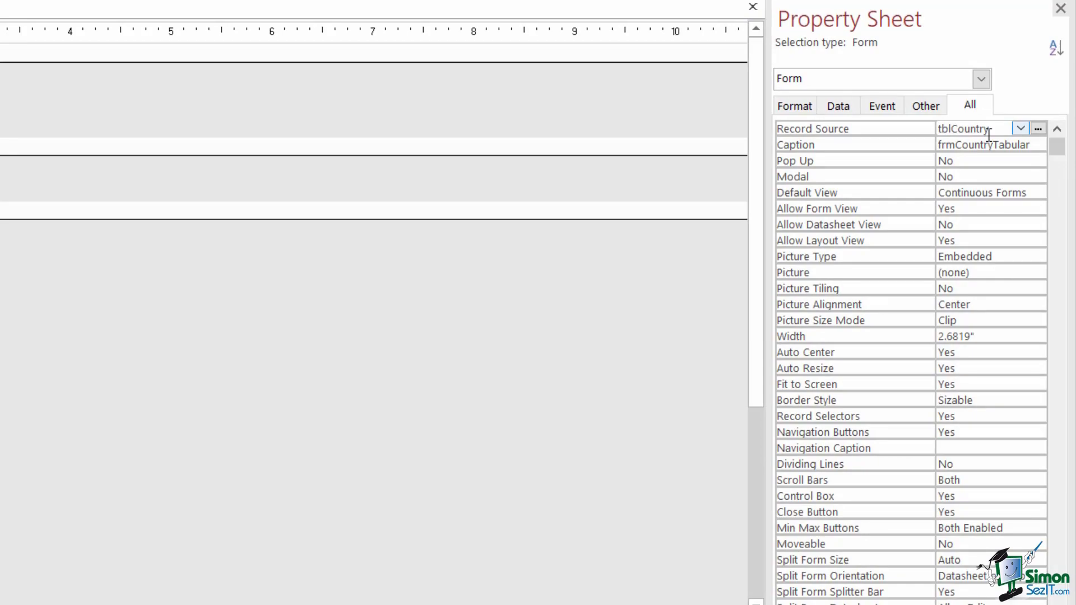
left_click(839, 107)
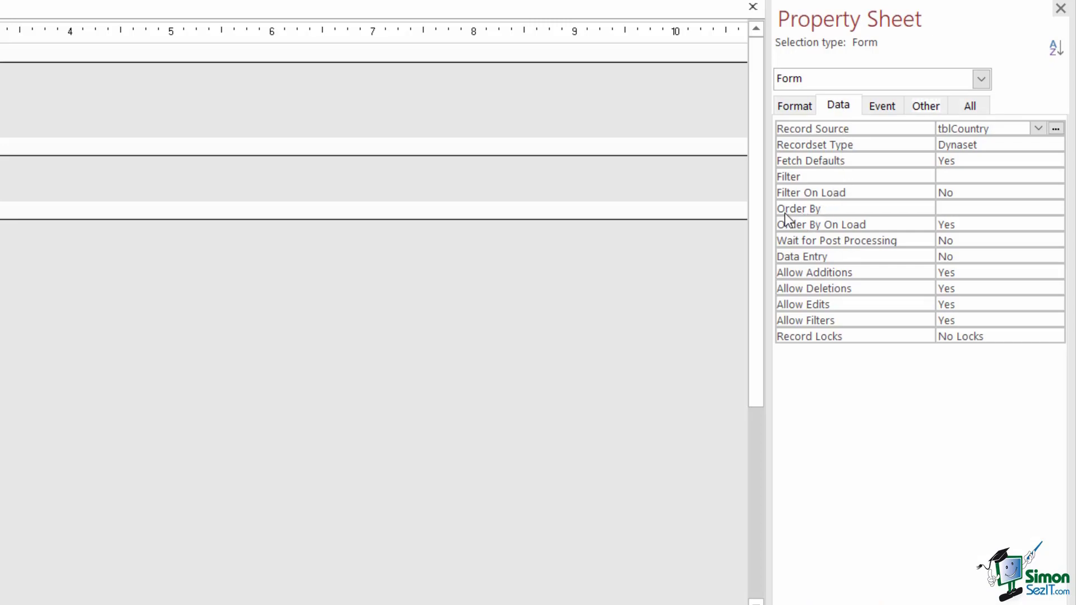
left_click(951, 207)
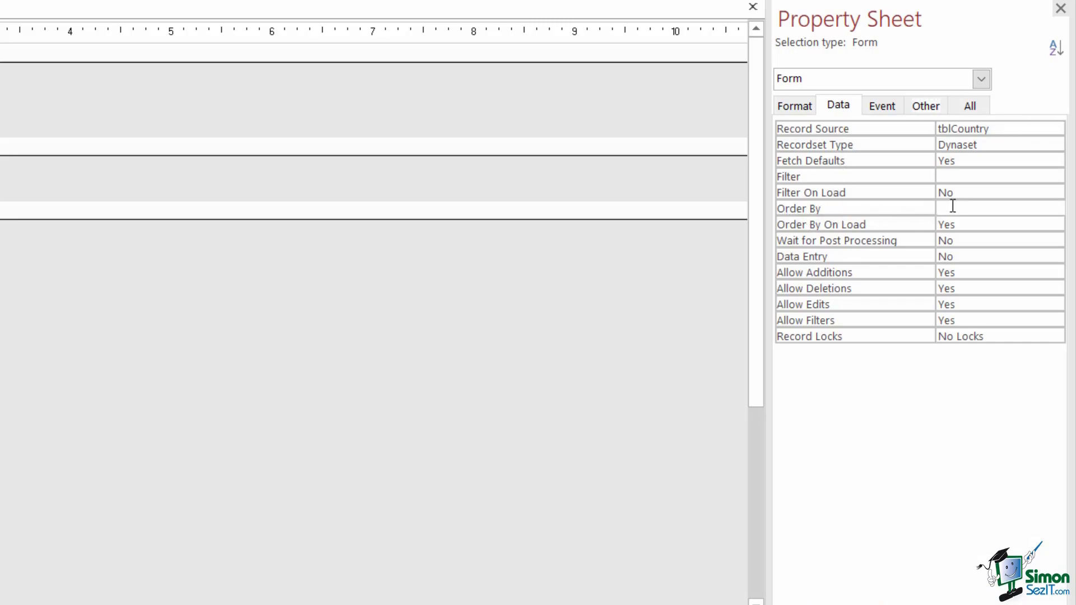
type("Country")
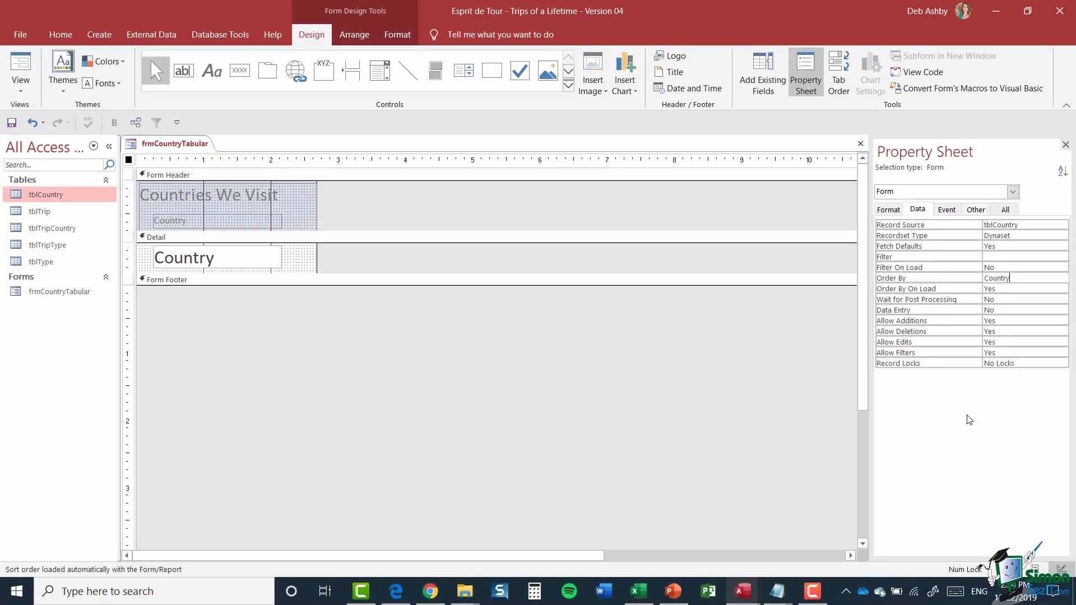
right_click(188, 147)
left_click(222, 213)
- Add Canada as a new country record at the end of the form and refresh all records
scroll(365, 360, "down", 1)
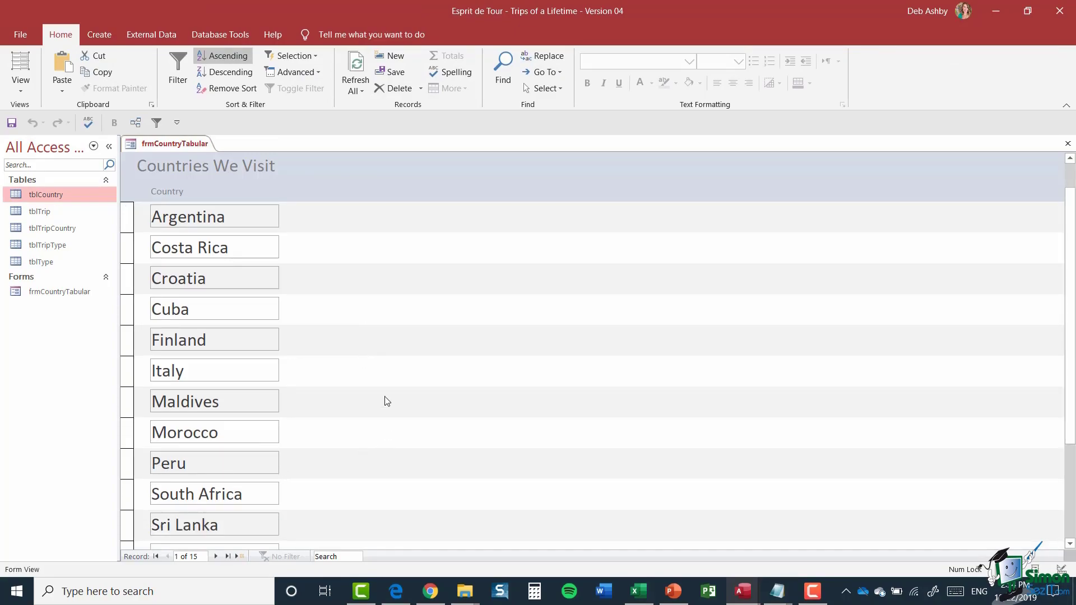
scroll(385, 388, "up", 1)
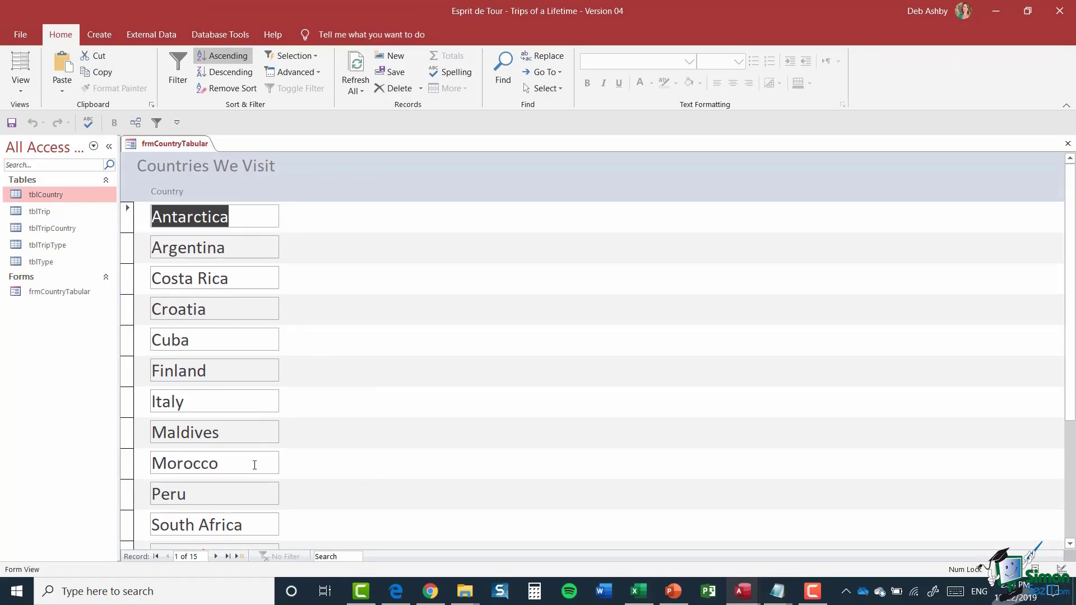
scroll(360, 366, "down", 6)
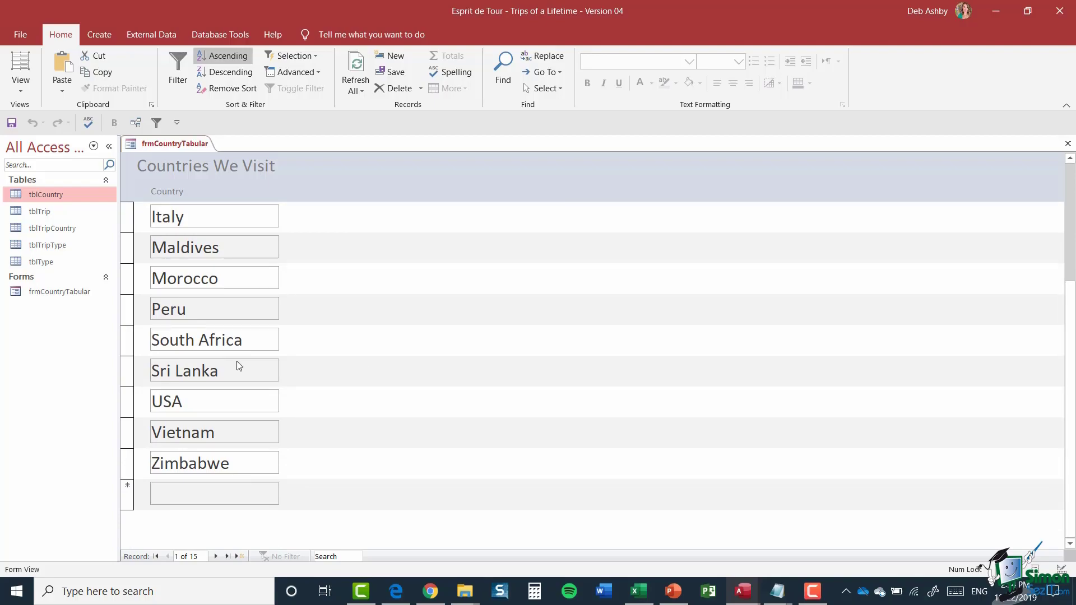
left_click(180, 496)
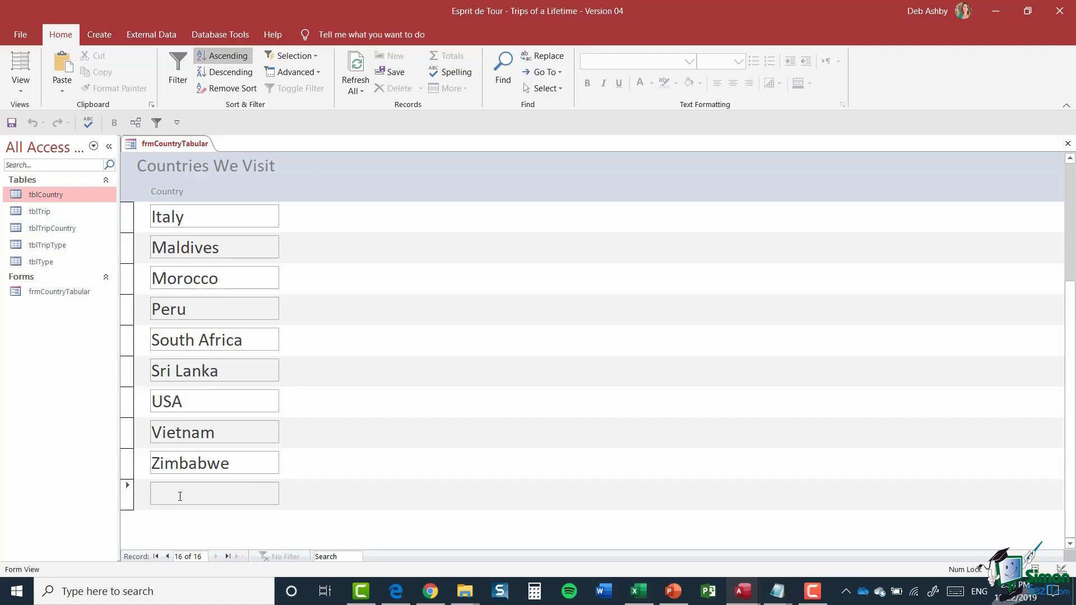
type("Canada")
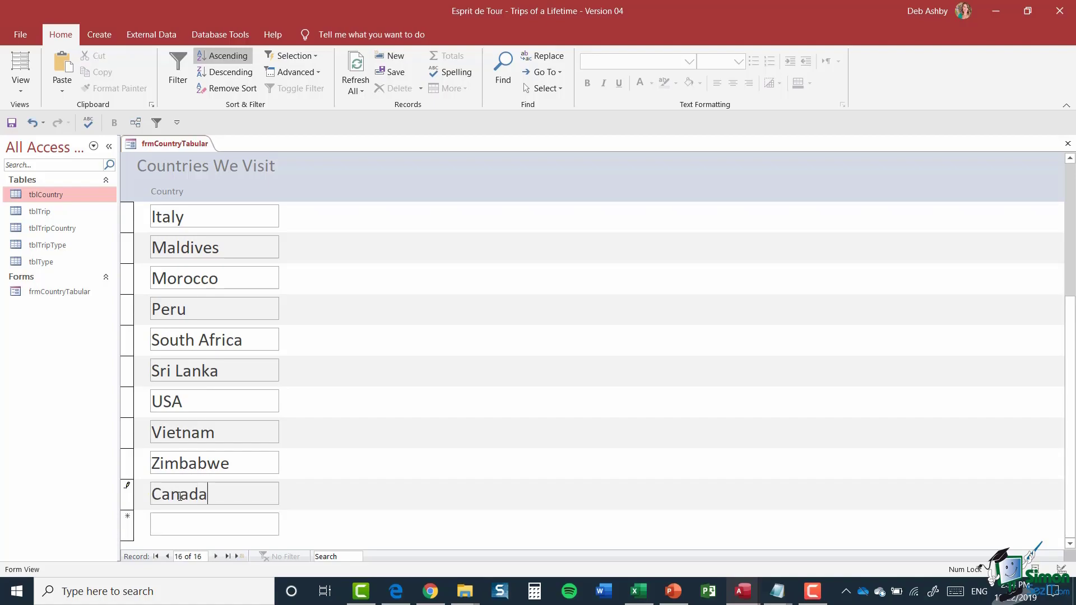
key("Up")
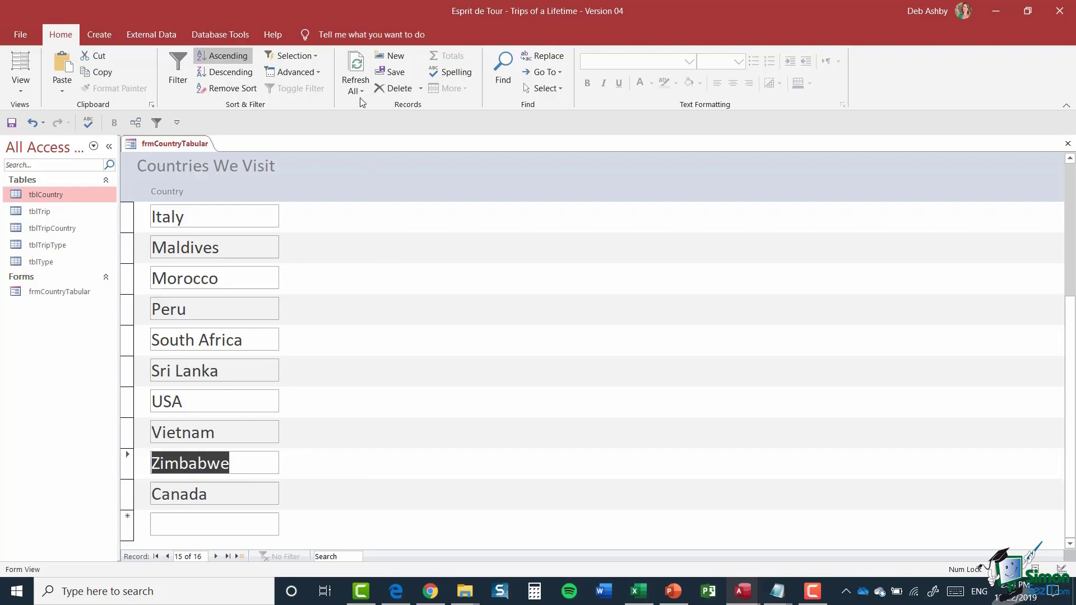
left_click(355, 66)
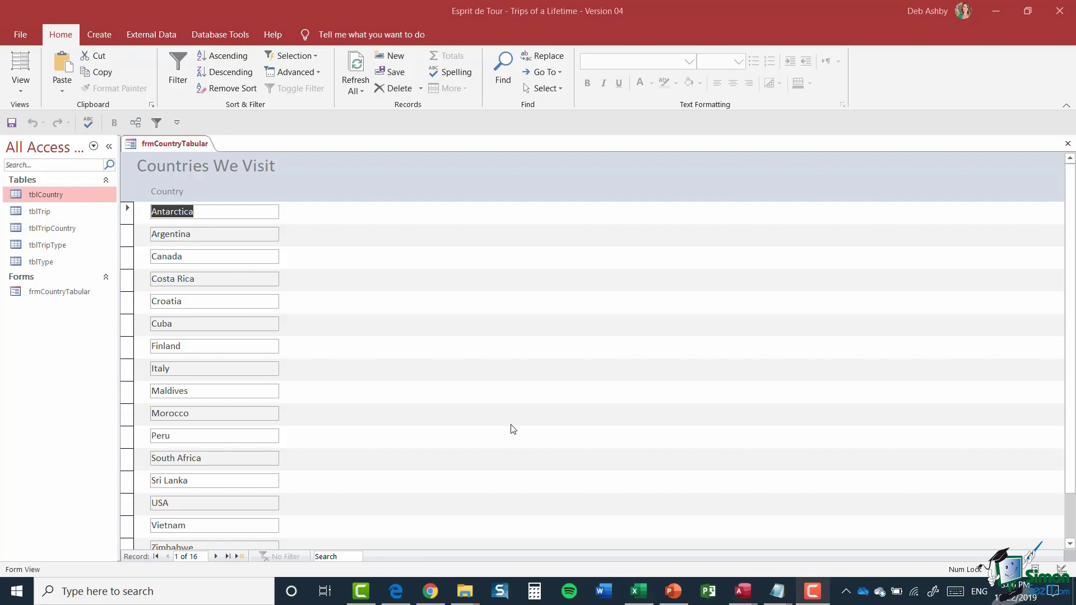
- Set the form's Default View property to Single Form in Design View and switch back to Form View
right_click(170, 145)
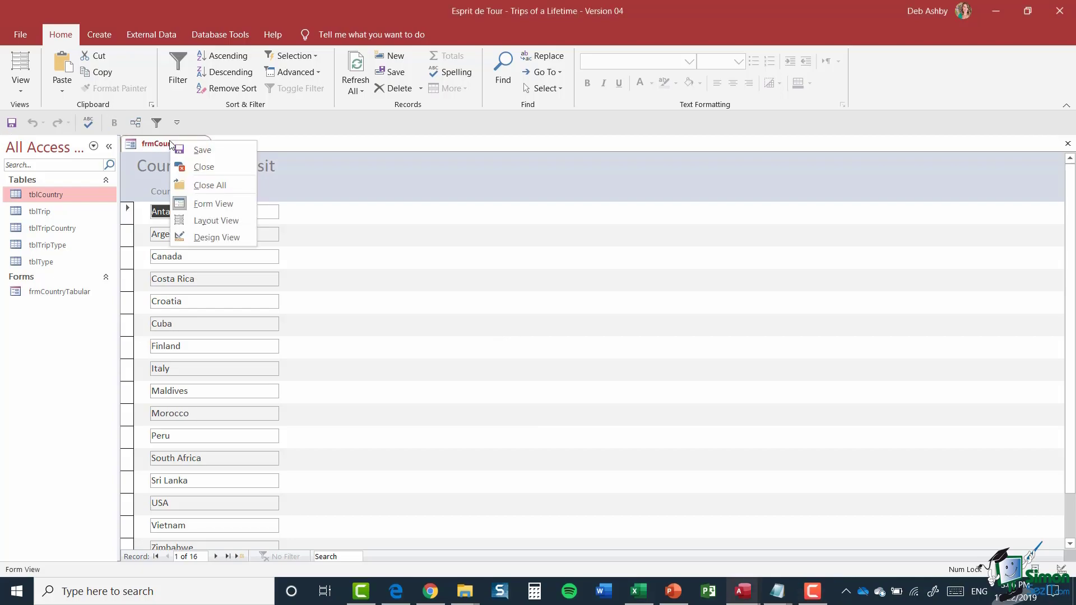
left_click(216, 237)
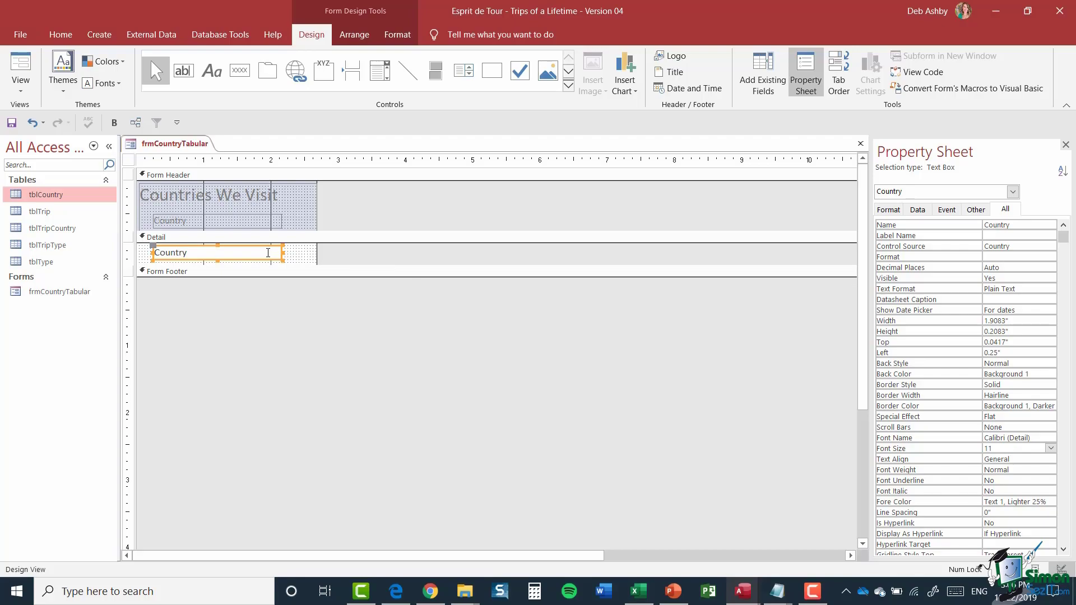
right_click(268, 252)
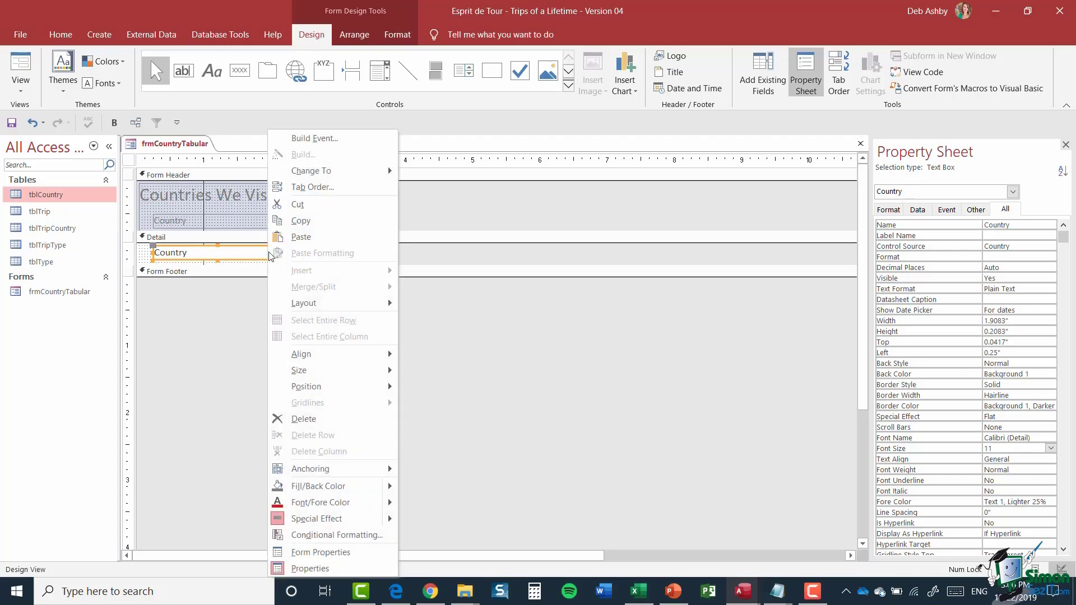
left_click(359, 554)
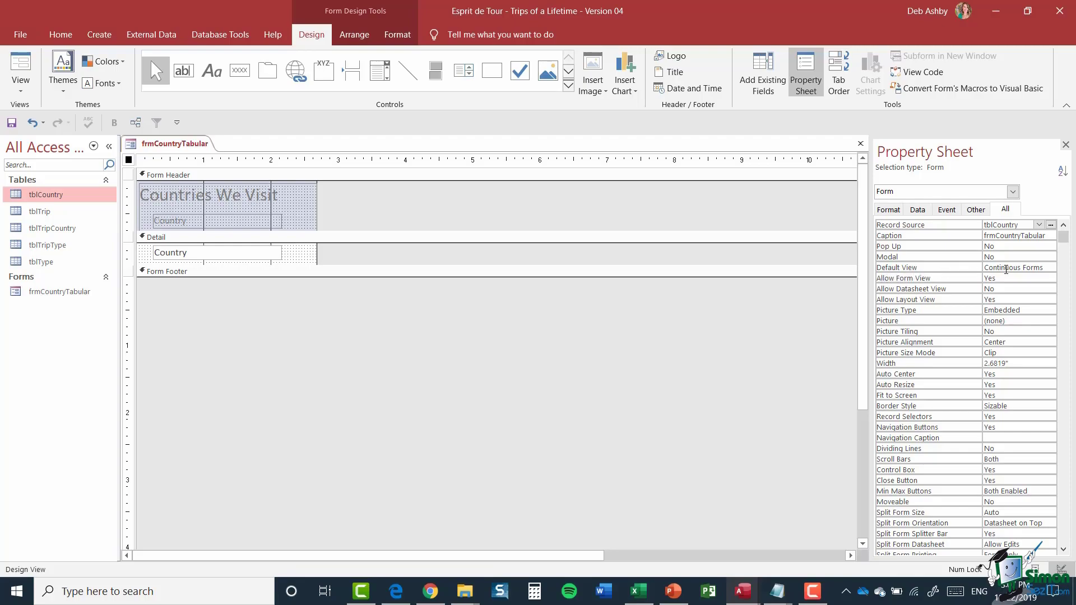
left_click(1006, 269)
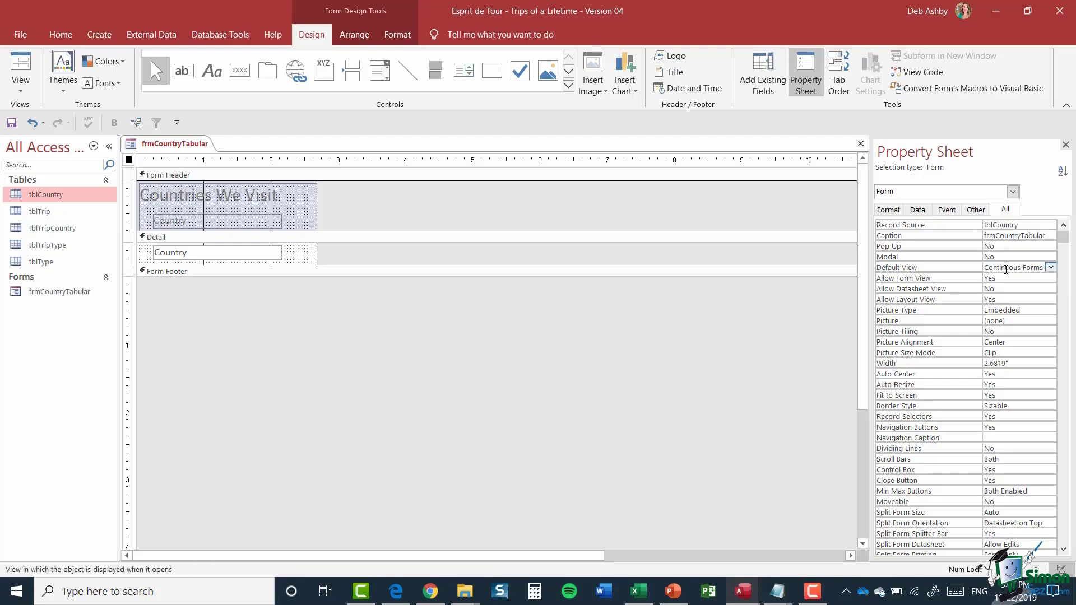
left_click(1056, 269)
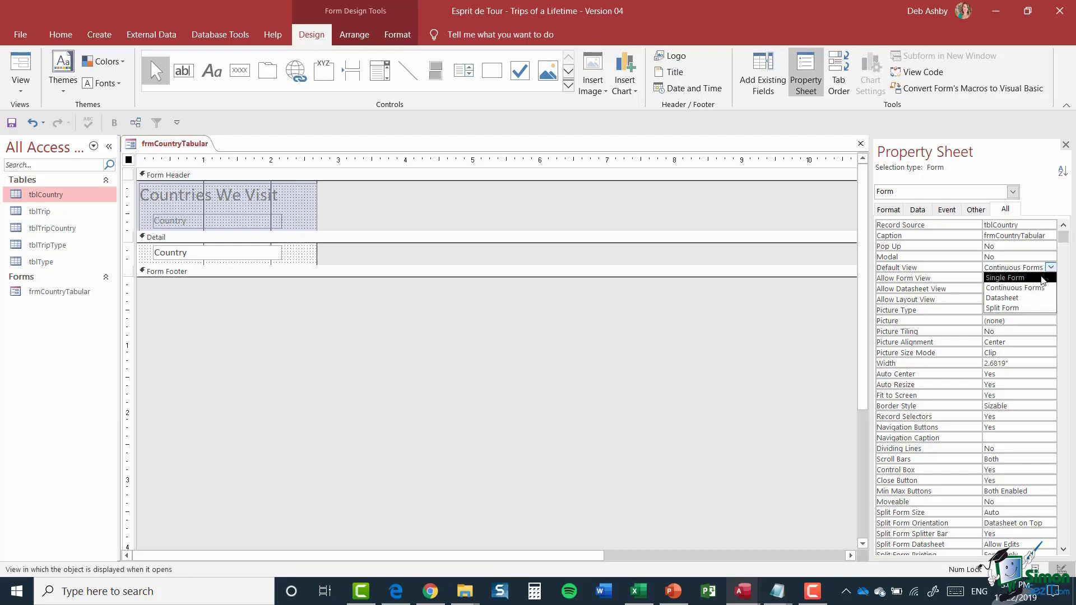
left_click(1044, 278)
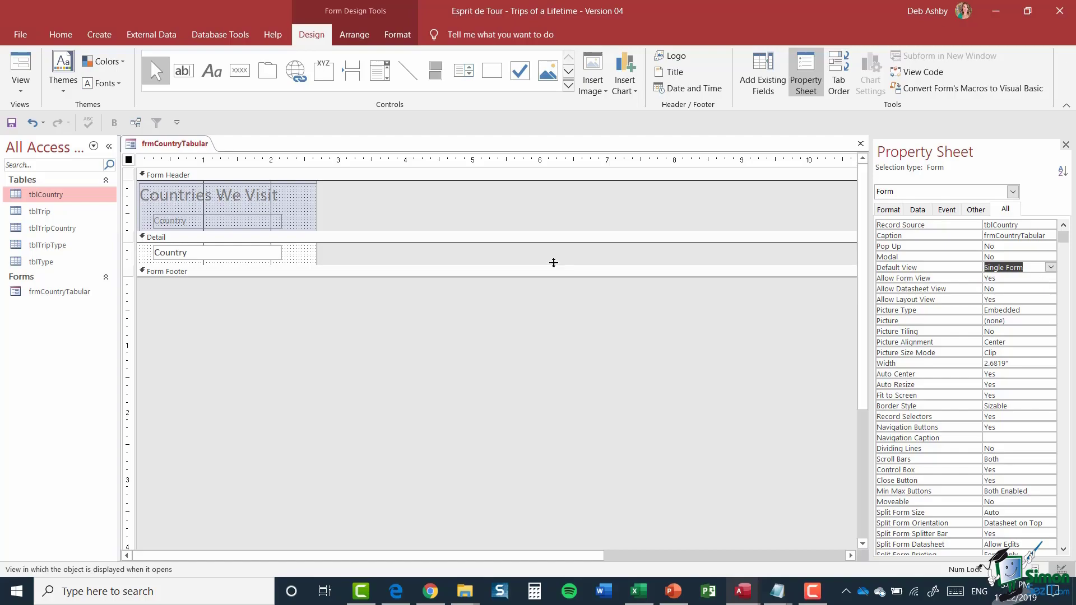
right_click(189, 145)
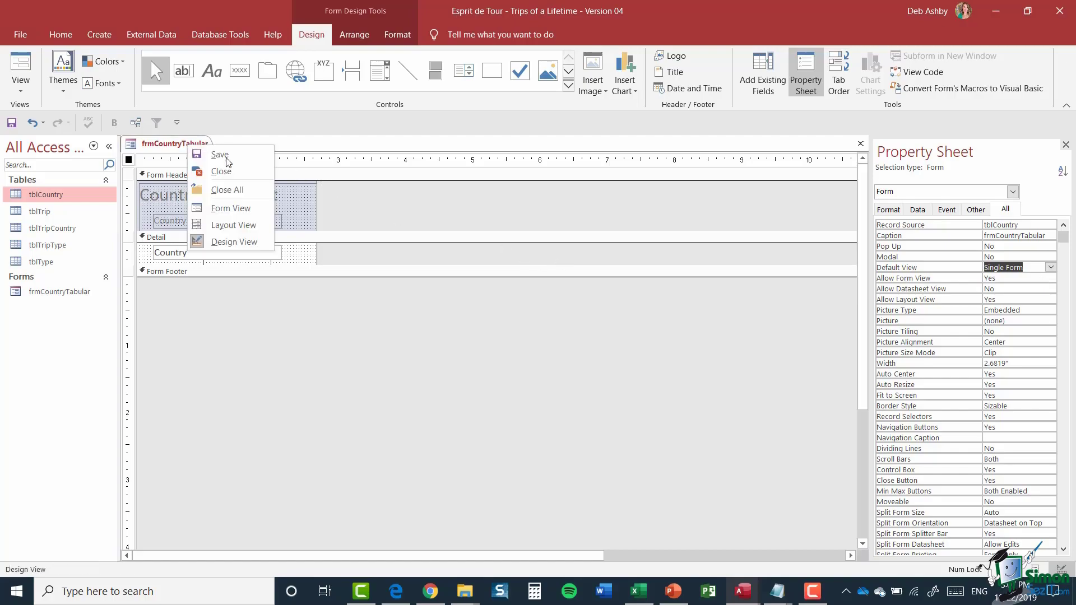
left_click(221, 211)
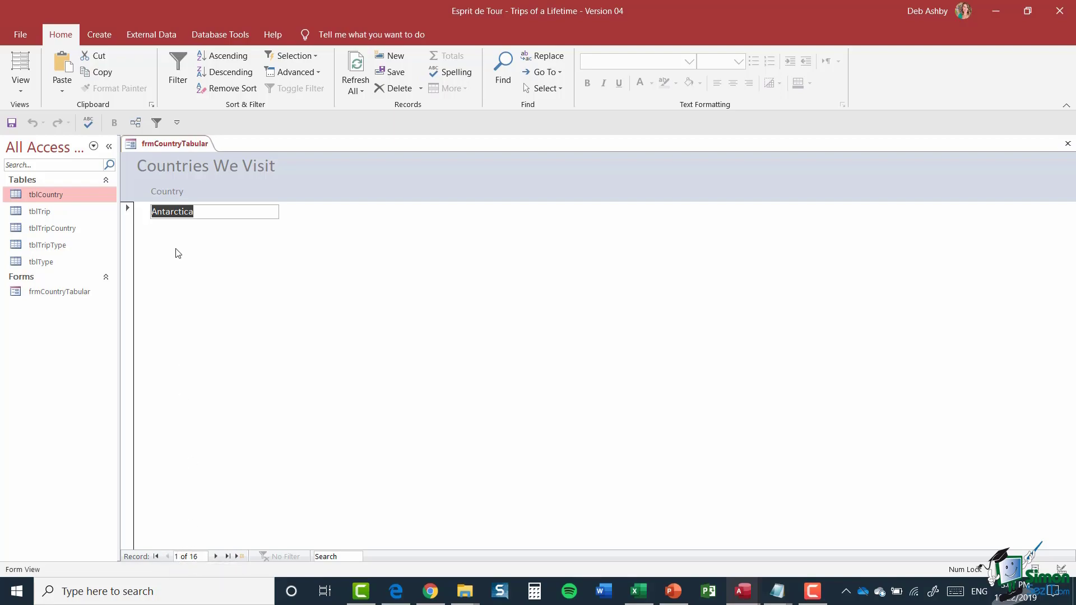
- Browse forward through several country records, jump to the last one and return to the first
left_click(216, 556)
left_click(217, 556)
left_click(217, 557)
left_click(217, 556)
left_click(217, 557)
left_click(228, 556)
left_click(157, 557)
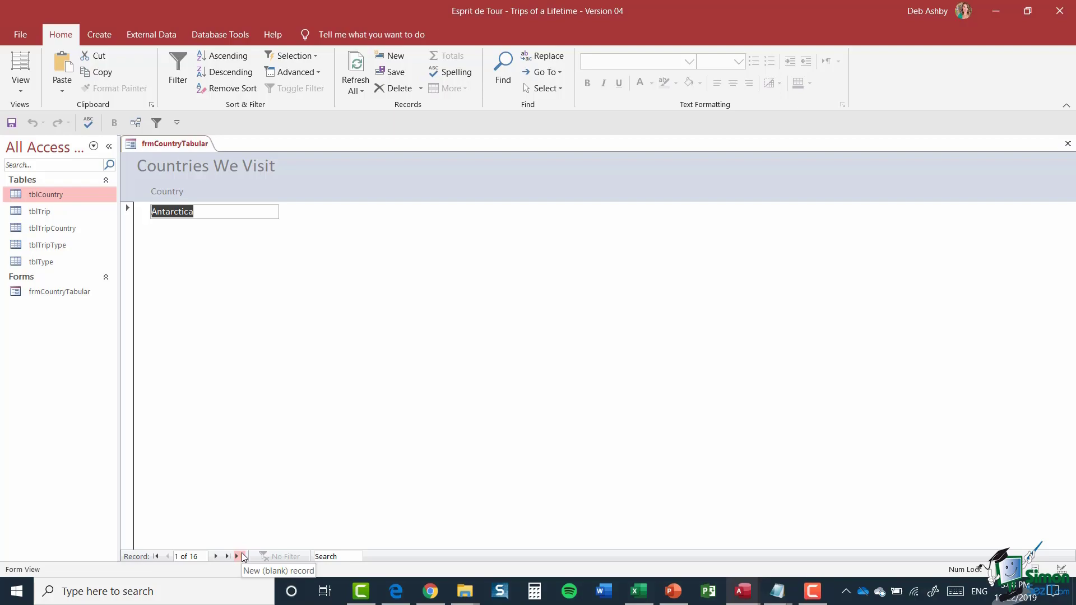
- Select the Antarctica record and look at the available deletion options without deleting anything
left_click(198, 212)
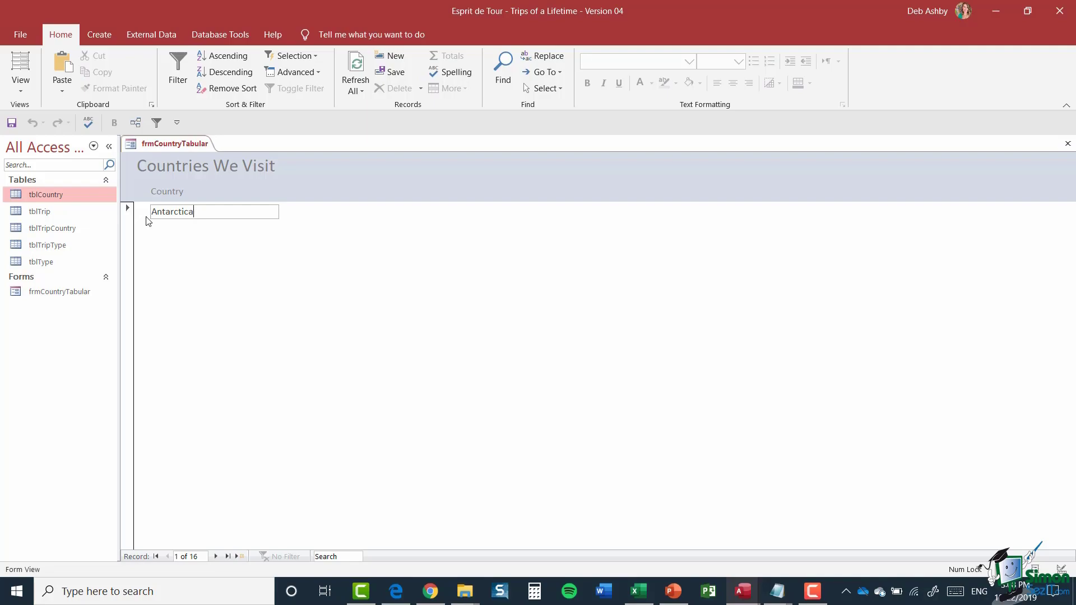
left_click(128, 210)
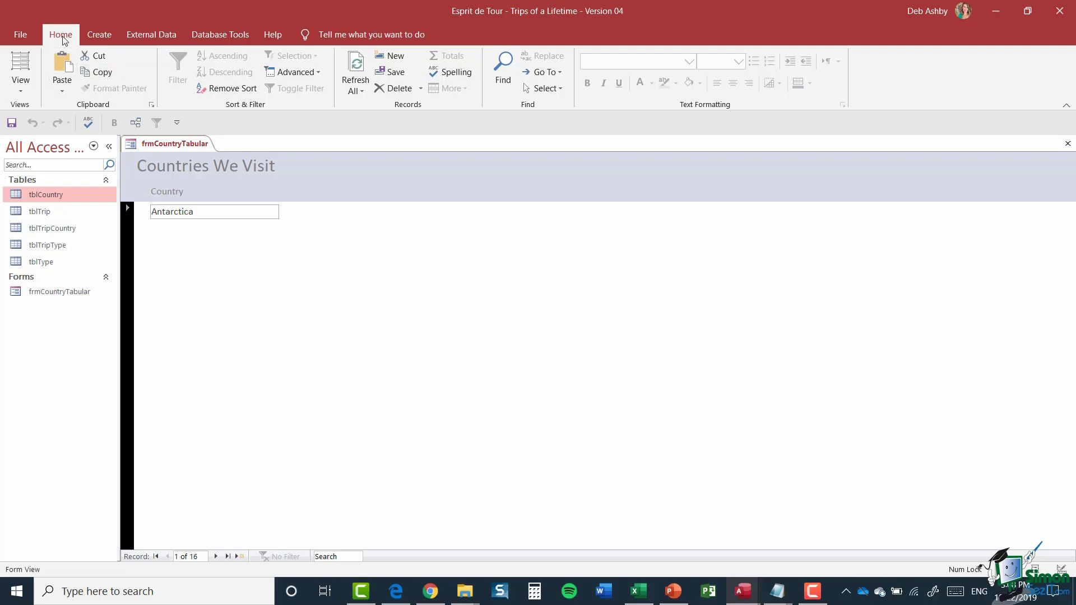
left_click(421, 88)
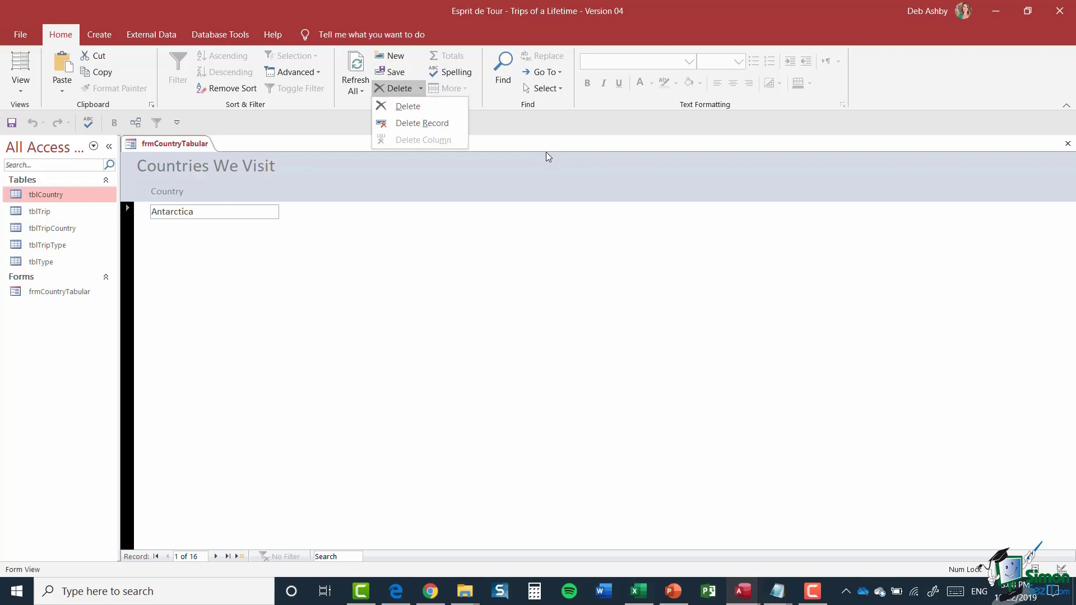
left_click(470, 163)
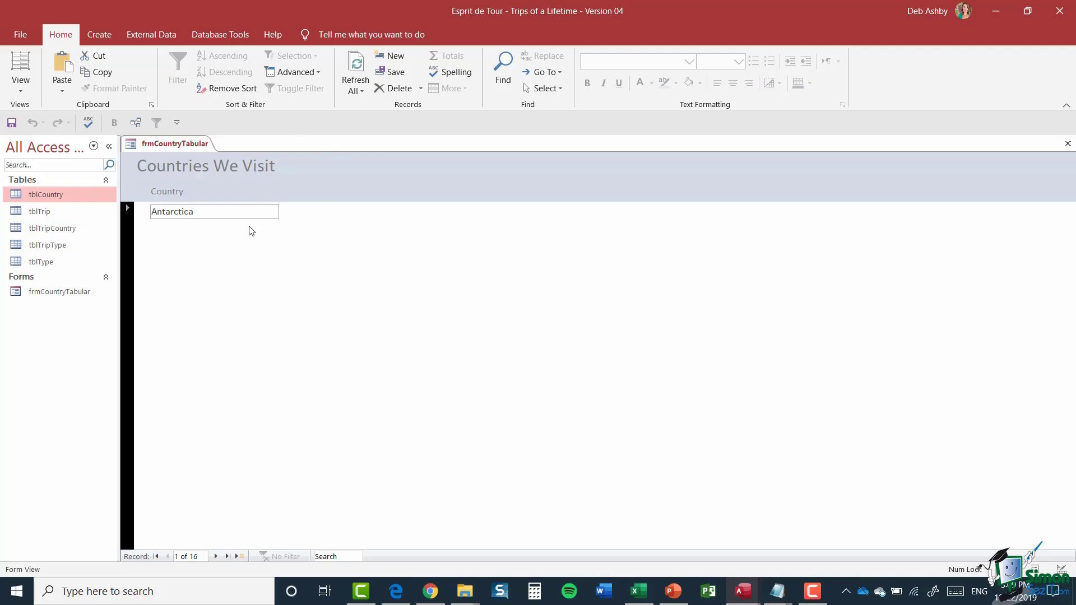
left_click(300, 251)
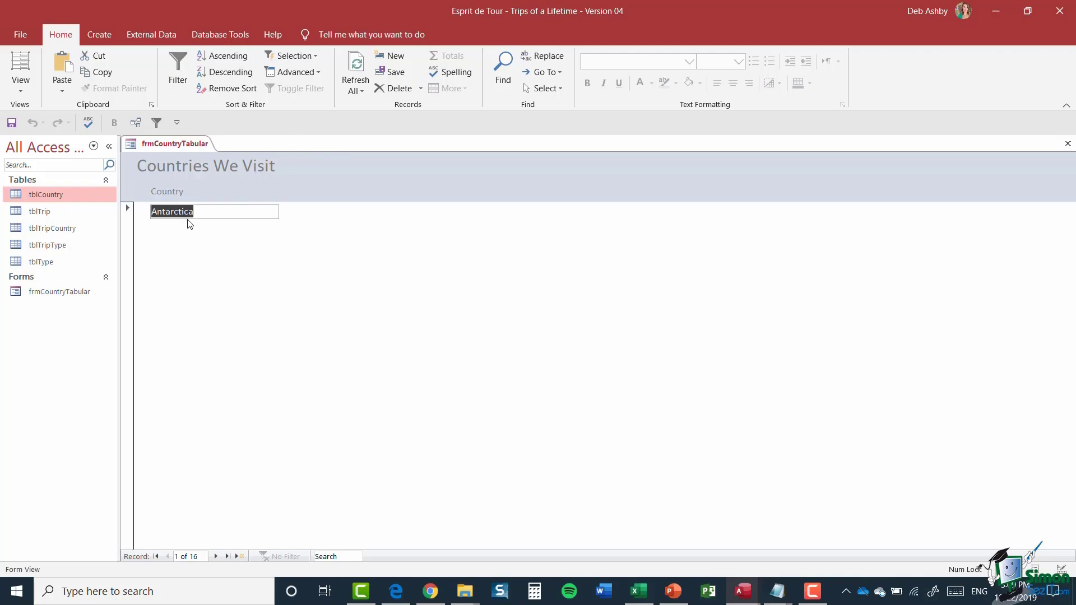
- Filter the form on the Country field to show only countries beginning with C
left_click(176, 66)
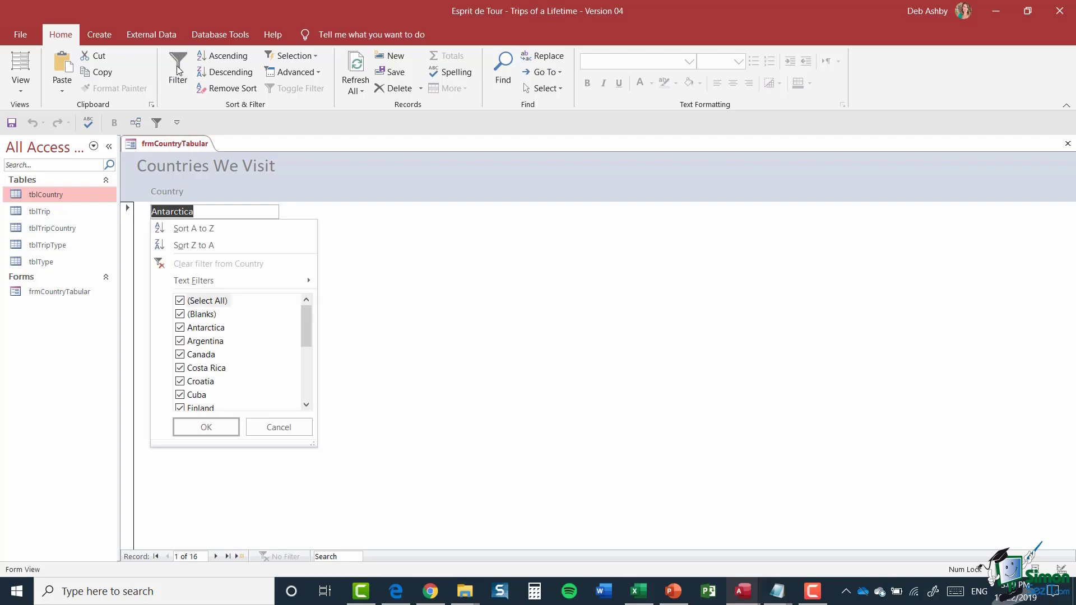
mouse_move(195, 292)
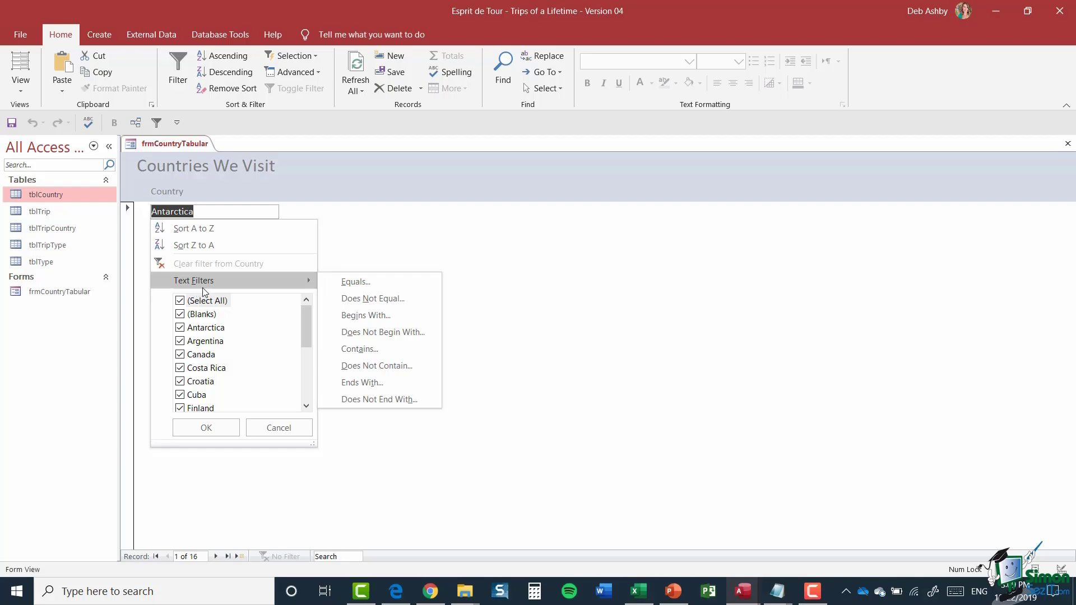
left_click(374, 315)
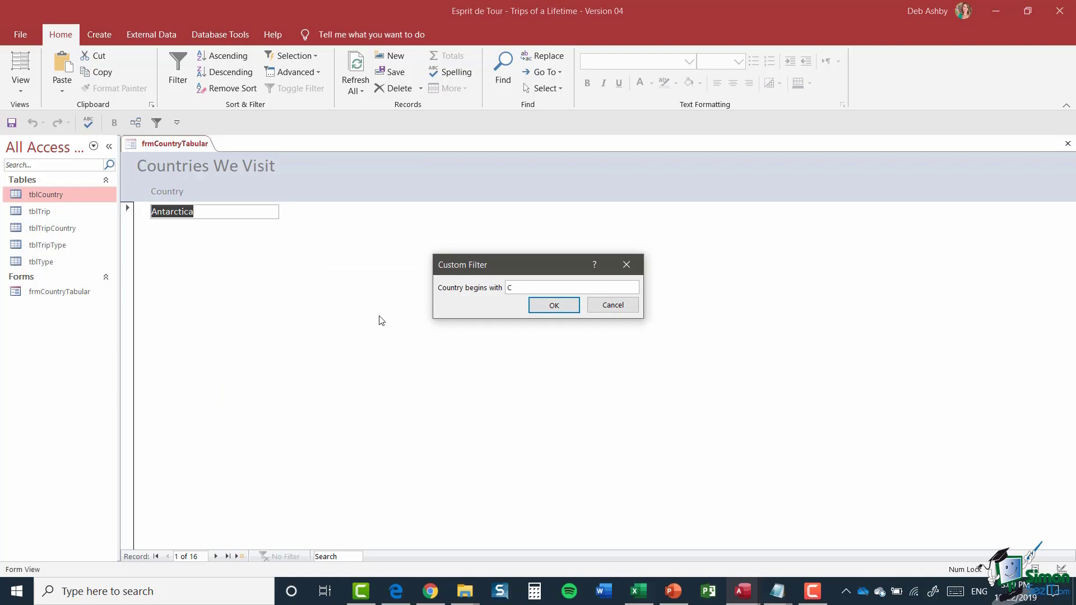
left_click(566, 307)
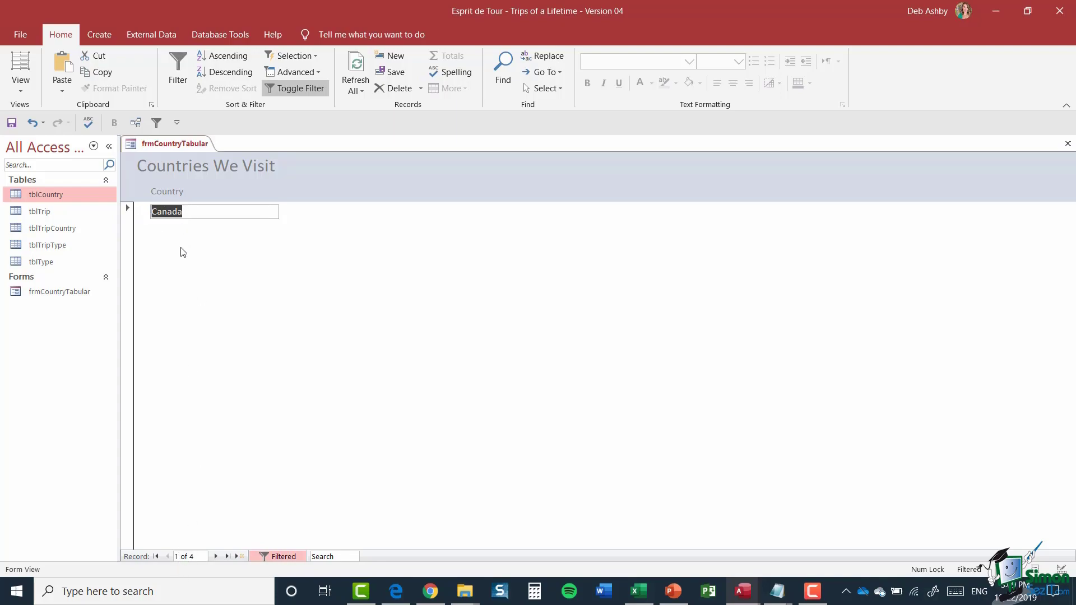
- Browse forward through the filtered country records, return to the first one and turn the filter off
left_click(217, 556)
left_click(216, 556)
left_click(156, 557)
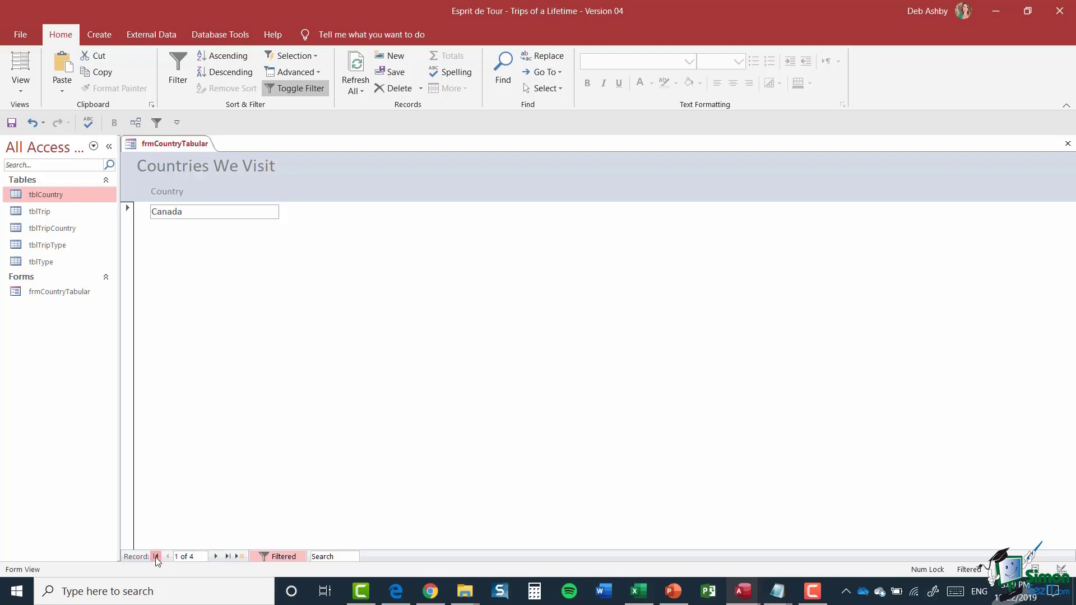
left_click(281, 556)
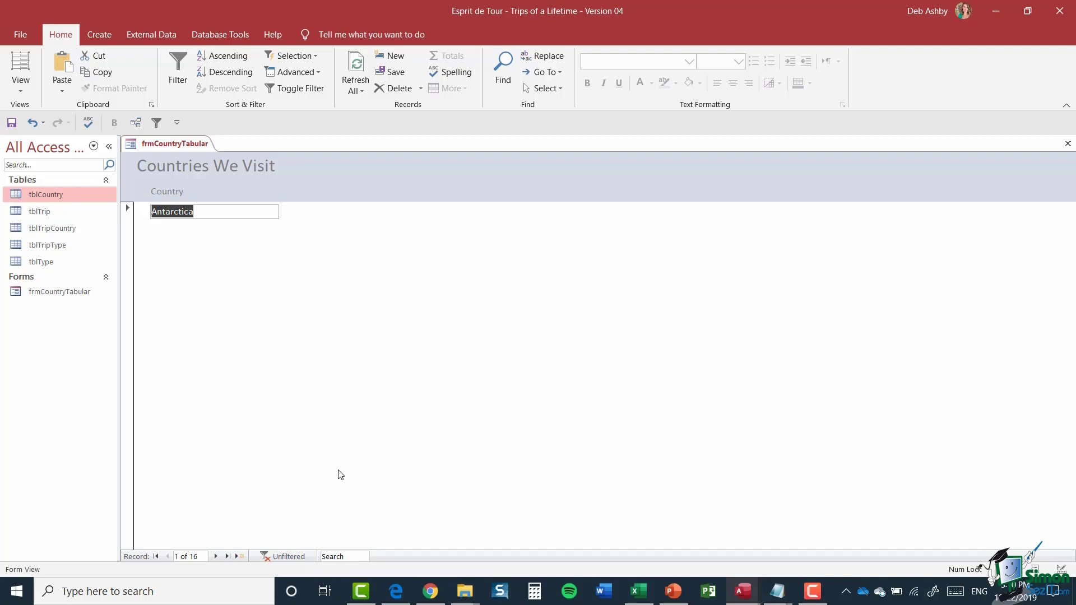
- Search the form's records for Africa and clear the search text again
left_click(332, 556)
type("Af")
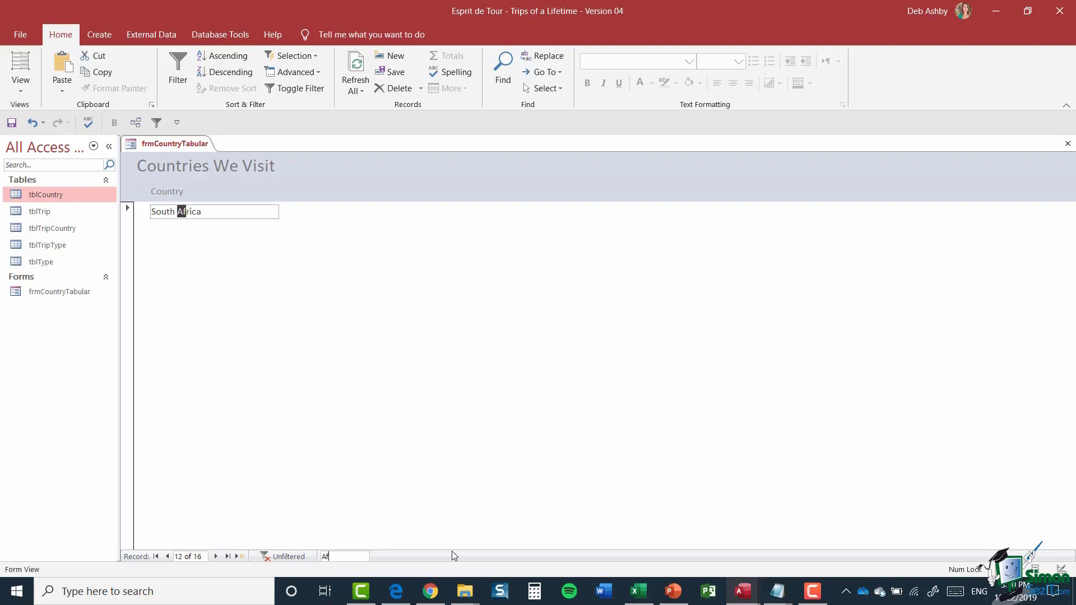
type("rica")
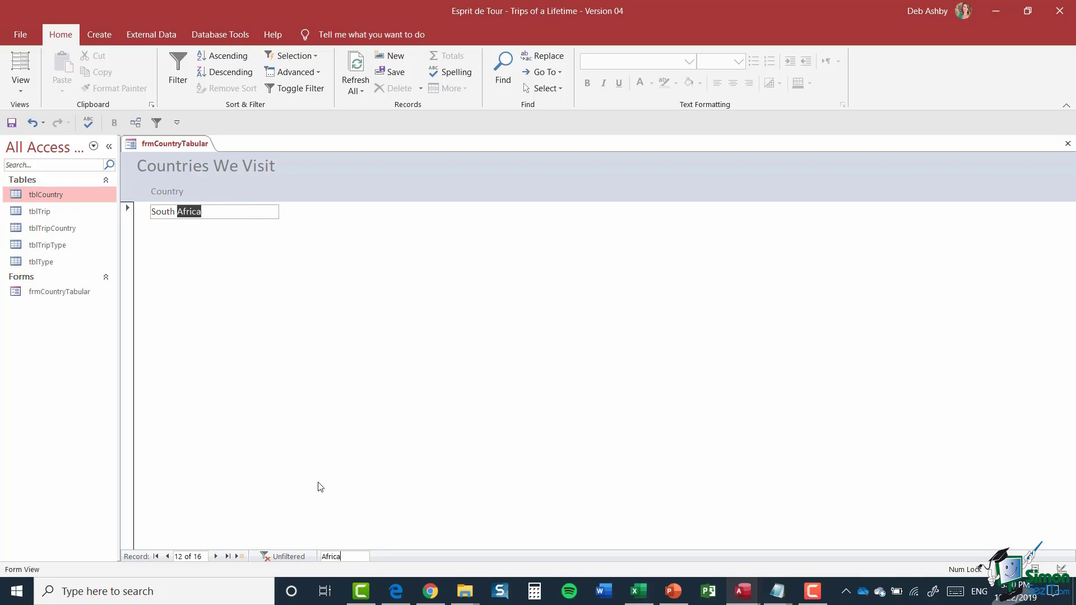
key("BackSpace")
key("BackSpace")
key("BackSpace")
key("BackSpace")
key("BackSpace")
key("BackSpace")
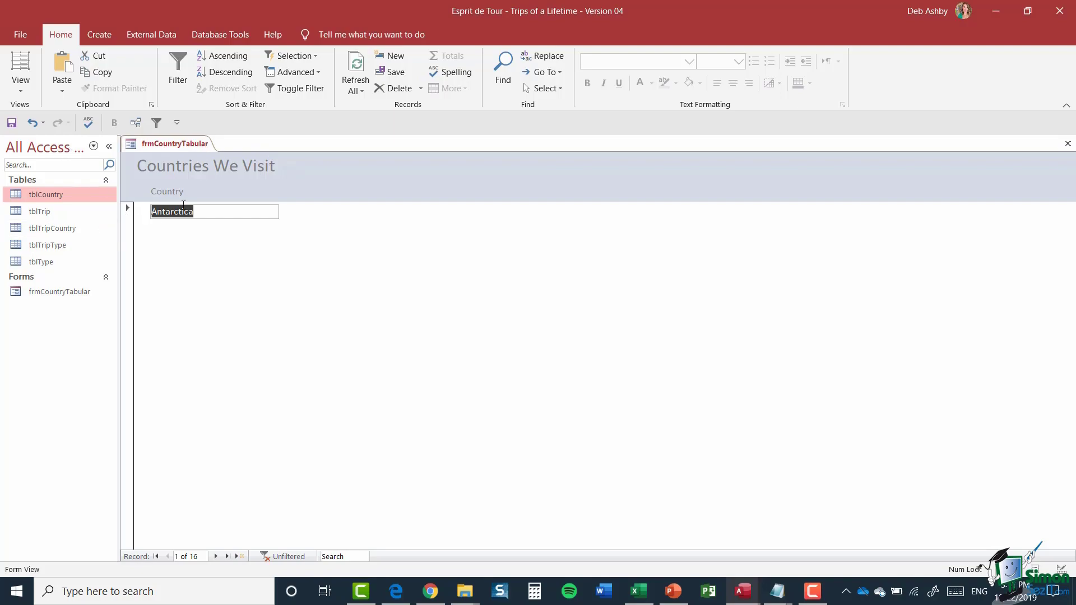
- Set the form's Allow Datasheet View property to Yes in Design View and switch the form to Datasheet View
left_click(20, 89)
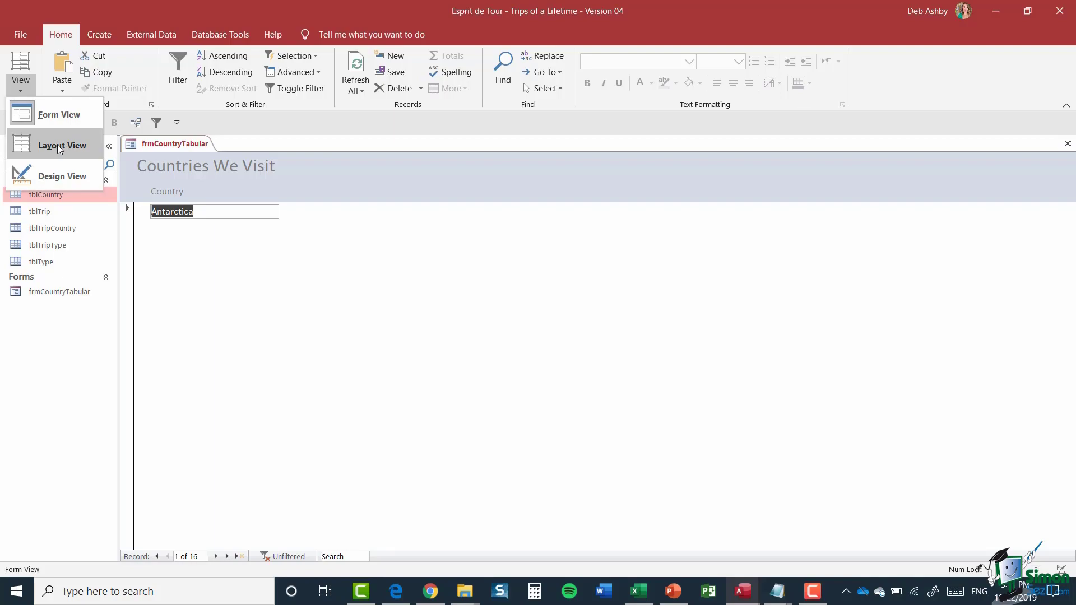
left_click(54, 175)
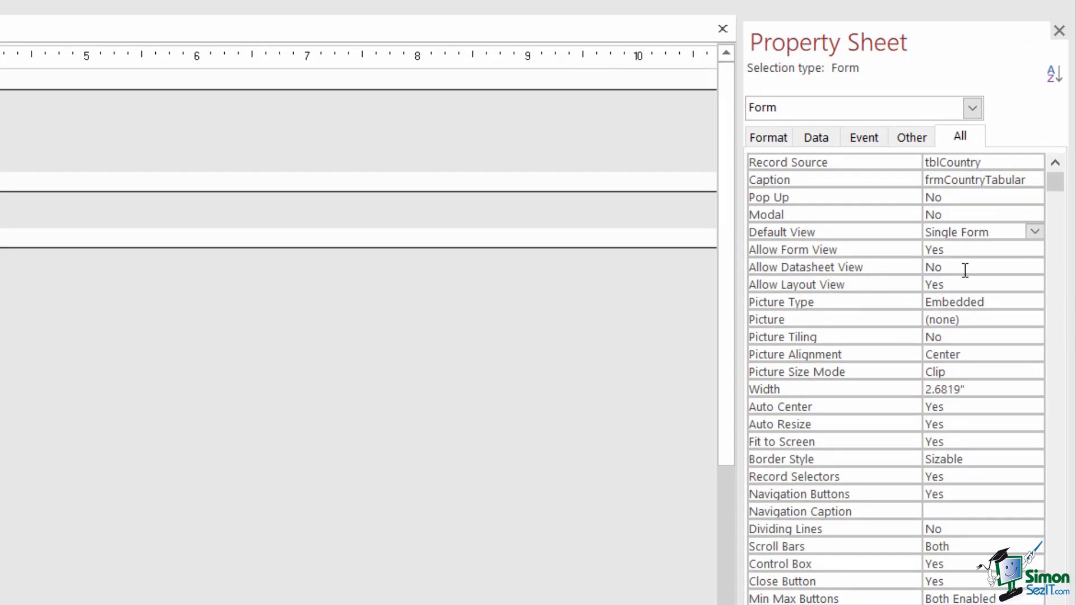
left_click(965, 270)
left_click(1035, 266)
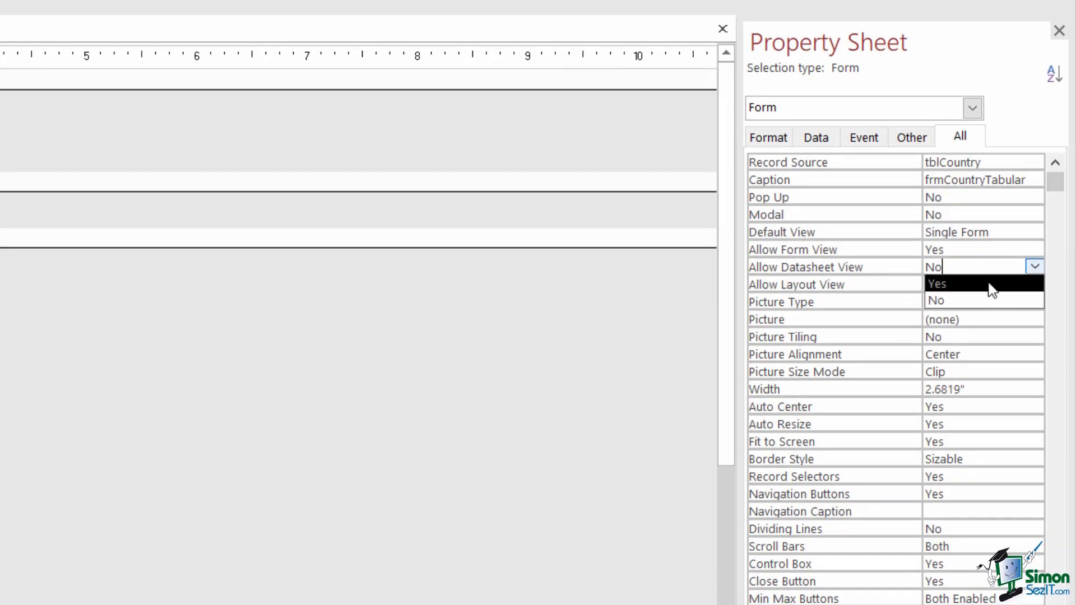
left_click(983, 284)
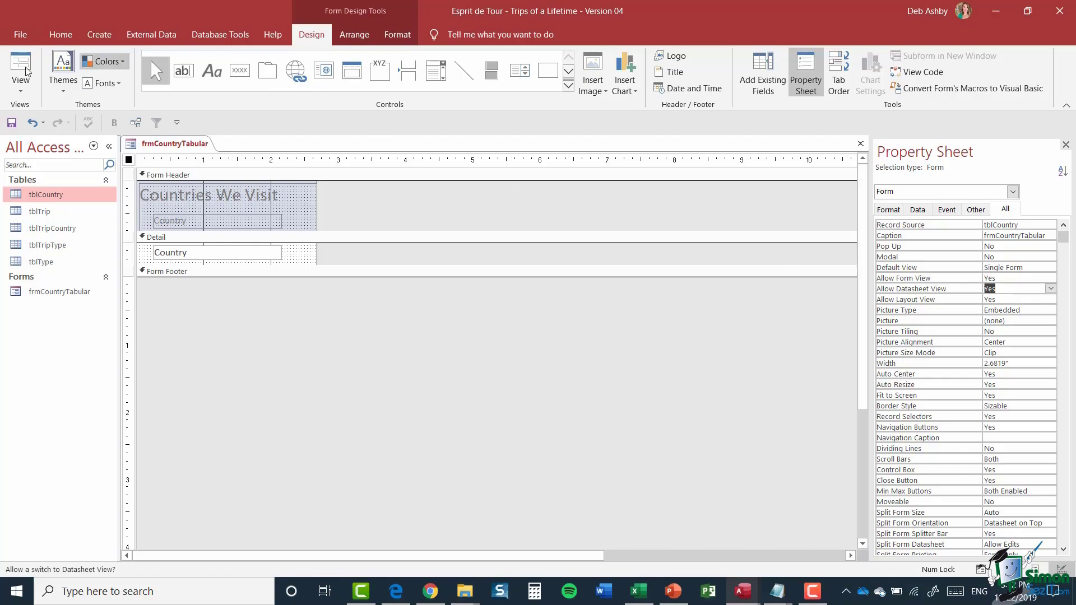
left_click(21, 89)
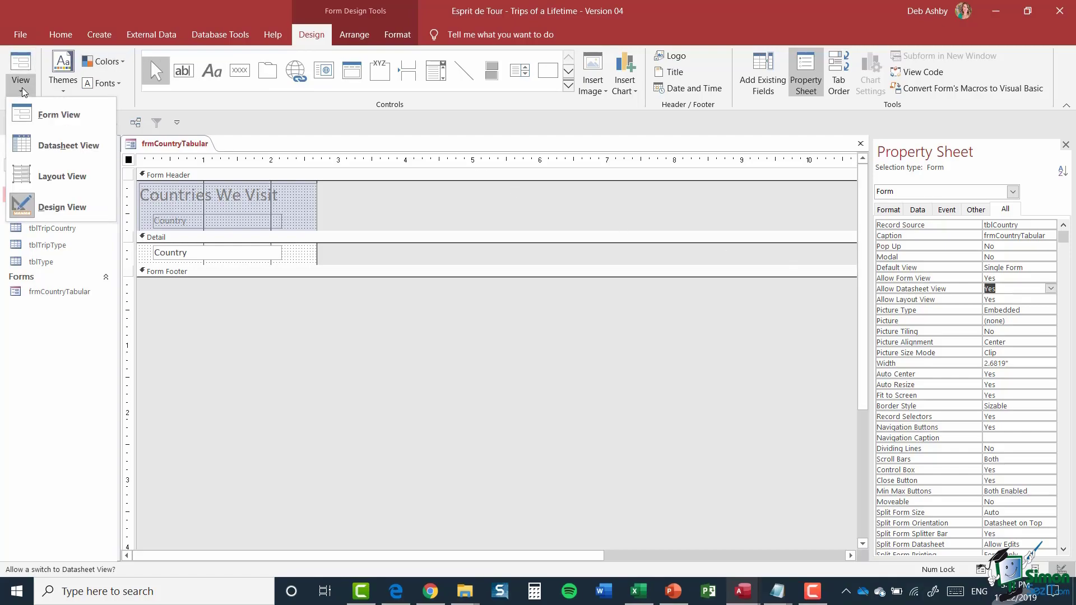
left_click(105, 145)
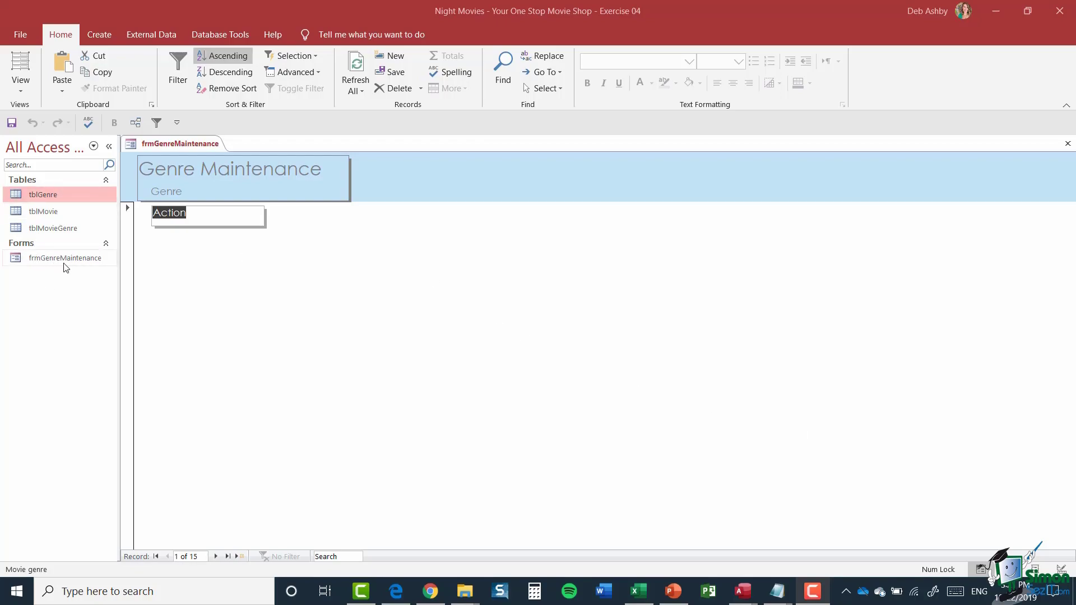
- Collapse the list of database objects and check which views the frmGenreMaintenance form offers
left_click(109, 146)
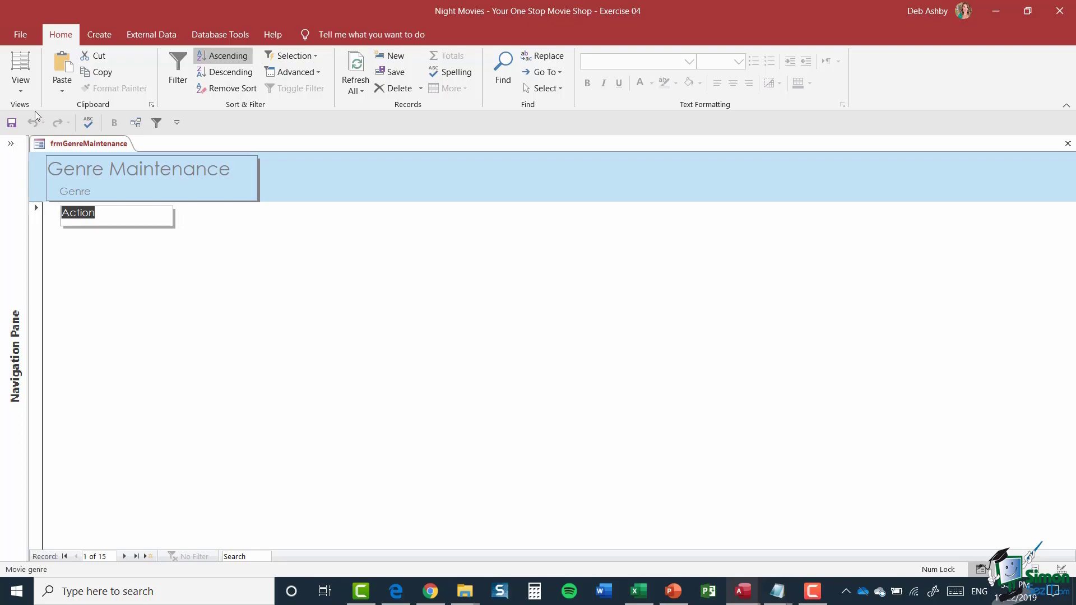
left_click(26, 86)
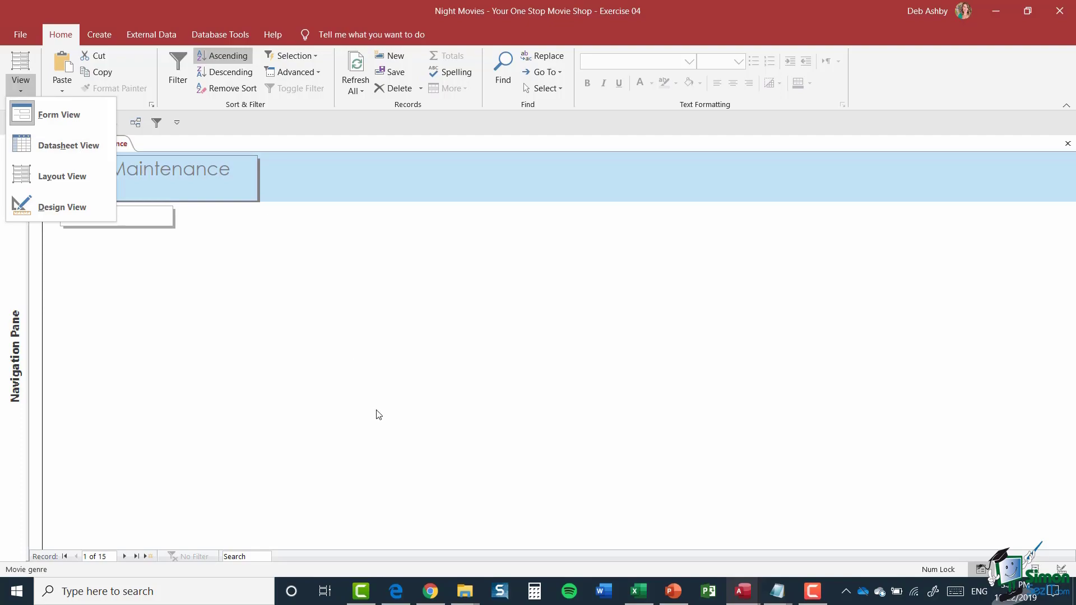
left_click(393, 388)
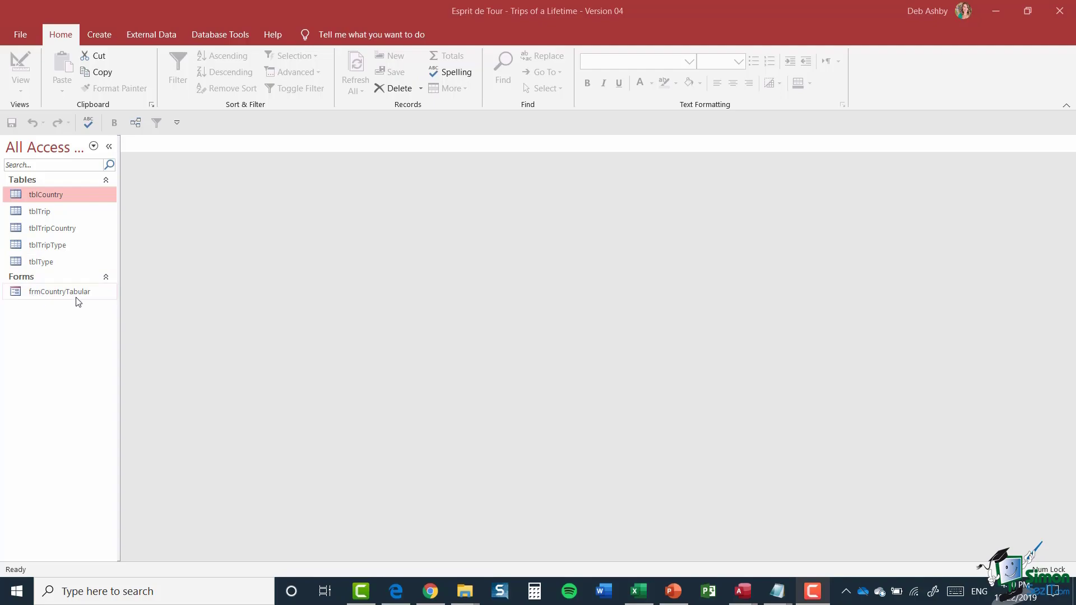
- Rename the frmCountryTabular form as frmCountryMaintenance
right_click(60, 292)
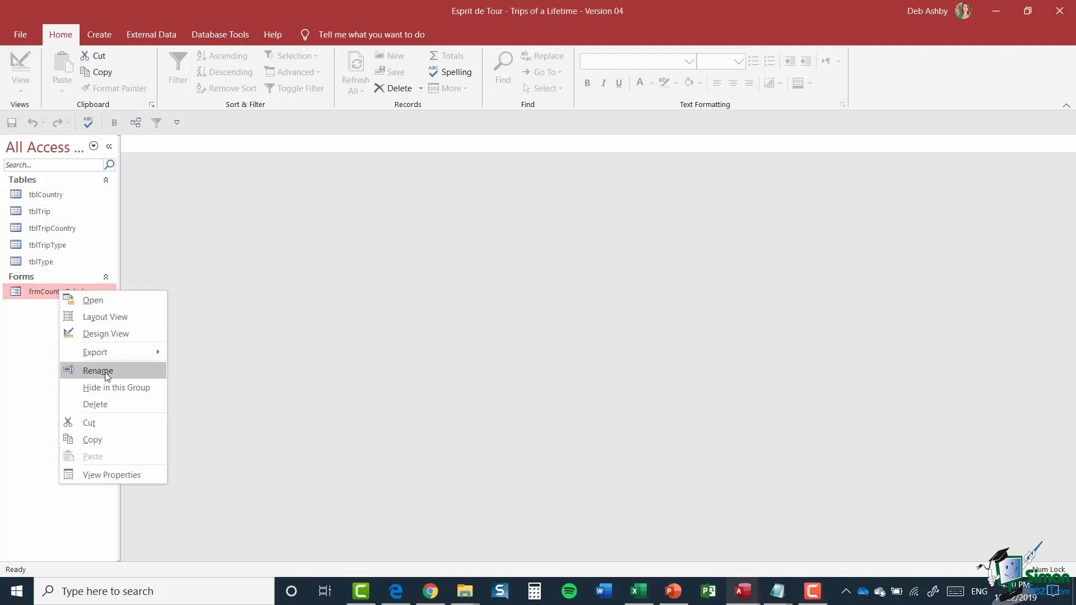
left_click(100, 370)
left_click(79, 291)
left_click_drag(66, 291, 95, 293)
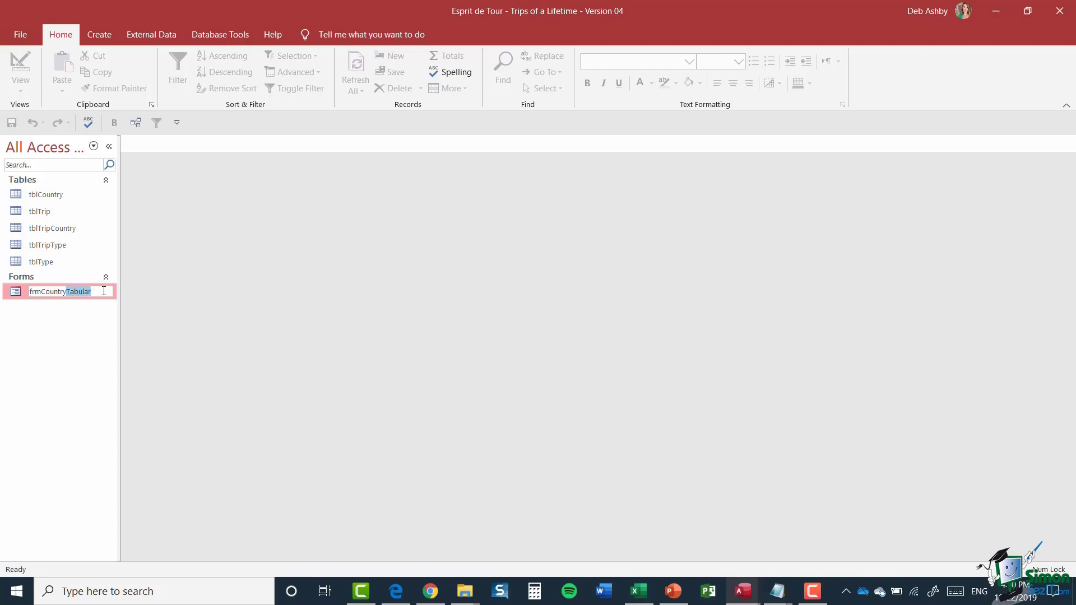
type("Maai")
key("BackSpace")
type("intenance")
- Create a single-record form based on the tblTrip table
left_click(43, 213)
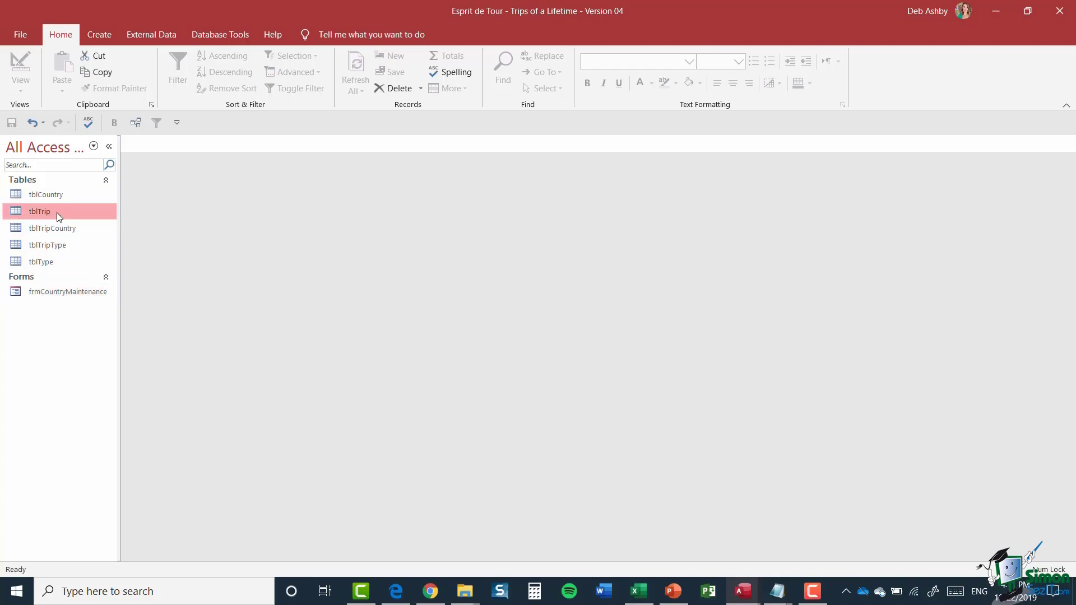
left_click(102, 37)
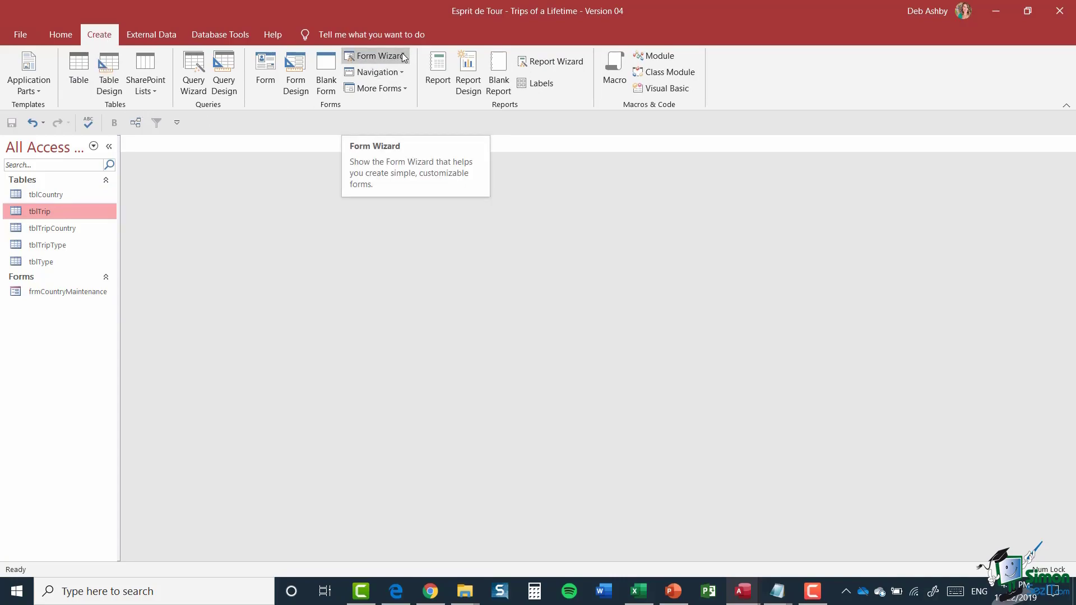
left_click(268, 79)
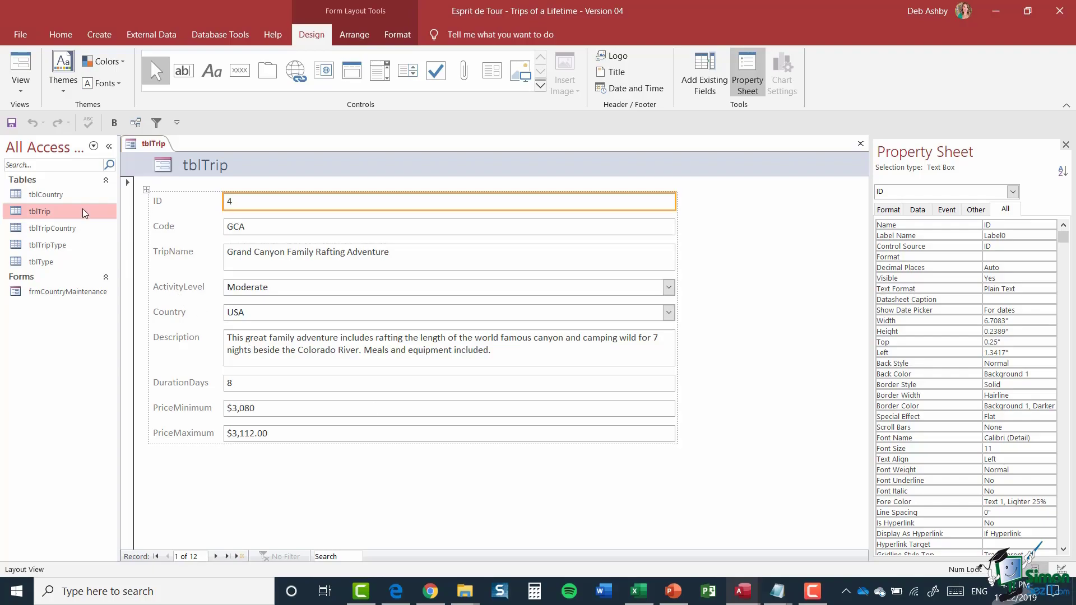
- Check the views available for the new tblTrip form and display it in Form View
left_click(23, 91)
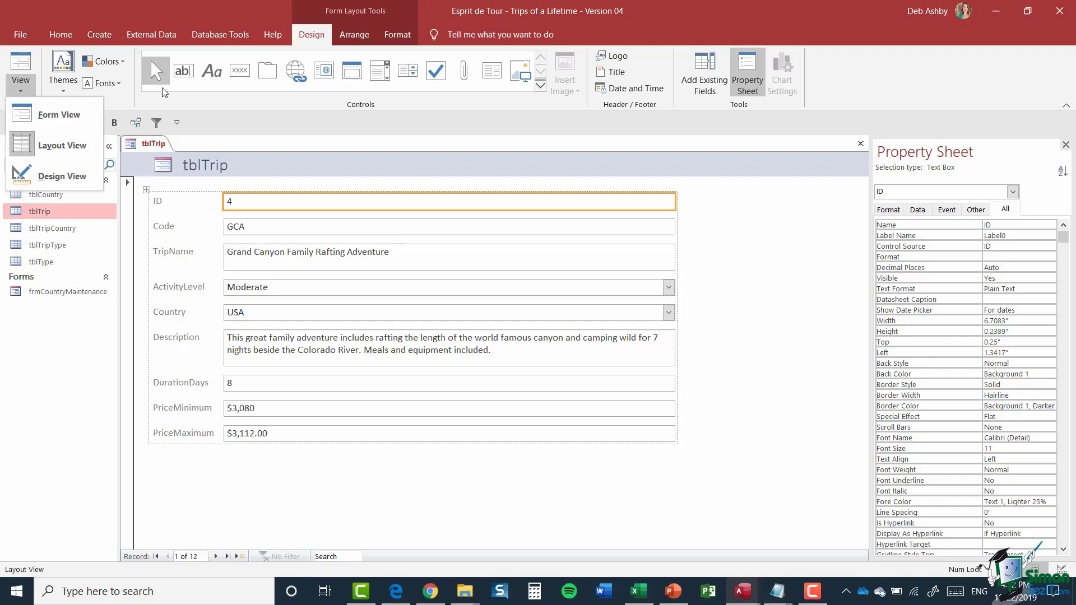
left_click(345, 18)
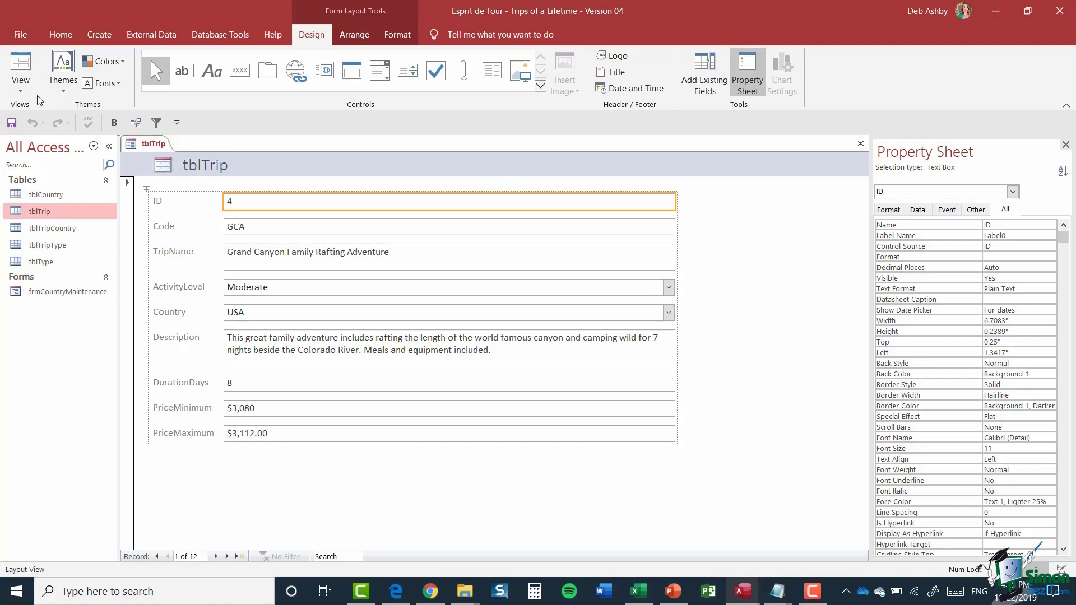
left_click(21, 91)
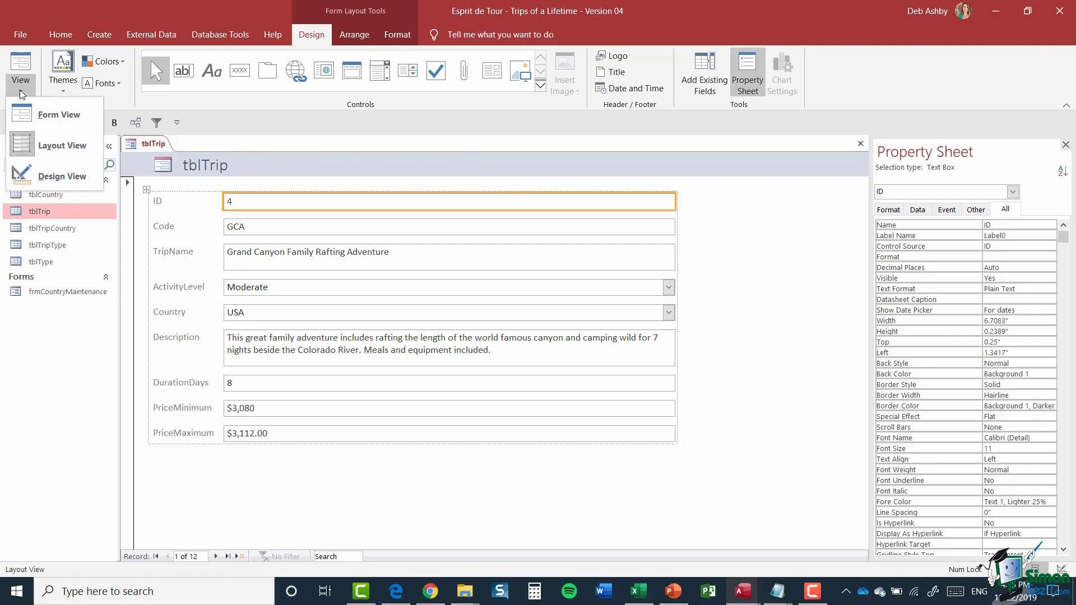
left_click(58, 114)
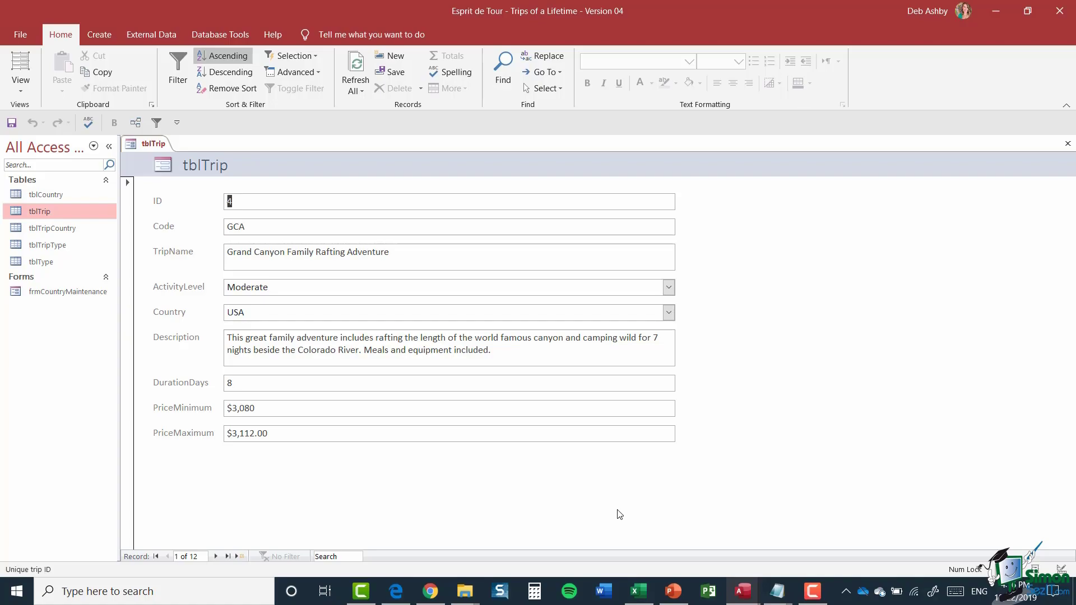
- Examine the choices offered by the ActivityLevel and Country fields in the first trip record
left_click(670, 286)
left_click(671, 287)
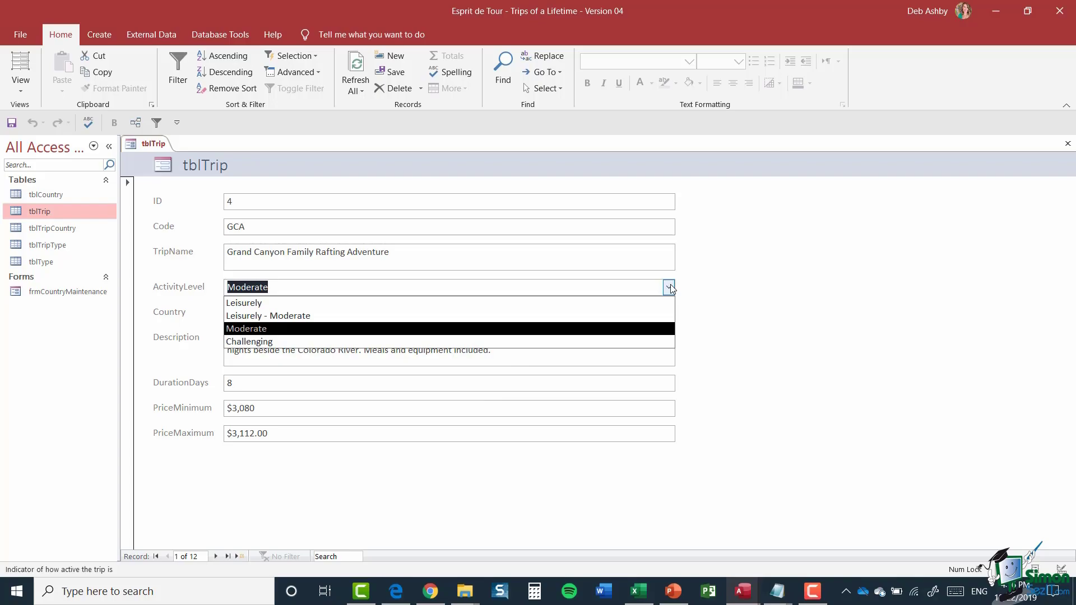
key("Tab")
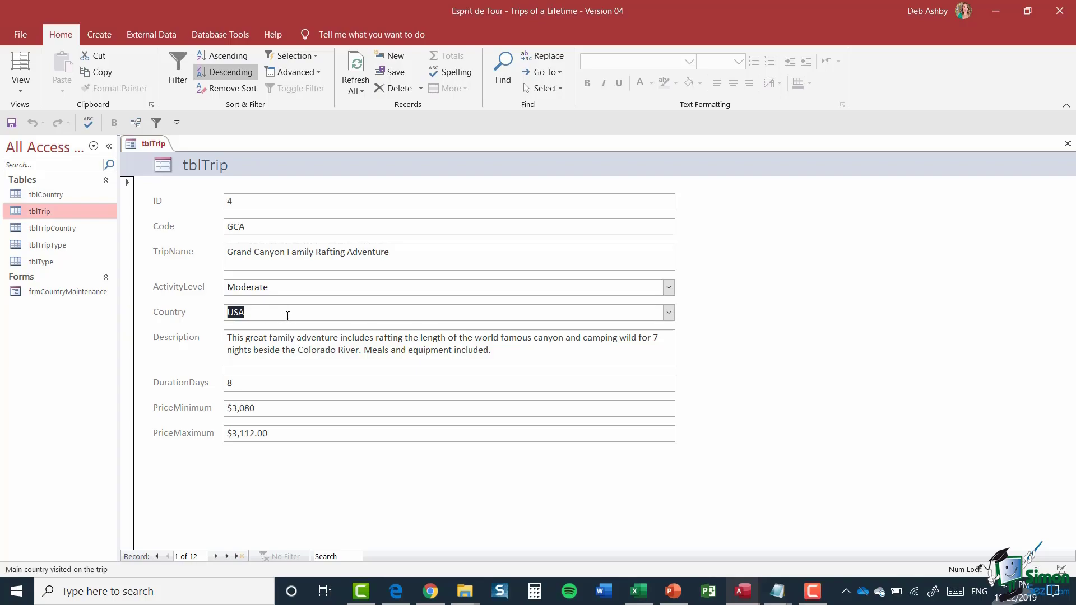
left_click(668, 313)
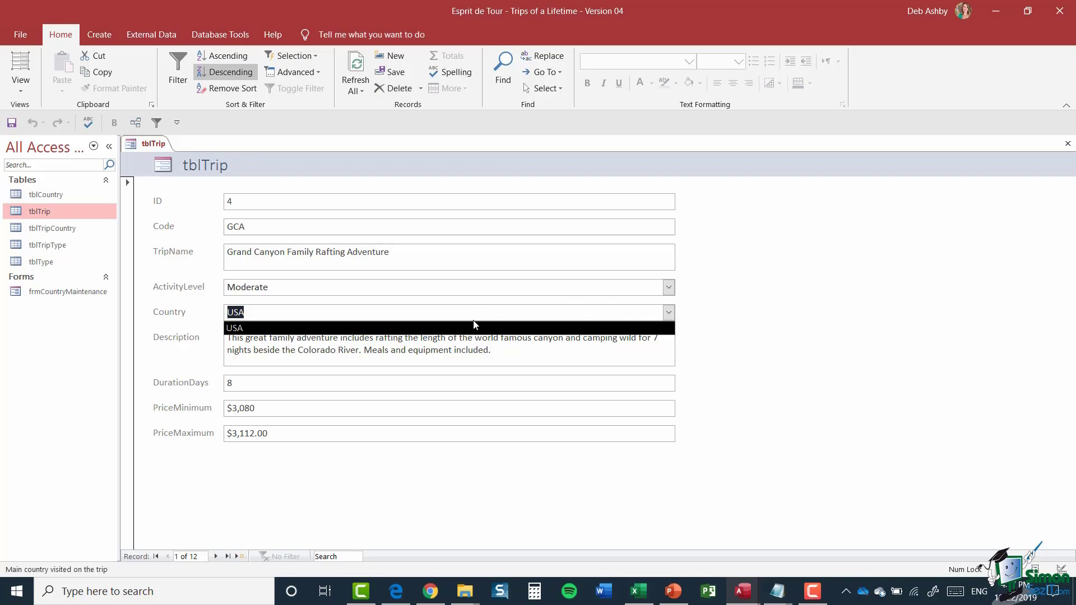
- Check the Description and ID fields of the first trip record, and switch the form to Layout View
left_click(435, 329)
left_click(456, 350)
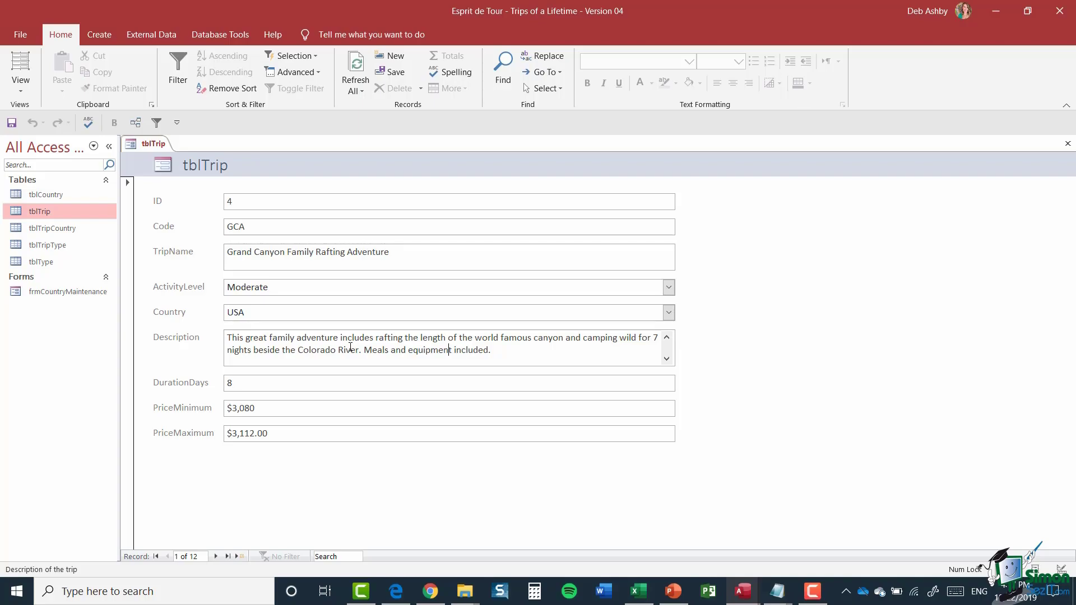
left_click(291, 204)
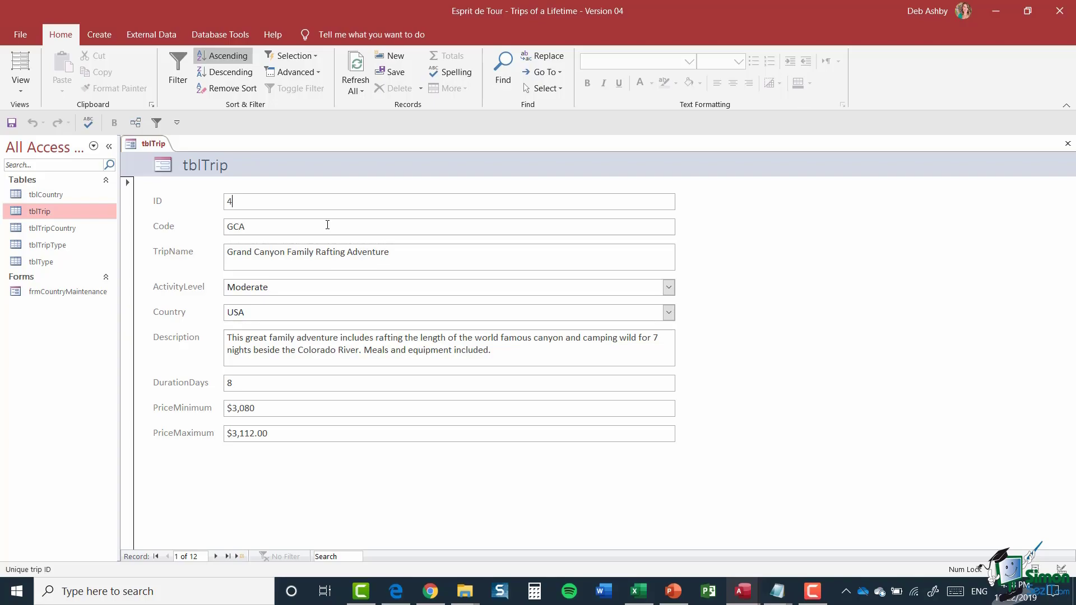
left_click(26, 92)
left_click(38, 142)
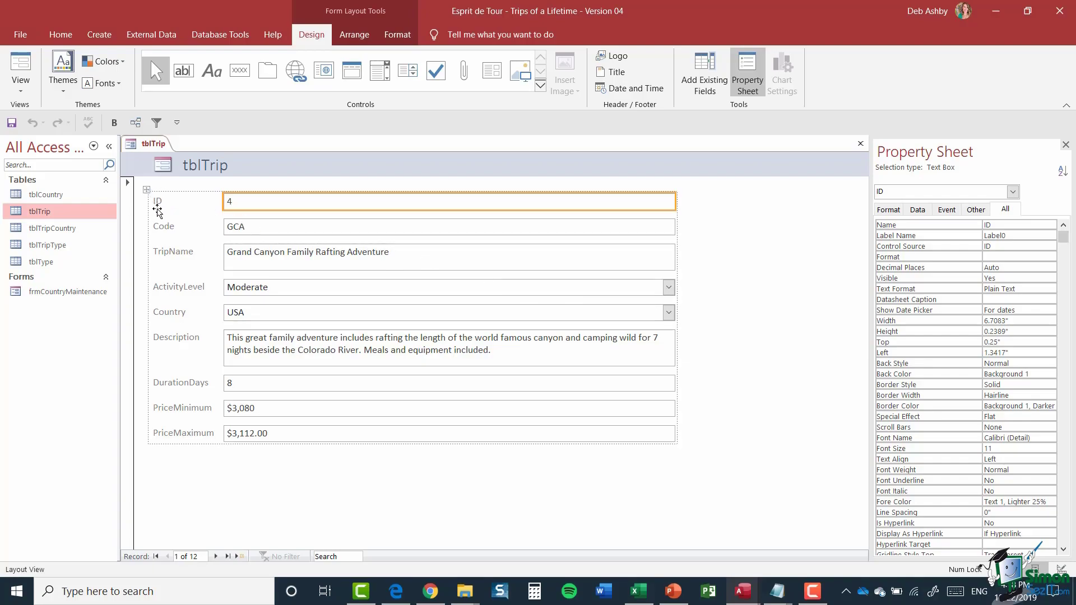
- Delete the ID text box together with its label from the trip form
left_click(147, 191)
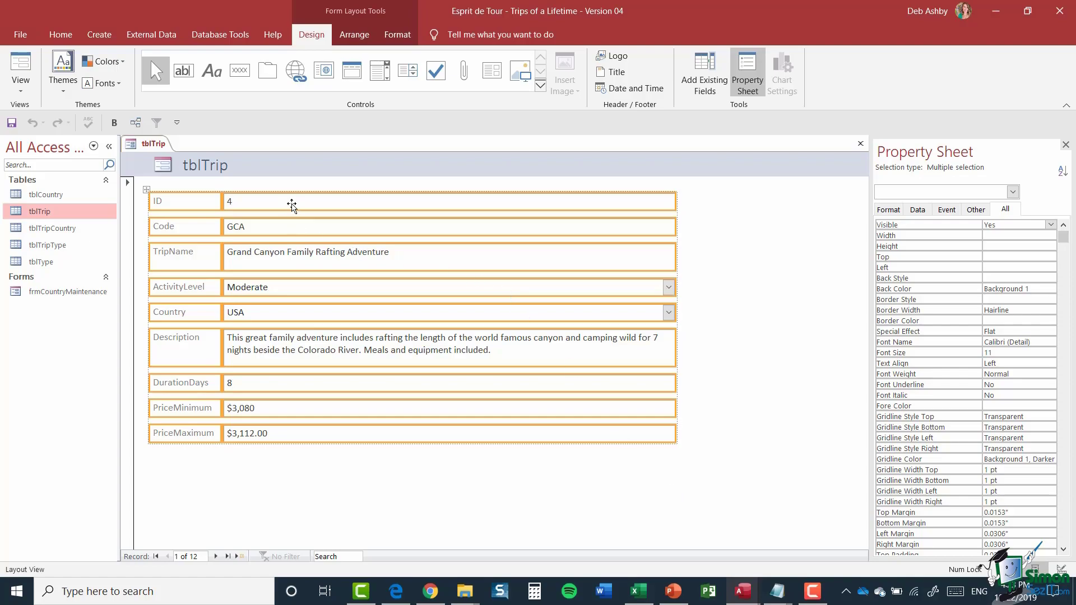
left_click(289, 203)
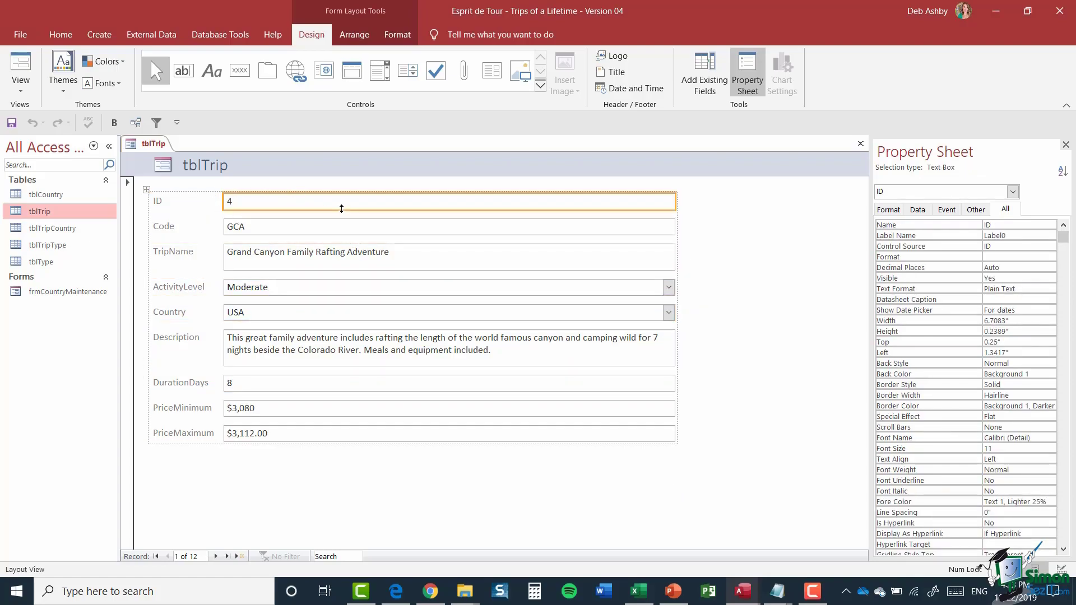
left_click(193, 203, "shift")
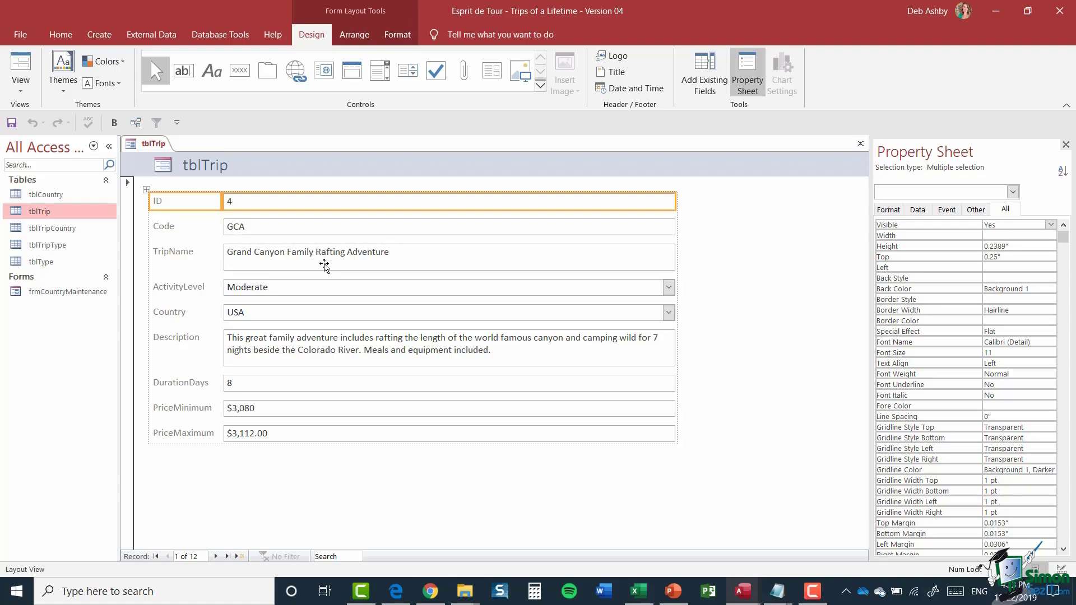
key("Delete")
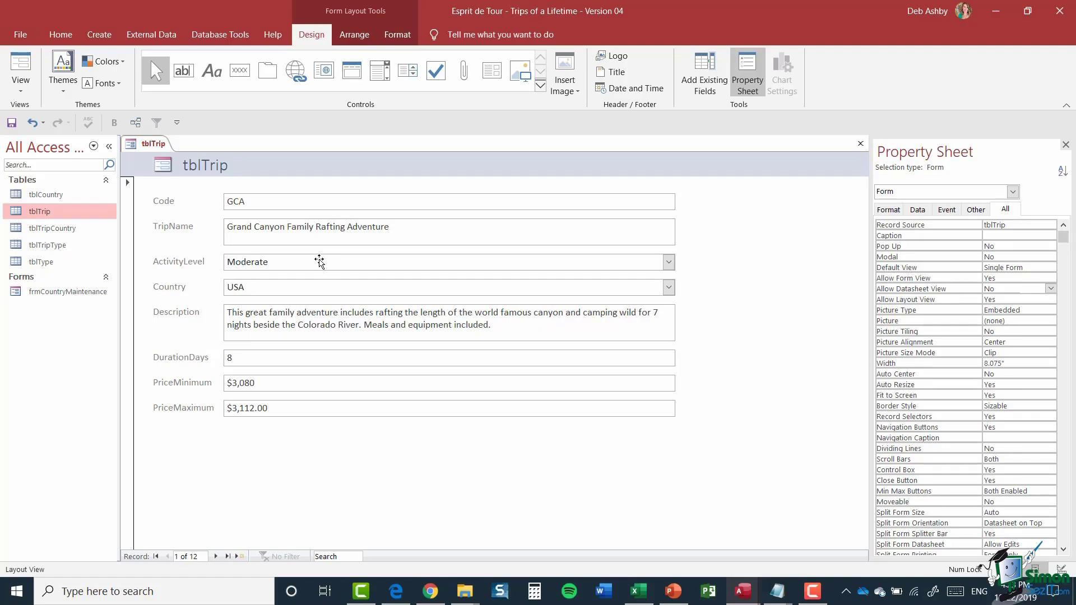
- Insert an empty layout row above the Code field and split its wide cell horizontally into two cells
left_click(259, 206)
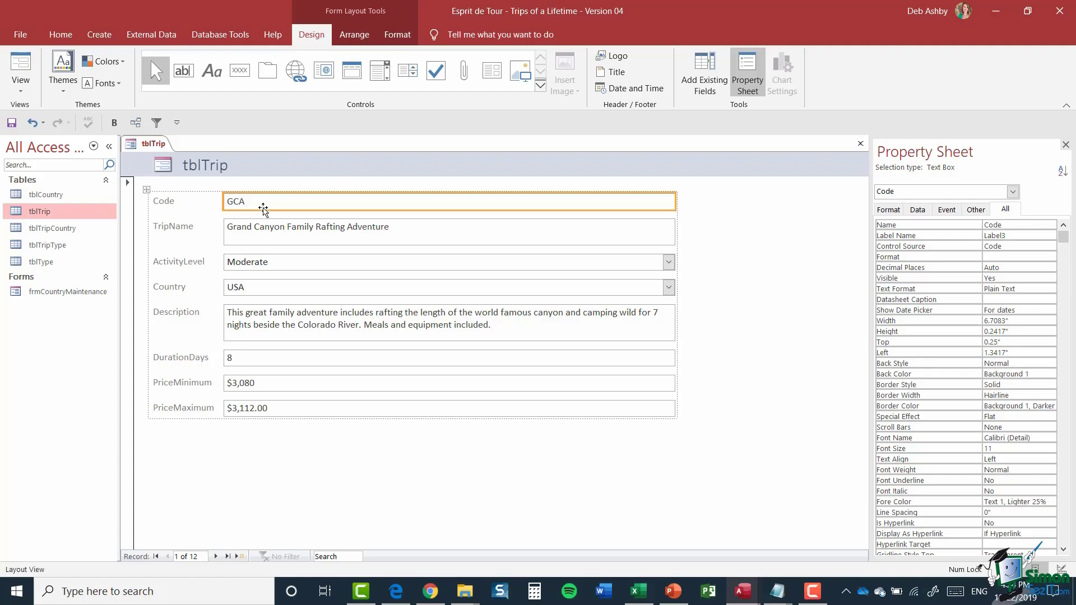
left_click(354, 34)
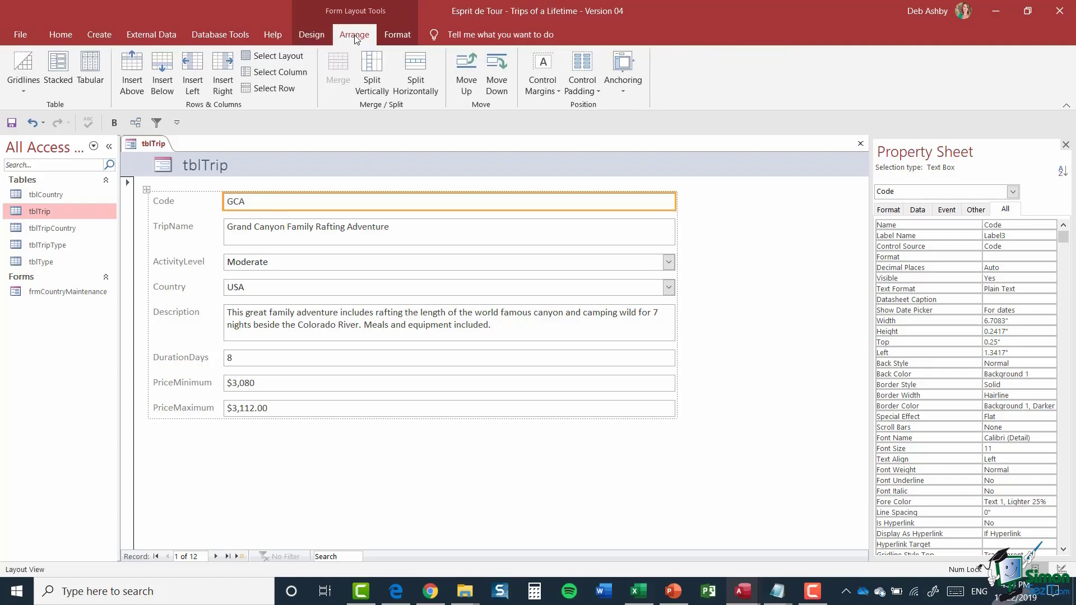
left_click(132, 76)
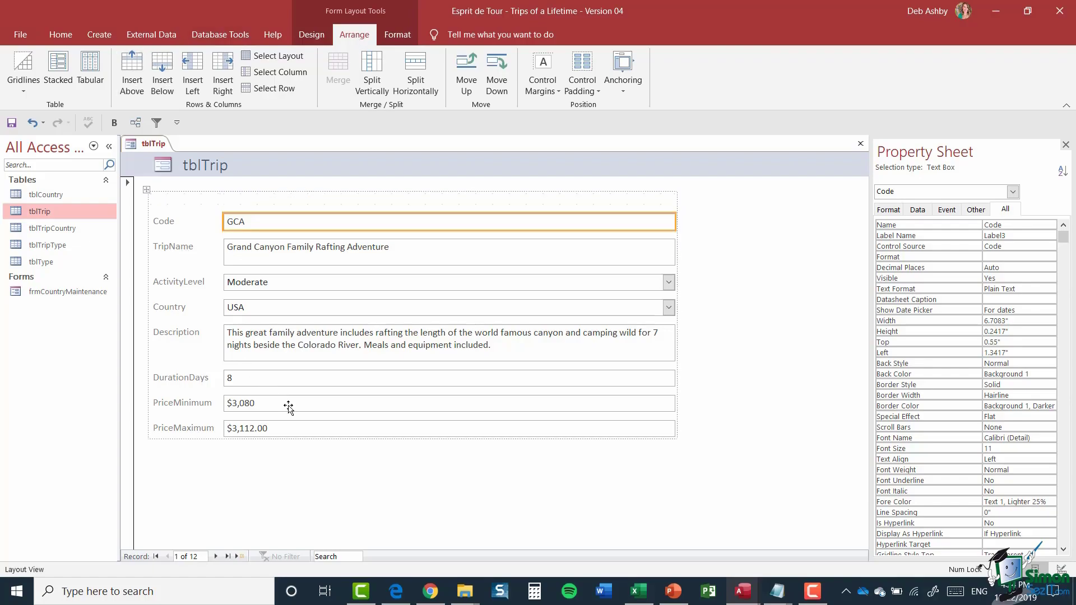
left_click(288, 206)
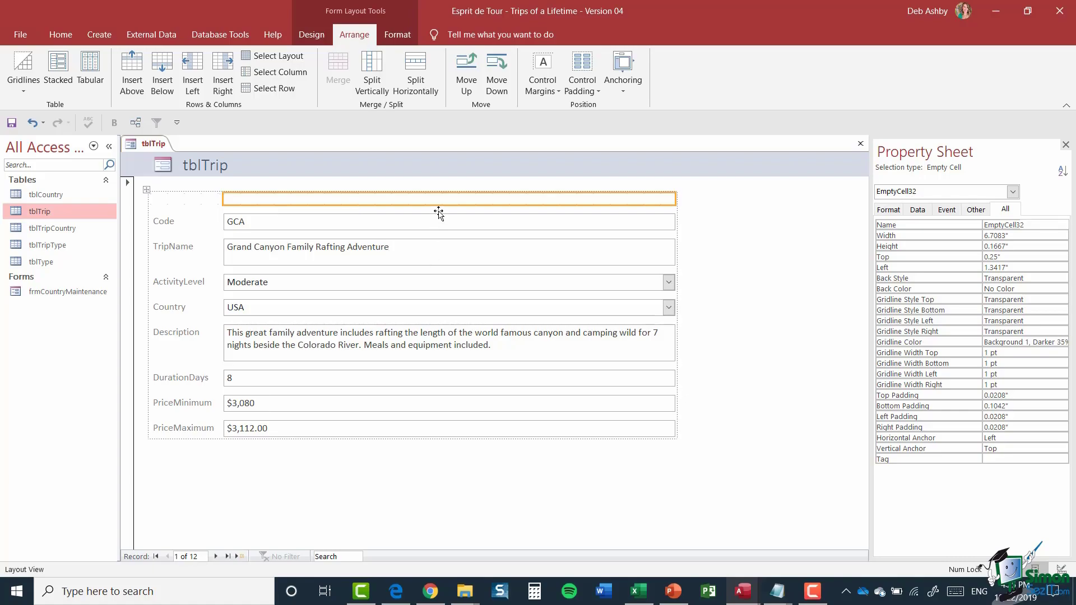
left_click(415, 74)
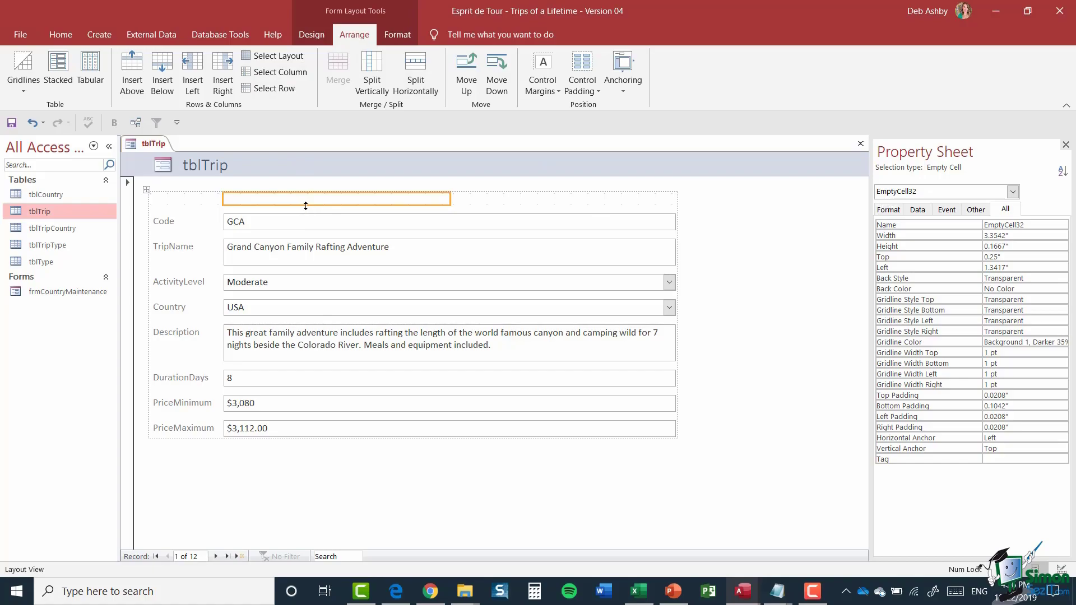
- Add the existing ID and Code fields side by side in the empty row above the old Code field
left_click(317, 38)
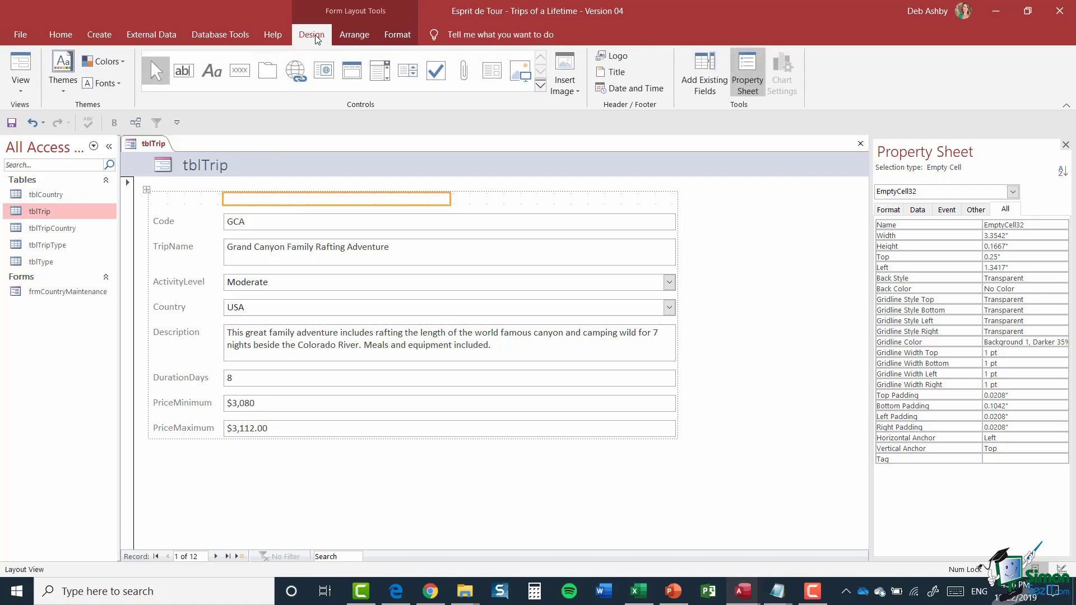
left_click(707, 70)
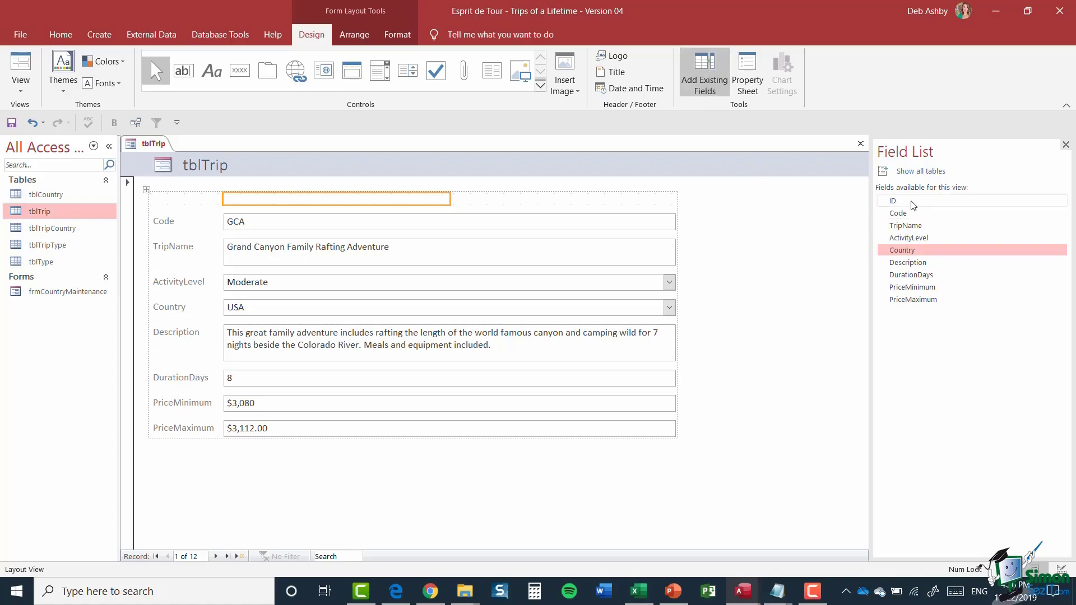
left_click_drag(907, 203, 335, 203)
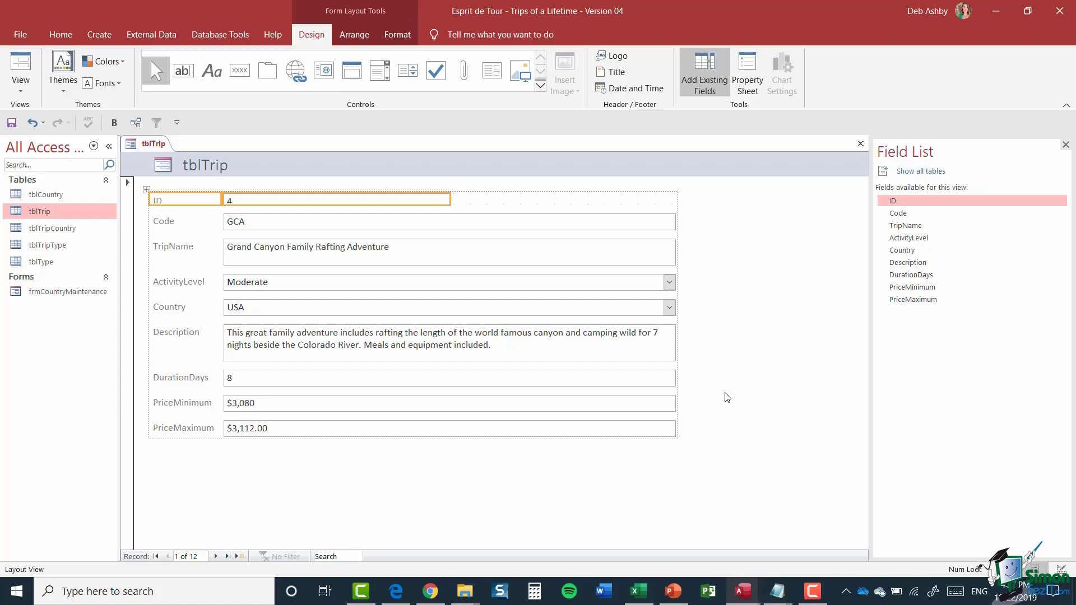
left_click_drag(898, 214, 526, 200)
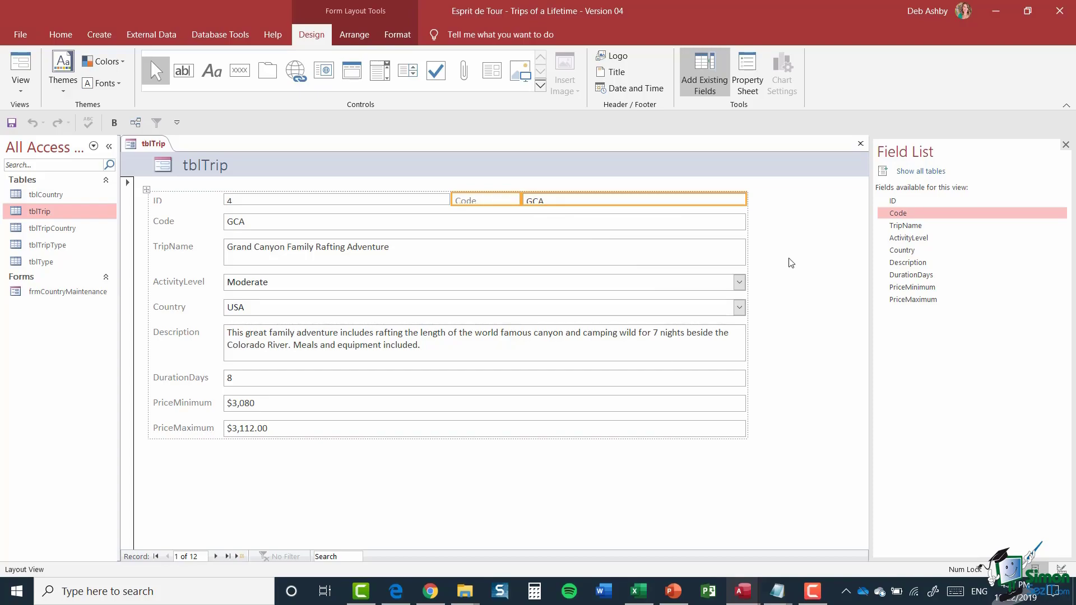
- Delete the duplicate full-width Code text box and its label above TripName
left_click(623, 229)
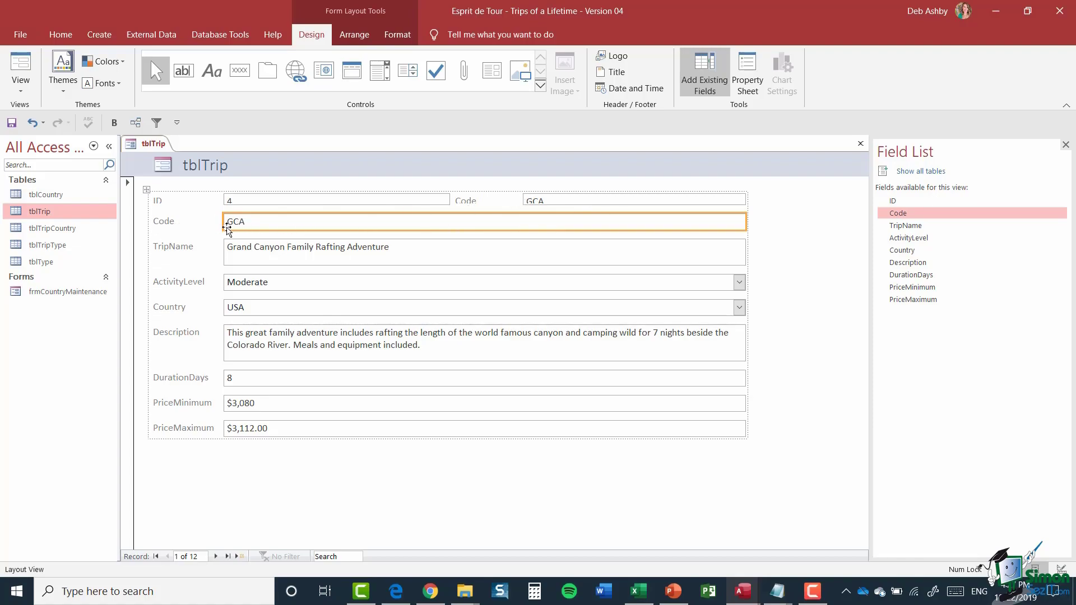
left_click(163, 224)
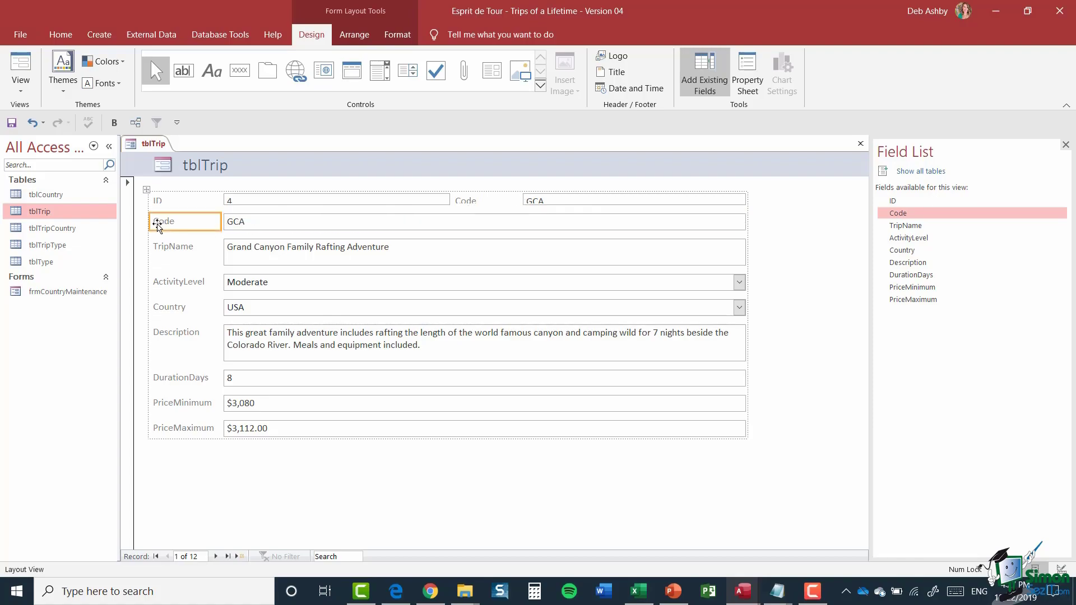
left_click(262, 226, "shift")
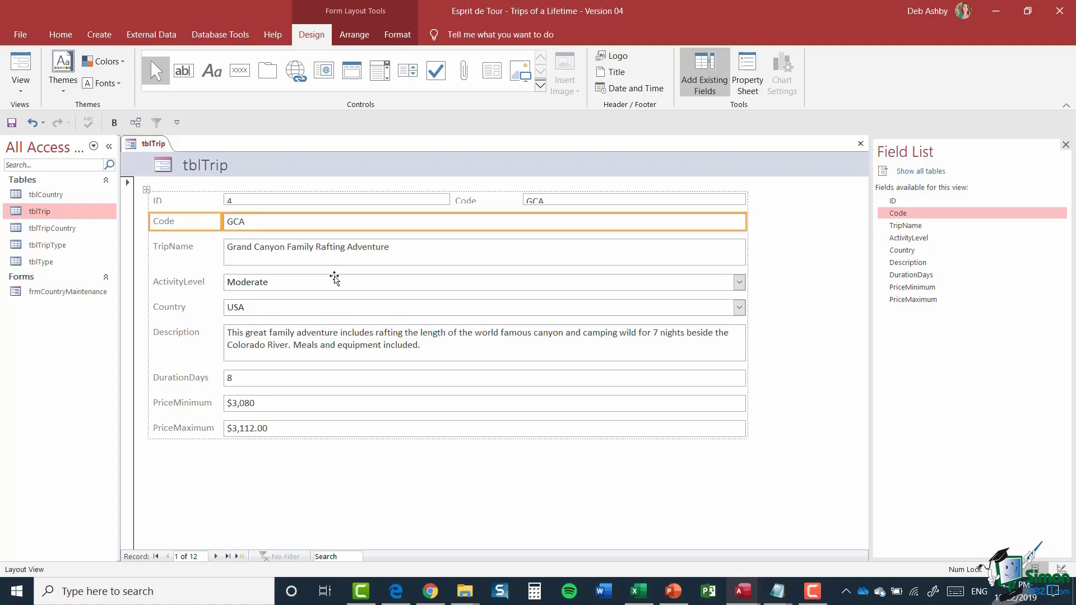
key("Delete")
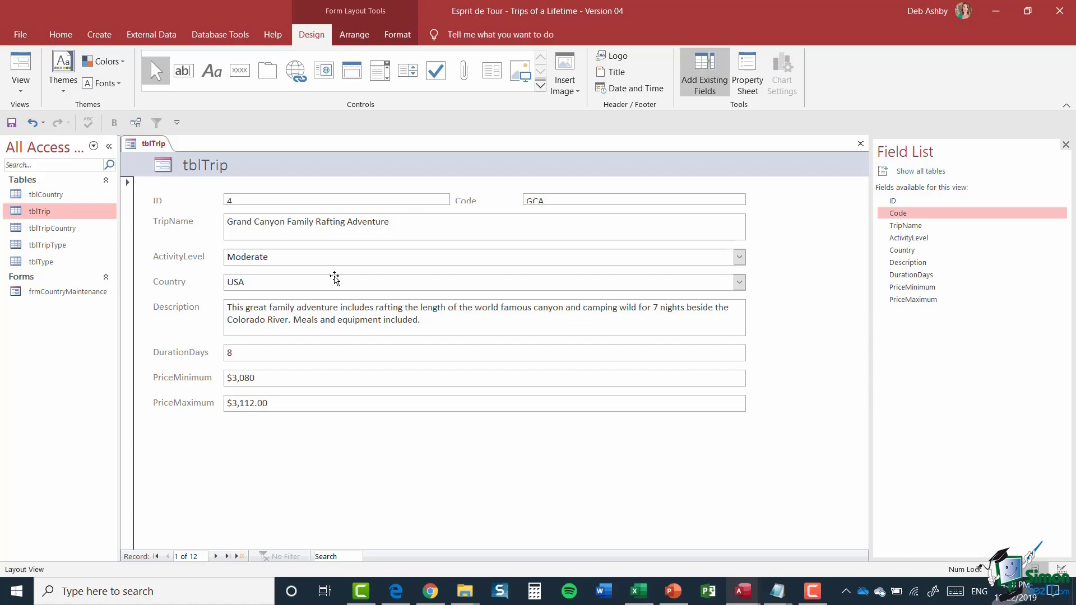
- Close the field list and increase the height of the row holding ID and Code to about 0.23 inches
left_click(1065, 144)
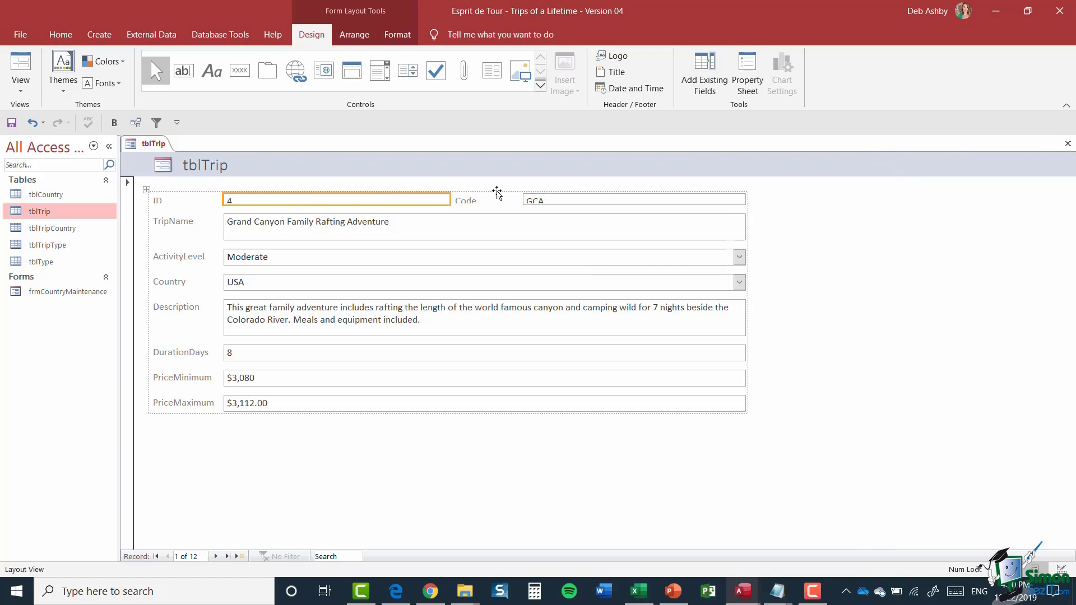
left_click(474, 205)
left_click(401, 203)
left_click_drag(367, 211, 367, 215)
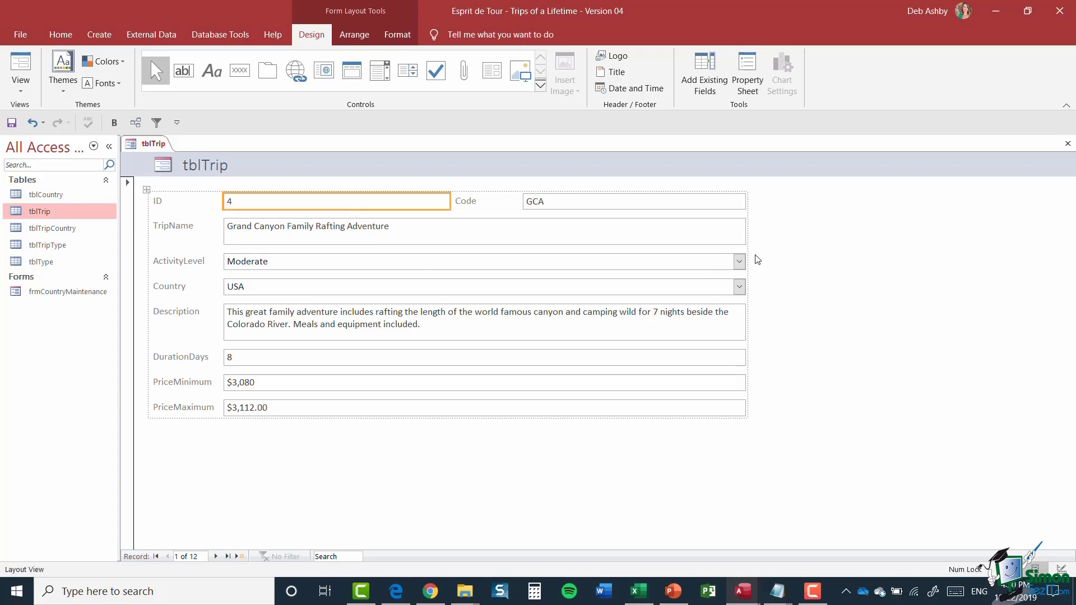
- Show the property sheet and examine the form's list of objects, selecting the ActivityLevel combo box
left_click(746, 82)
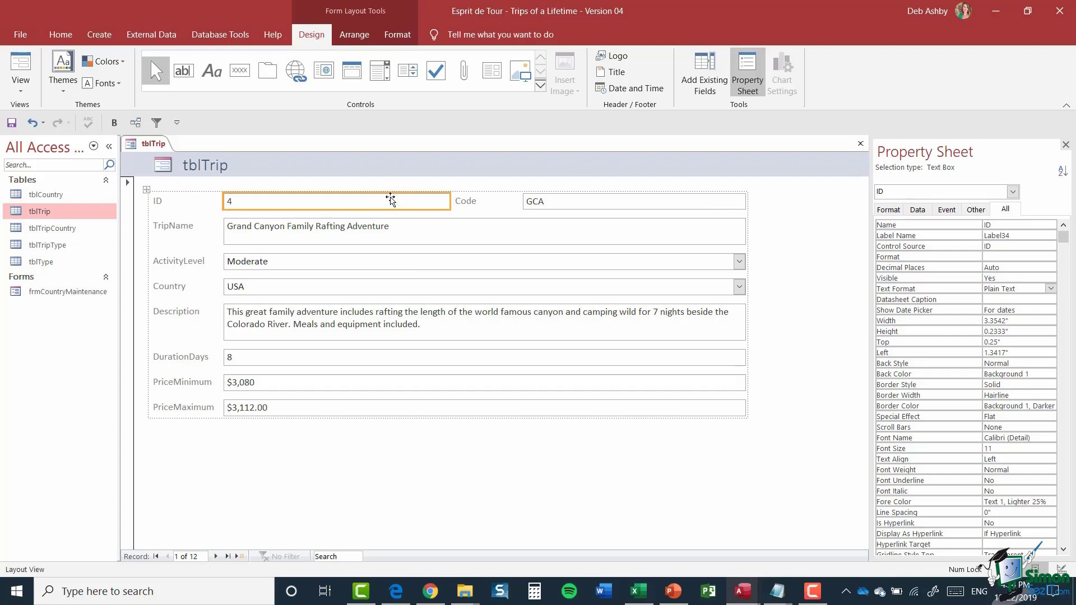
left_click(1012, 192)
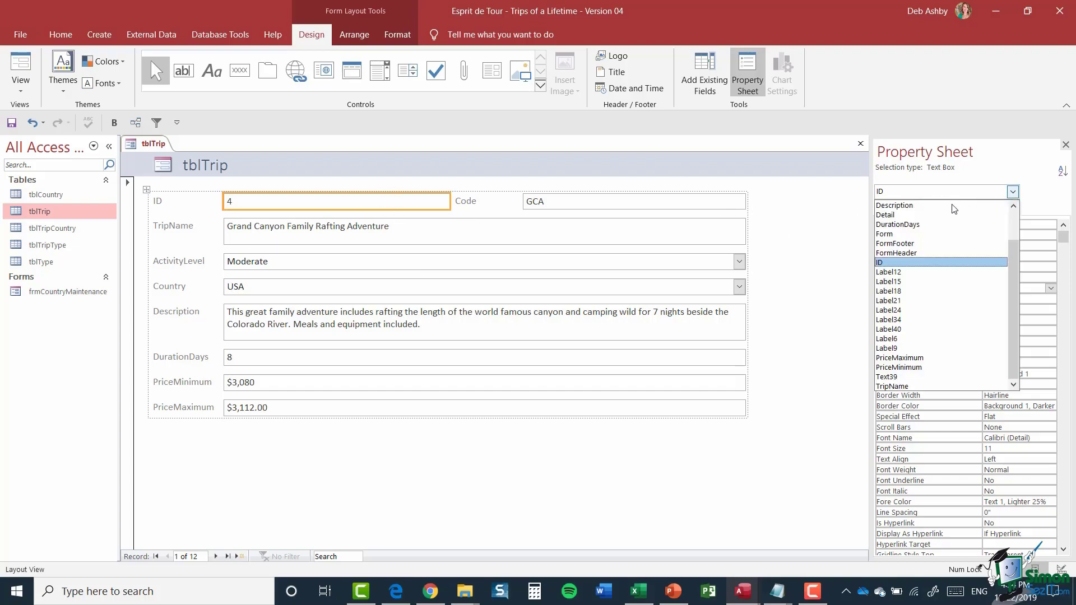
scroll(947, 240, "up", 2)
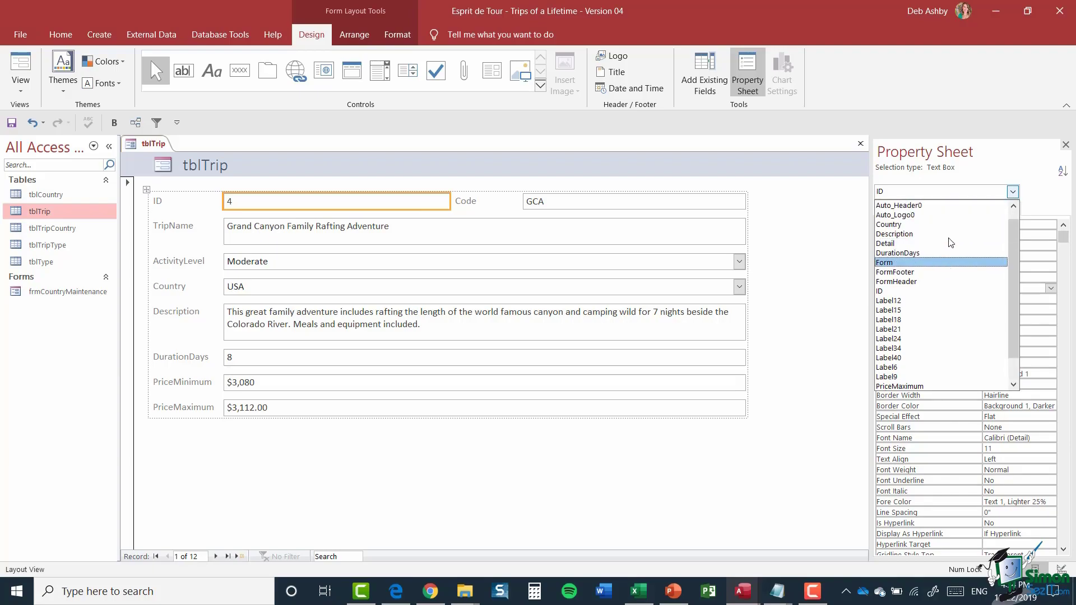
left_click(908, 206)
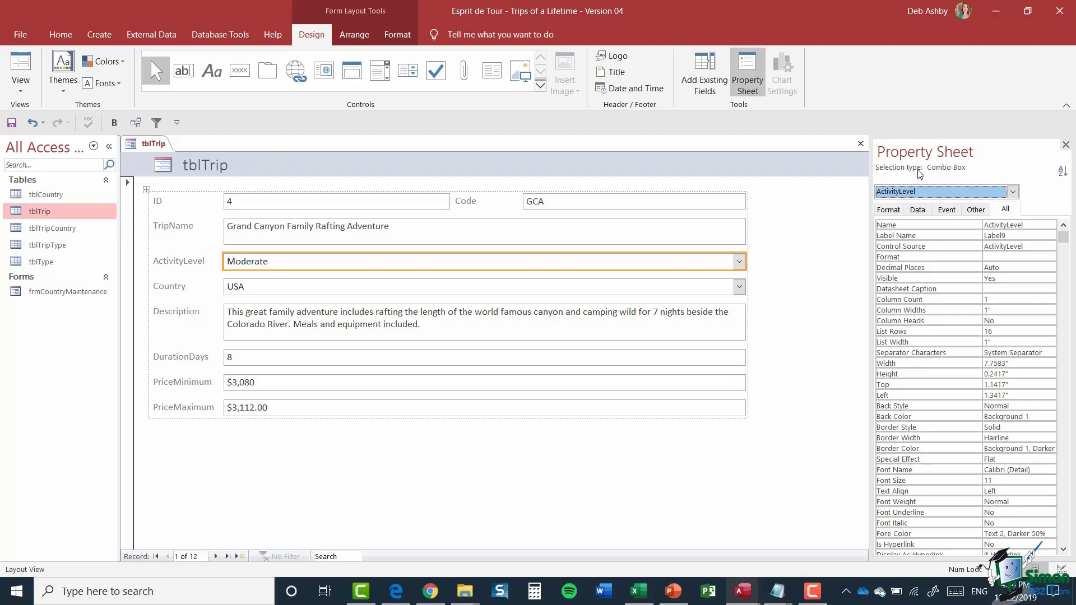
left_click(739, 264)
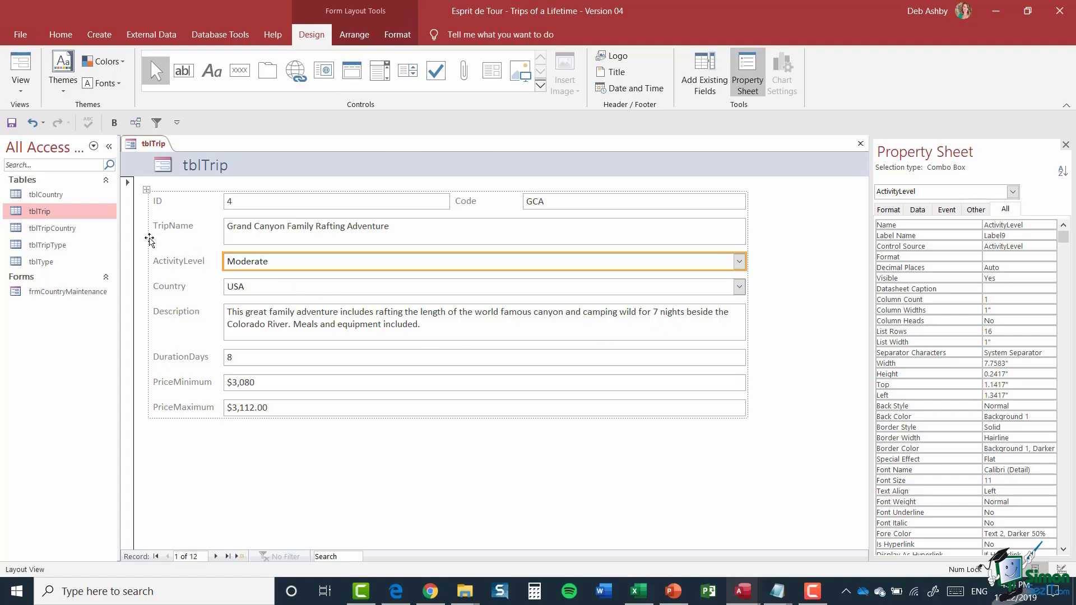
- Rename the label control of the TripName field as TripNameLabel and set its caption to "Trip Name"
left_click(177, 229)
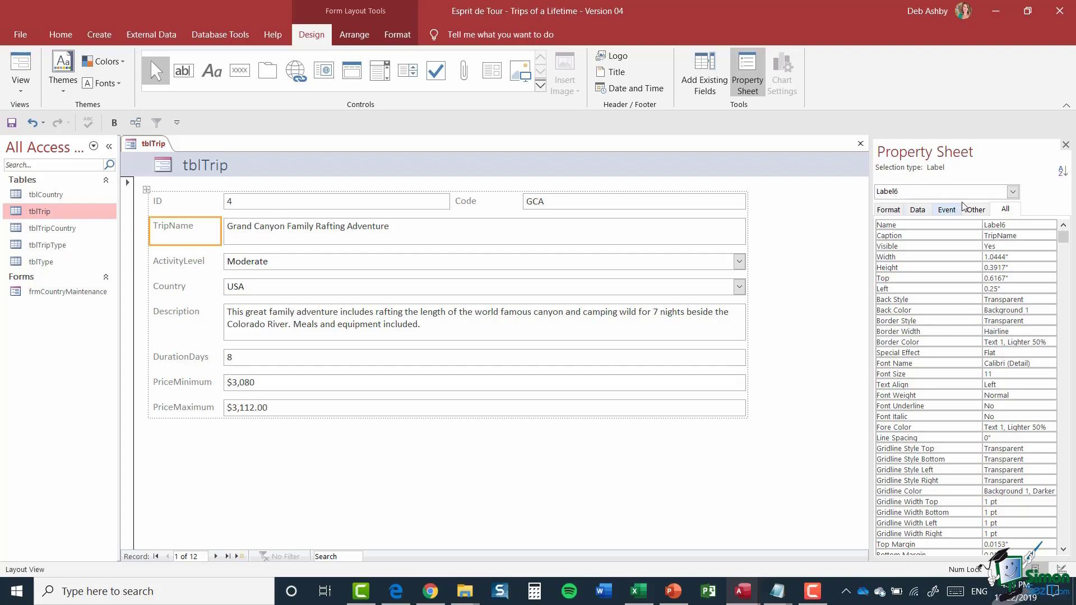
left_click(1013, 192)
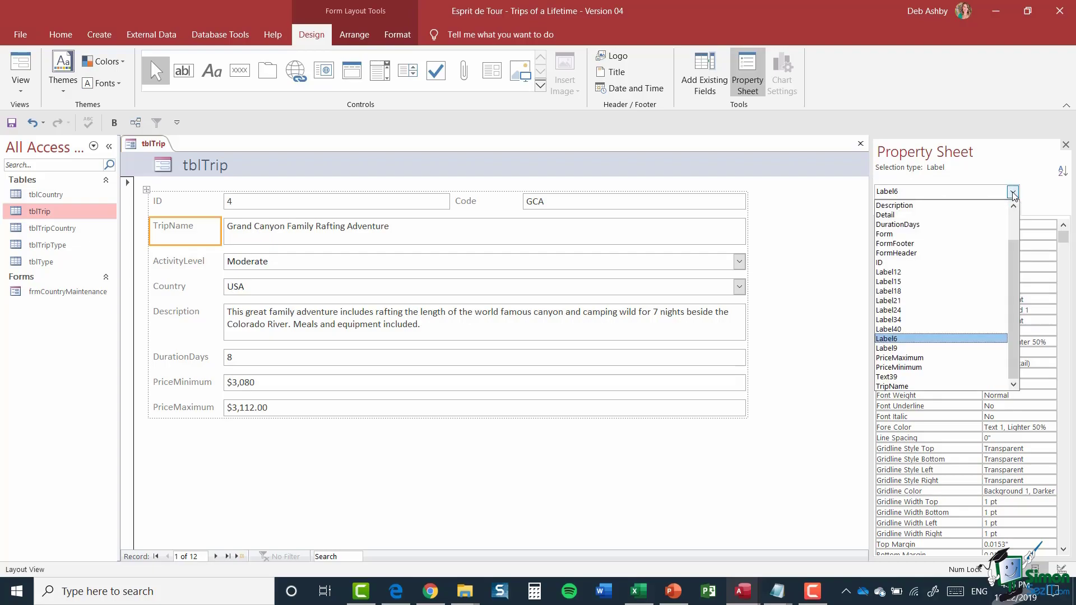
left_click(1009, 163)
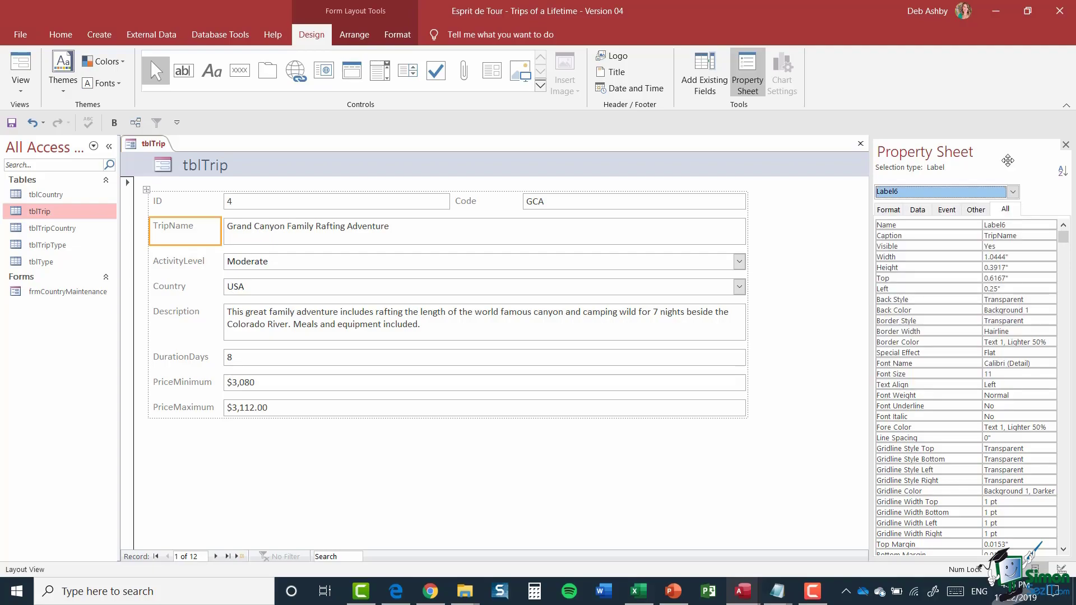
left_click_drag(1012, 226, 972, 224)
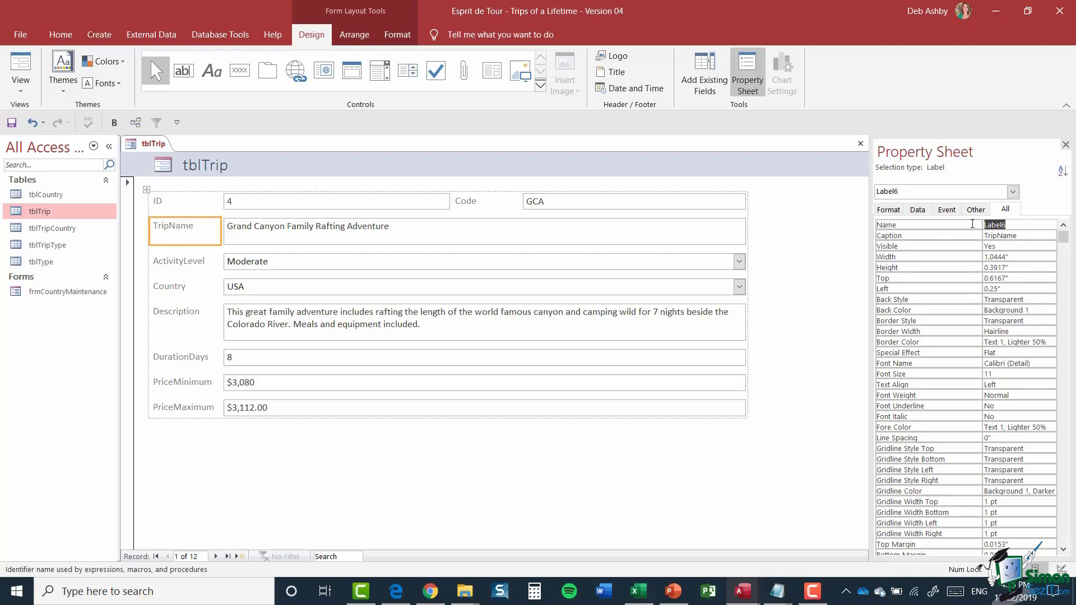
type("TripName")
type("Laa")
type("bel")
left_click(1018, 235)
left_click(1013, 191)
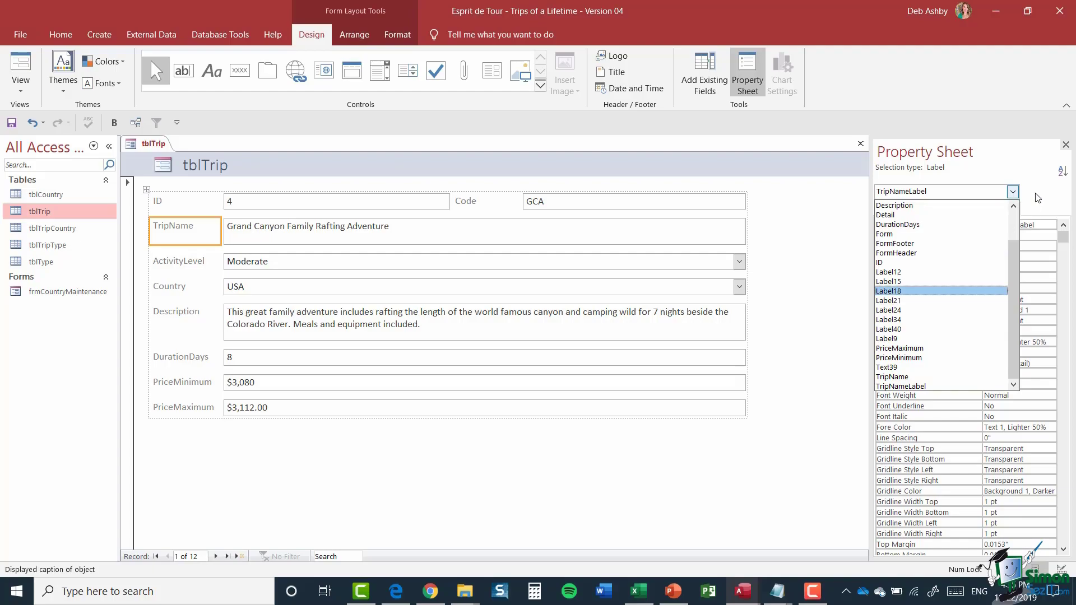
left_click(1035, 202)
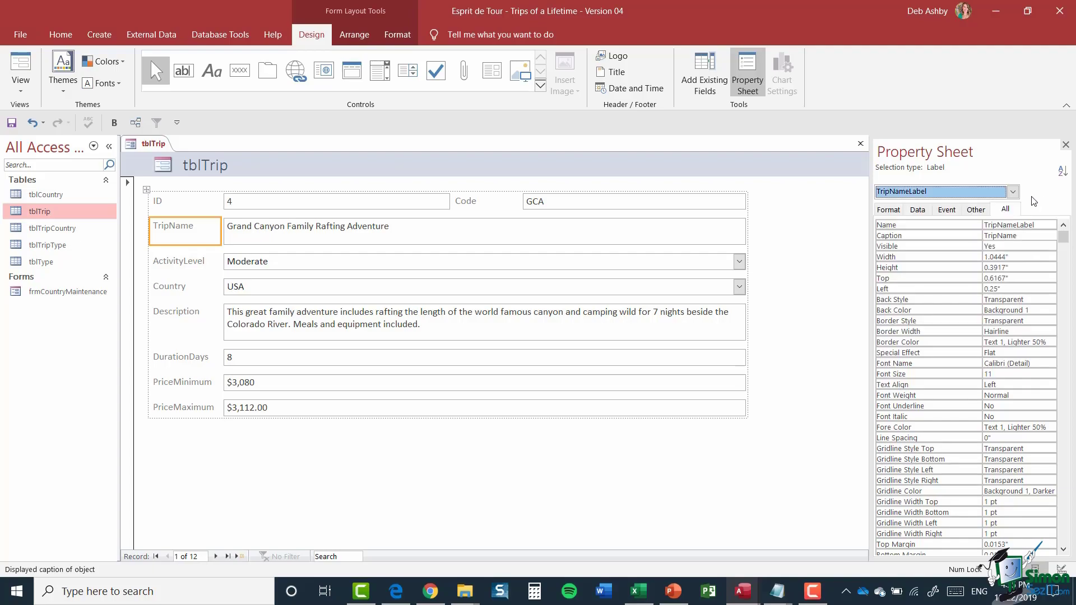
left_click(1035, 238)
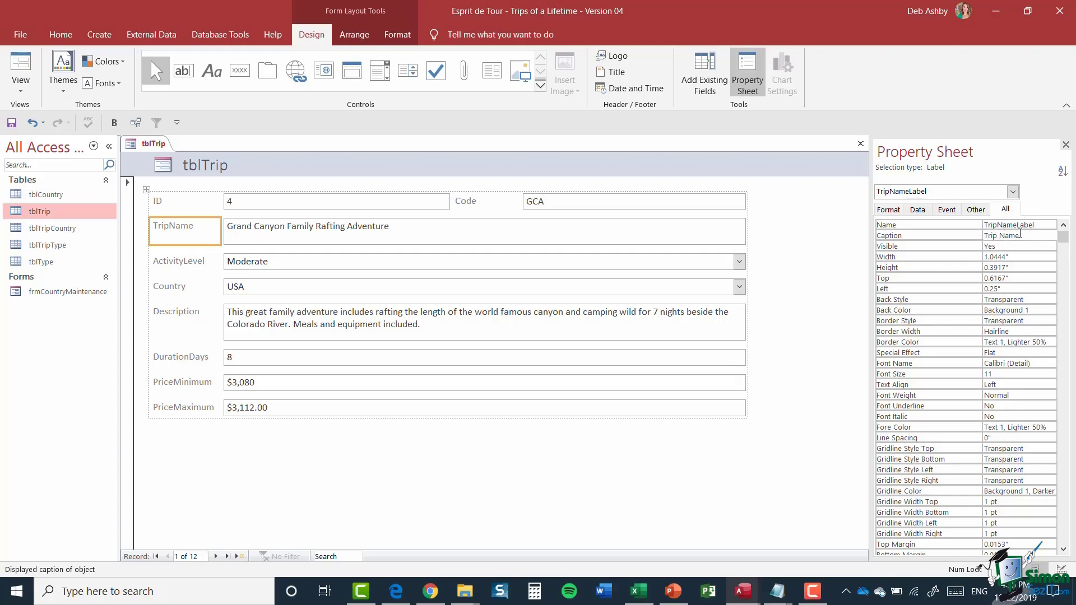
left_click(279, 207)
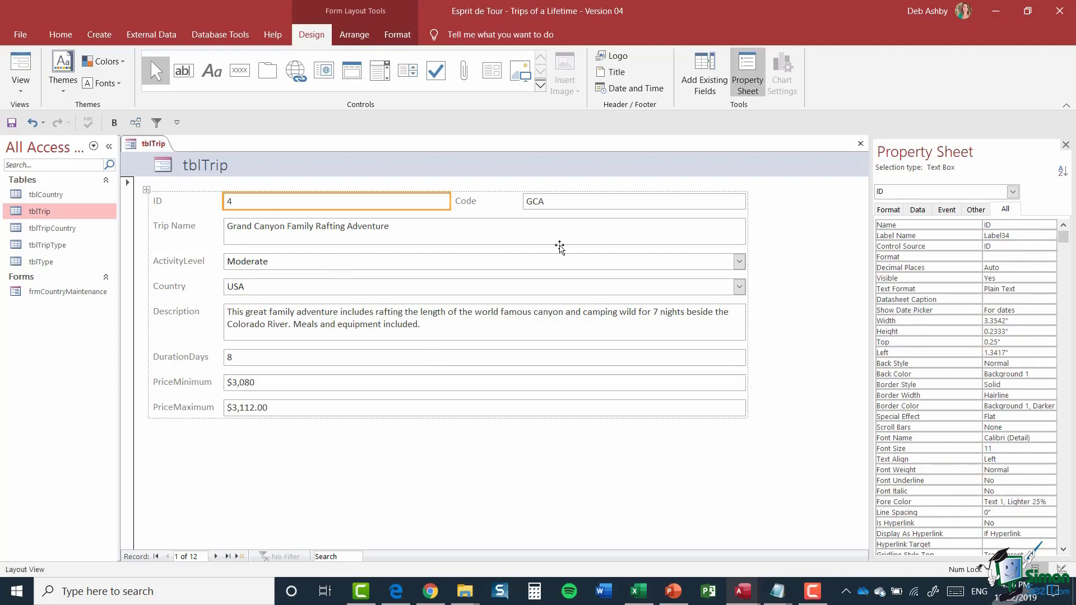
- Set the Enabled property of the ID text box to No
left_click(917, 210)
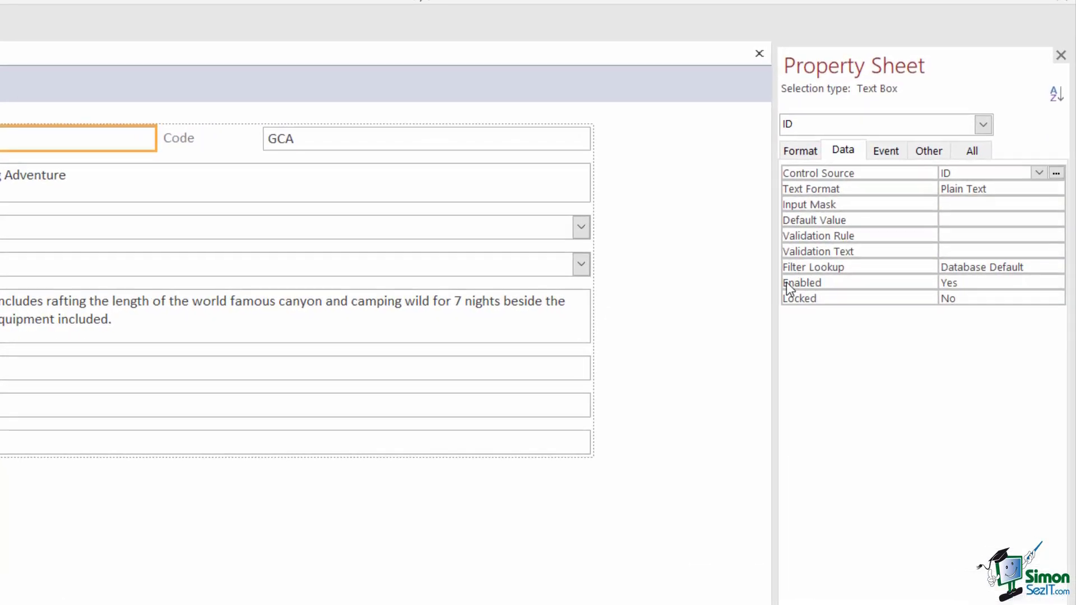
left_click(957, 282)
left_click(1056, 282)
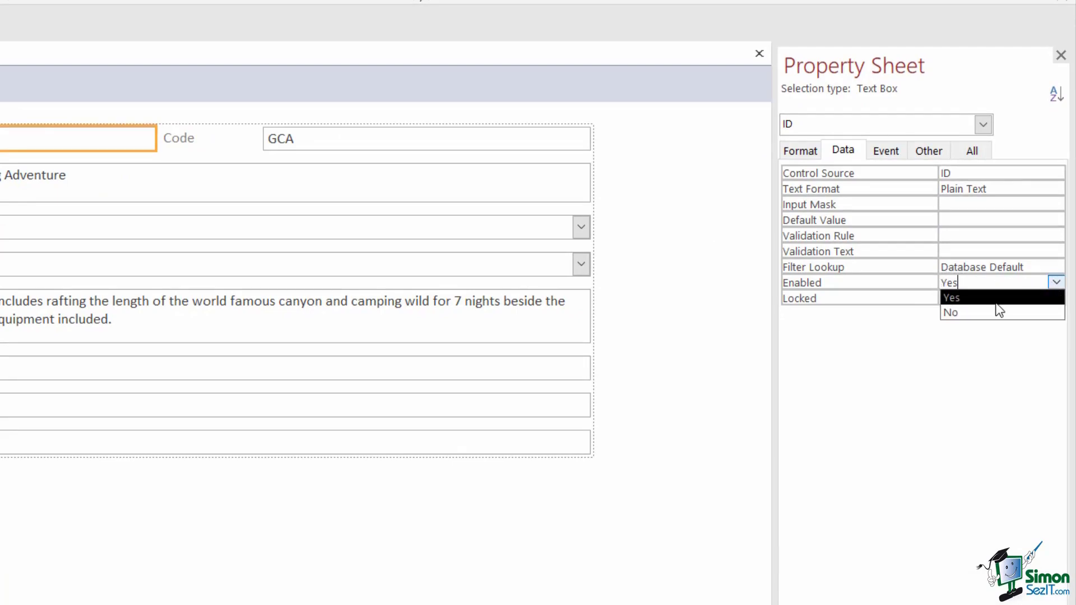
left_click(997, 313)
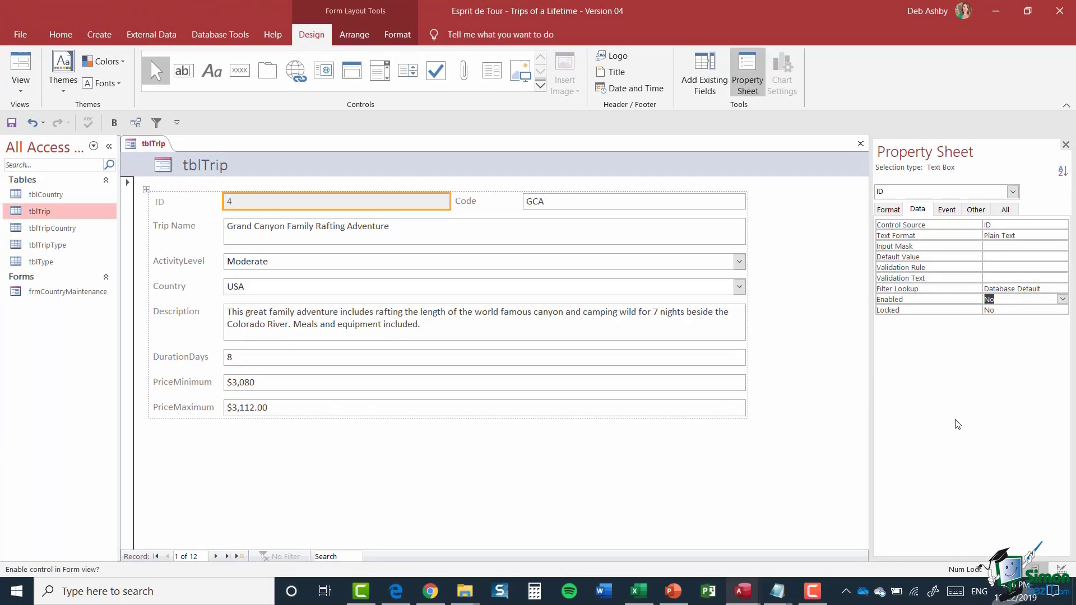
- Test the form in Form View by entering the Trip Name, ActivityLevel and Description fields and going to a new blank record
left_click(17, 90)
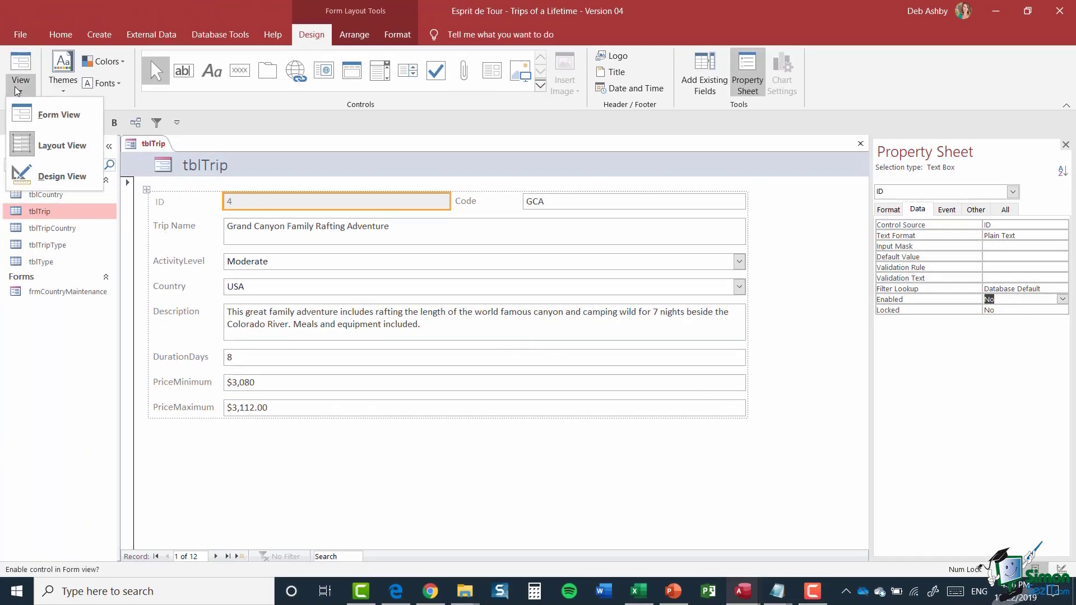
left_click(59, 116)
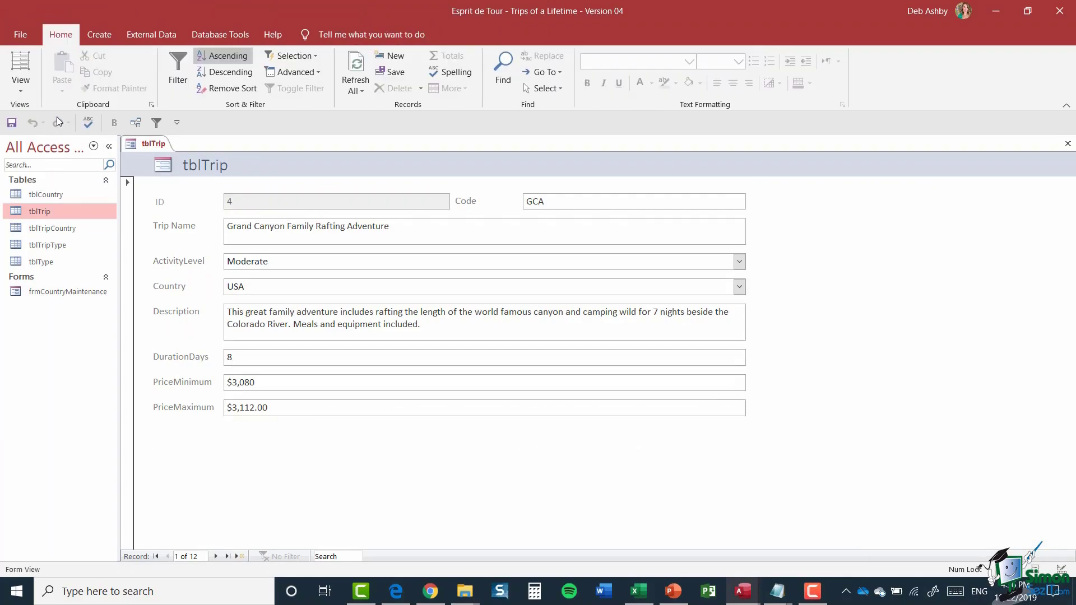
left_click(279, 228)
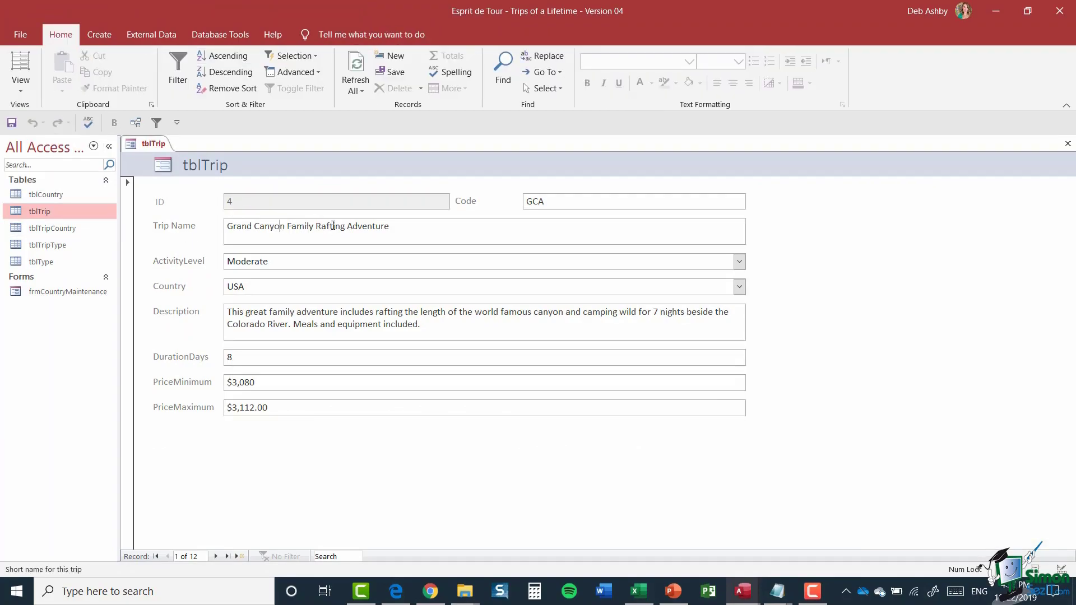
left_click(247, 261)
left_click(268, 324)
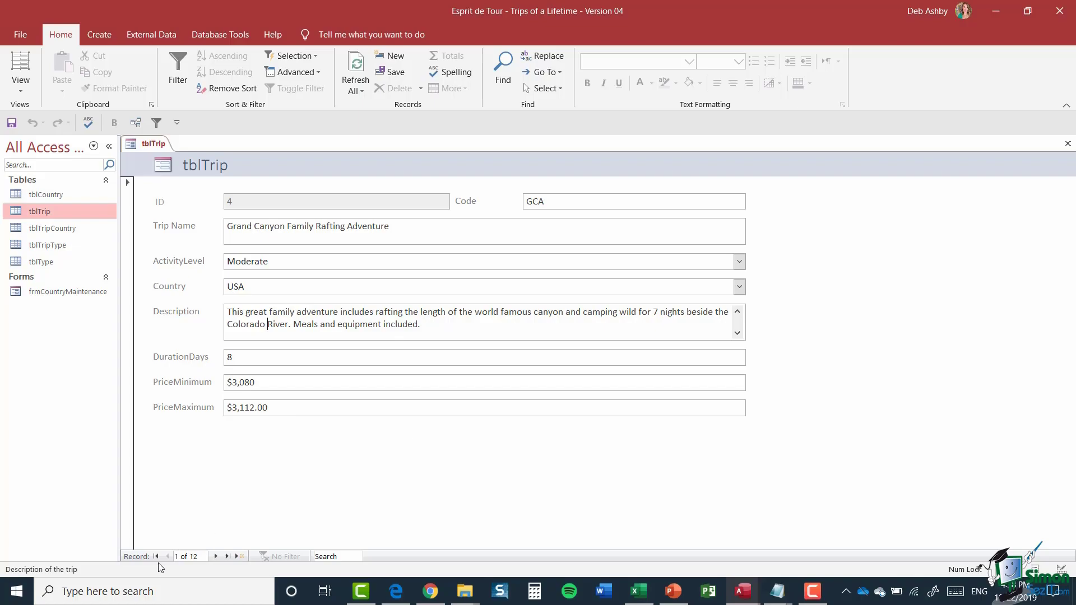
left_click(238, 556)
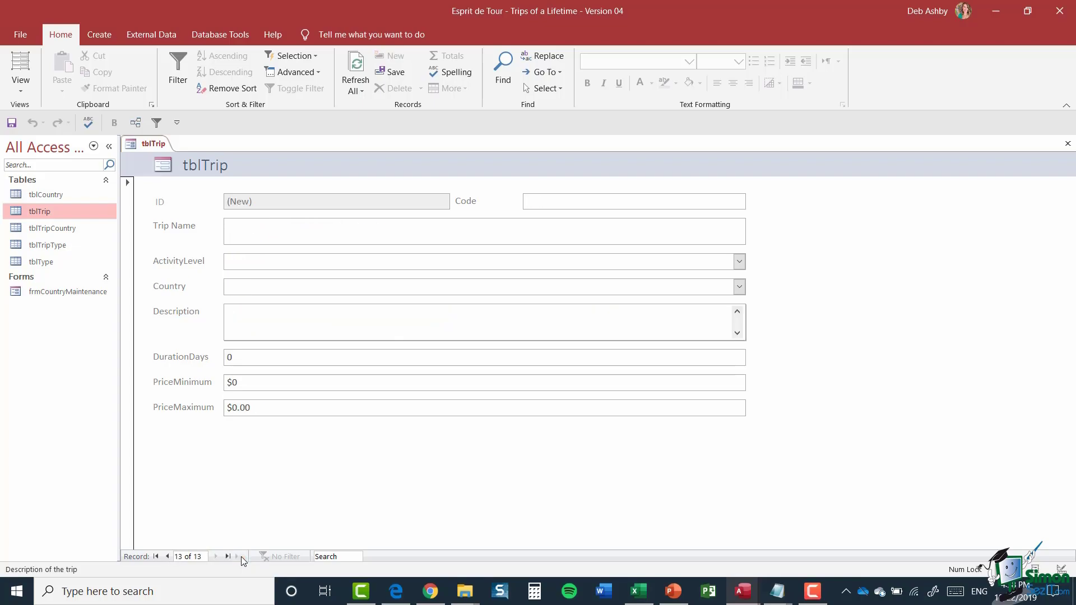
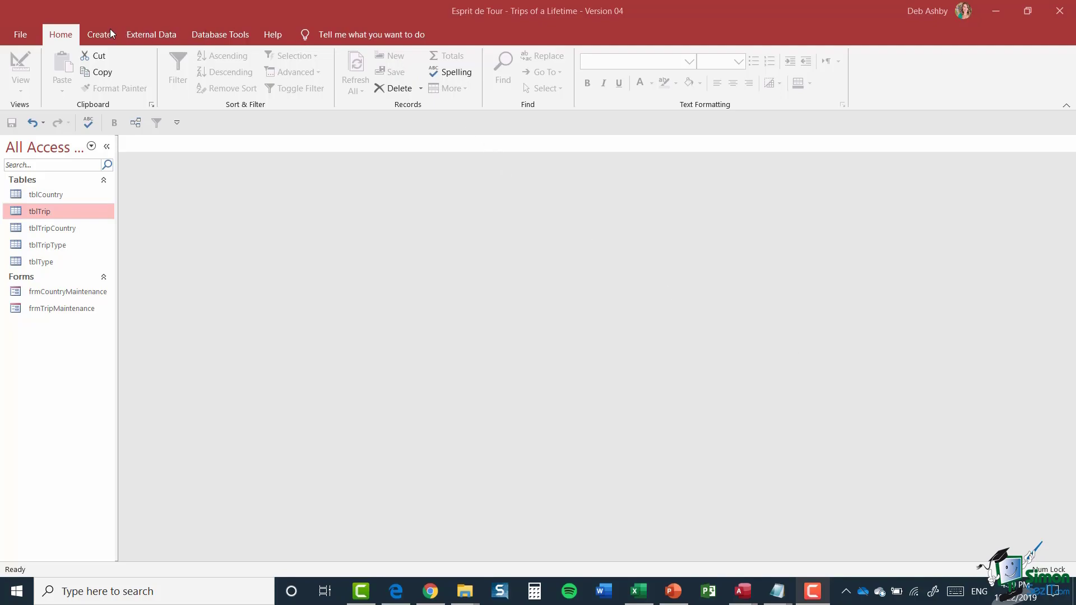
- Create a blank form and add the Code field from tblTrip, listing the fields of all tables
left_click(95, 36)
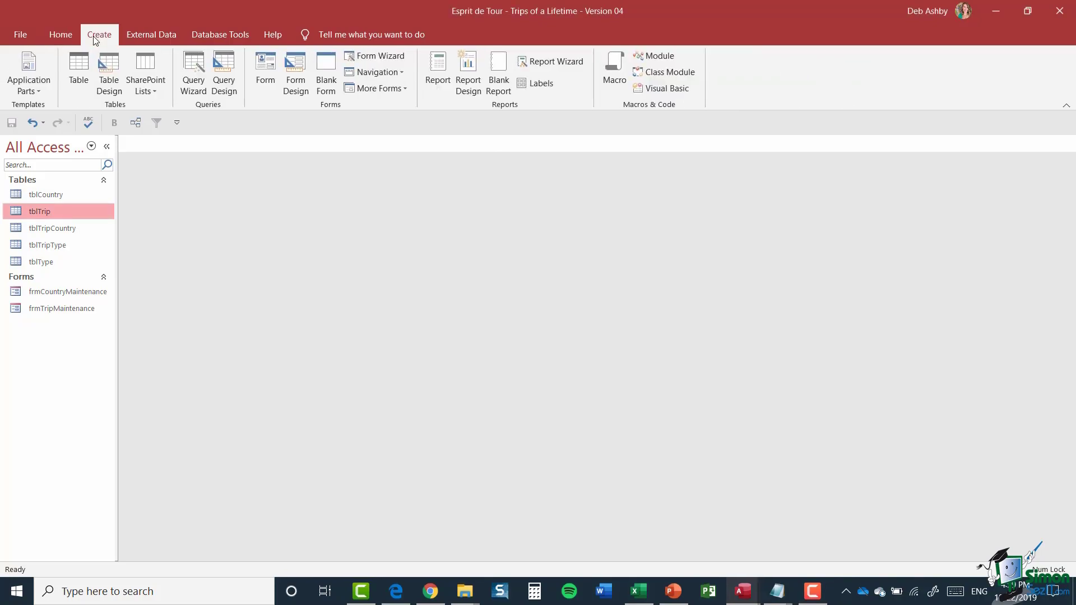
left_click(330, 76)
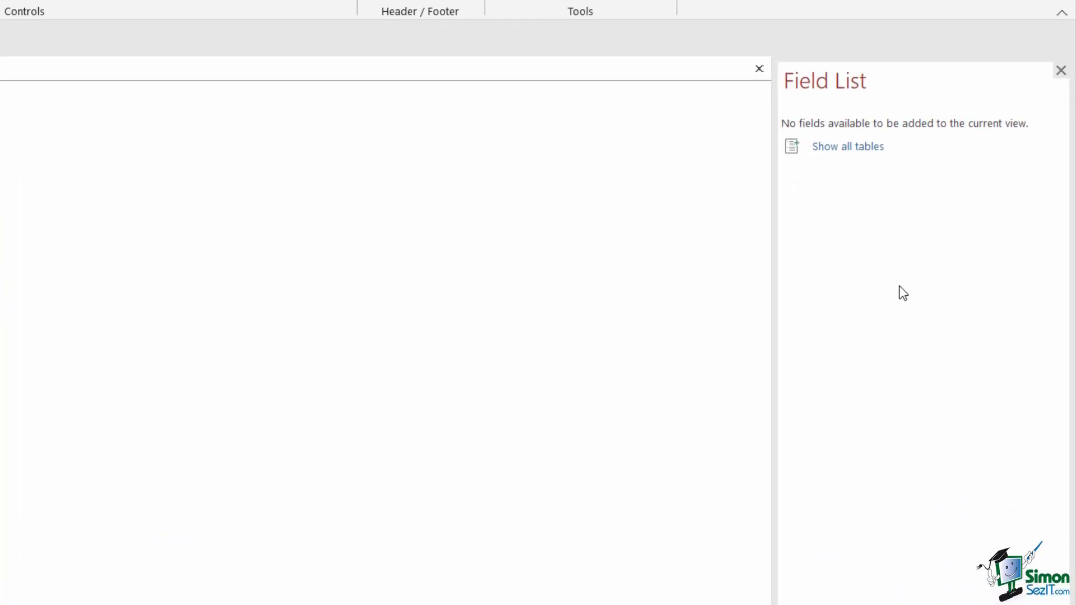
left_click(845, 148)
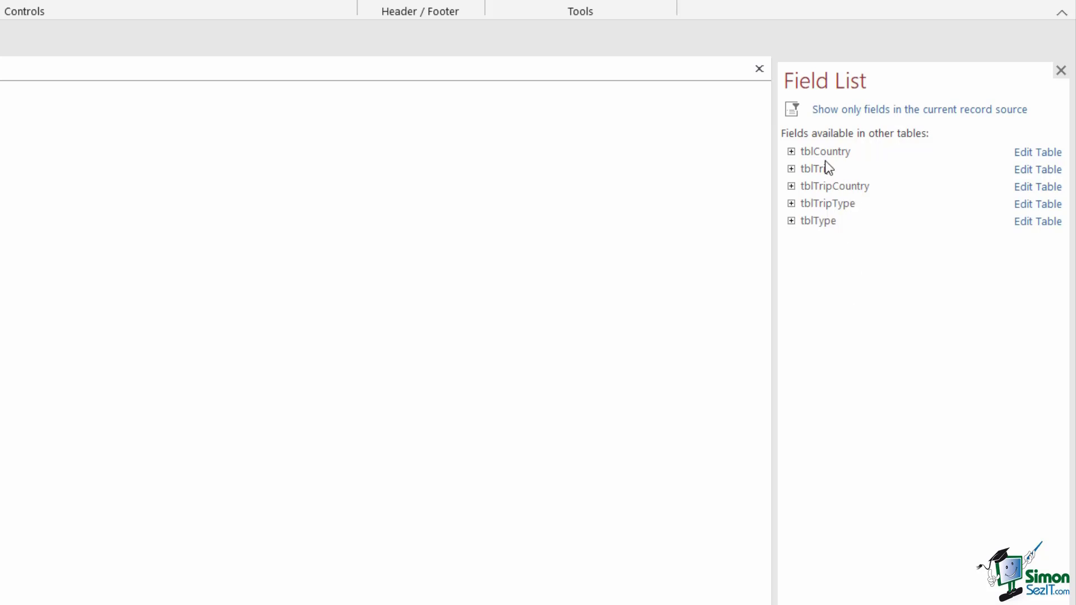
left_click(792, 169)
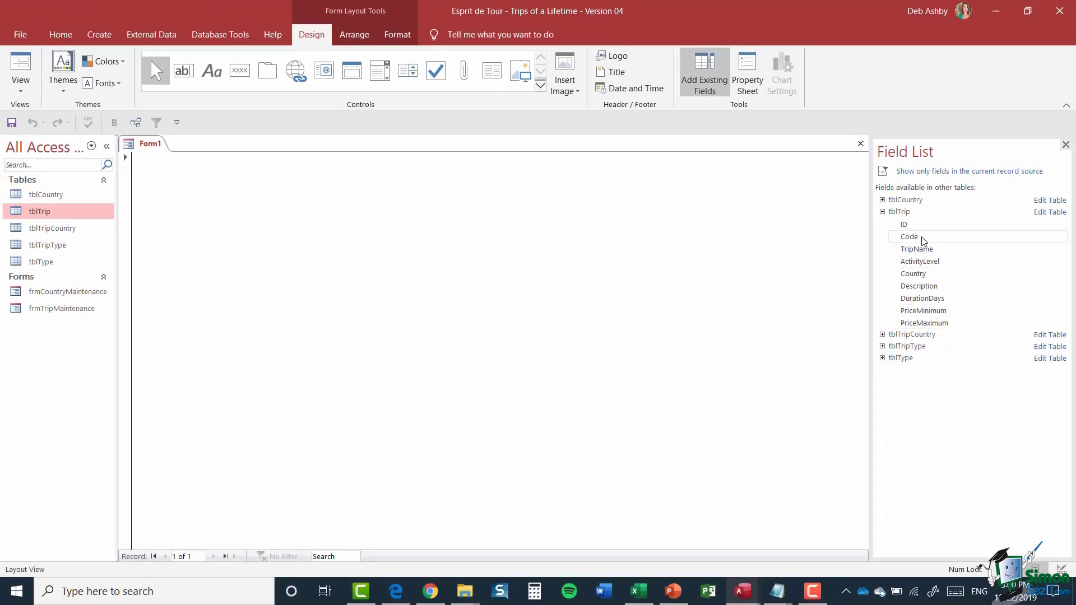
double_click(921, 238)
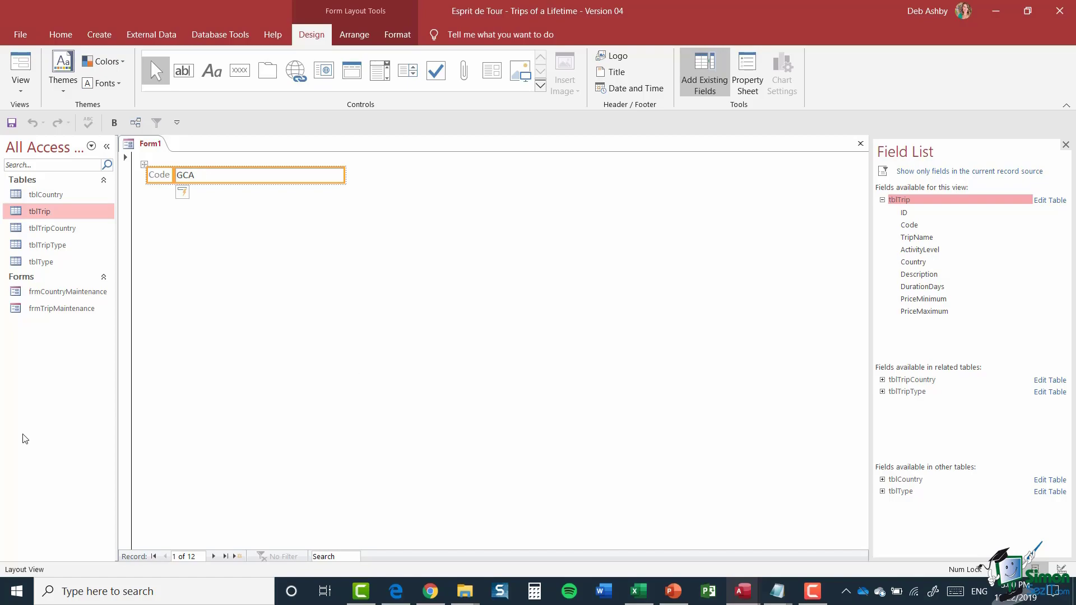
- Open frmTripMaintenance in Design View, examine the Record Source in its form properties, and close the form
left_click(56, 311)
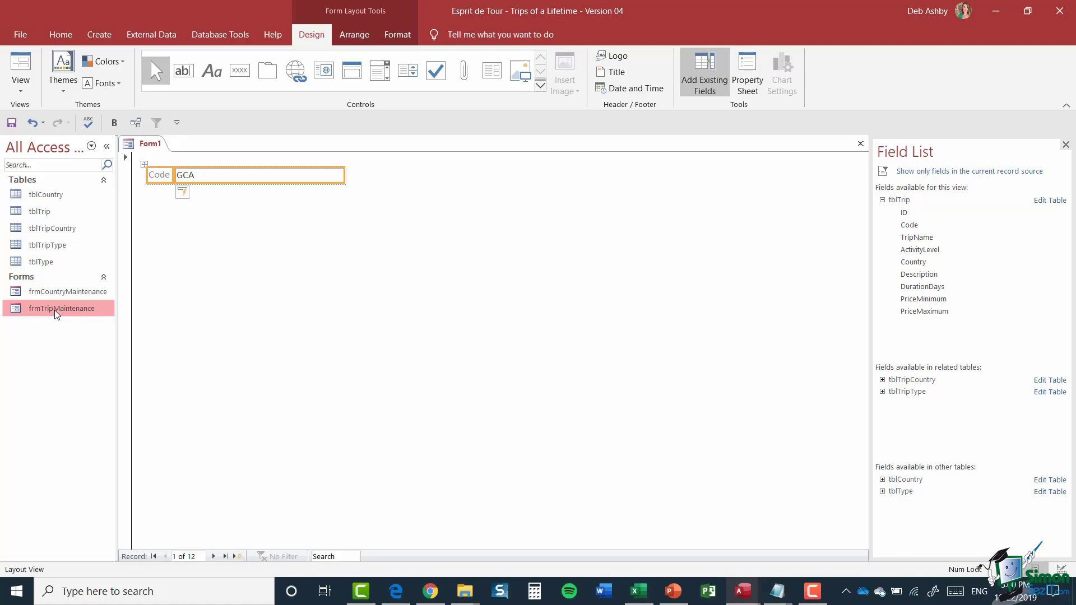
right_click(55, 310)
left_click(96, 354)
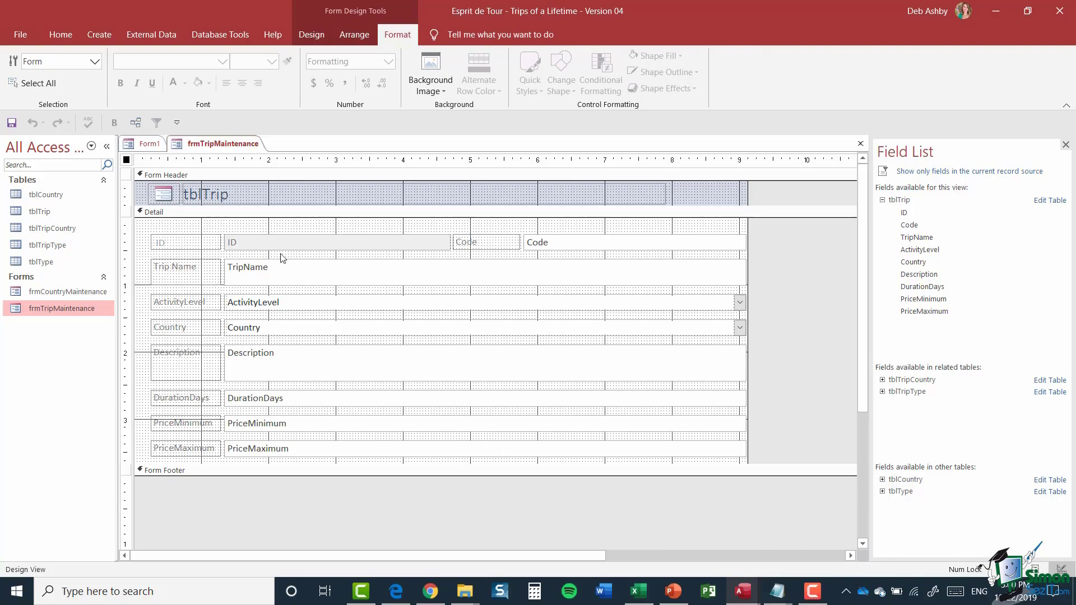
left_click(247, 248)
left_click(549, 244)
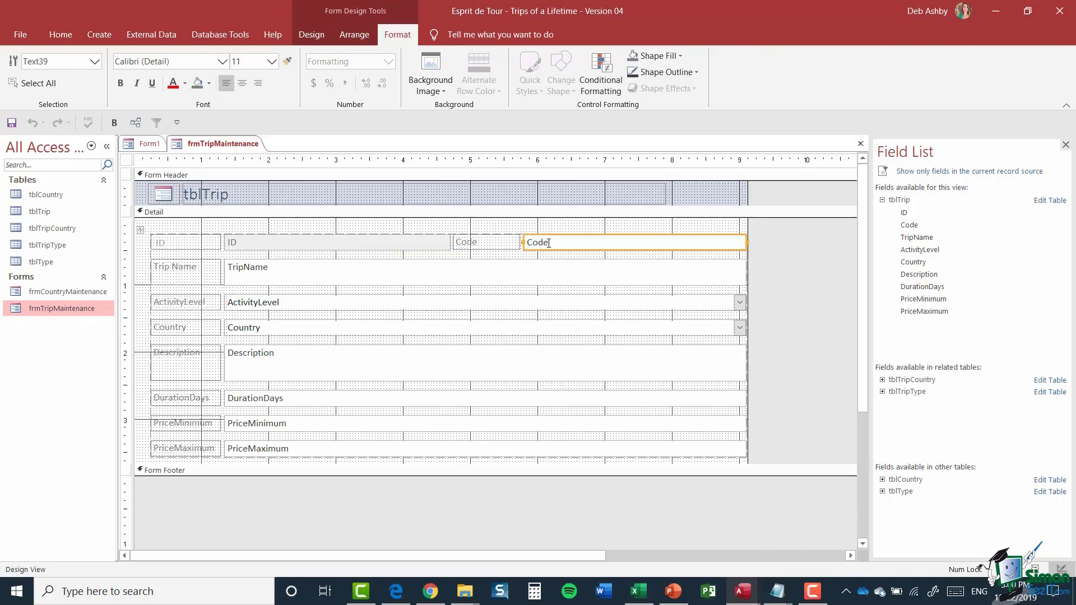
right_click(549, 244)
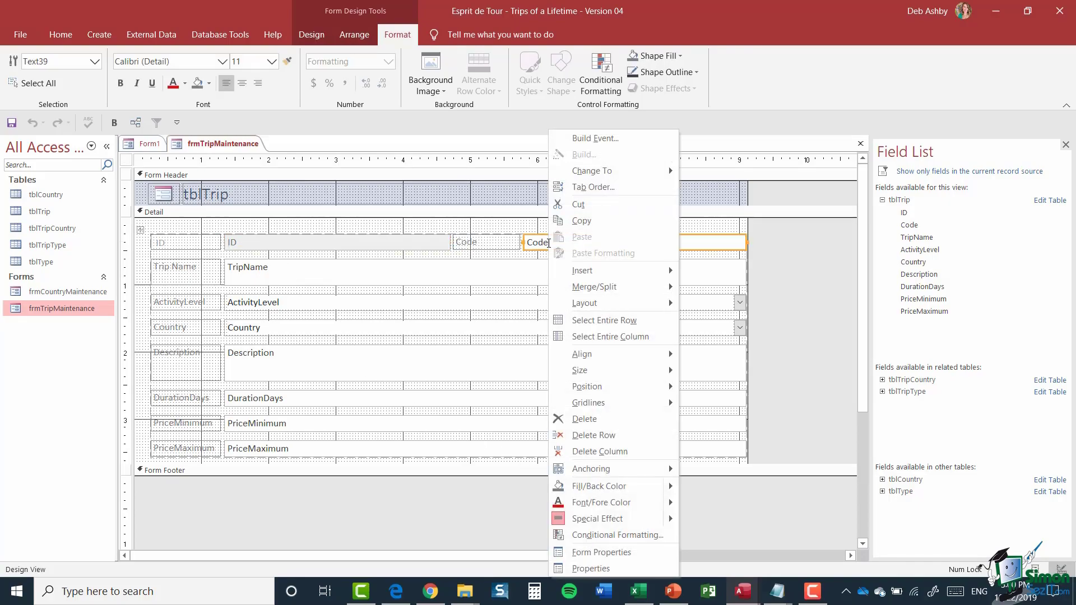
left_click(647, 551)
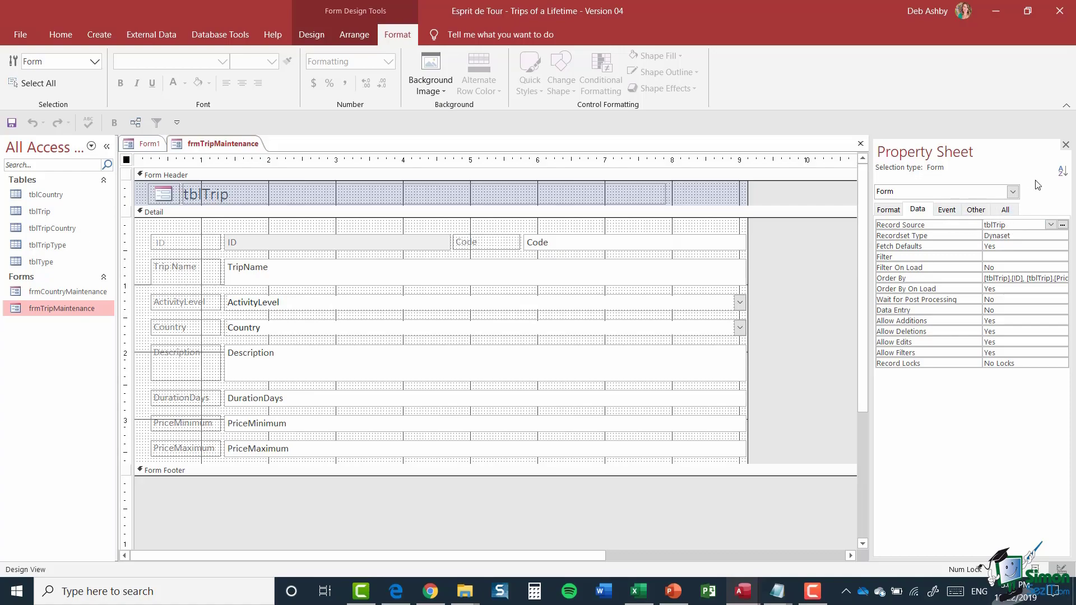
left_click(860, 144)
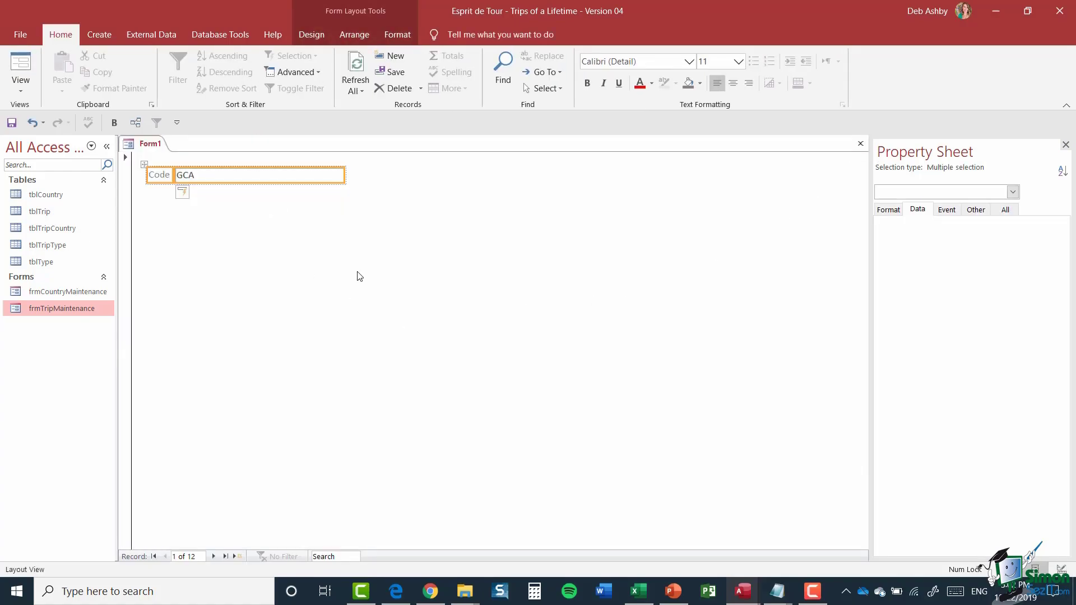
- Show the form properties of Form1 with a wider property sheet and read through its whole Record Source statement
right_click(420, 258)
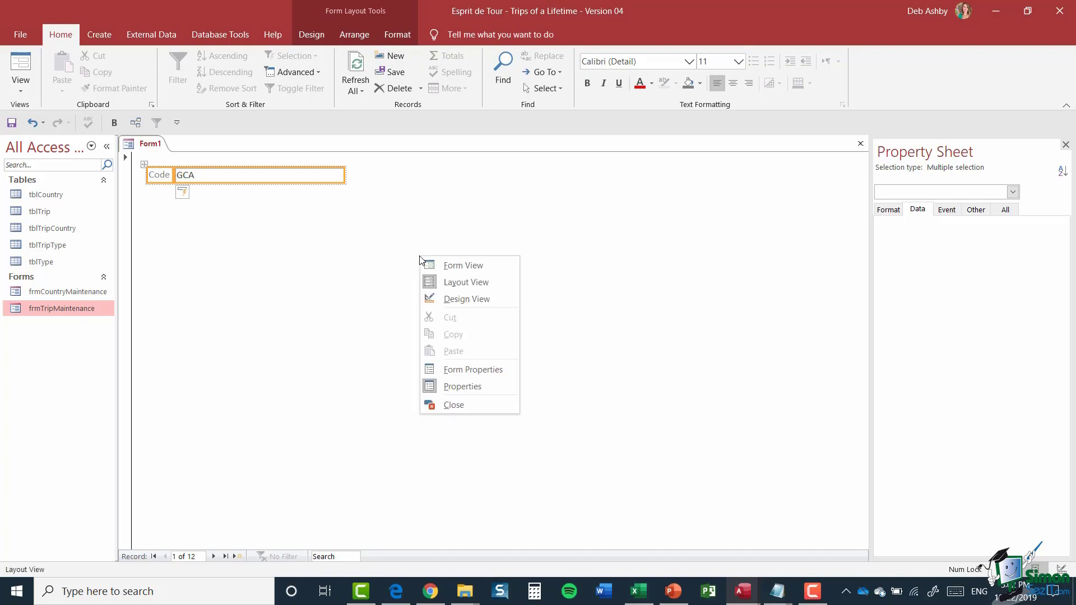
left_click(503, 369)
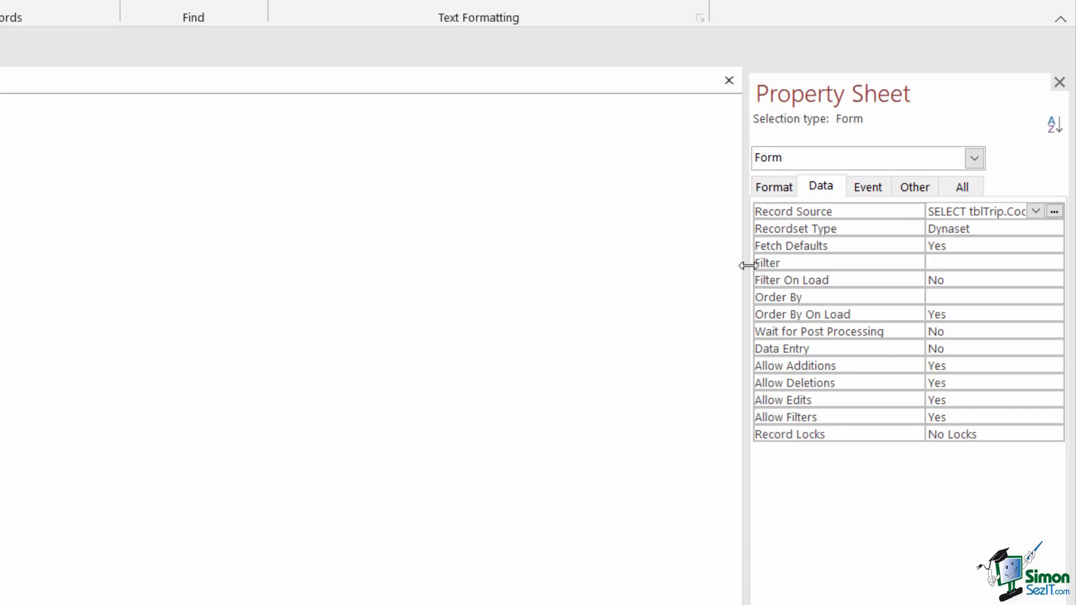
left_click_drag(727, 265, 587, 275)
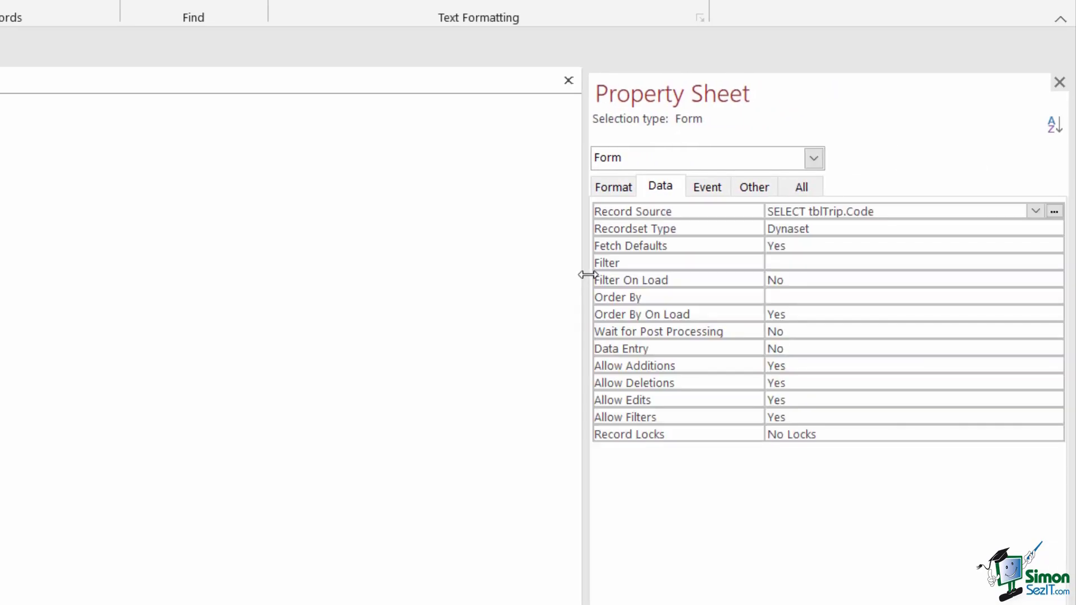
left_click(801, 186)
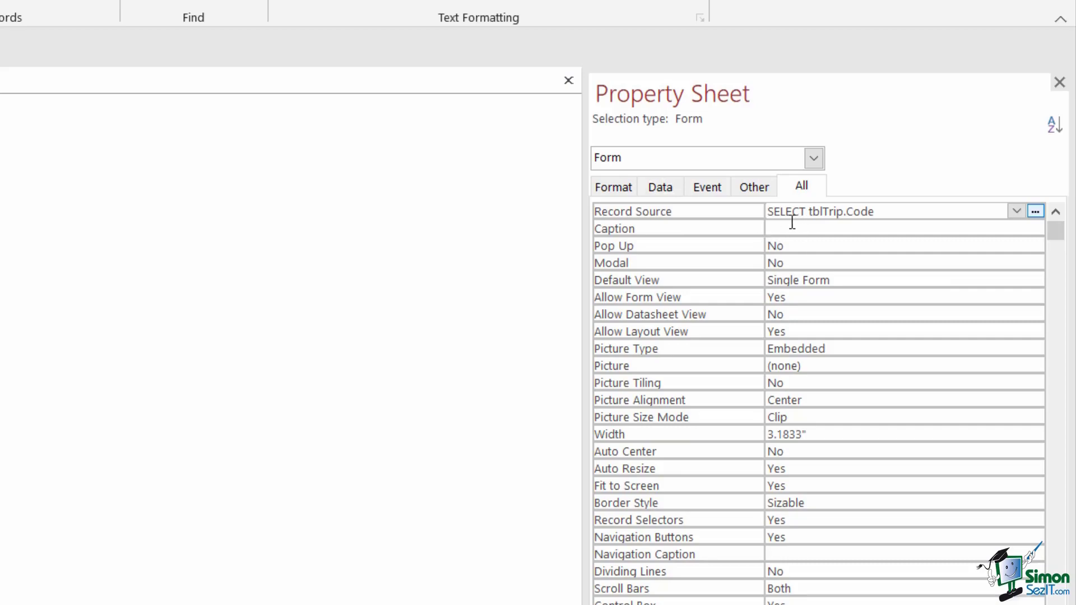
left_click(836, 213)
key("Right")
key("Right")
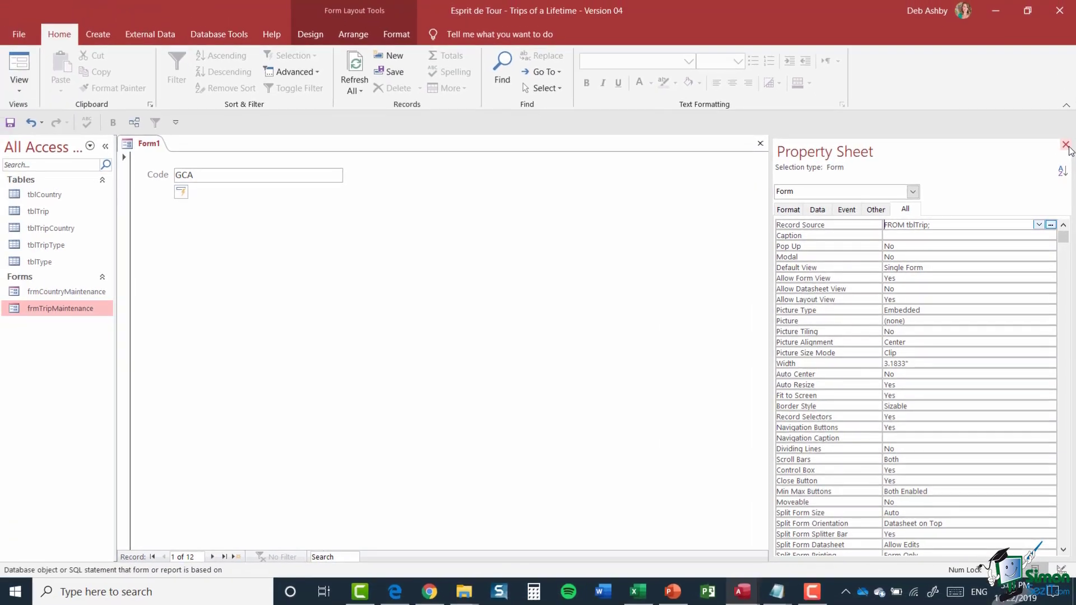
left_click(1059, 83)
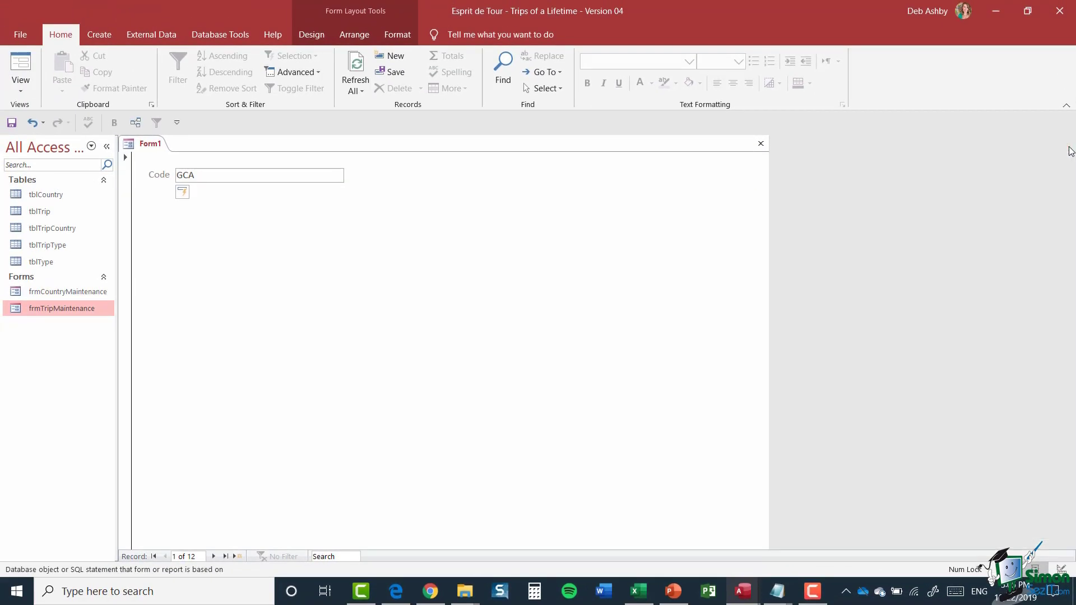
- Show the existing fields again and add the DurationDays field of tblTrip to Form1 below Code
left_click(311, 34)
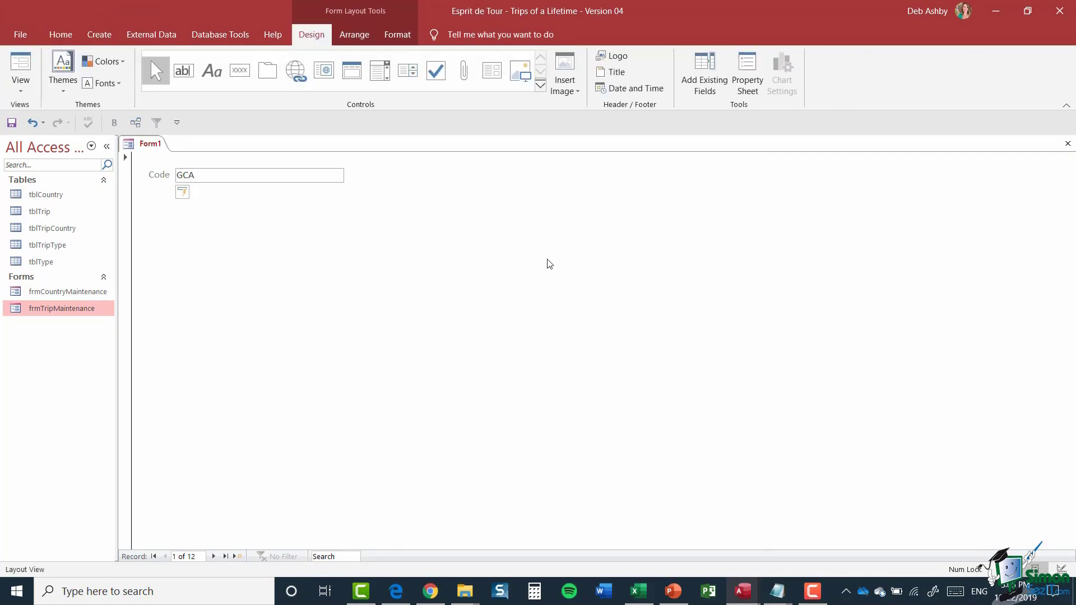
left_click(704, 75)
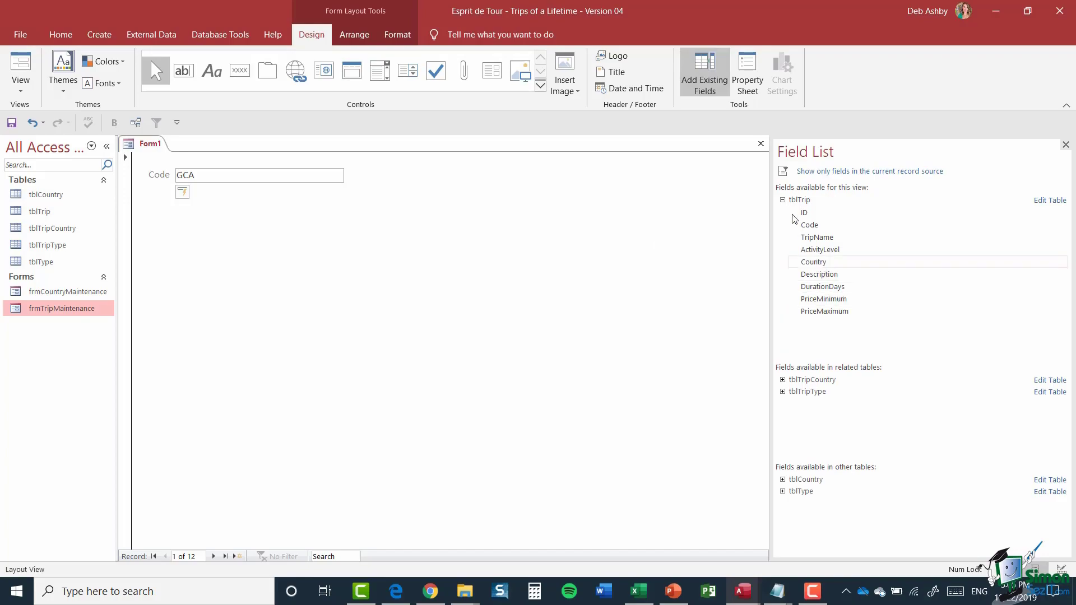
double_click(838, 291)
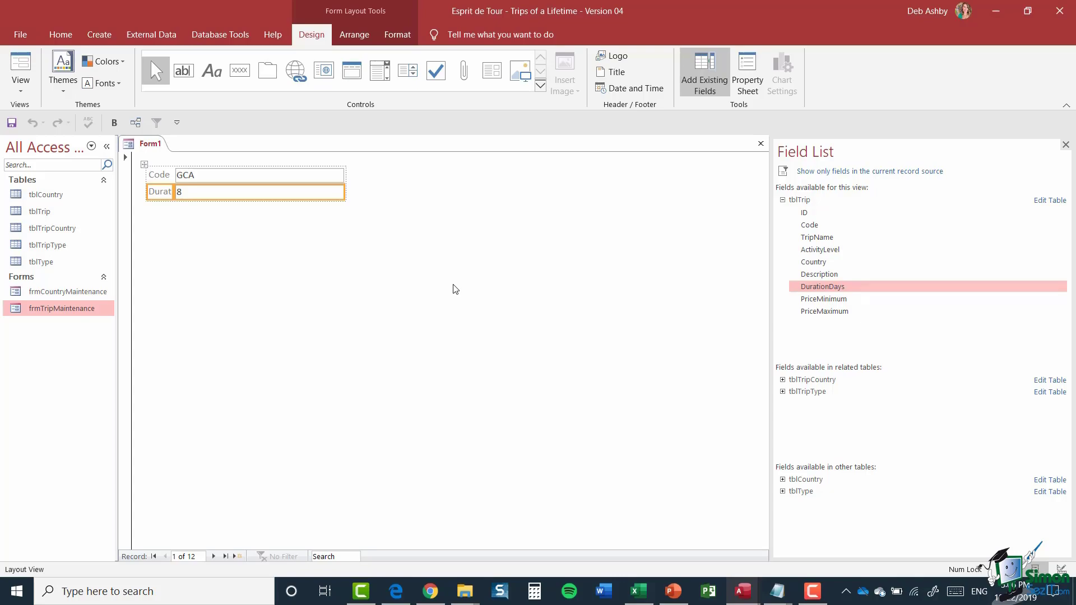
- Read through Form1's Record Source statement again in its form properties, checking both the SELECT and FROM parts, and close the property sheet
right_click(427, 234)
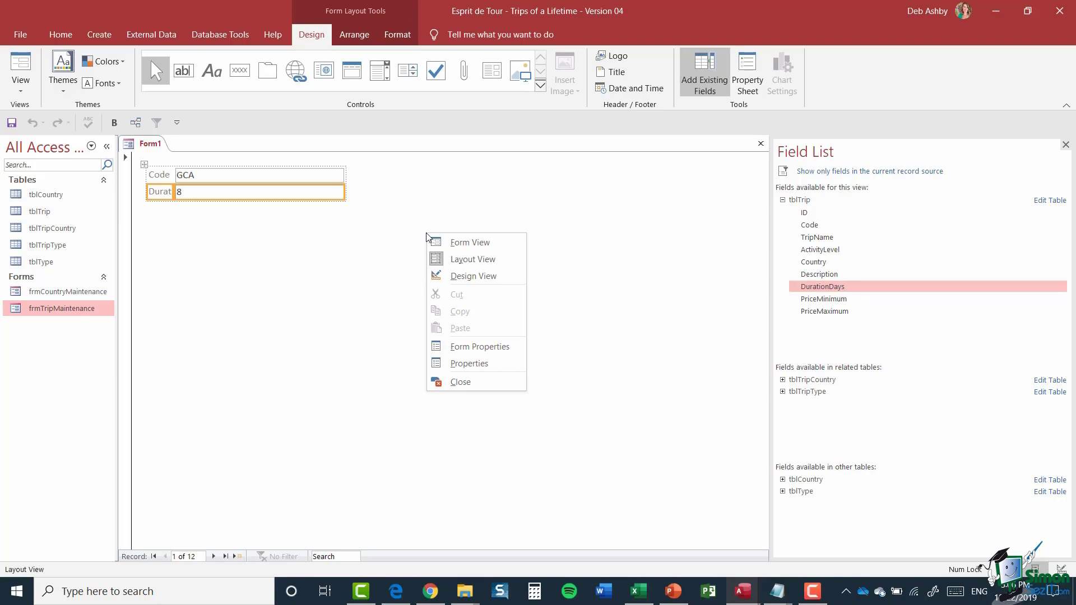
left_click(458, 345)
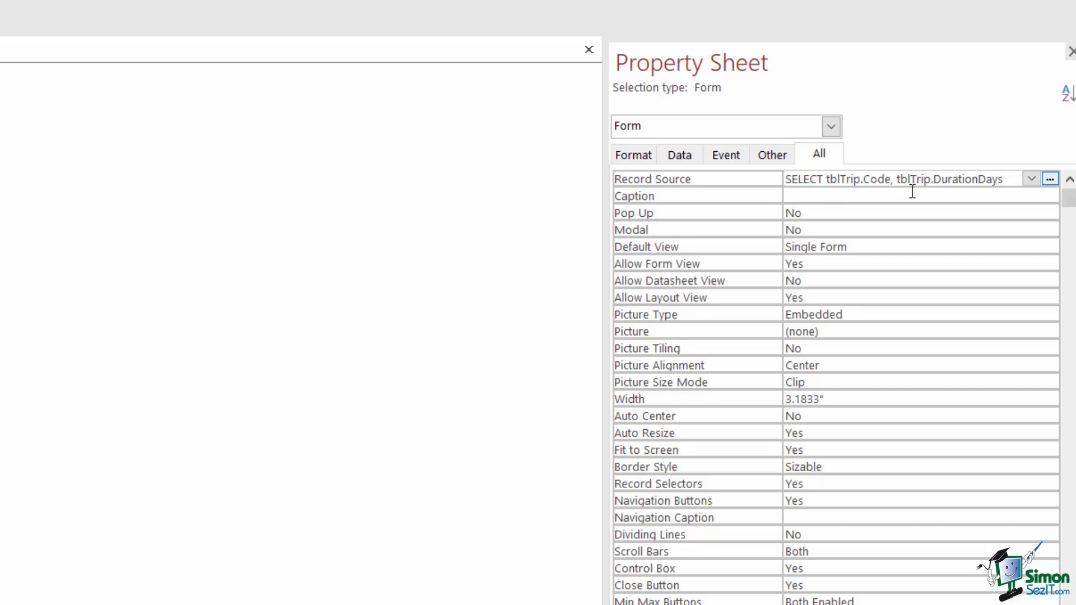
left_click(929, 179)
key("Right")
key("Right")
key("Right")
key("Right")
key("Right")
key("Right")
key("Right")
key("Right")
key("Right")
key("Right")
key("Right")
key("Right")
key("Right")
key("Right")
key("Right")
key("Right")
key("Right")
key("Right")
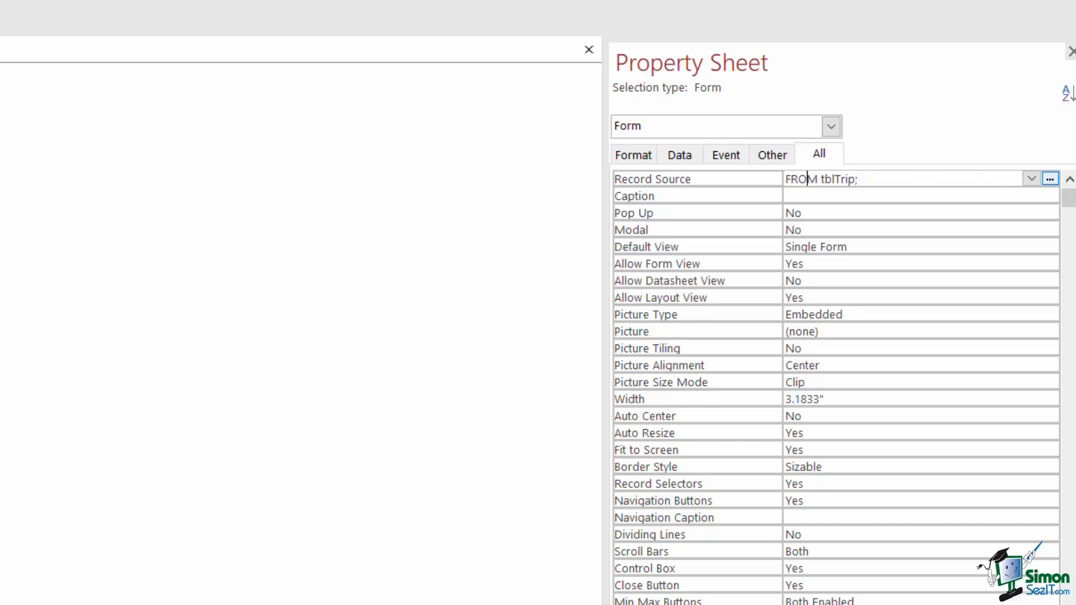
key("Left")
key("Left")
key("Left")
key("Left")
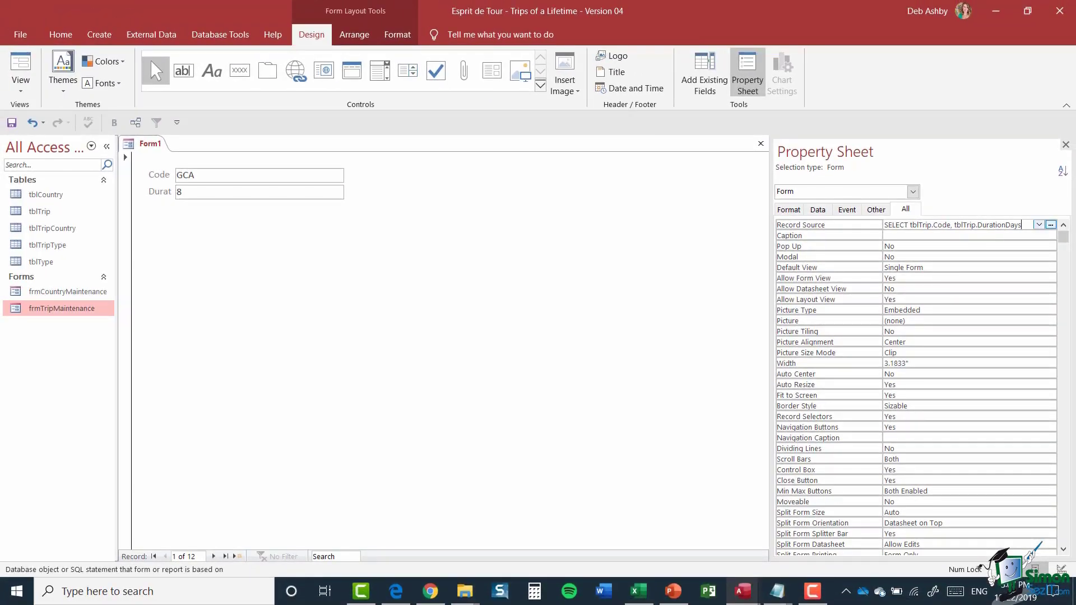
left_click(1065, 145)
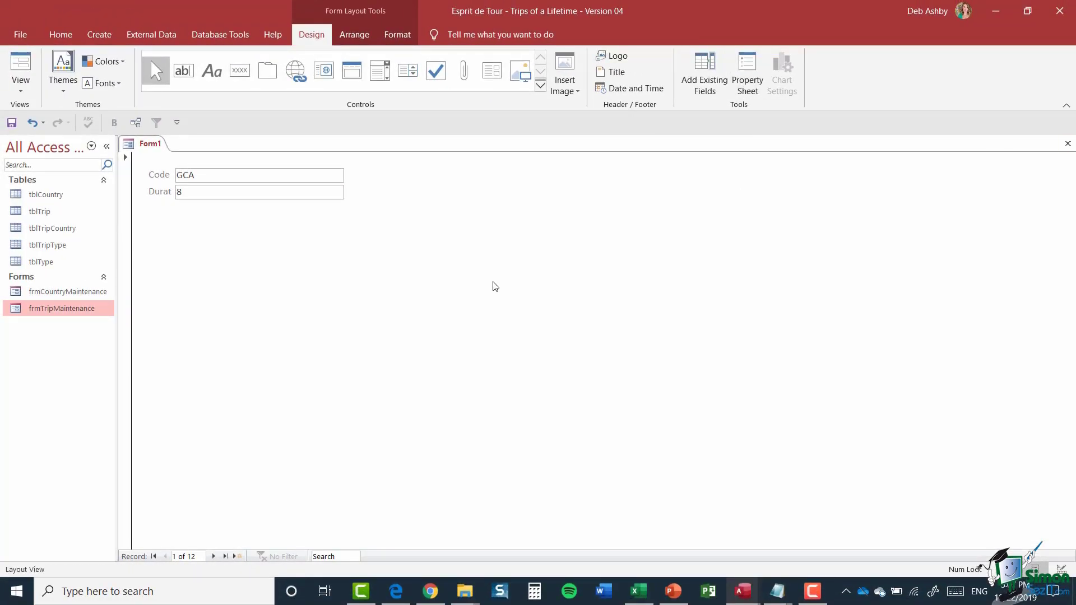
- Switch Form1 to Design View and hide the list of available fields
left_click(699, 81)
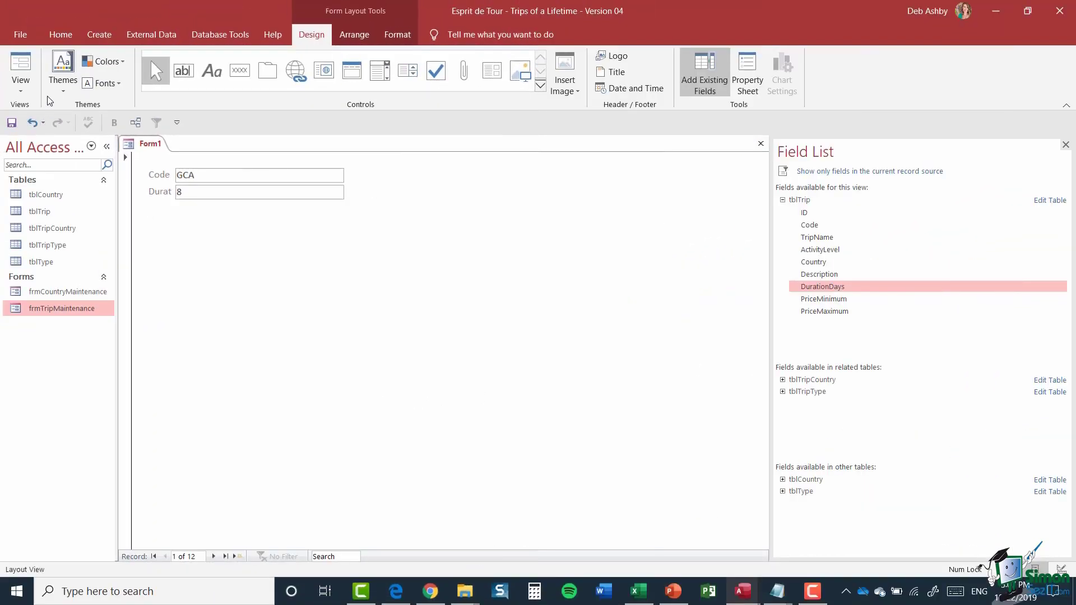
left_click(25, 90)
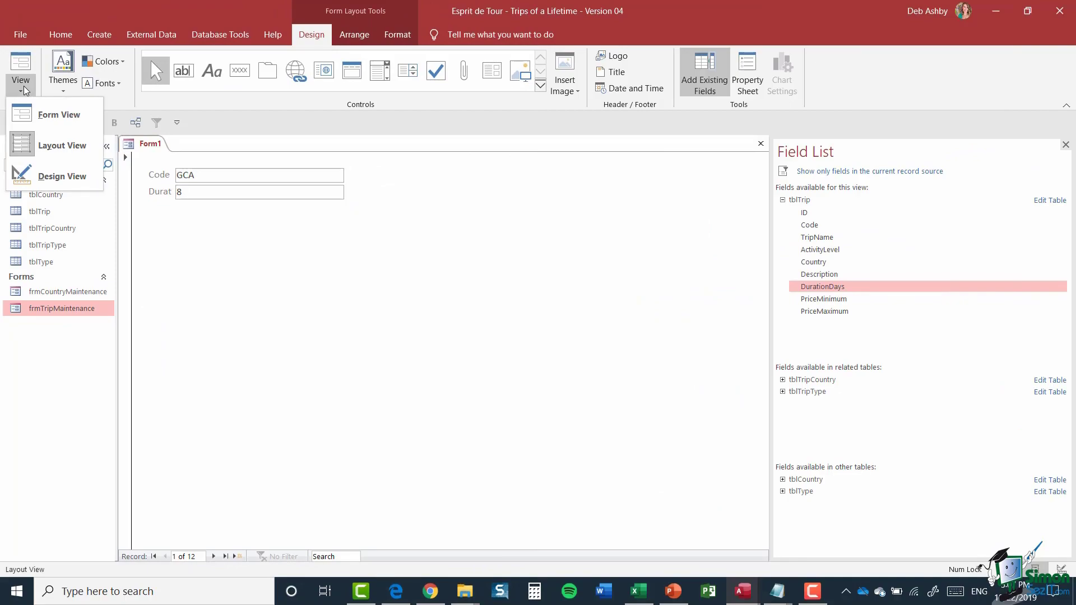
left_click(56, 176)
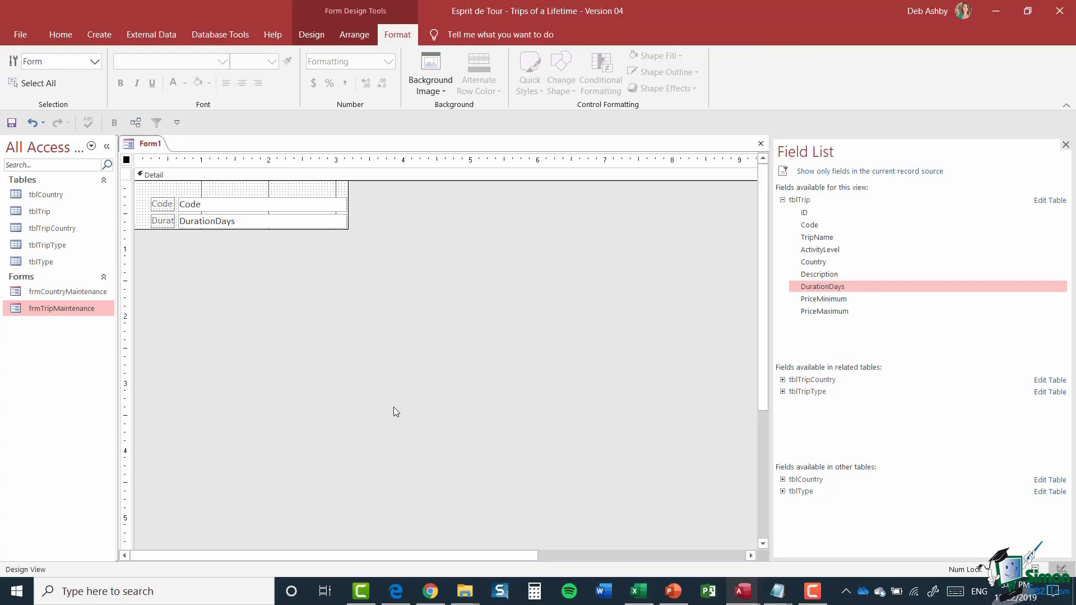
left_click(1066, 145)
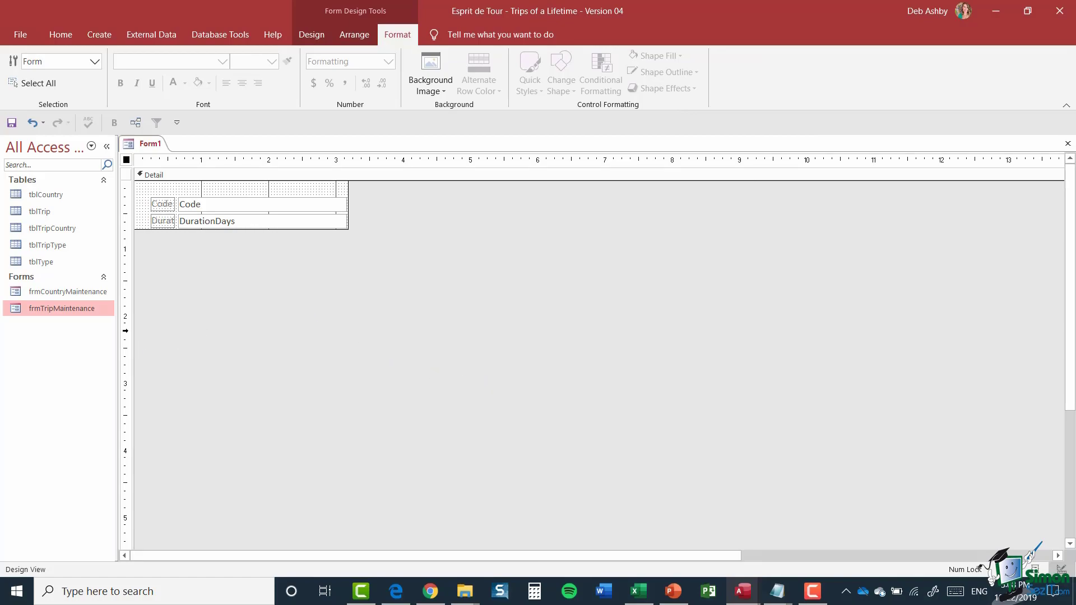
- Select all controls of Form1 and remove their layout so each one can be positioned independently
left_click(161, 205)
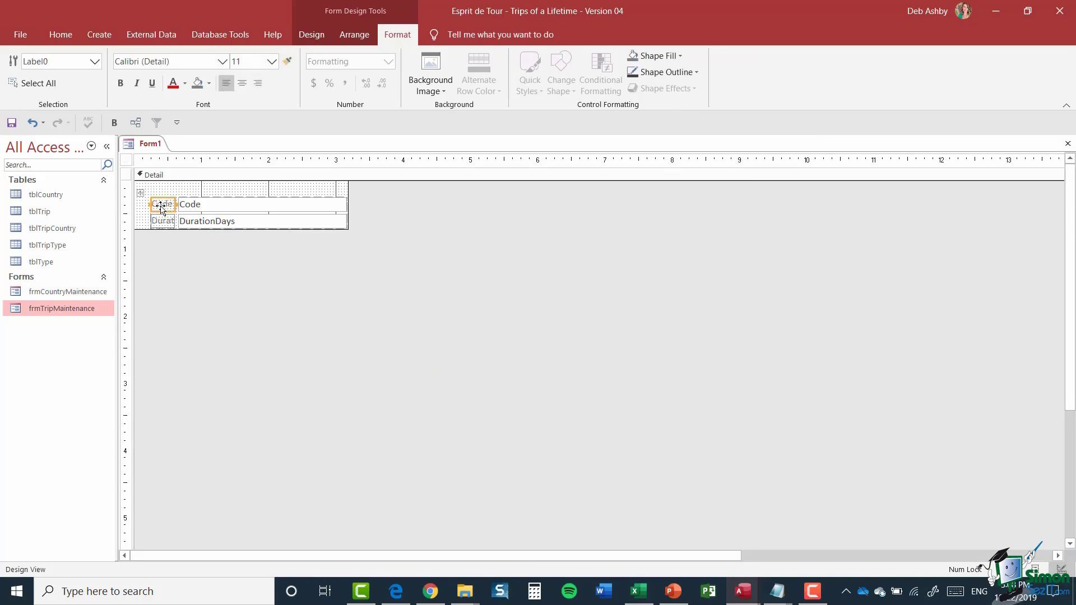
key("Tab")
key("Tab")
left_click(171, 206)
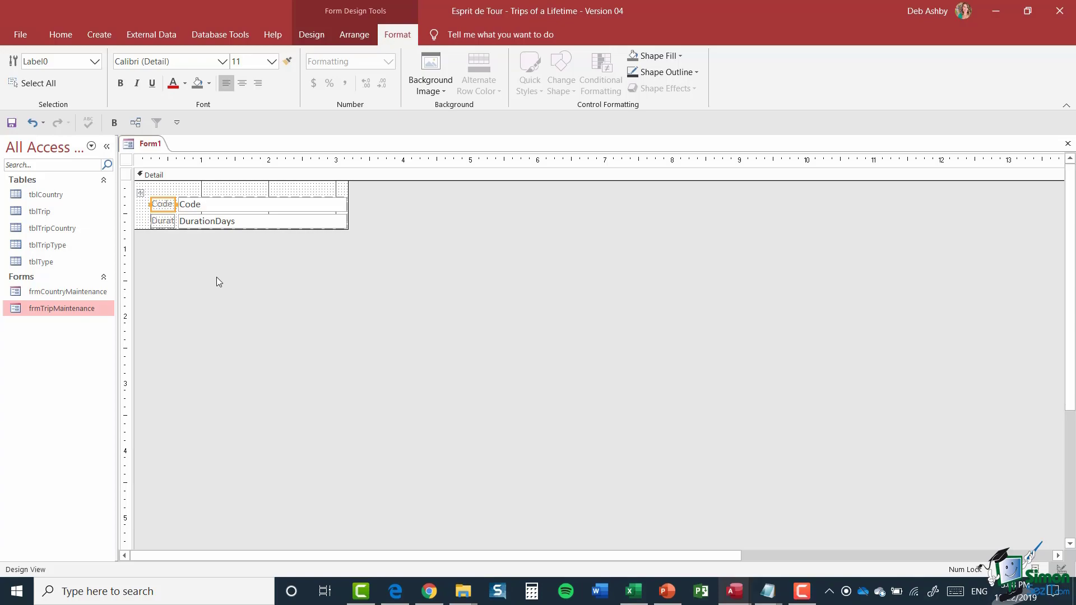
key("ctrl+a")
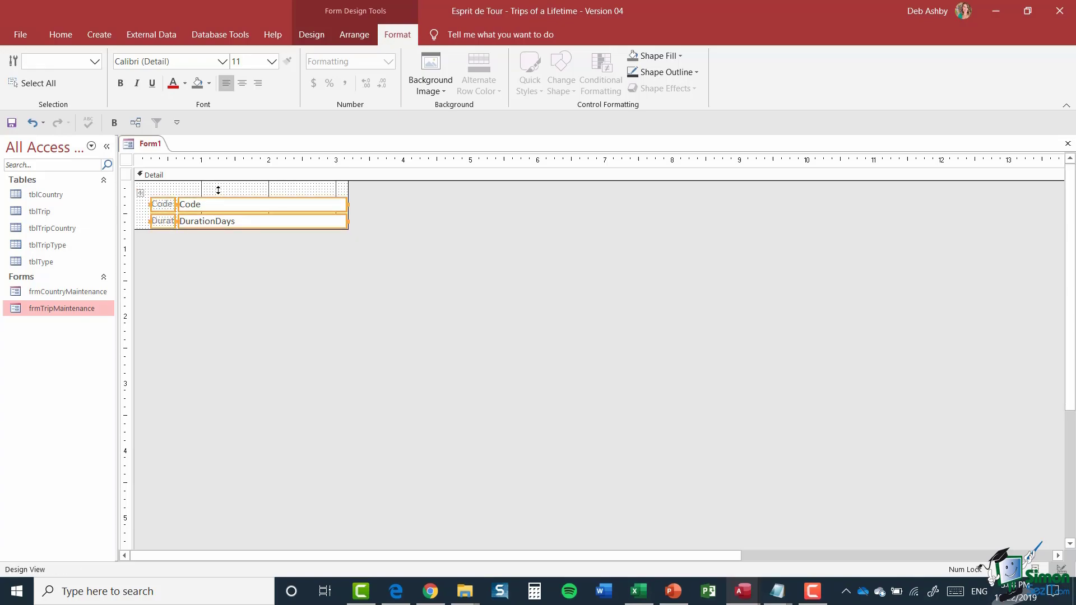
left_click(356, 36)
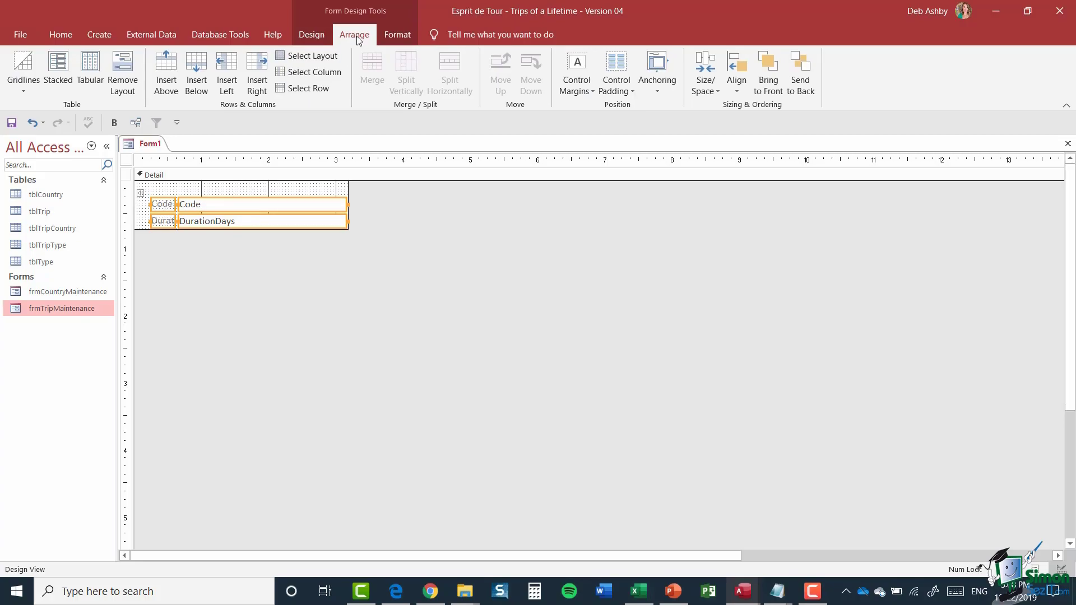
left_click(129, 77)
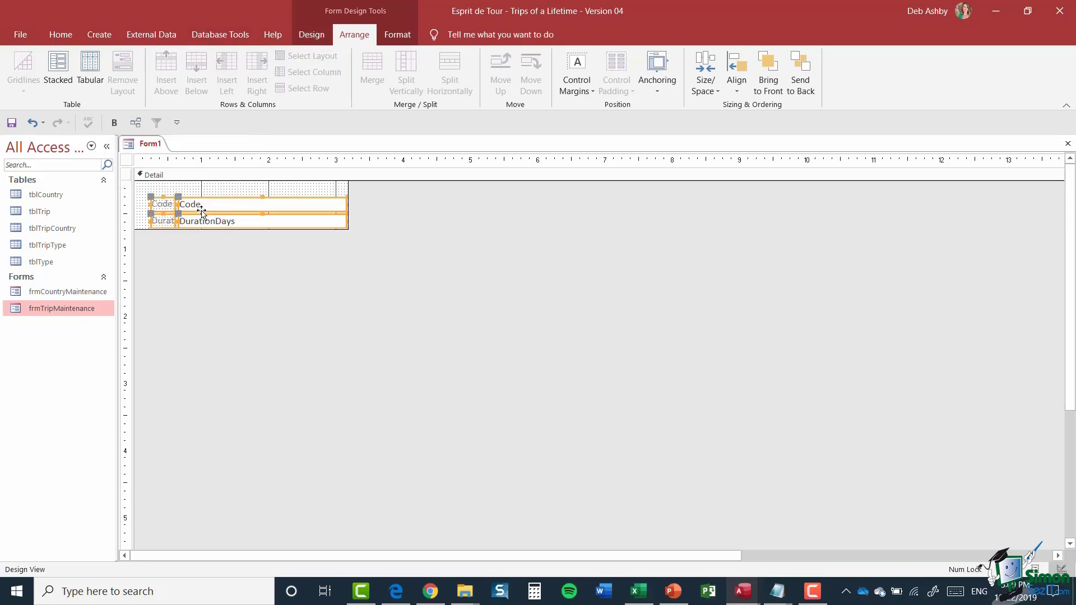
- Move the DurationDays control below and to the right of Code, and shift Code to about 0.5 inches from the top of the Detail section
left_click_drag(205, 210, 247, 216)
left_click(275, 226)
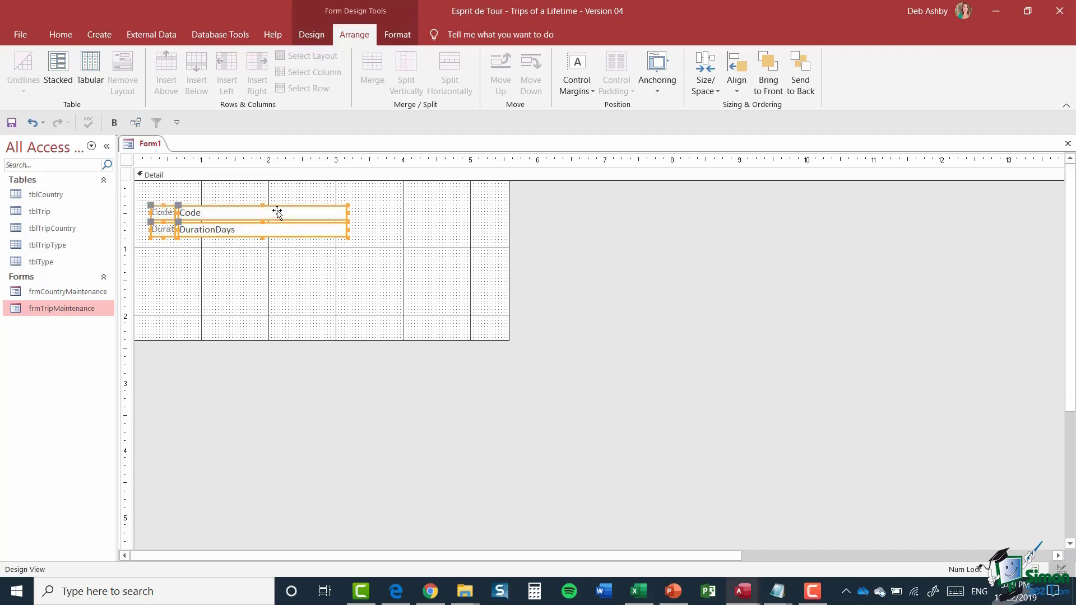
left_click_drag(302, 239, 440, 298)
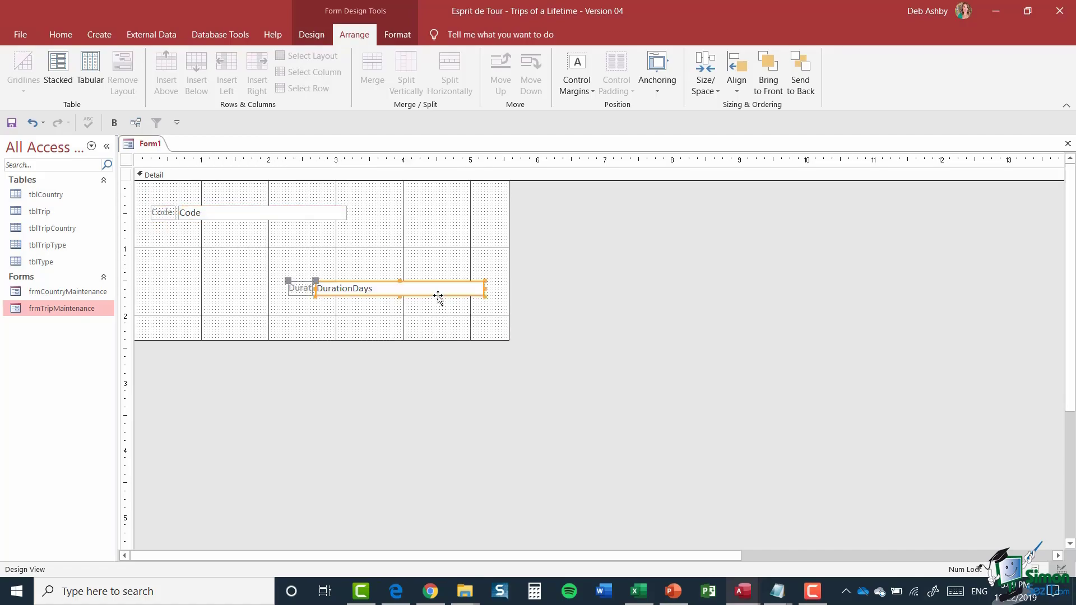
left_click(325, 216)
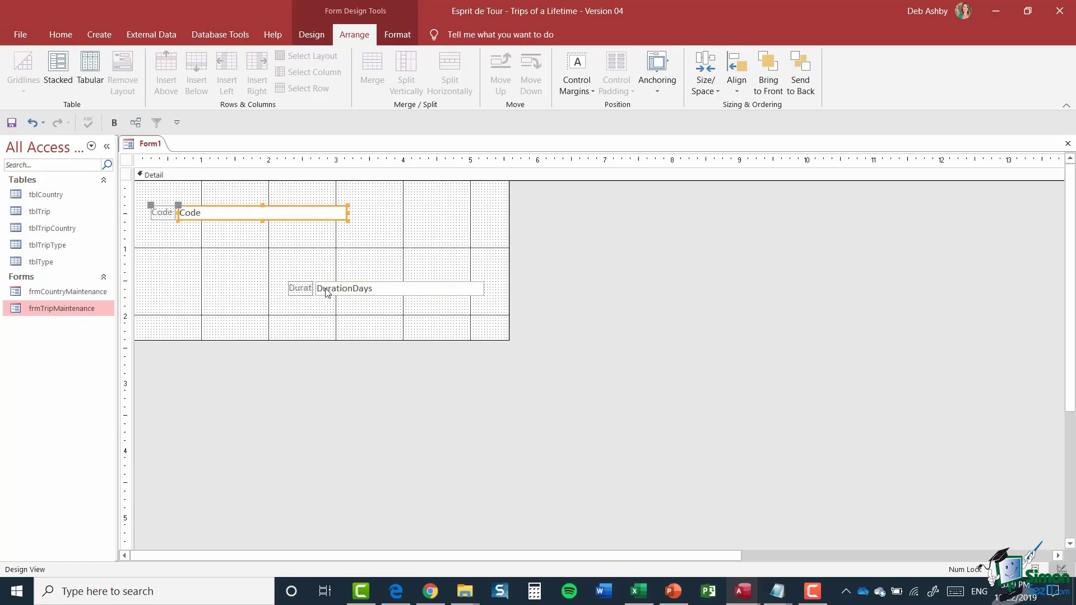
left_click(419, 291)
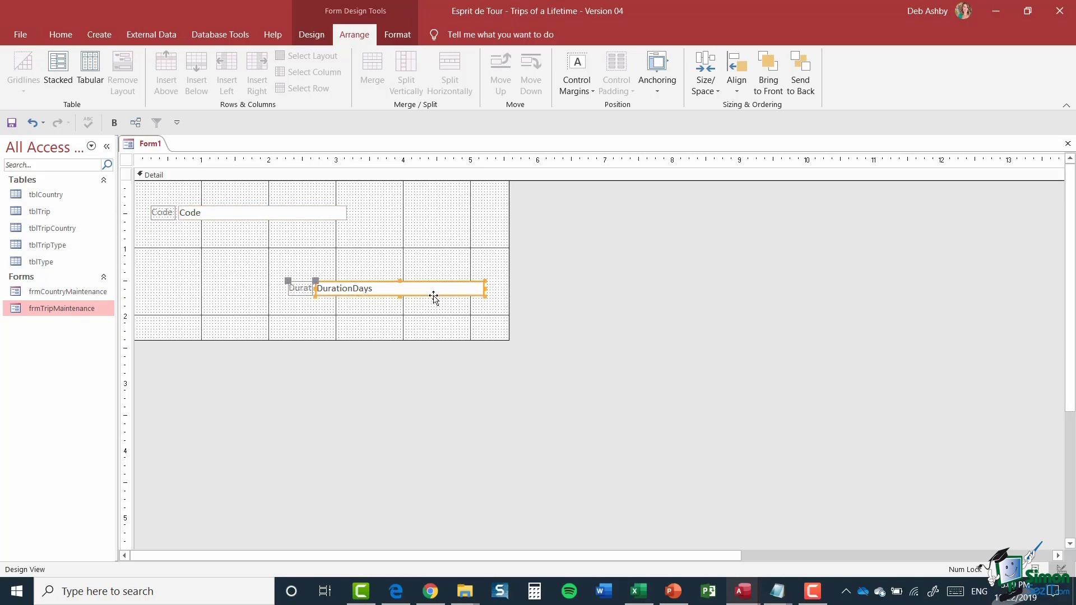
mouse_move(434, 296)
left_mouse_down()
mouse_move(381, 287)
mouse_move(419, 276)
mouse_move(425, 299)
left_mouse_up()
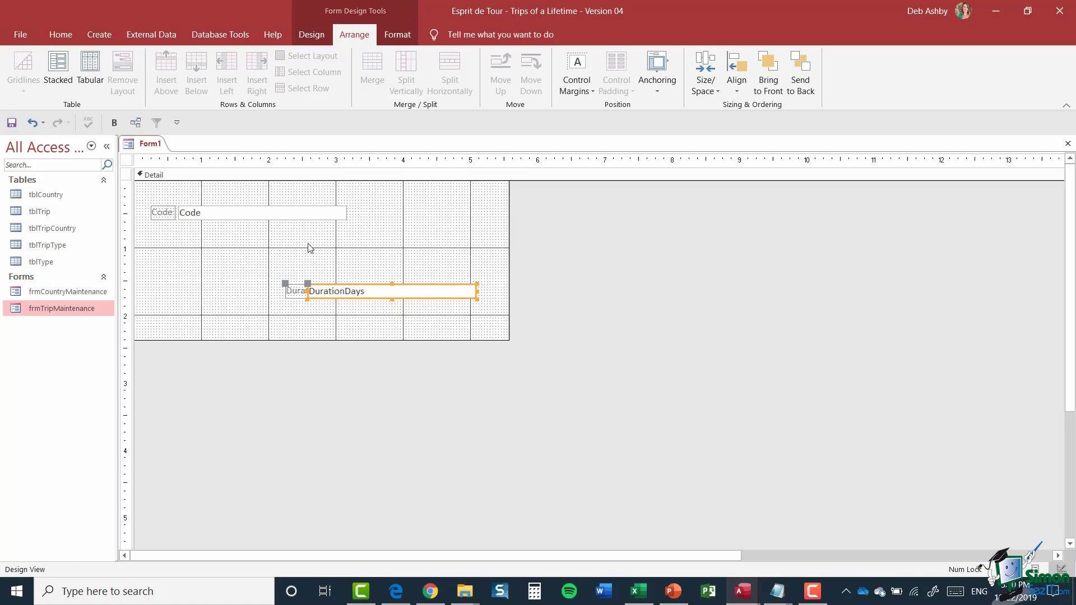
left_click(249, 211)
mouse_move(233, 209)
left_mouse_down()
mouse_move(322, 226)
mouse_move(230, 213)
left_mouse_up()
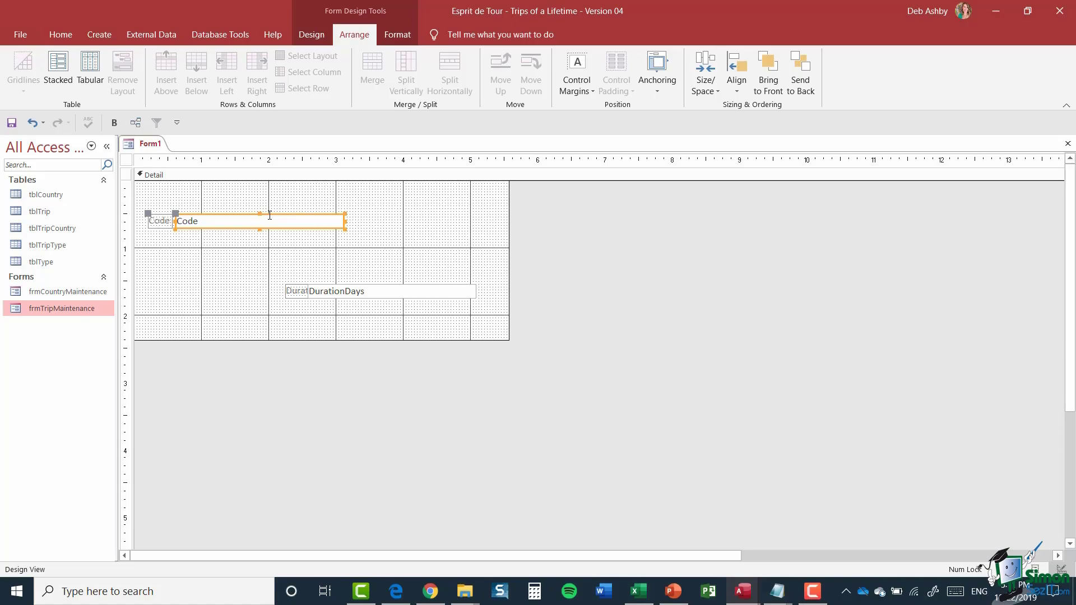
- Show the format properties of the Code text box and set its Top position to 1 inch
left_click(311, 36)
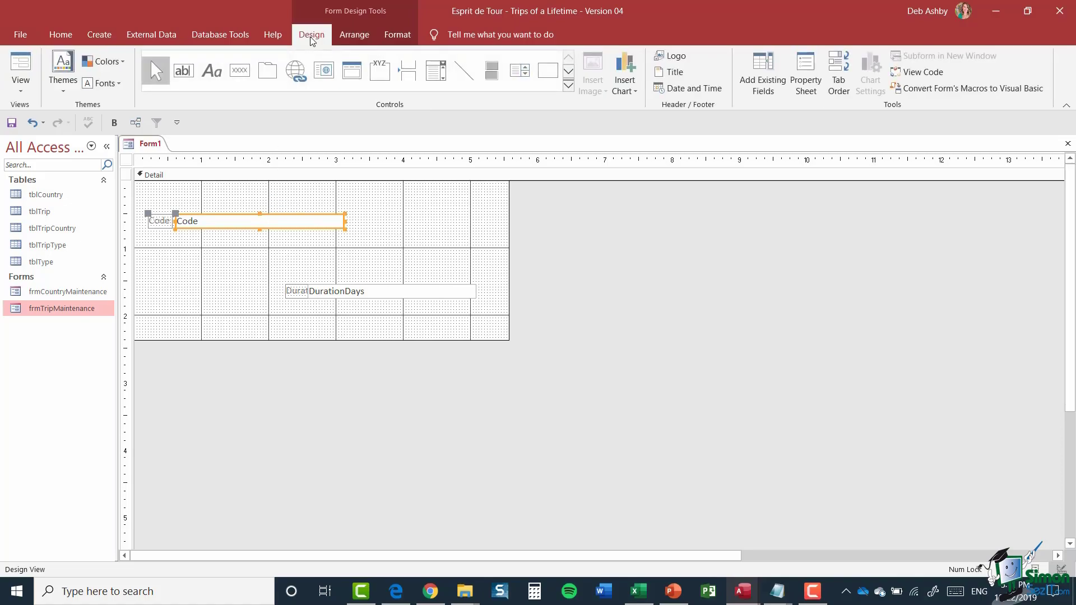
left_click(811, 79)
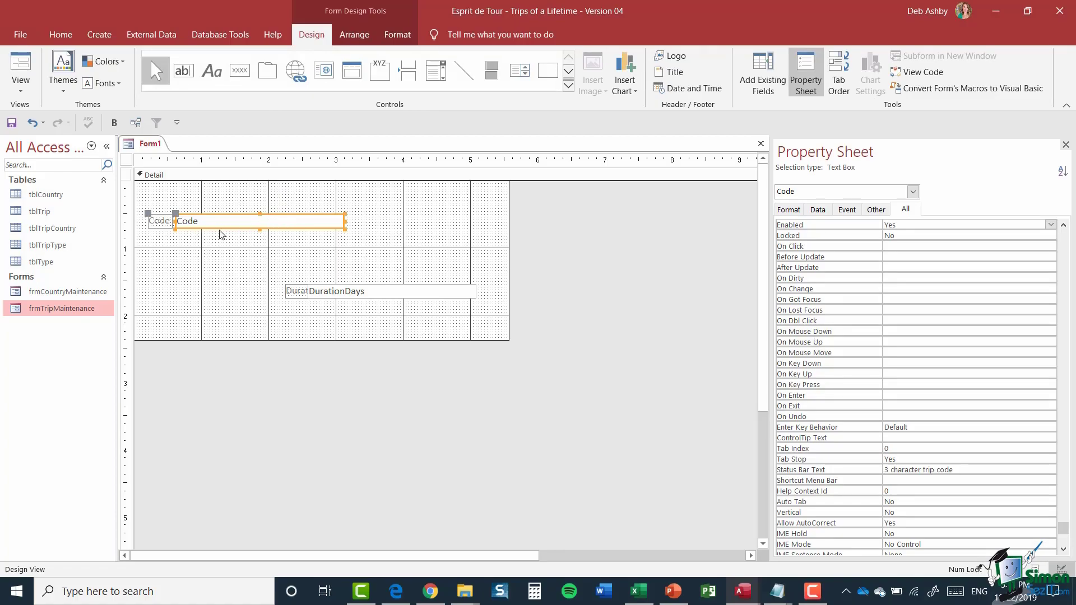
left_click(789, 210)
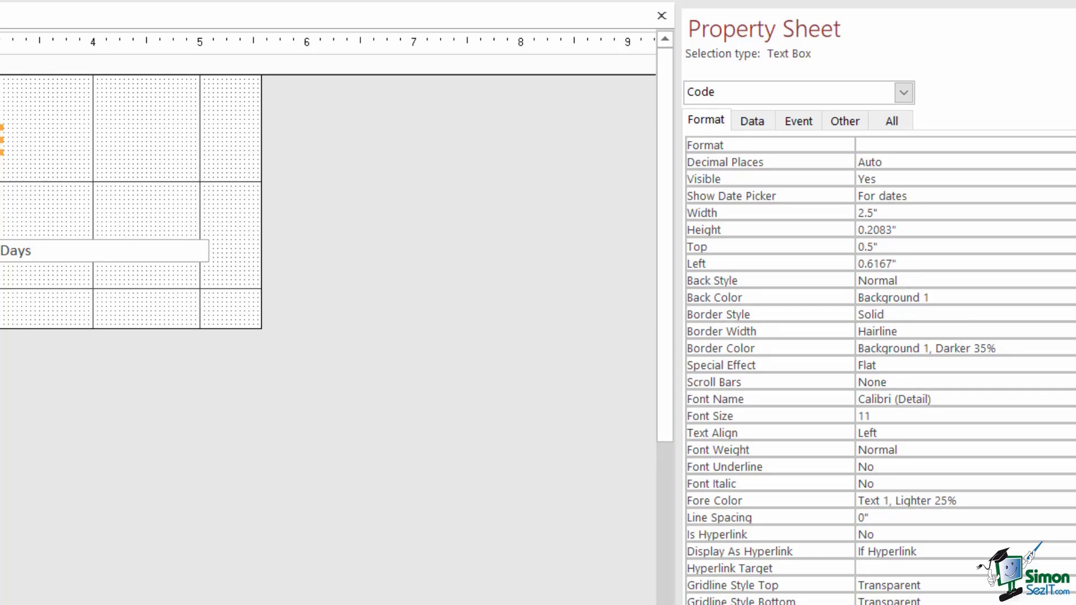
left_click(694, 263)
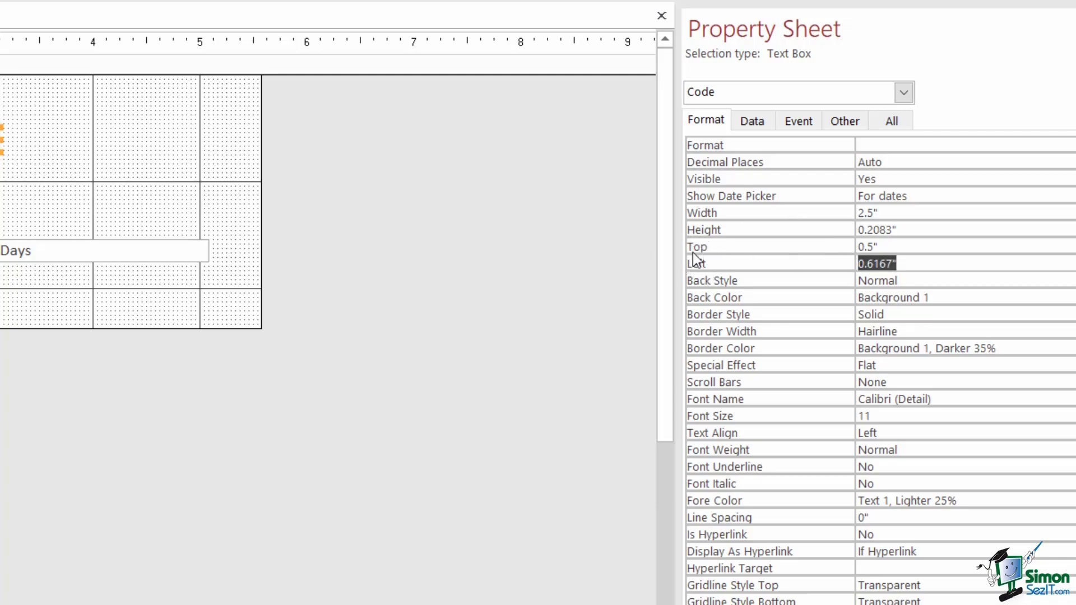
left_click(871, 246)
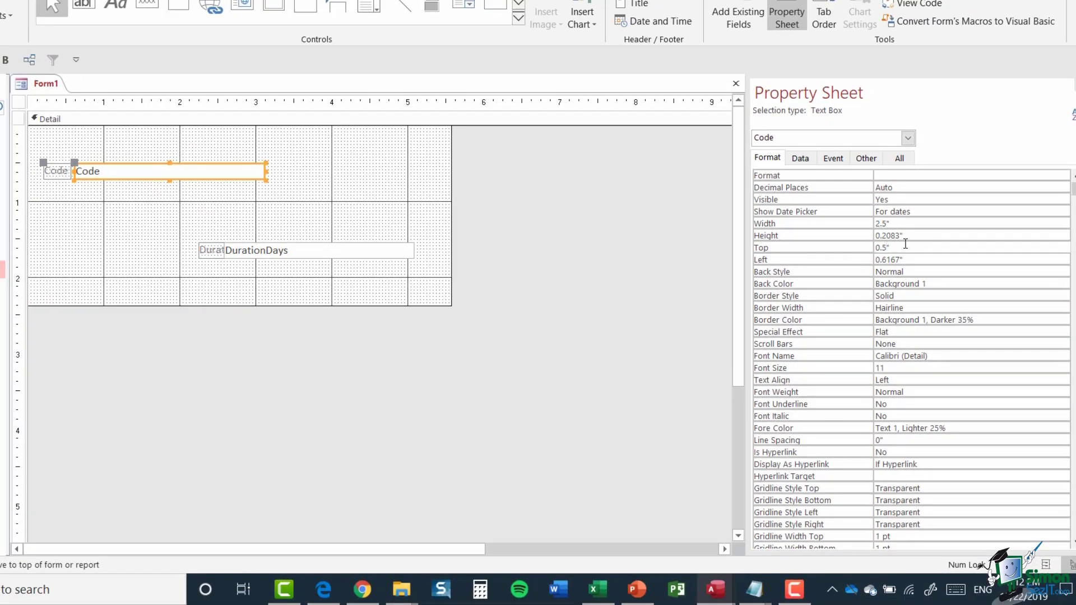
key("BackSpace")
key("BackSpace")
key("BackSpace")
key("BackSpace")
type("1")
left_click(922, 259)
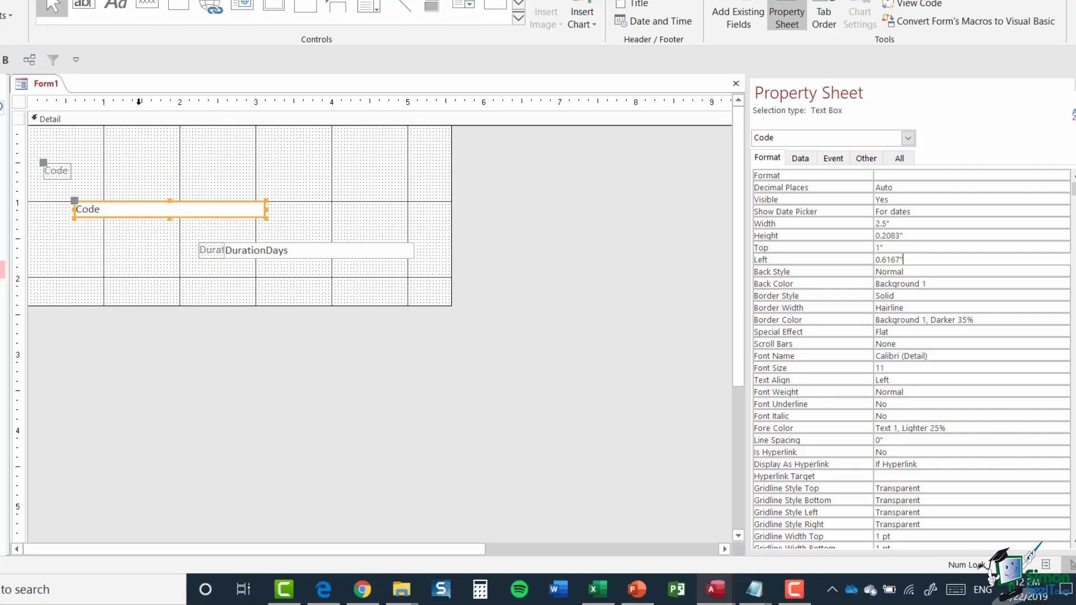
- Set the Top position of the Code label to 1 inch
left_click(58, 175)
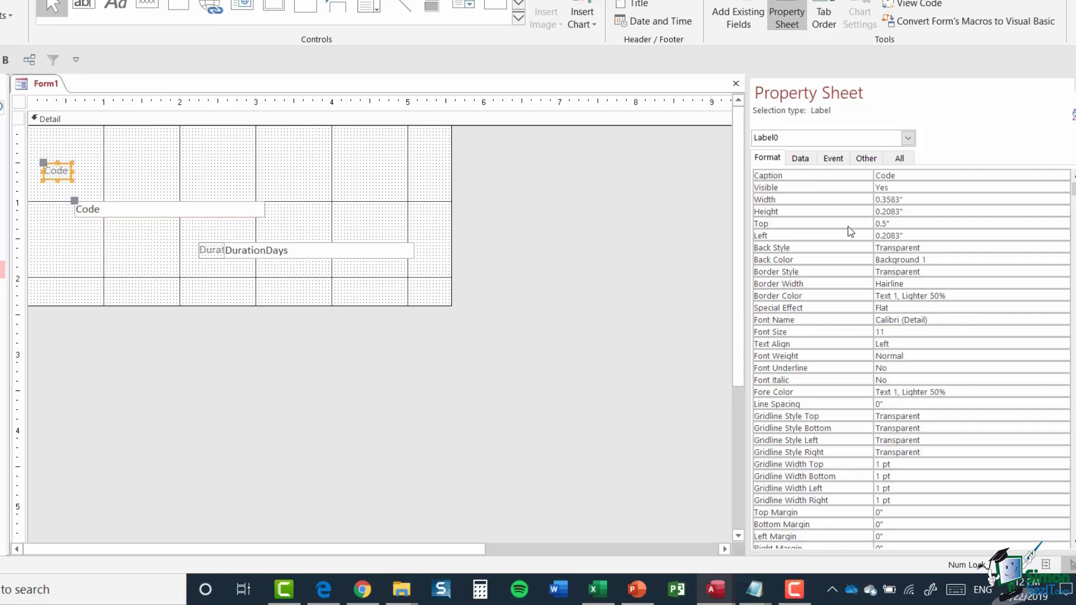
double_click(870, 223)
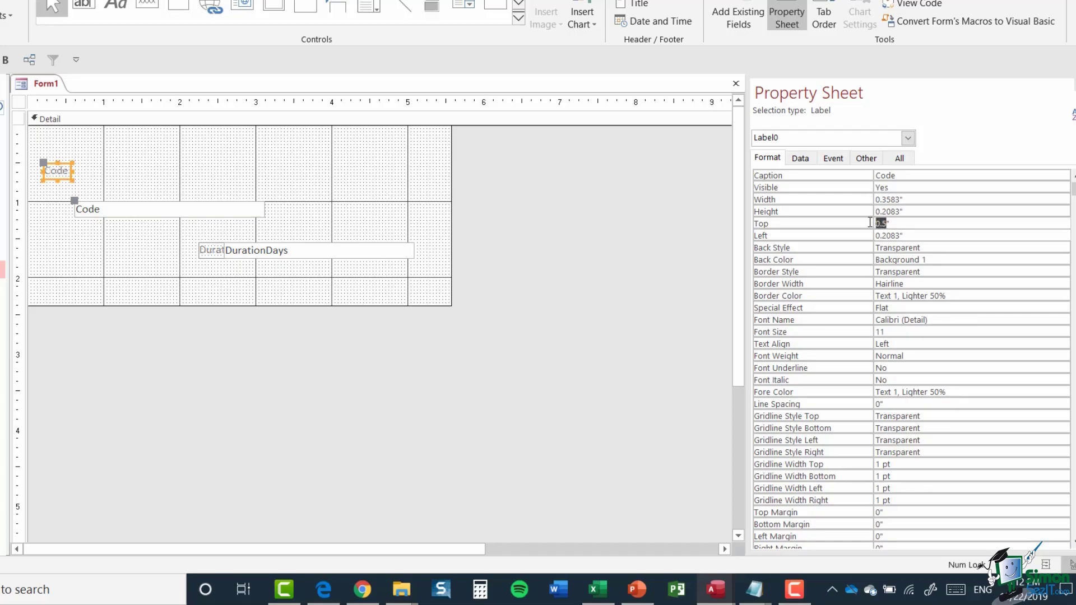
type("1")
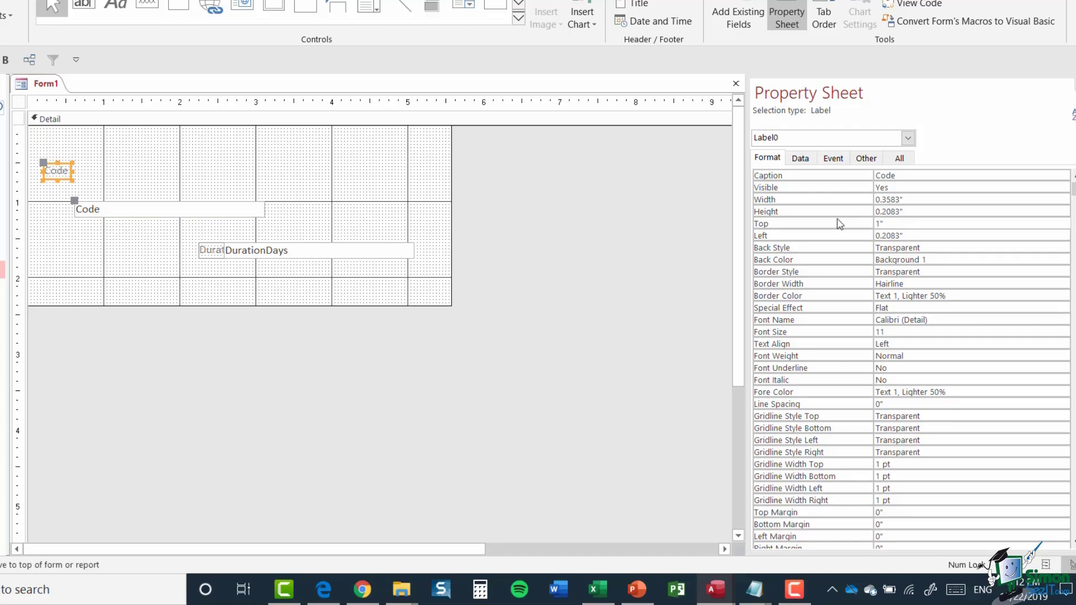
key("Return")
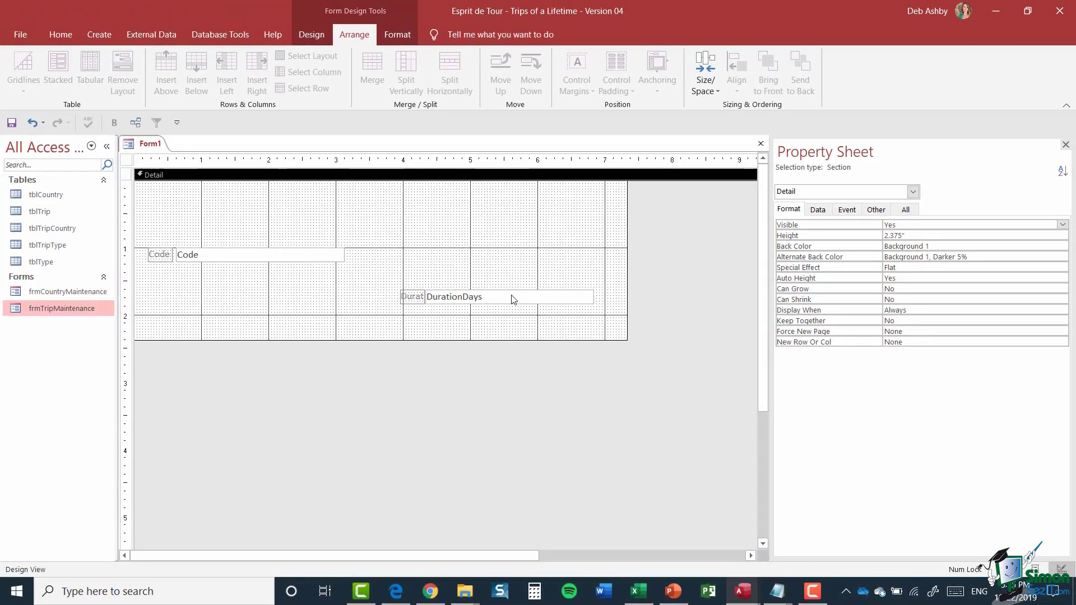
- Select the Code and DurationDays text boxes together with their labels and align them all to the top
left_click(466, 265)
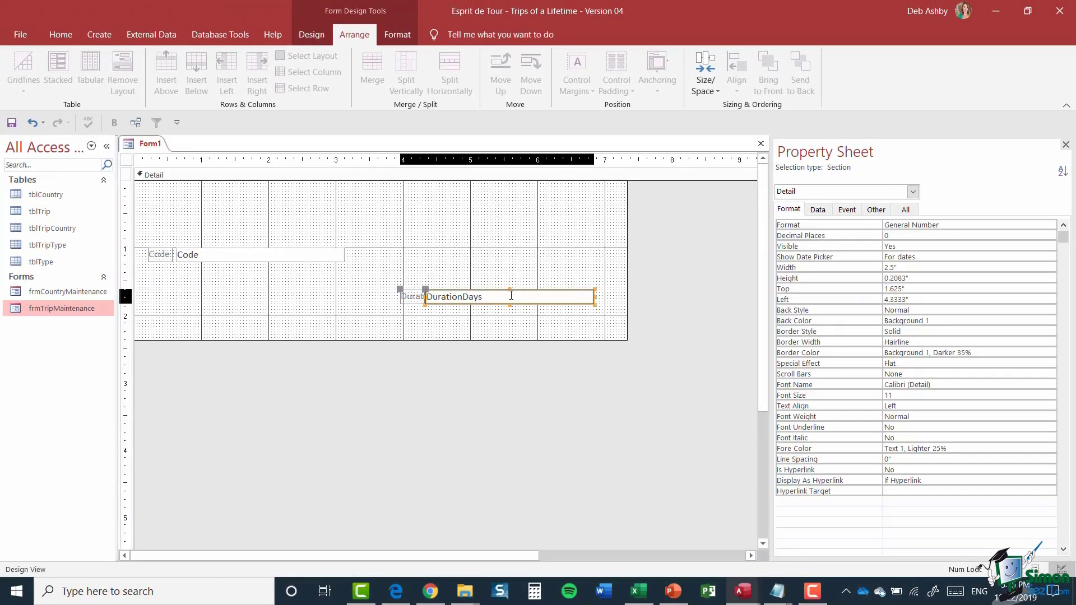
left_click(413, 297, "shift")
left_click(179, 255, "shift")
left_click(159, 258, "shift")
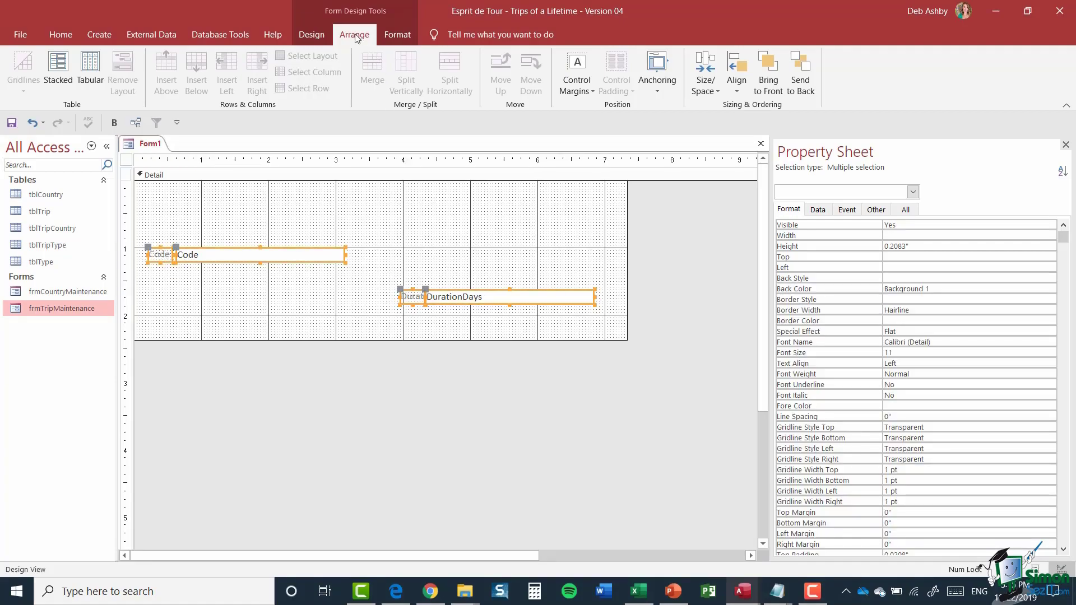
left_click(737, 81)
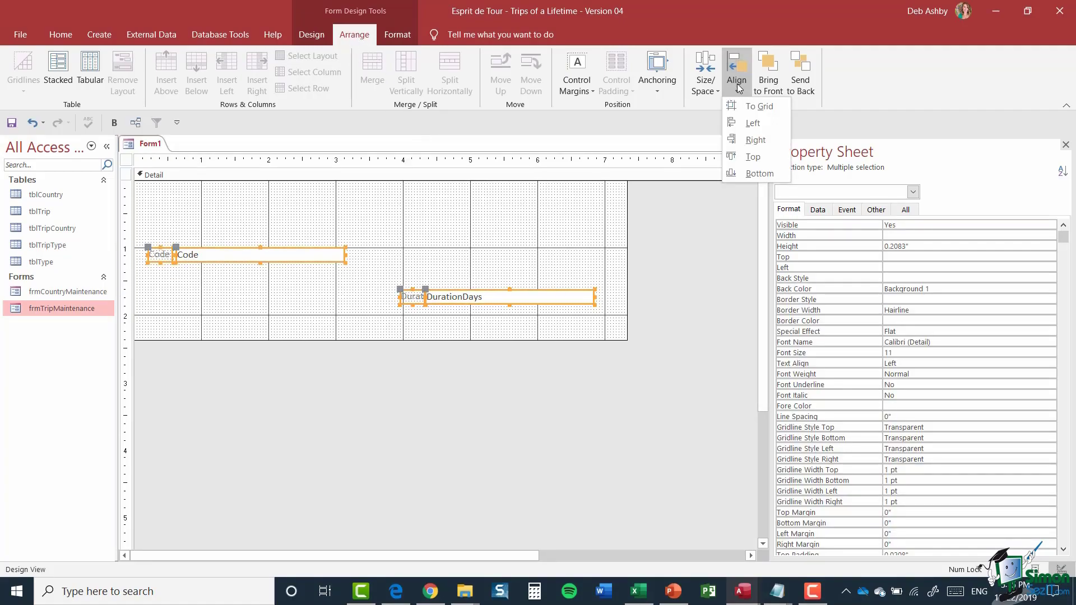
left_click(752, 157)
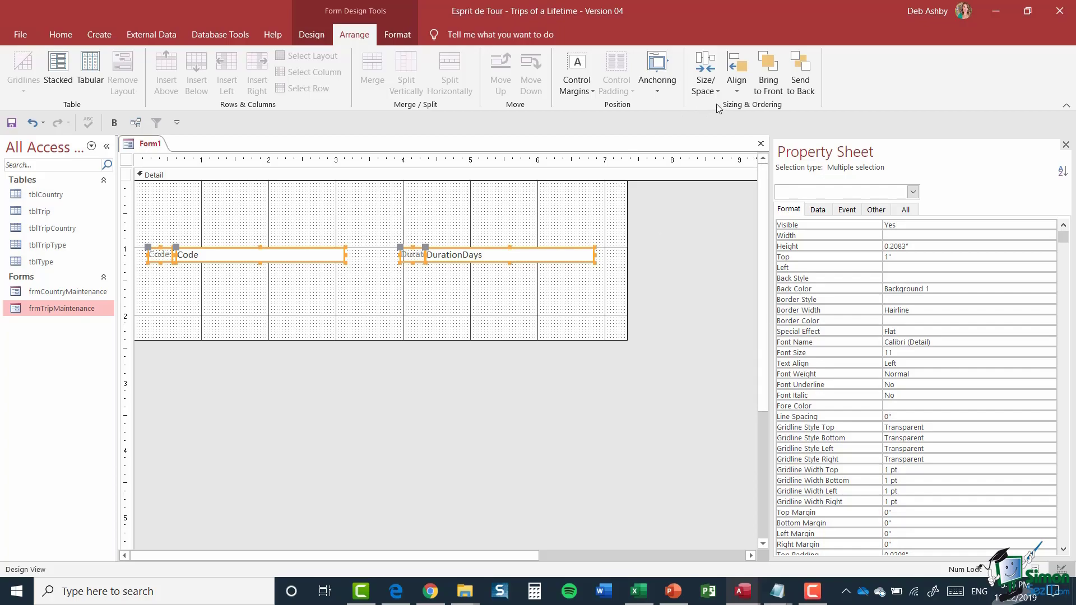
left_click(739, 88)
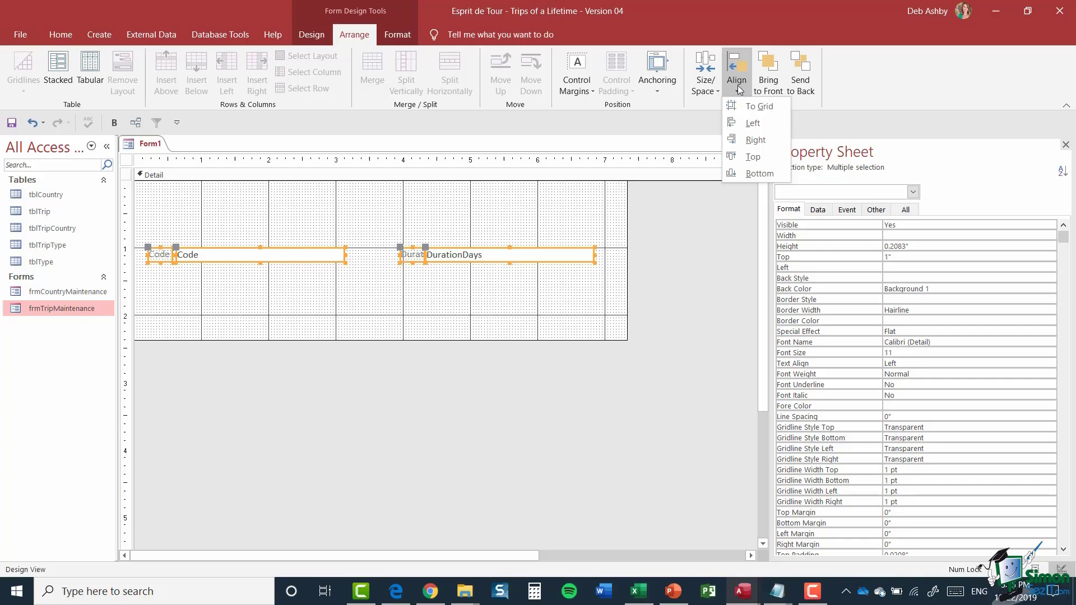
left_click(755, 140)
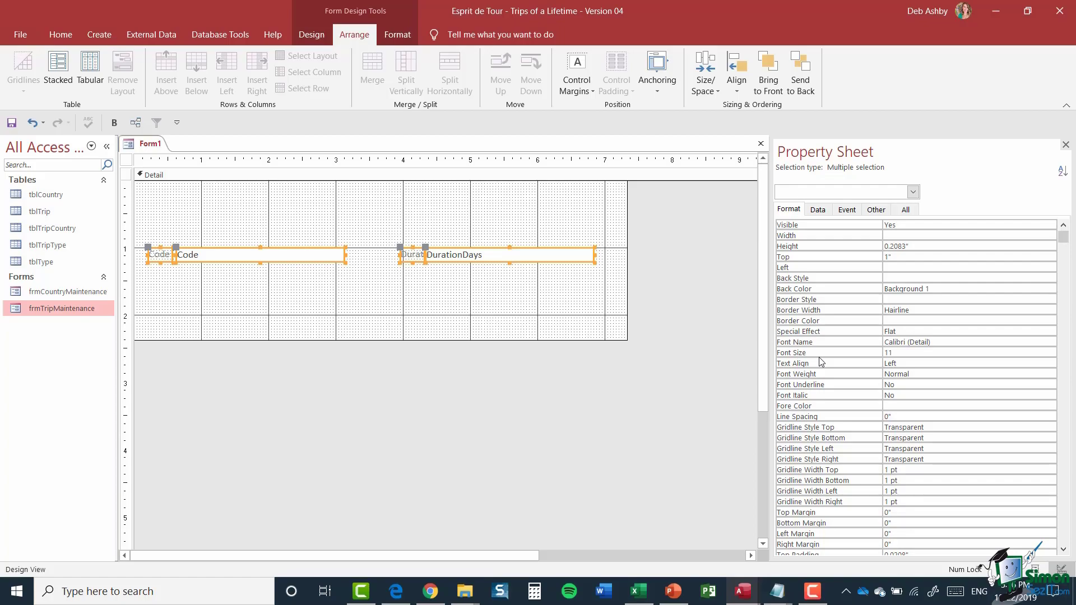
- Close the property sheet and Form1 without saving the design changes, and show the commands for creating new database objects
left_click(1065, 146)
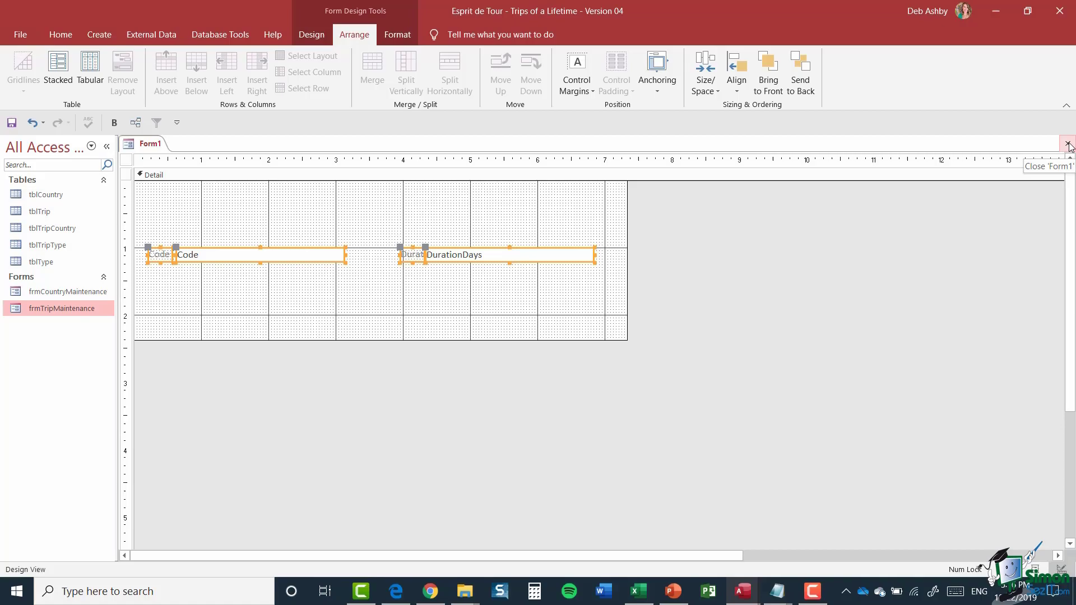
left_click(1068, 145)
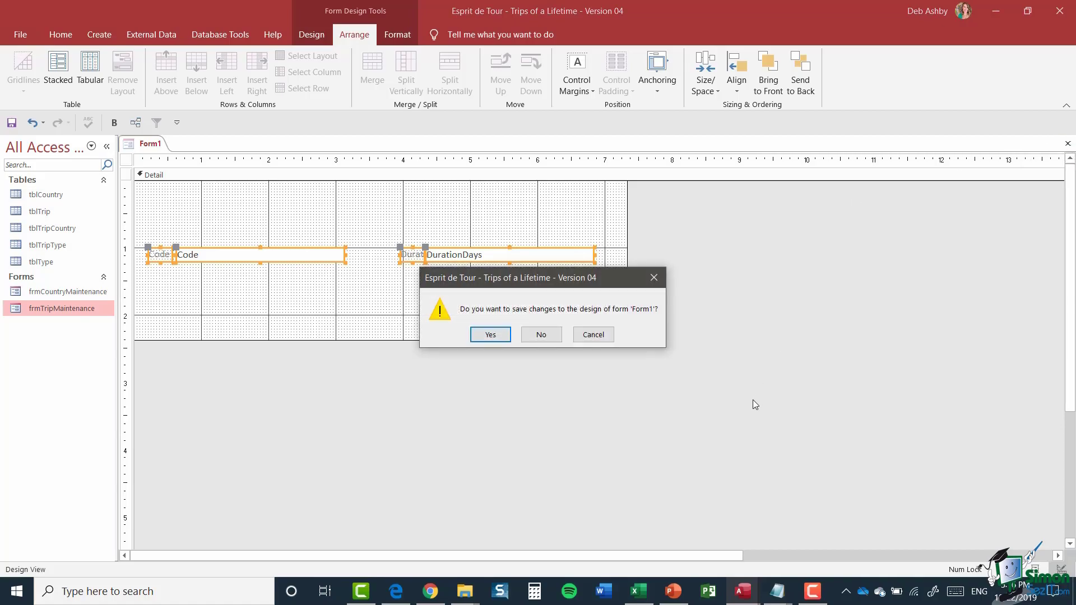
left_click(554, 335)
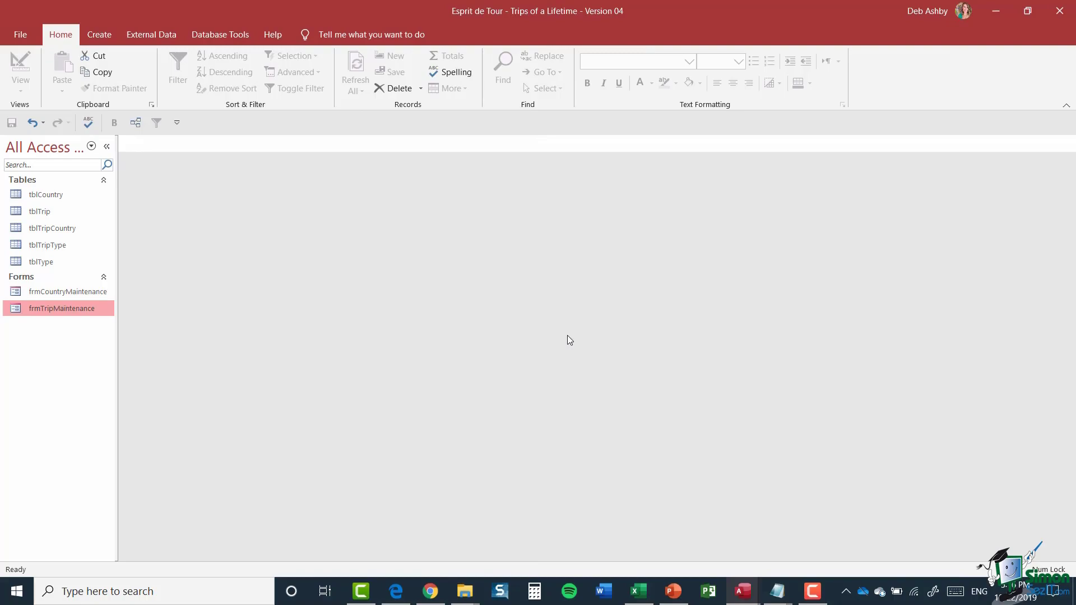
left_click(103, 37)
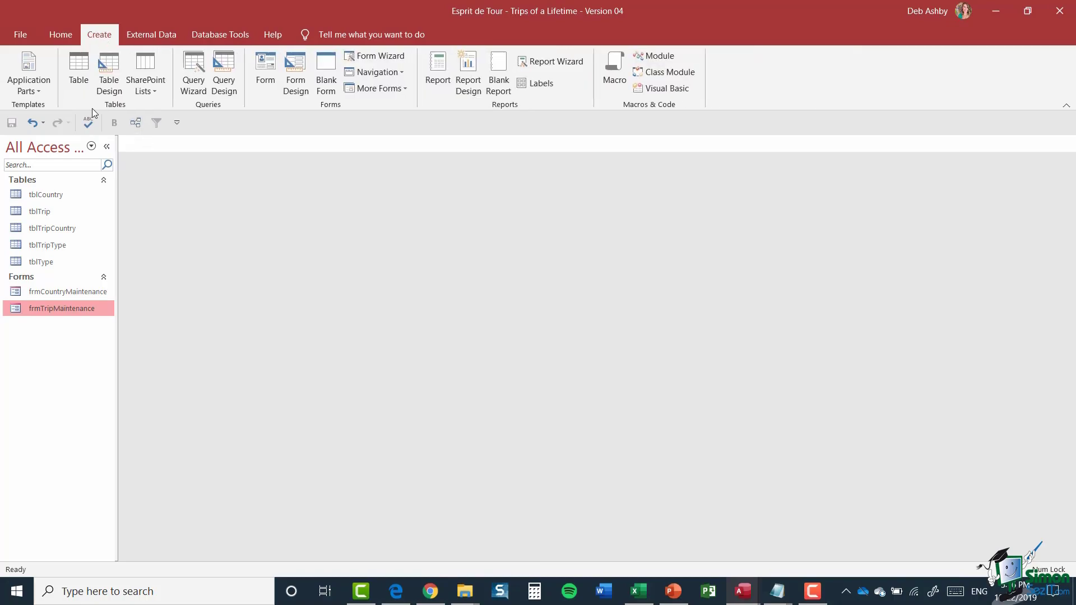
- Create a new form in Design View and set its Record Source to tblTrip
left_click(298, 69)
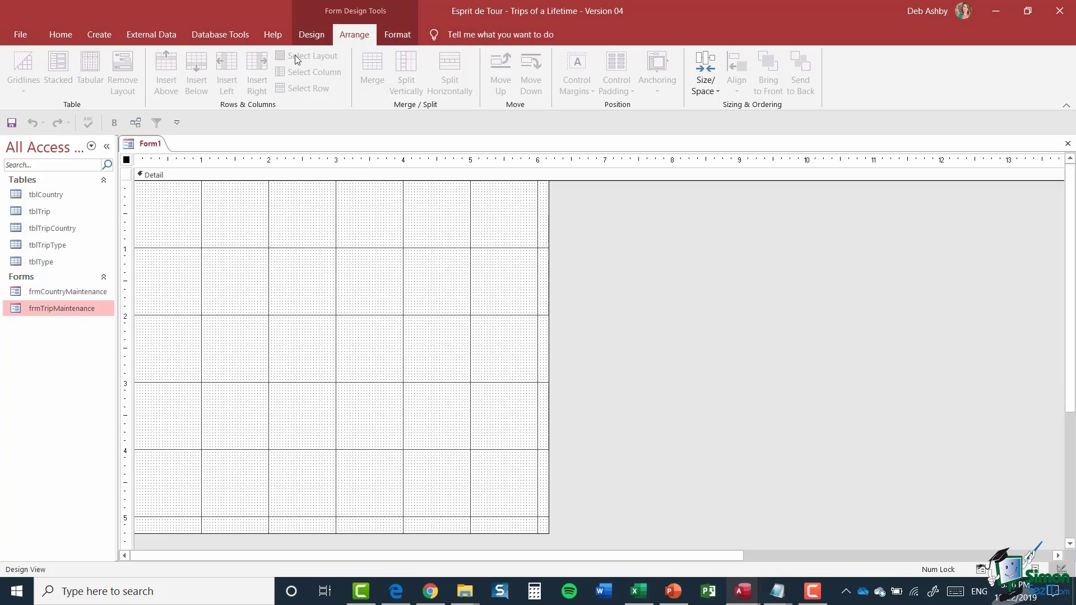
left_click(299, 37)
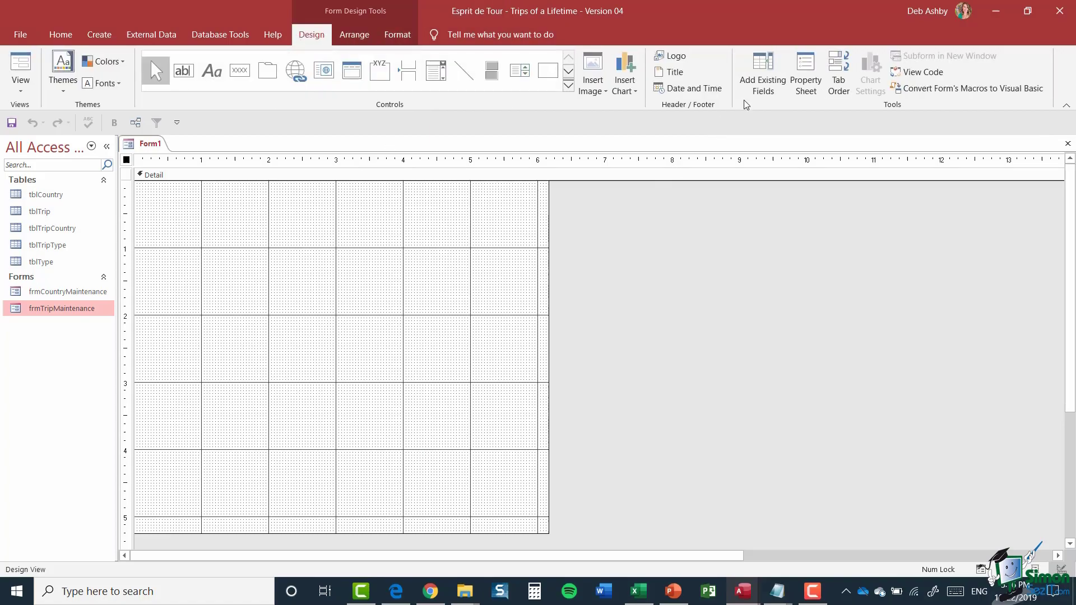
left_click(811, 65)
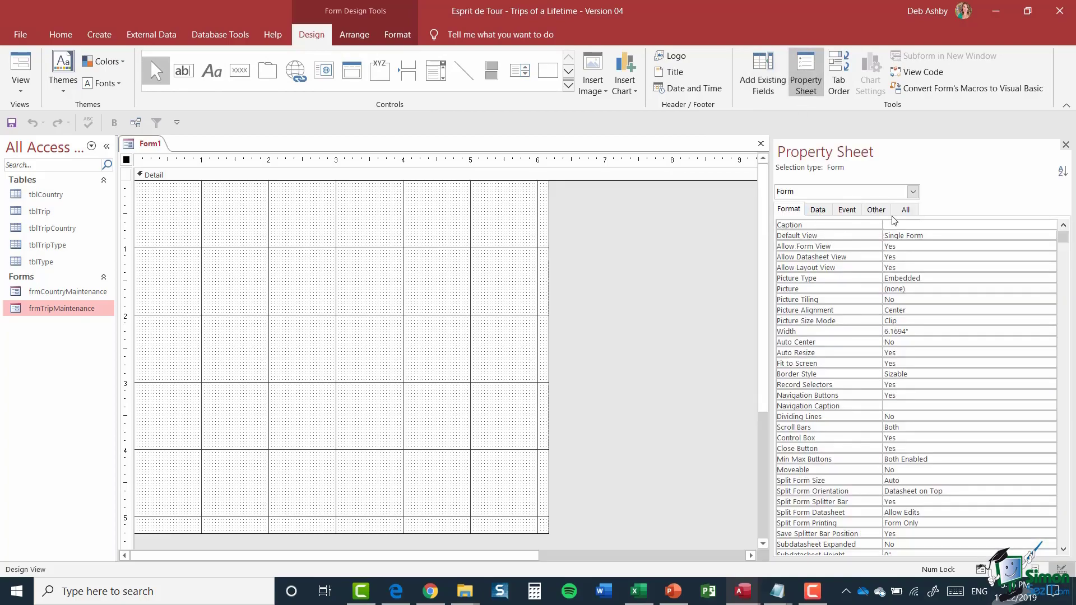
left_click(905, 210)
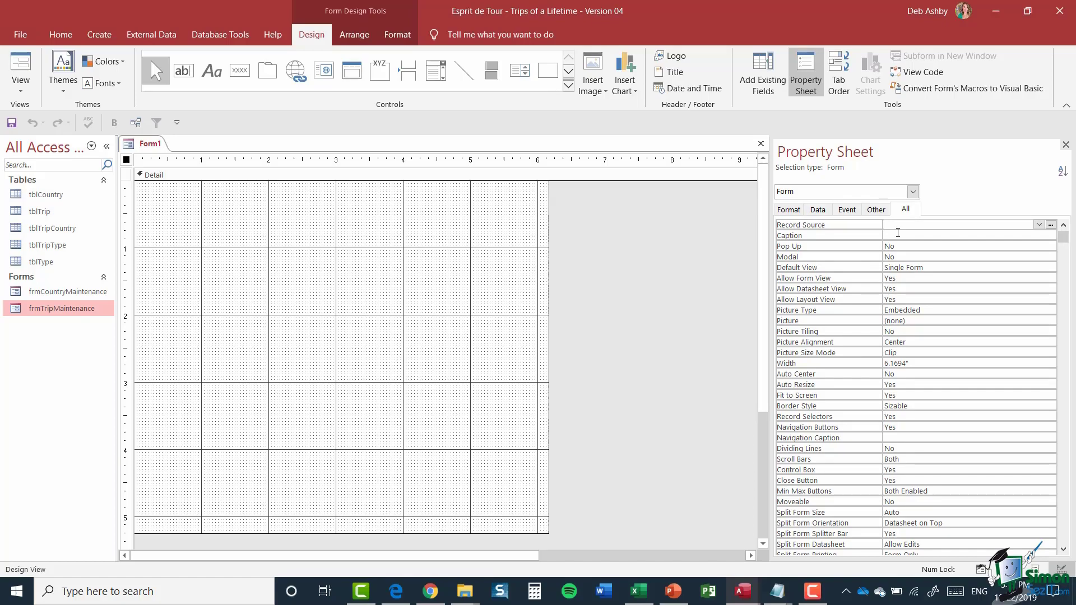
left_click(1038, 225)
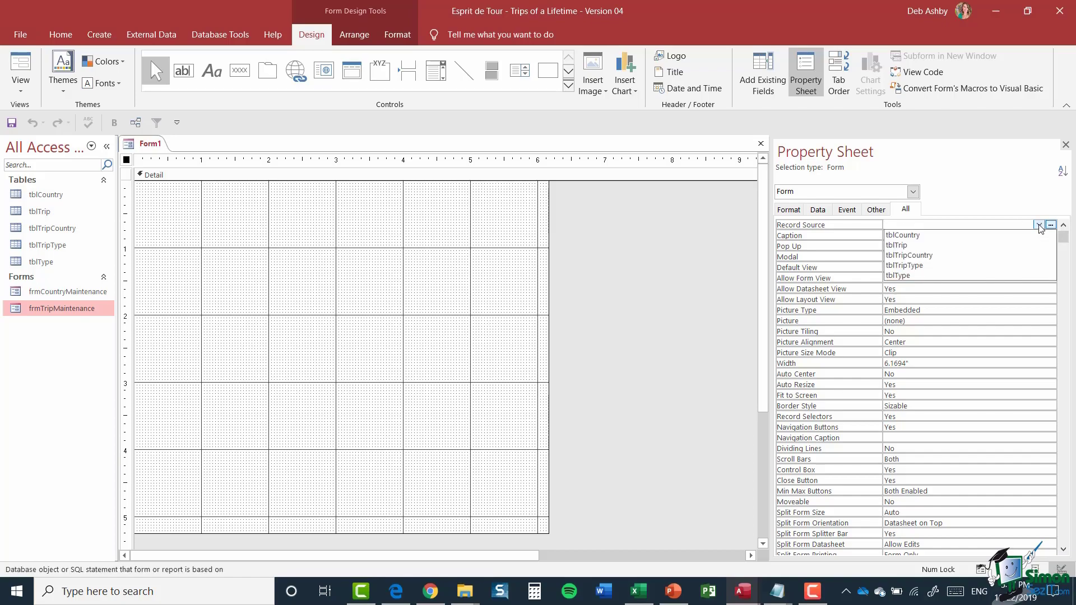
left_click(928, 246)
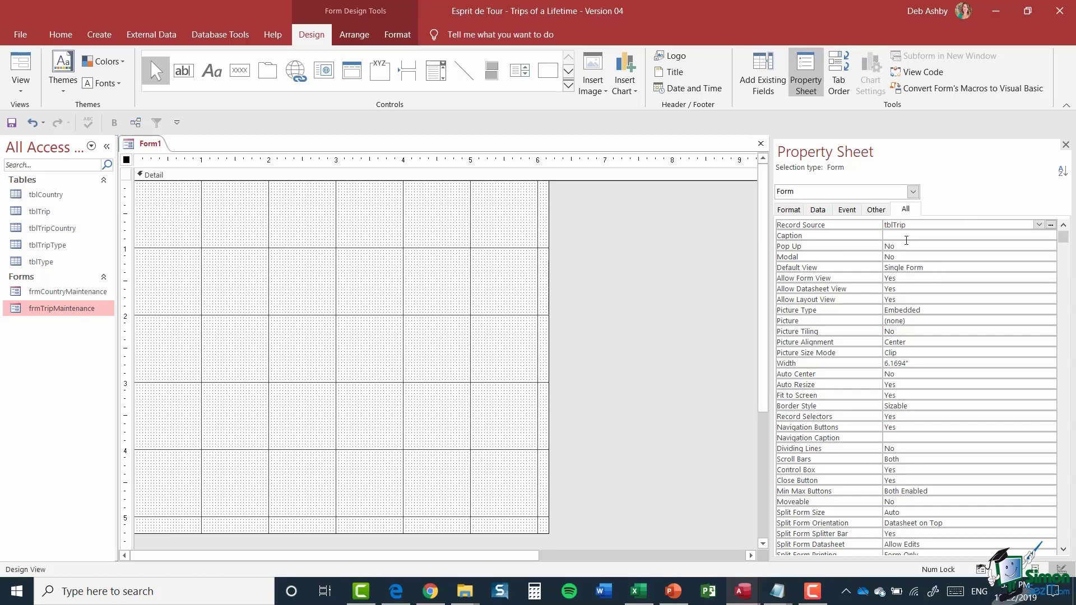
- Place the Code, TripName, ActivityLevel, DurationDays, PriceMinimum and PriceMaximum fields in one column down the form and show it in Form View
left_click(755, 72)
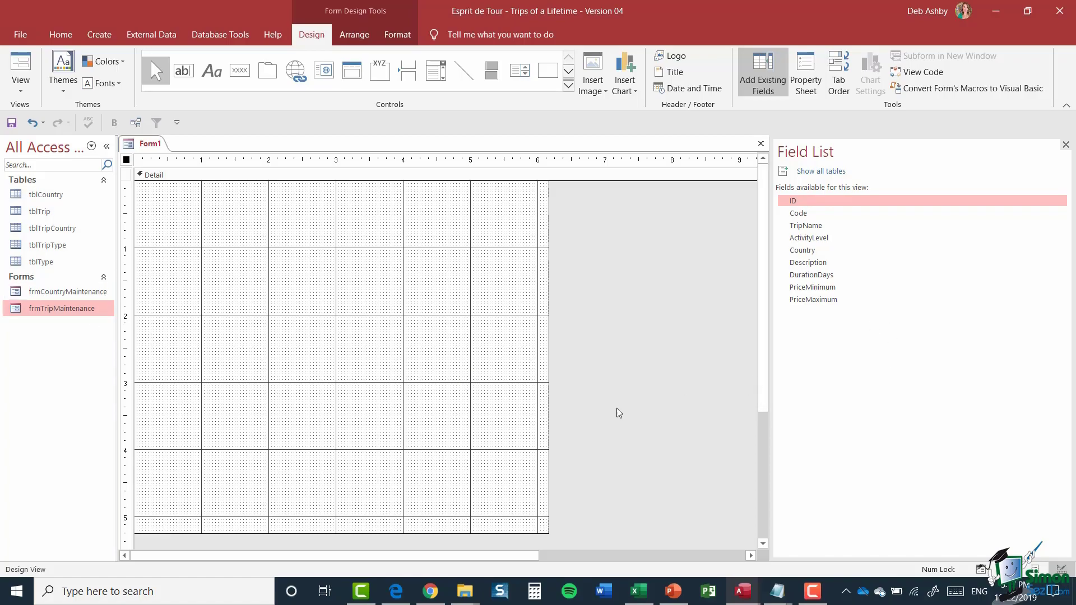
left_click_drag(808, 213, 187, 216)
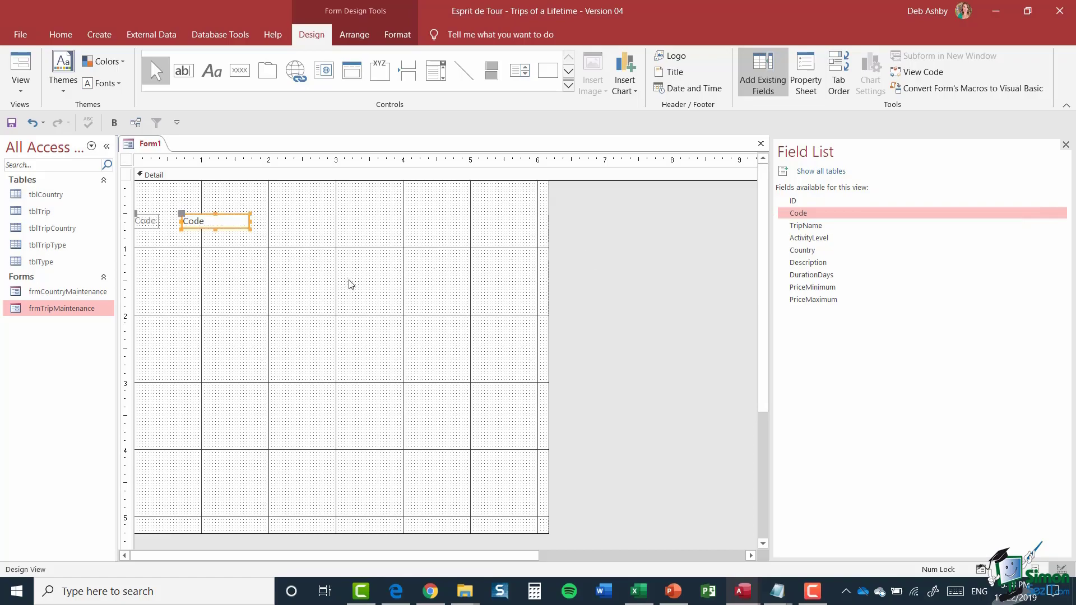
left_click_drag(806, 225, 188, 265)
left_click_drag(809, 238, 167, 312)
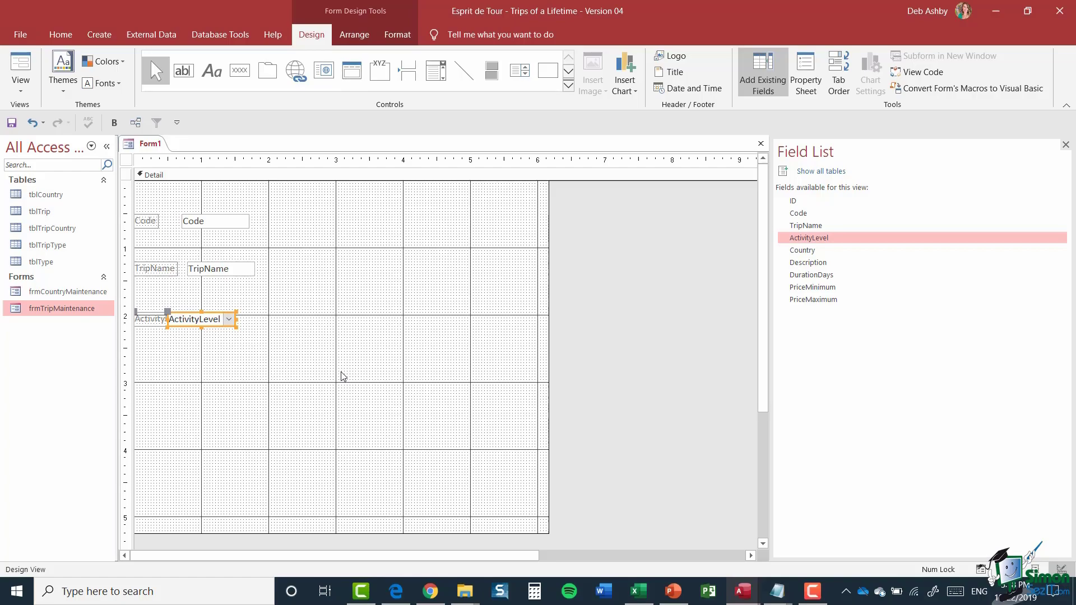
left_click_drag(819, 275, 194, 355)
left_click_drag(813, 288, 187, 466)
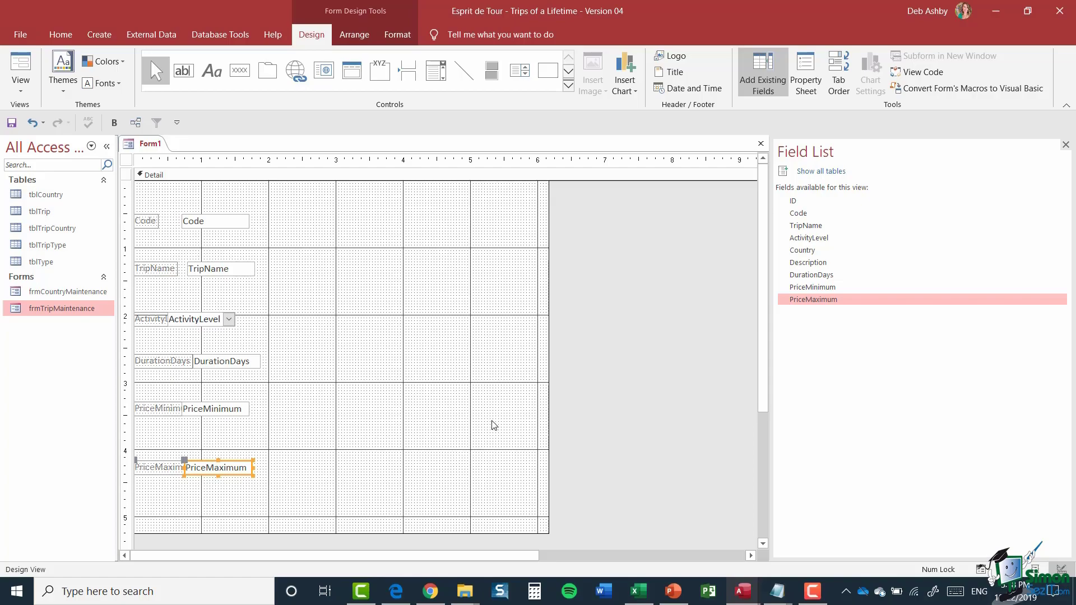
left_click(24, 88)
left_click(35, 116)
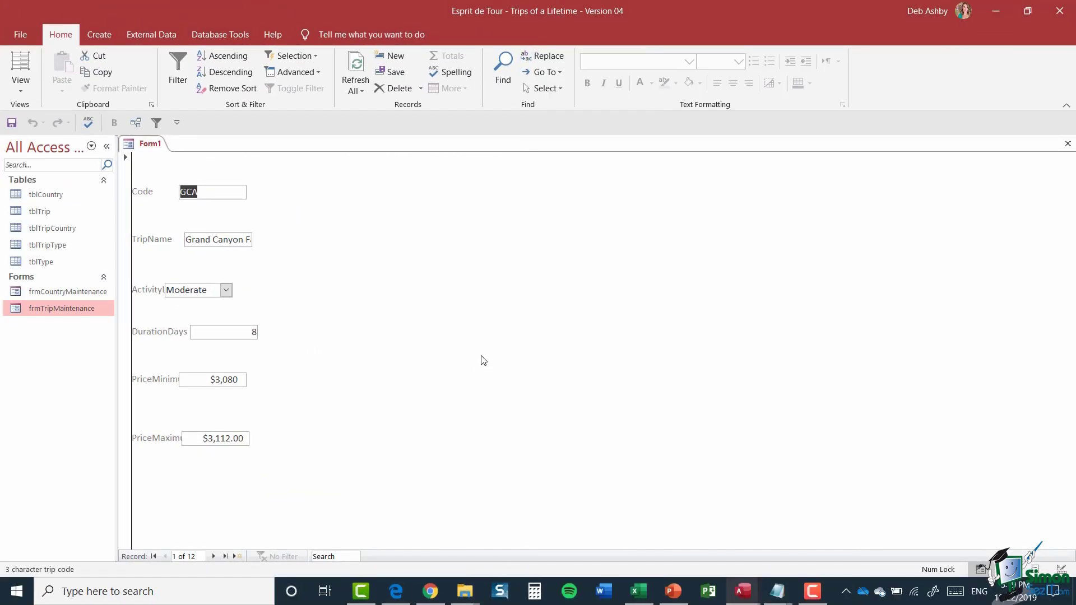
- Close the new form and save it under the name frmTripDesign
left_click(1068, 143)
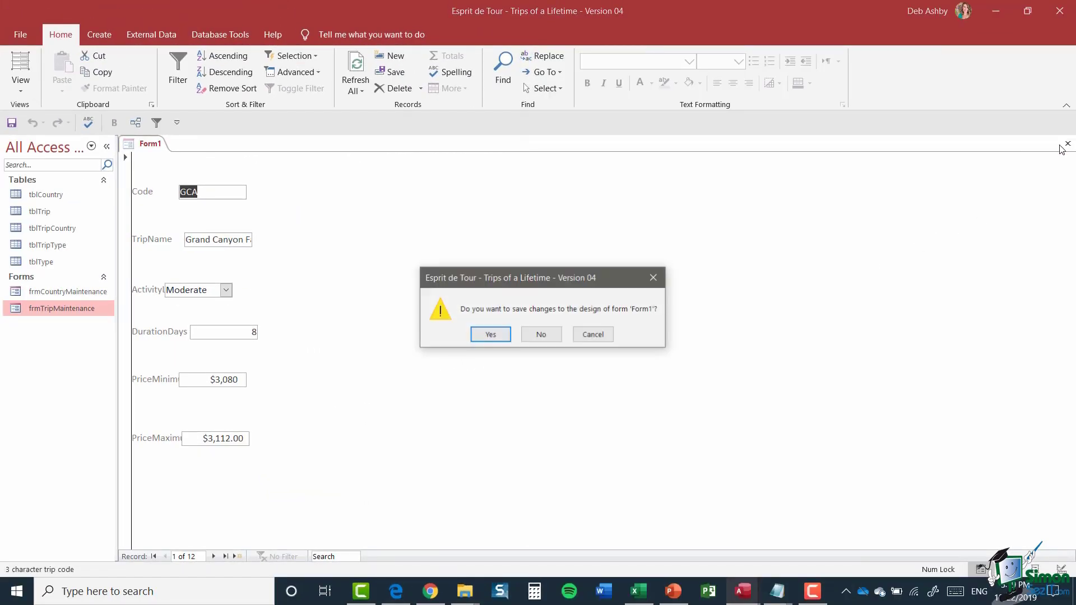
left_click(498, 335)
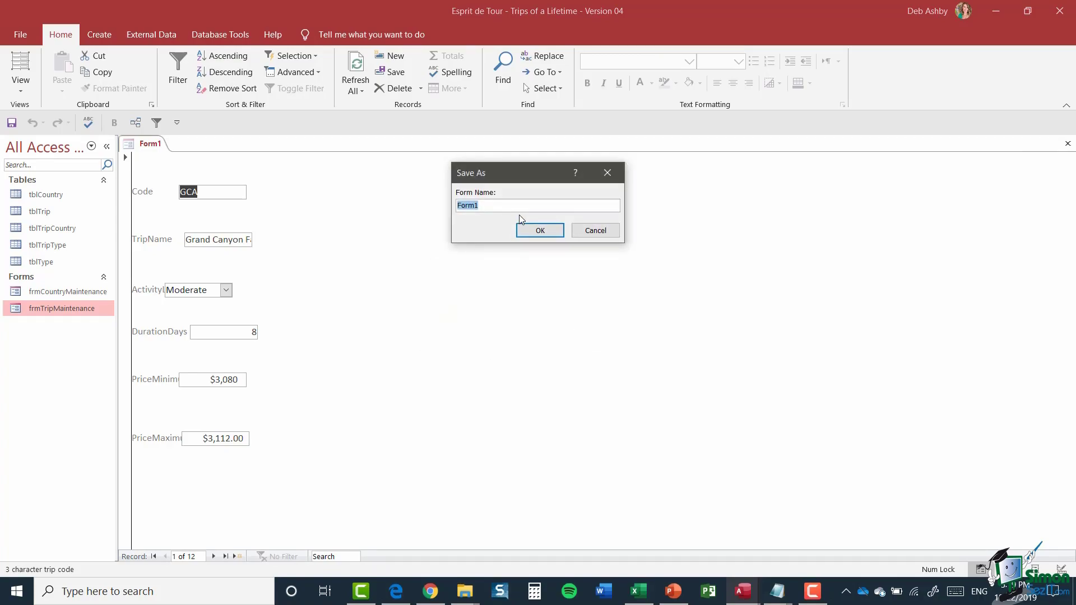
type("ffr")
key("BackSpace")
key("BackSpace")
type("rmTripDesign")
left_click(547, 231)
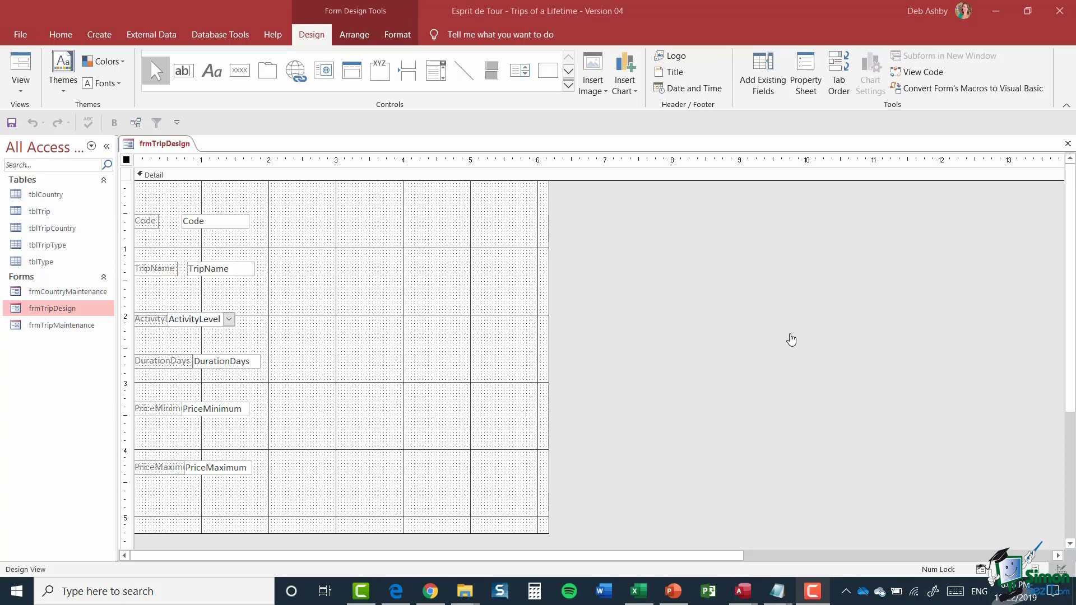
- Add the ID field above Code and the Description field beside the column, and close the field list
left_click(762, 71)
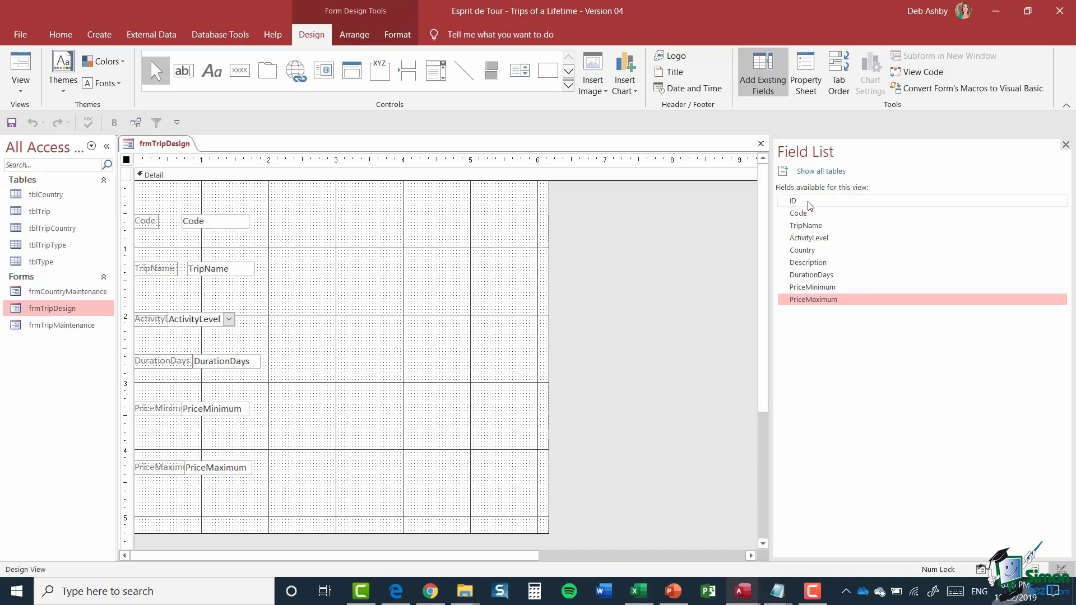
left_click_drag(809, 207, 191, 206)
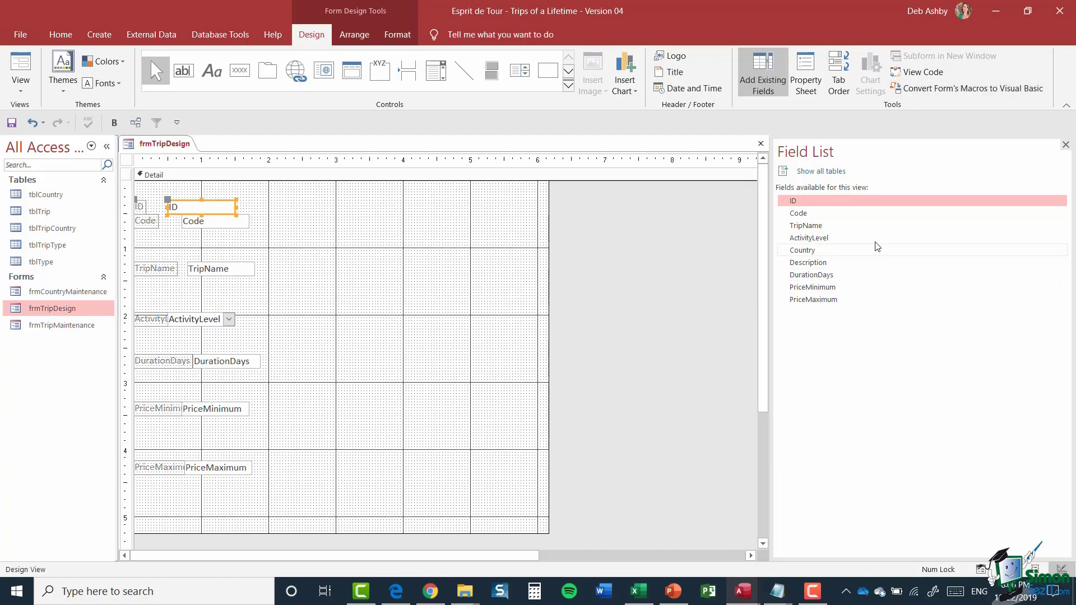
left_click_drag(841, 263, 316, 241)
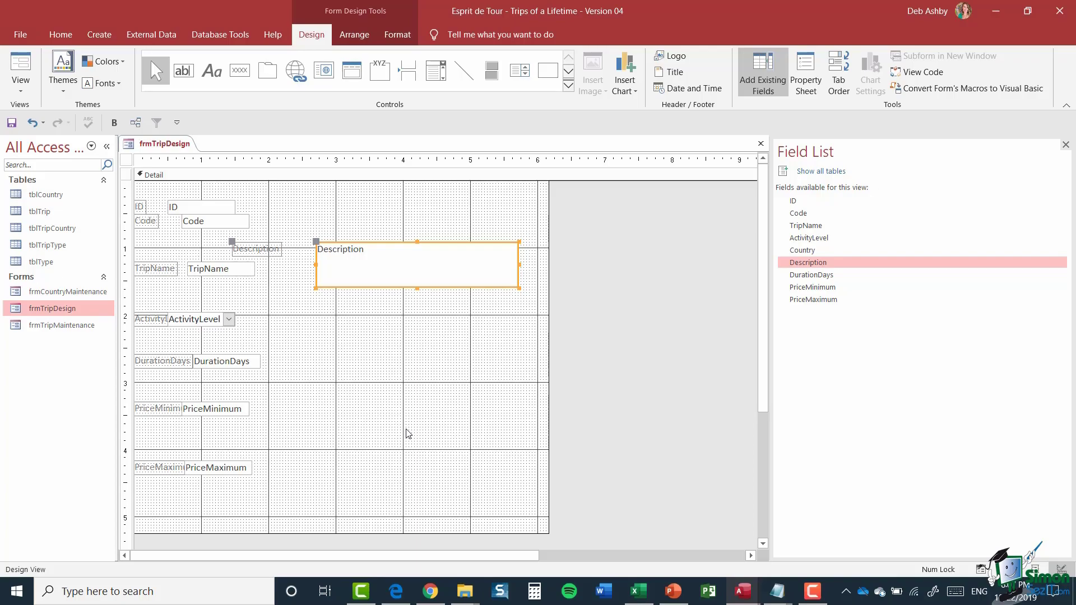
left_click(1065, 146)
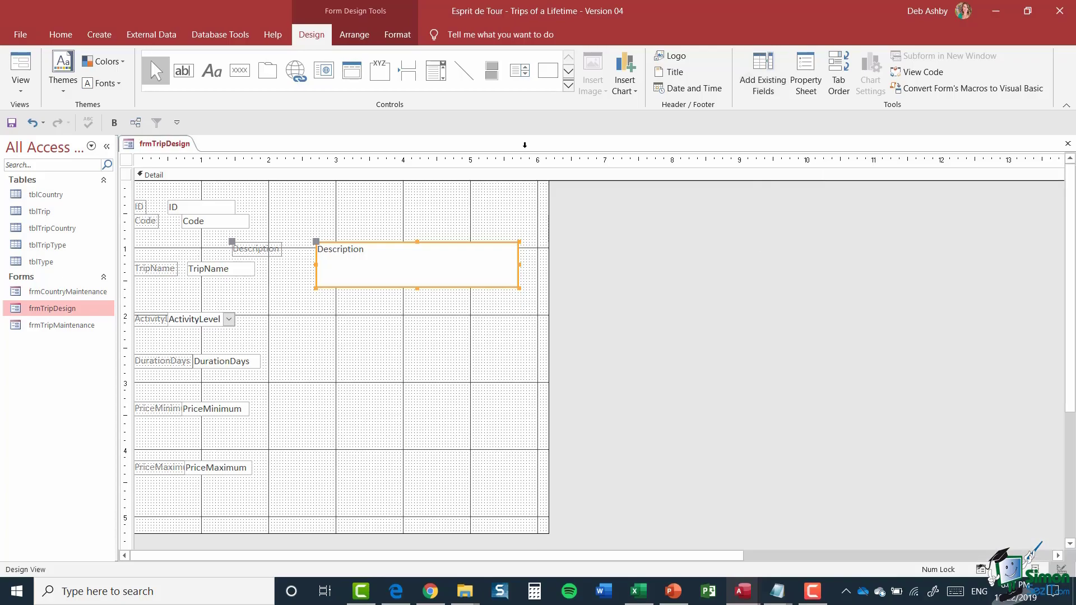
- Show the property sheet, check how the field contents fit in Form View, and return to Design View
left_click(804, 78)
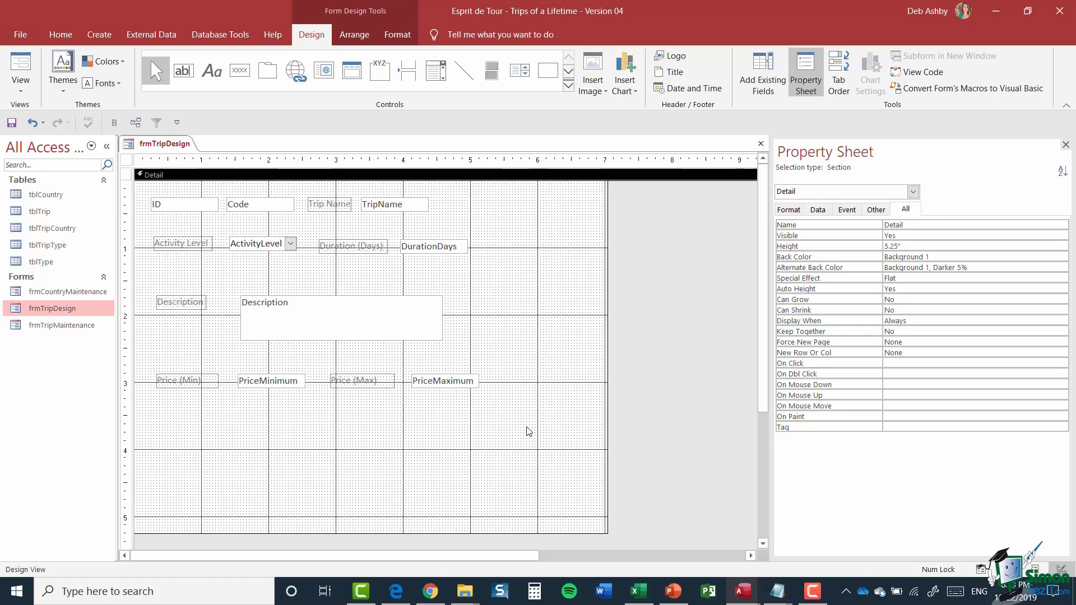
right_click(169, 145)
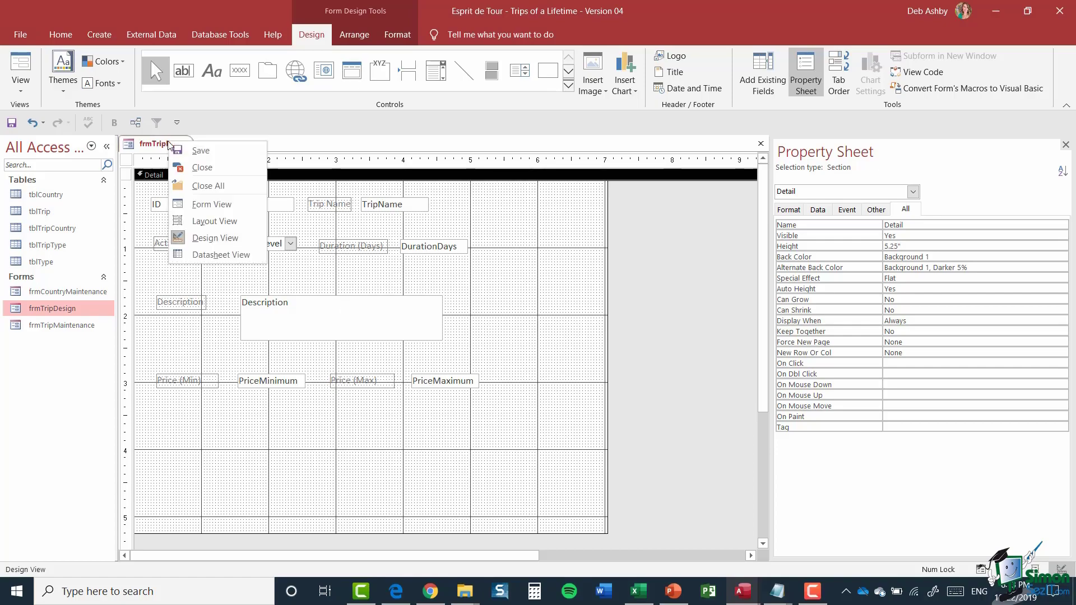
left_click(207, 210)
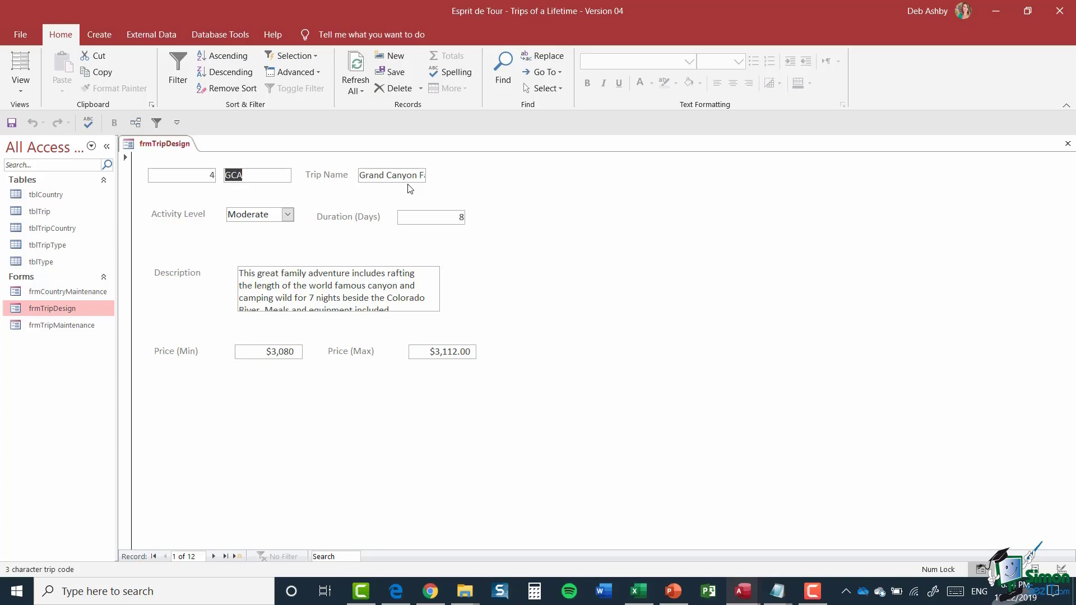
right_click(166, 145)
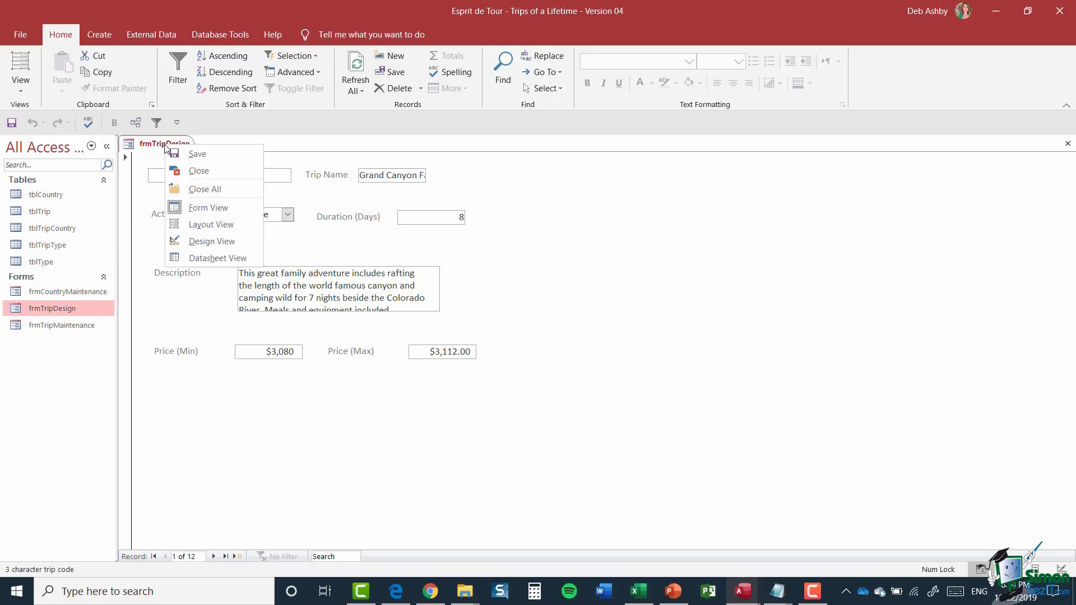
left_click(207, 242)
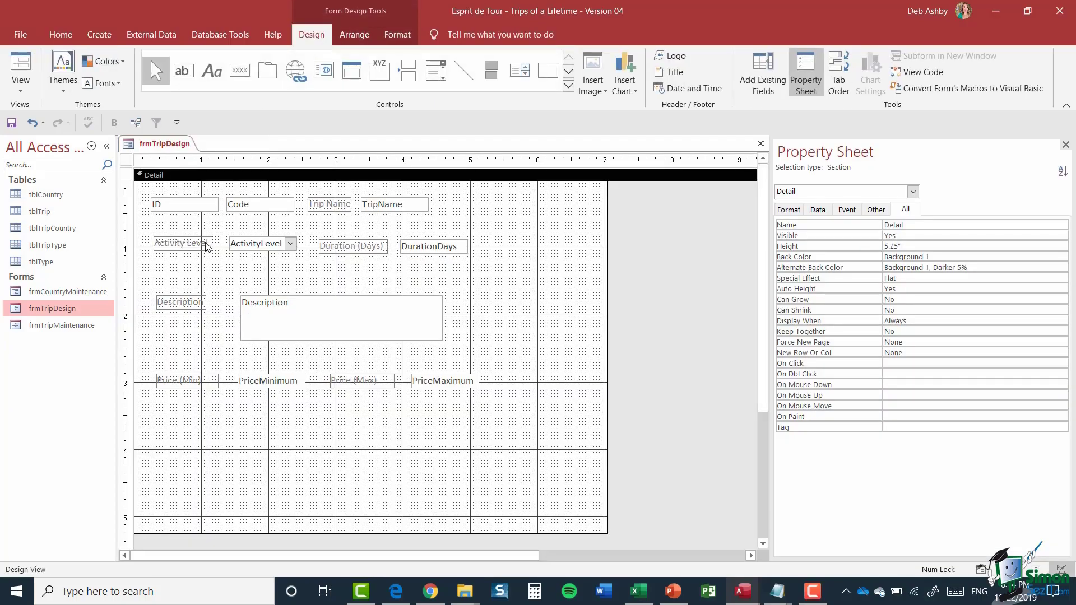
- Narrow the ID text box to about 0.625 inch and Code to about 0.67 inch, and widen TripName to about 1.83 inches
left_click(204, 209)
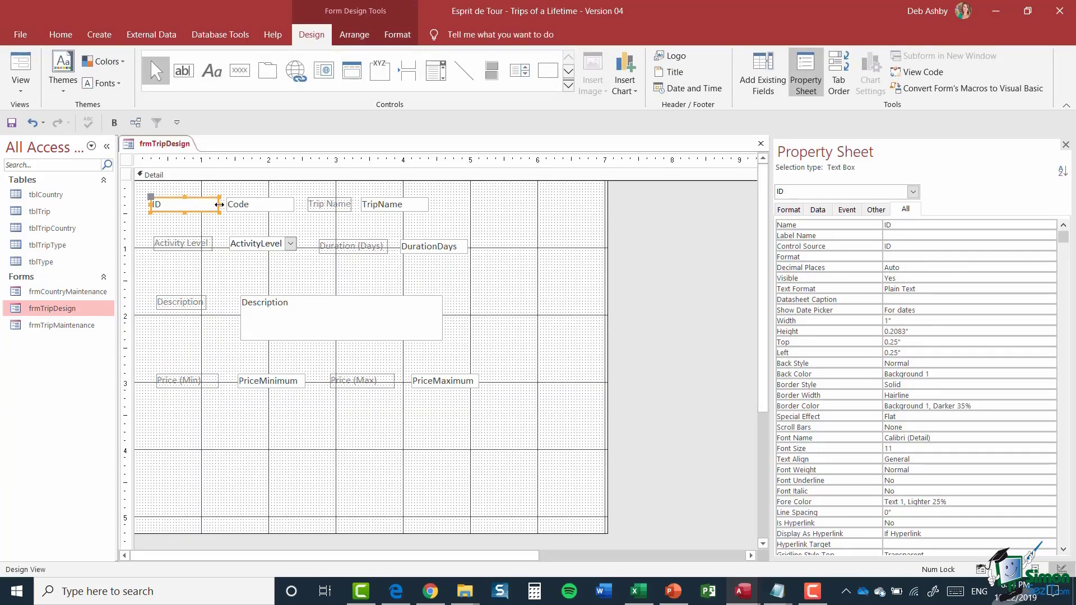
left_click_drag(219, 204, 193, 207)
left_click(245, 208)
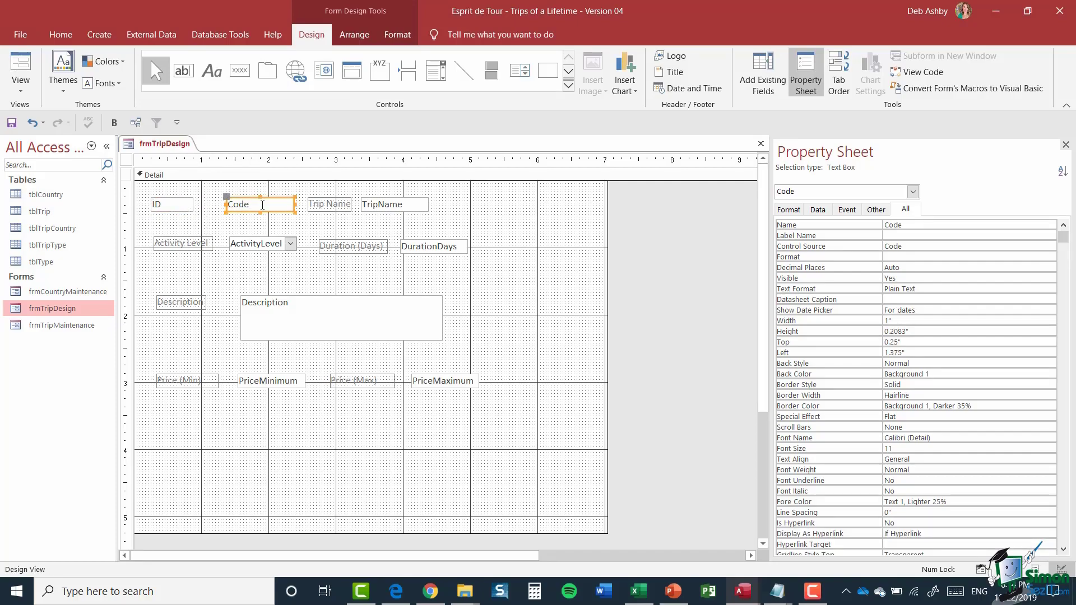
left_click_drag(294, 205, 271, 205)
left_click(404, 205)
left_click_drag(430, 208, 483, 201)
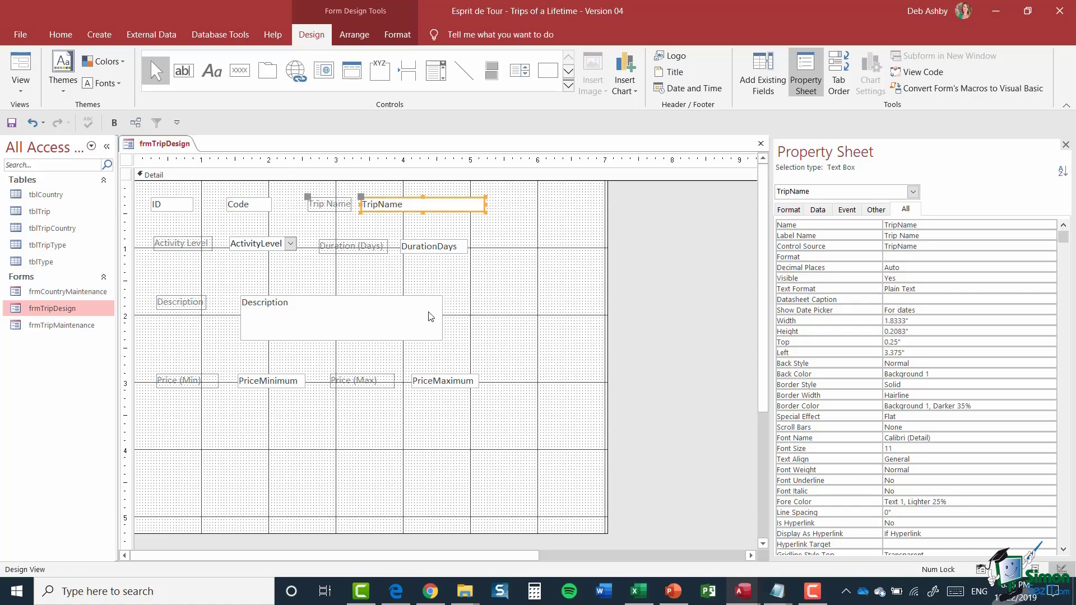
- Widen the Description text box to about 3.5 inches
left_click(419, 328)
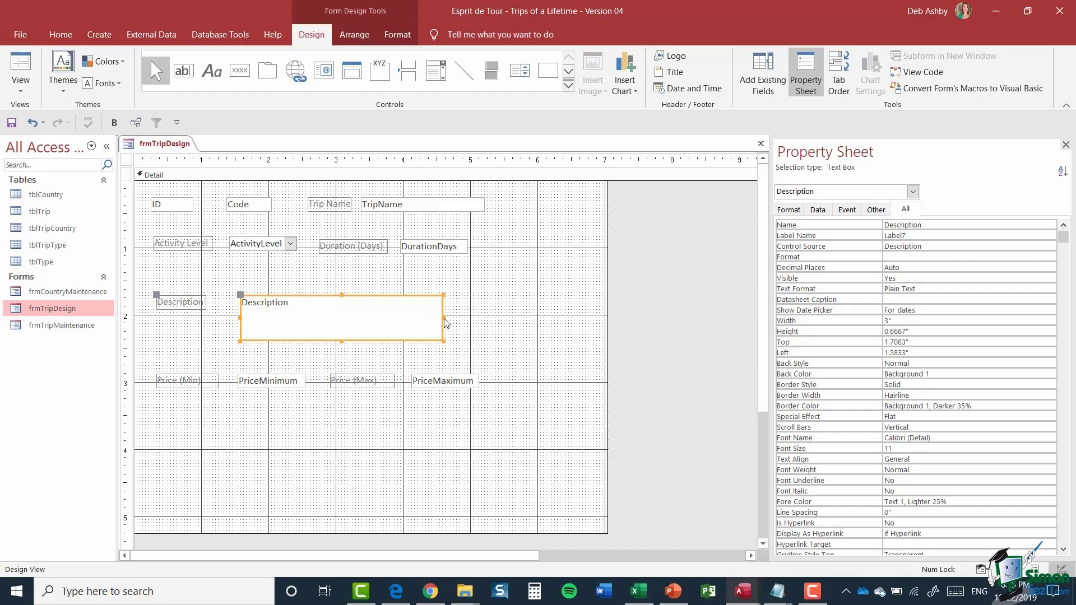
left_click_drag(445, 319, 479, 319)
left_click(515, 343)
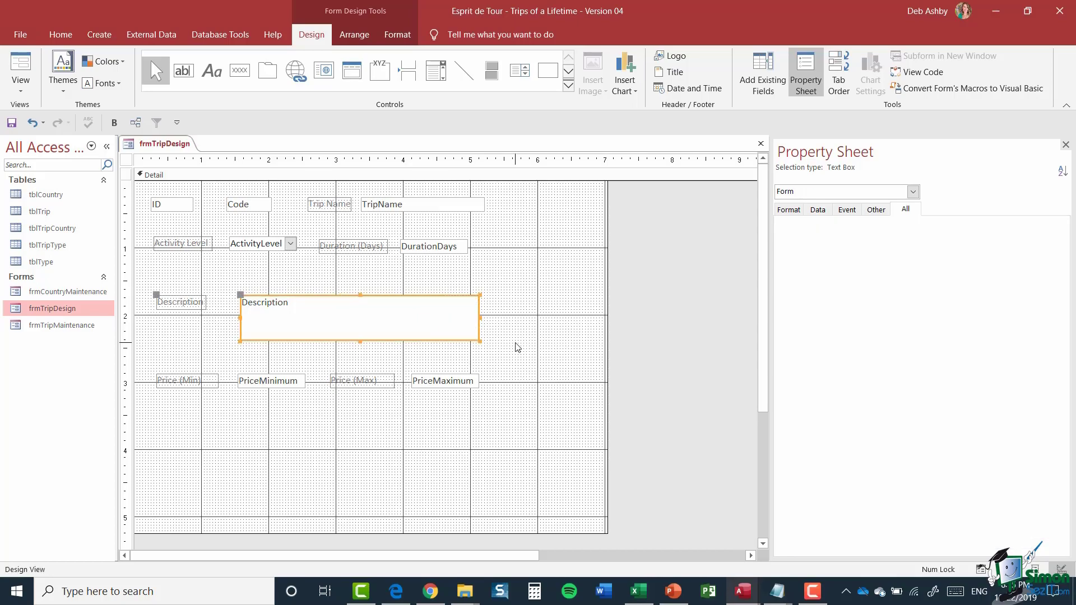
- Check the resized text boxes in Form View and return to Design View
right_click(171, 144)
left_click(214, 206)
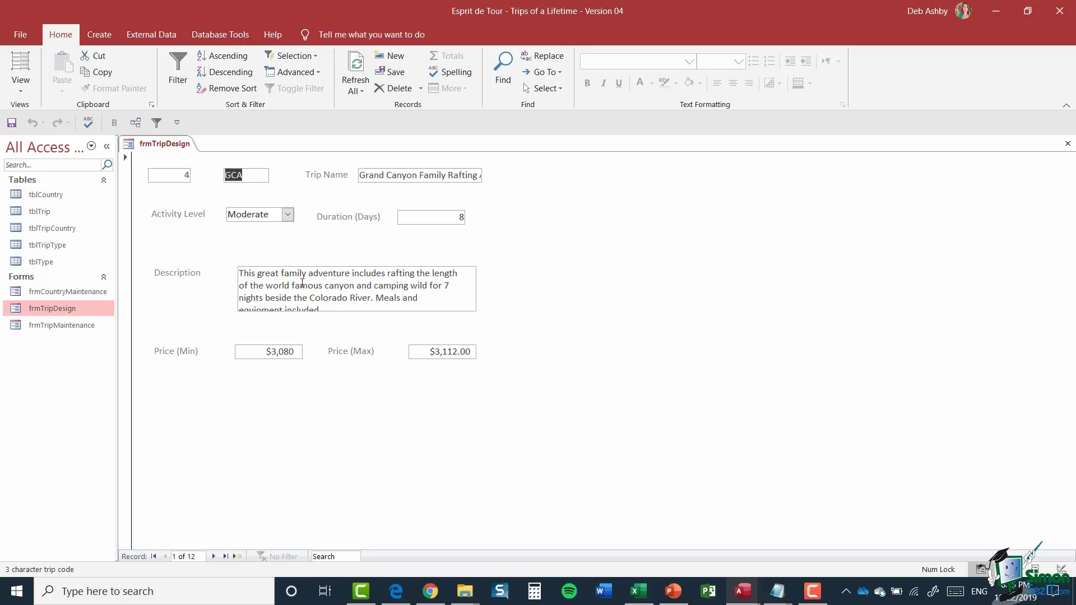
right_click(169, 144)
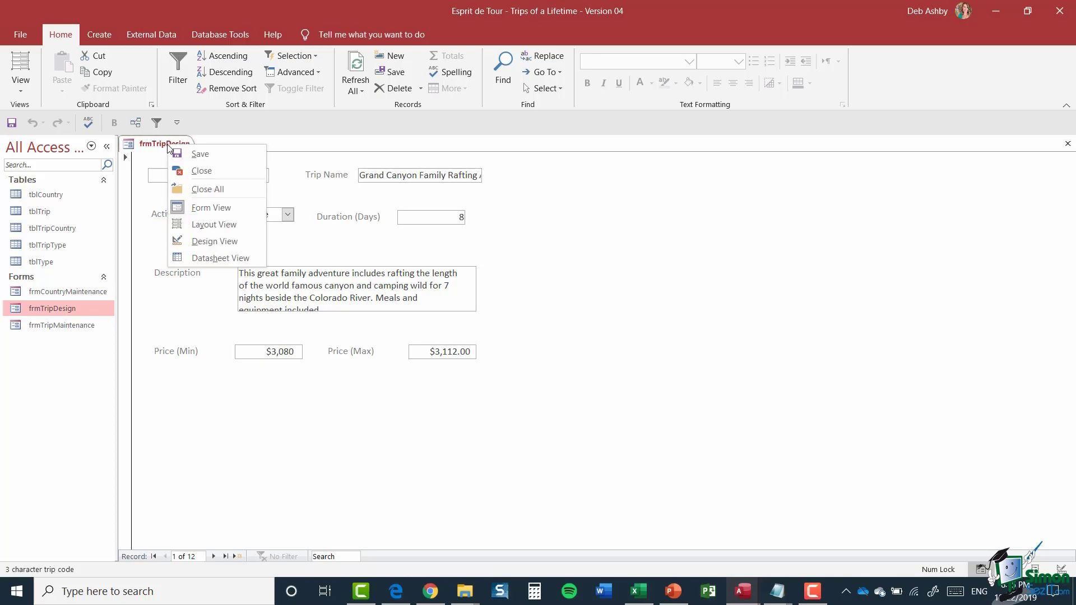
left_click(207, 241)
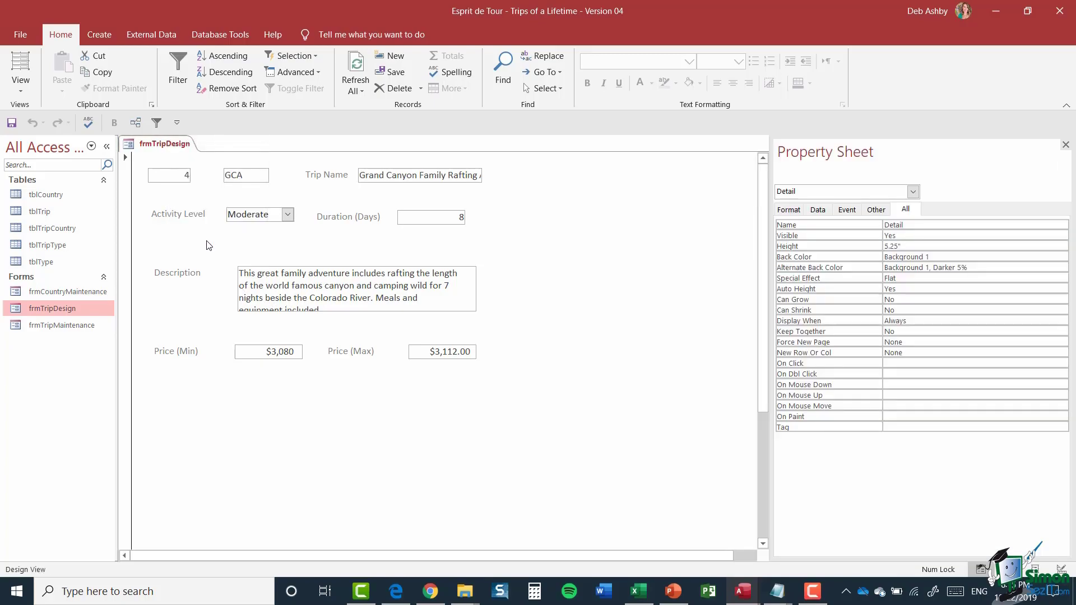
- Narrow the ID text box further and reduce the Code text box to about 0.54 inch wide
left_click(191, 205)
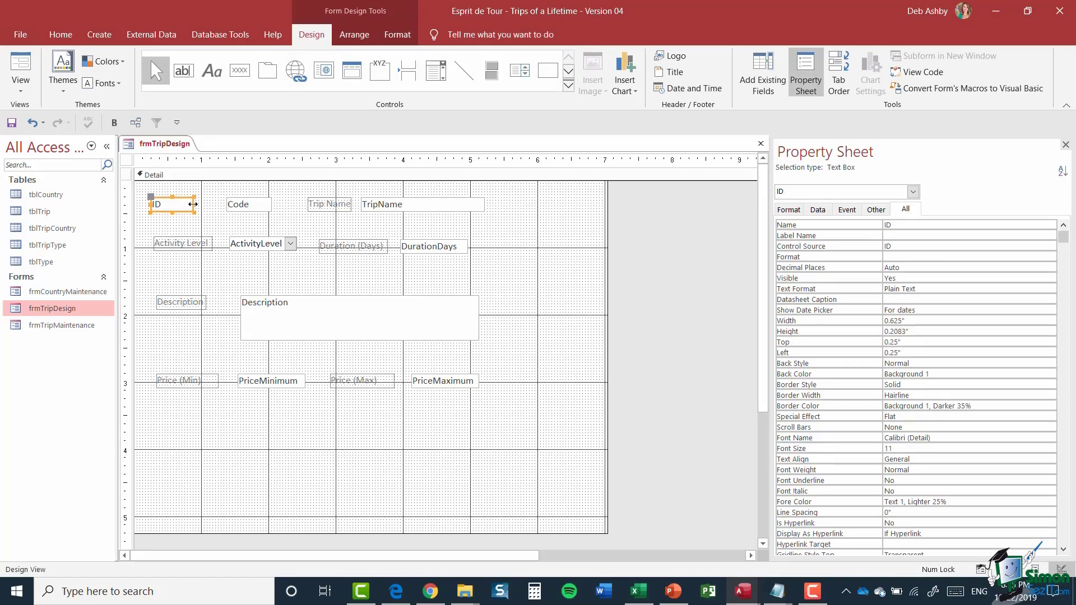
left_click_drag(186, 205, 183, 204)
left_click(262, 204, "shift")
left_click(262, 203)
left_click(262, 204)
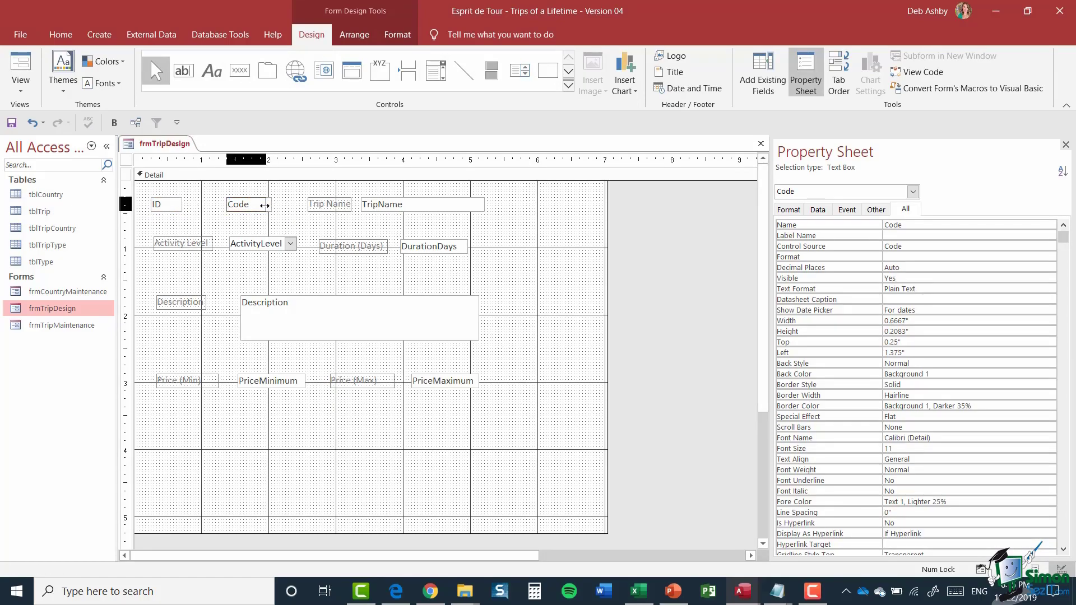
left_click_drag(263, 205, 263, 205)
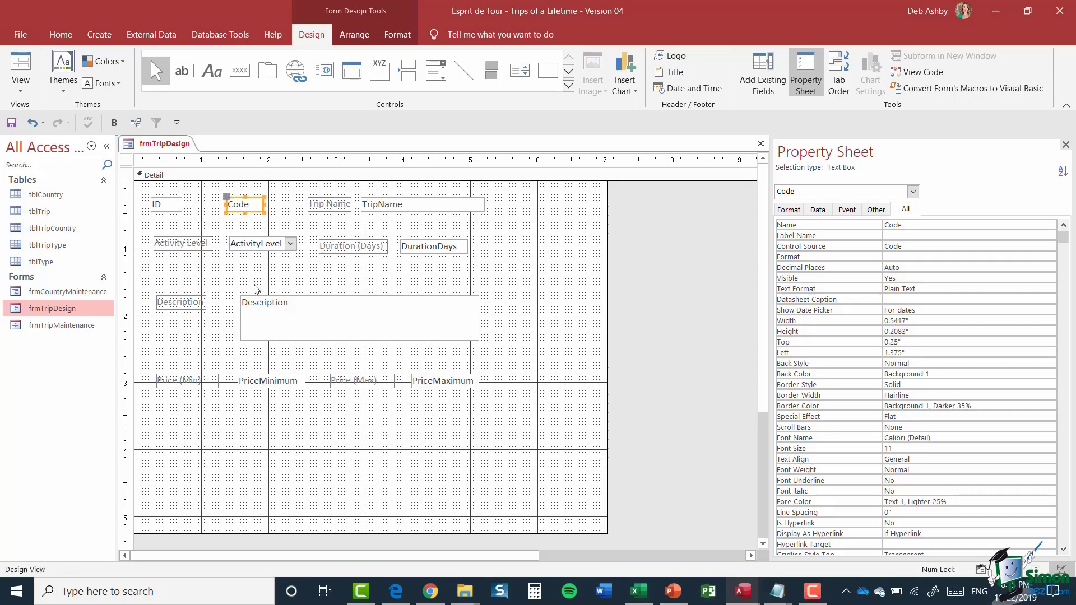
- Narrow the DurationDays text box slightly and increase the Description text box height to about 0.875 inch
left_click(443, 246)
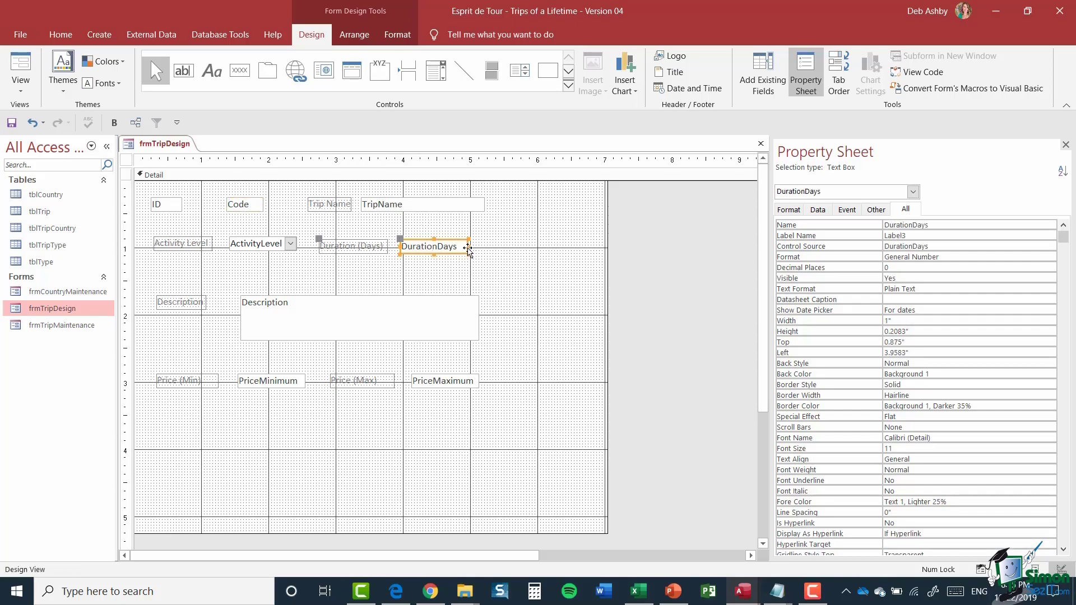
left_click_drag(468, 248, 458, 247)
left_click(381, 332)
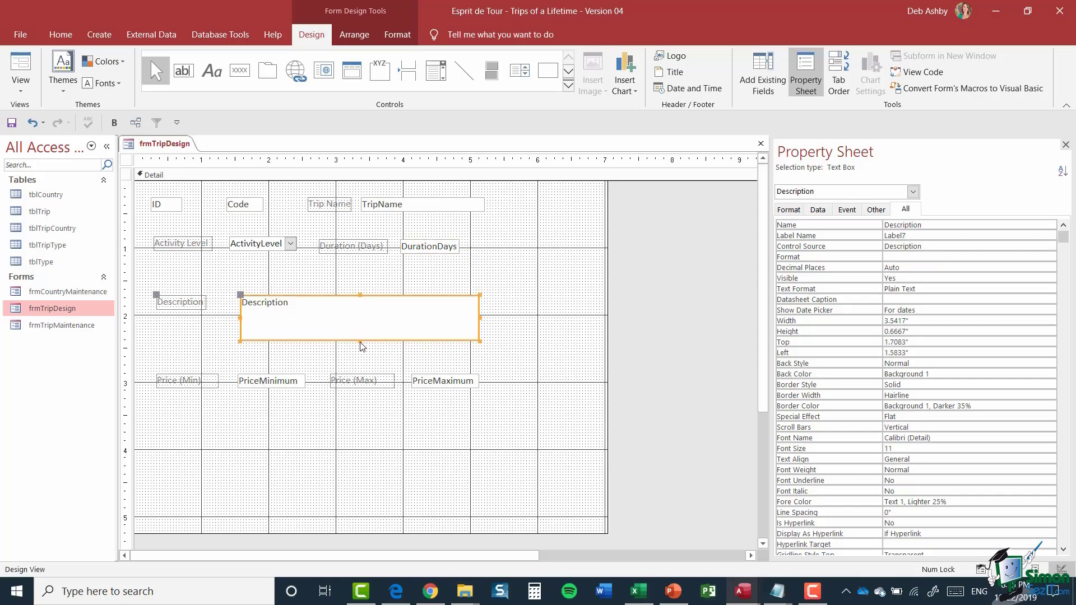
left_click_drag(360, 341, 360, 354)
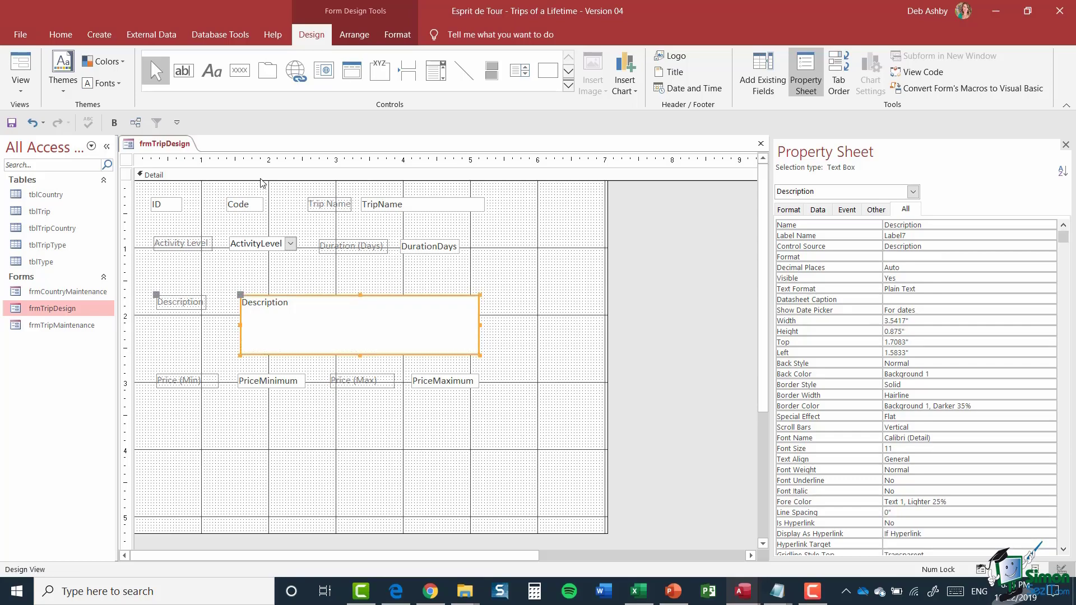
- Check the resized controls in Form View and return to Design View
right_click(180, 146)
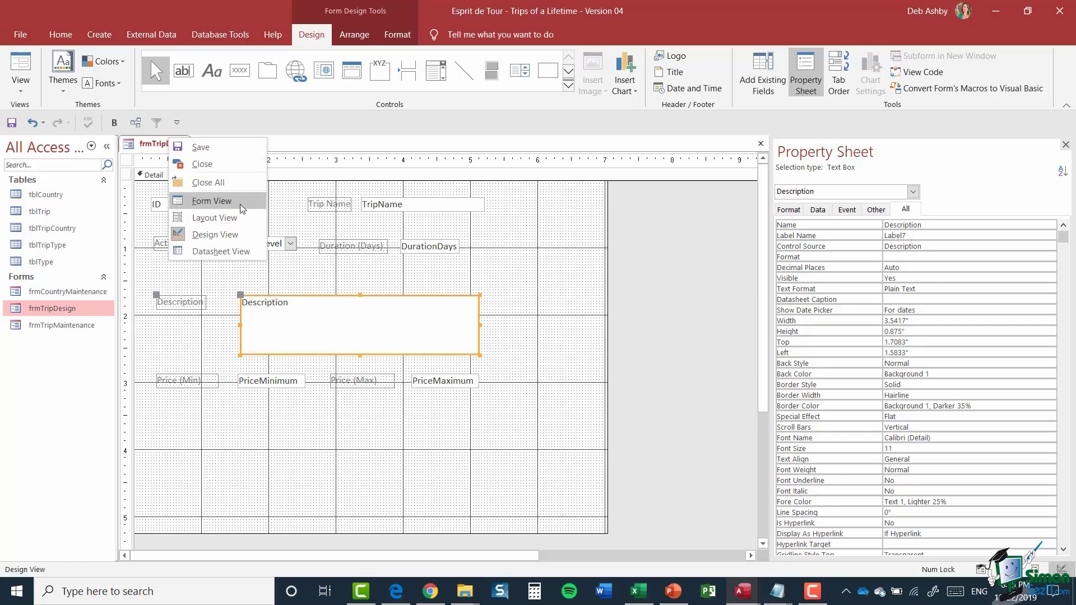
left_click(213, 199)
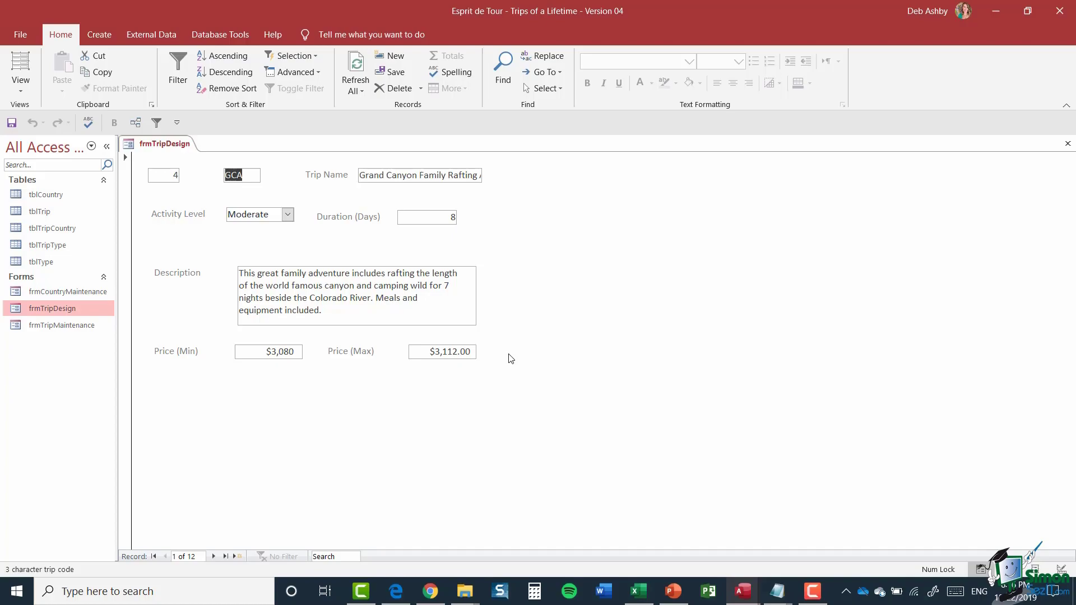
right_click(167, 145)
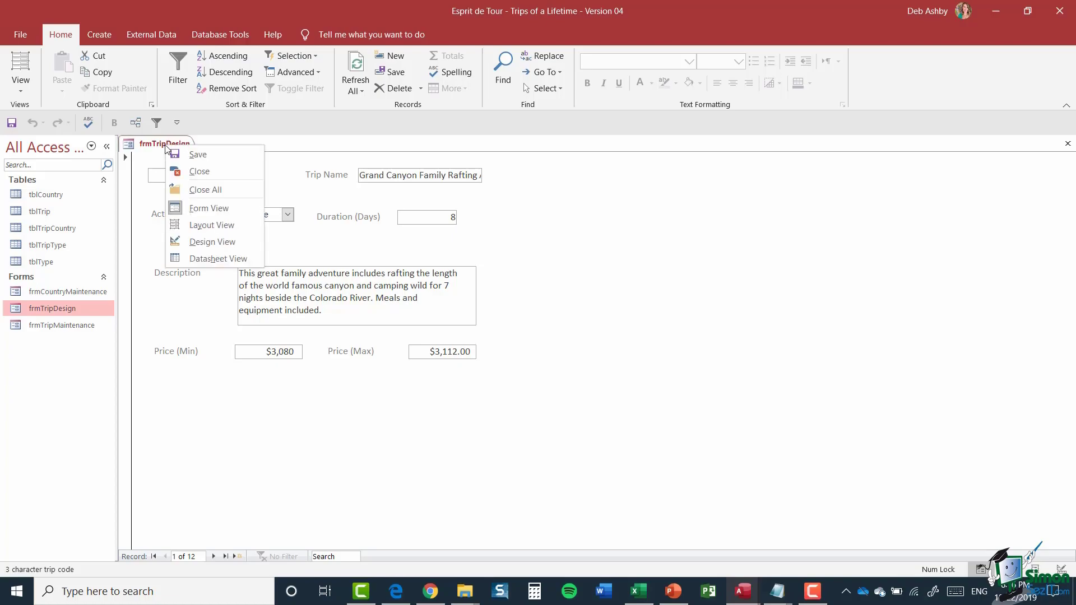
left_click(192, 243)
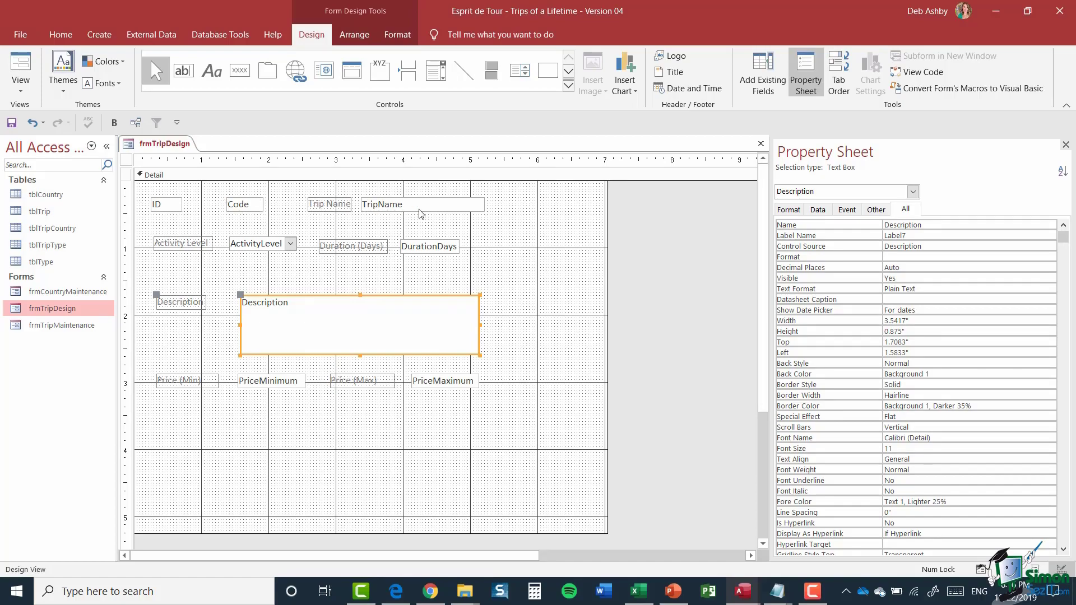
- Align the ID and Code text boxes, the Trip Name label and the TripName text box along their top edges
left_click(162, 207)
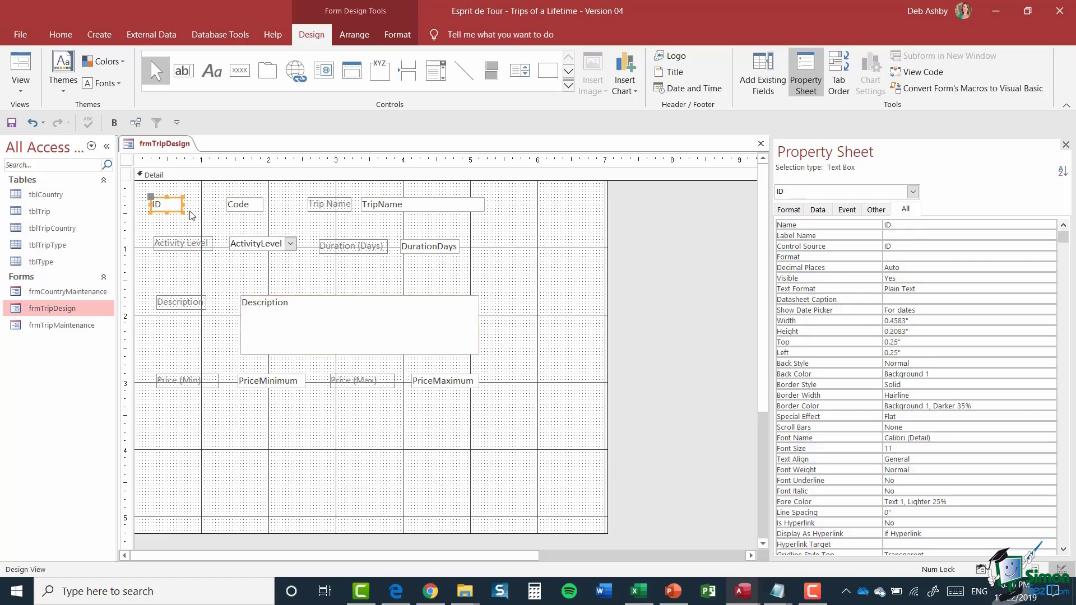
left_click(245, 207, "shift")
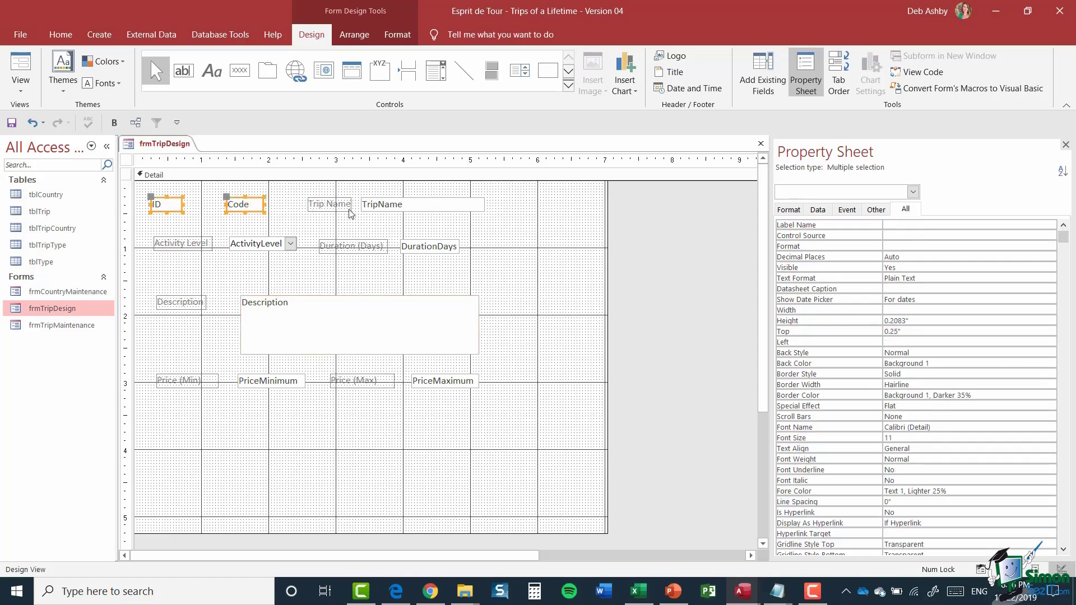
left_click(338, 209, "shift")
left_click(407, 211, "shift")
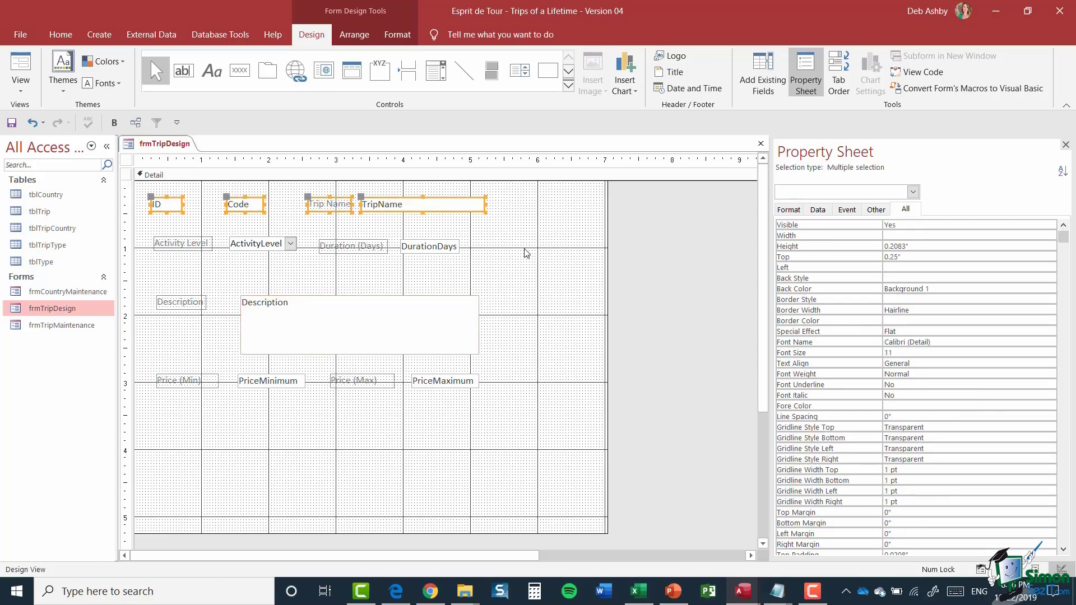
left_click(349, 37)
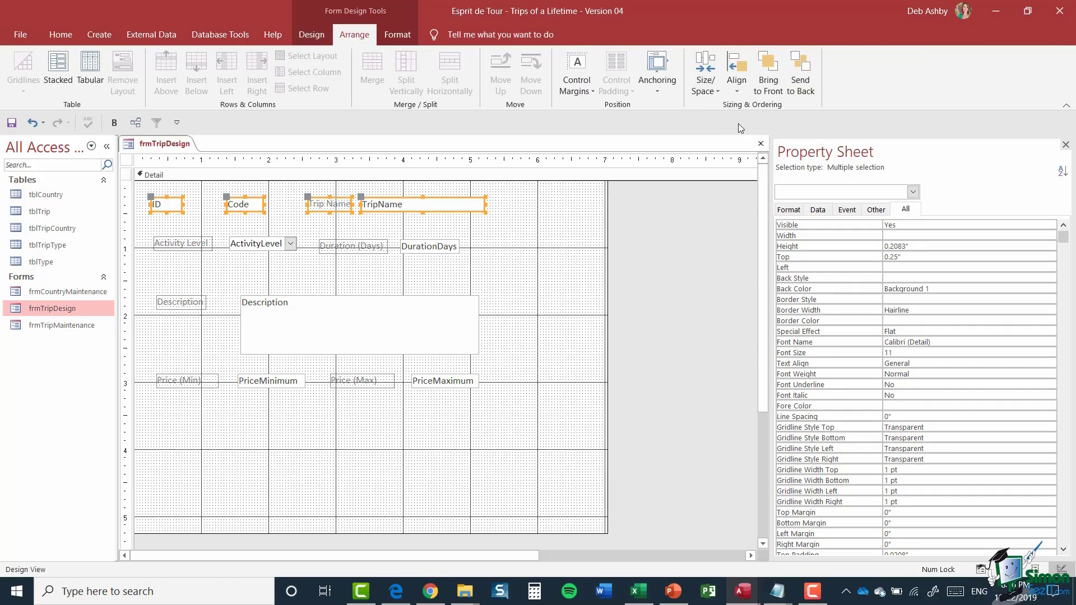
left_click(737, 81)
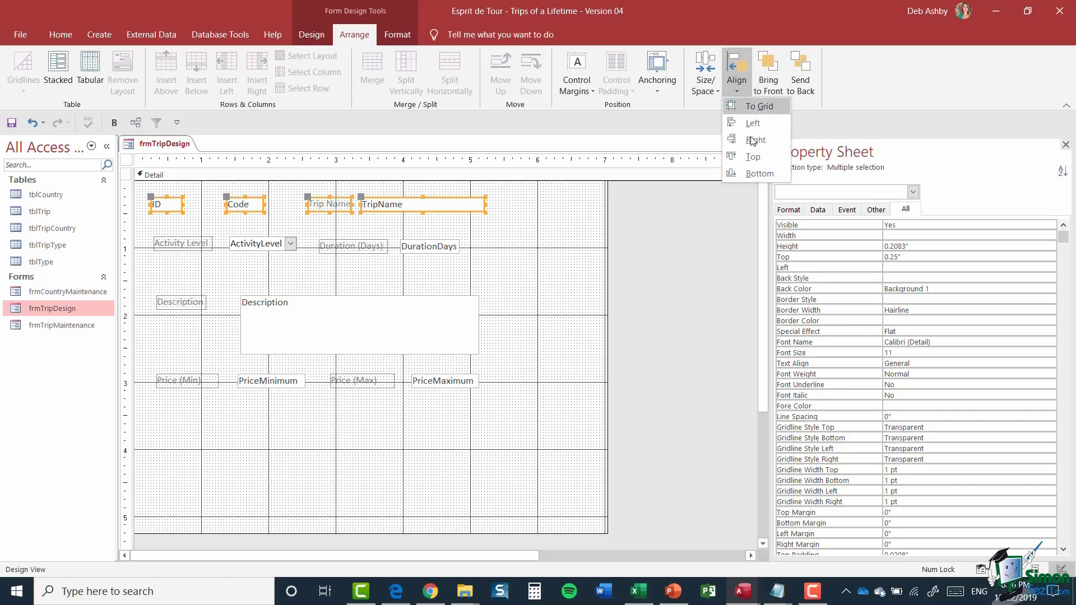
left_click(753, 162)
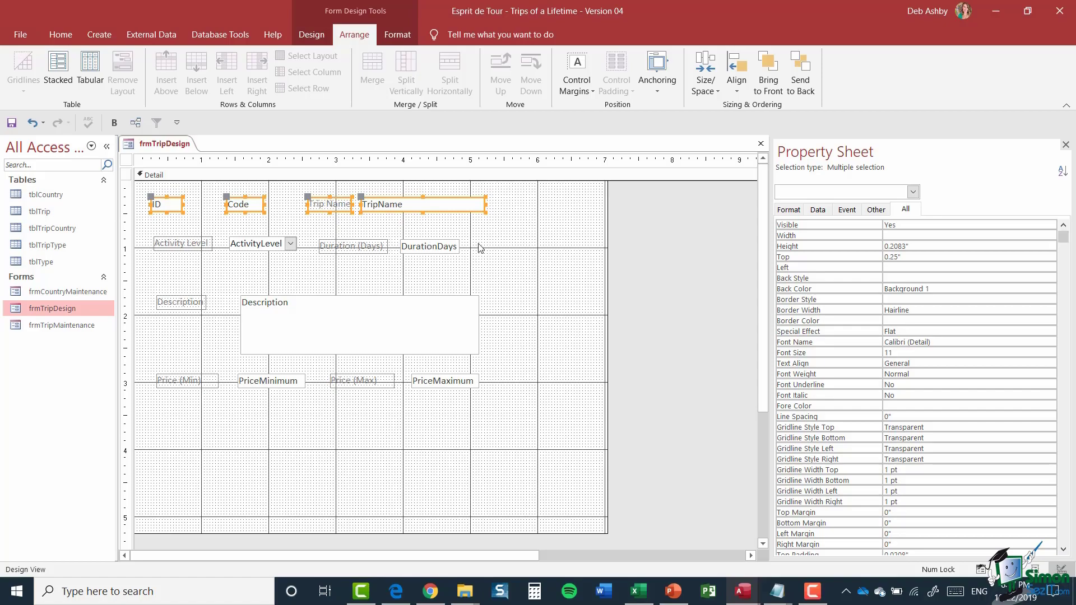
left_click(532, 242)
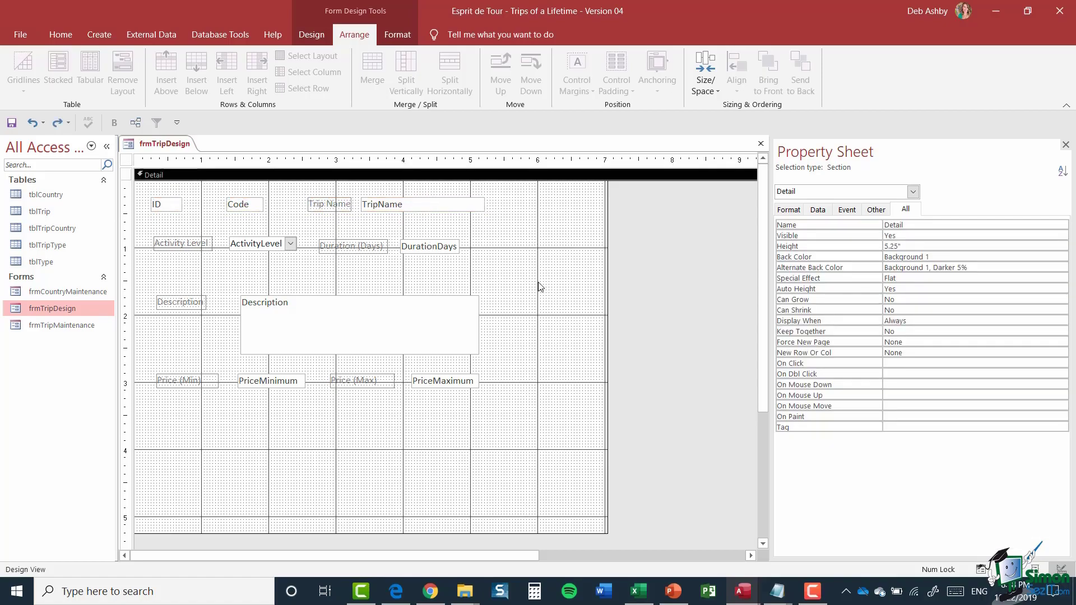
- Right-align the TripName, DurationDays, Description and PriceMaximum text boxes together with their labels
left_click(328, 206)
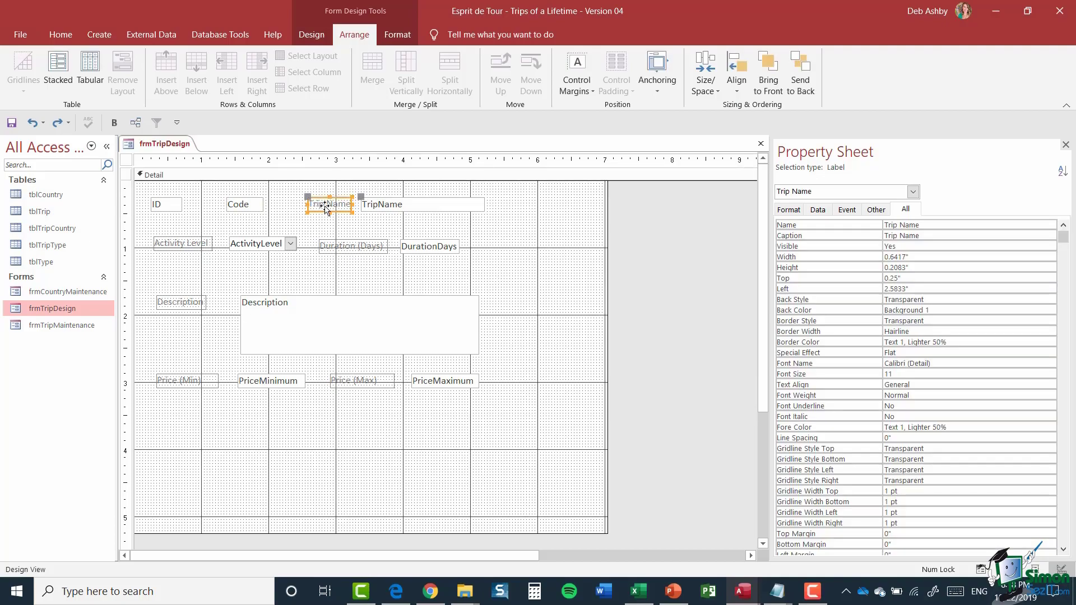
left_click(400, 207, "shift")
left_click(370, 247, "shift")
left_click(421, 251, "shift")
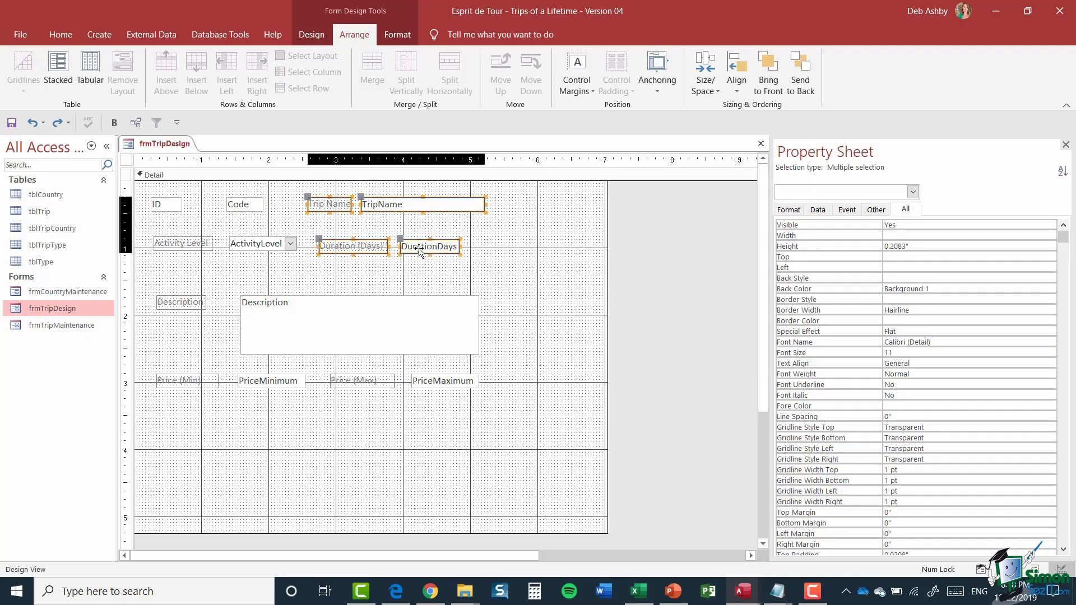
left_click(156, 305, "shift")
left_click(250, 325, "shift")
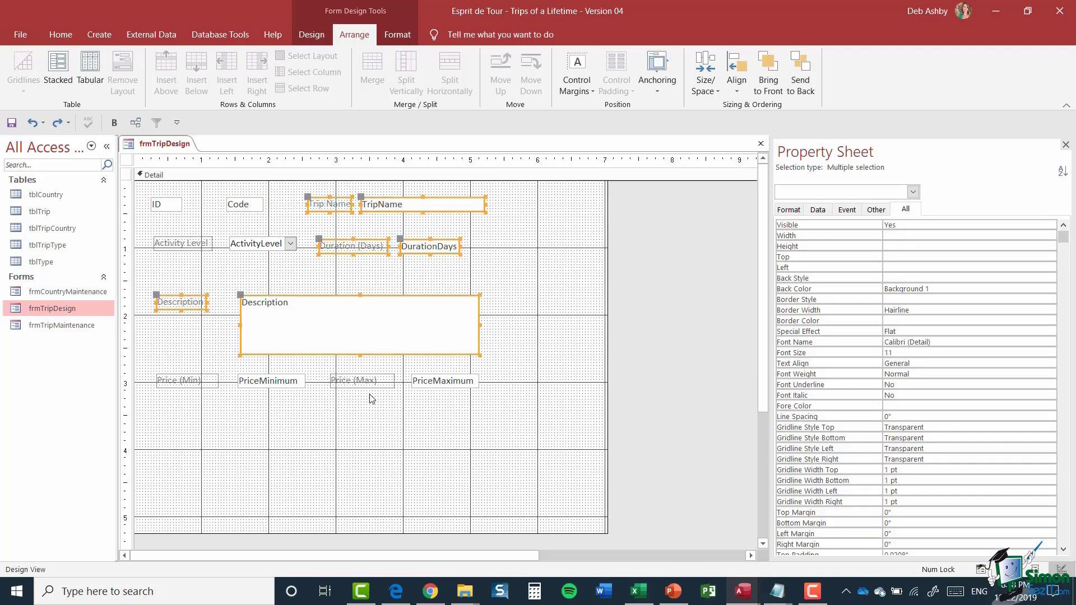
left_click(370, 385, "shift")
left_click(456, 385, "shift")
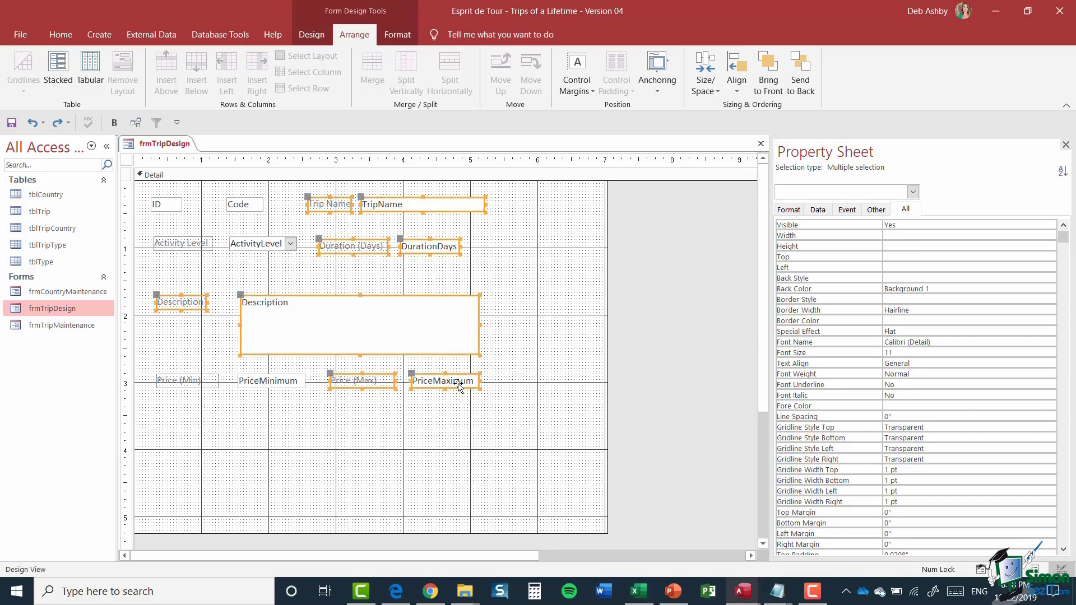
left_click(737, 81)
left_click(754, 147)
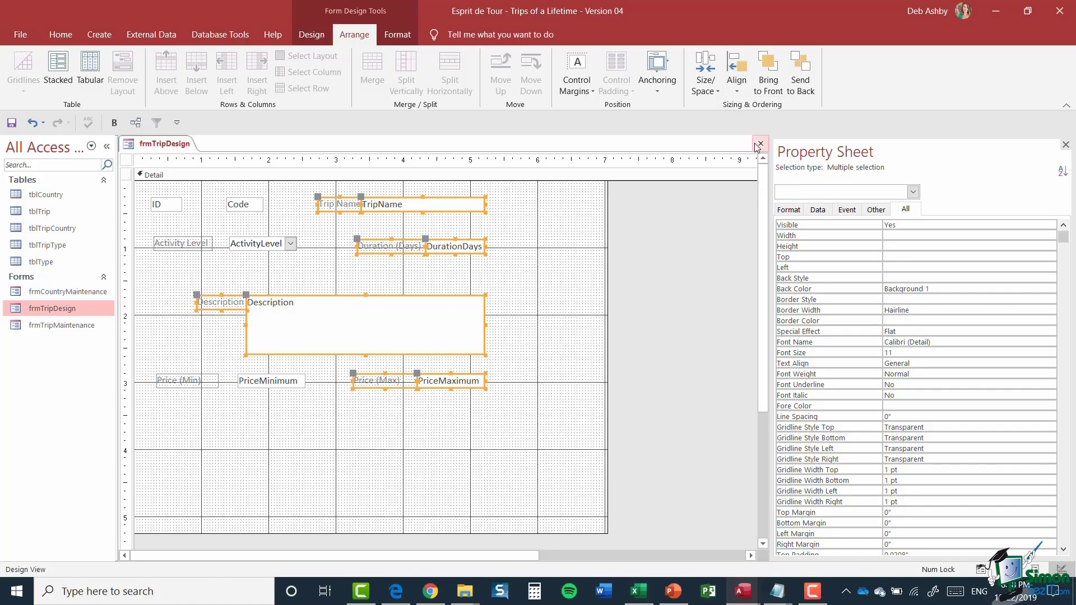
left_click(543, 317)
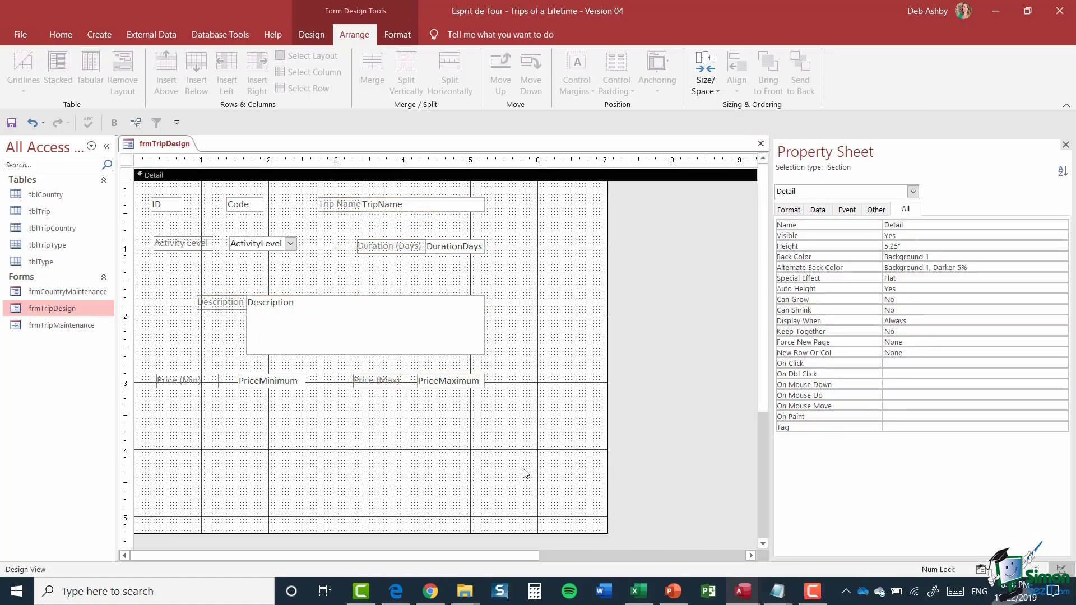
- Move the Description label clear of its text box and left-align it with the ID text box and the Activity Level and Price (Min) labels
left_click(221, 302)
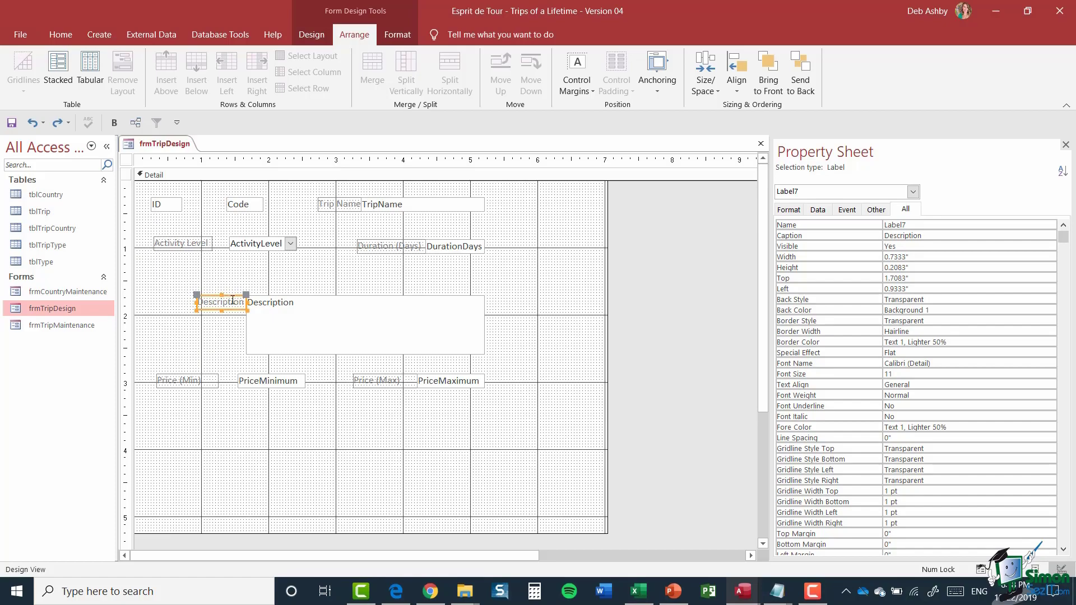
left_click_drag(197, 295, 159, 300)
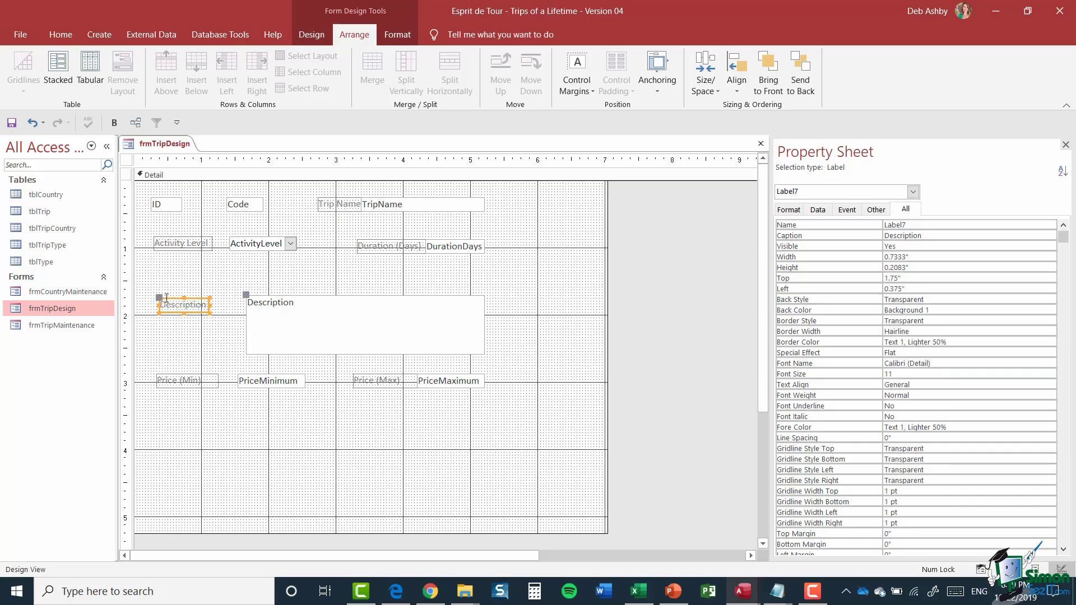
left_click(171, 208)
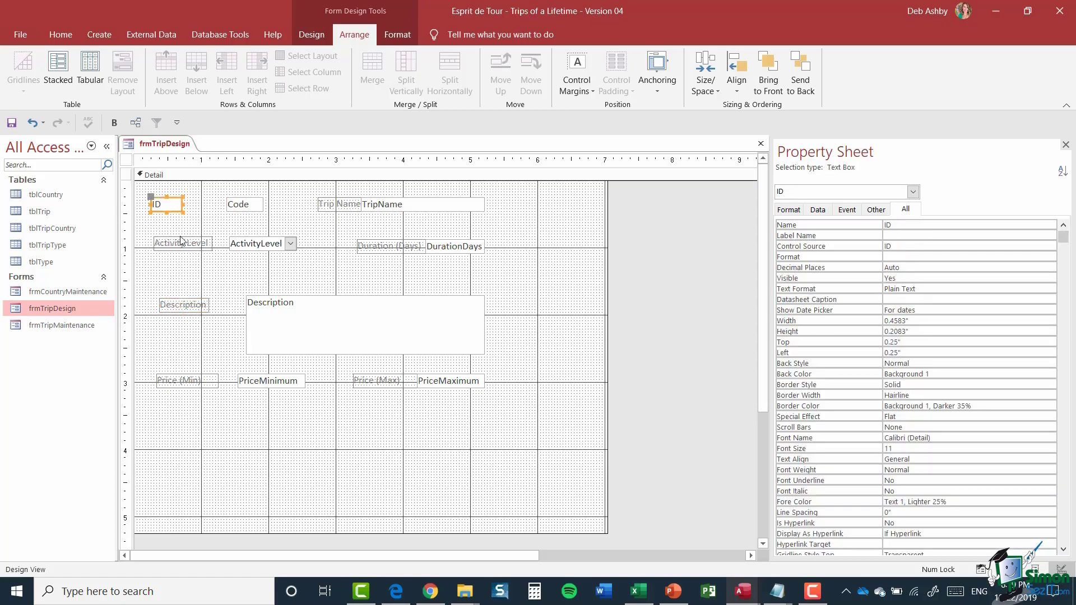
left_click(181, 245, "shift")
left_click(184, 305, "shift")
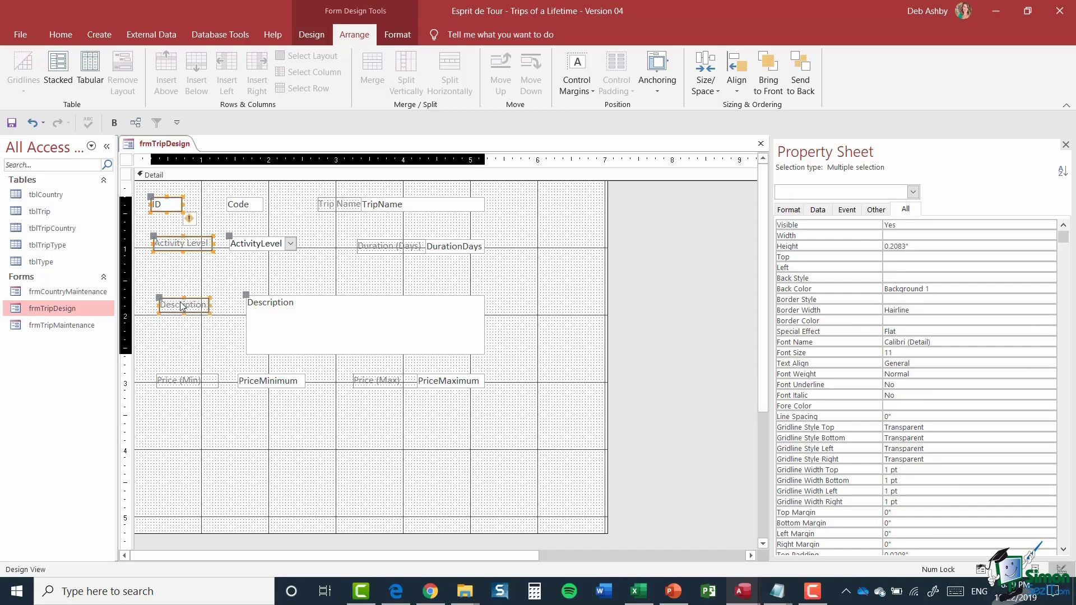
left_click(176, 383, "shift")
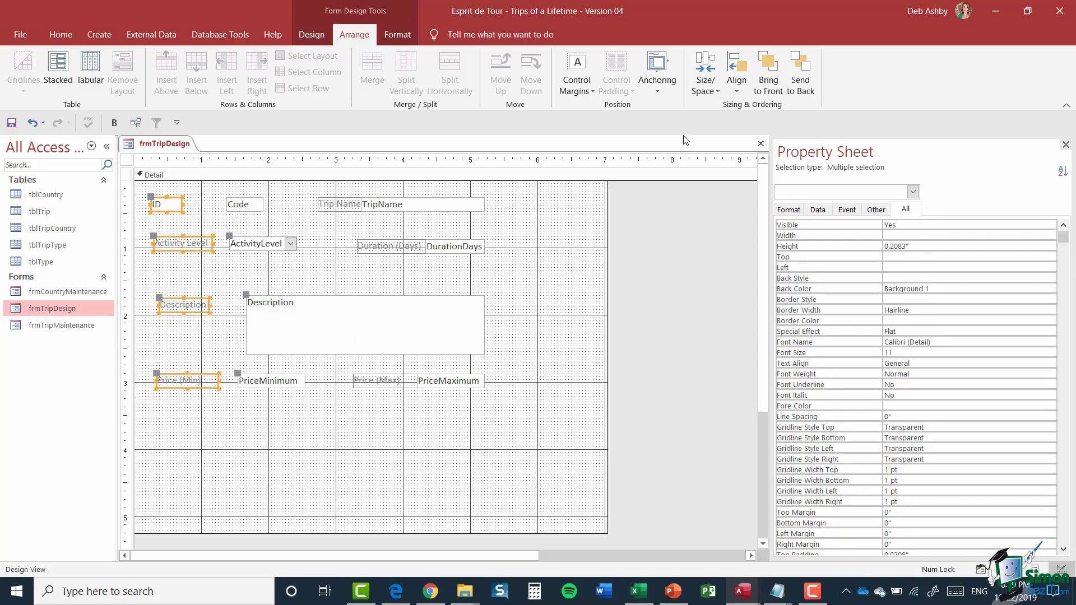
left_click(736, 87)
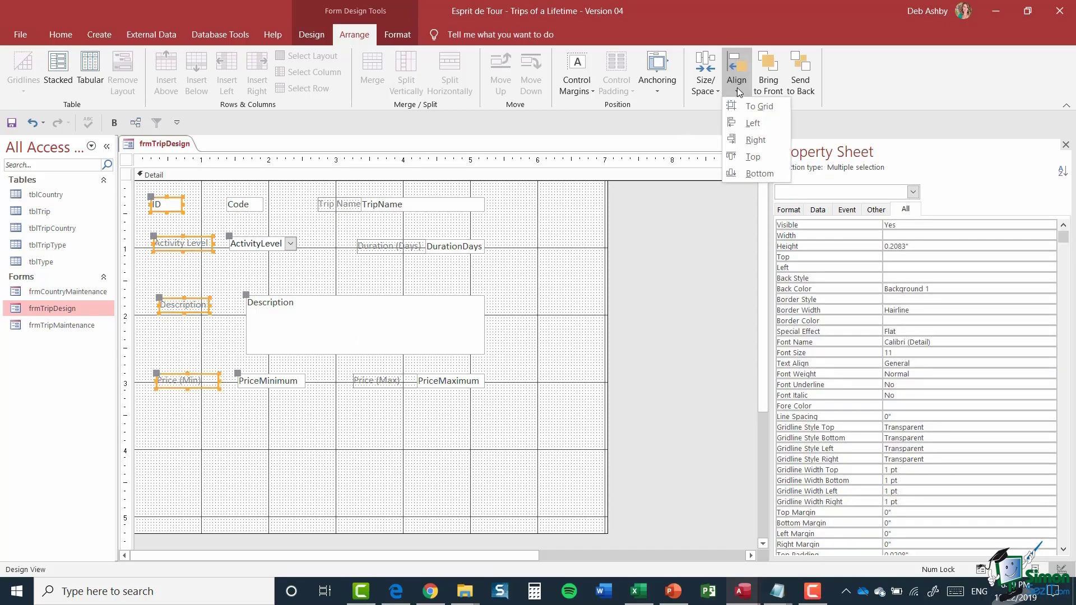
left_click(740, 123)
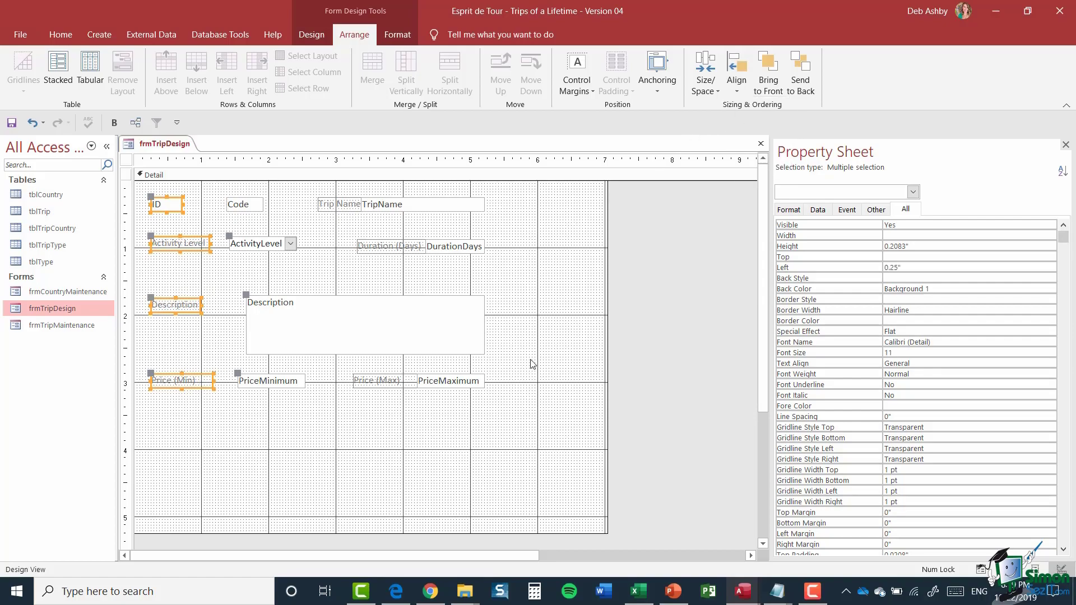
left_click(207, 175)
- Tab through the fields in Form View to check the order they are visited, and return to Design View
right_click(161, 143)
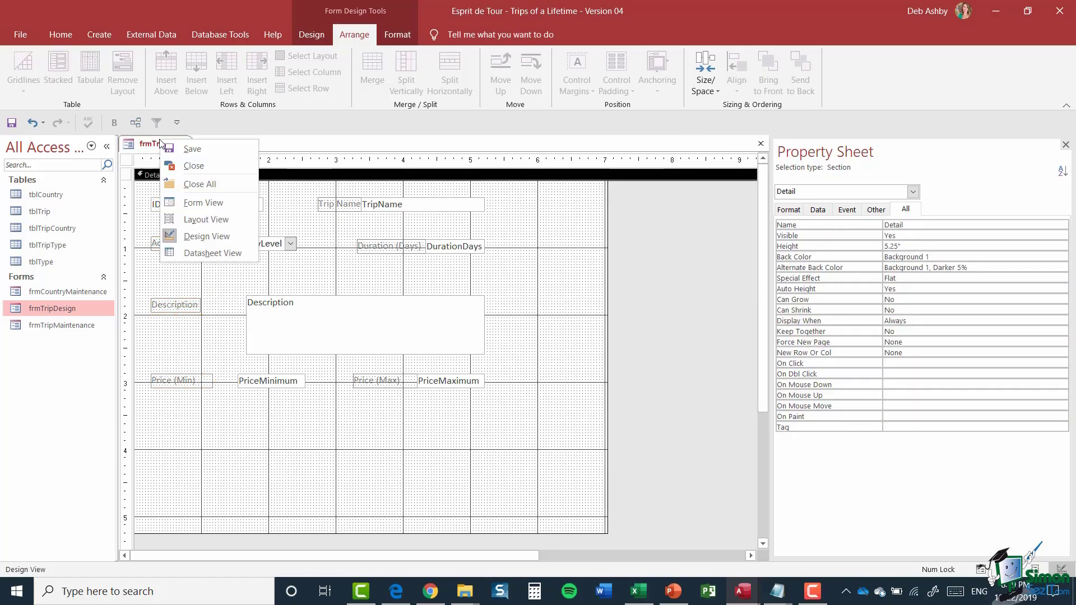
left_click(204, 204)
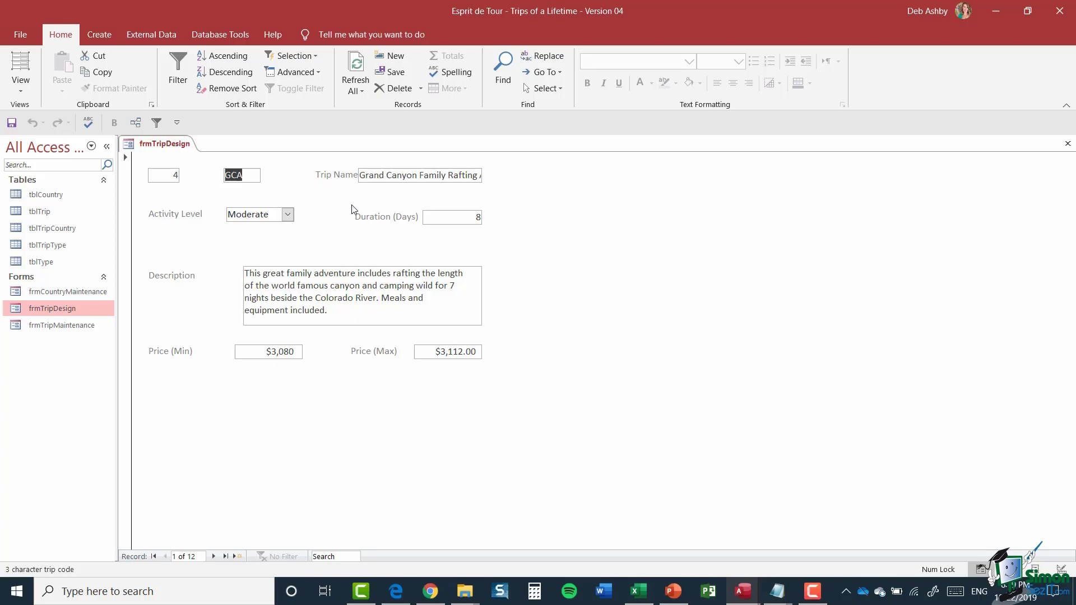
key("Tab")
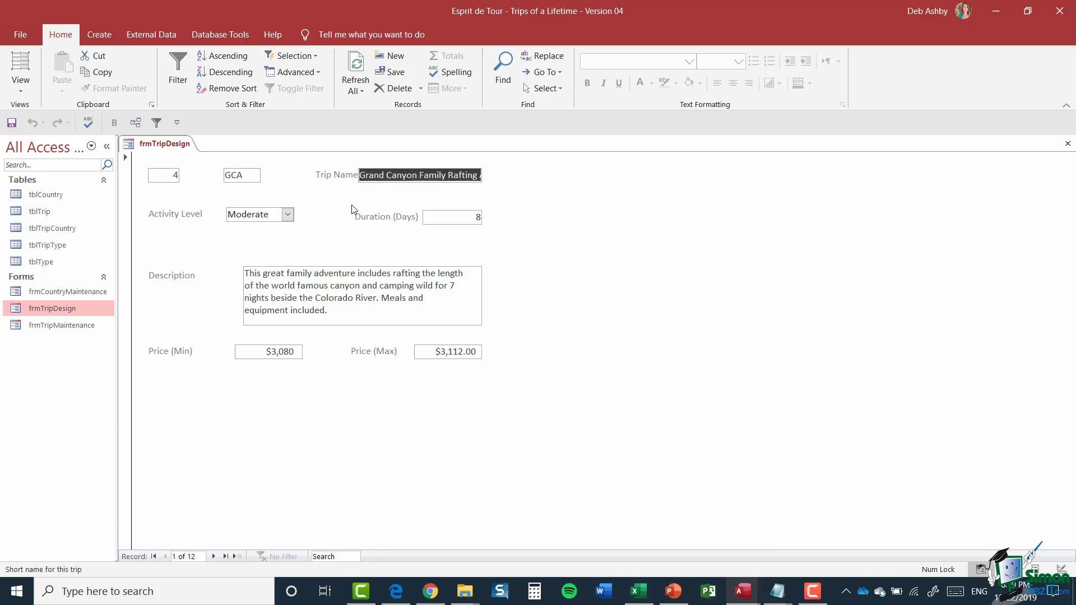
key("Tab")
key("Tab")
key("Tab")
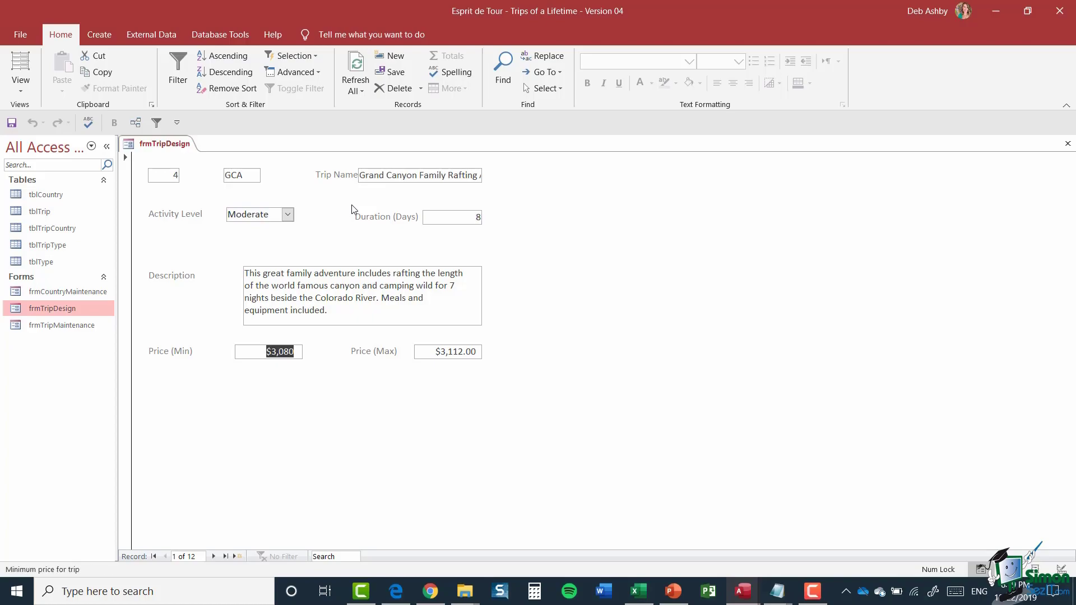
key("Tab")
key("Tab")
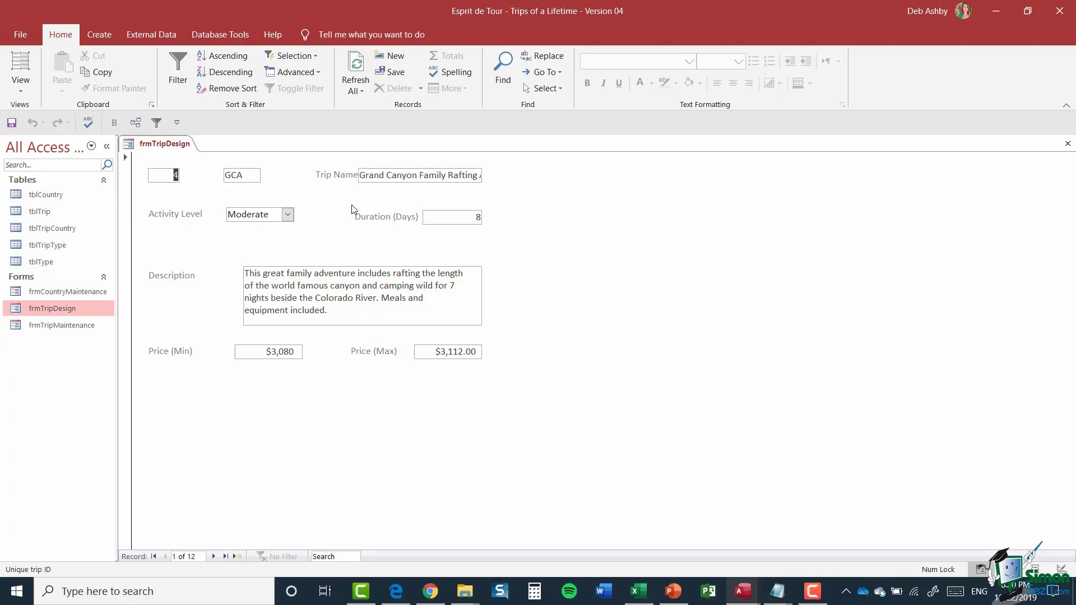
right_click(173, 144)
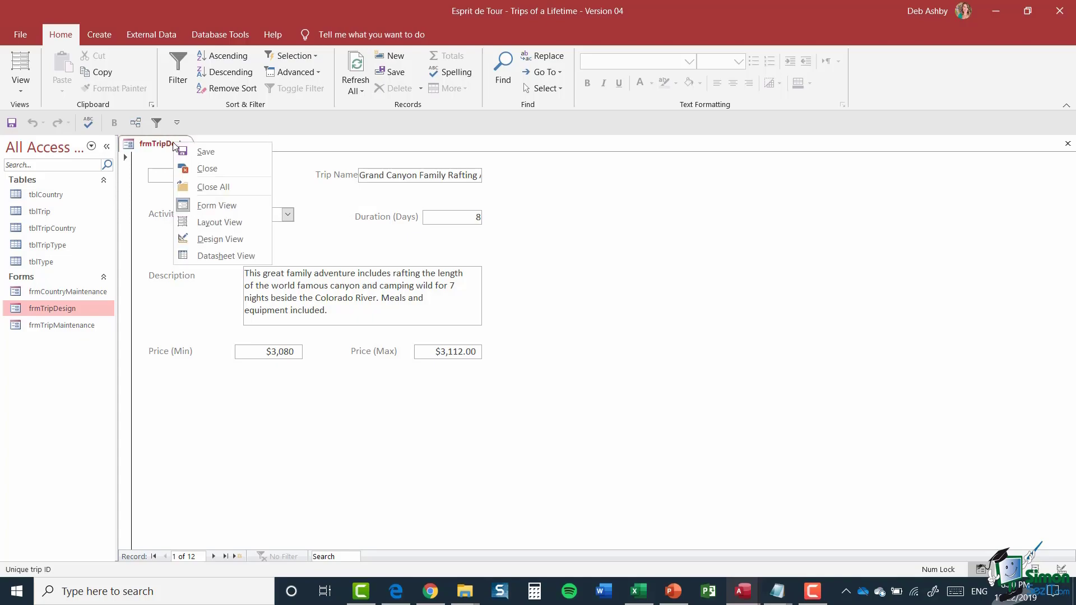
left_click(240, 238)
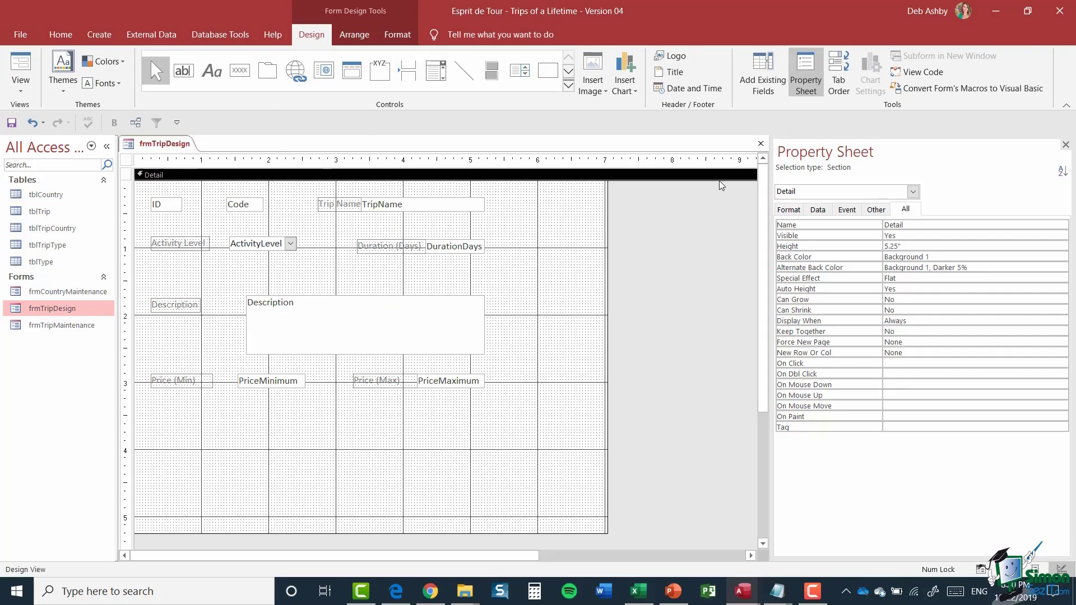
- Move ID to the start of the Detail section's tab order, apply the automatic order and accept it
left_click(842, 72)
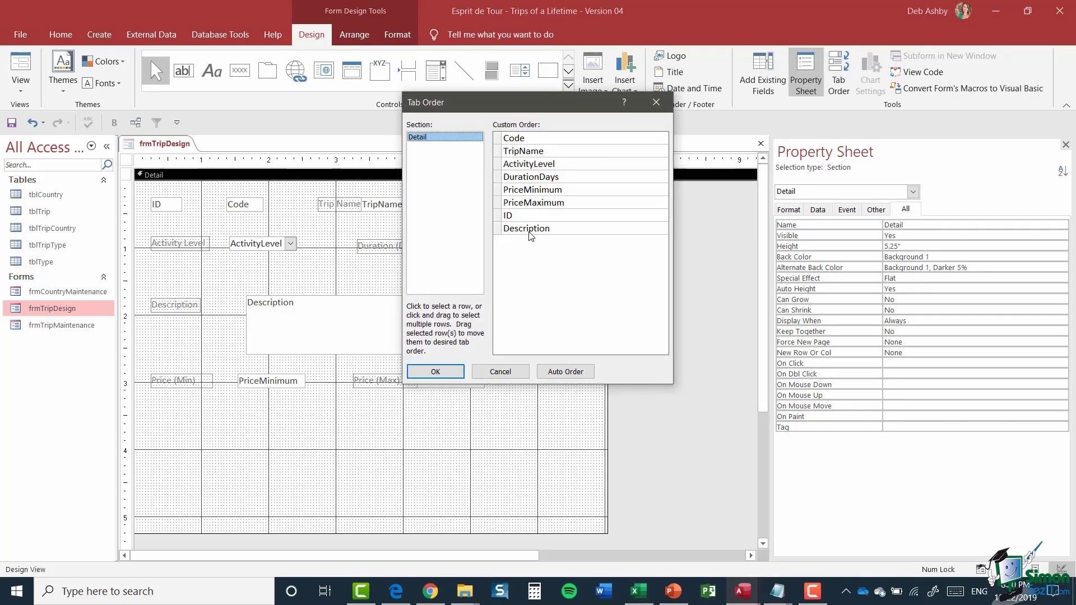
left_click_drag(519, 107, 718, 131)
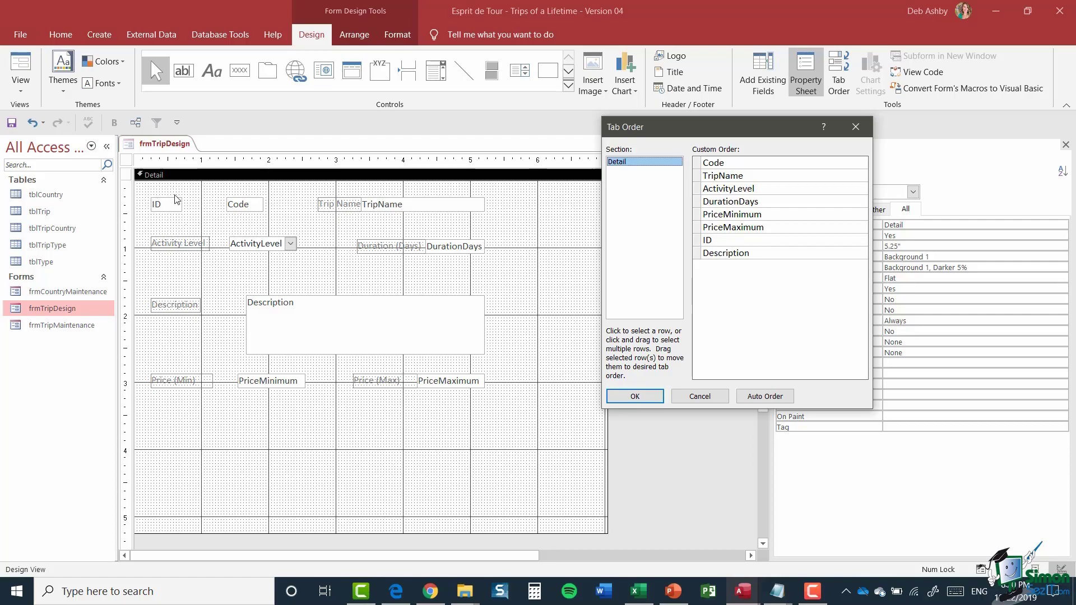
left_click(714, 244)
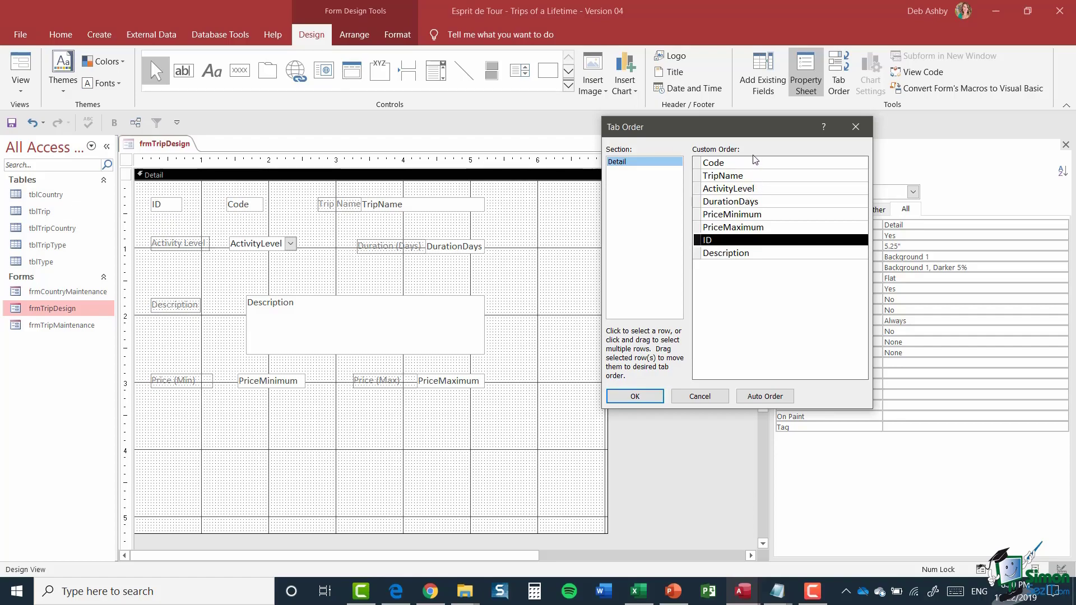
left_click_drag(697, 240, 698, 159)
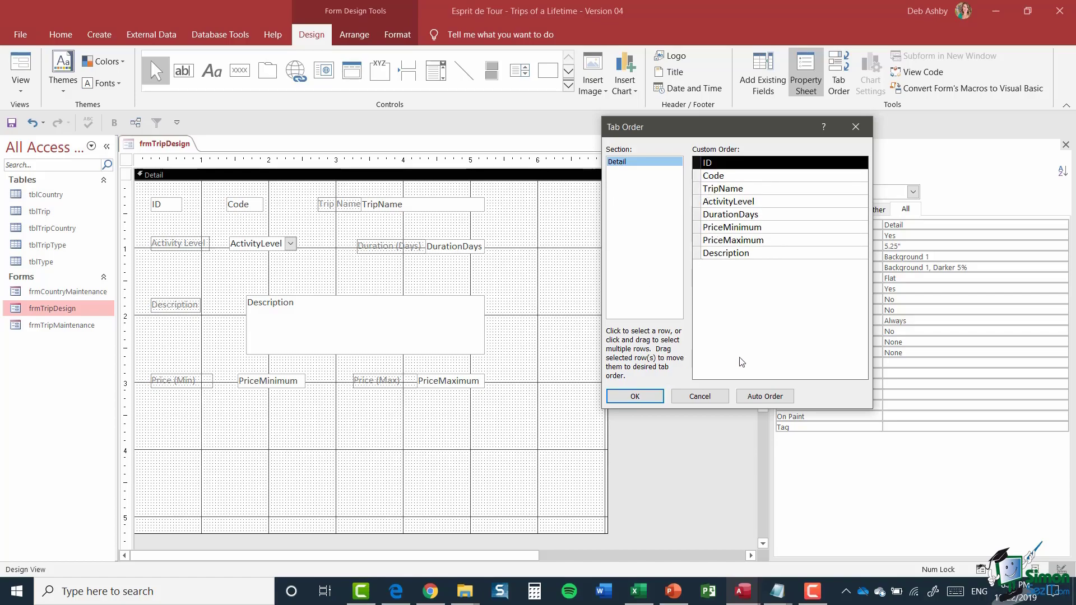
left_click(768, 397)
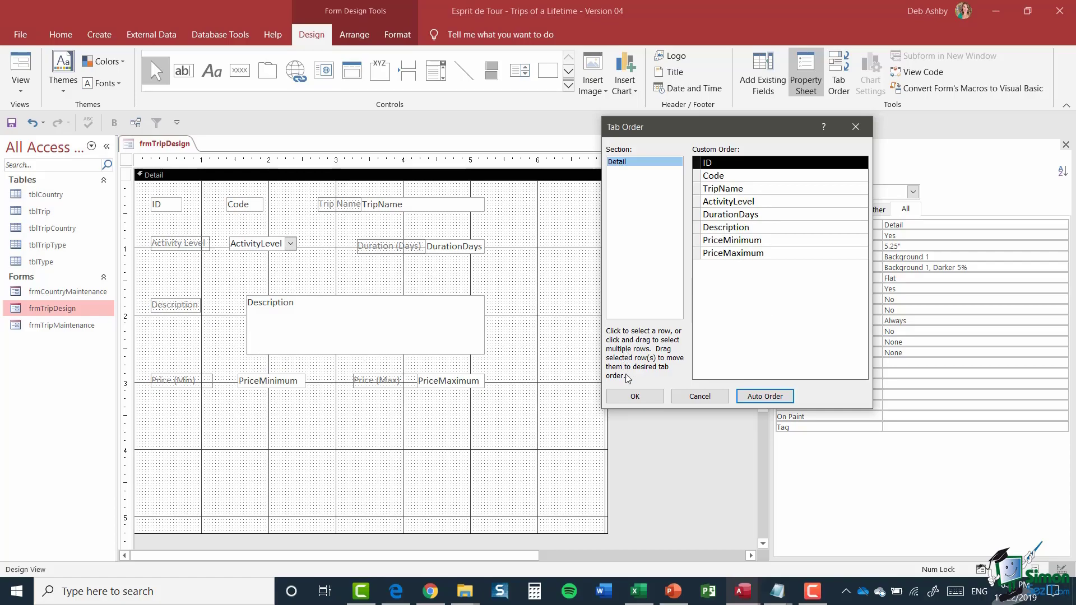
left_click(635, 398)
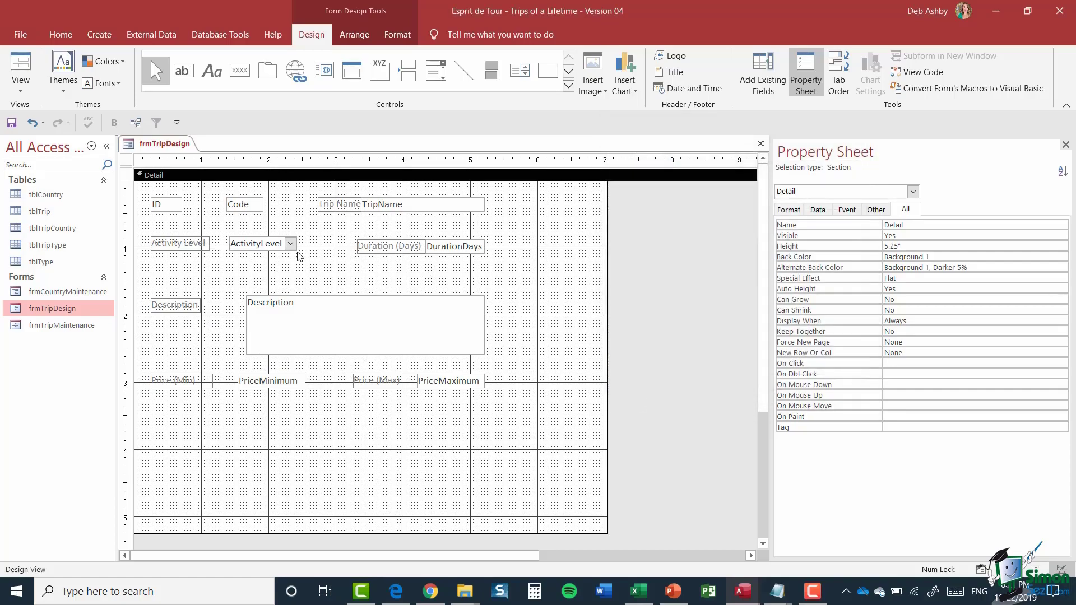
- Check the form in Form View and return to Design View
right_click(154, 144)
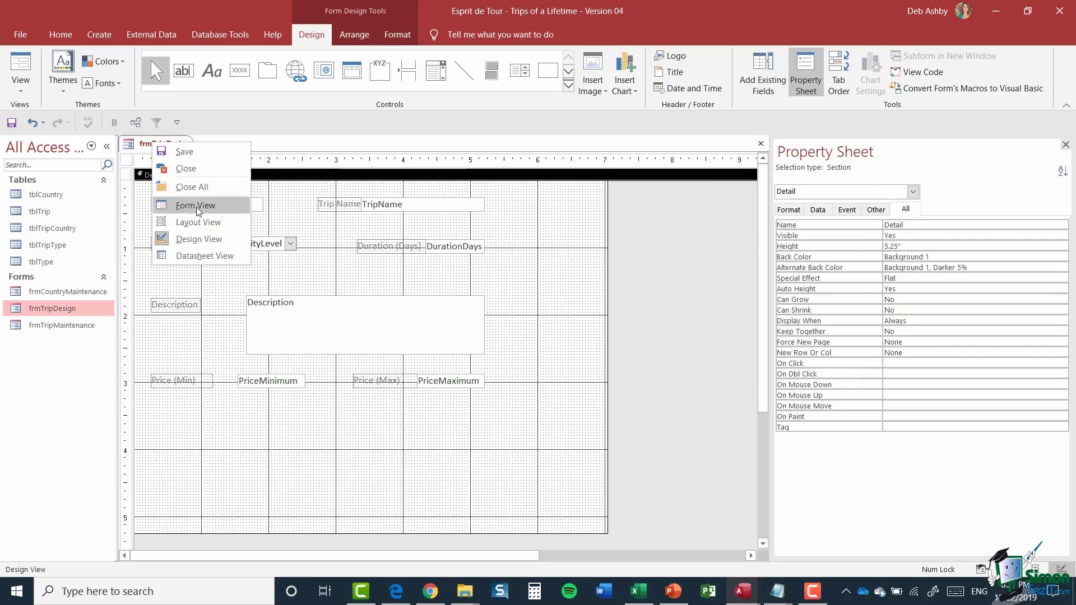
left_click(196, 206)
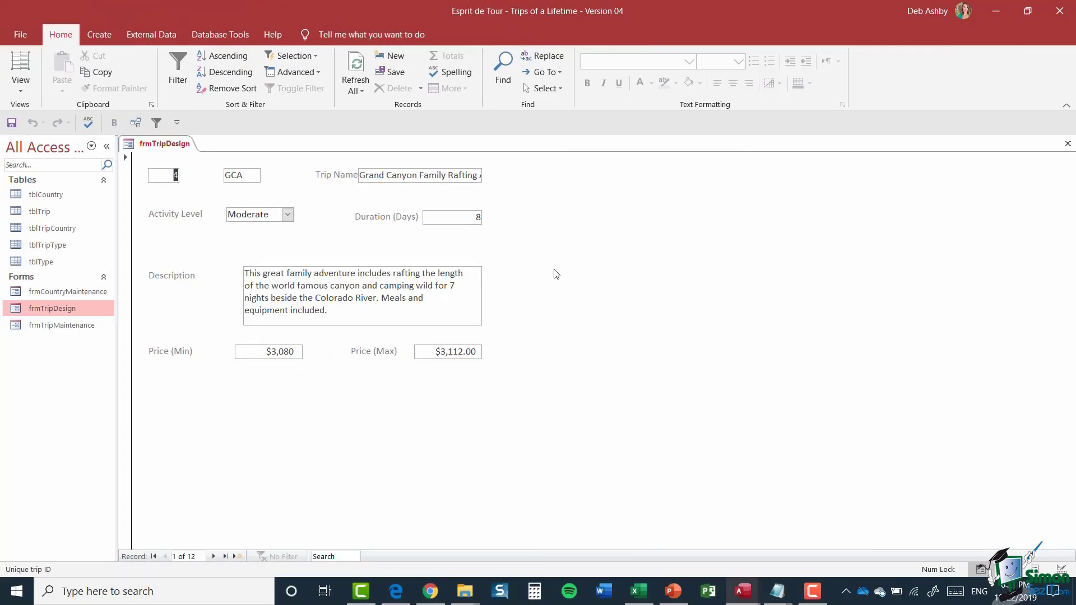
right_click(155, 147)
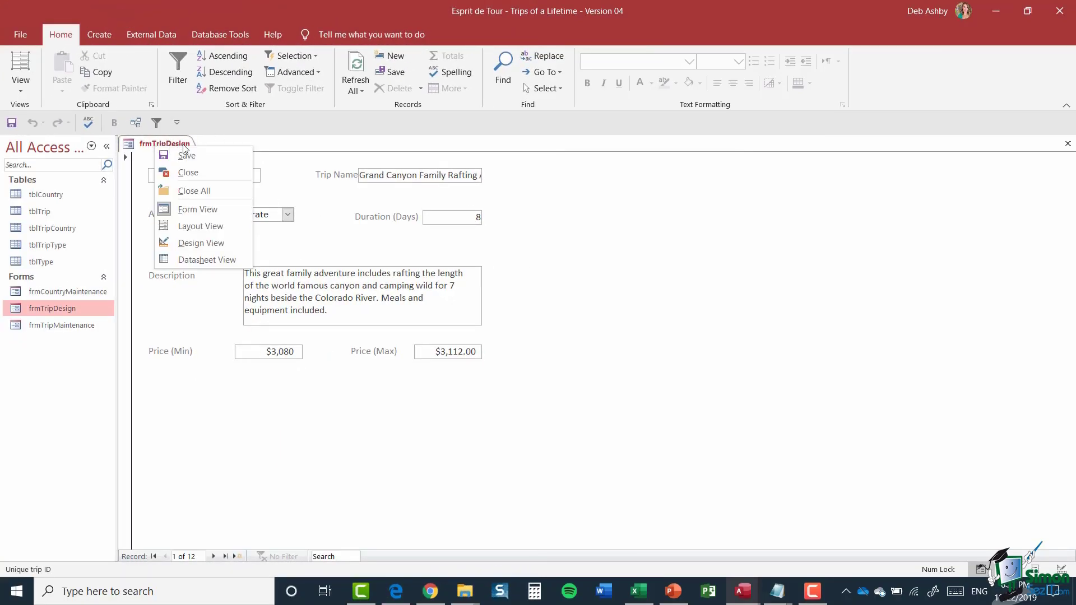
left_click(197, 245)
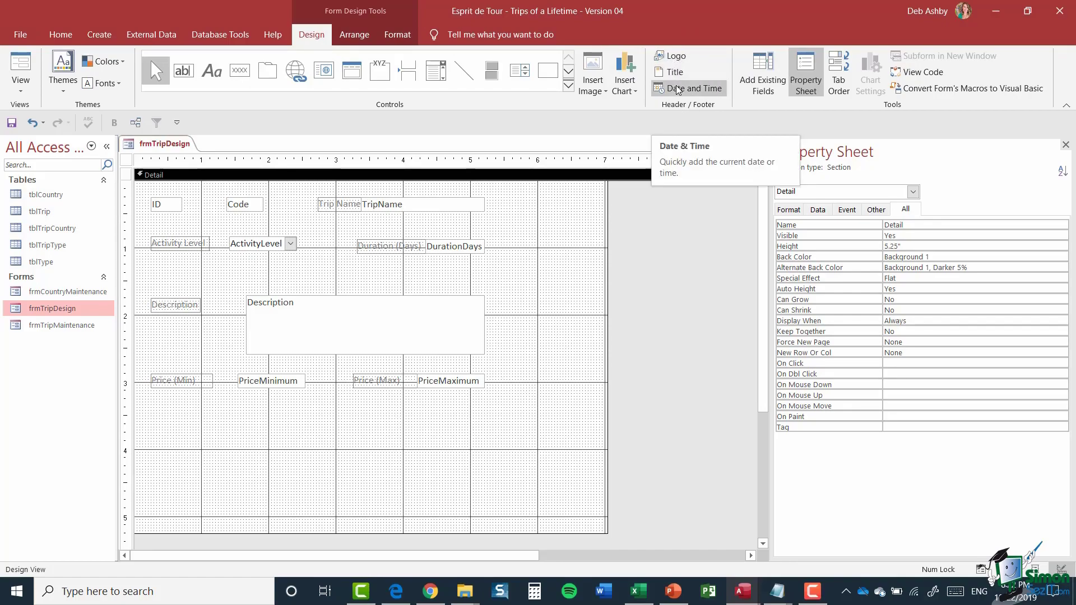
- Add the title "Trip Maintenance" to the form header and center its text
left_click(671, 73)
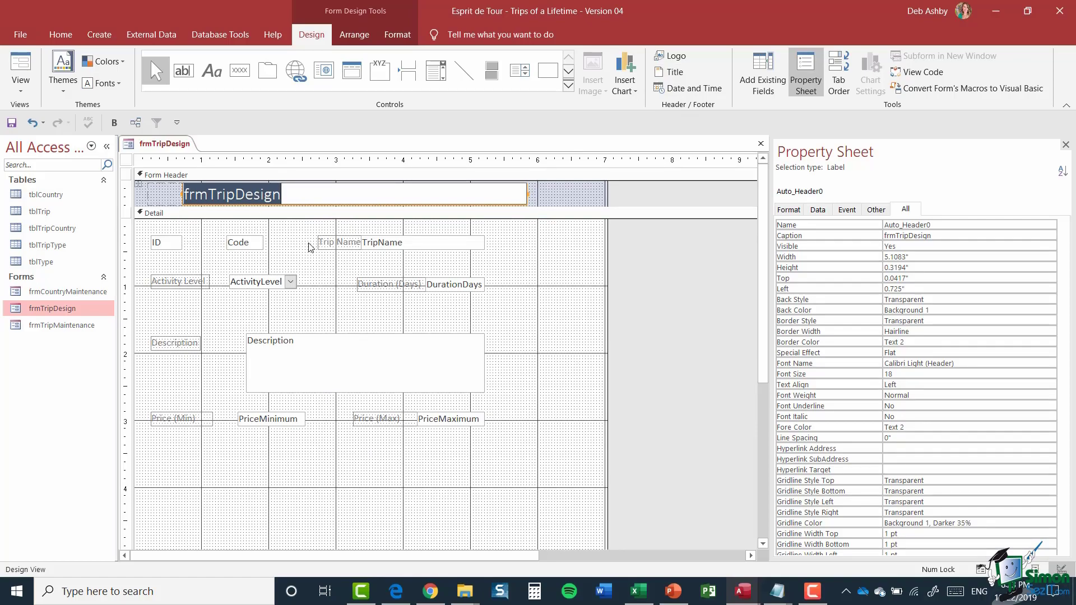
type("Trip Mai")
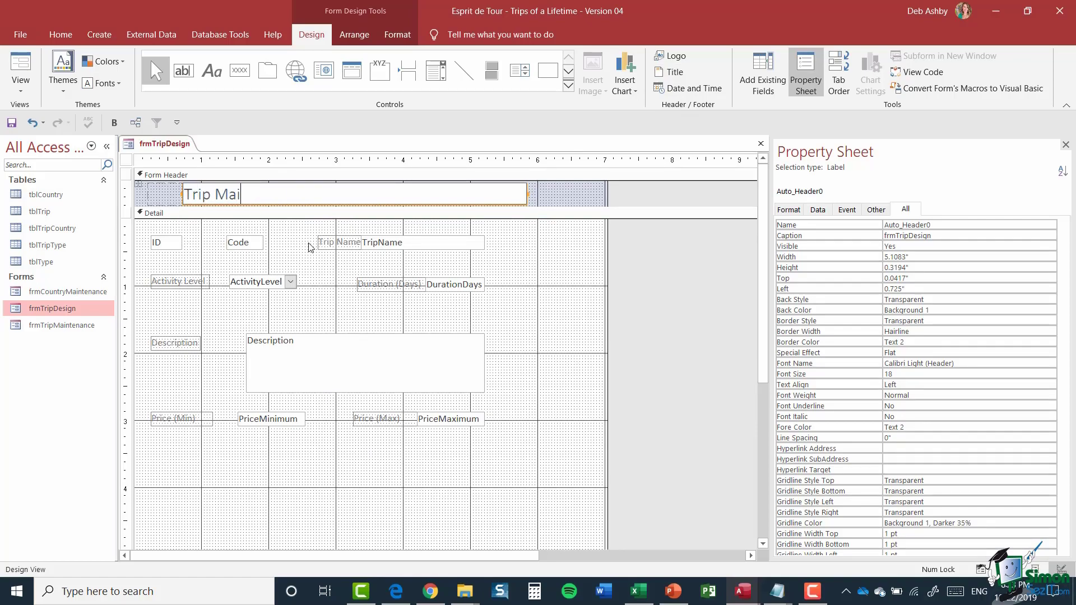
type("ntenance")
left_click(790, 211)
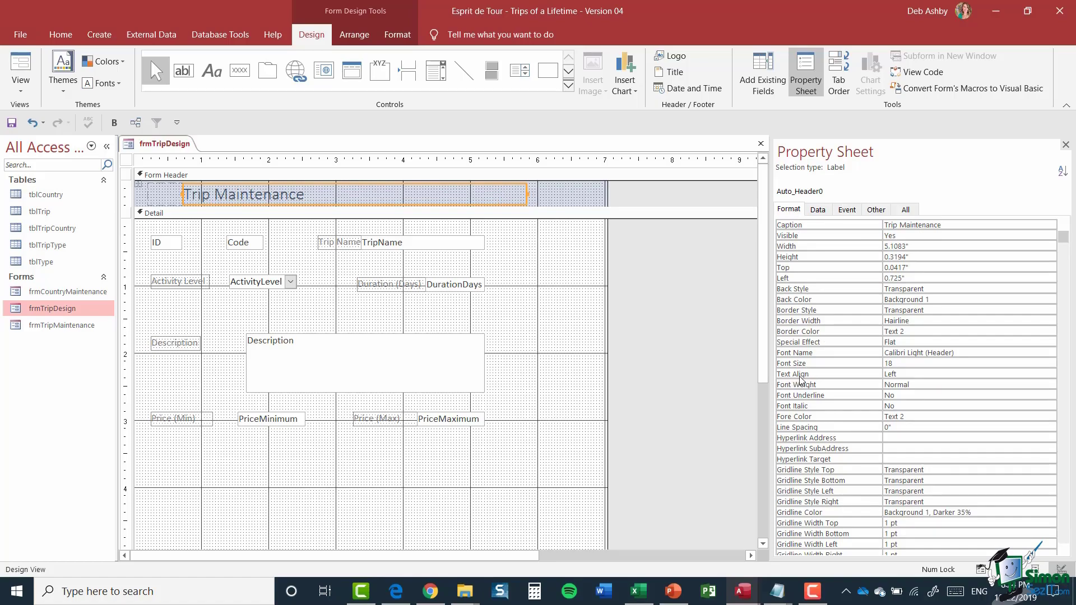
left_click(904, 373)
left_click(1051, 373)
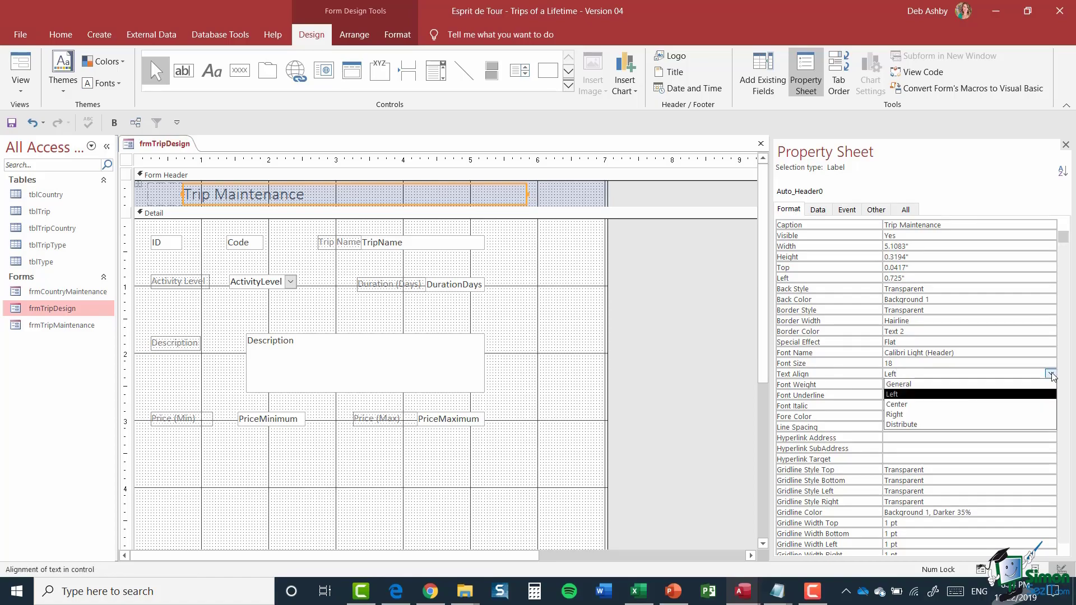
left_click(933, 404)
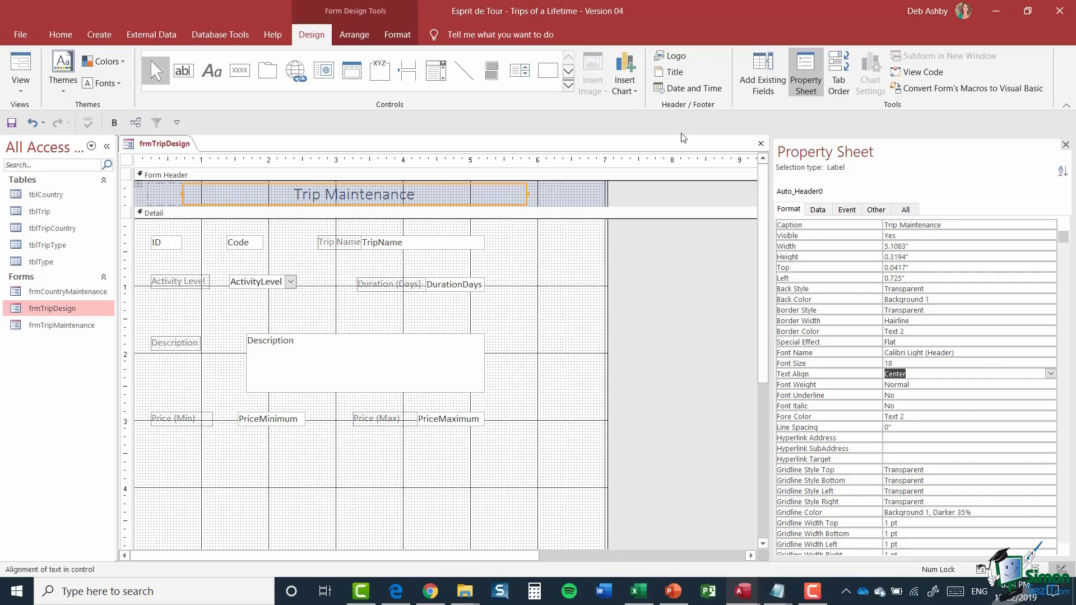
- Insert the current date in the 22-Oct-19 format, without the time
left_click(688, 90)
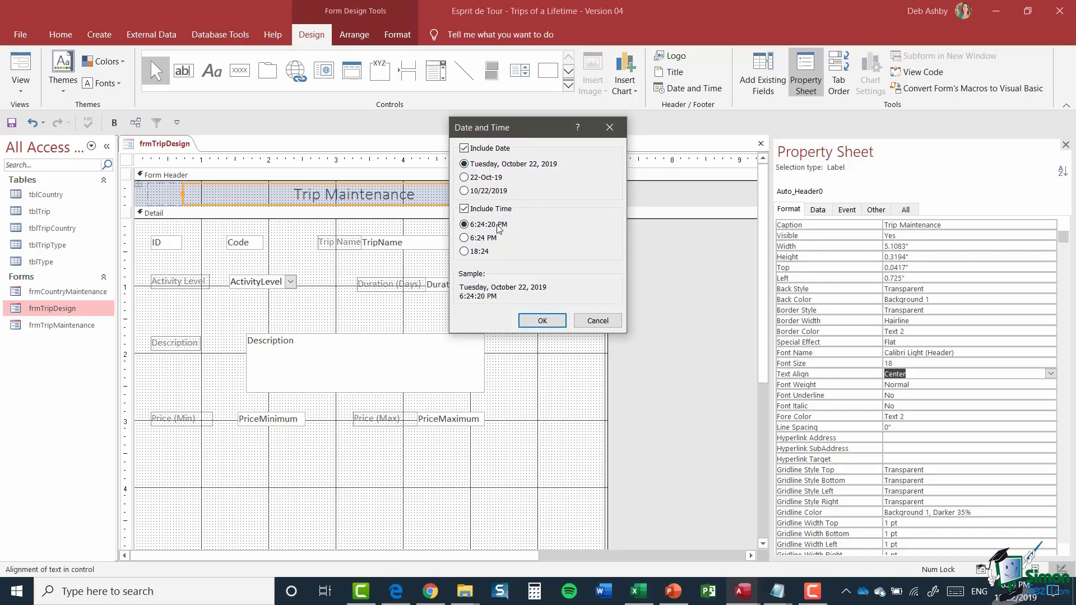
left_click(464, 209)
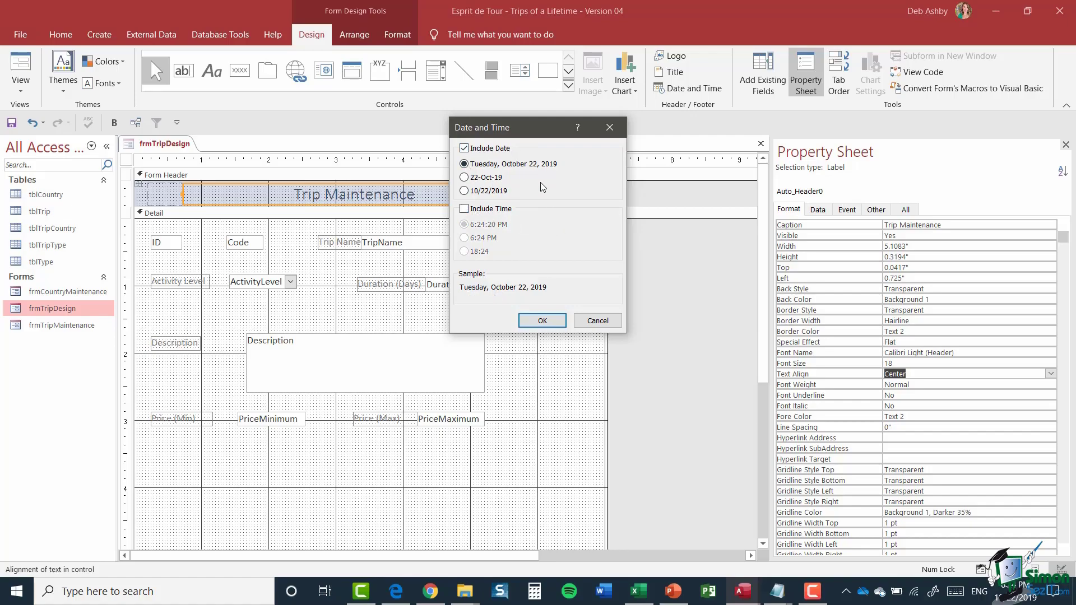
left_click(464, 178)
left_click(544, 320)
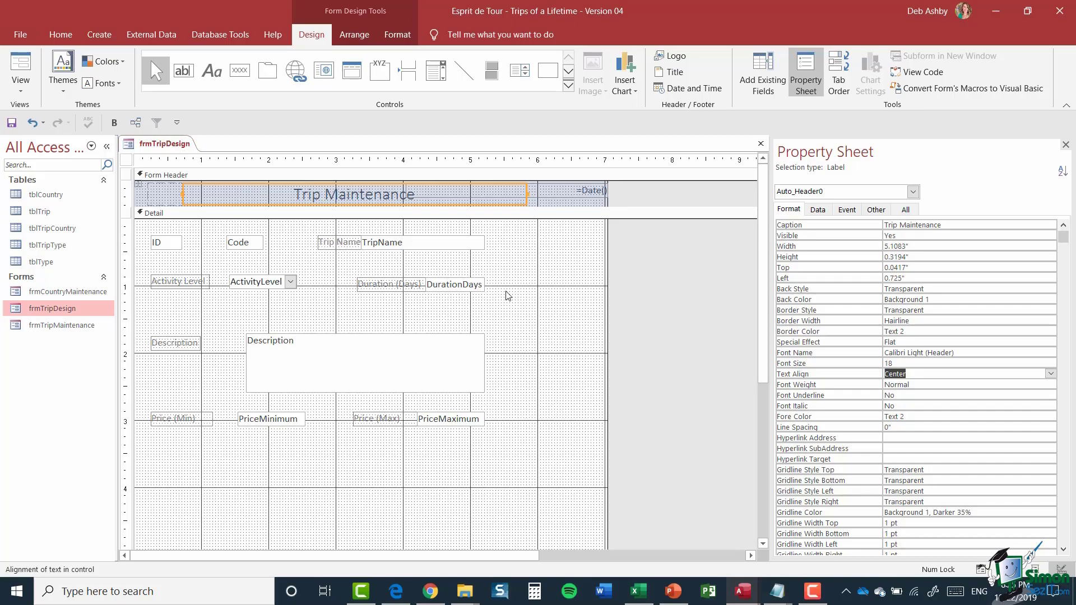
- Cut the date text box from the form header and paste it into the form footer
scroll(514, 322, "down", 2)
scroll(515, 322, "up", 2)
left_click(588, 191)
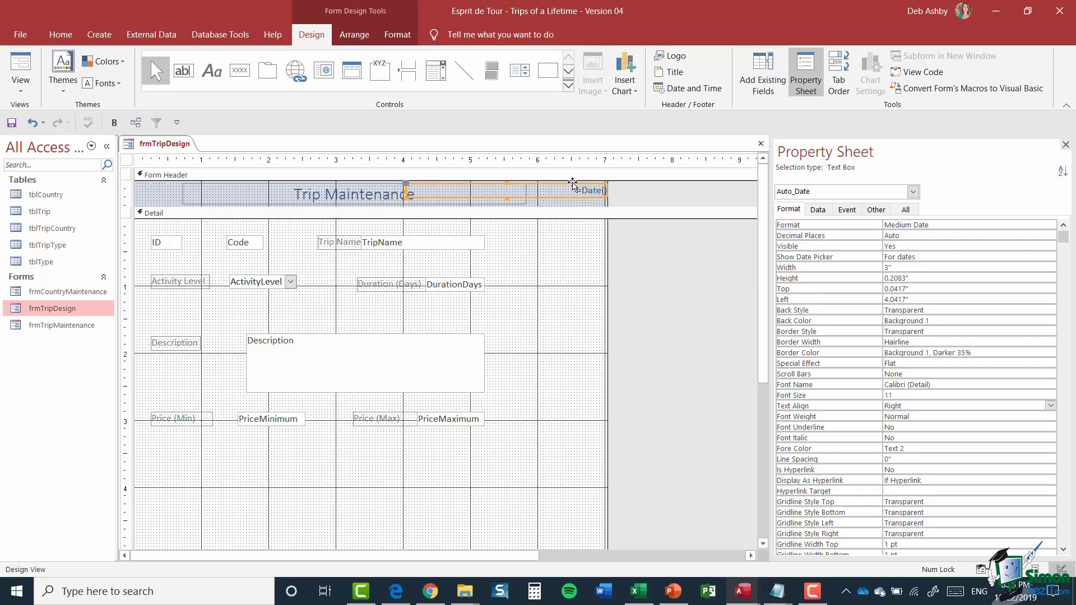
key("ctrl+x")
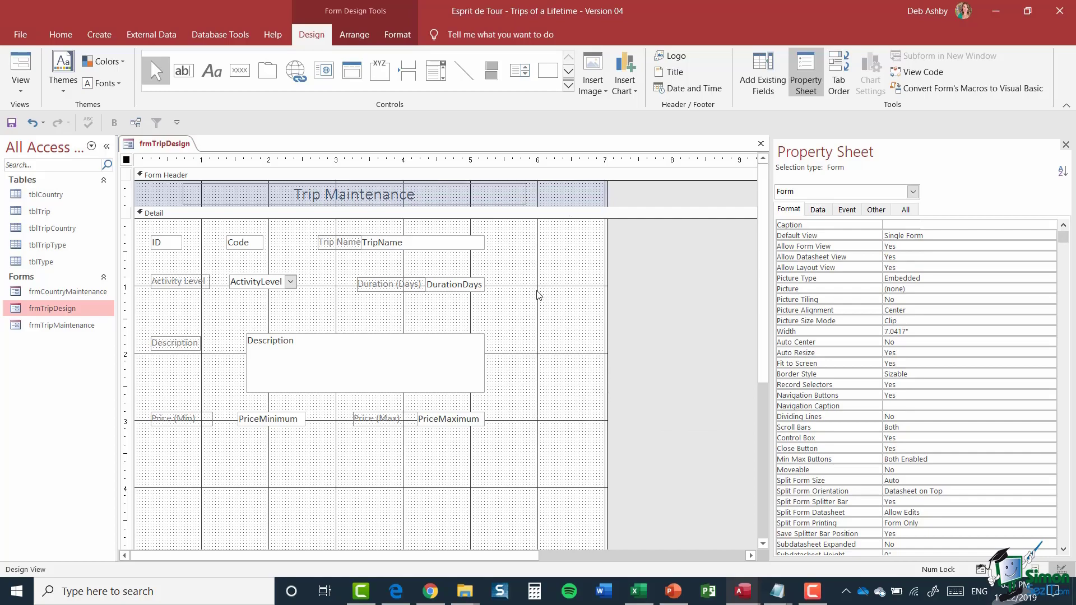
scroll(538, 291, "down", 3)
left_click(220, 376)
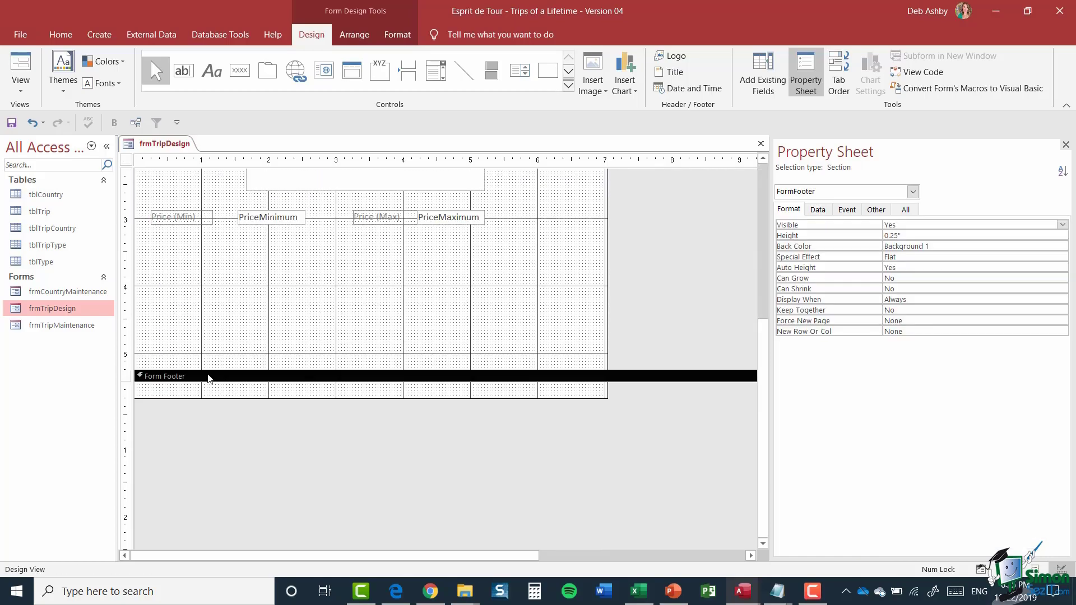
left_click(161, 391)
left_click(160, 394)
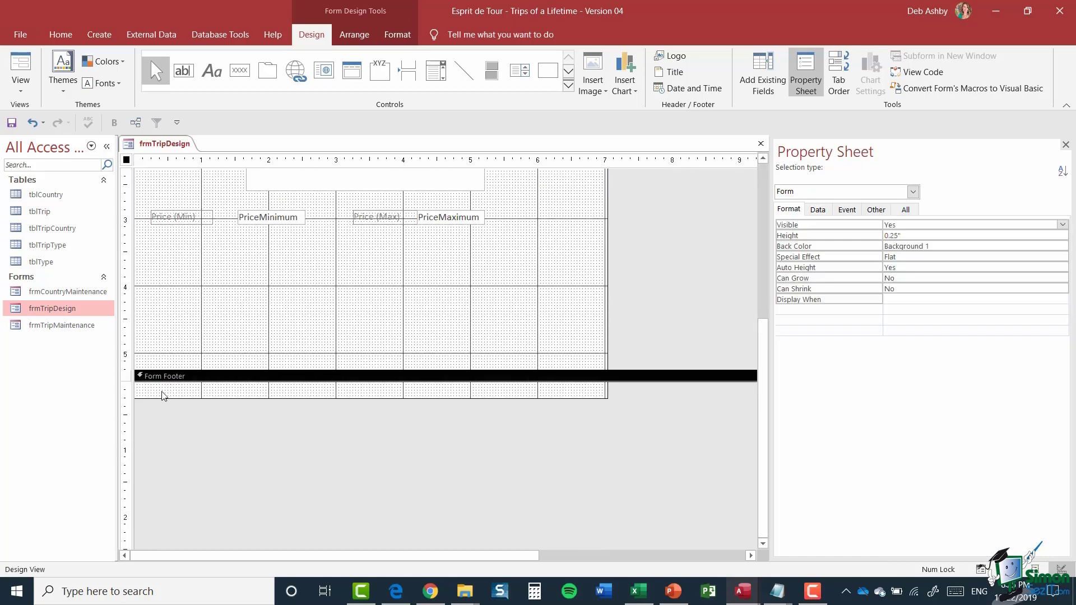
key("ctrl+v")
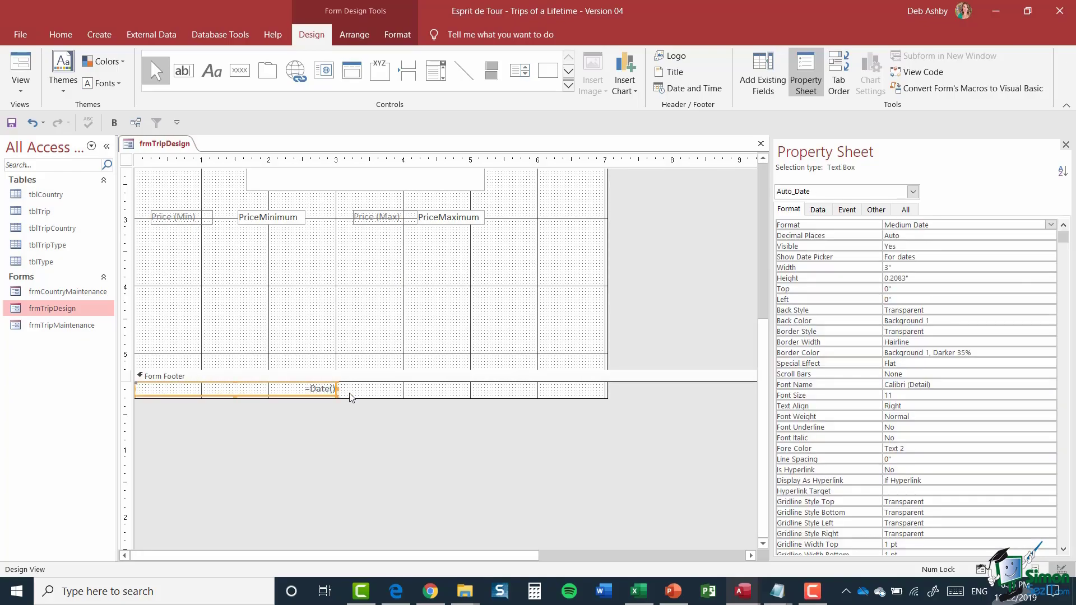
- Widen the date text box in the form footer to 7 inches, up to the form's right edge
key("alt+j")
key("a")
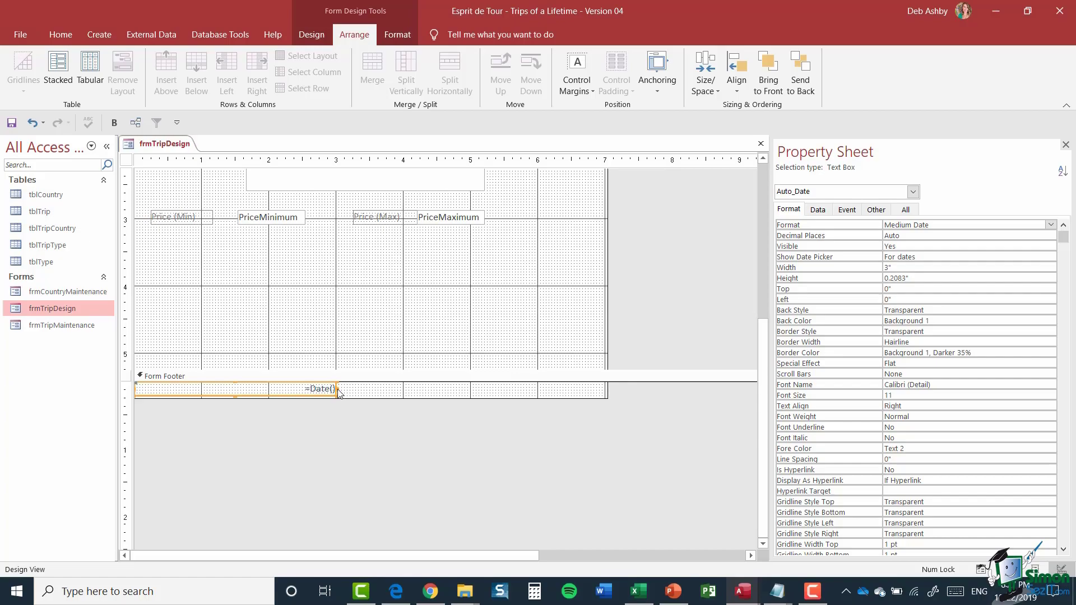
left_click_drag(338, 392, 604, 377)
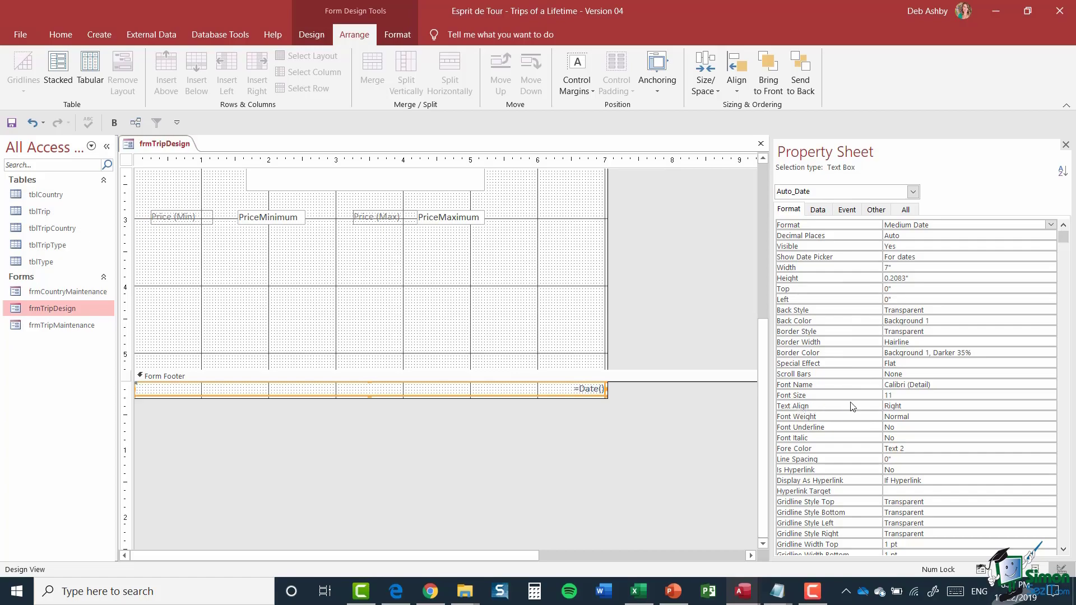
- Check the form in Form View, close it and save its design changes
scroll(488, 384, "up", 2)
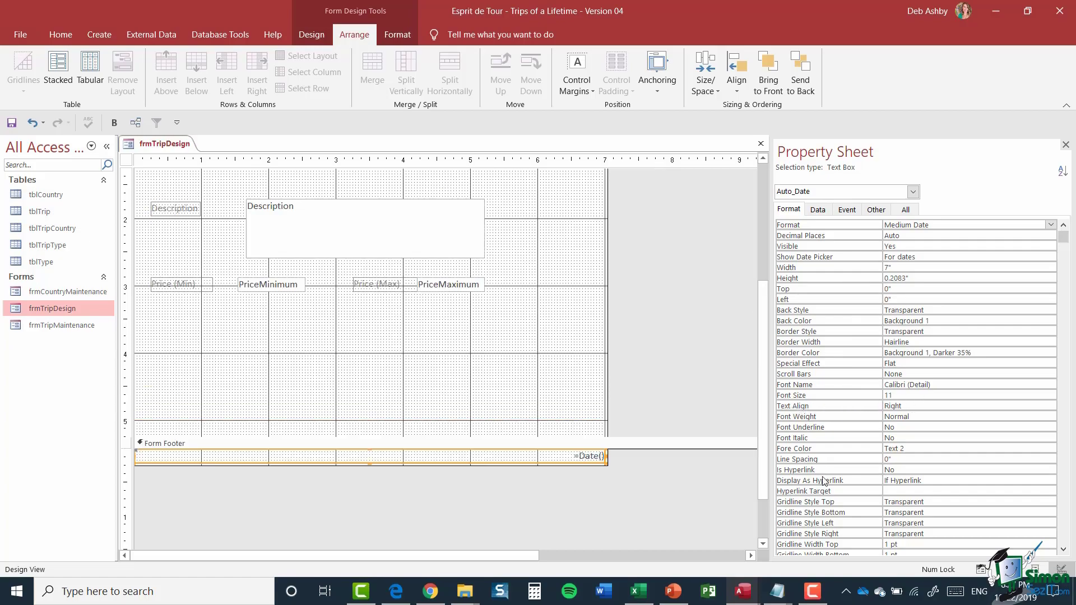
right_click(171, 147)
left_click(224, 205)
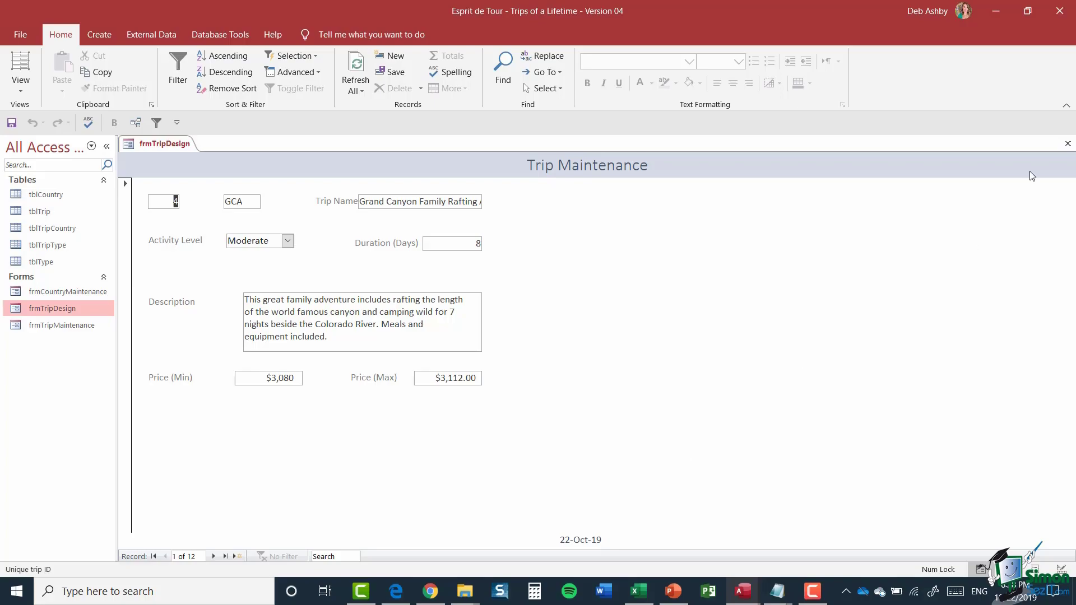
left_click(1067, 144)
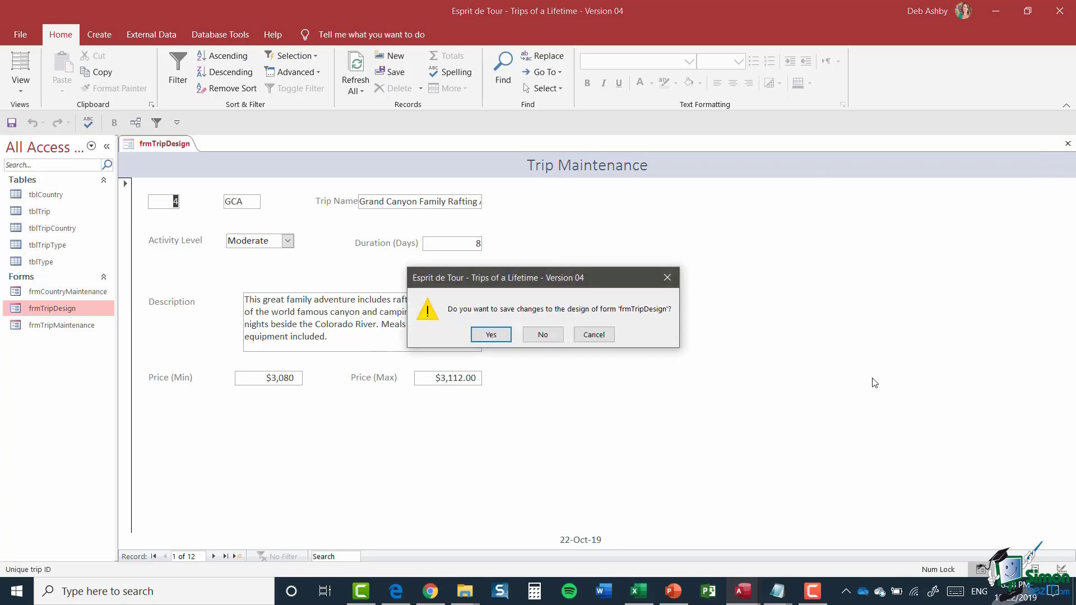
left_click(491, 335)
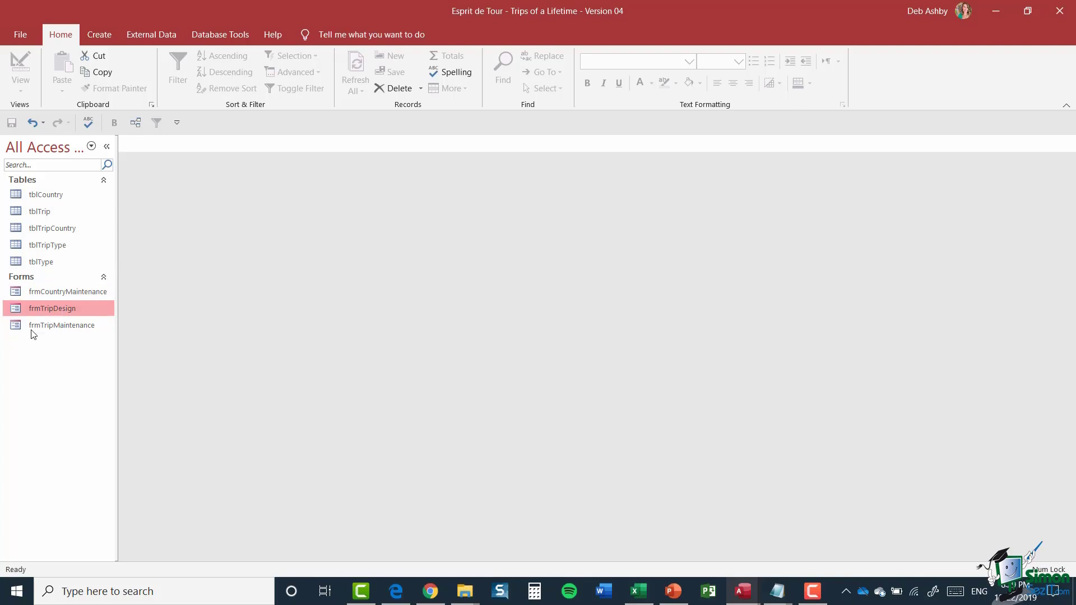
- Rename the frmTripMaintenance form as frmTripMaintenance_Old
left_click(51, 328)
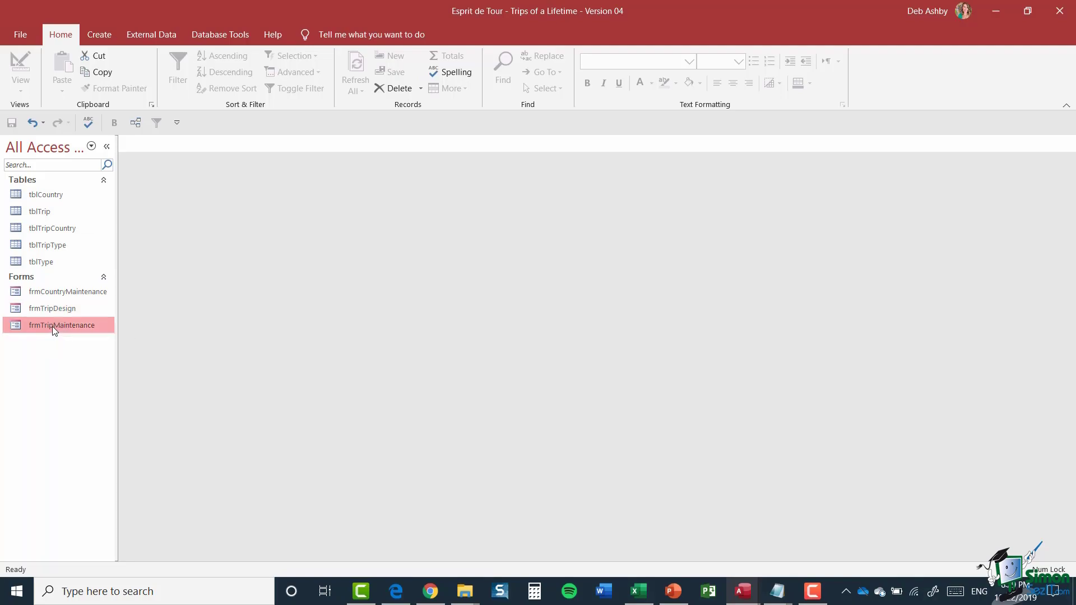
right_click(73, 323)
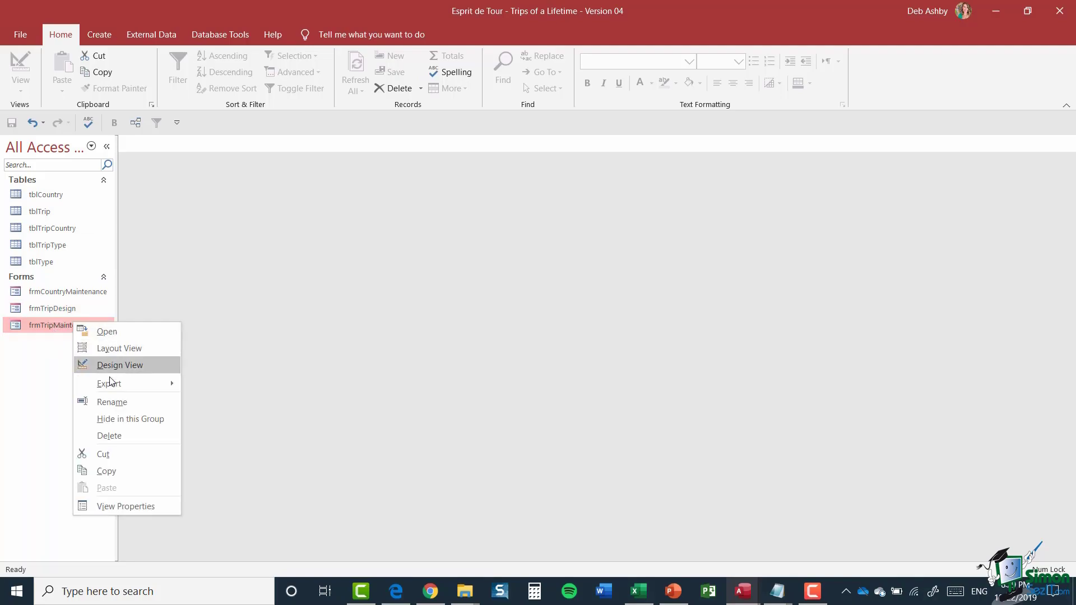
left_click(109, 403)
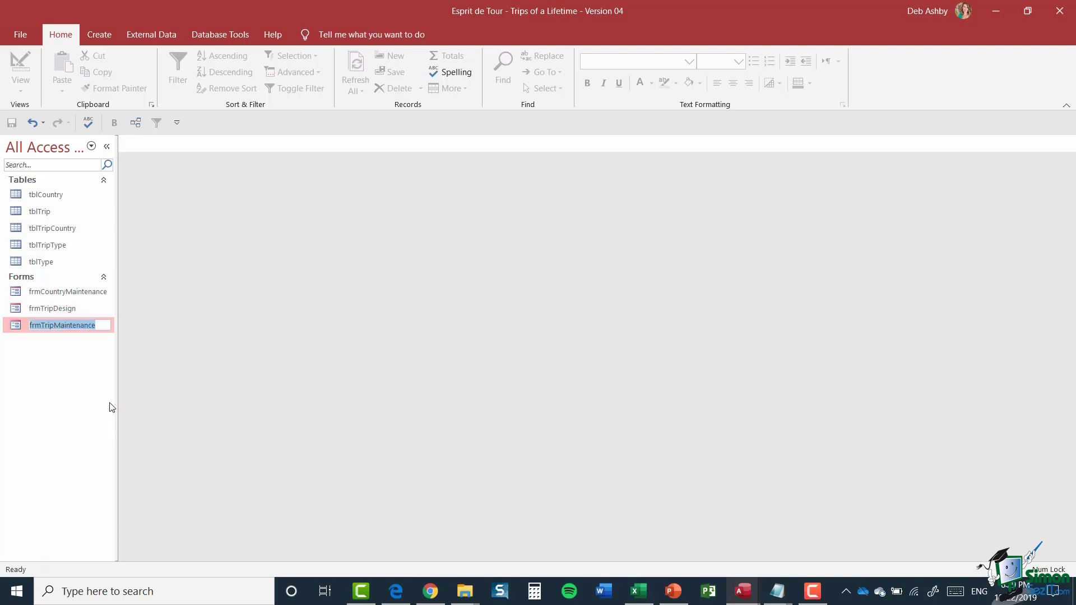
left_click(100, 326)
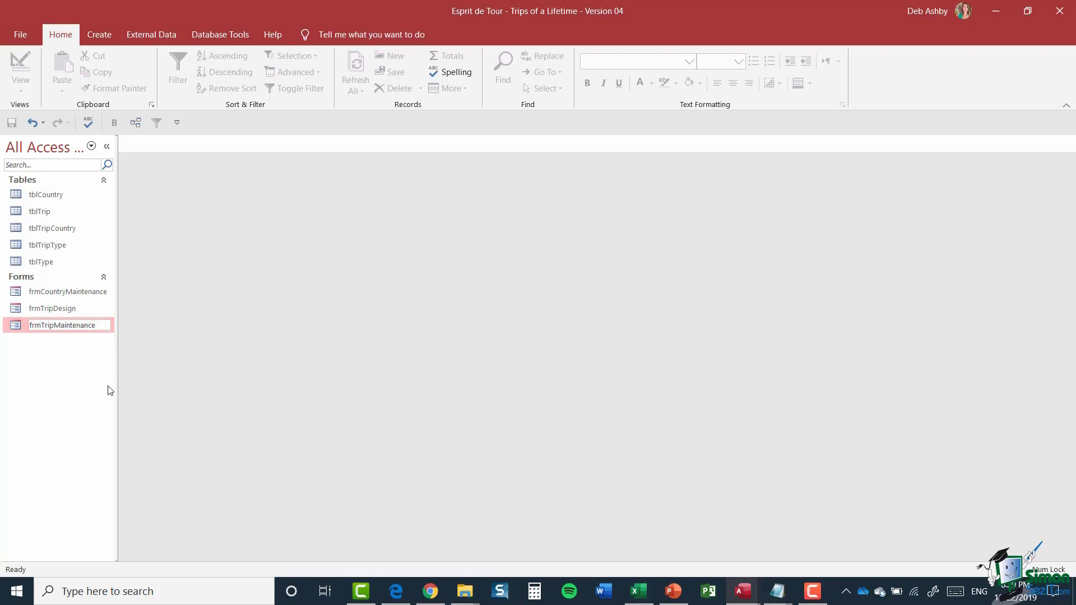
type("_Old")
key("Return")
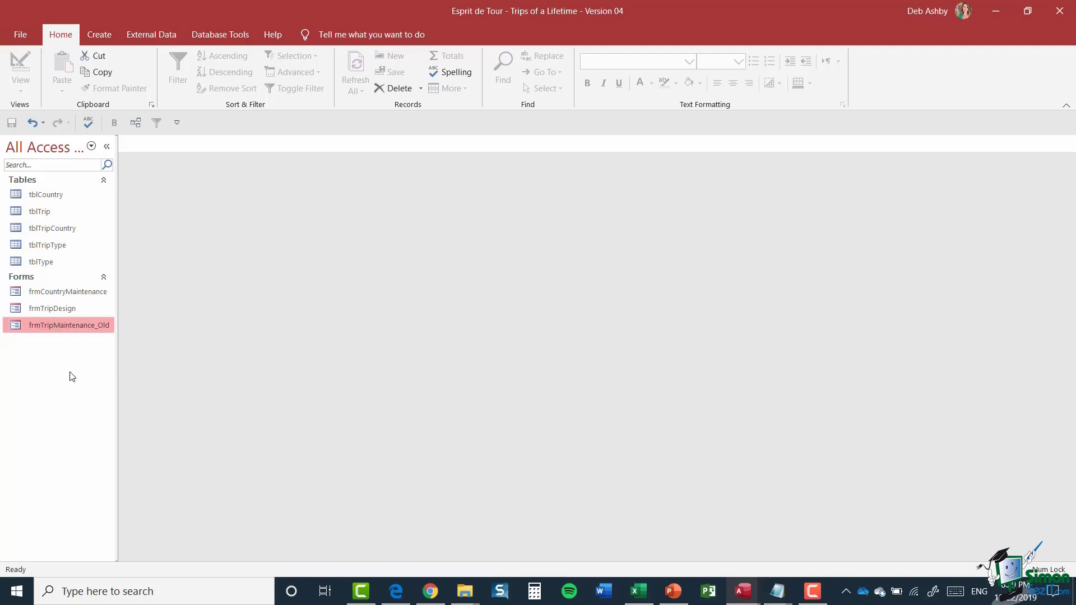
- Rename the frmTripDesign form as frmTripMaintenance
left_click(45, 310)
right_click(44, 307)
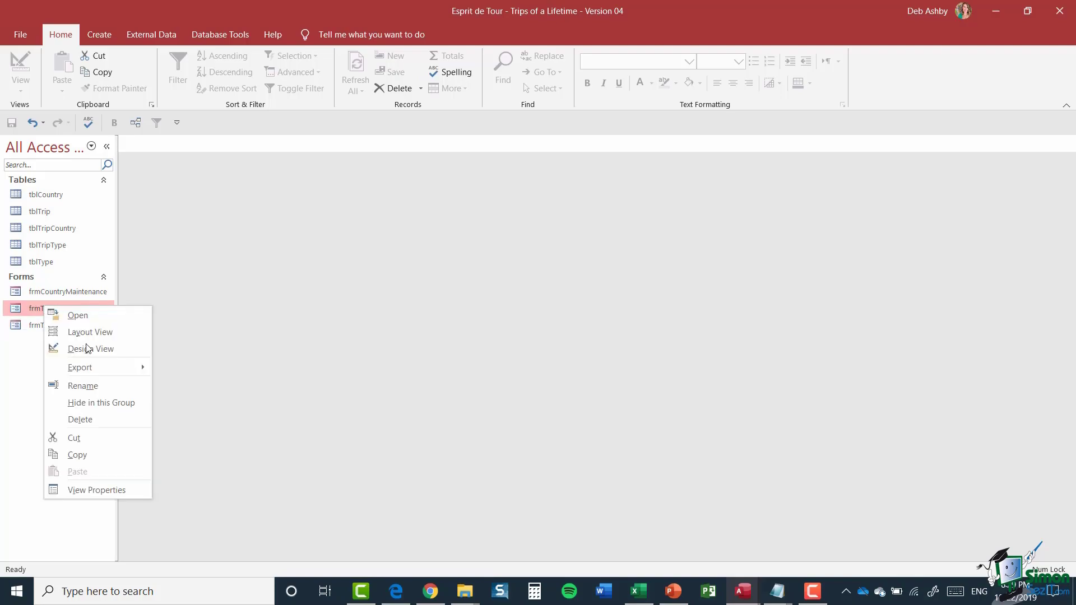
left_click(82, 387)
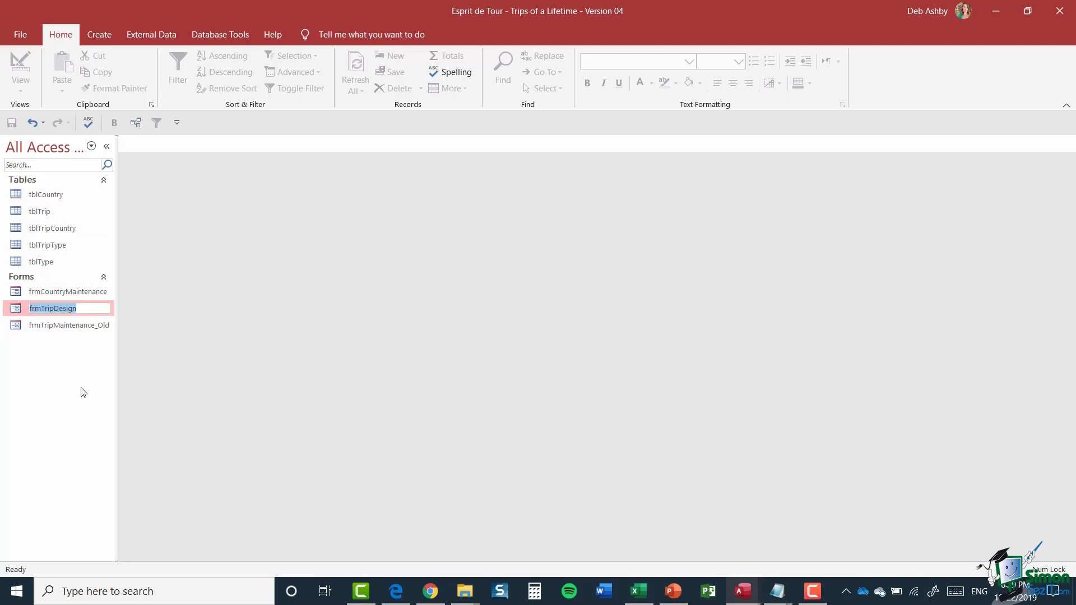
left_click(70, 308)
double_click(69, 308)
left_click(84, 308)
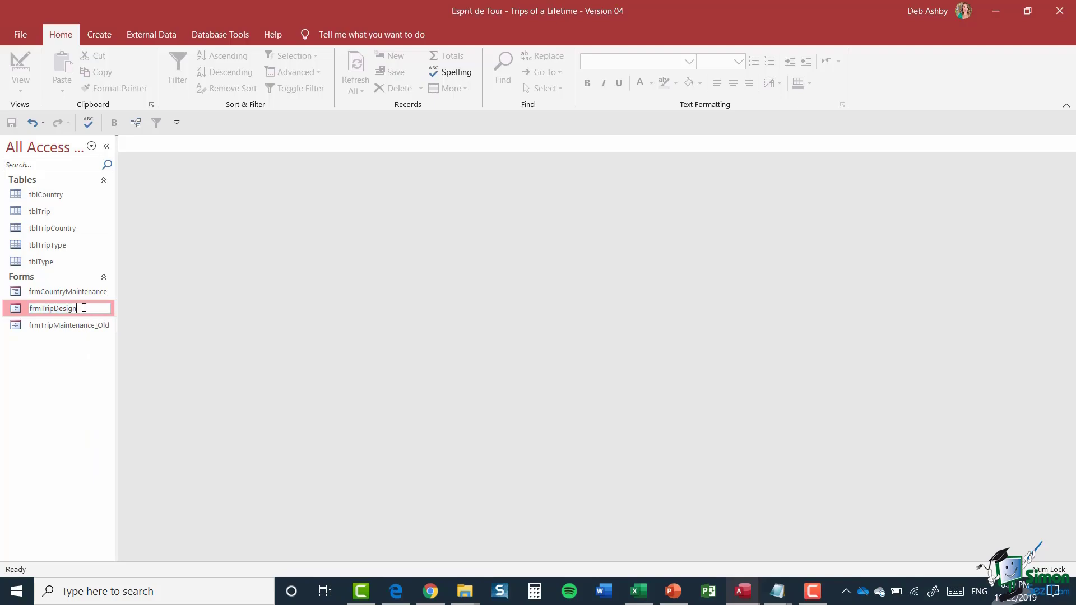
key("BackSpace")
key("BackSpace")
key("BackSpace")
key("BackSpace")
key("BackSpace")
key("BackSpace")
type("Maintenance")
key("Return")
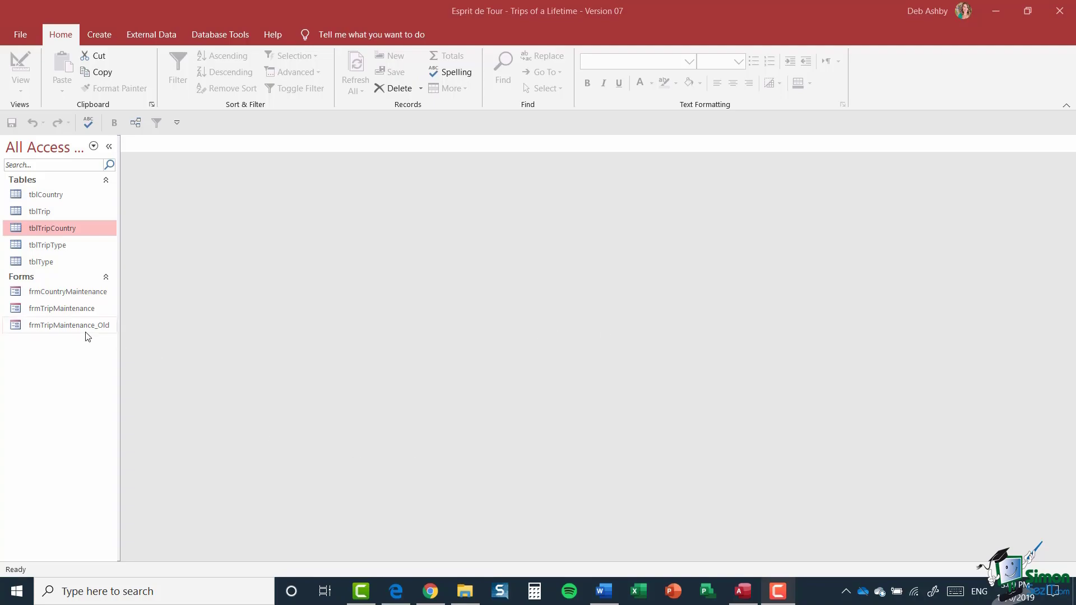
- Open the frmTripMaintenance form to view the trip records, and close it again
left_click(72, 310)
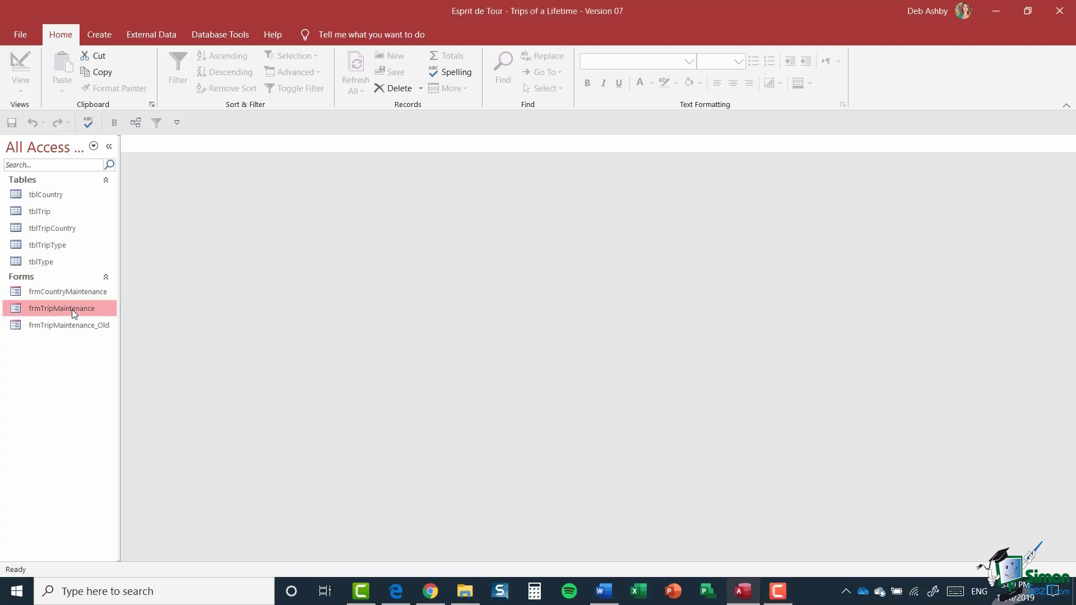
right_click(72, 309)
left_click(98, 318)
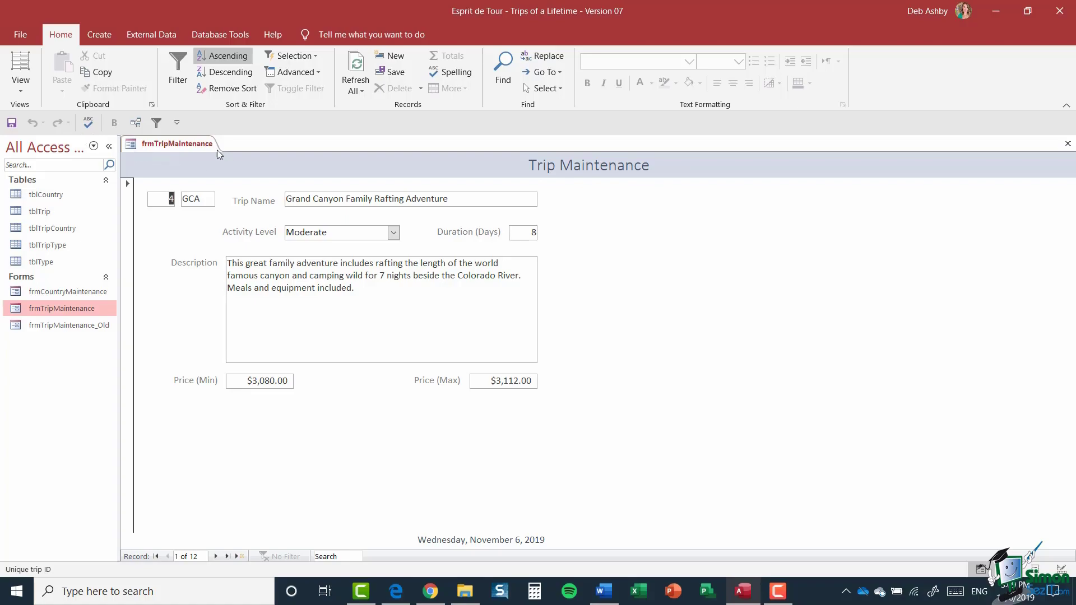
left_click(1067, 144)
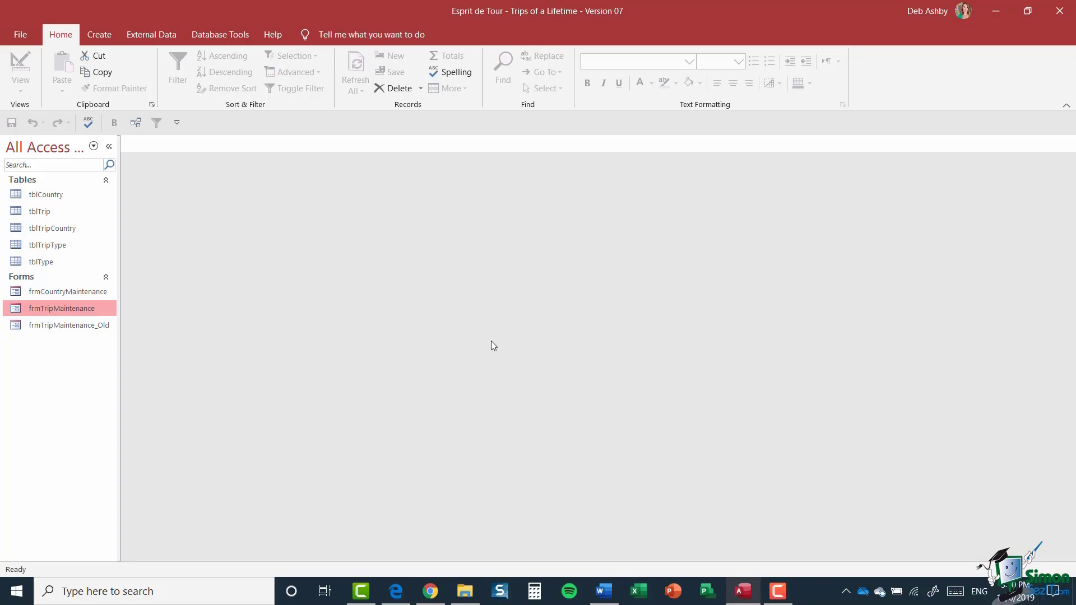
- Create a new blank form in Design View and show the property sheet for the Form object
left_click(101, 35)
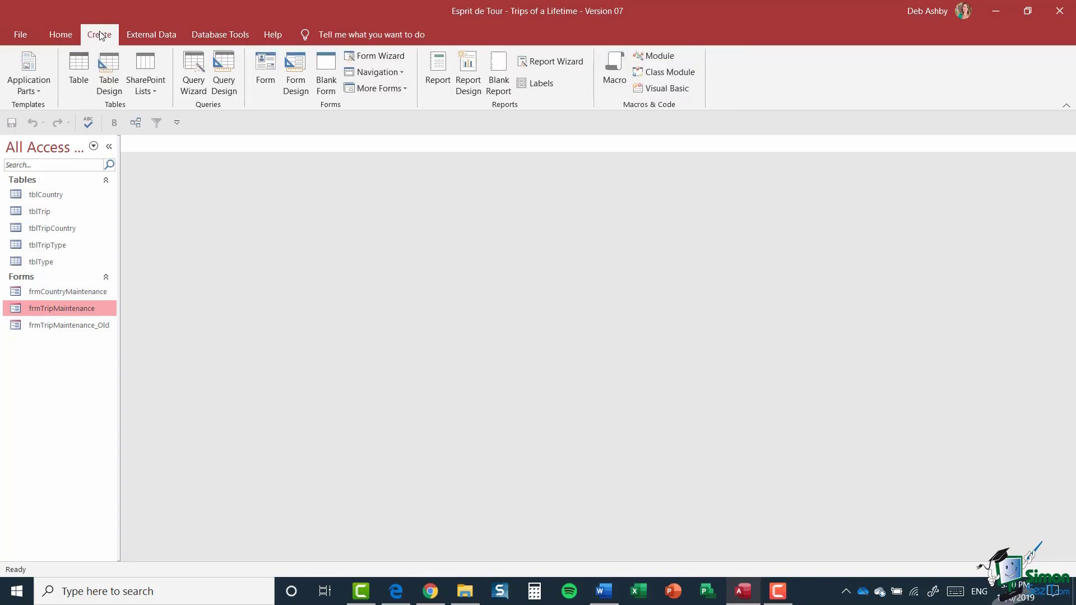
left_click(293, 71)
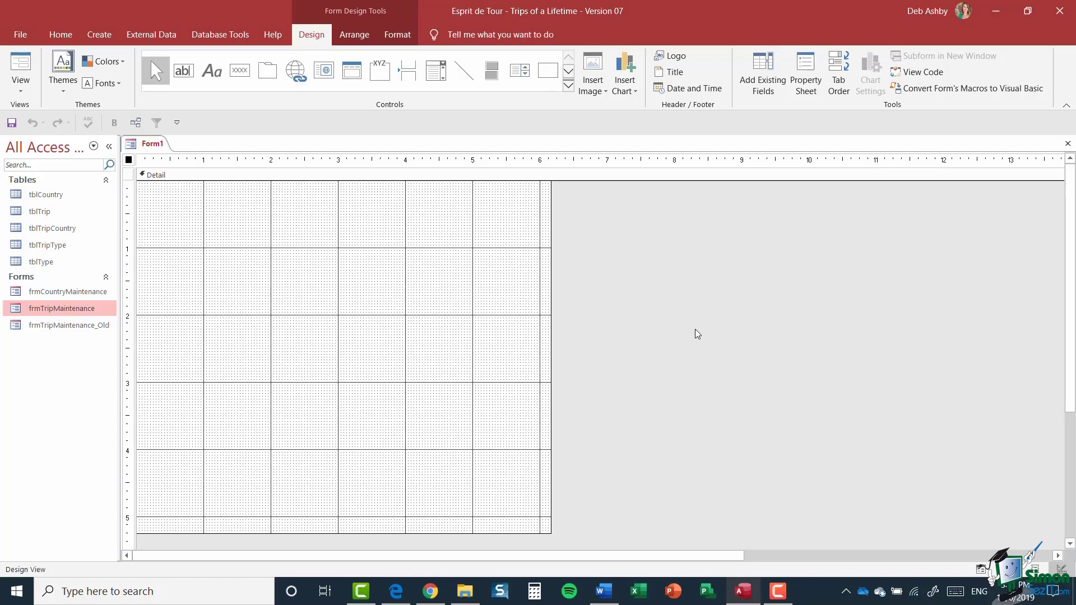
left_click(805, 72)
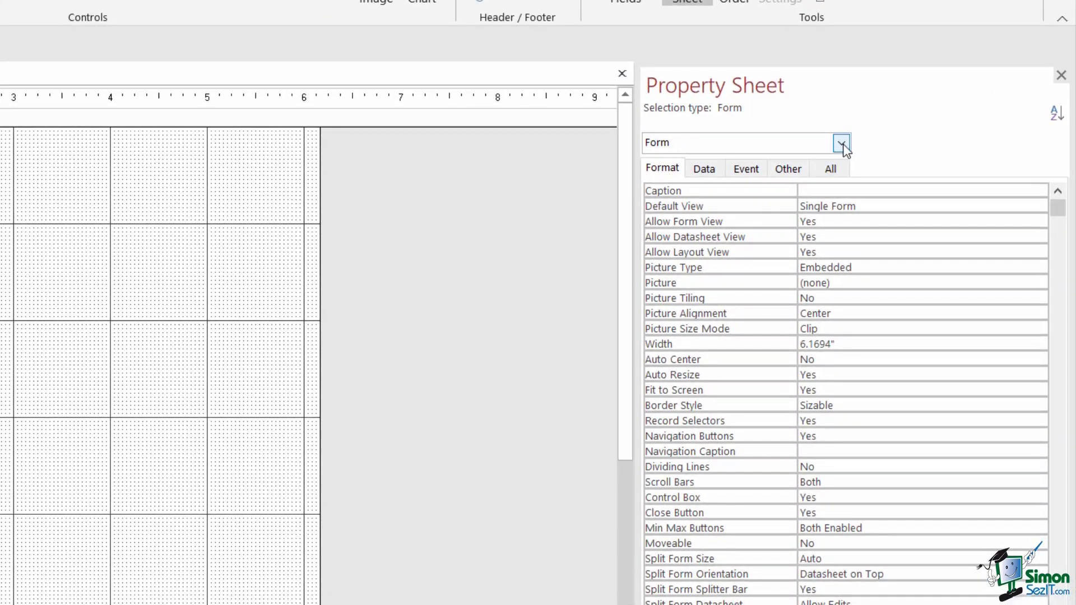
left_click(877, 167)
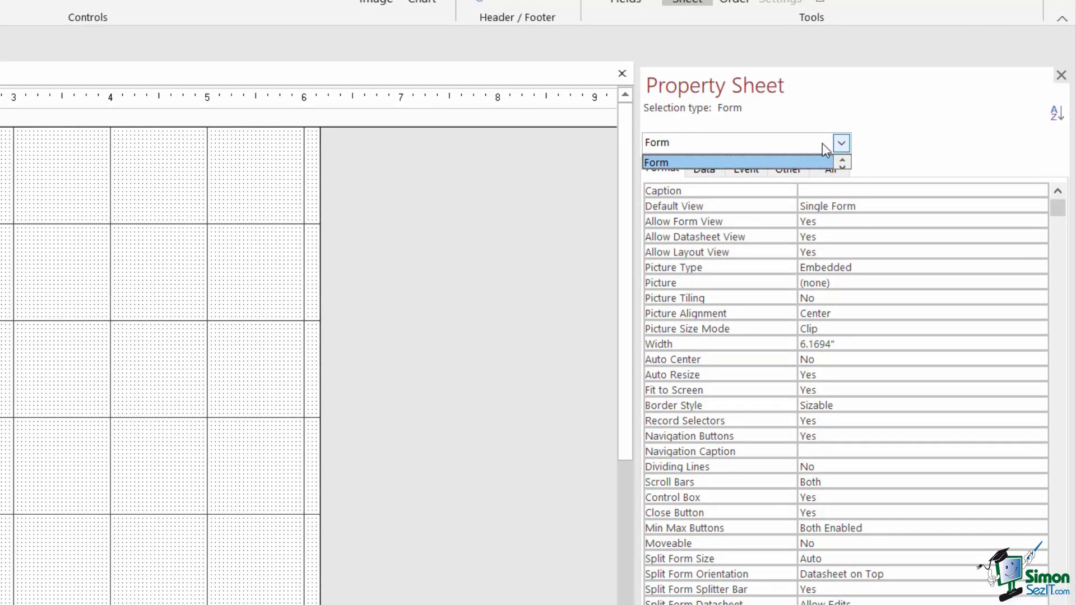
- Set the form's Record Source to tblTripCountry
left_click(779, 163)
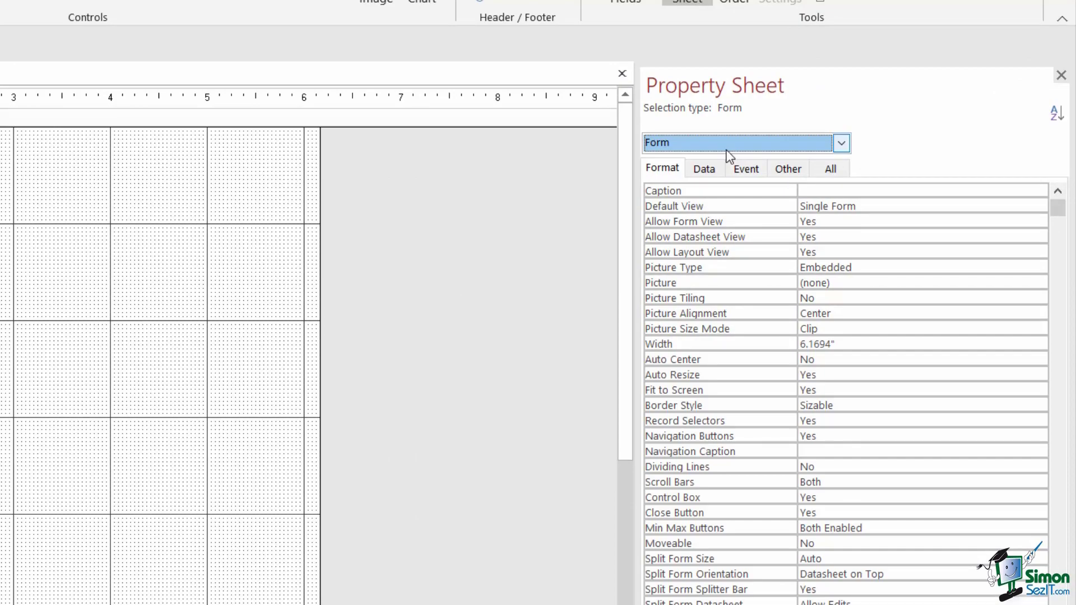
left_click(703, 170)
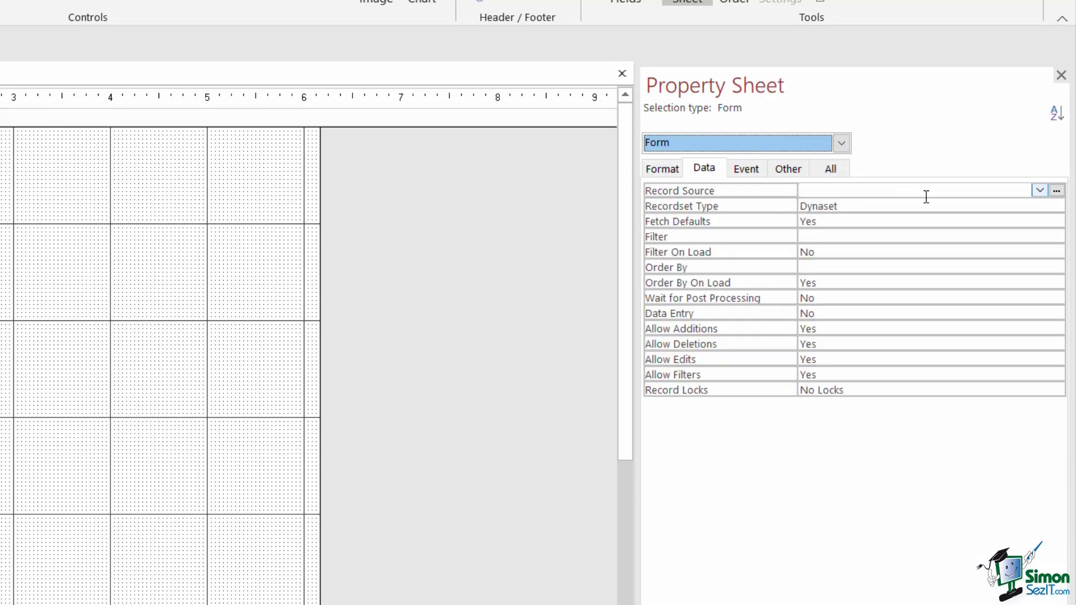
left_click(1039, 191)
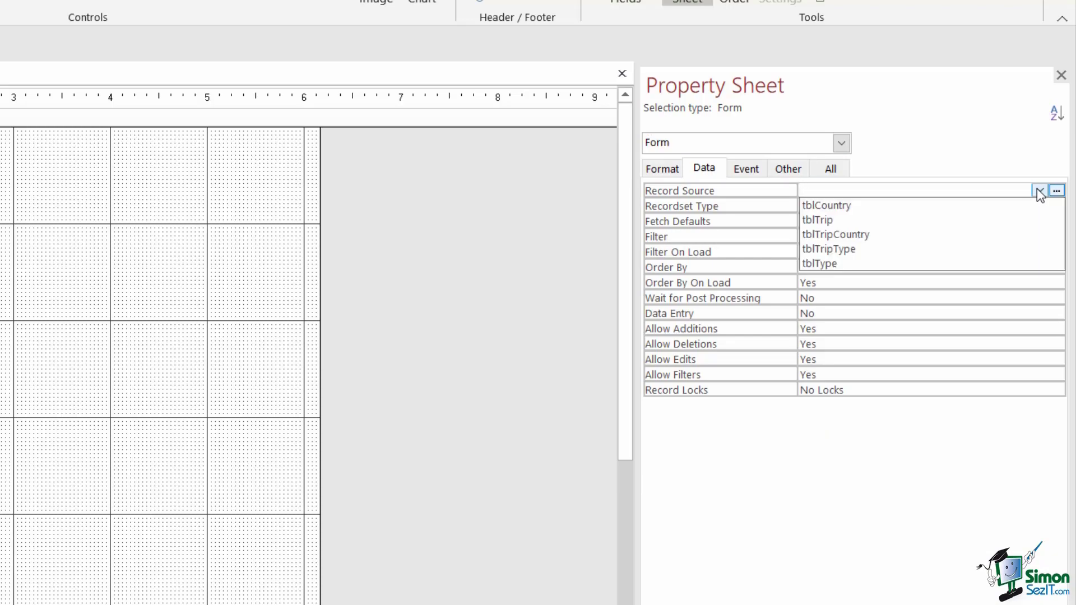
left_click(892, 238)
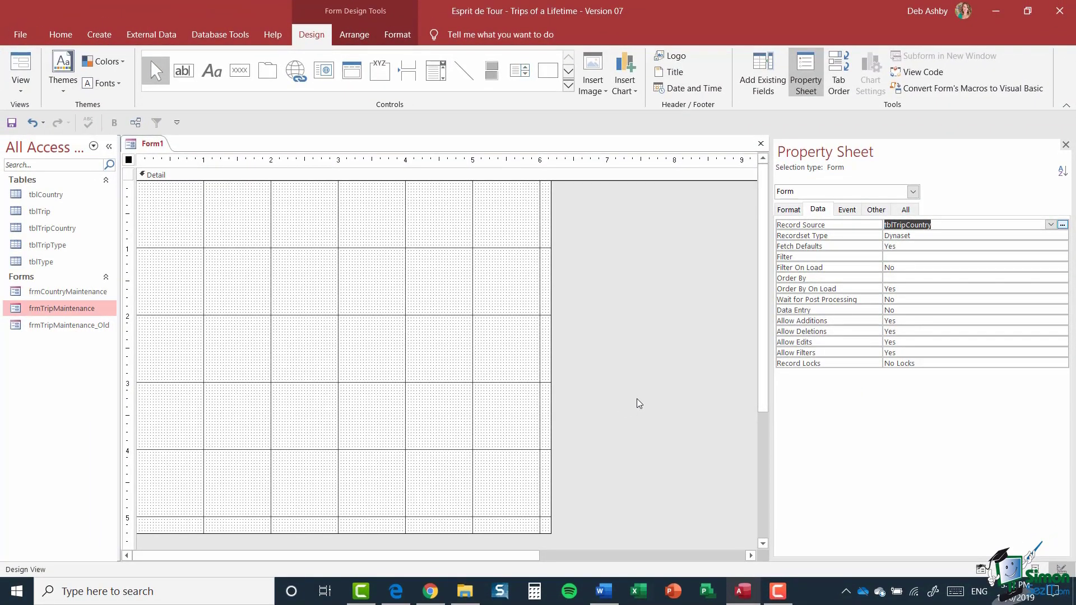
- Add the ID, TripID and Country fields from the record source to the form's Detail section
left_click(765, 78)
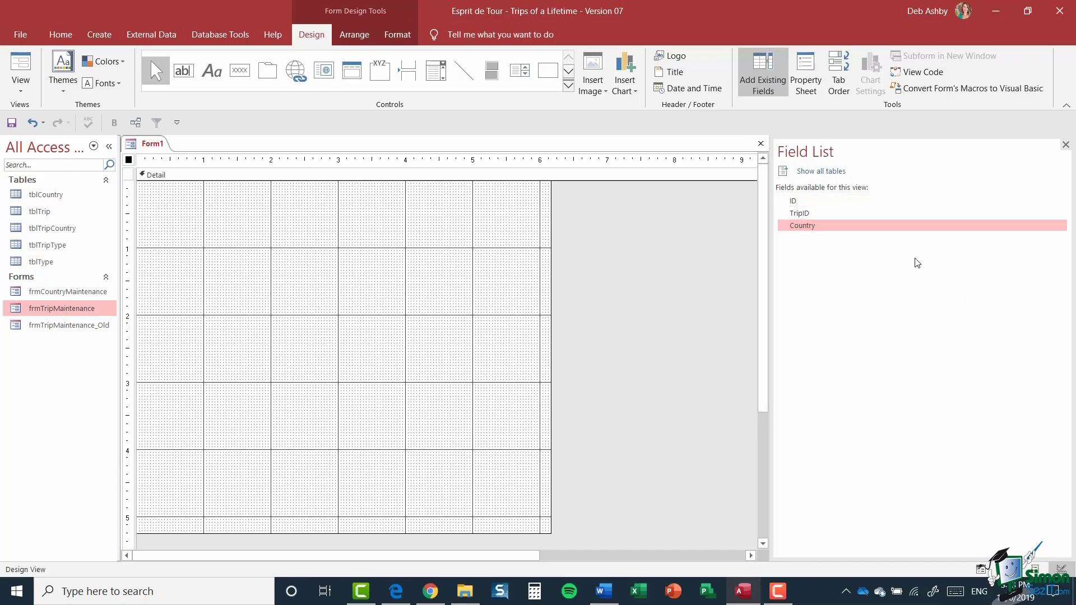
left_click(800, 201)
double_click(798, 201)
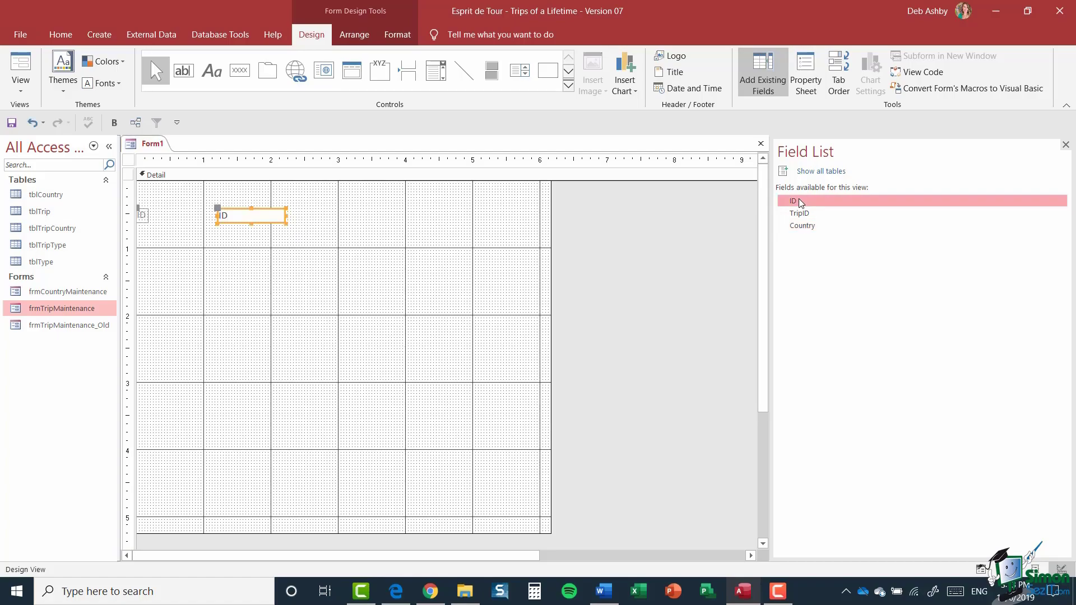
double_click(814, 214)
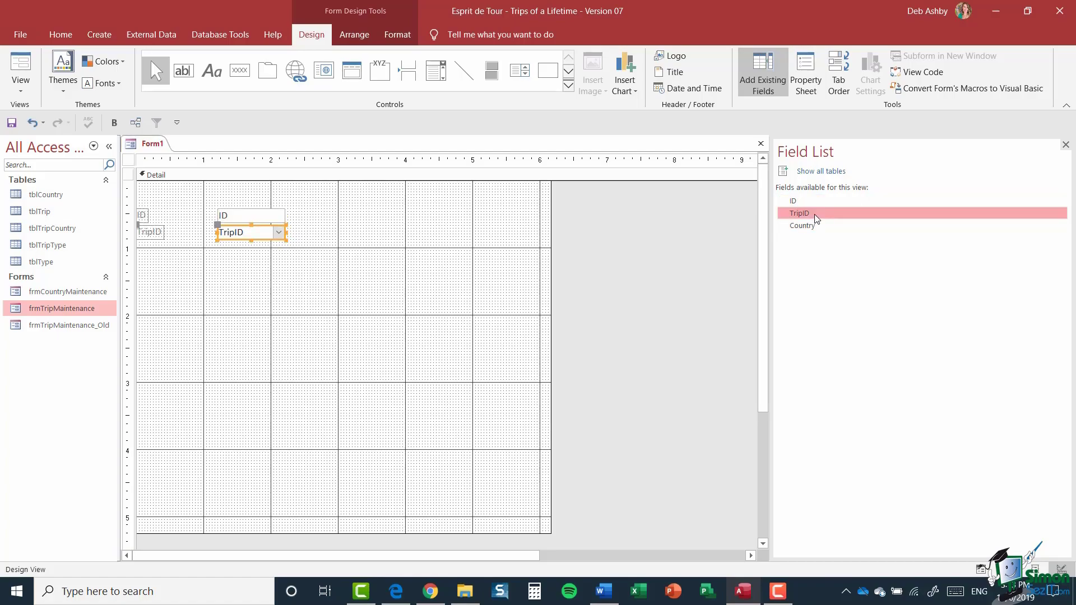
left_click(816, 227)
double_click(814, 226)
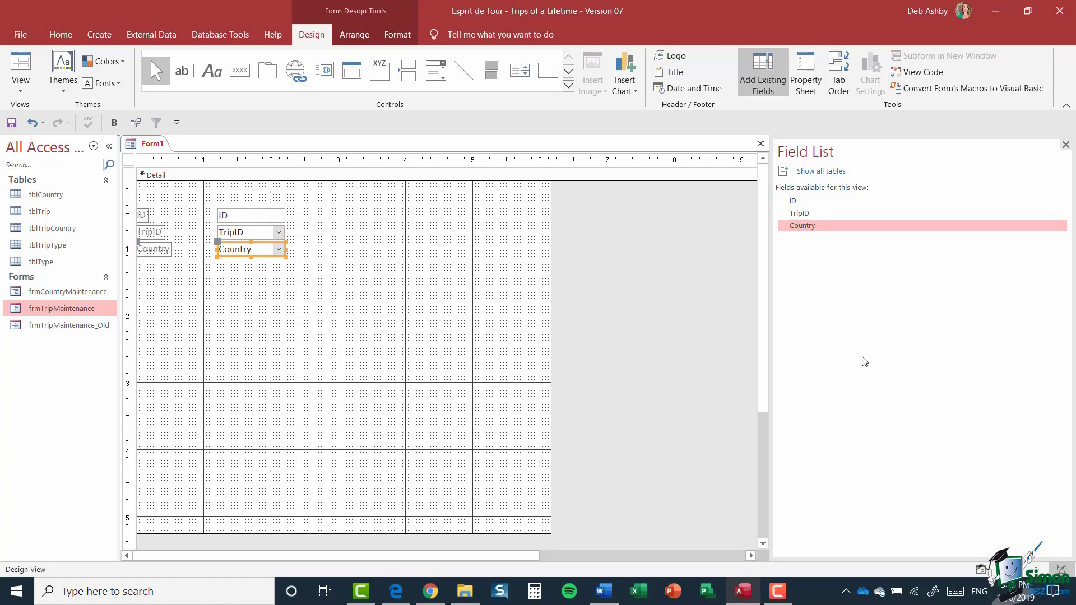
- Delete the attached labels of the ID, TripID and Country fields, keeping their data controls
left_click(144, 215)
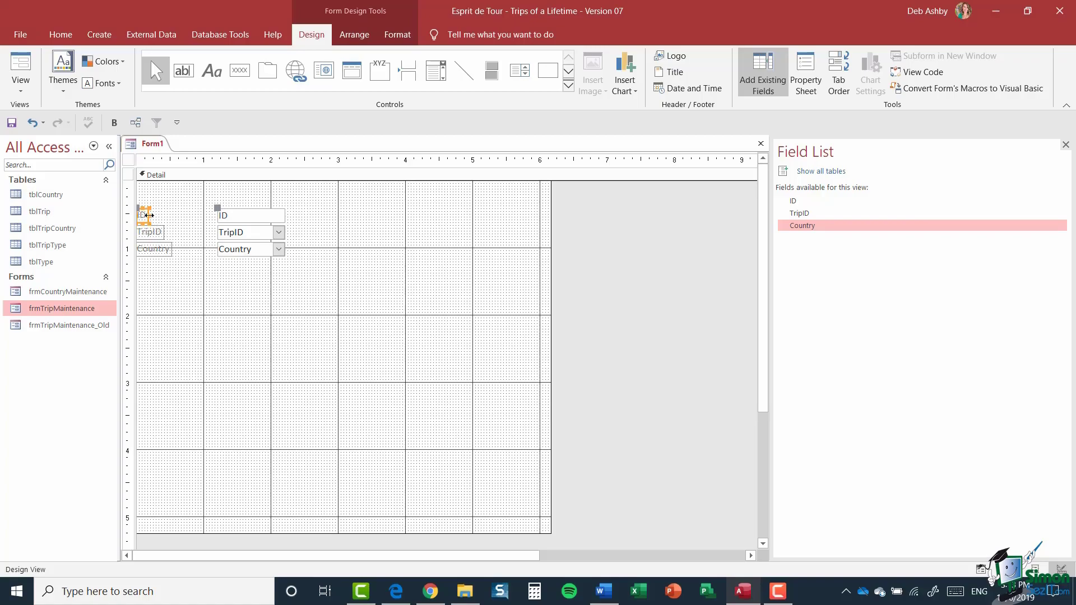
key("Delete")
left_click(148, 232)
key("Delete")
left_click(144, 249)
key("Delete")
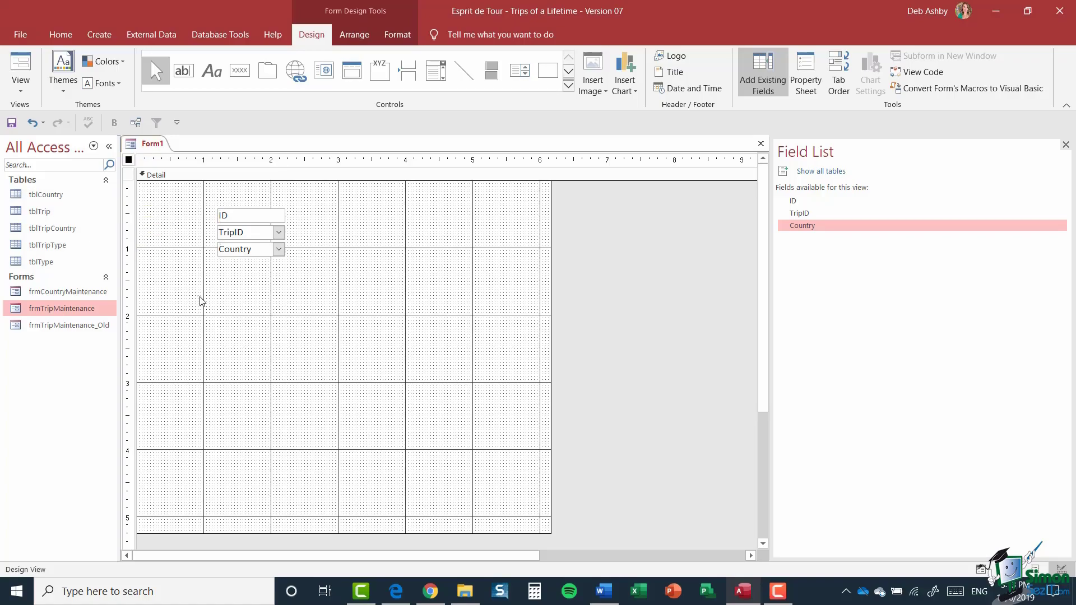
- Arrange the ID, TripID and Country controls in one row near the Detail section's upper edge, narrowing the ID and TripID controls
left_click(247, 214)
left_click_drag(269, 209, 193, 200)
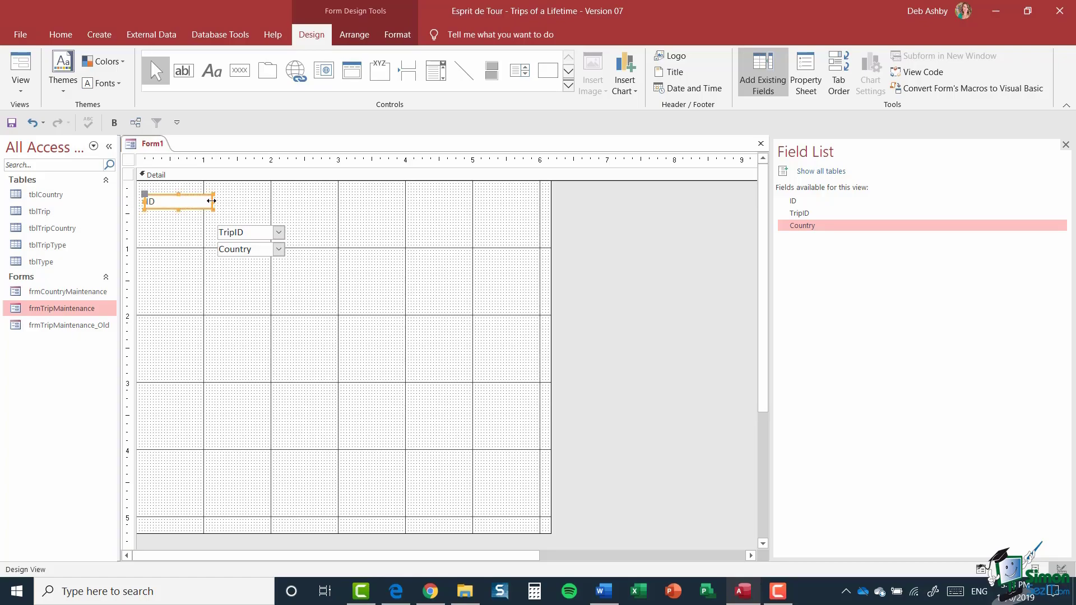
left_click(193, 201)
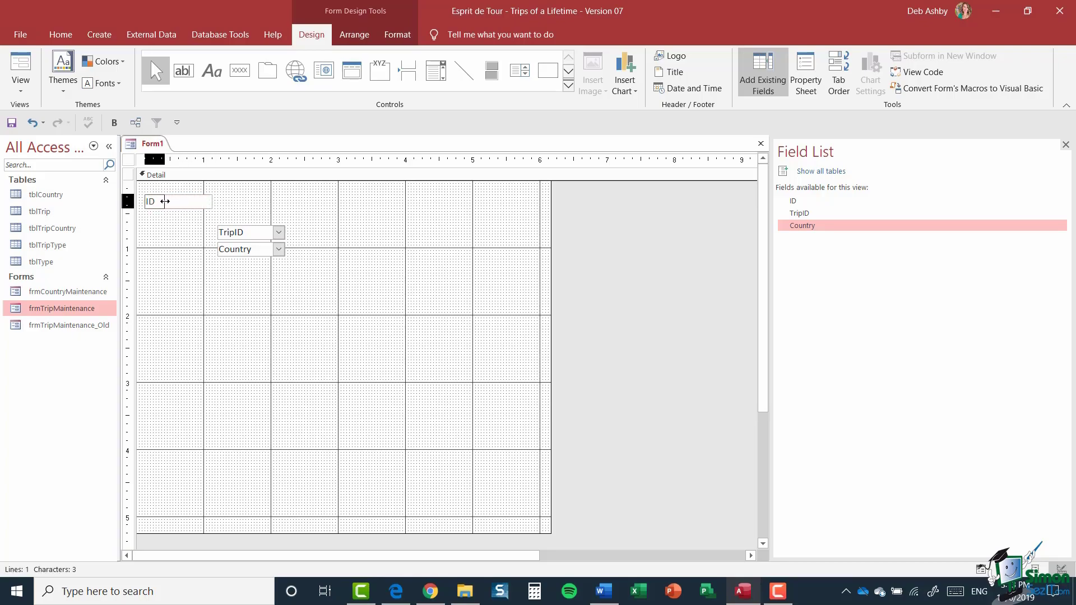
key("Return")
left_click_drag(251, 232, 211, 198)
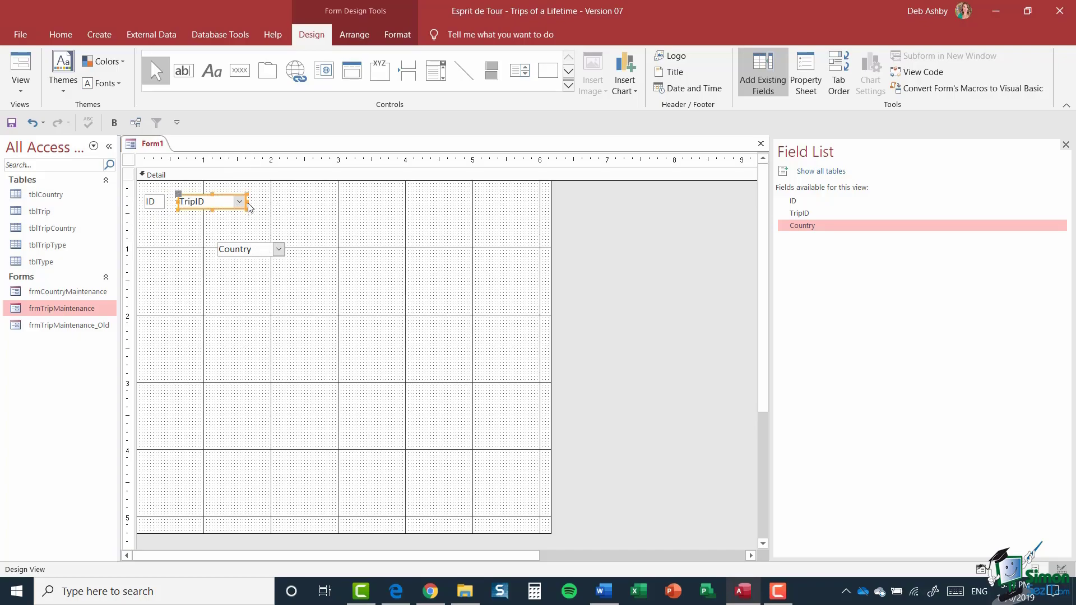
left_click(237, 203)
left_click_drag(253, 251, 285, 201)
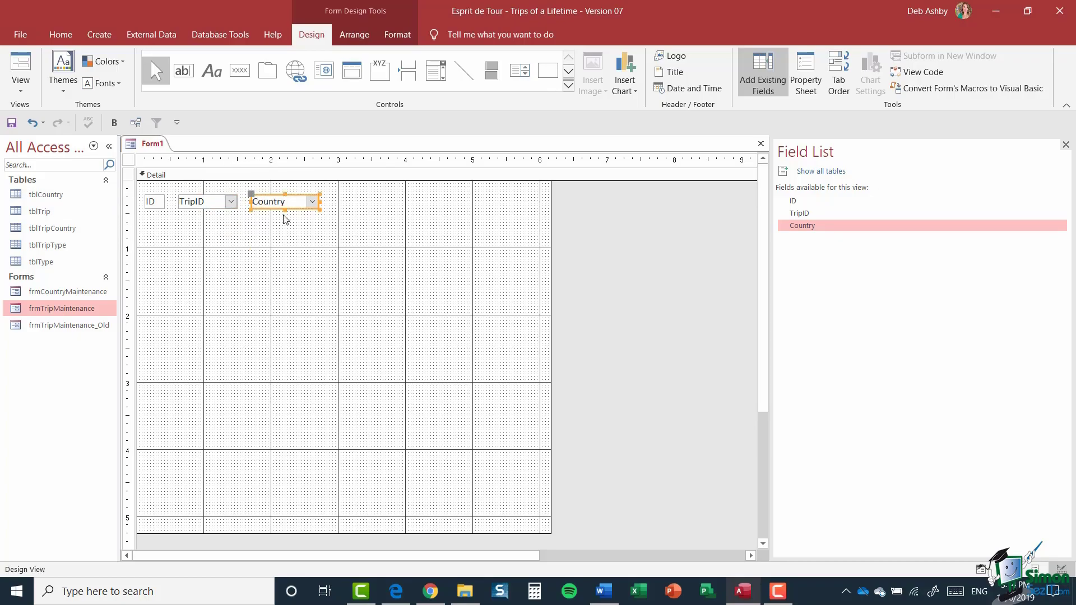
- Align the ID, TripID and Country controls by their top edges
left_click(215, 205, "shift")
left_click(163, 205, "shift")
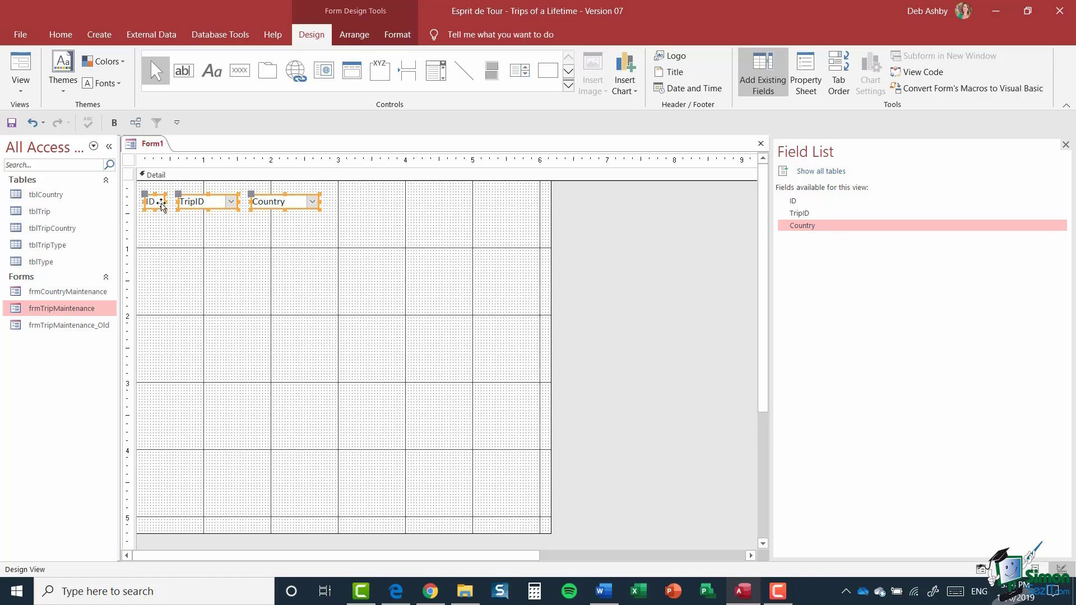
left_click(351, 37)
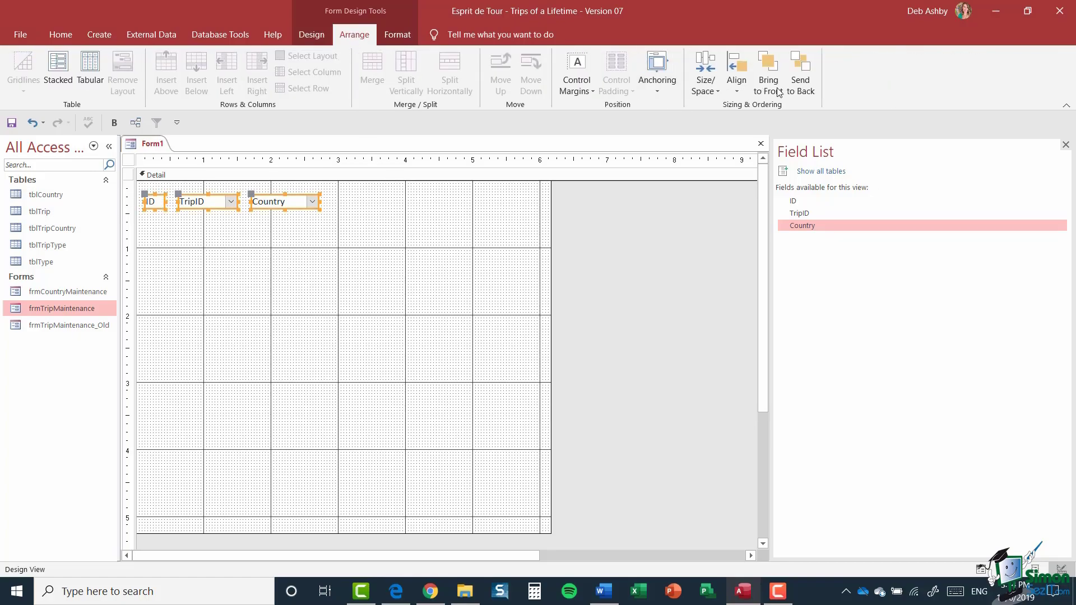
left_click(737, 89)
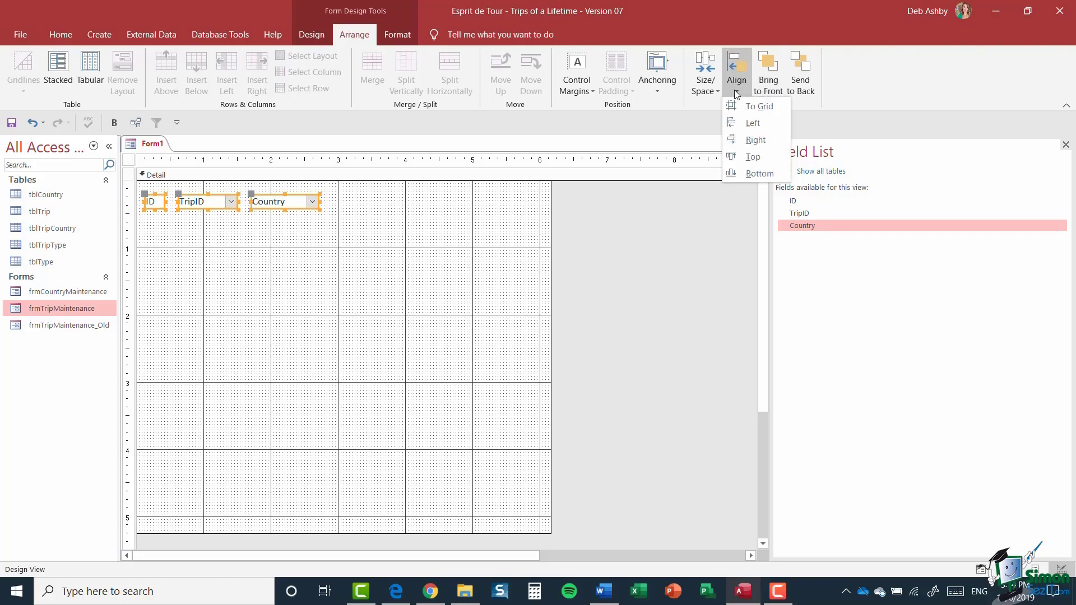
left_click(753, 157)
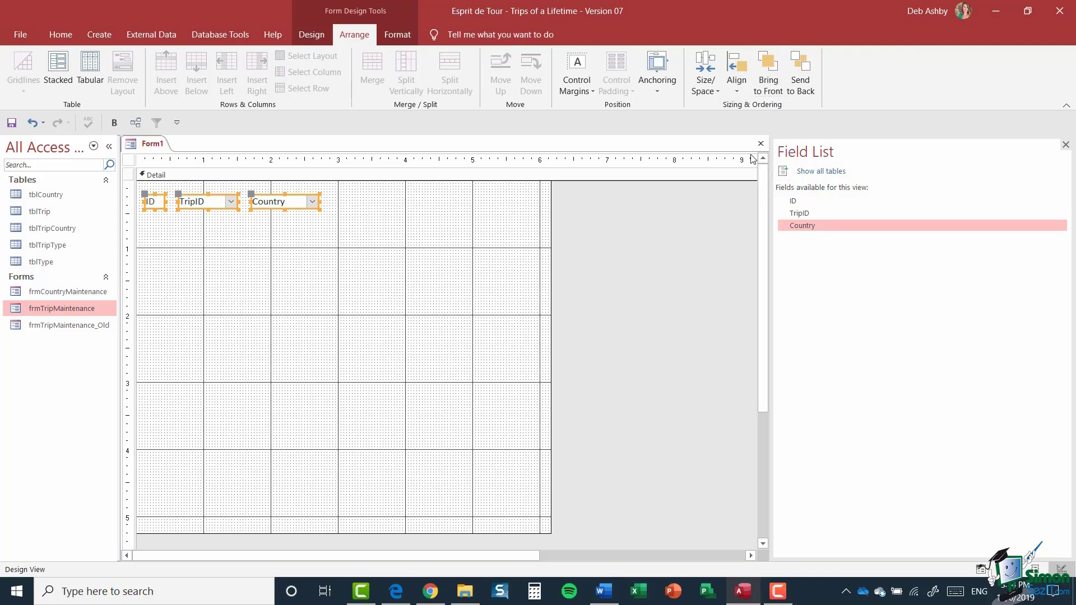
left_click(424, 244)
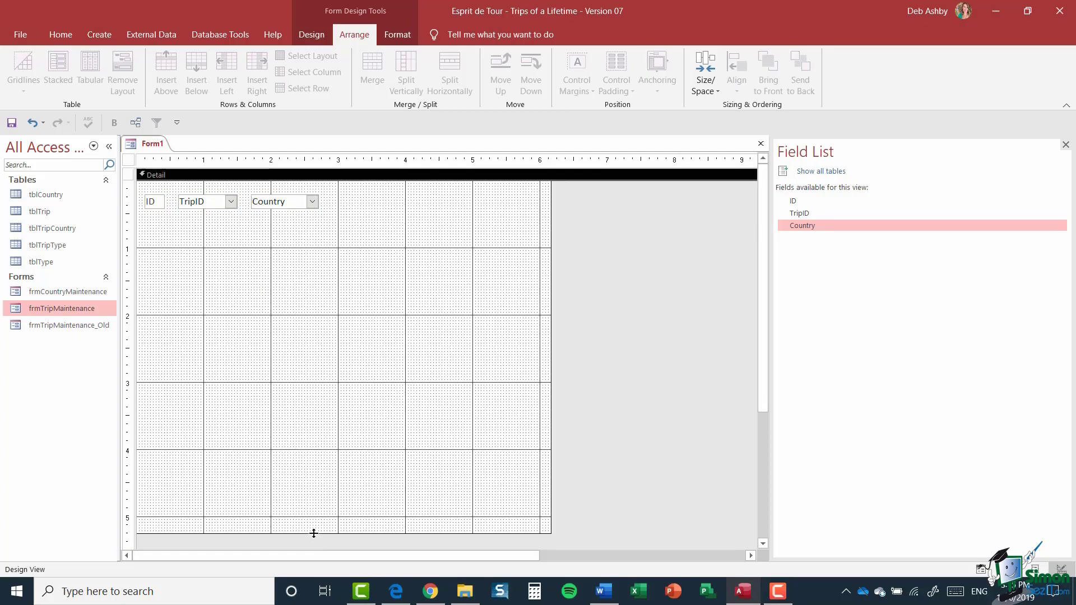
- Shrink the Detail section to about 3.67 inches wide, with its lower edge just below the row of controls
left_click_drag(312, 535, 312, 225)
left_click_drag(550, 203, 383, 201)
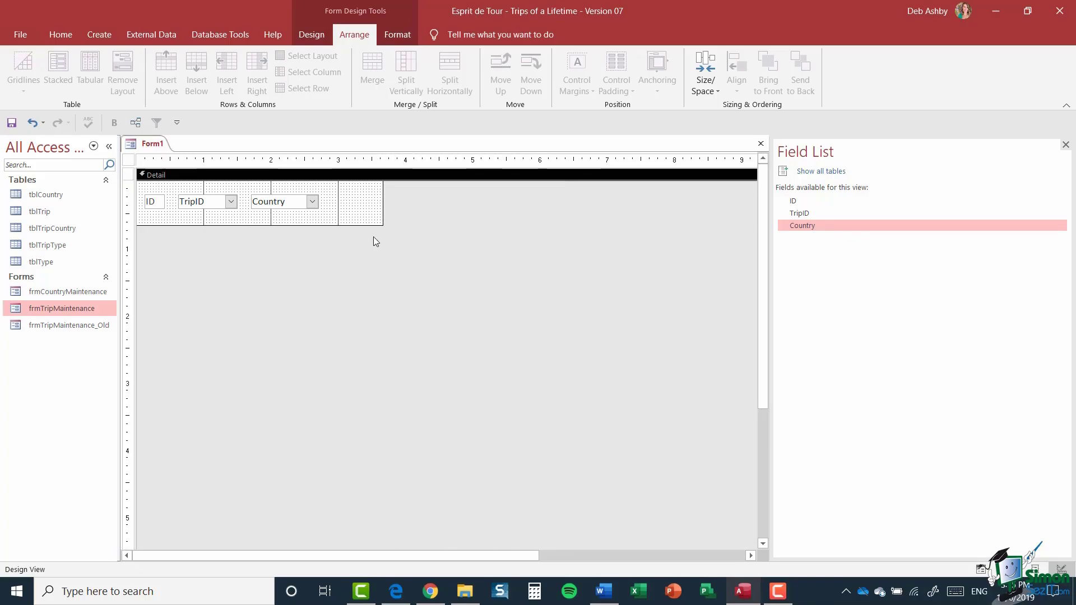
left_click_drag(289, 225, 288, 220)
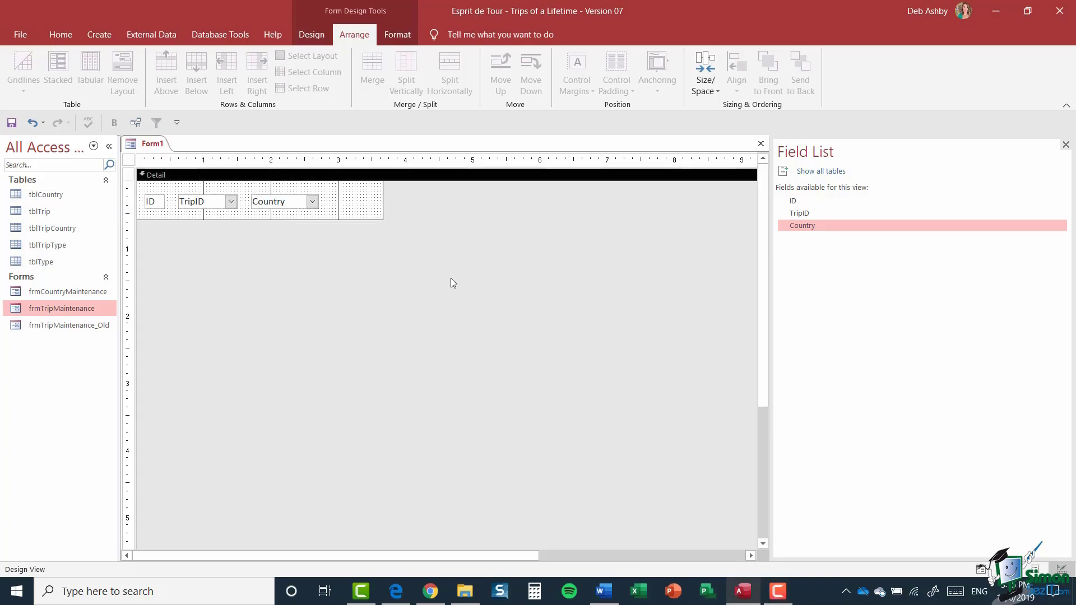
- Set the form's Default View property to Datasheet
left_click(312, 35)
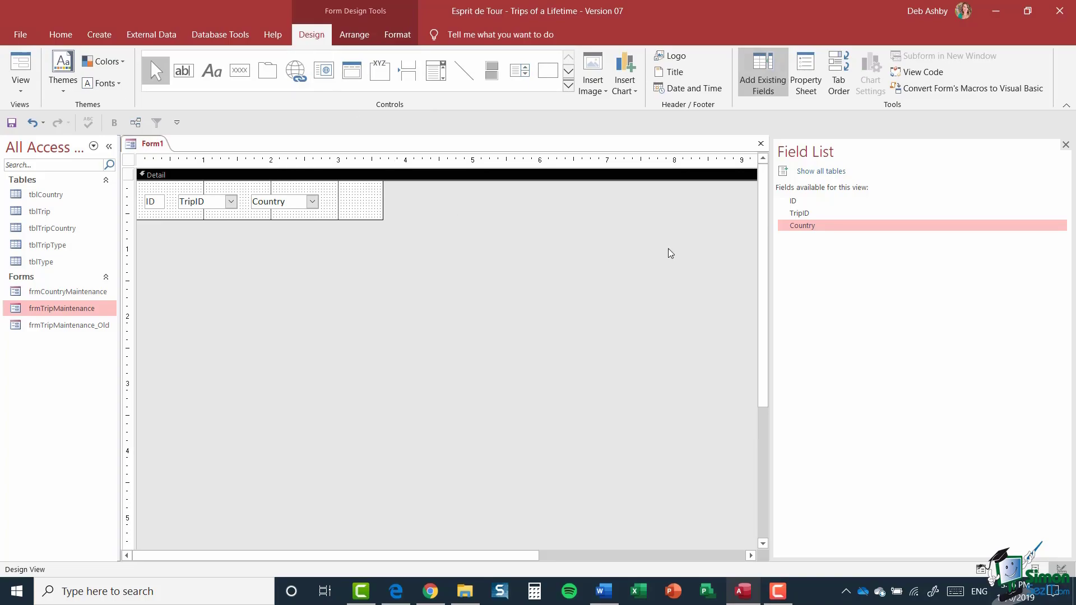
left_click(808, 77)
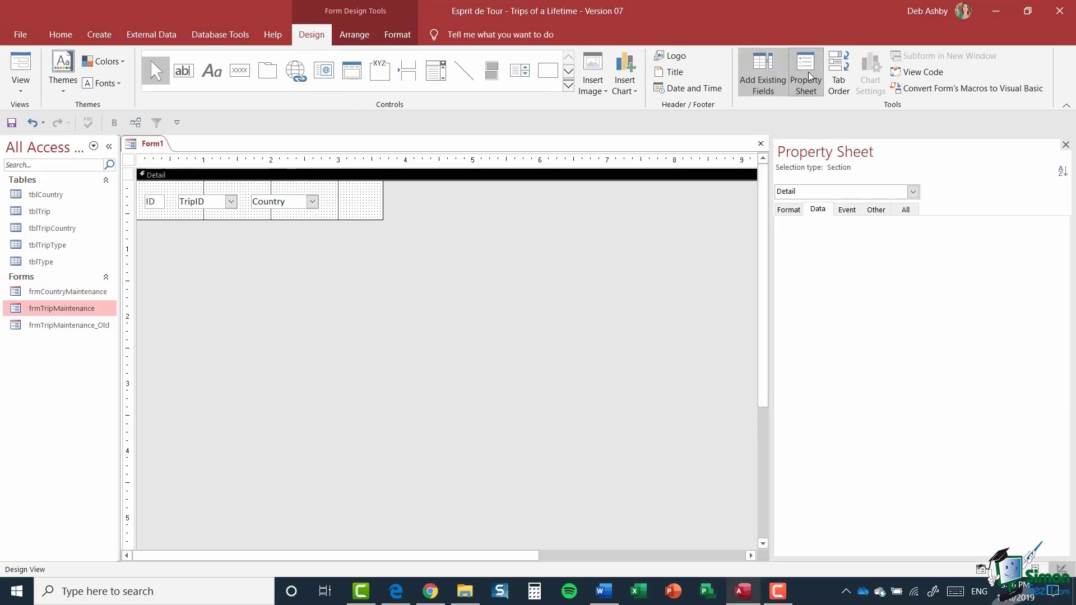
left_click(913, 191)
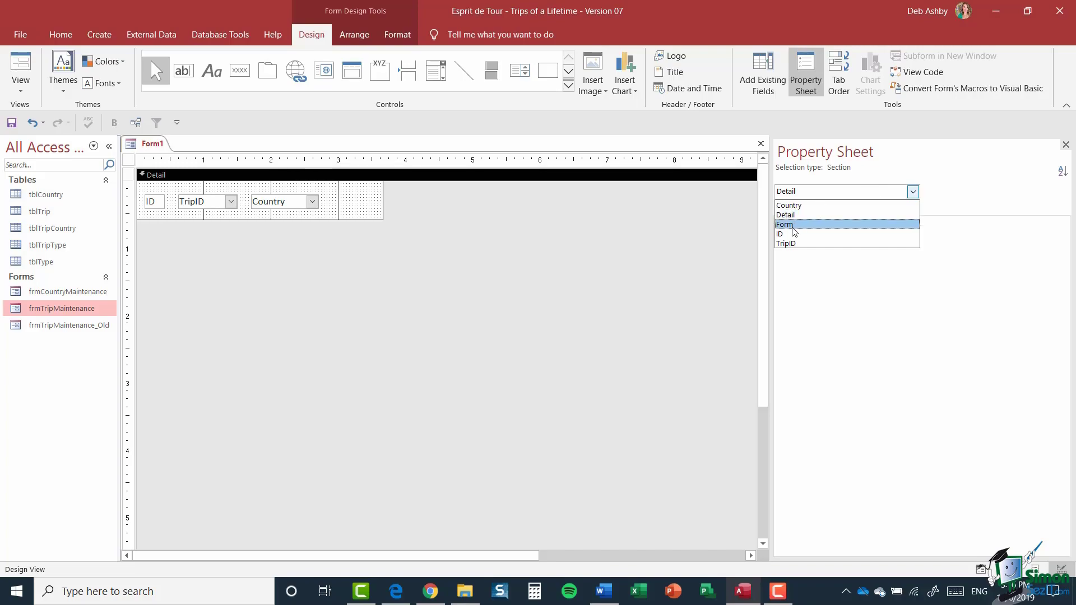
left_click(793, 226)
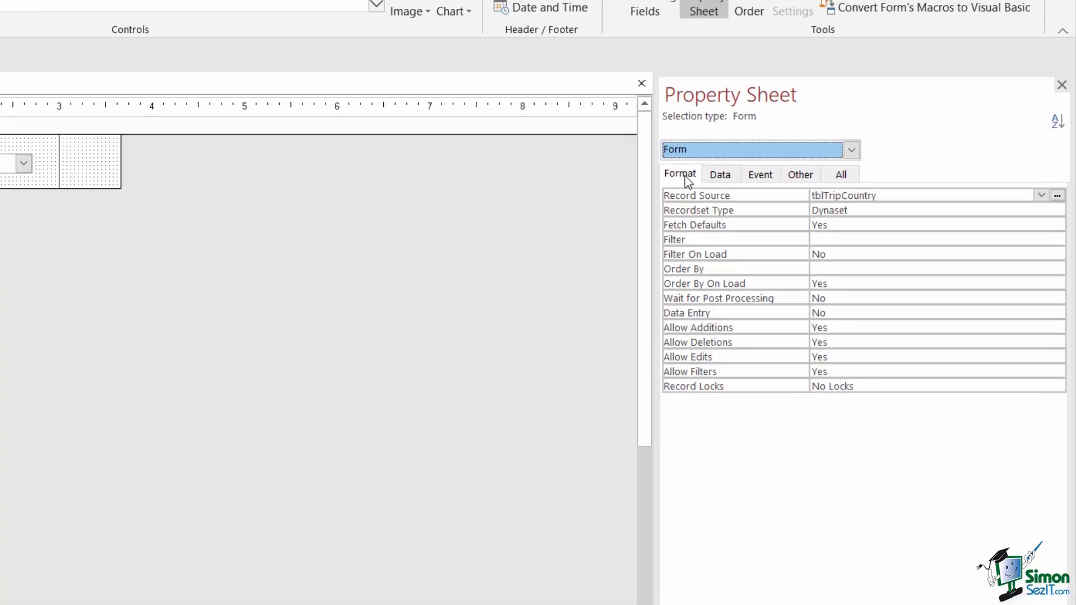
left_click(790, 210)
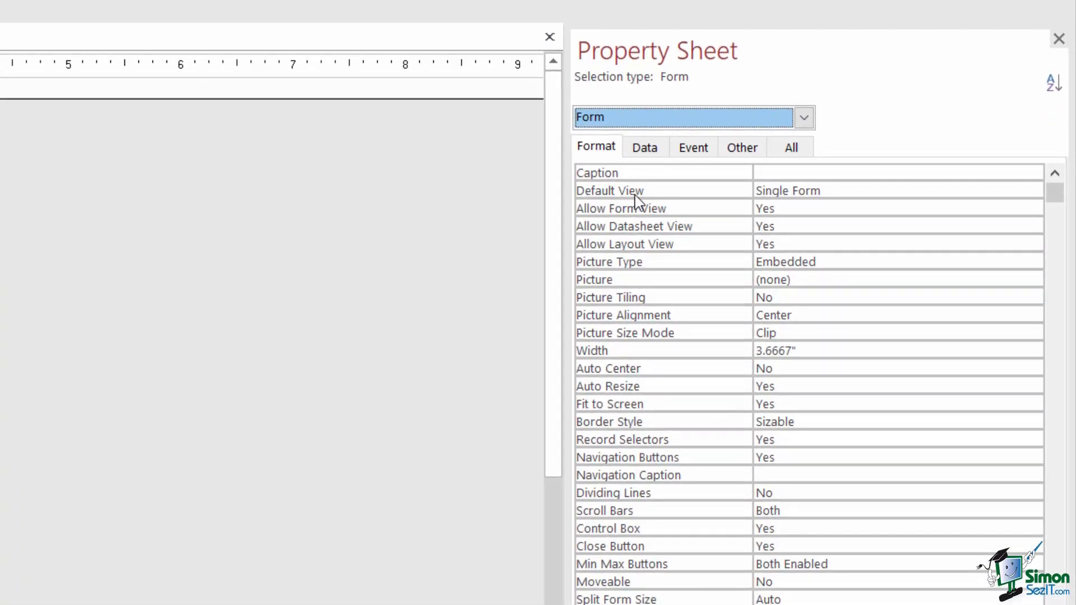
left_click(793, 190)
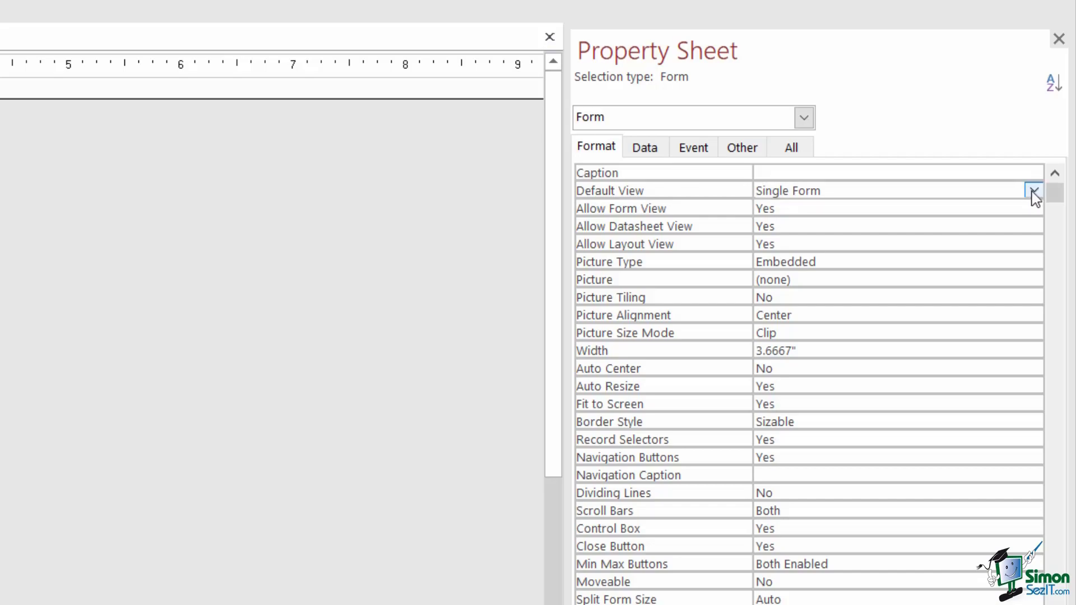
left_click(1033, 191)
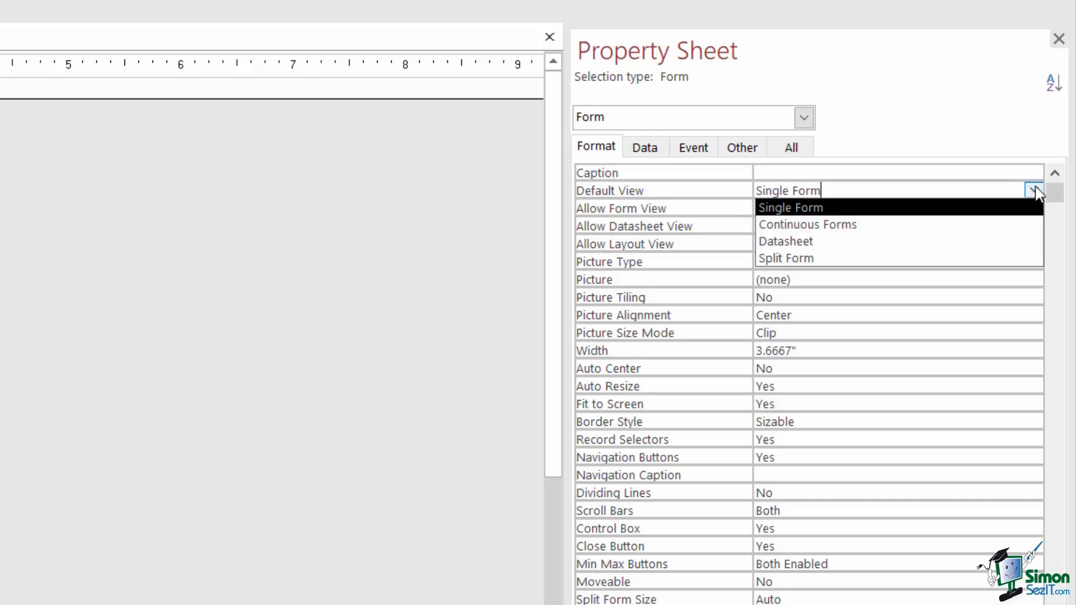
left_click(818, 241)
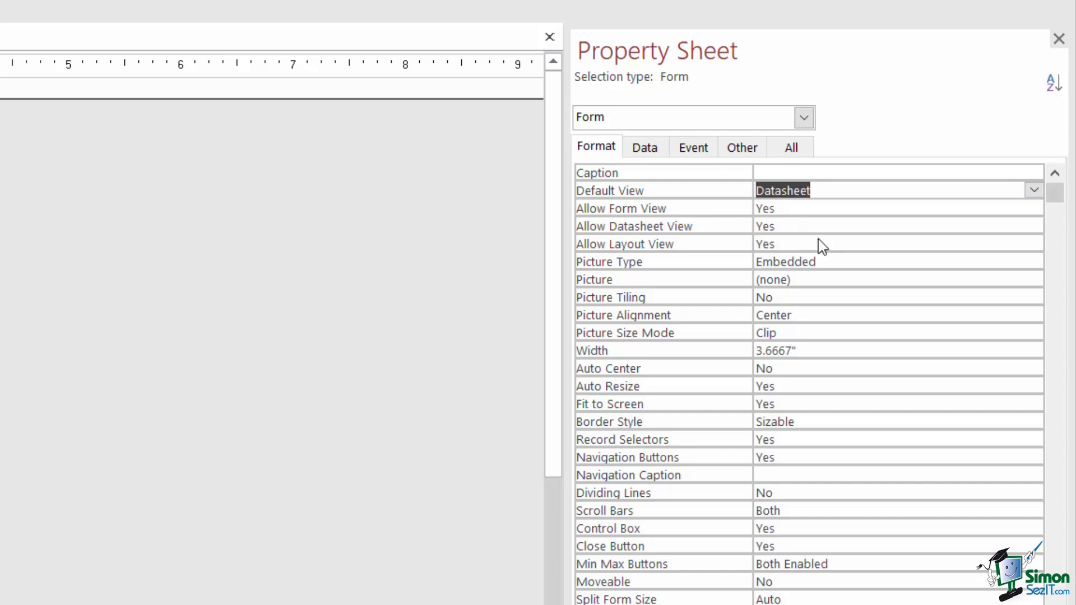
- Set the form's Allow Form View and Allow Layout View properties to No, leaving Allow Datasheet View at Yes
left_click(848, 209)
left_click(1034, 208)
left_click(853, 246)
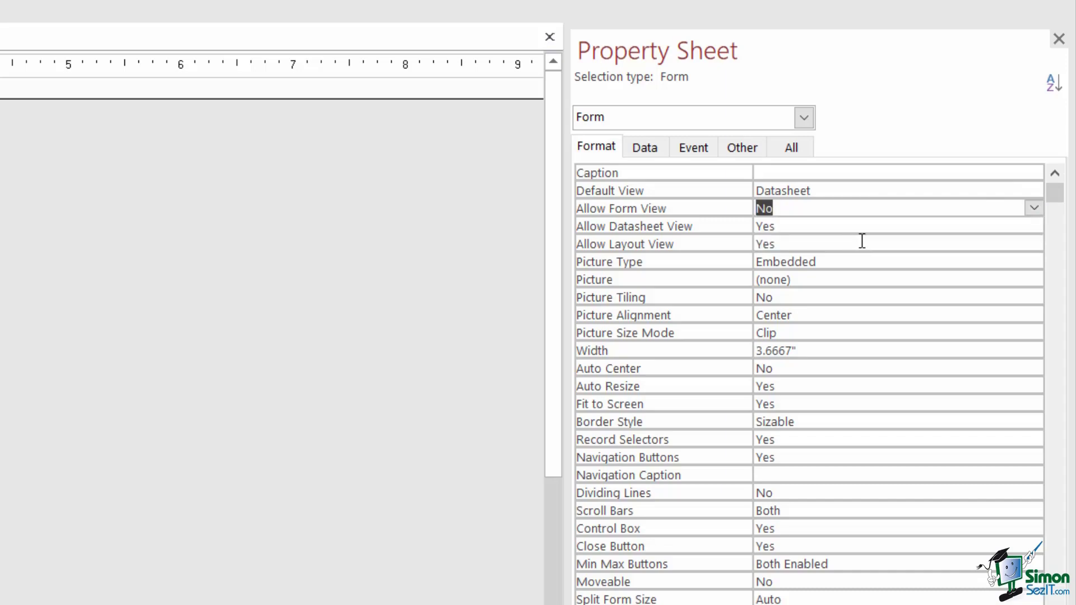
left_click(804, 223)
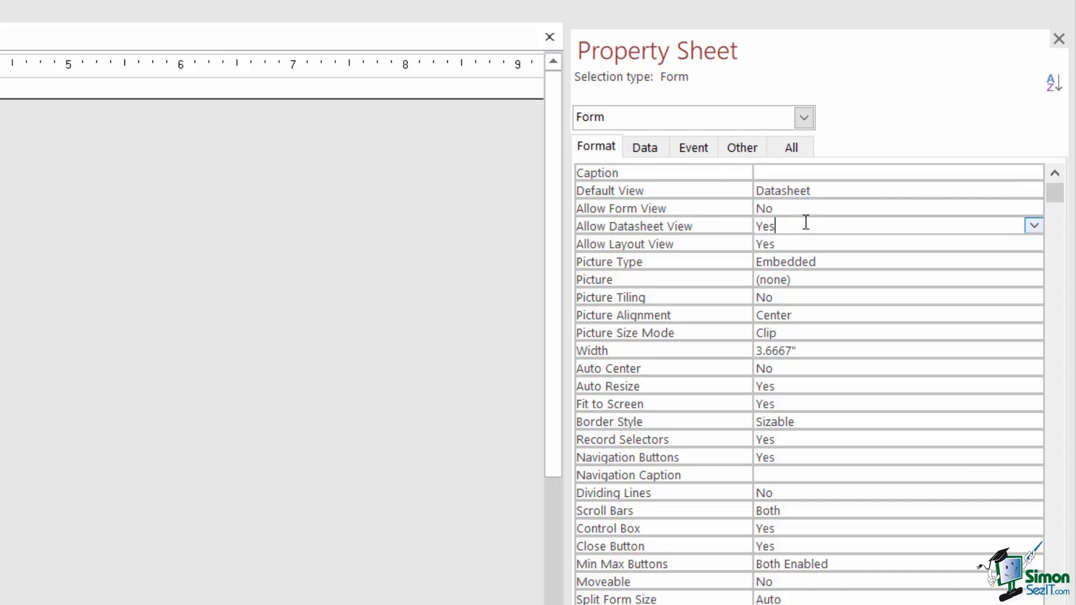
left_click(782, 245)
left_click(1036, 244)
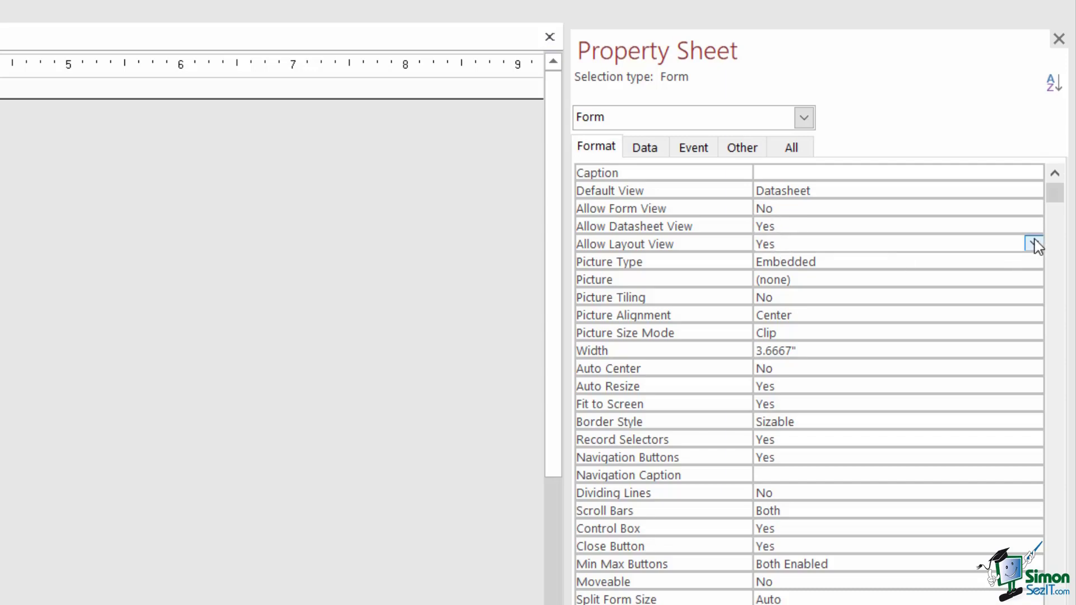
left_click(828, 279)
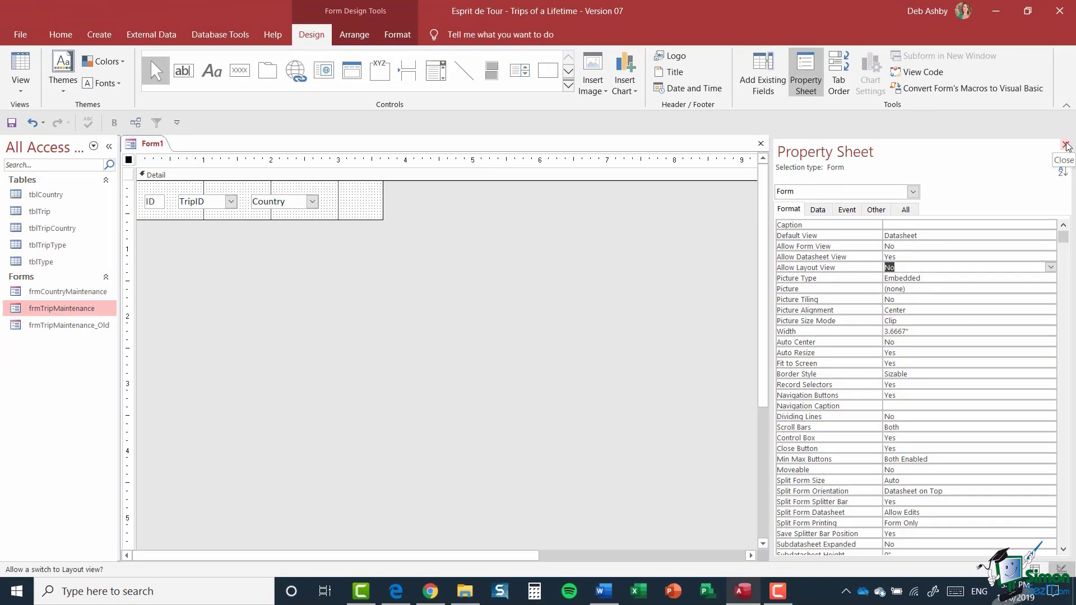
- Close the form, saving its design under the name frmTripCountry
left_click(1065, 145)
left_click(1068, 144)
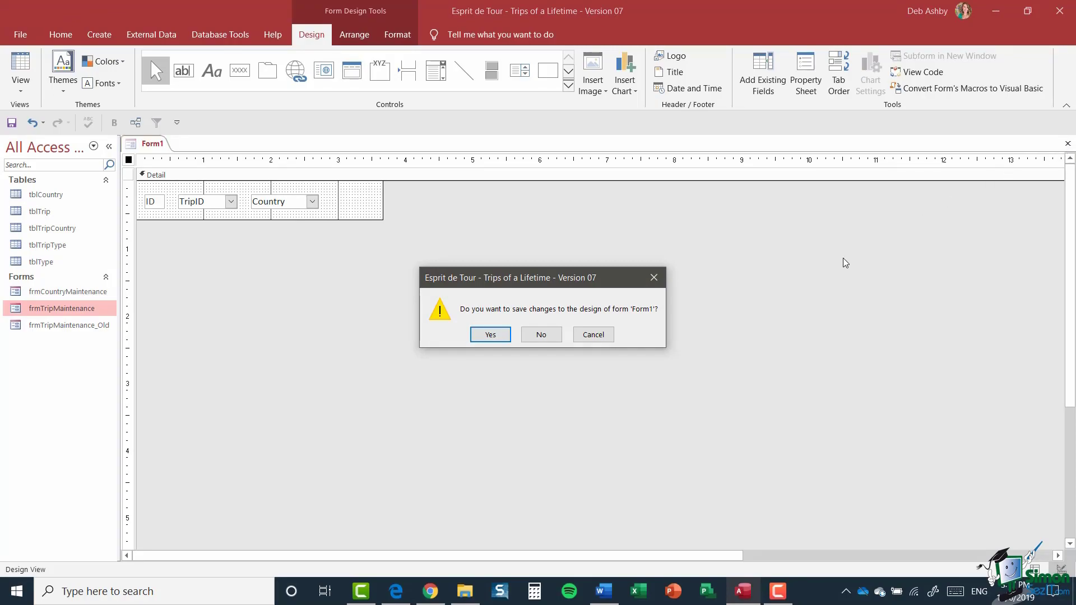
left_click(496, 332)
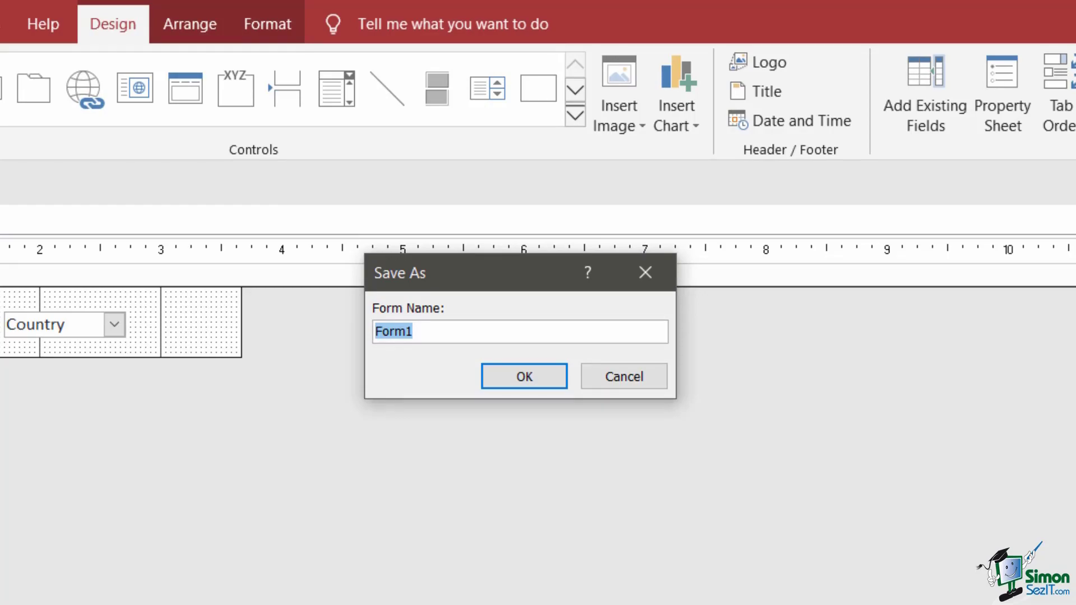
type("frm")
type("Ty")
key("BackSpace")
type("ripCoun")
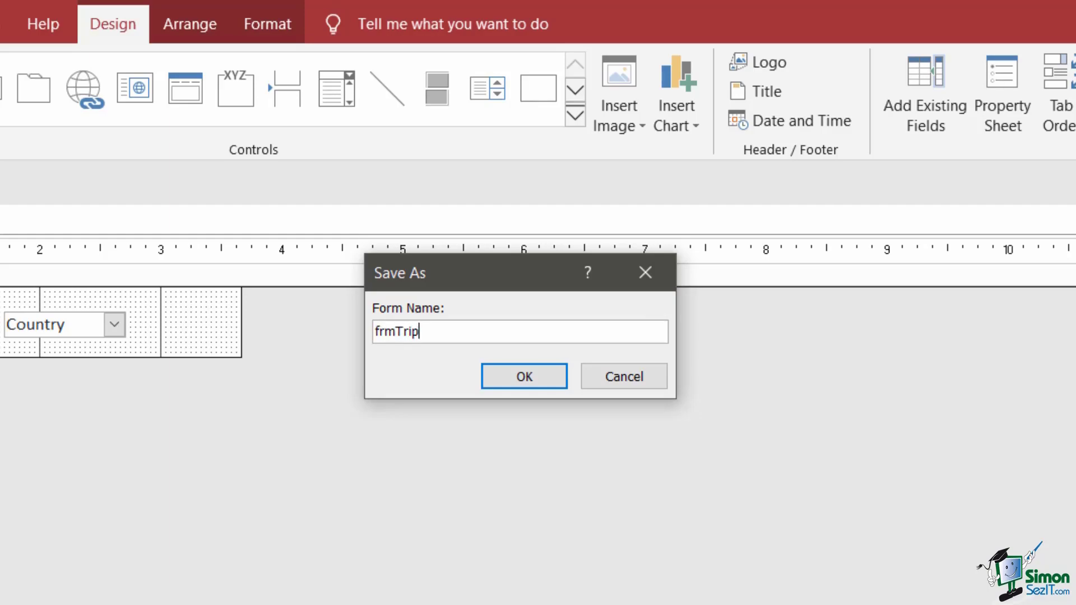
type("try")
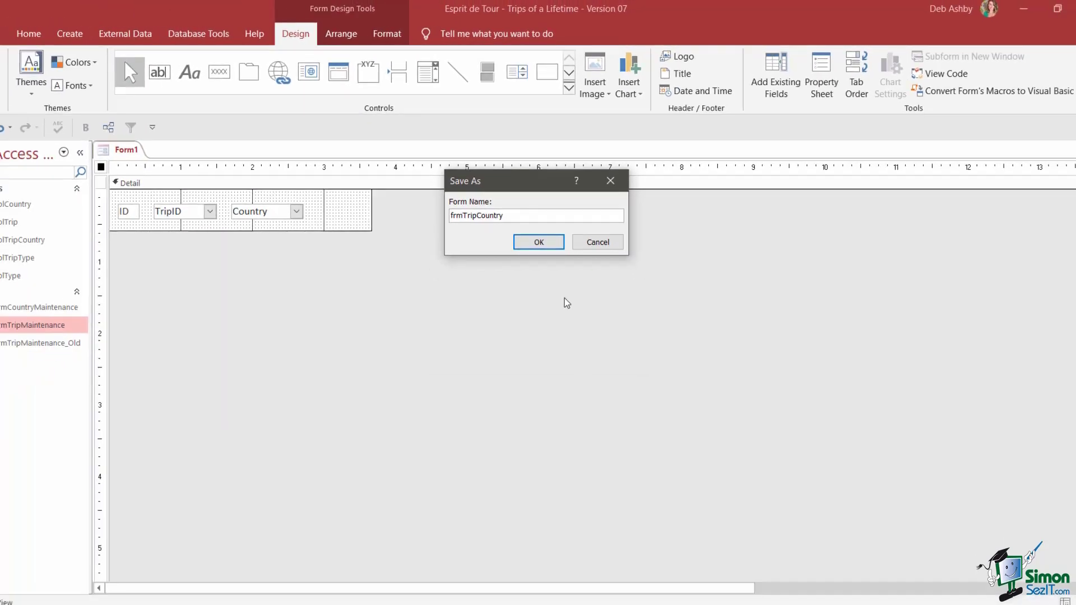
left_click(554, 243)
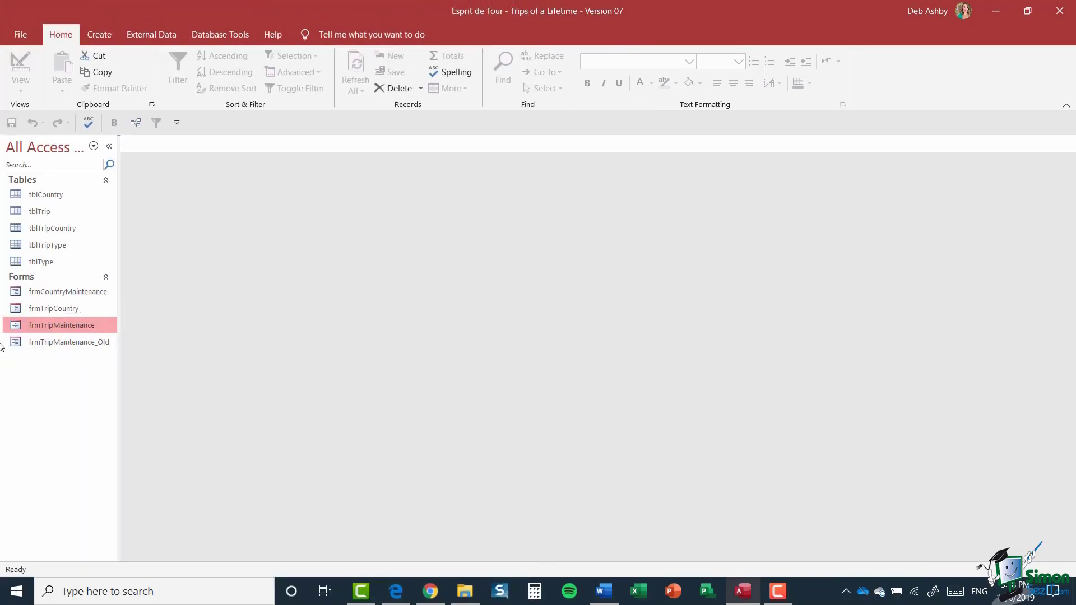
- Open frmTripMaintenance in Design View and widen the form to about 10.2 inches
right_click(61, 325)
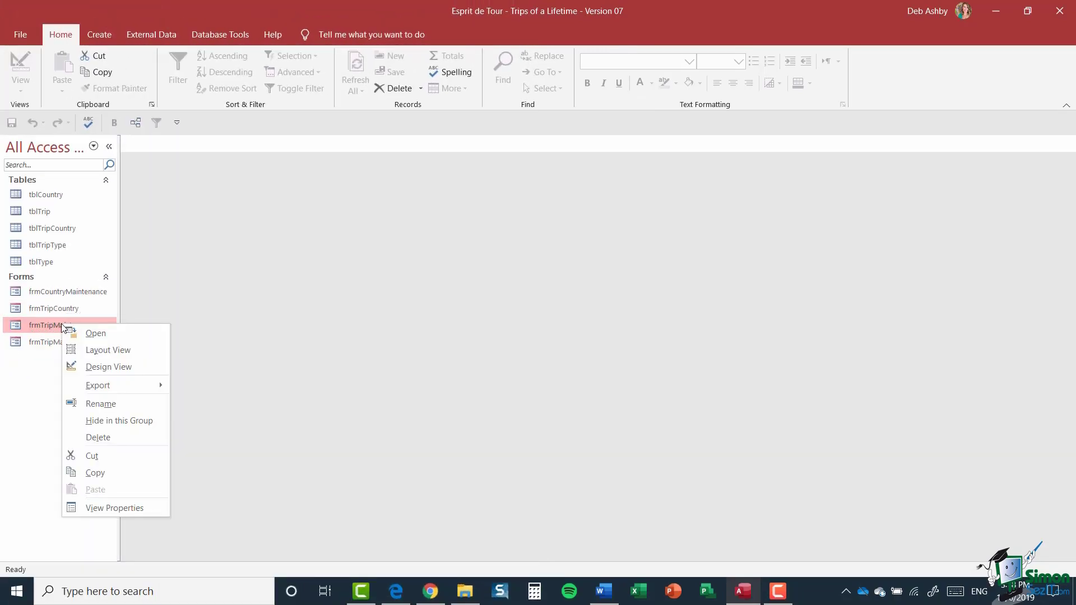
left_click(109, 367)
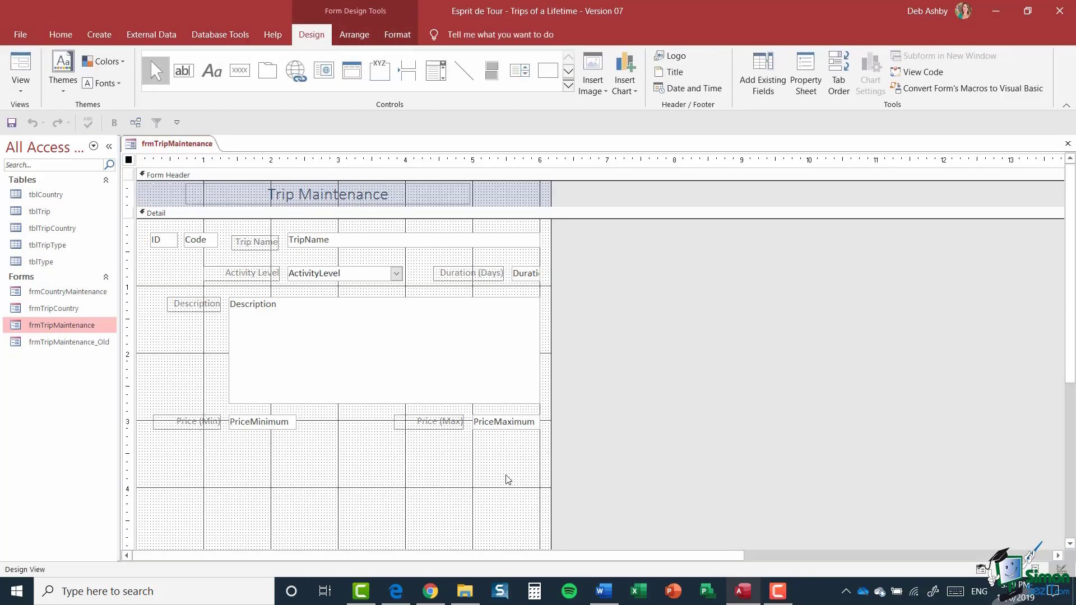
left_click_drag(551, 306, 821, 322)
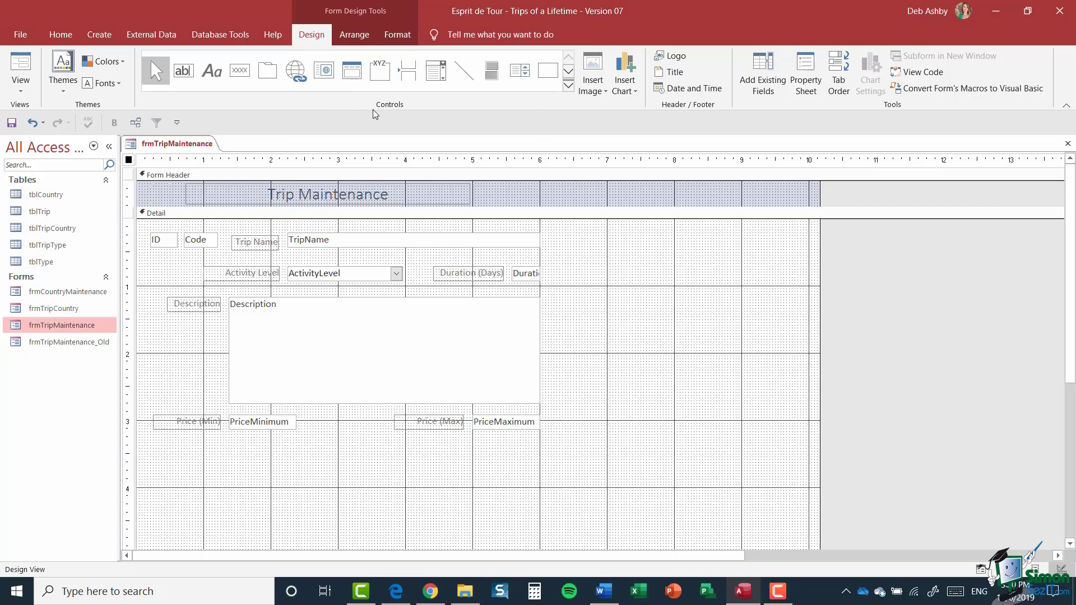
- Draw a subform control beside the Description box and base it on the existing form frmTripCountry
left_click(568, 85)
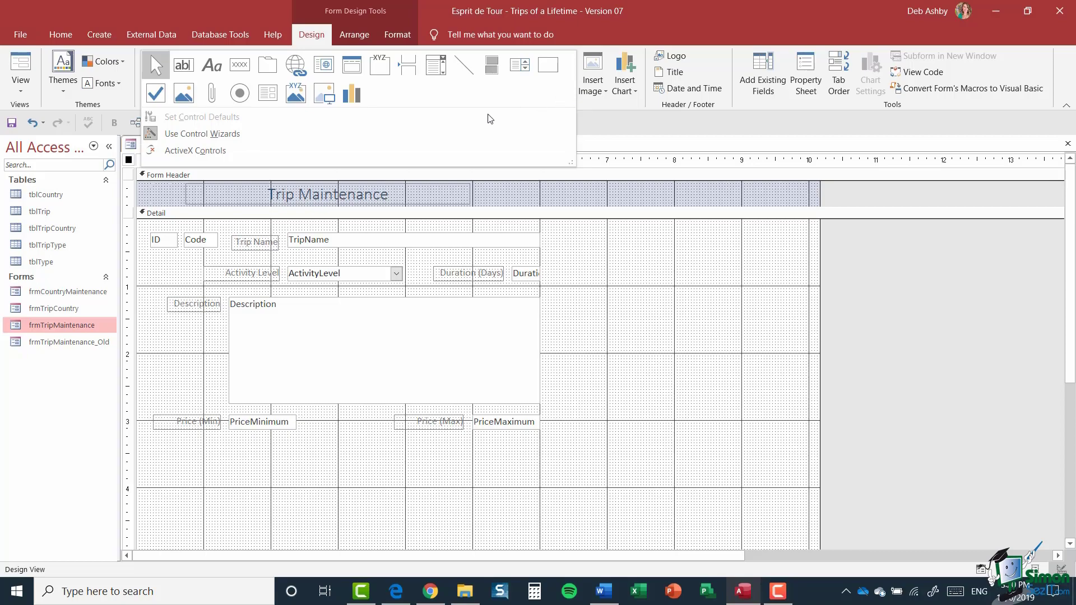
left_click(269, 95)
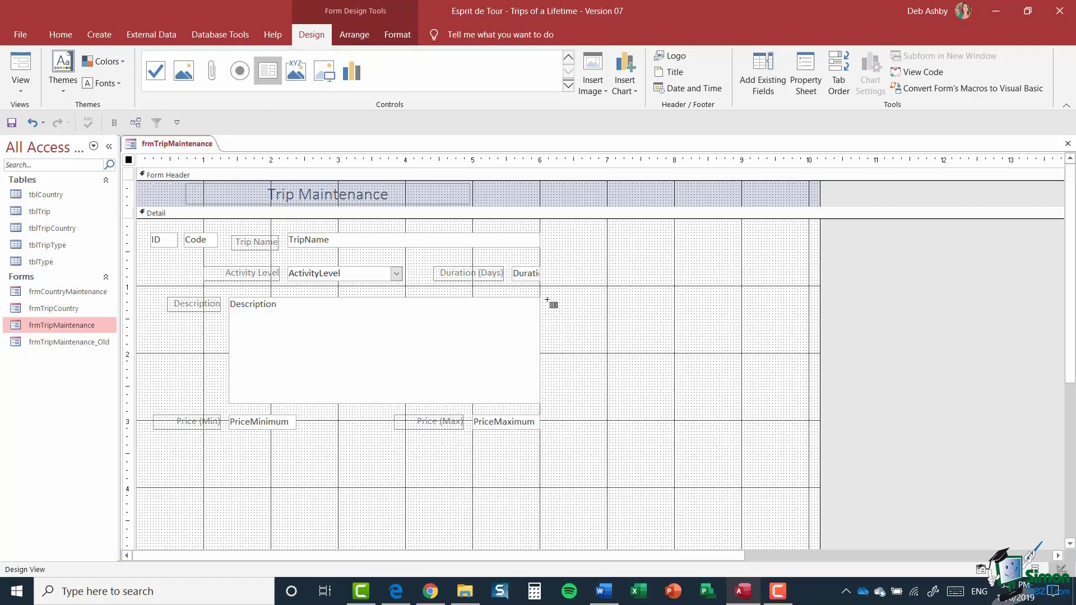
left_click_drag(550, 301, 807, 402)
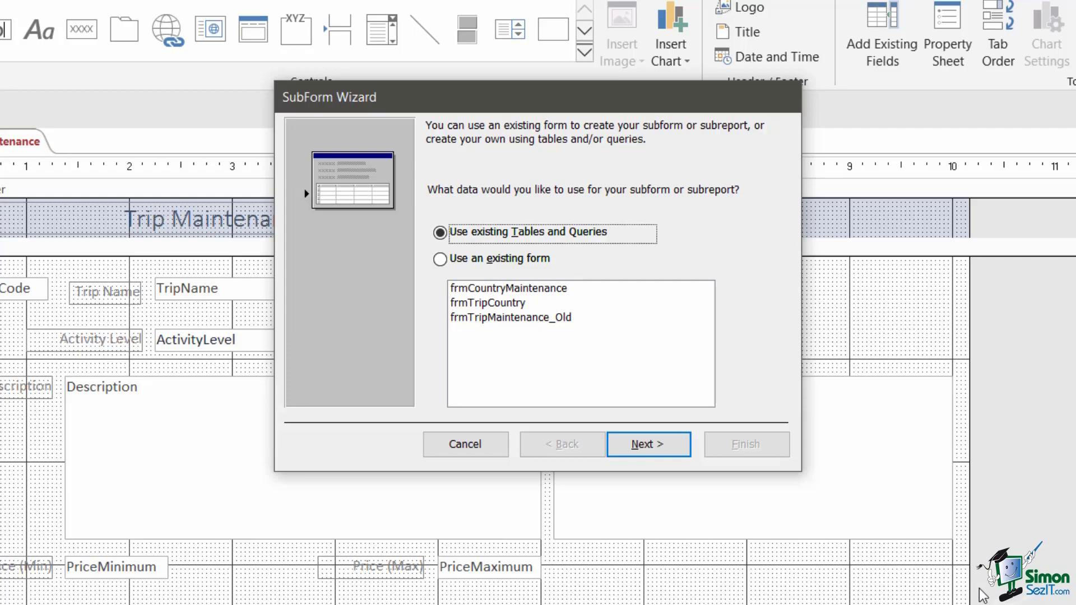
left_click(438, 259)
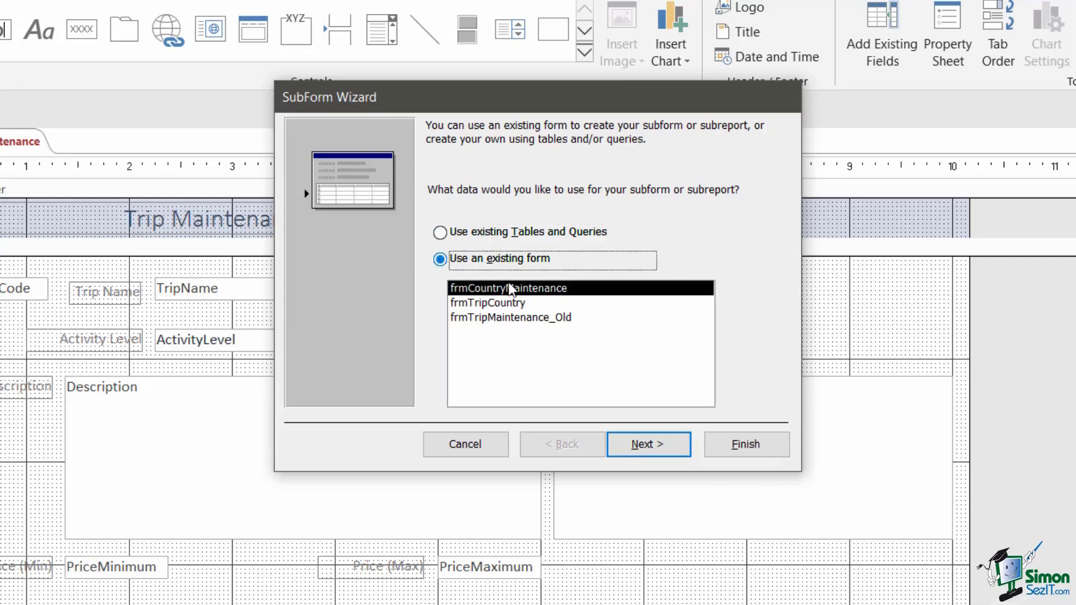
left_click(484, 302)
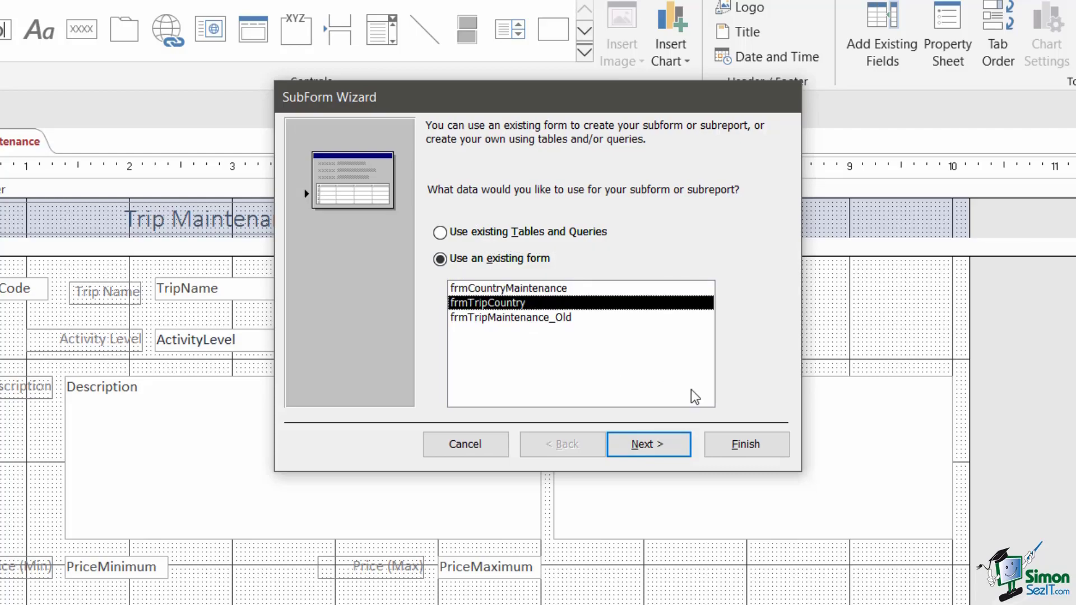
left_click(653, 454)
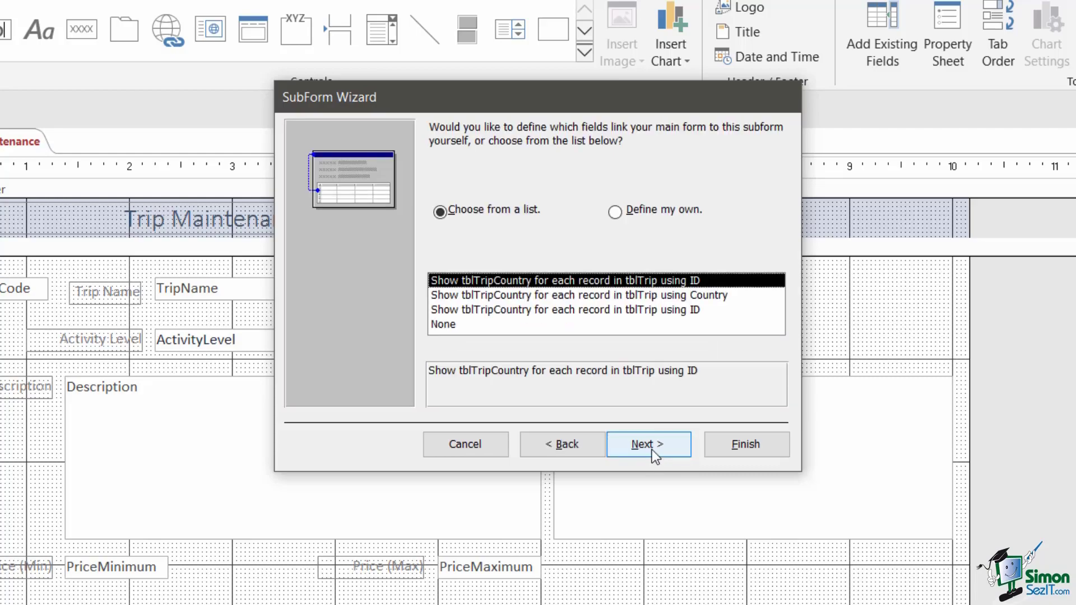
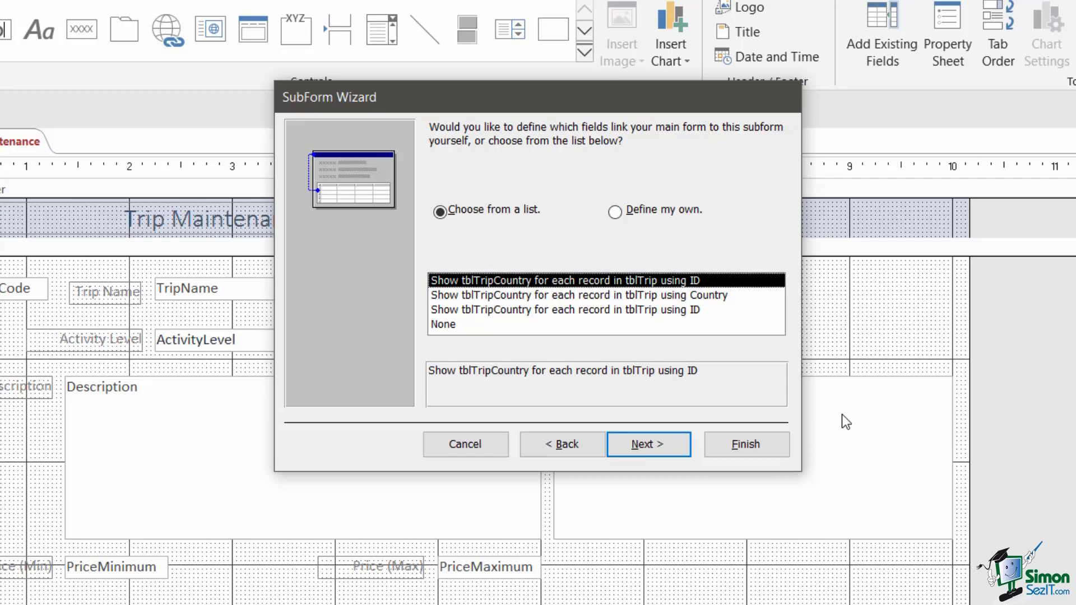
- Define a custom link from the main form's ID to the subform's TripID and finish the wizard, keeping the name frmTripCountry
left_click(617, 210)
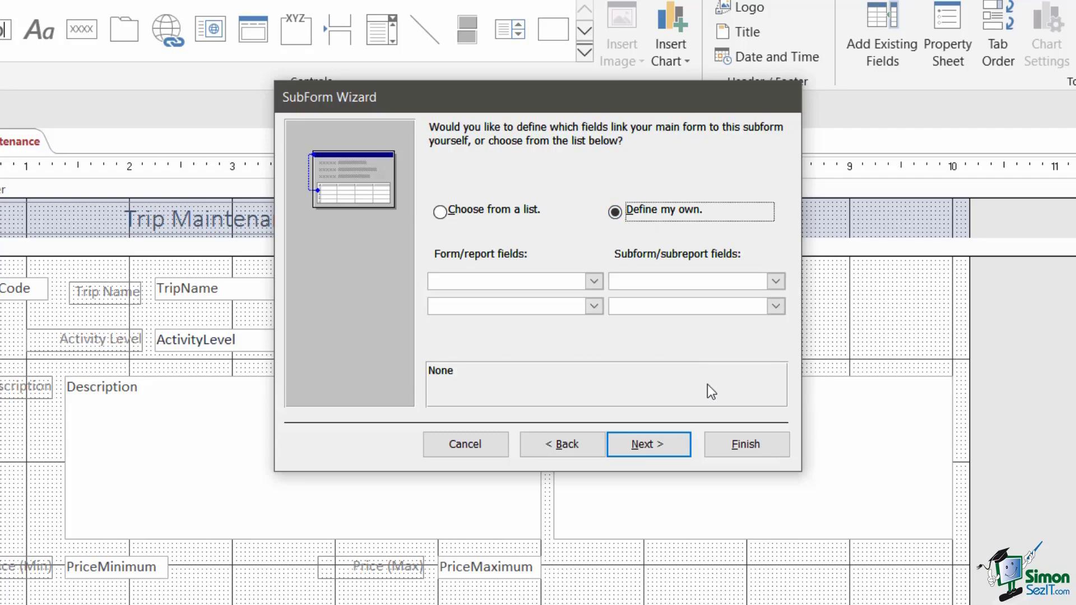
left_click(593, 282)
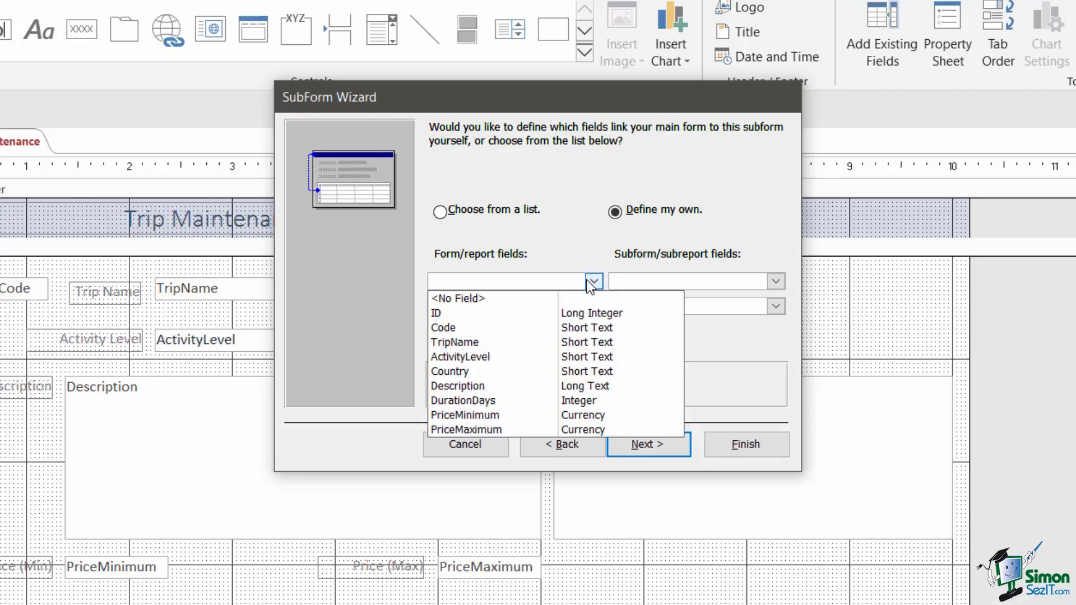
left_click(448, 315)
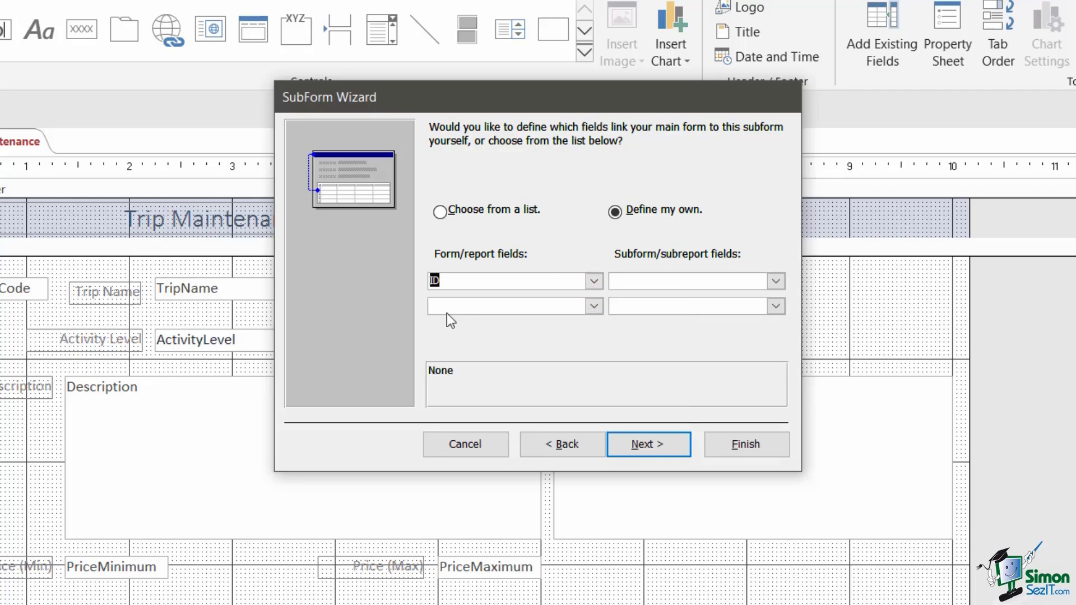
left_click(775, 281)
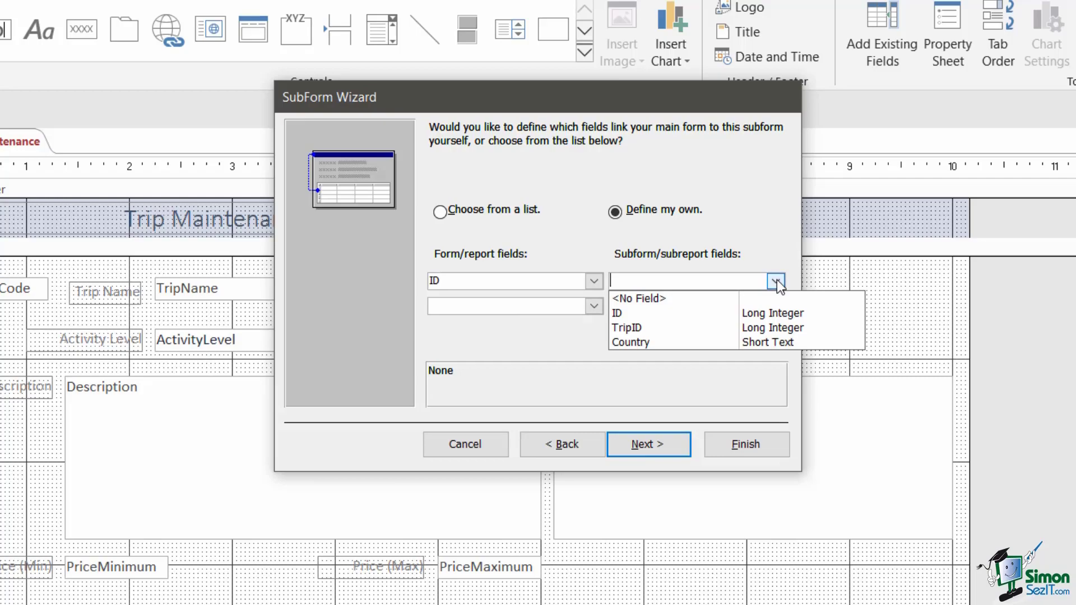
left_click(636, 327)
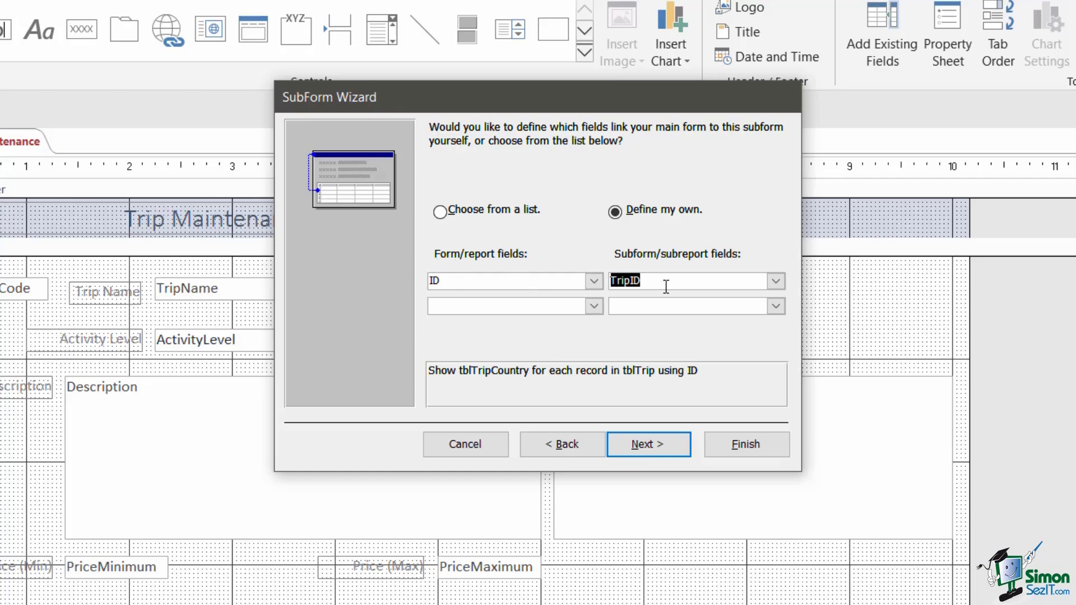
left_click(649, 445)
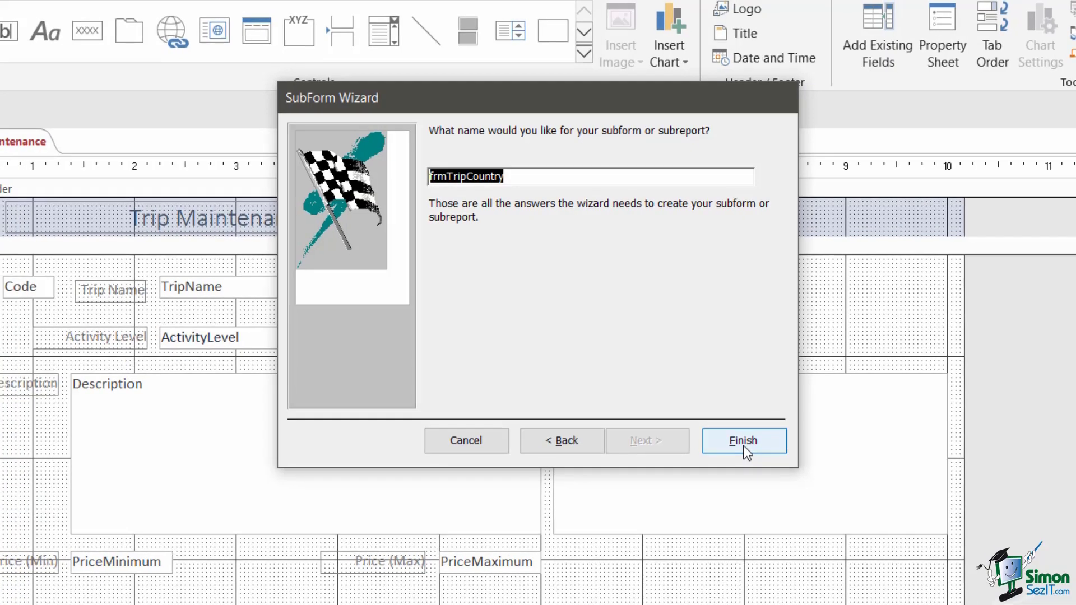
left_click(745, 444)
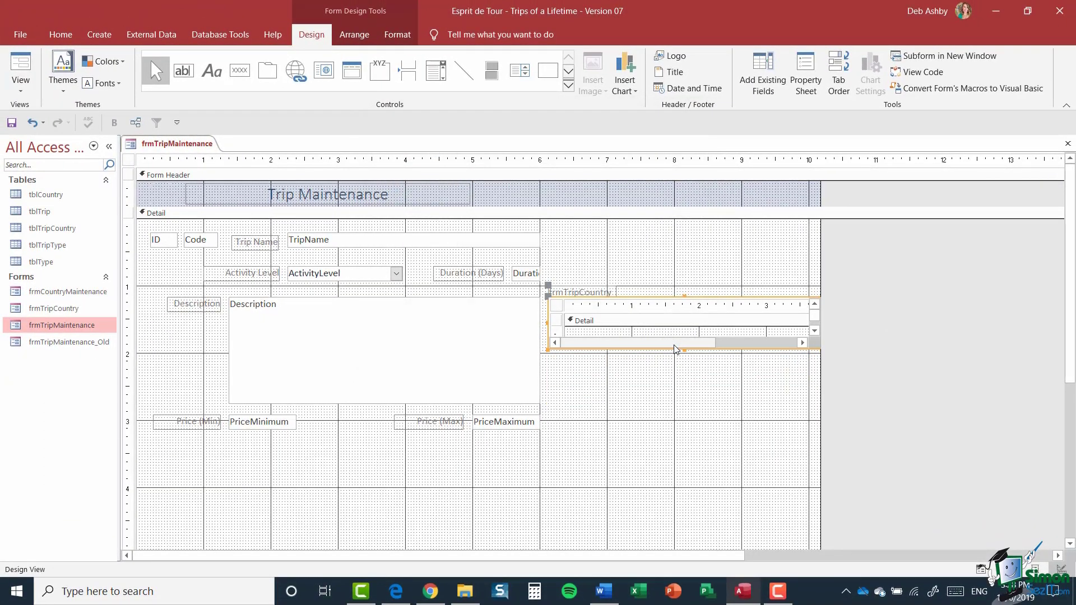
- Check the subform's Link Master Fields and Link Child Fields properties
left_click(806, 80)
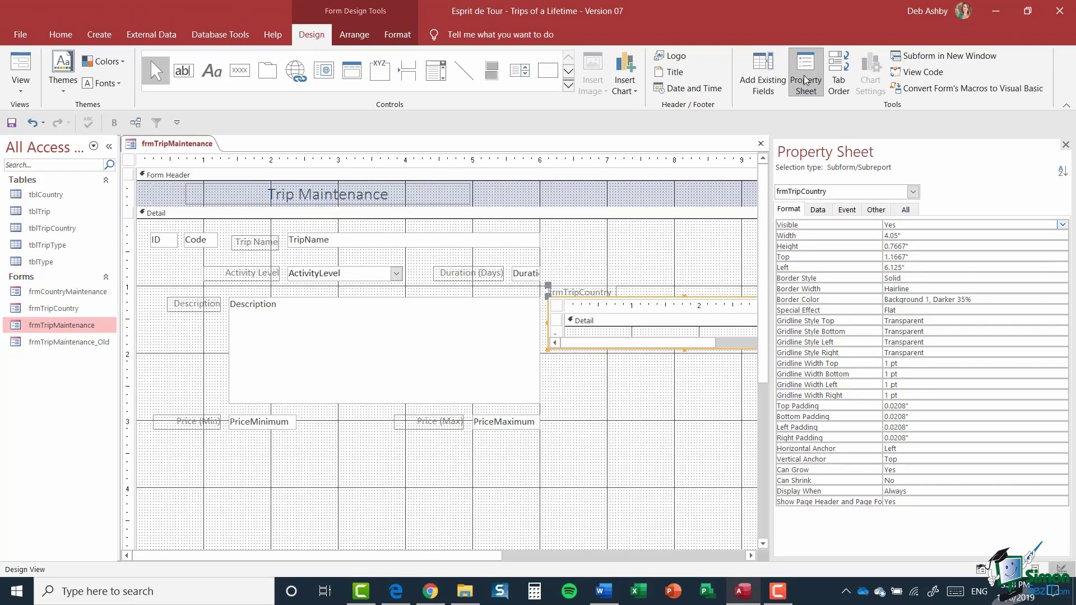
left_click(817, 209)
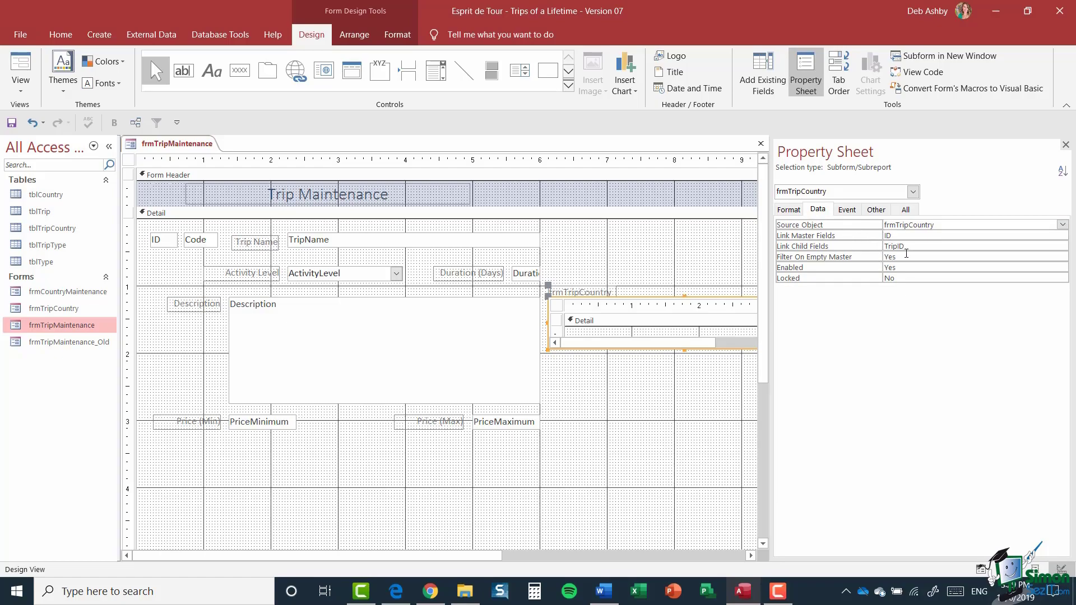
left_click(931, 236)
left_click(930, 246)
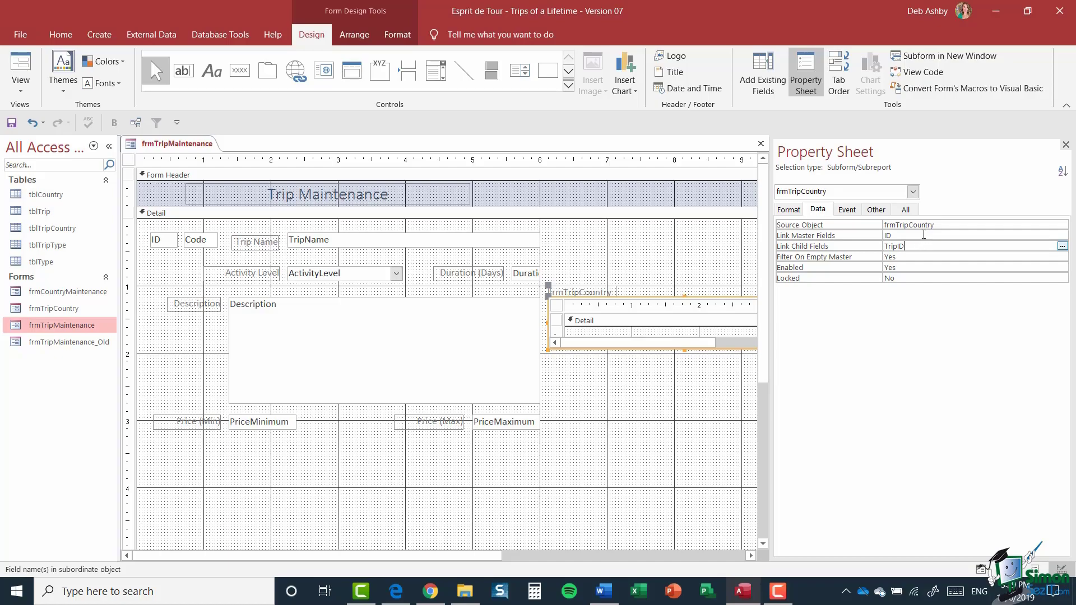
left_click(1065, 144)
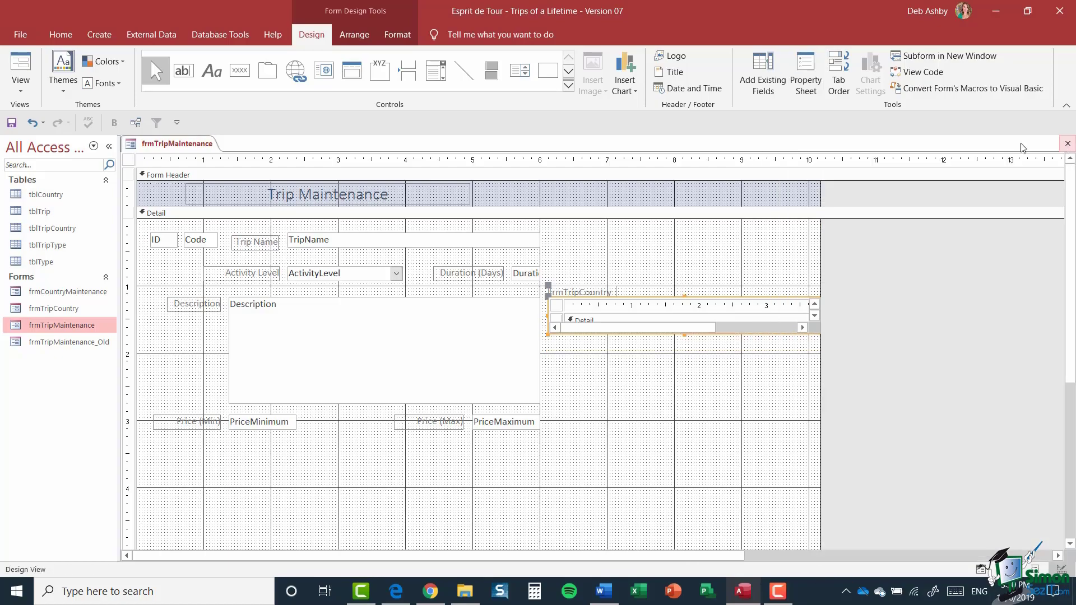
- Resize the subform control to about 1.58 inches high, level with the lower edge of the Description box
left_click_drag(684, 351, 685, 336)
left_click(685, 334)
left_click_drag(684, 334, 683, 402)
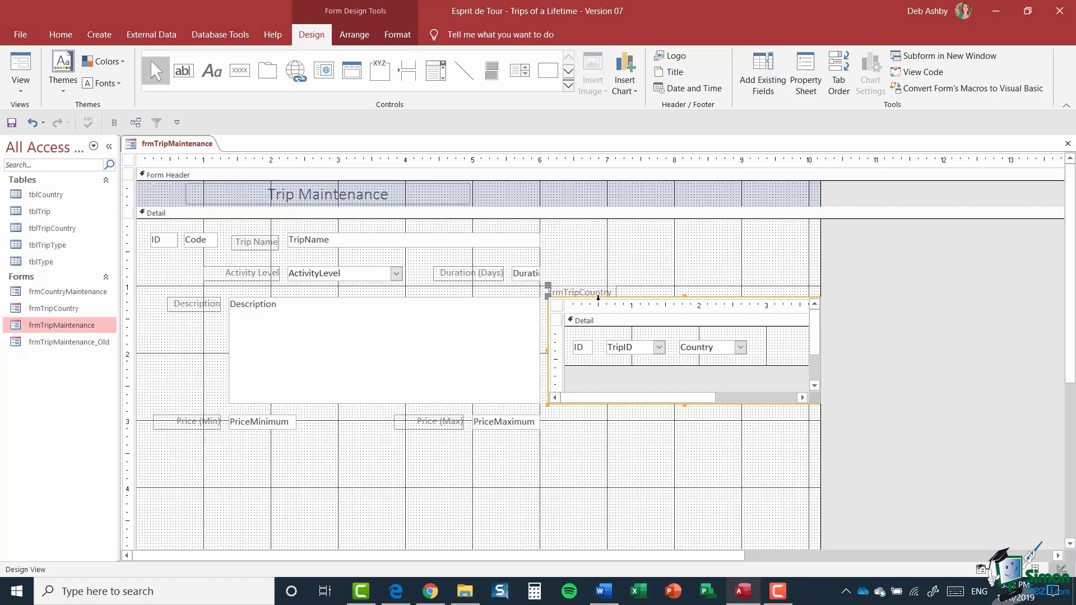
- Set the subform control's Name property to CountrySubform
left_click(807, 75)
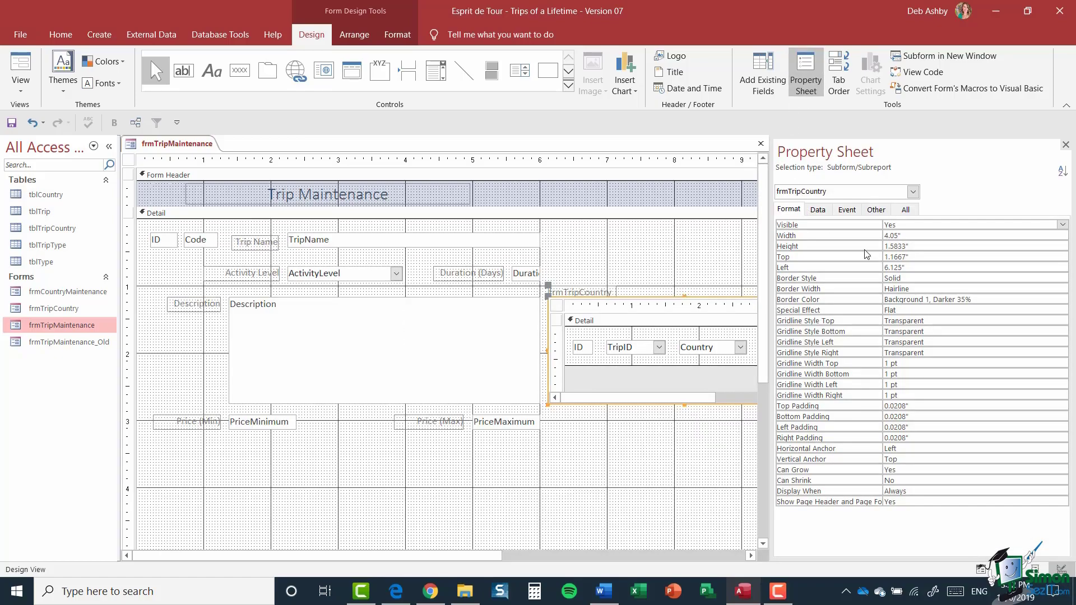
left_click(906, 211)
left_click(904, 225)
left_click_drag(939, 224, 874, 223)
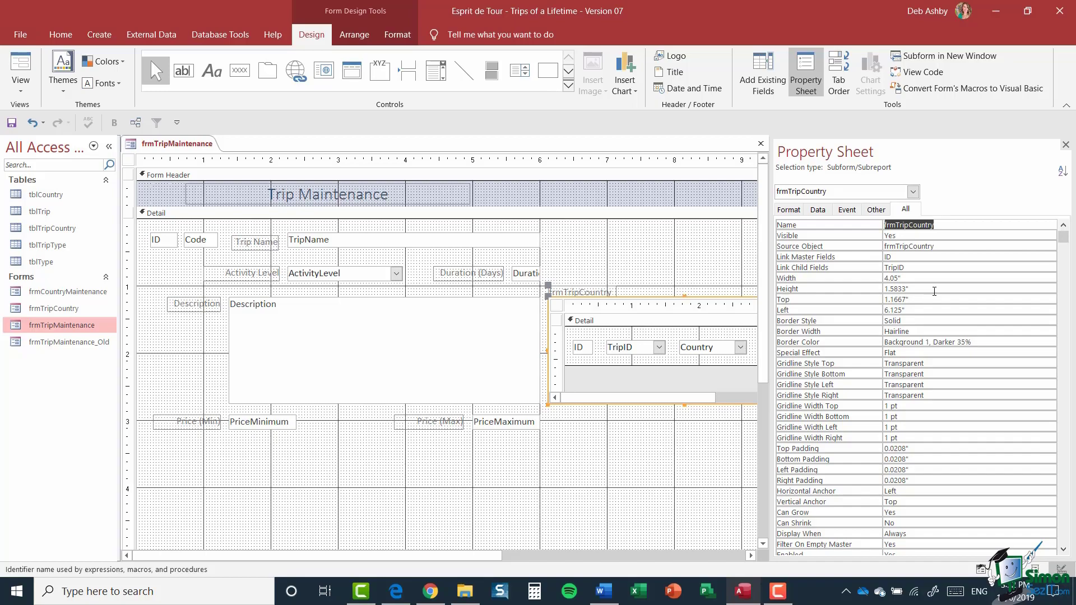
type("CountrySubform")
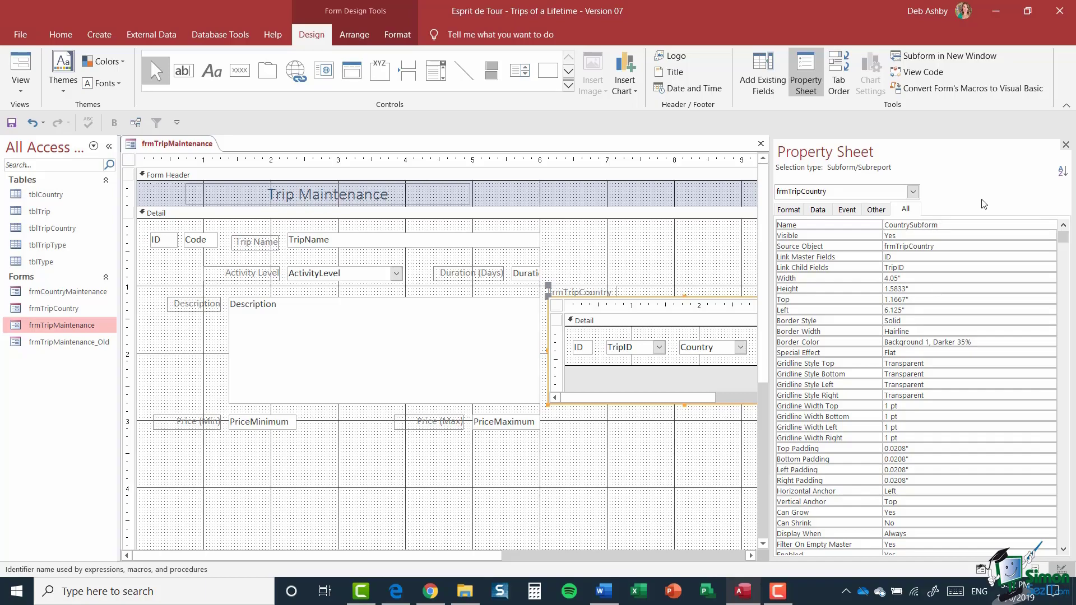
left_click(1066, 146)
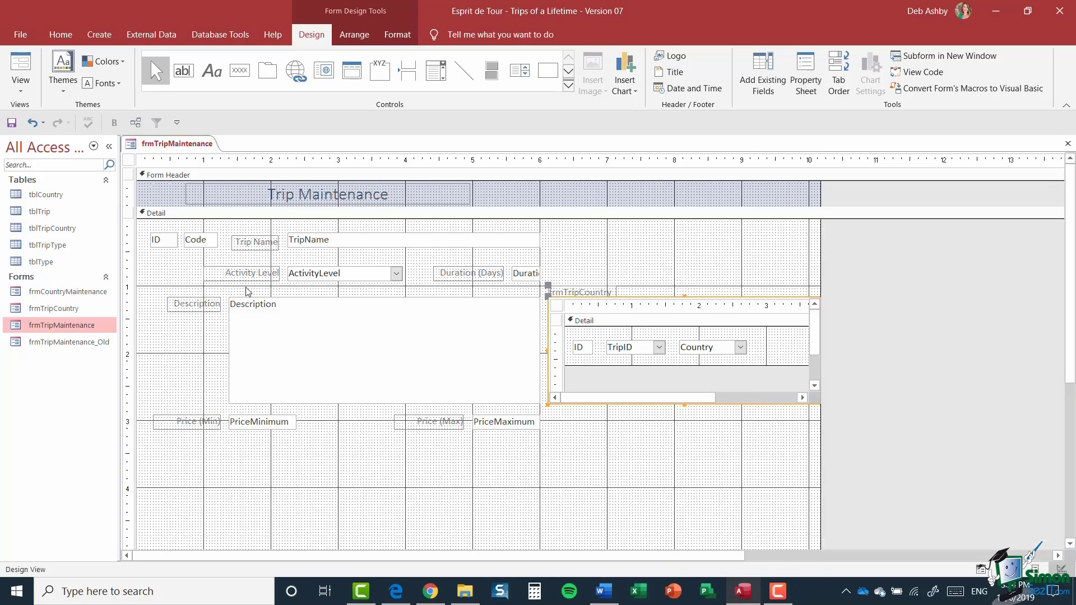
- Preview frmTripMaintenance in Form View to inspect the country subform, and return to Design View
right_click(175, 145)
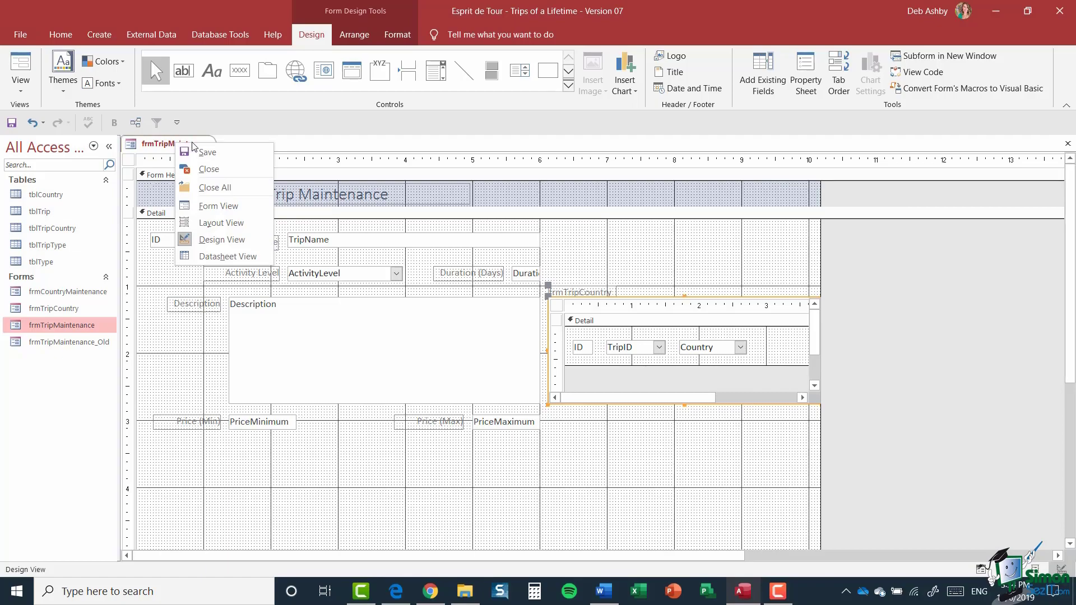
left_click(230, 206)
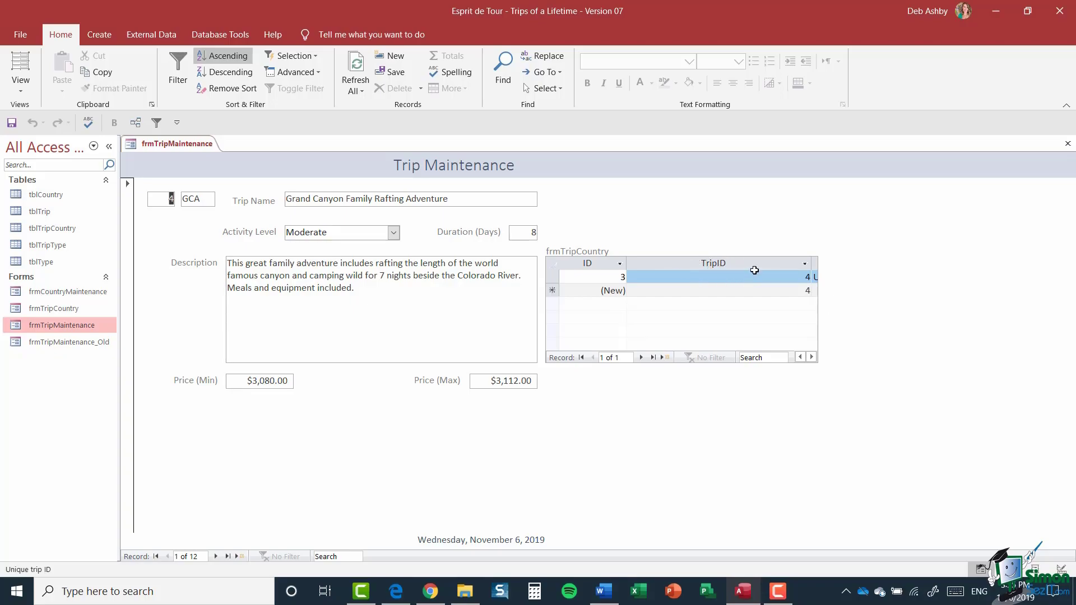
right_click(188, 147)
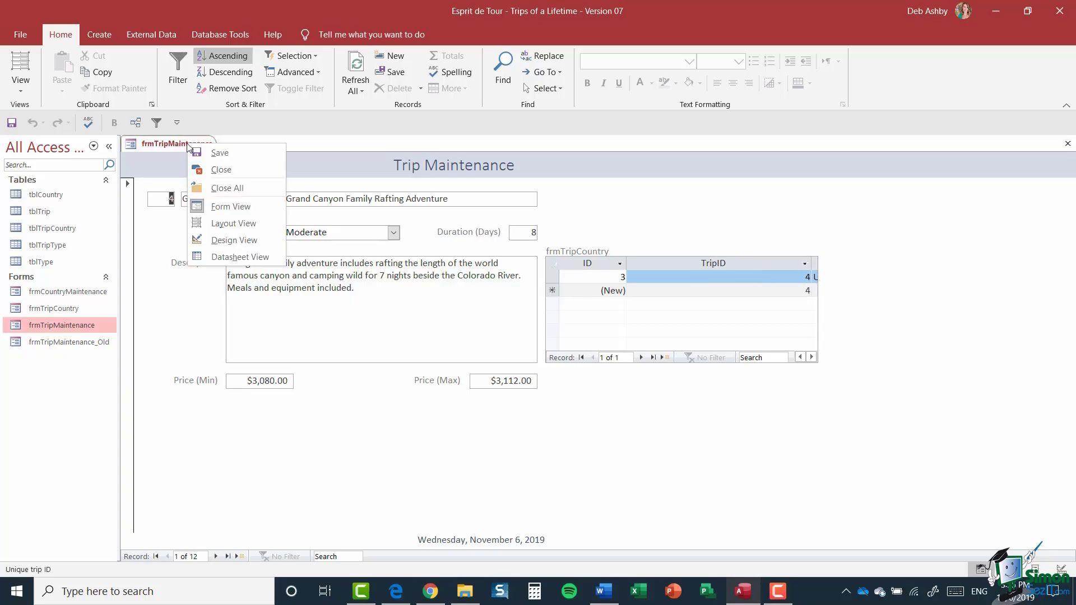
left_click(243, 241)
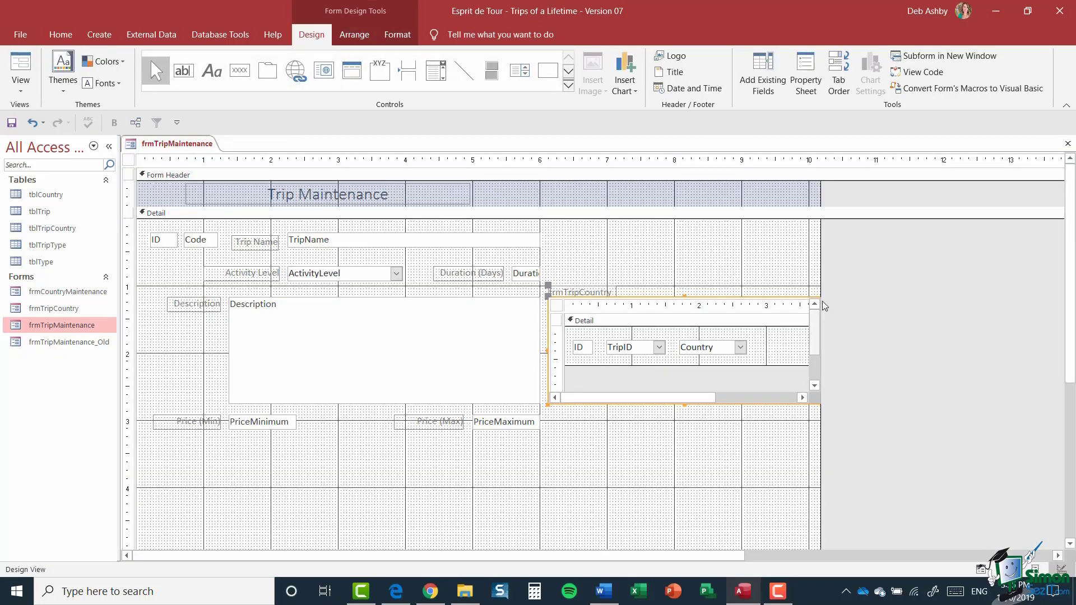
- Widen frmTripMaintenance to about 12.6 inches, and compact the subform's fields by narrowing the TripID box and moving Country closer to it
left_click_drag(820, 262, 982, 260)
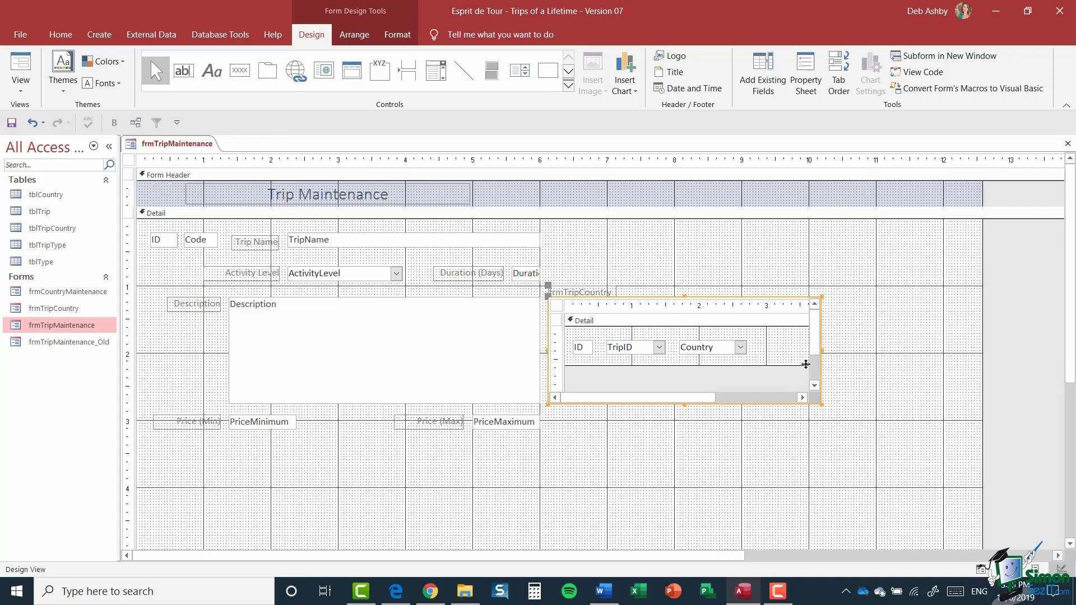
left_click(653, 352)
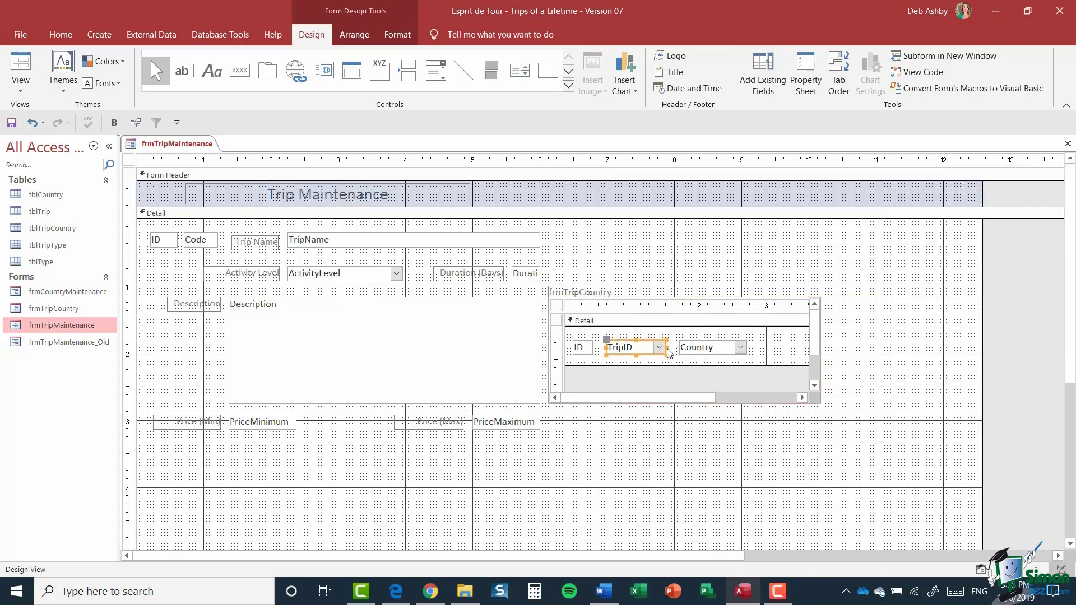
left_click_drag(665, 347, 639, 347)
left_click(715, 351)
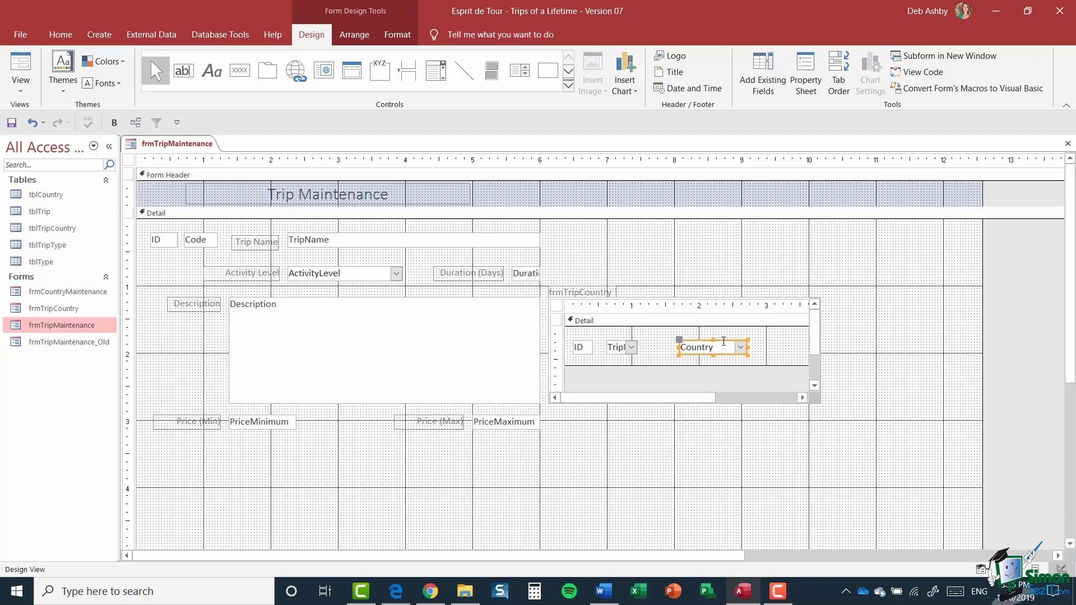
left_click_drag(724, 343, 694, 344)
- Widen the subform control to about 5.6 inches and switch frmTripMaintenance to Form View
left_click(820, 349)
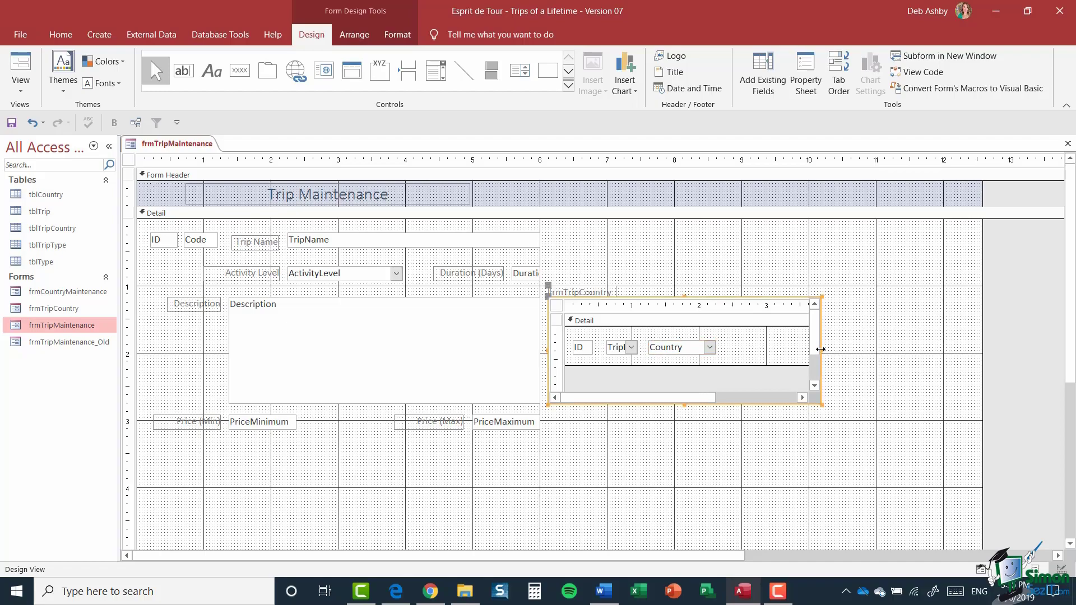
left_click_drag(820, 349, 921, 342)
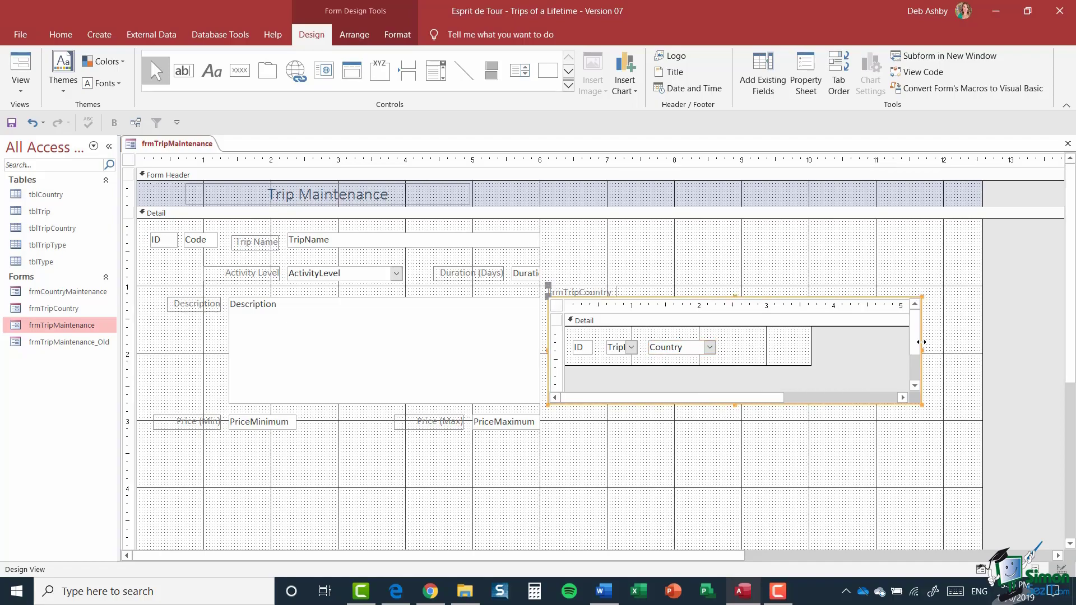
right_click(185, 145)
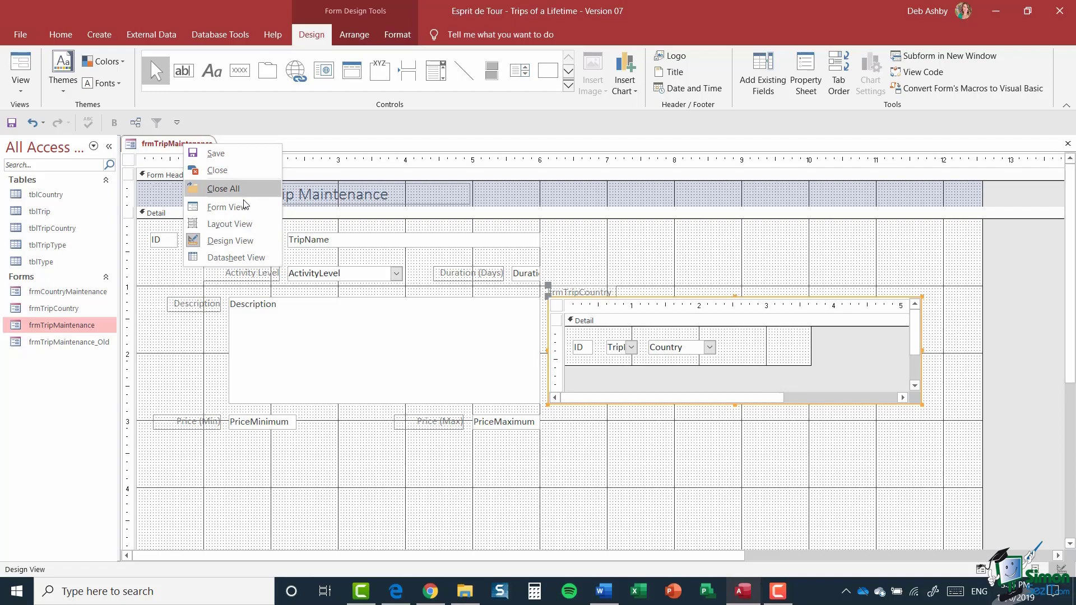
left_click(243, 207)
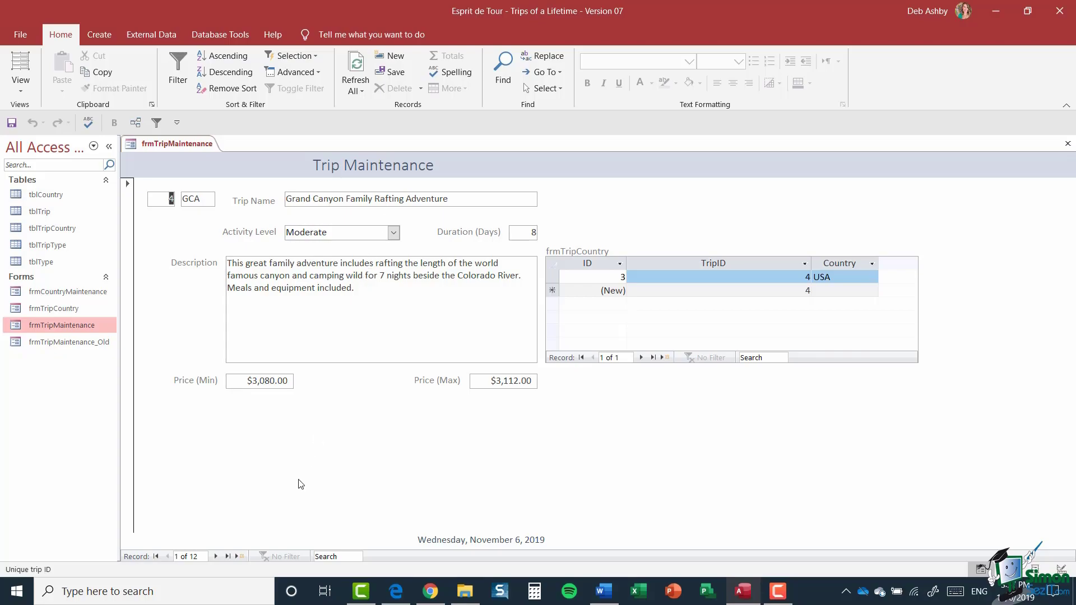
- Browse forward through the trip records and back to the first one, examining the country subform for each trip
left_click(216, 557)
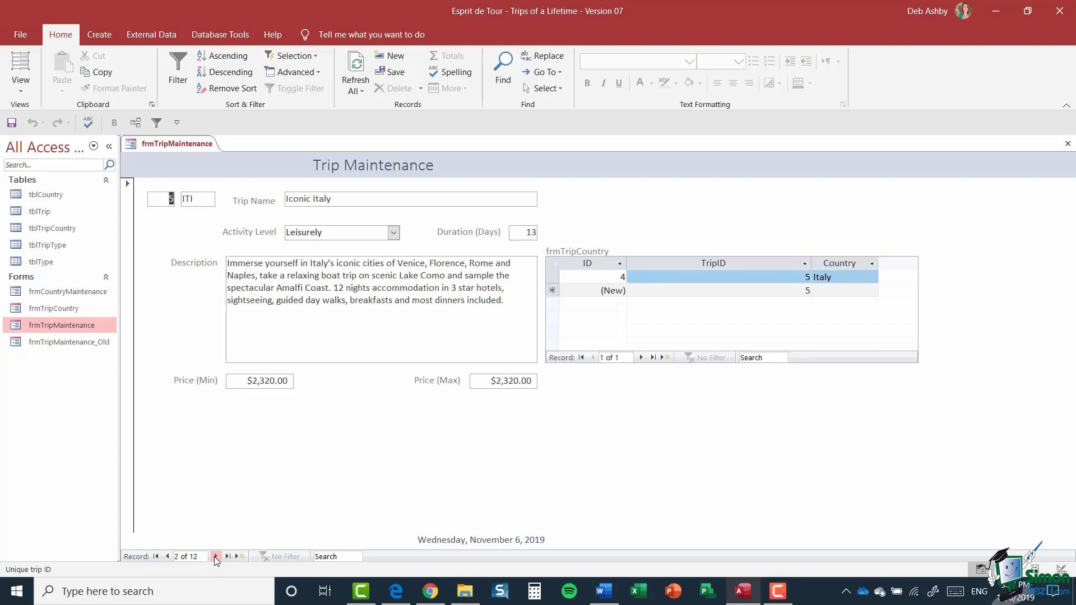
left_click(216, 557)
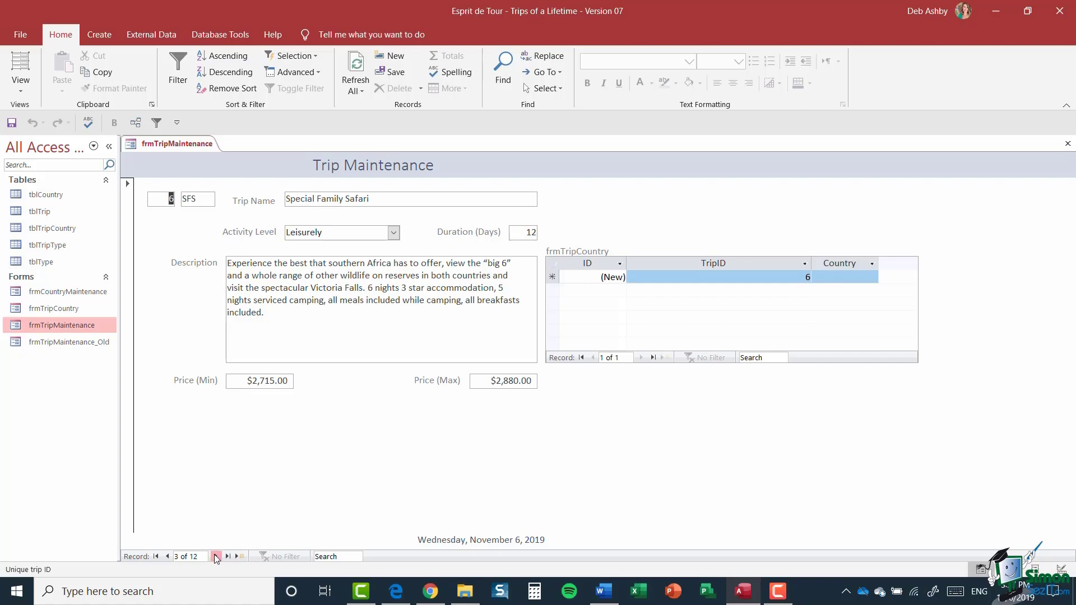
left_click(215, 556)
left_click(215, 556)
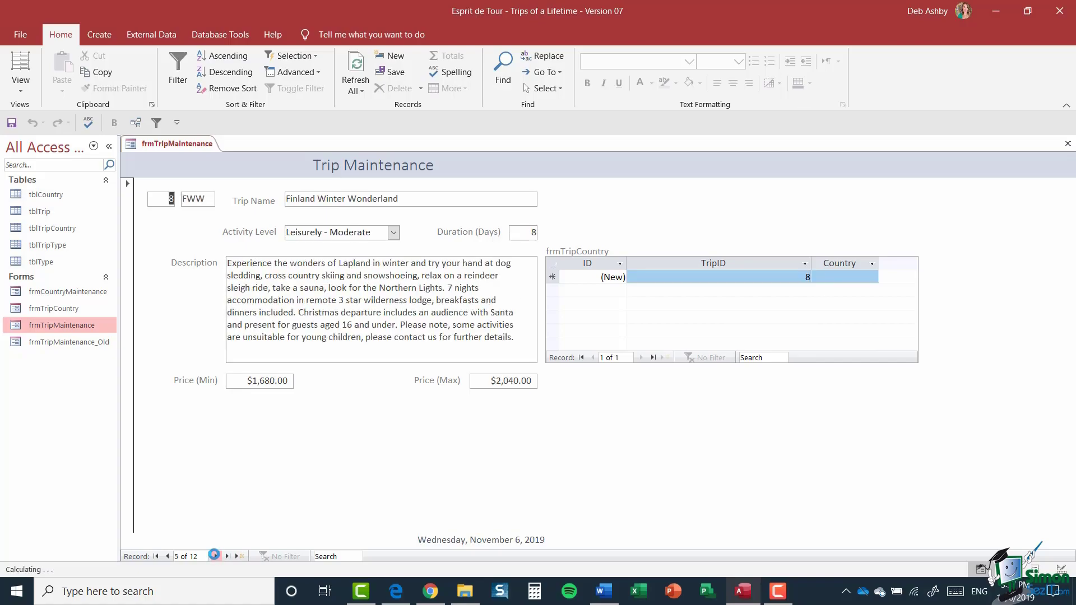
left_click(216, 556)
left_click(215, 557)
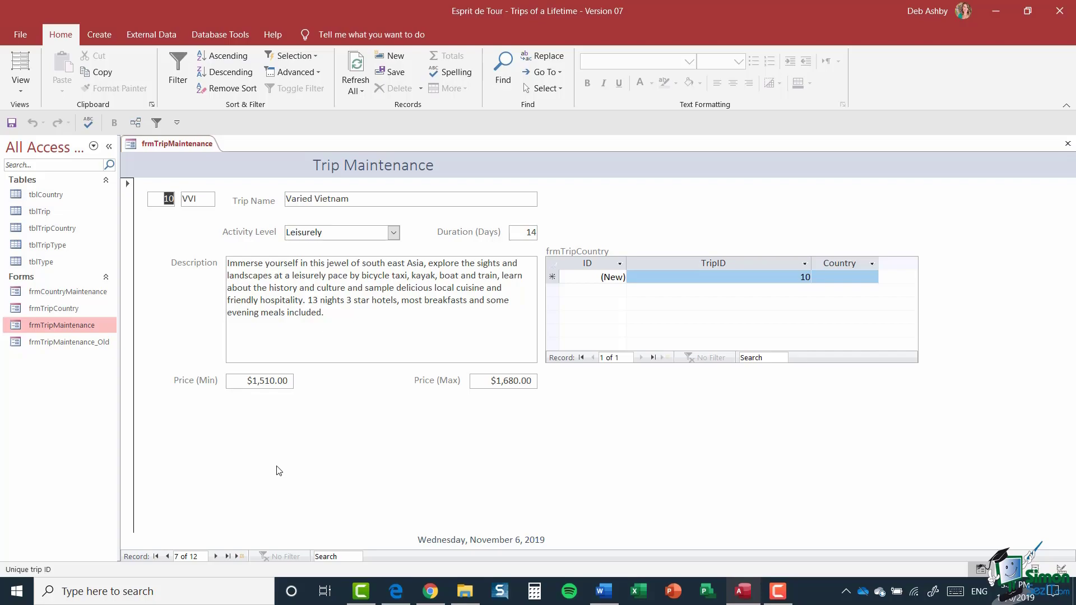
left_click(166, 557)
left_click(167, 556)
left_click(167, 557)
left_click(166, 556)
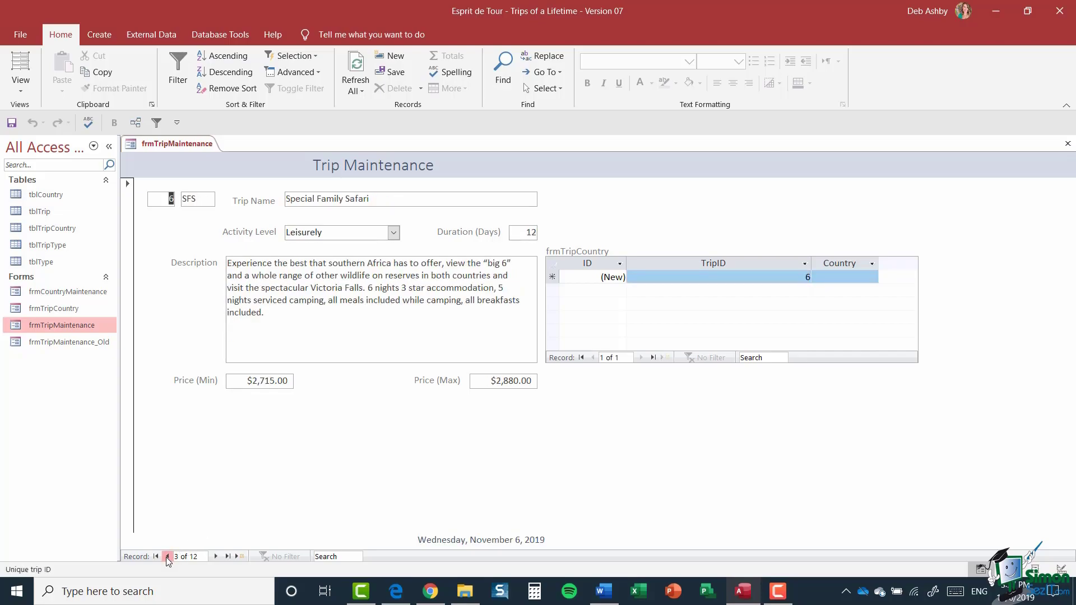
left_click(167, 557)
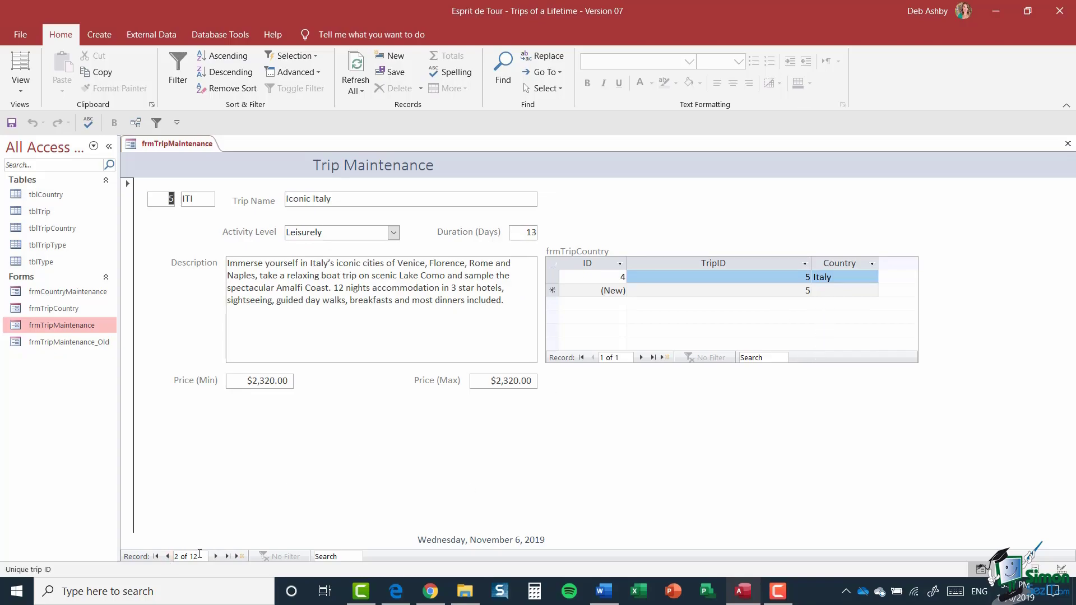
left_click(167, 556)
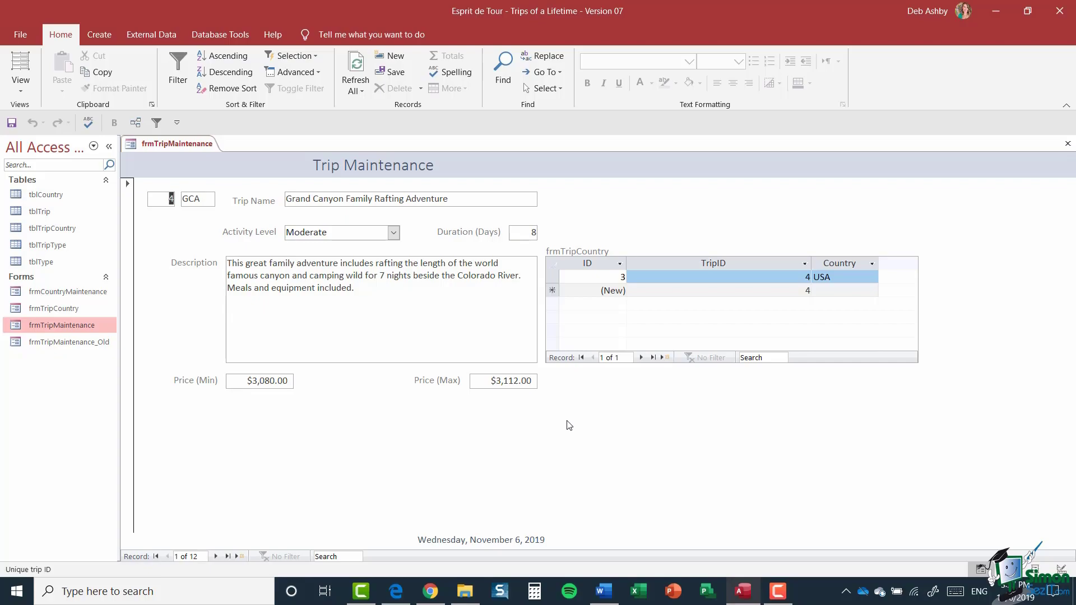
- Open the tblTripCountry table to examine its records and return to frmTripMaintenance
double_click(63, 227)
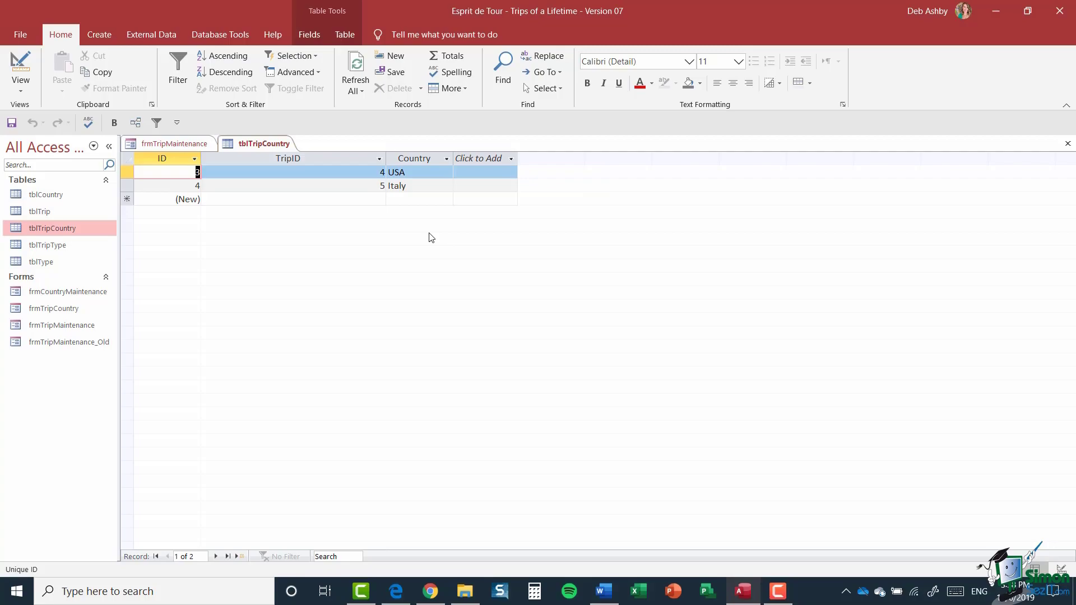
left_click(170, 144)
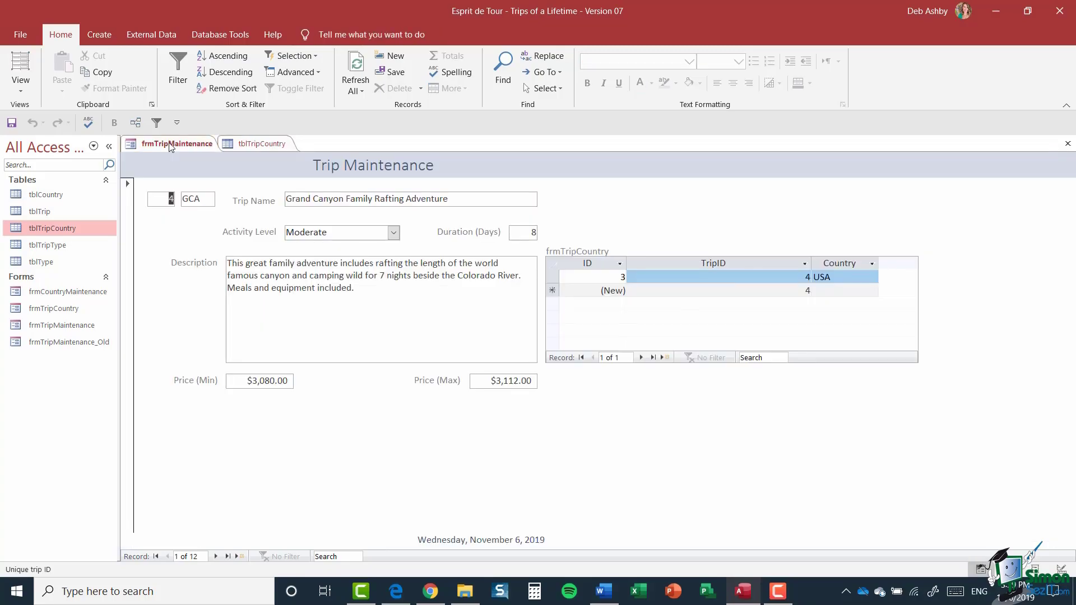
- Go to the "Croatia - Family Active Adventure" trip record and assign Croatia as its country in the subform
left_click(216, 557)
left_click(216, 557)
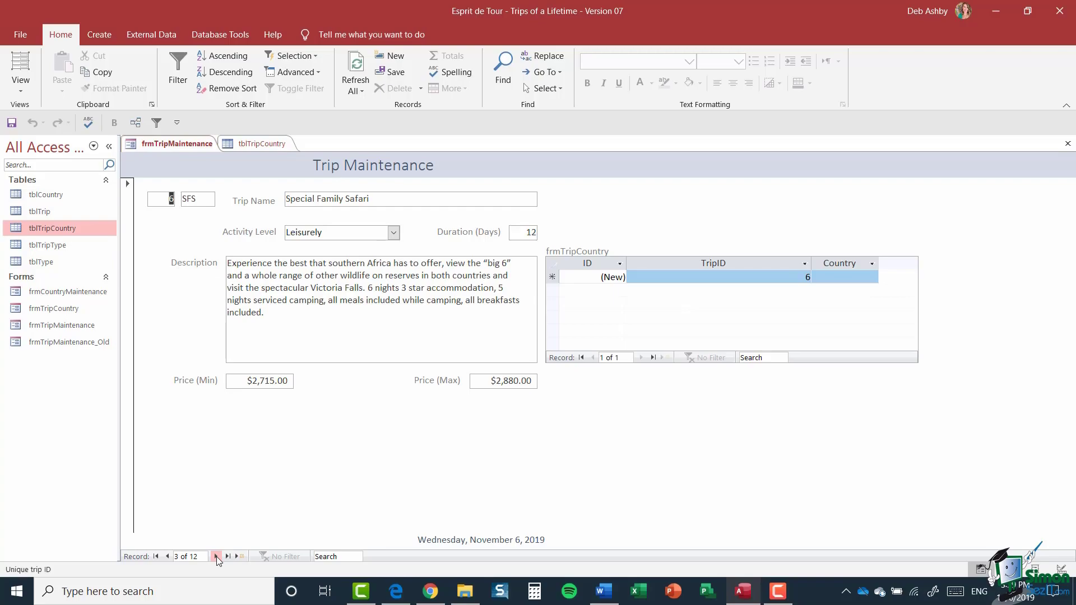
left_click(216, 557)
left_click(216, 557)
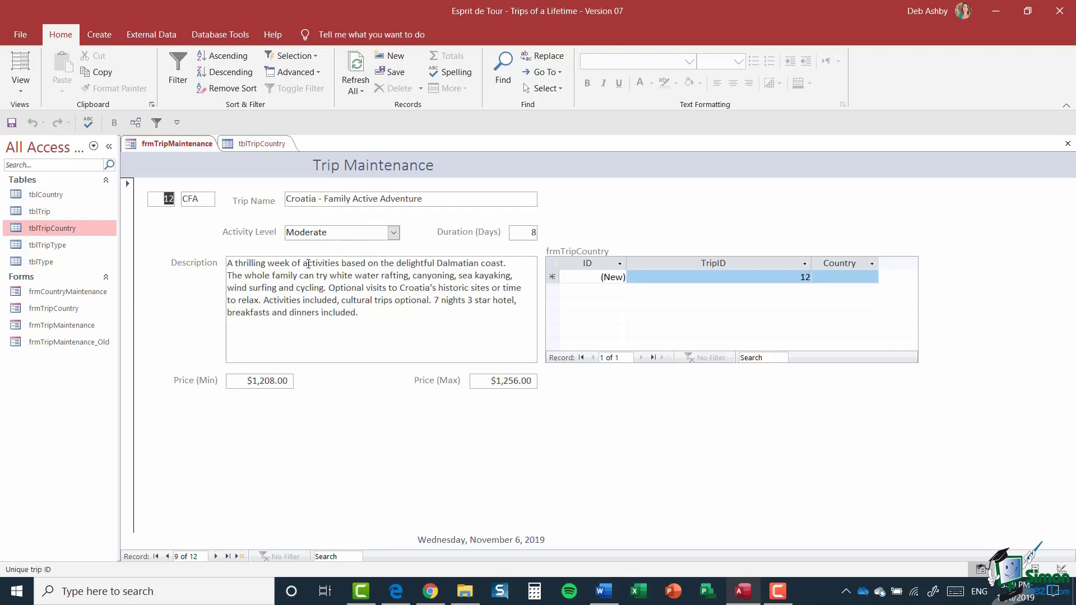
left_click(844, 276)
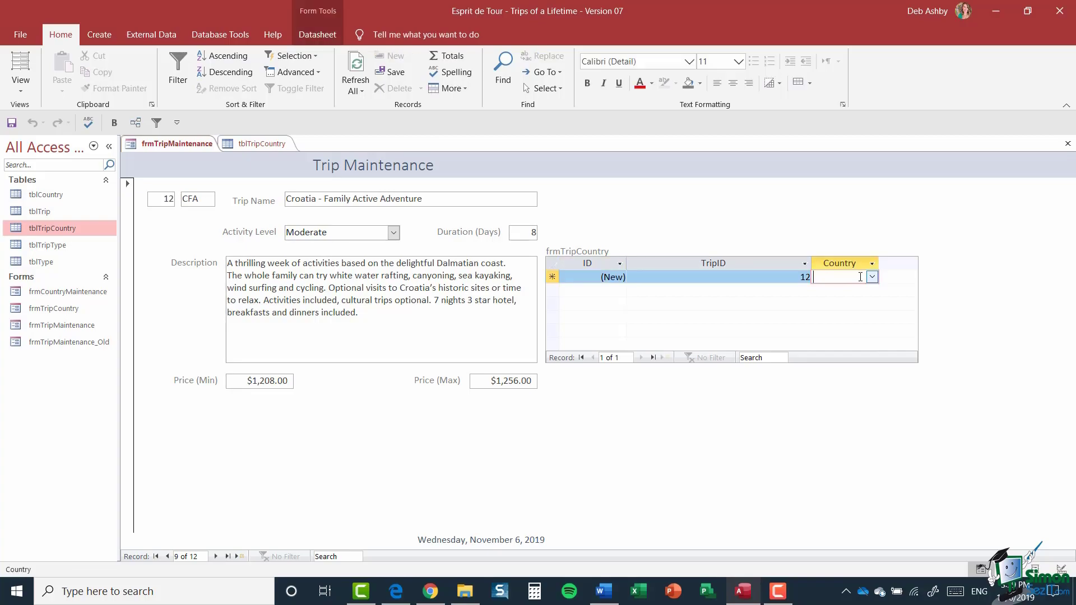
left_click(872, 277)
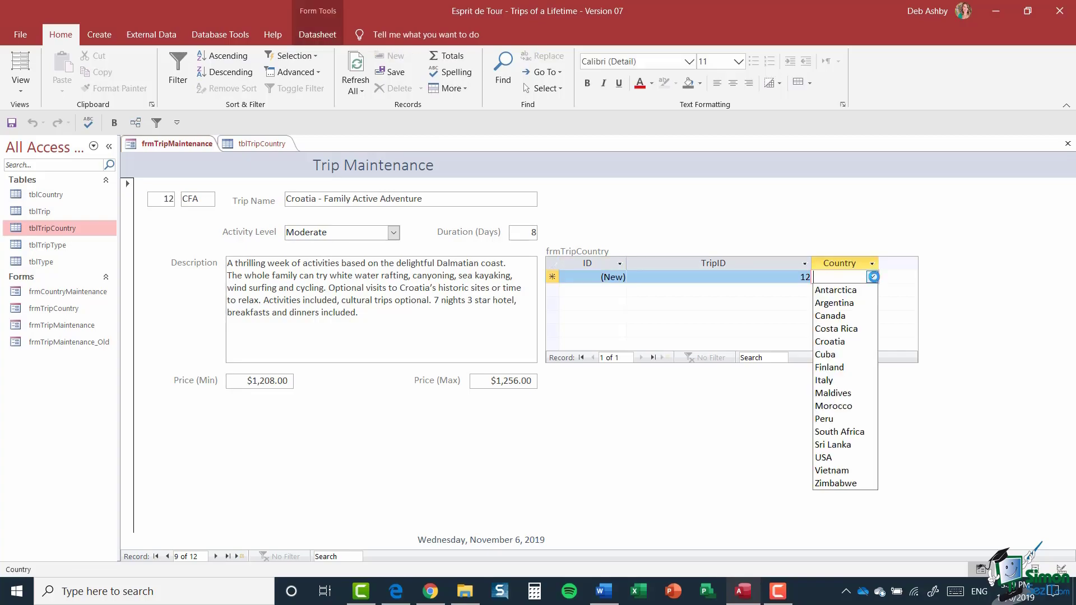
left_click(832, 341)
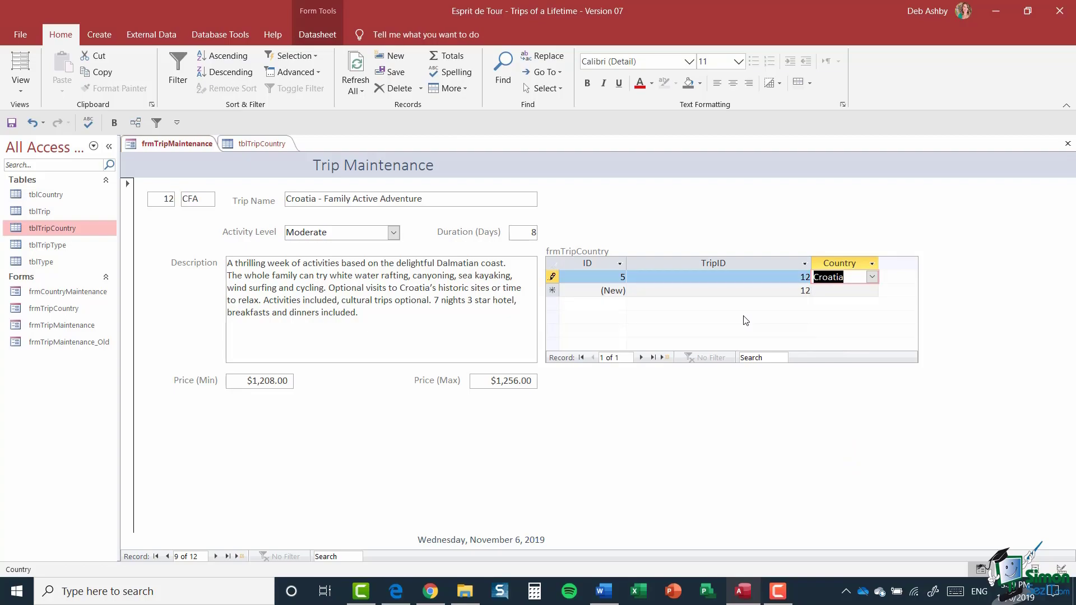
- Go to the "On Foot in Cuba" trip record and assign Cuba as its country in the subform
left_click(215, 556)
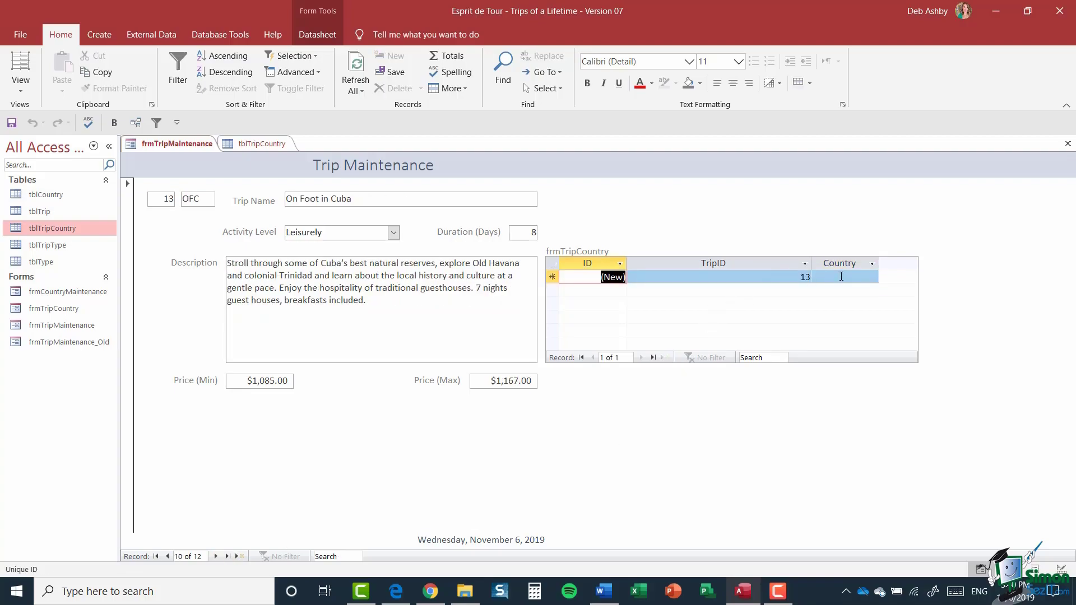
left_click(841, 277)
left_click(872, 277)
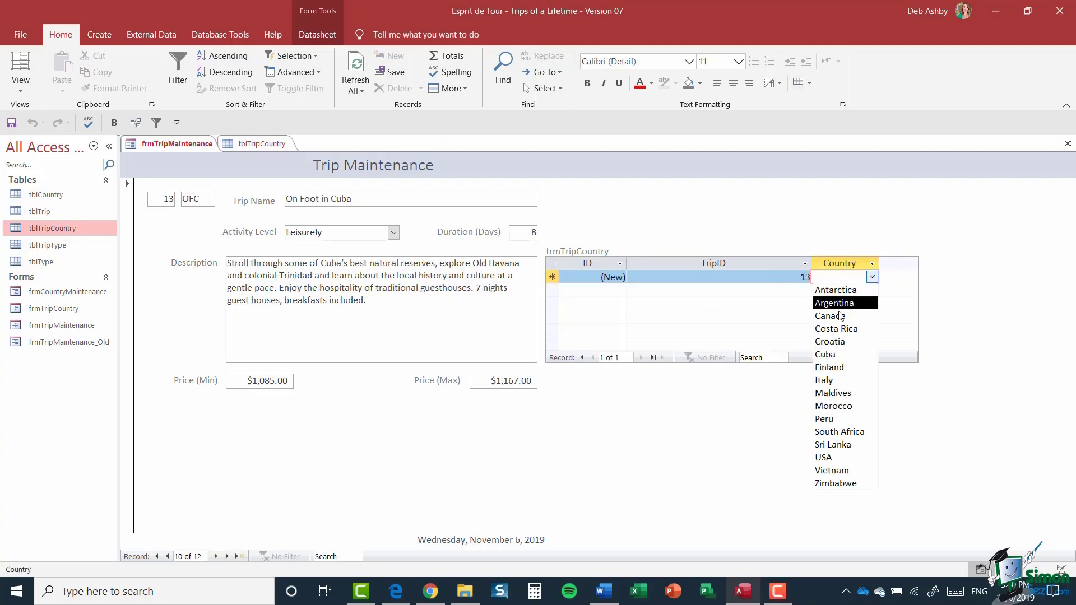
left_click(830, 355)
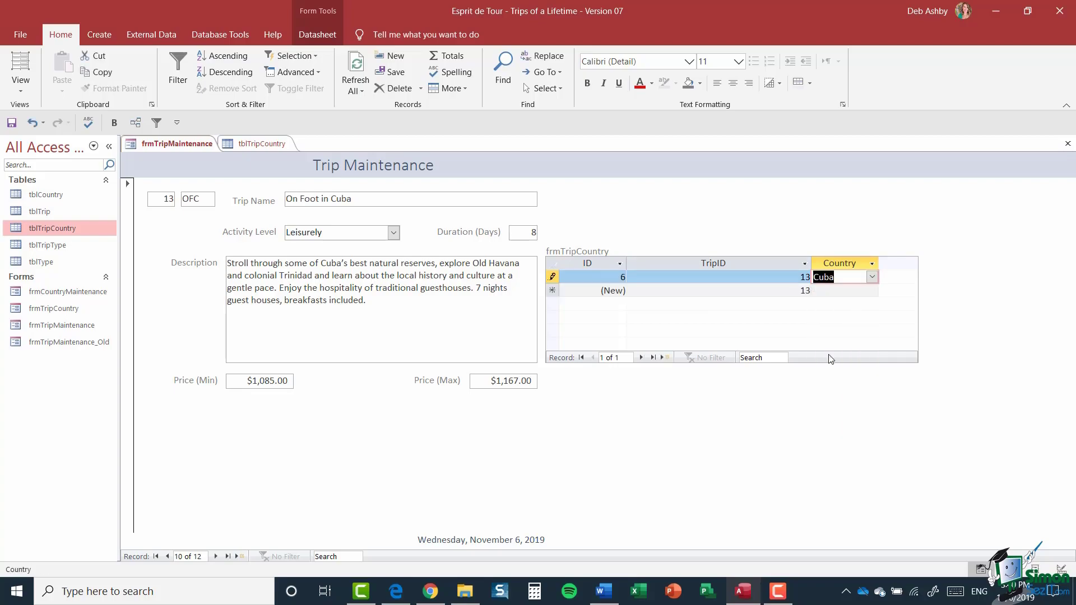
- In the "Sample Sri Lanka including Maldives Cruise Extension" trip record, add two country rows to the subform: Maldives and Sri Lanka
left_click(215, 557)
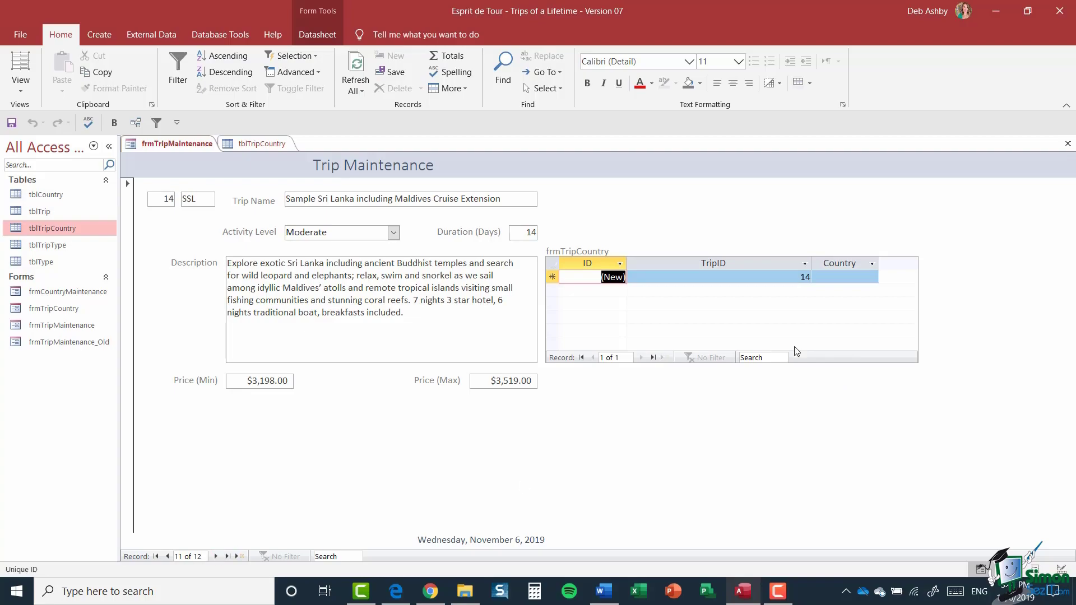
left_click(833, 279)
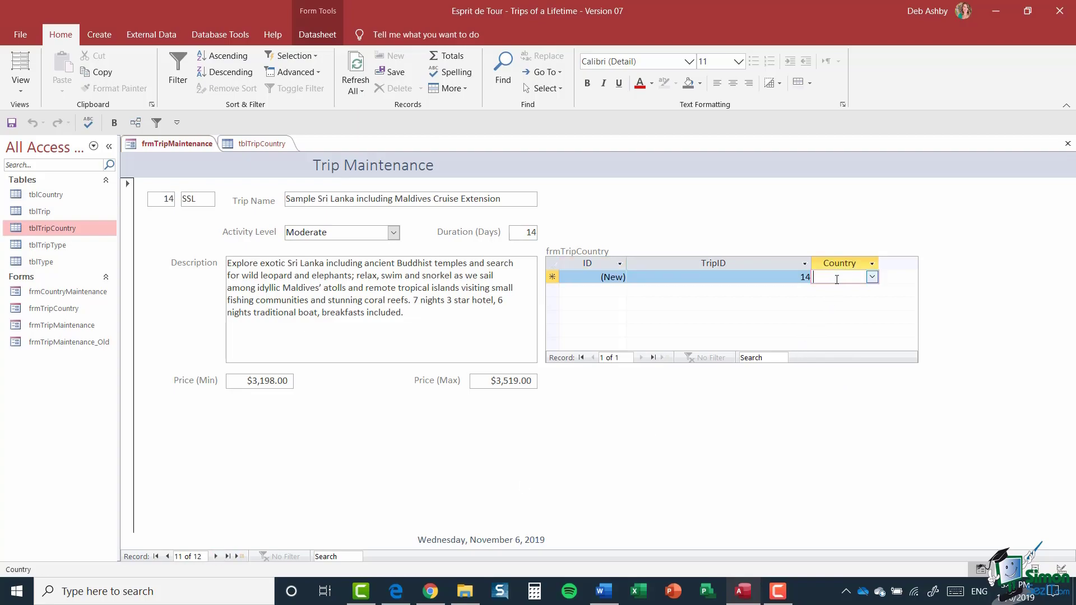
left_click(872, 276)
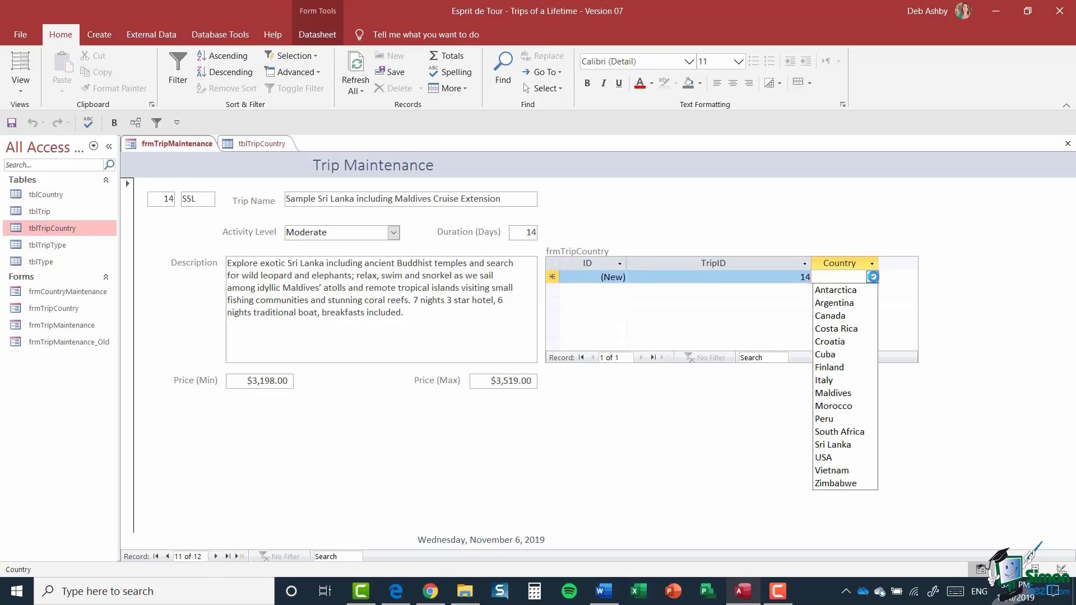
left_click(835, 393)
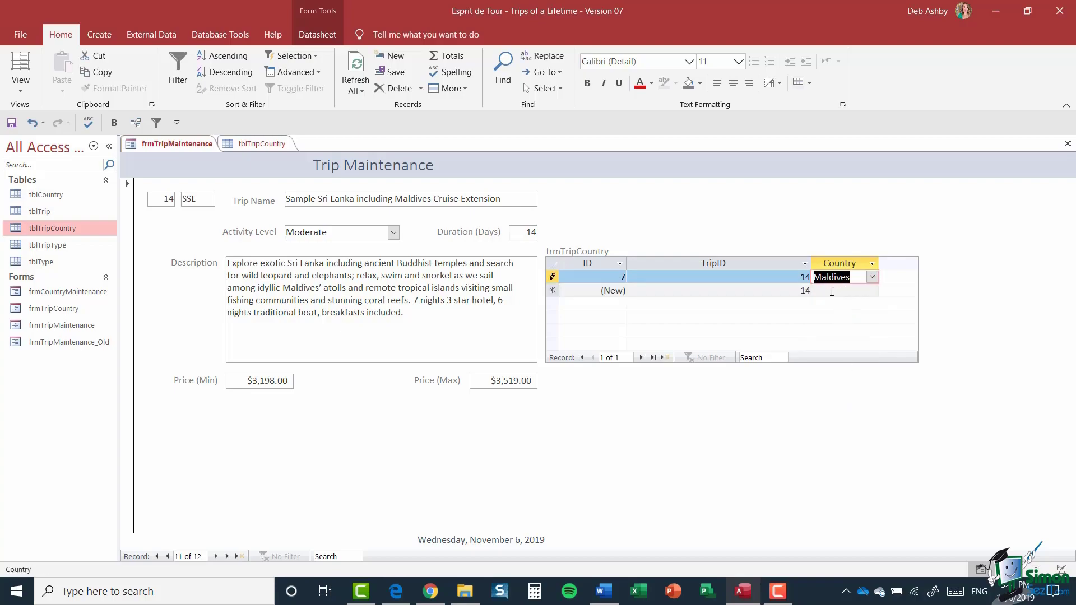
left_click(832, 290)
left_click(873, 290)
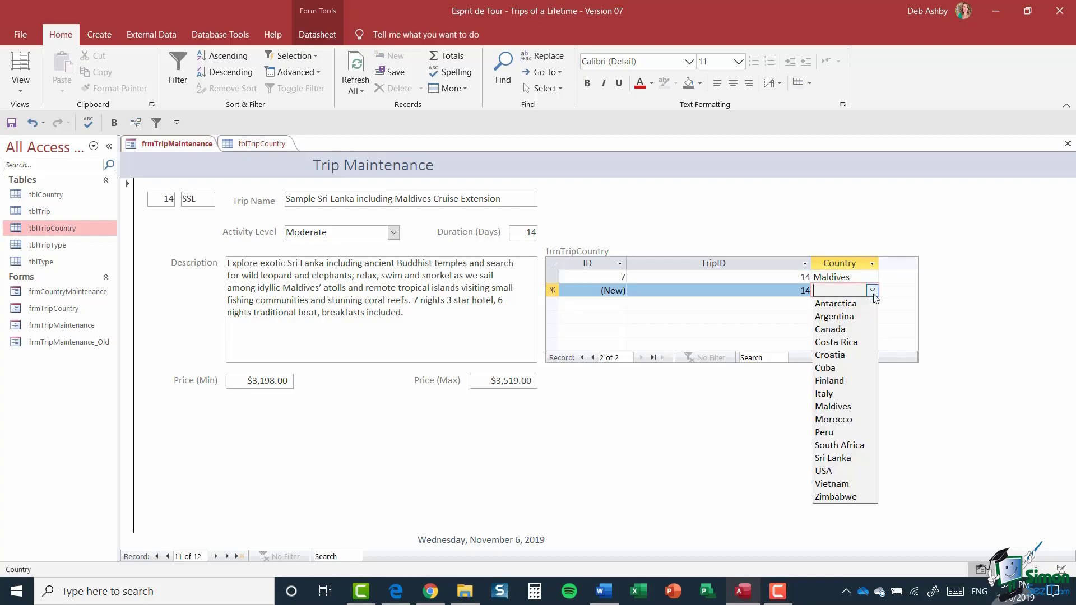
left_click(838, 458)
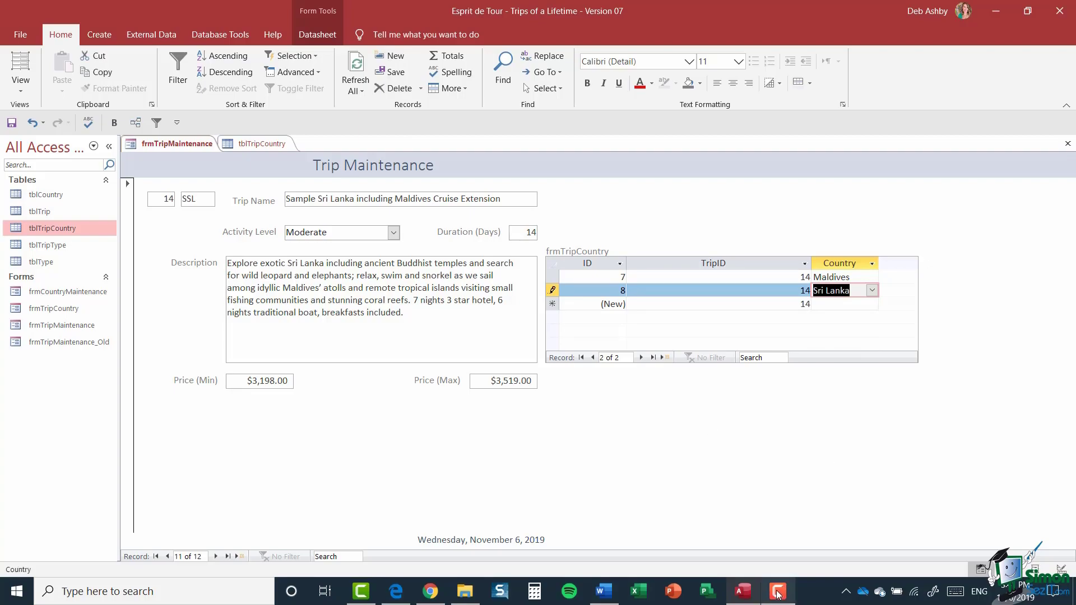
- Go to the "Western USA Contrasts" trip record and assign USA as its country in the subform
key("ctrl+Tab")
left_click(848, 276)
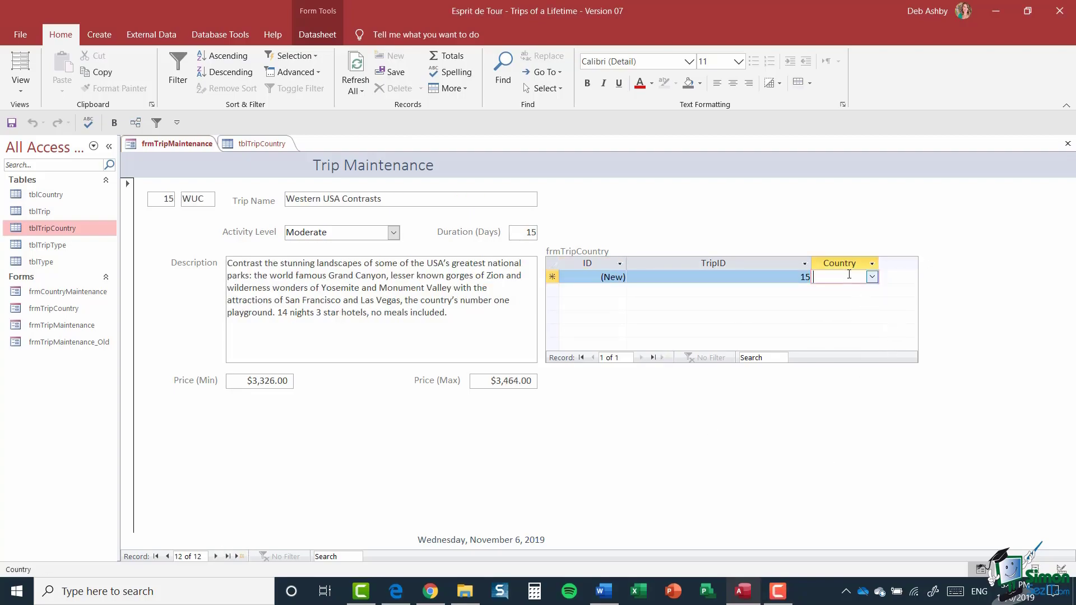
left_click(872, 277)
left_click(844, 457)
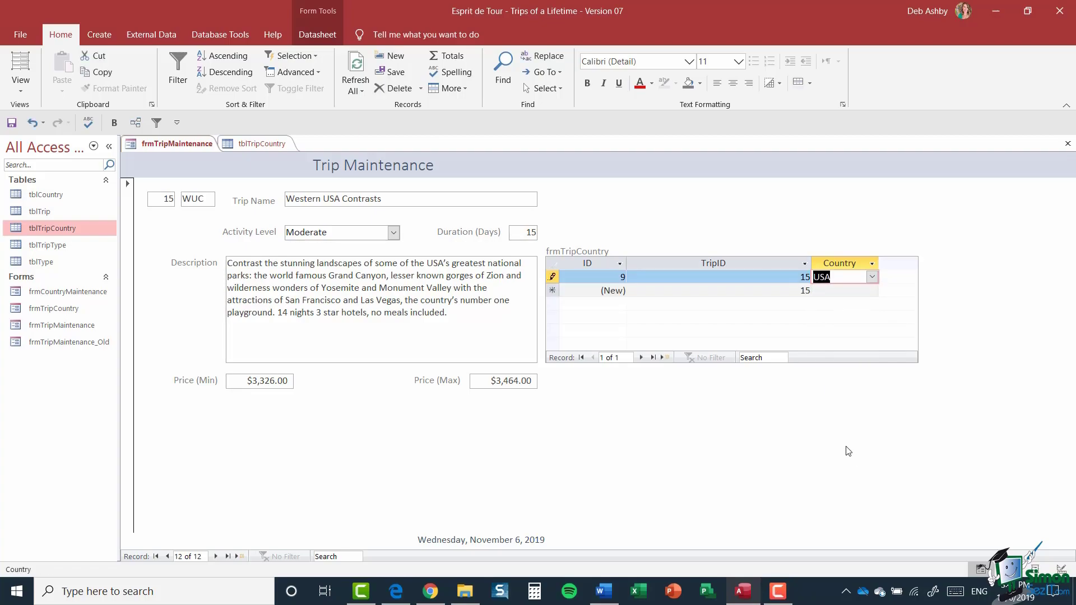
- Refresh the tblTripCountry table to check the country entries made through the subform, and return to frmTripMaintenance
left_click(249, 145)
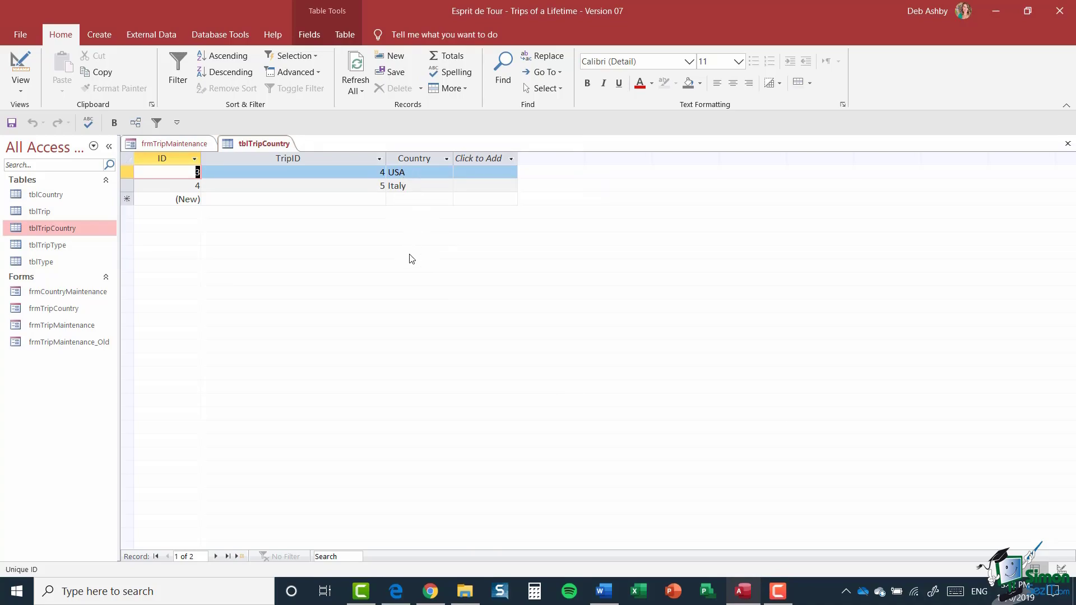
left_click(363, 91)
left_click(363, 106)
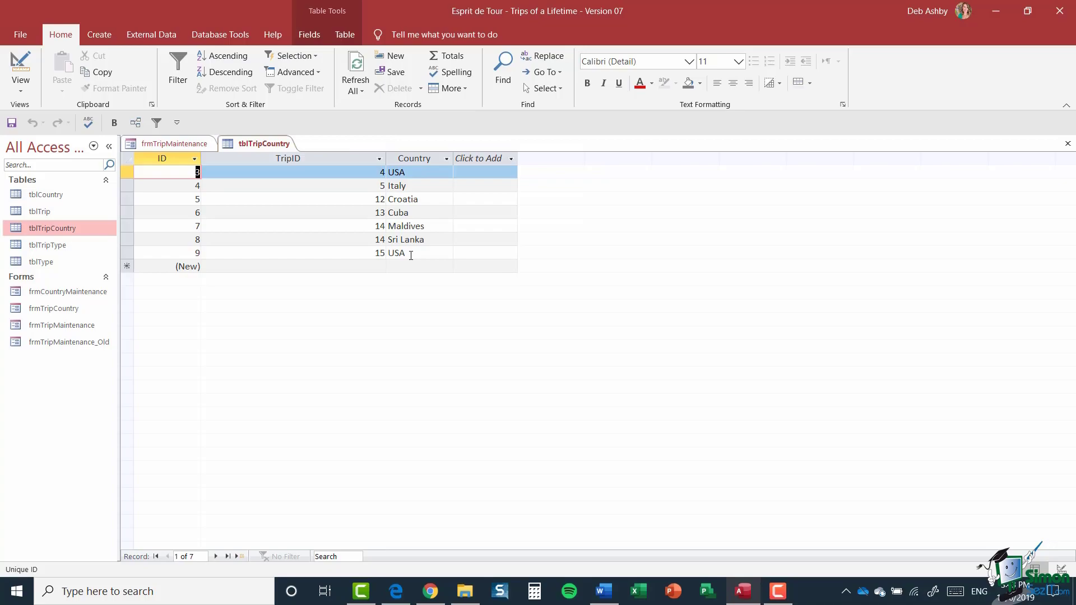
left_click(176, 143)
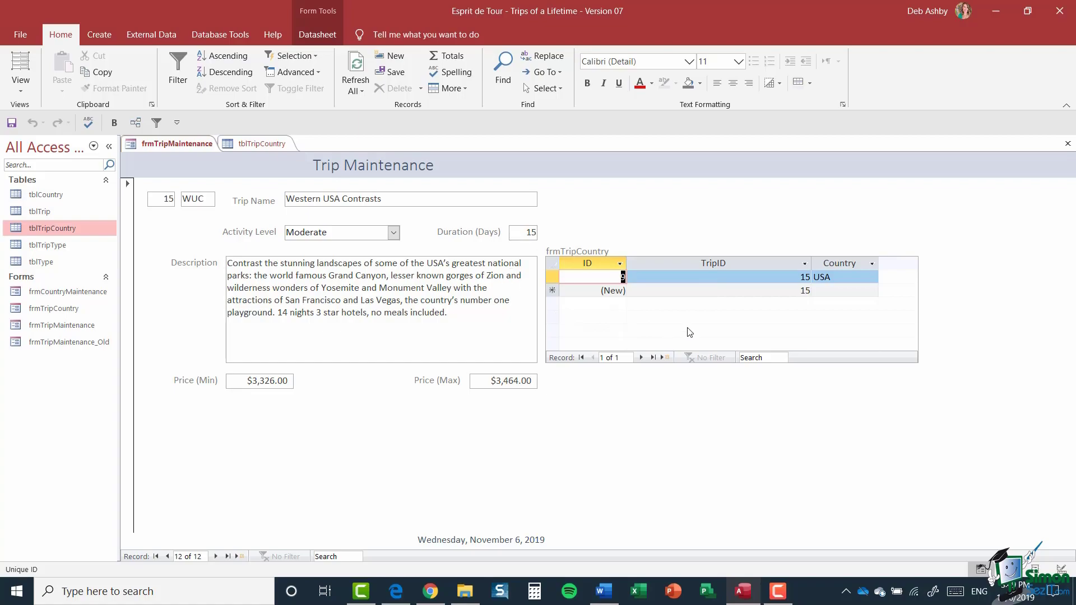
- Hide the ID and TripID columns in the frmTripCountry subform datasheet and widen the Country column to nearly fill the subform
left_click(589, 260)
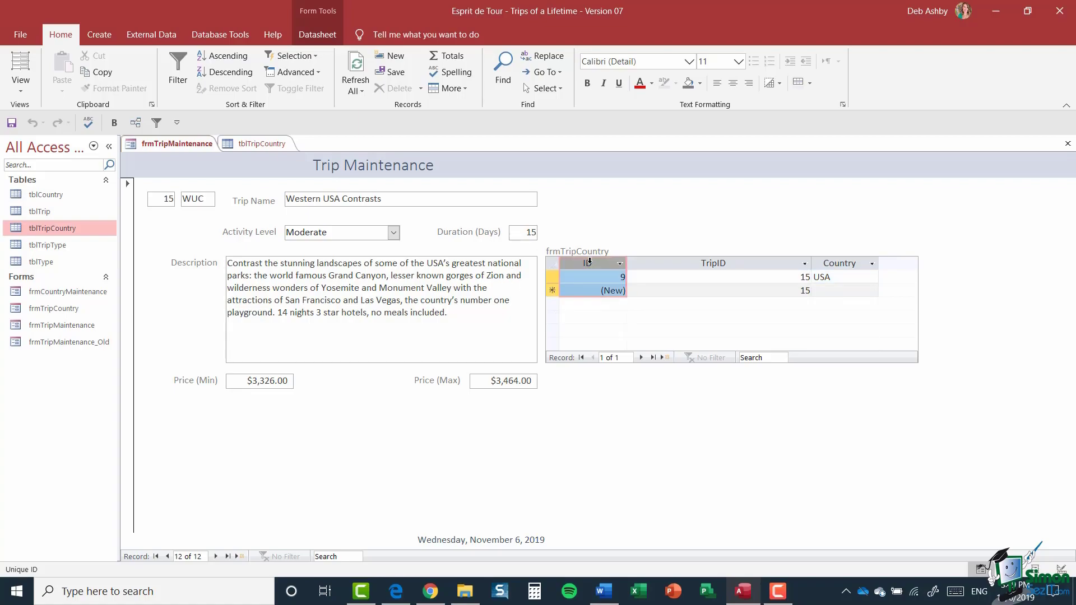
right_click(590, 261)
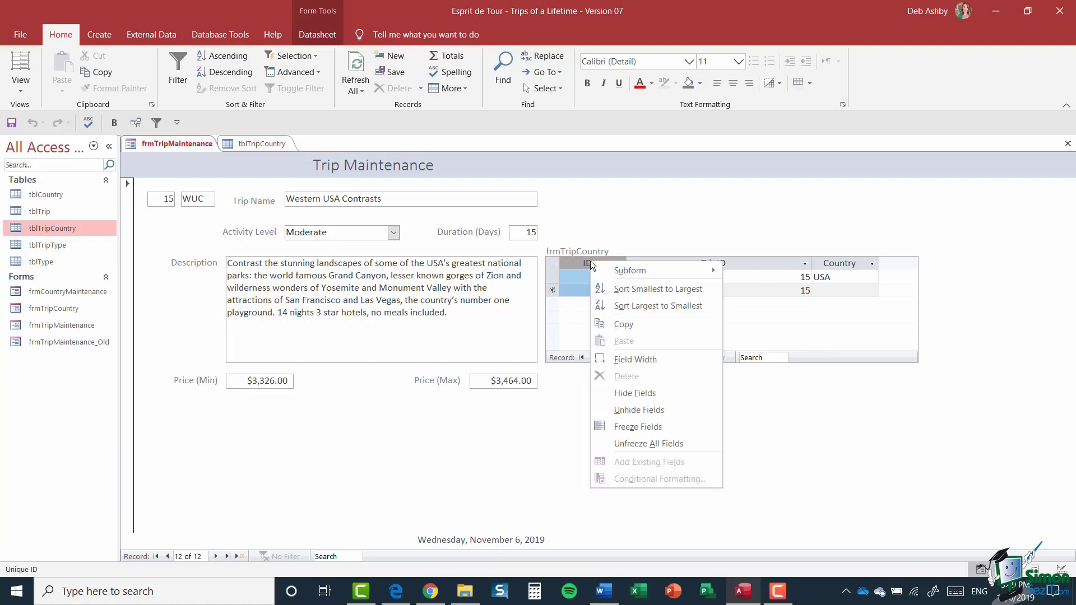
left_click(683, 395)
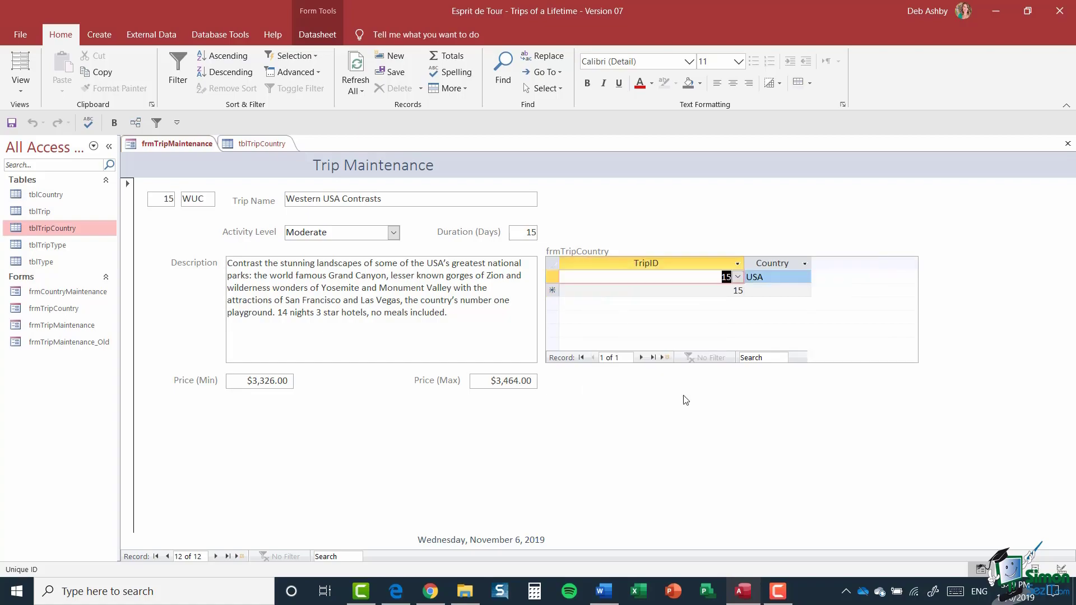
left_click(640, 263)
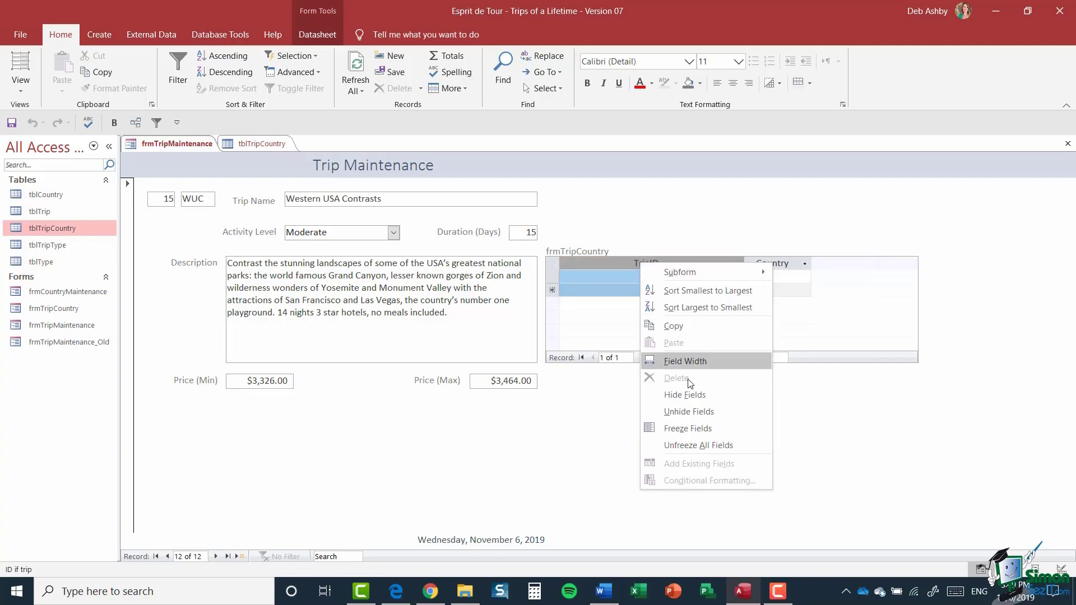
left_click(687, 394)
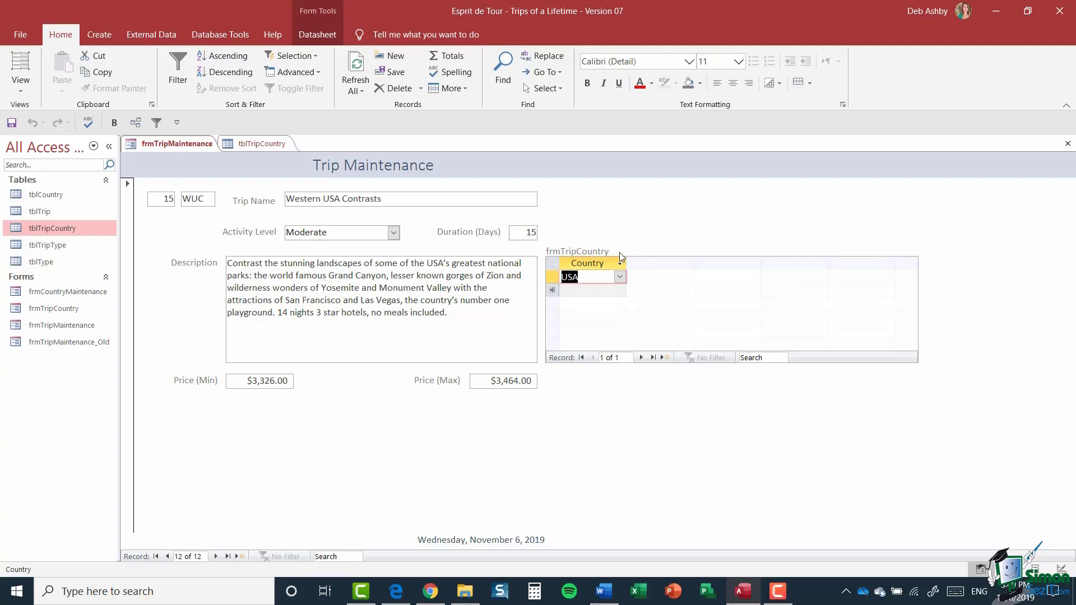
left_click_drag(626, 264, 894, 274)
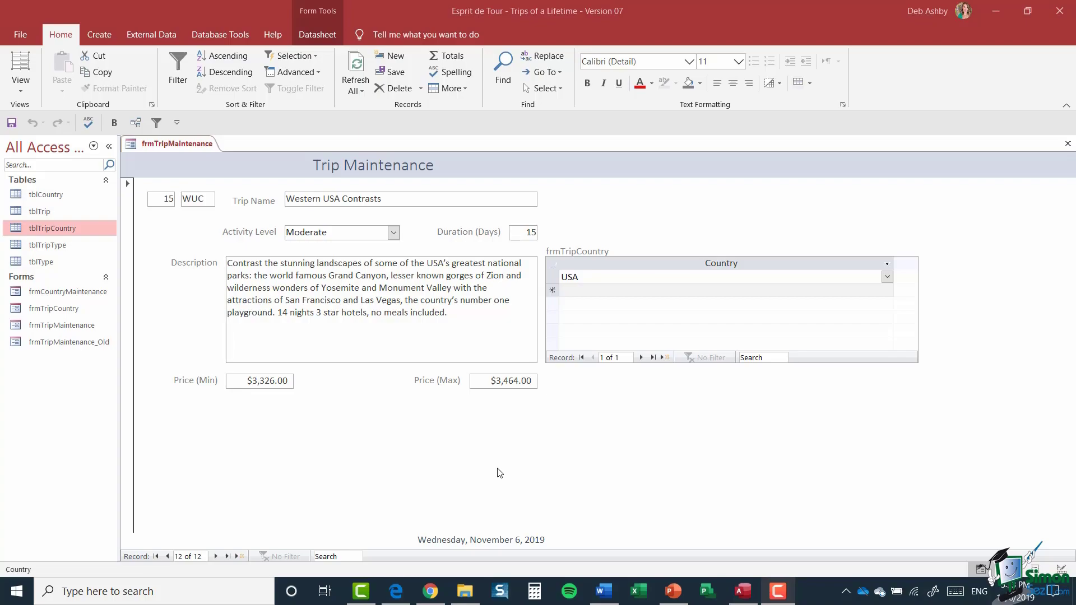
- Close frmTripMaintenance and open the frmTripCountry form in Design View
left_click(1068, 144)
left_click(482, 295)
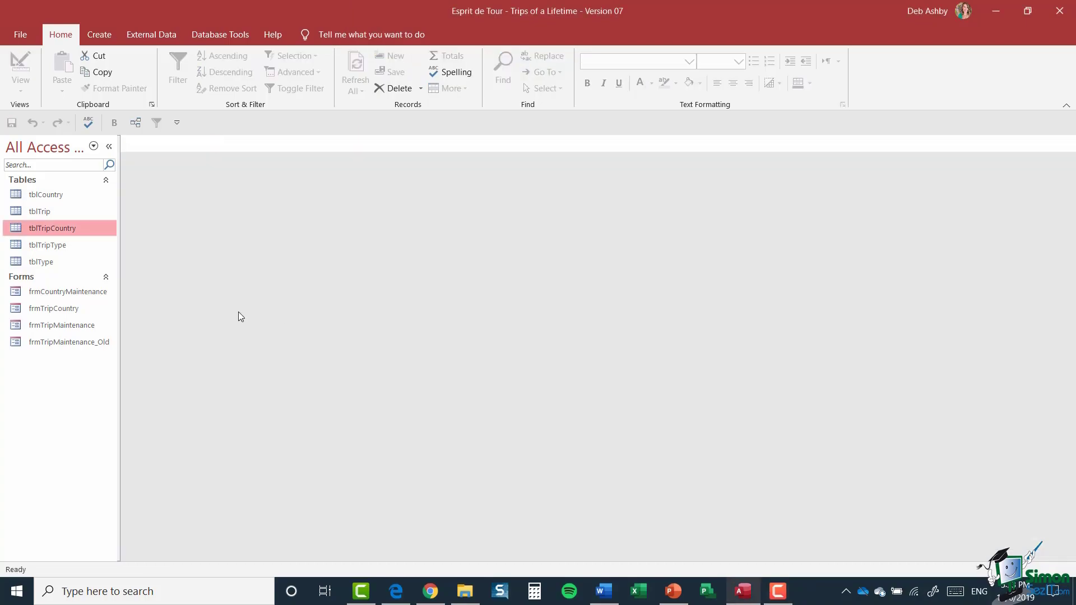
left_click(63, 313)
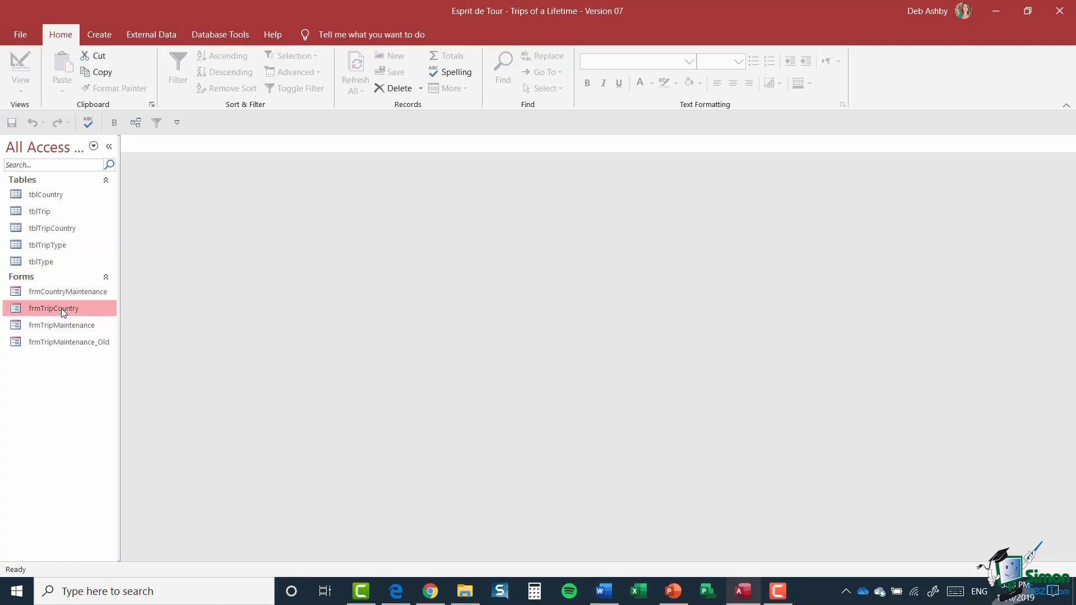
right_click(63, 313)
left_click(126, 353)
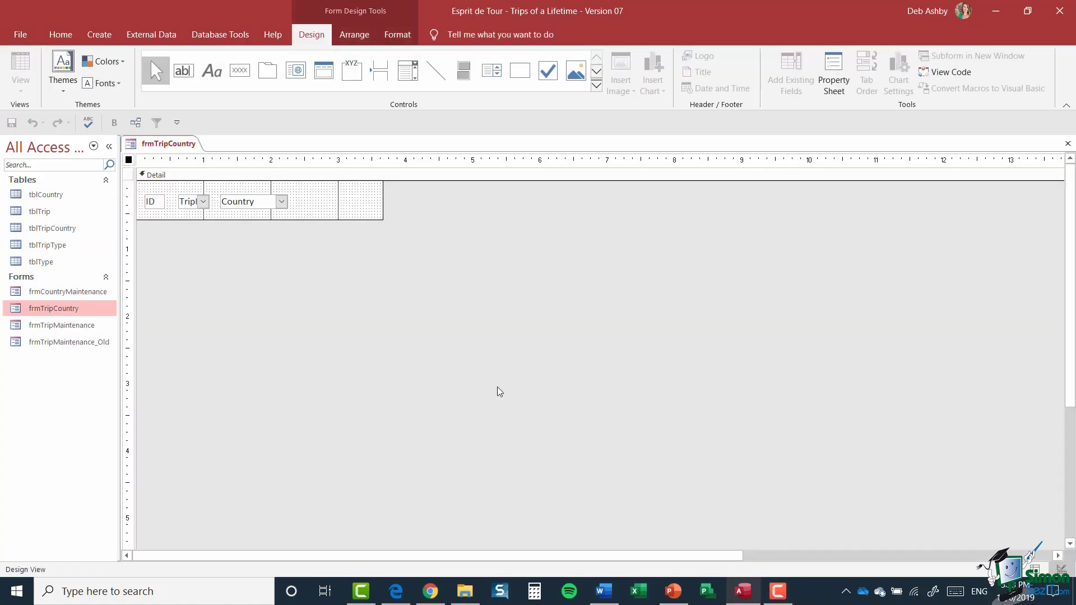
- Set the Default View property of frmTripCountry to Continuous Forms
left_click(806, 71)
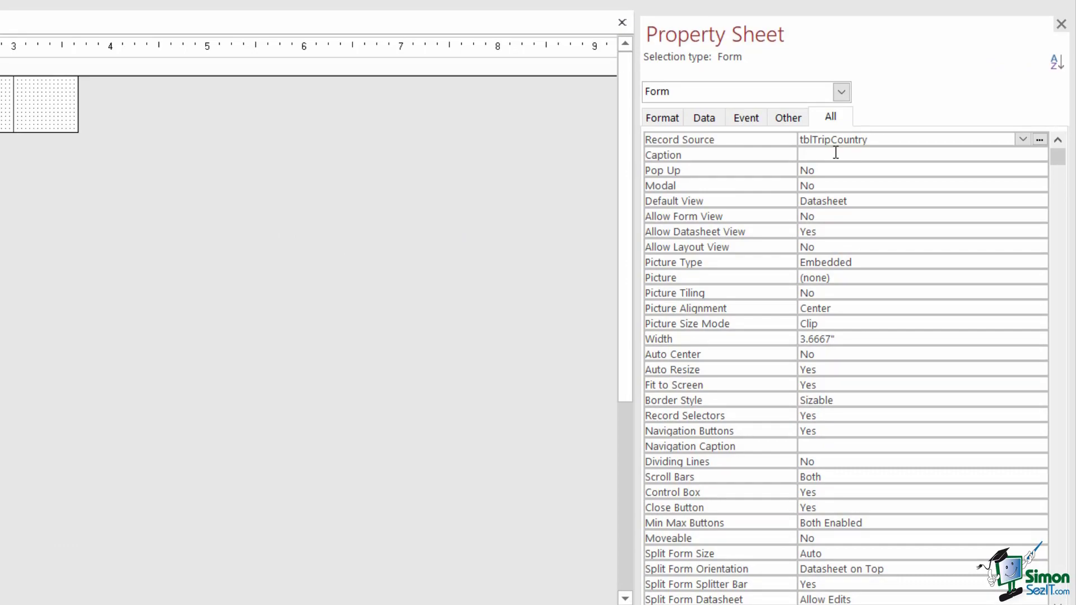
left_click(869, 201)
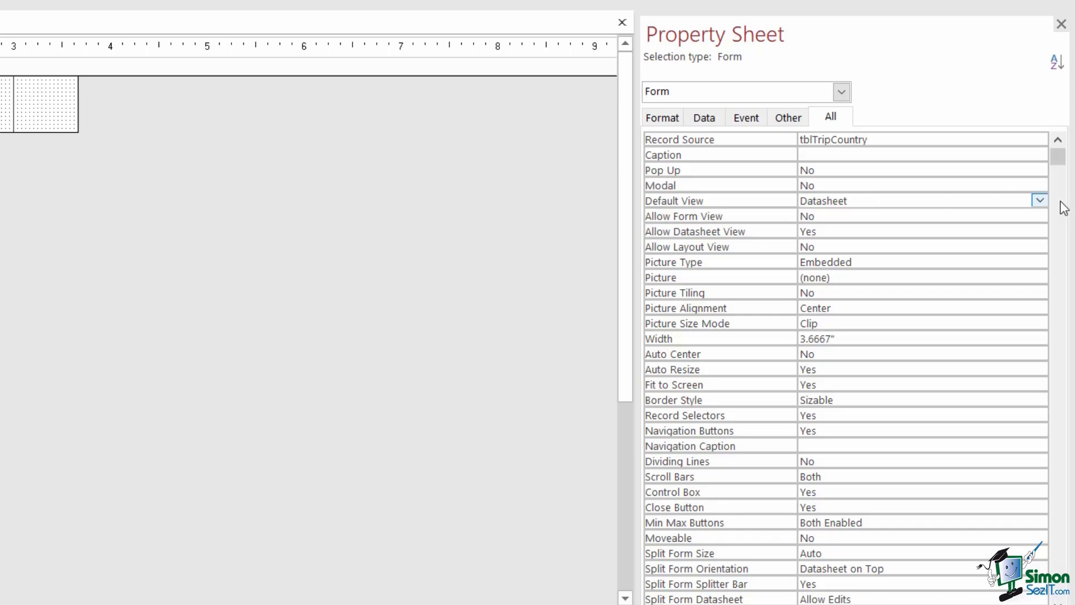
left_click(1039, 201)
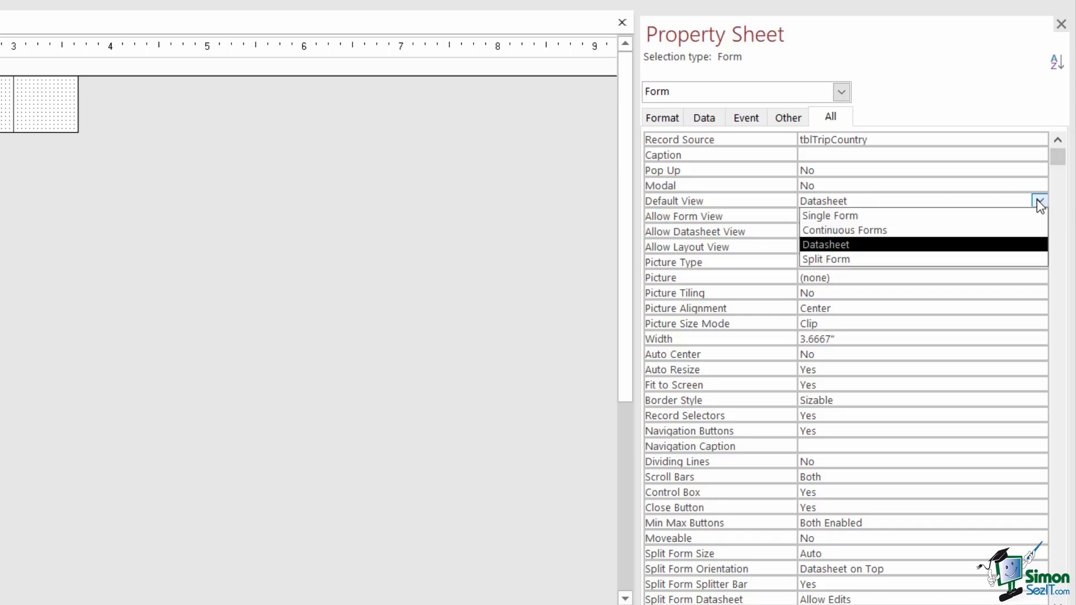
left_click(897, 231)
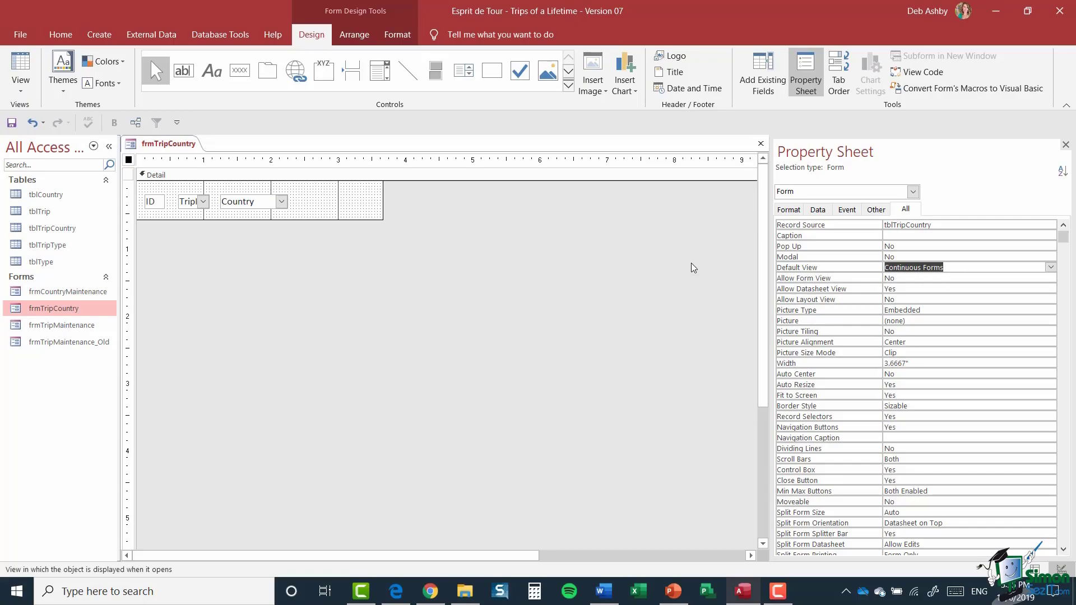
- Delete the ID and TripID controls from the Detail section of frmTripCountry
left_click(166, 205)
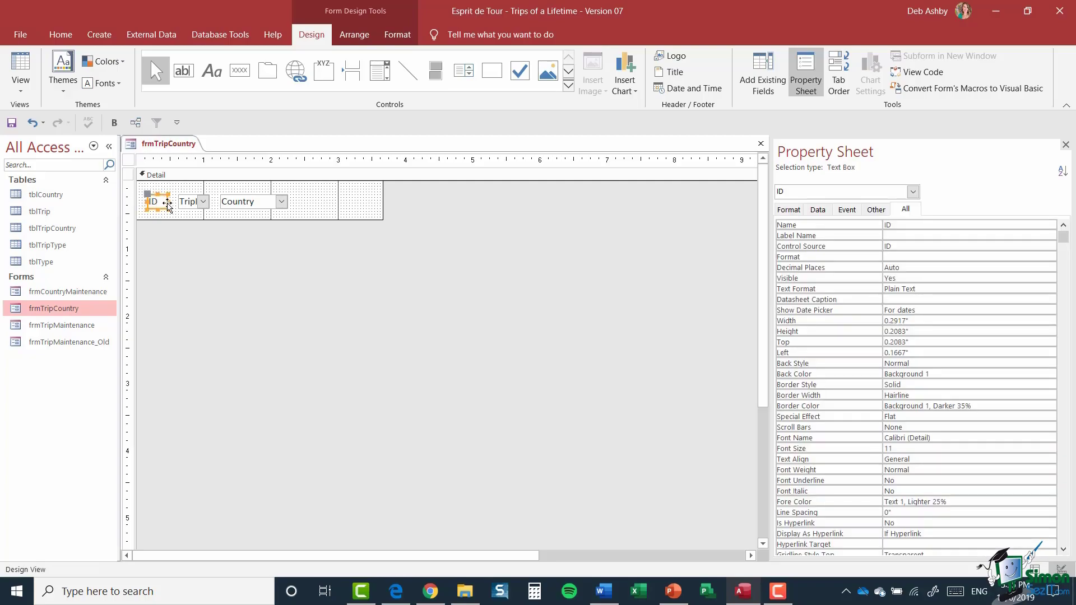
key("Delete")
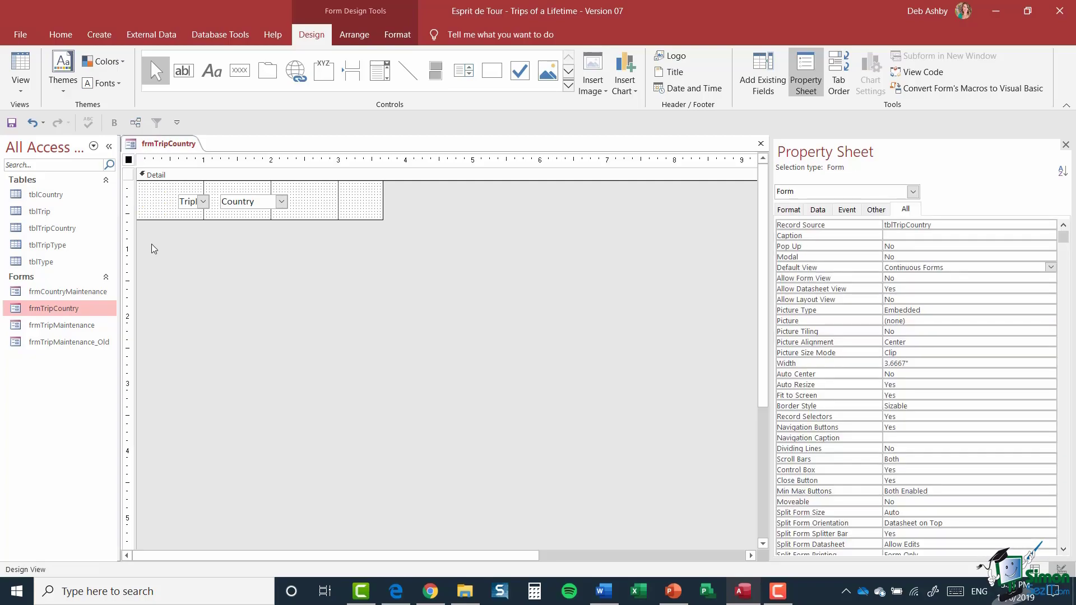
left_click(198, 205)
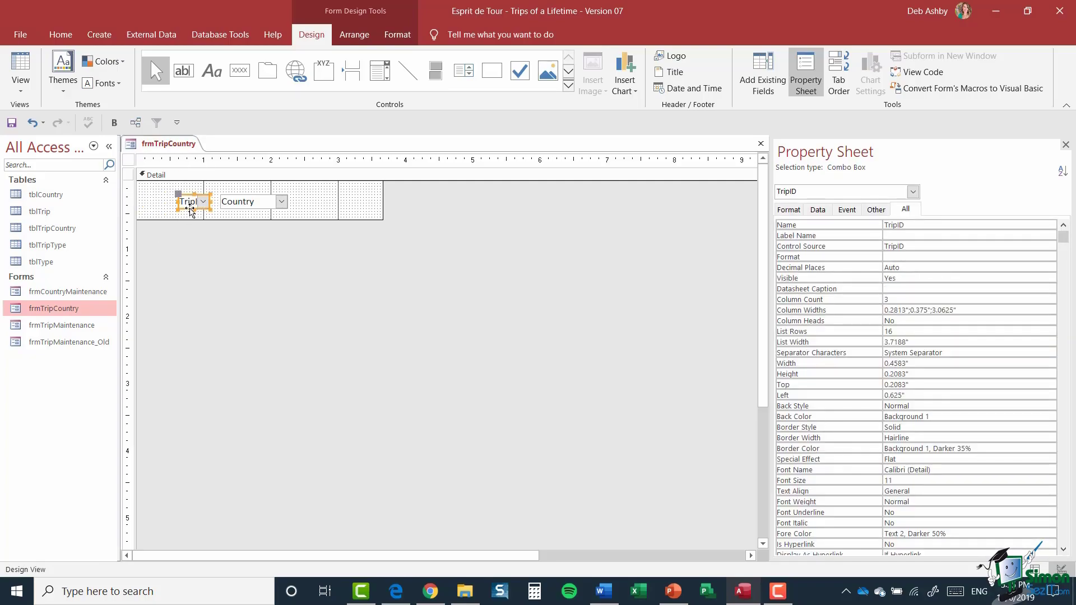
key("Delete")
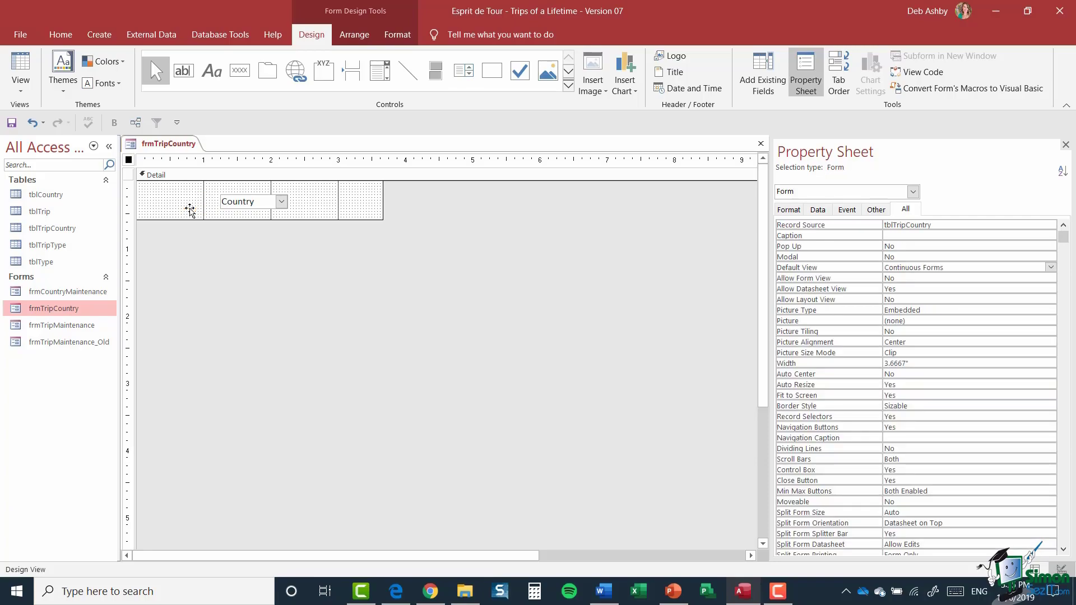
- Move the Country combo box to the upper-left corner of the Detail section, widen it to about 3.54 inches, and shorten the section around it
left_click(253, 203)
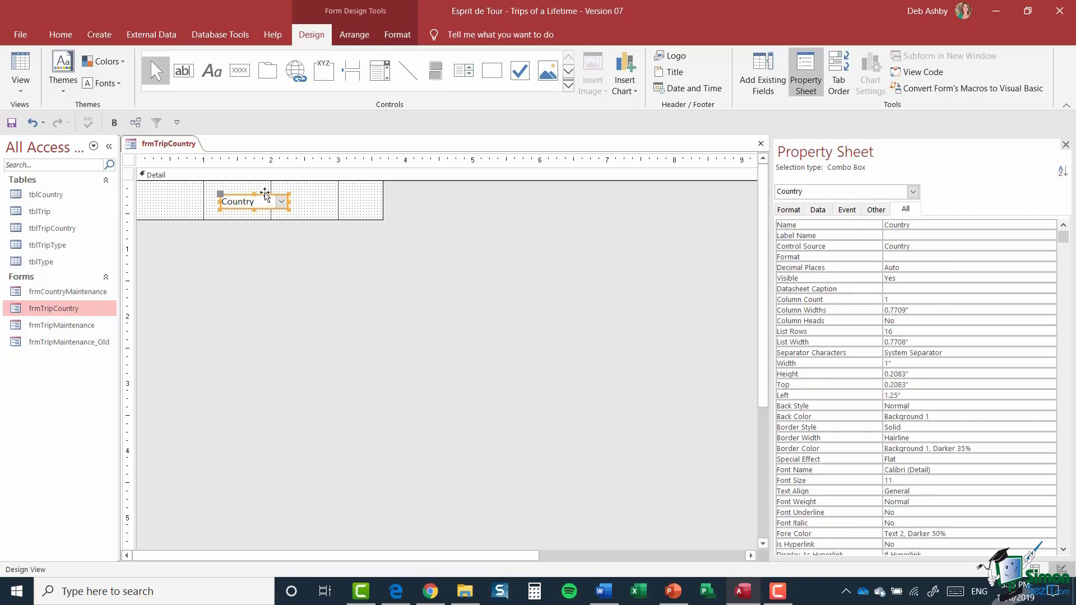
left_click_drag(266, 194, 379, 197)
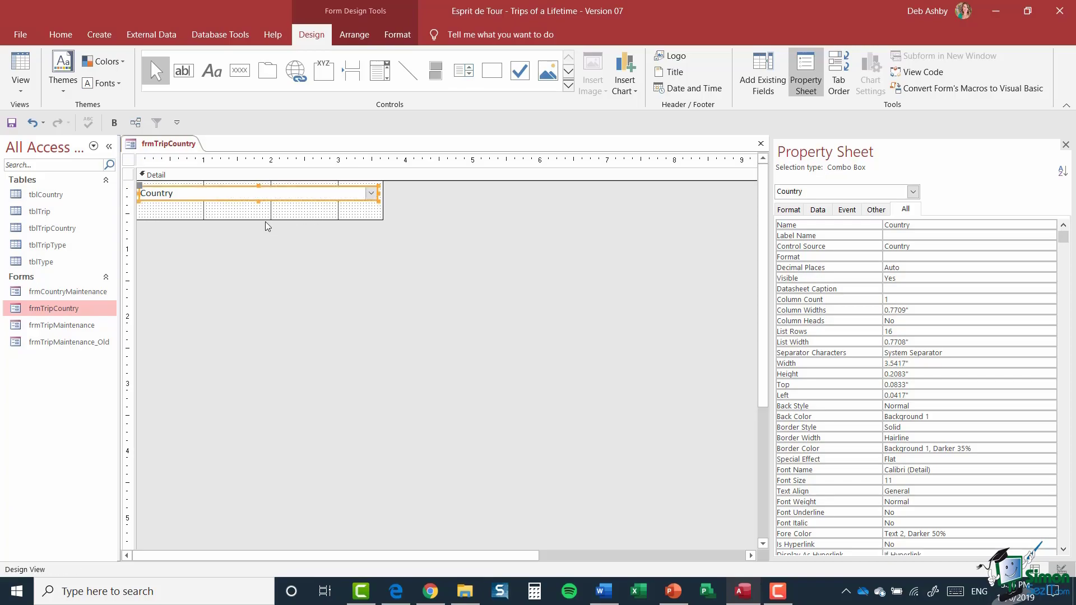
left_click_drag(264, 218, 264, 206)
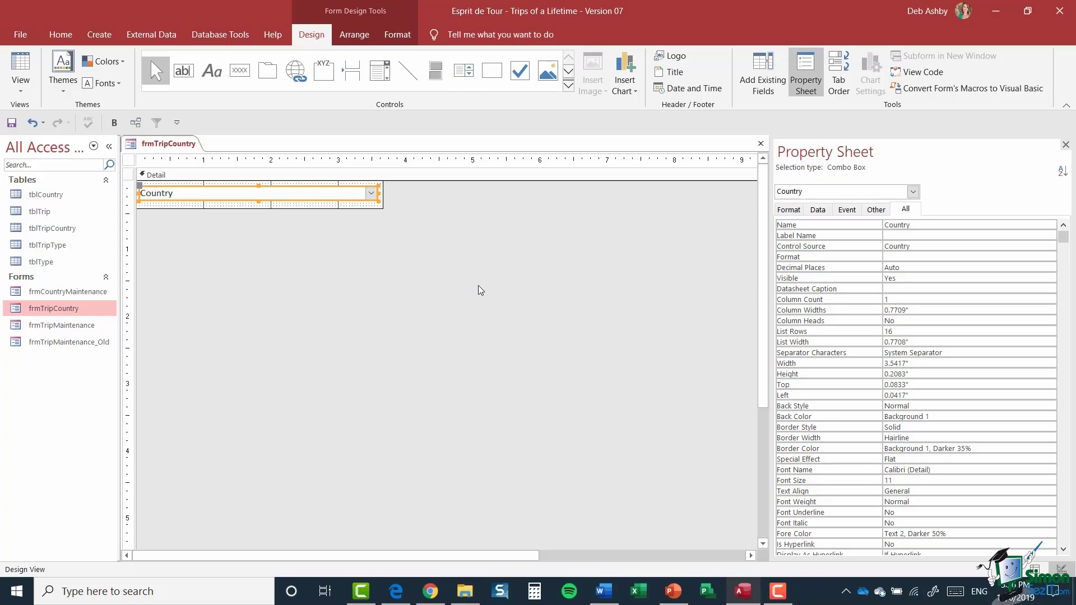
- Close frmTripCountry with its design changes saved, and open frmTripMaintenance in Design View
left_click(1065, 145)
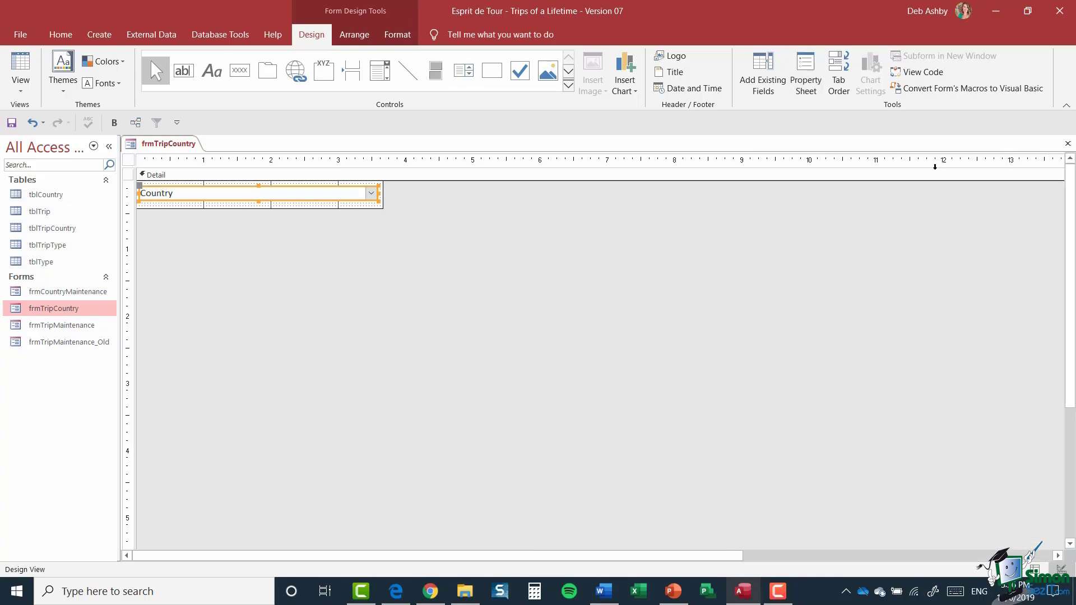
left_click(1068, 145)
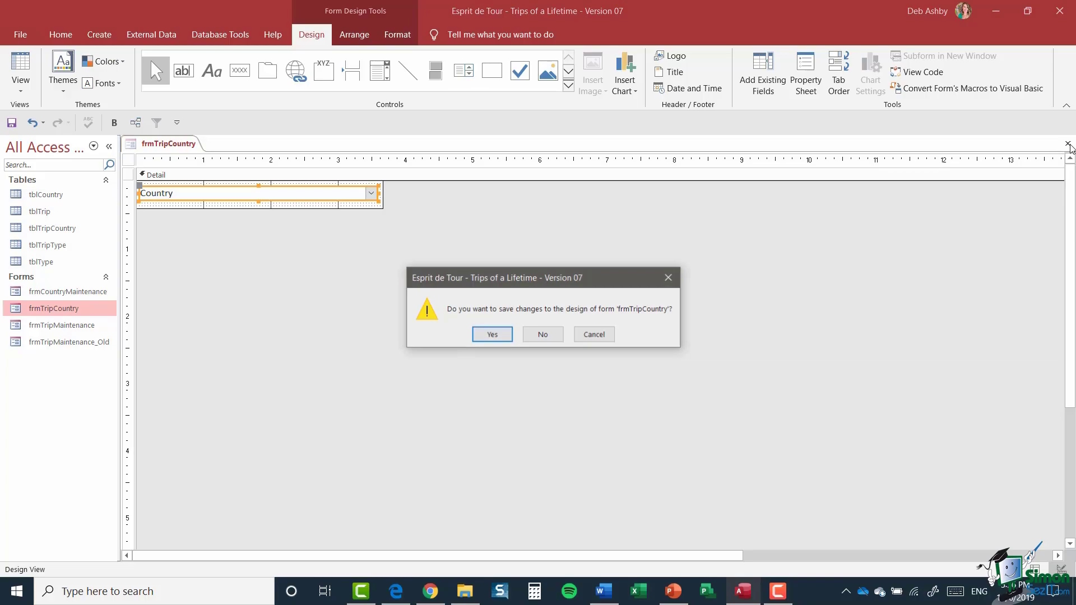
left_click(493, 335)
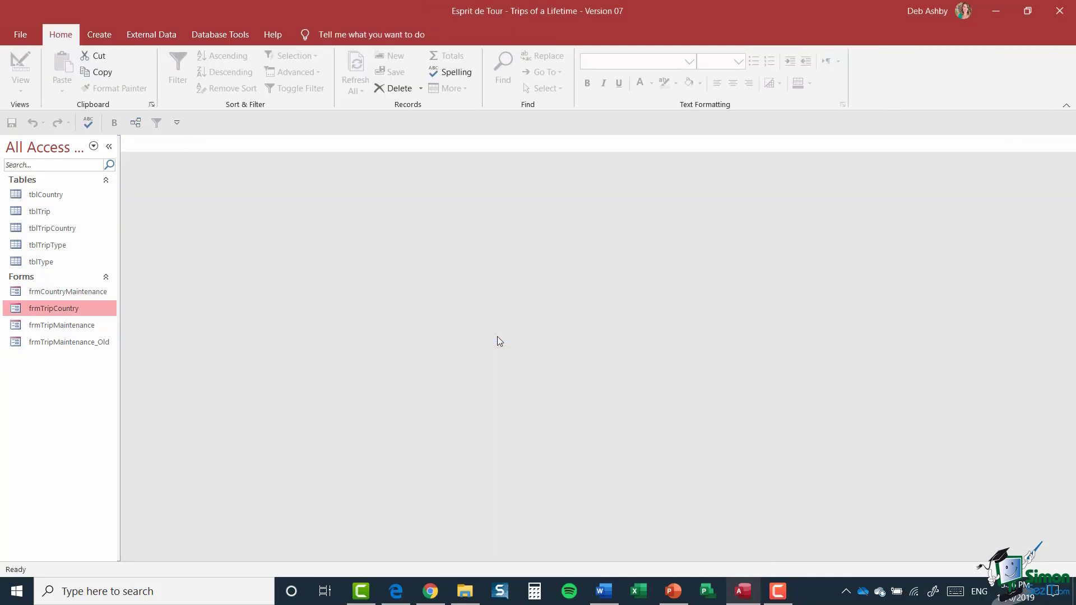
left_click(71, 329)
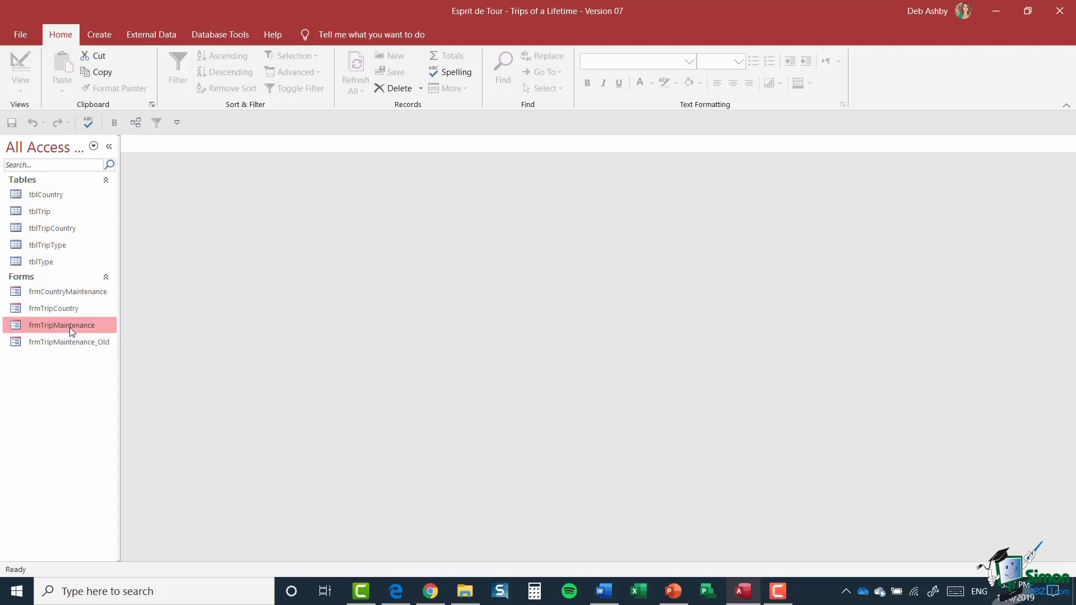
right_click(69, 327)
left_click(108, 372)
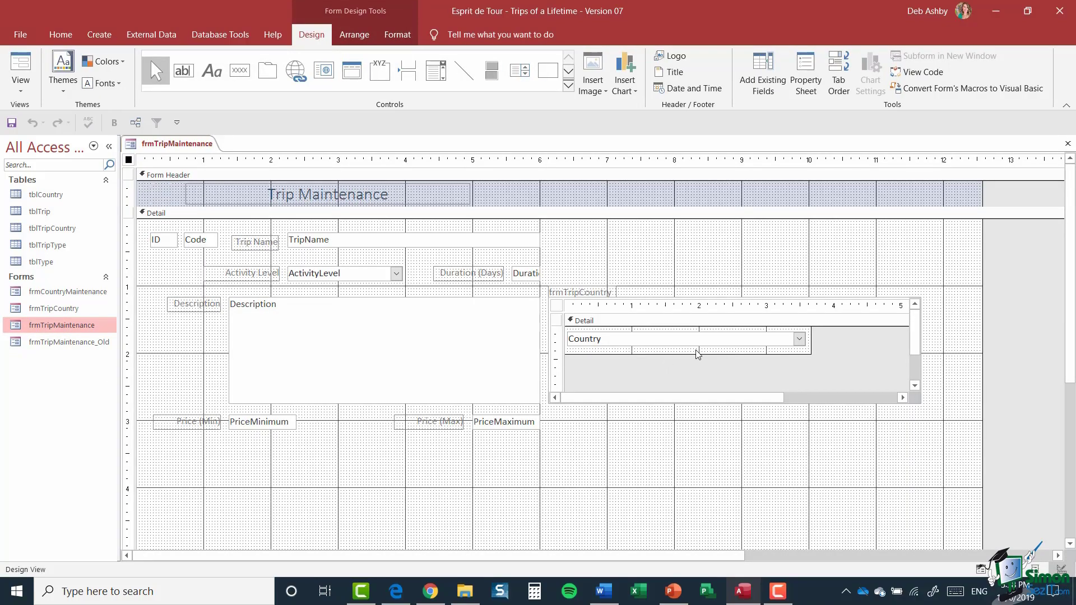
- Widen the embedded subform's Detail area to about 5 inches and stretch its Country combo box to the same edge
left_click(706, 351)
left_click(706, 352)
left_click_drag(809, 344, 902, 343)
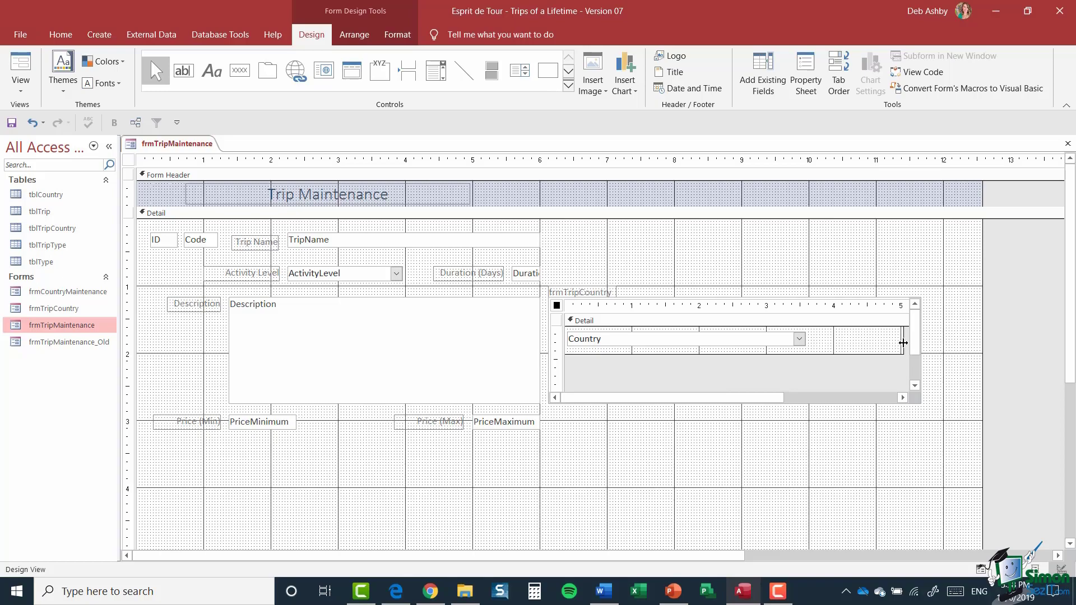
left_click(804, 339)
left_click_drag(805, 339, 906, 340)
- Change the caption of the frmTripCountry subform label to "Countries Visited"
left_click(603, 287)
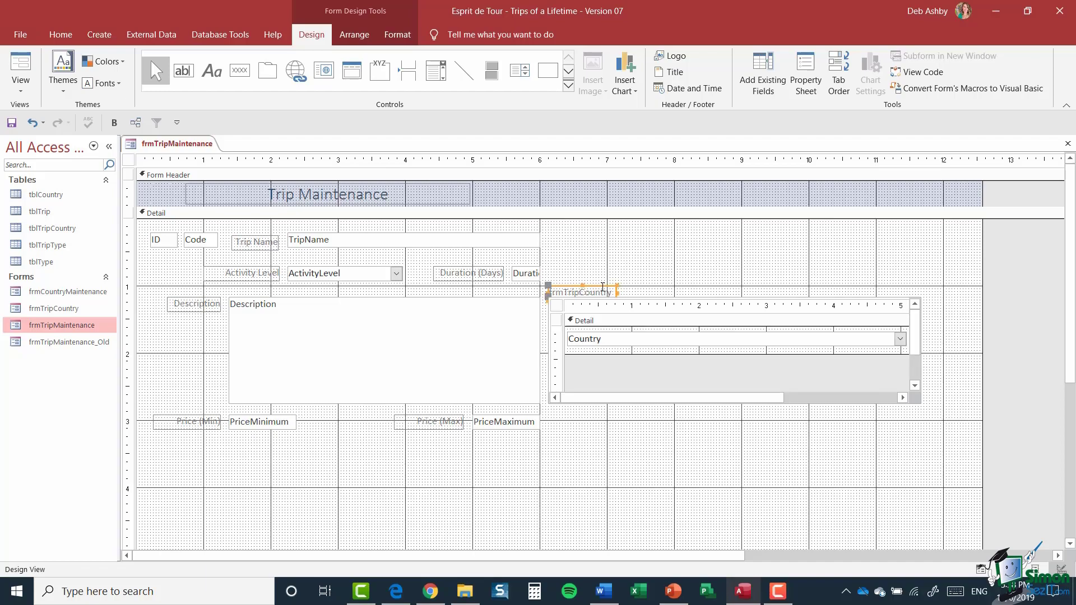
left_click_drag(602, 287, 602, 278)
left_click_drag(602, 279, 603, 287)
left_click(802, 84)
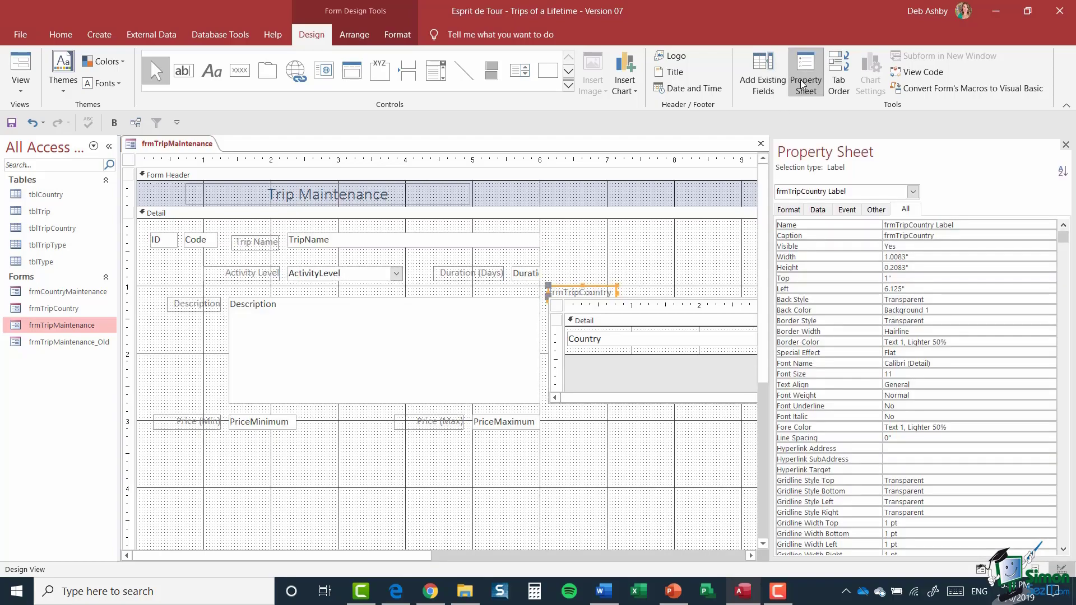
left_click(924, 235)
left_click_drag(934, 235, 881, 237)
type("Countries")
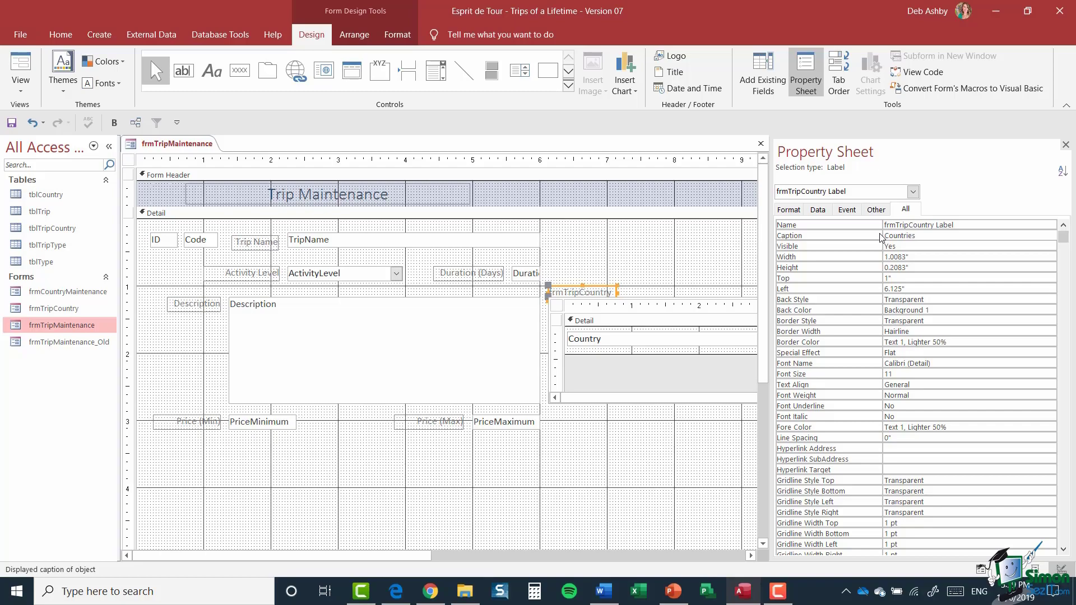
type(" Visited")
left_click(722, 263)
key("F4")
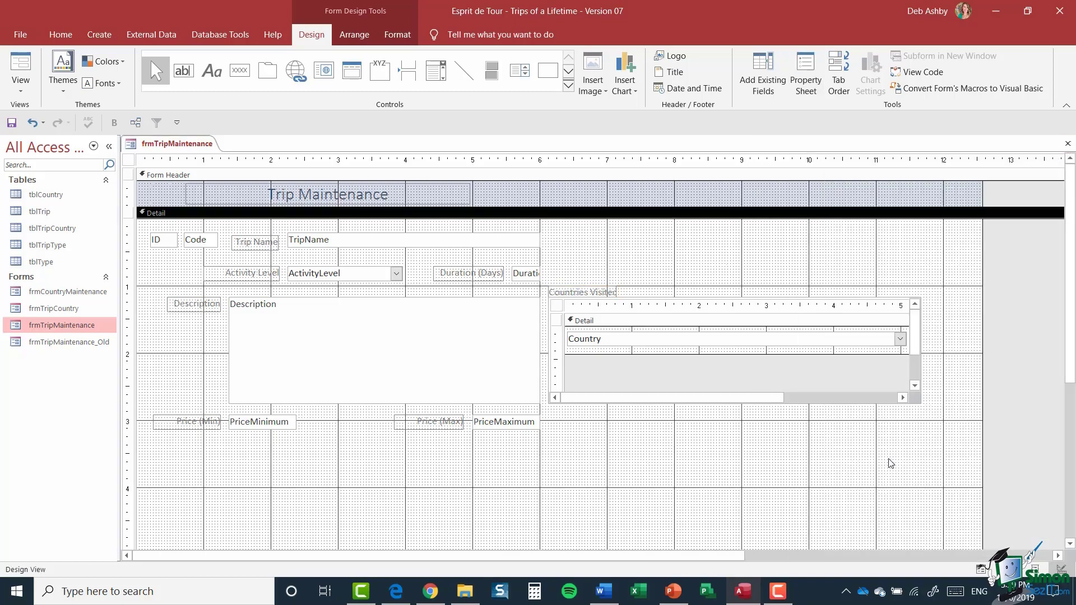
- Narrow the frmTripCountry subform control to about 4 inches wide
left_click(920, 354)
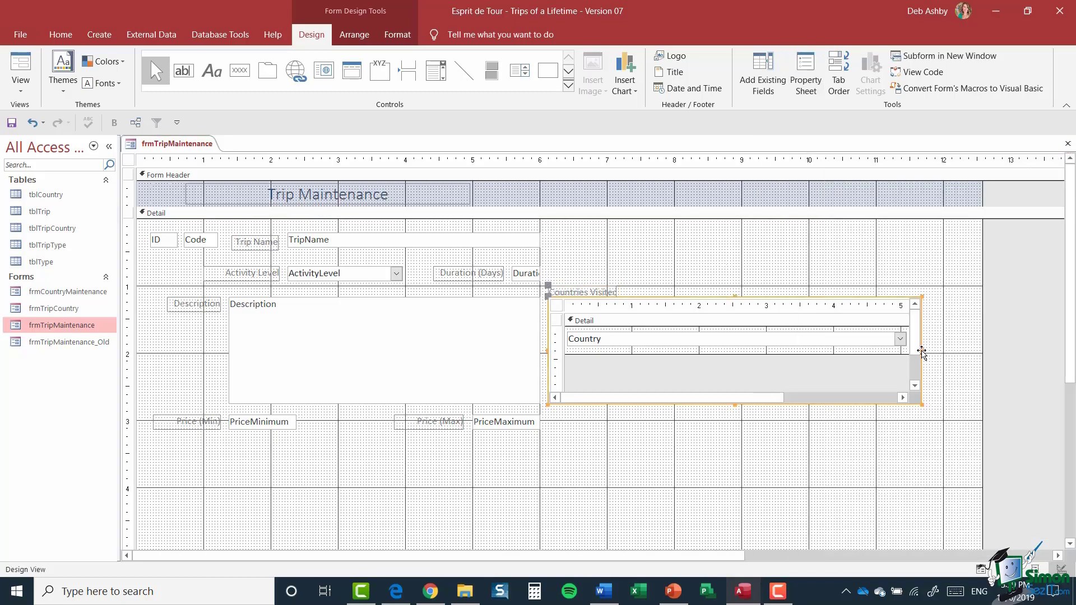
left_click_drag(920, 354, 818, 362)
left_click(885, 368)
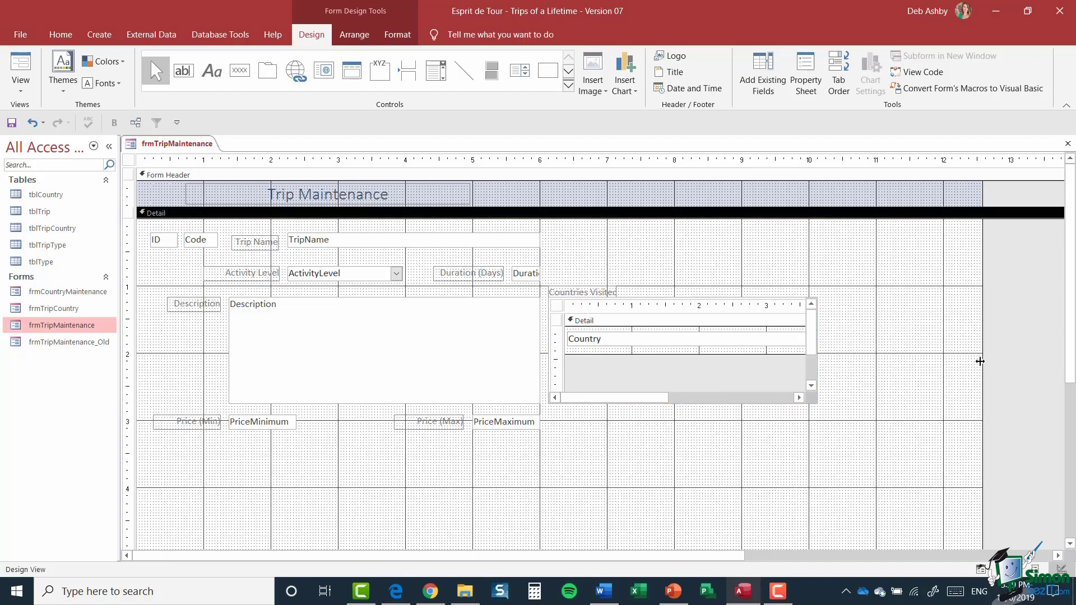
- Narrow the main form to about 10.6 inches and stretch the Countries Visited label to the subform's right edge
left_click_drag(981, 362, 847, 368)
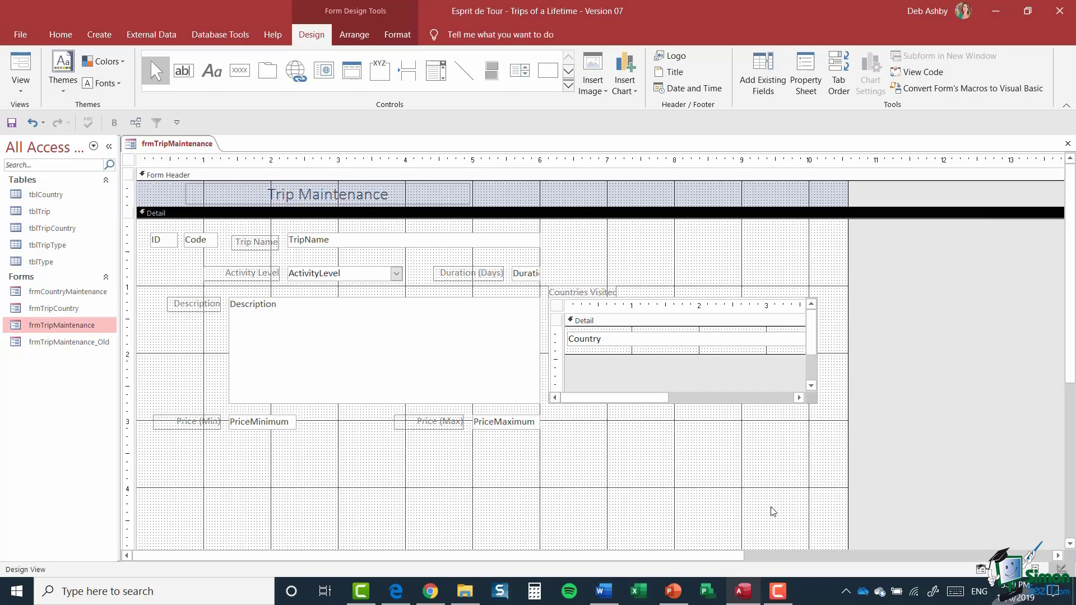
left_click(603, 291)
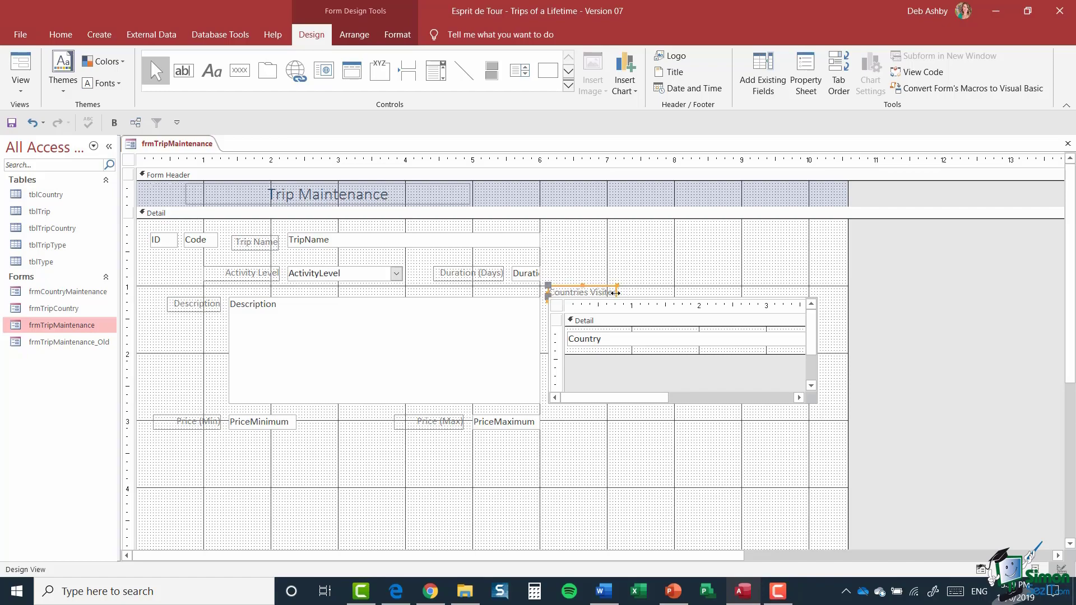
left_click_drag(616, 293, 816, 291)
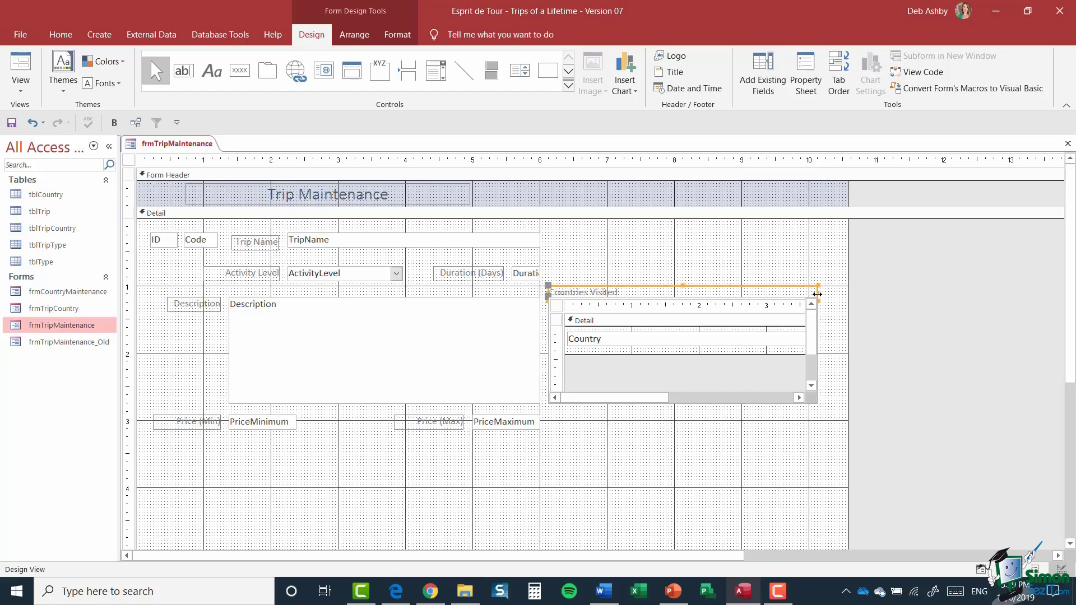
- Set the text alignment of the Countries Visited label to Center and close its properties
left_click(809, 66)
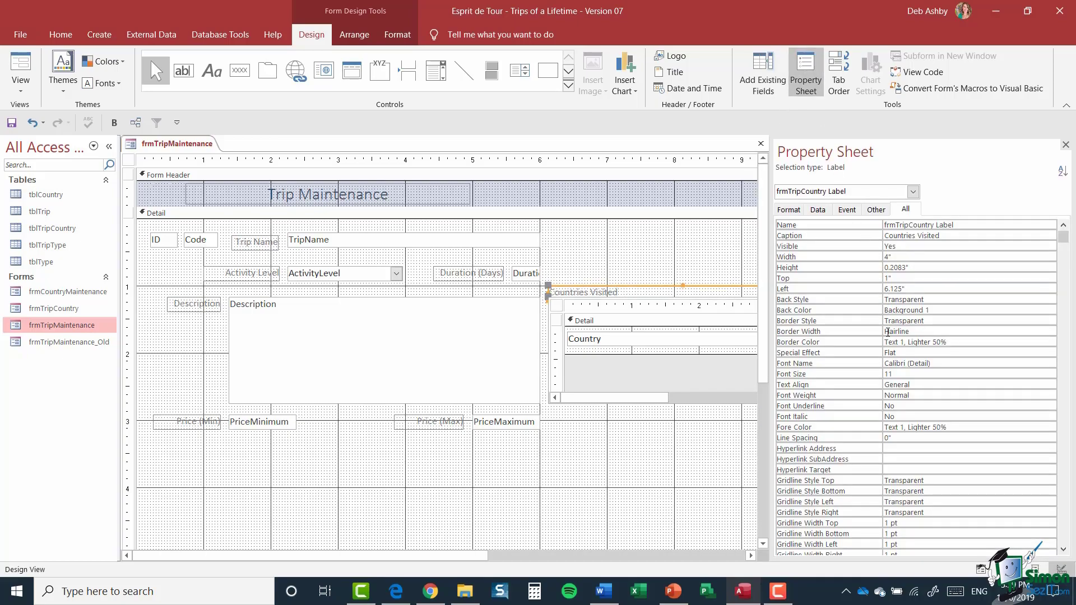
left_click(906, 385)
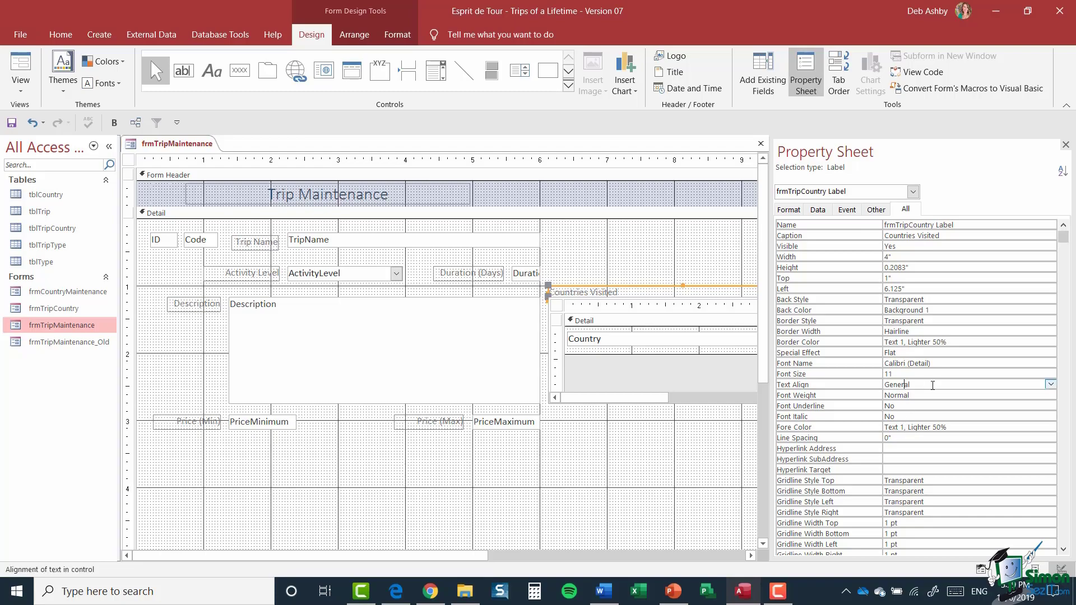
left_click(1051, 385)
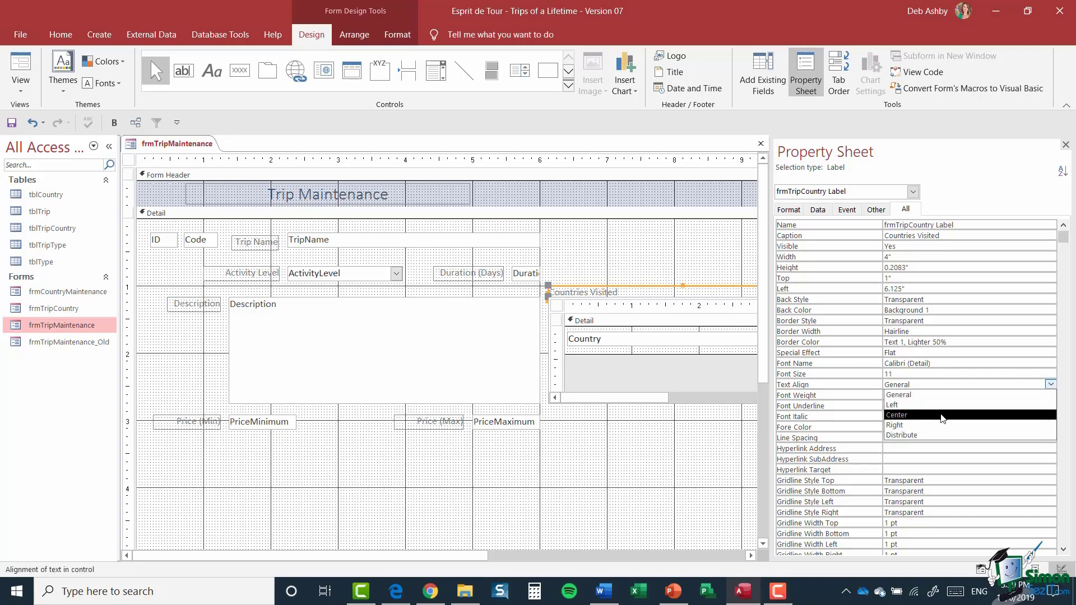
left_click(945, 416)
left_click(663, 466)
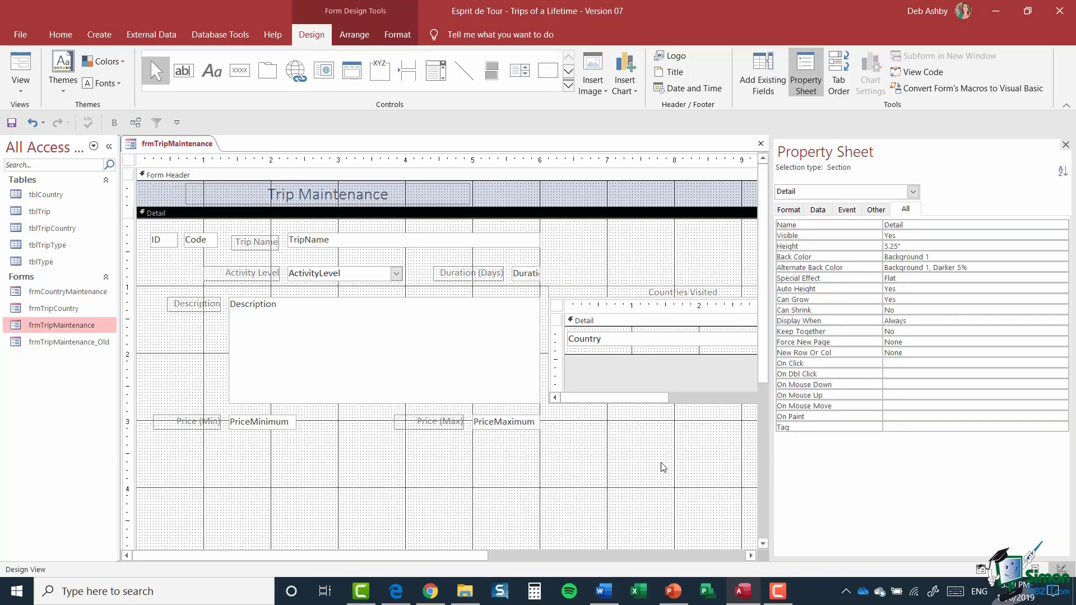
key("F4")
- Switch frmTripMaintenance to Form View and add Antarctica as the second visited country of the Grand Canyon Family Rafting Adventure
left_click(605, 379)
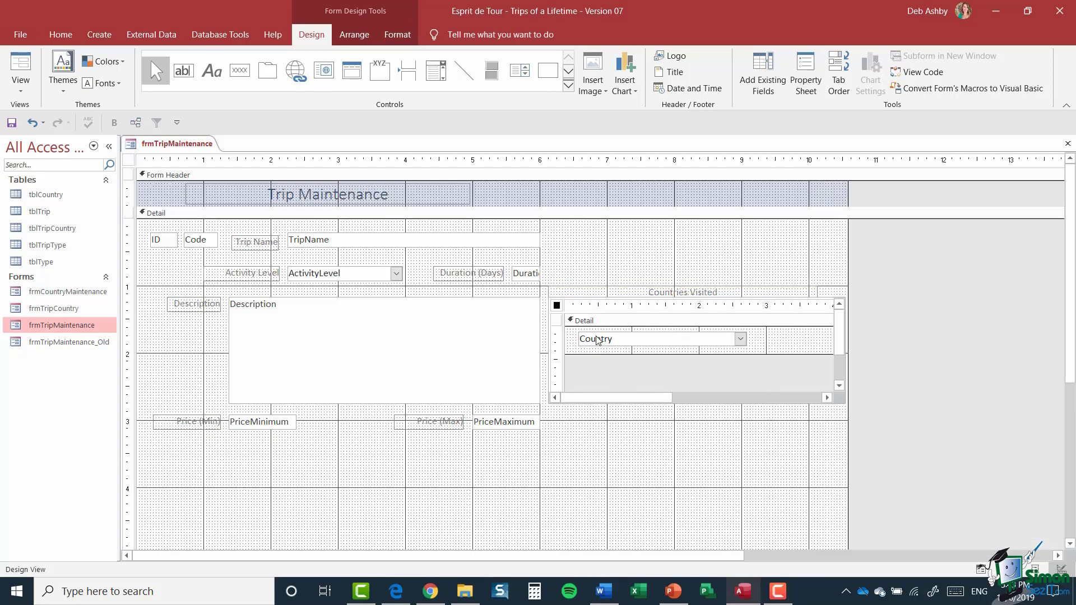
right_click(173, 145)
left_click(244, 211)
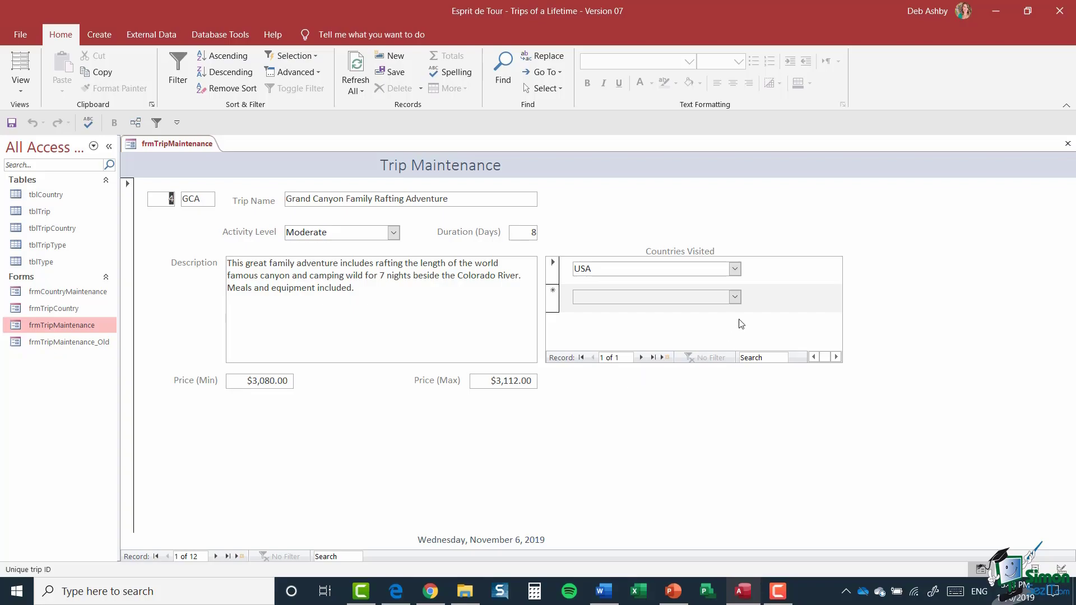
left_click(734, 297)
key("Down")
key("Down")
key("Up")
key("Return")
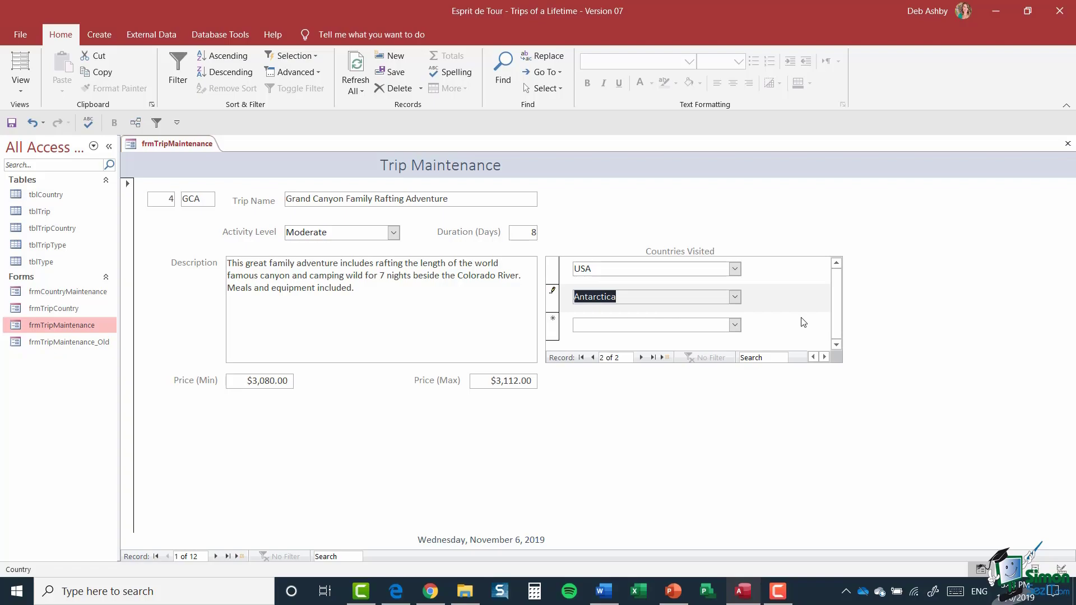
- Add Canada as the trip's third visited country and step back and forth through the subform's records
left_click(734, 325)
left_click(659, 365)
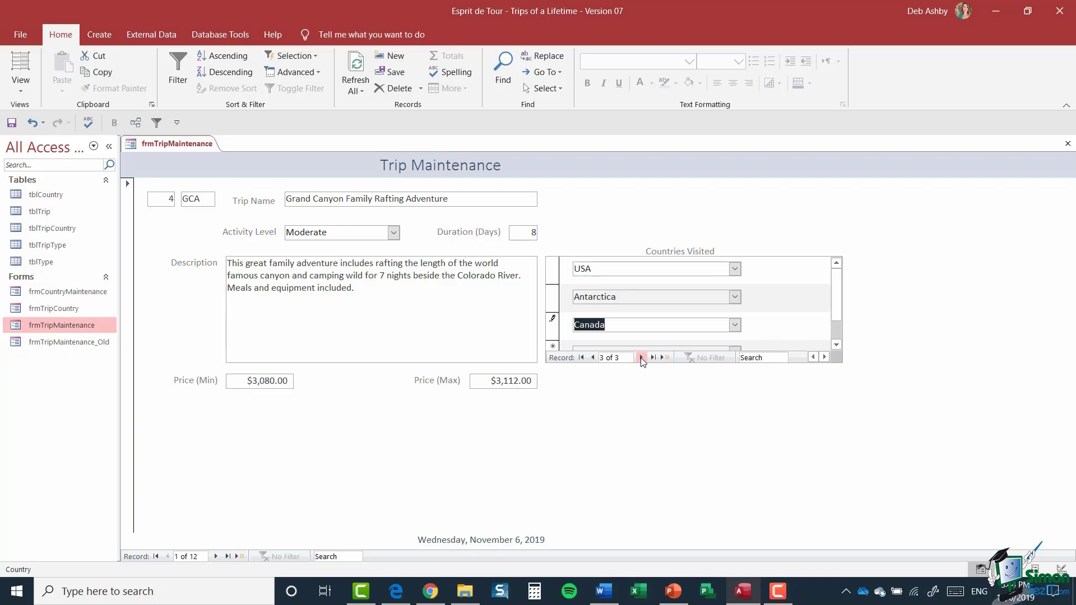
left_click(593, 358)
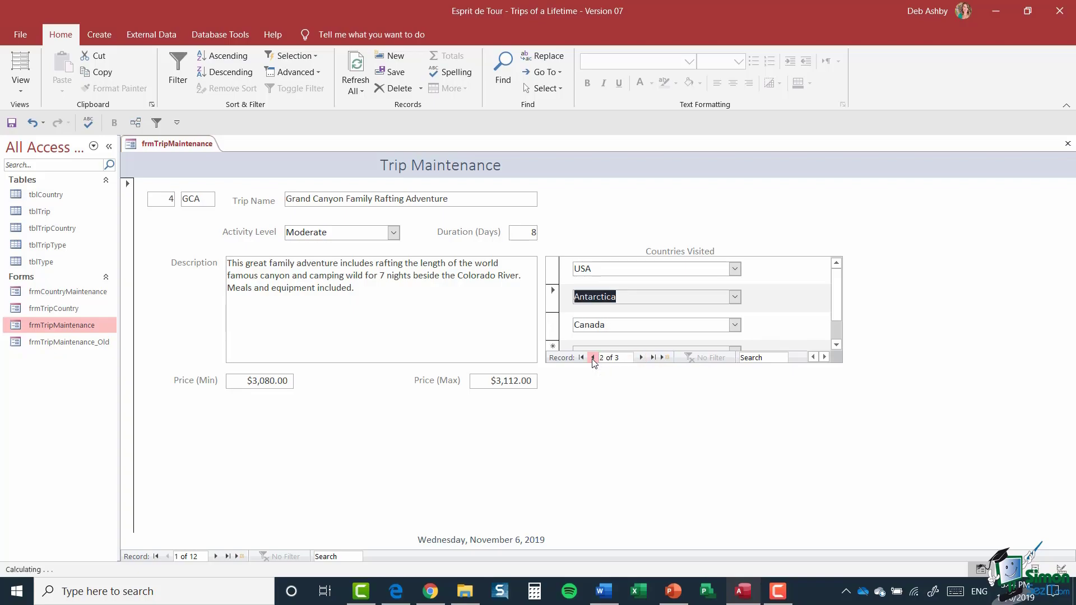
left_click(641, 358)
- Delete the Canada record from the Countries Visited subform
left_click(553, 327)
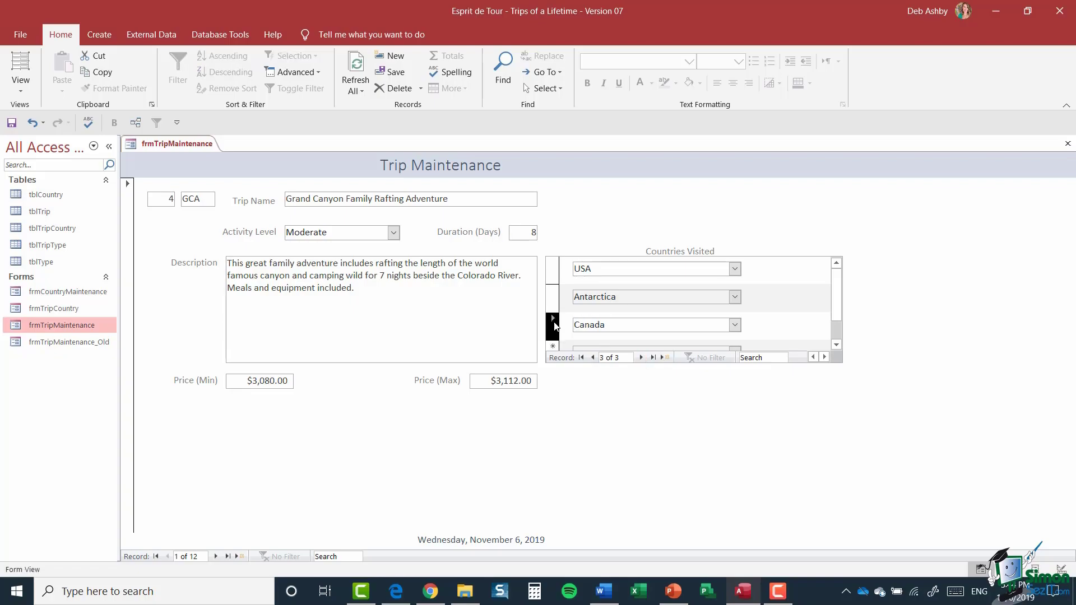
key("Delete")
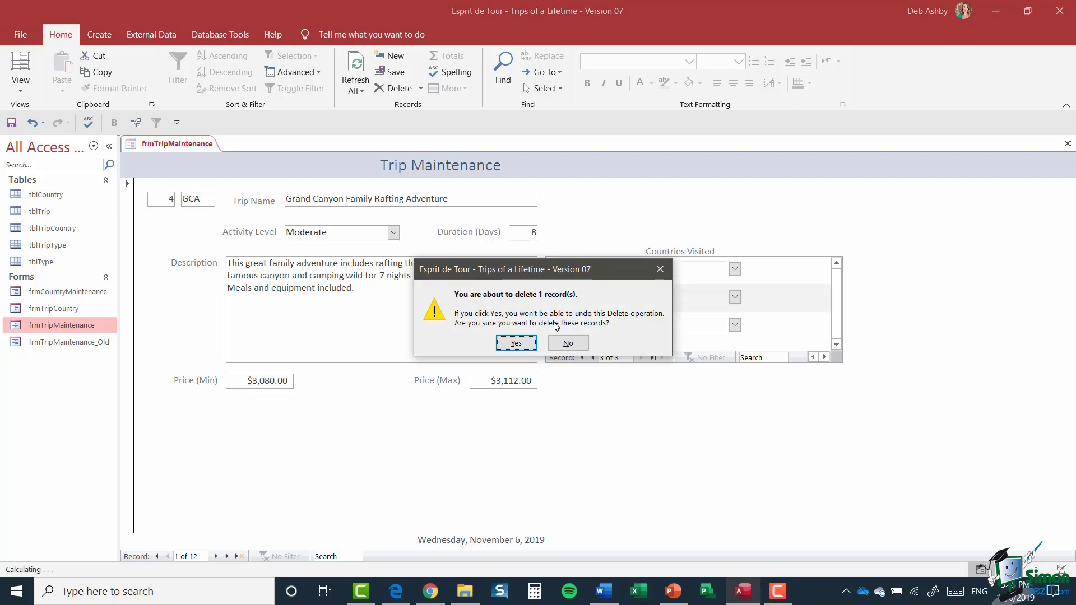
left_click(516, 342)
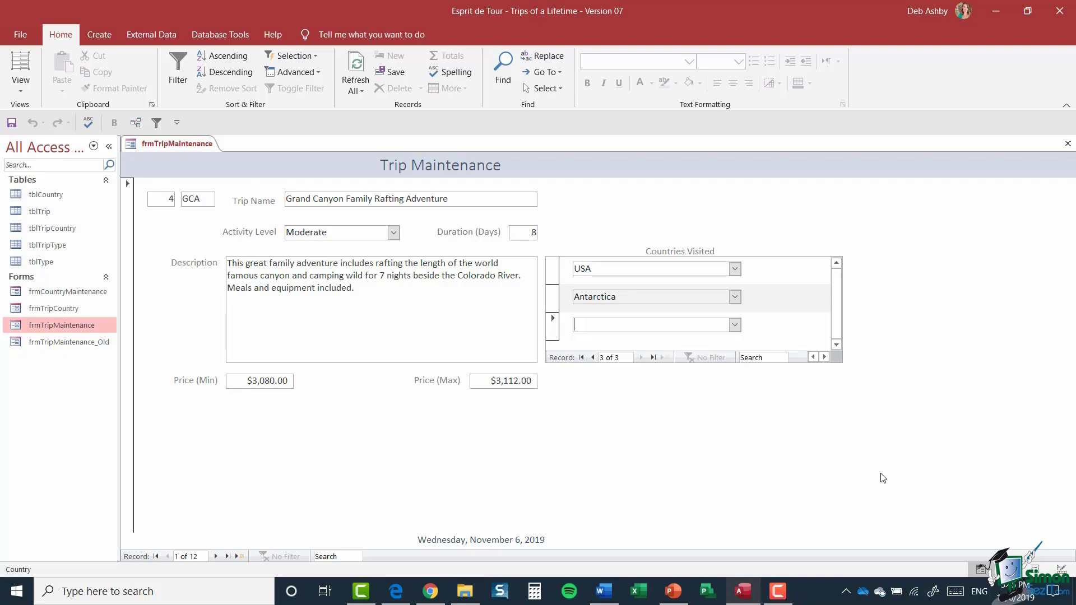
- Add Canada and Costa Rica to the Grand Canyon trip's Countries Visited list
left_click(735, 325)
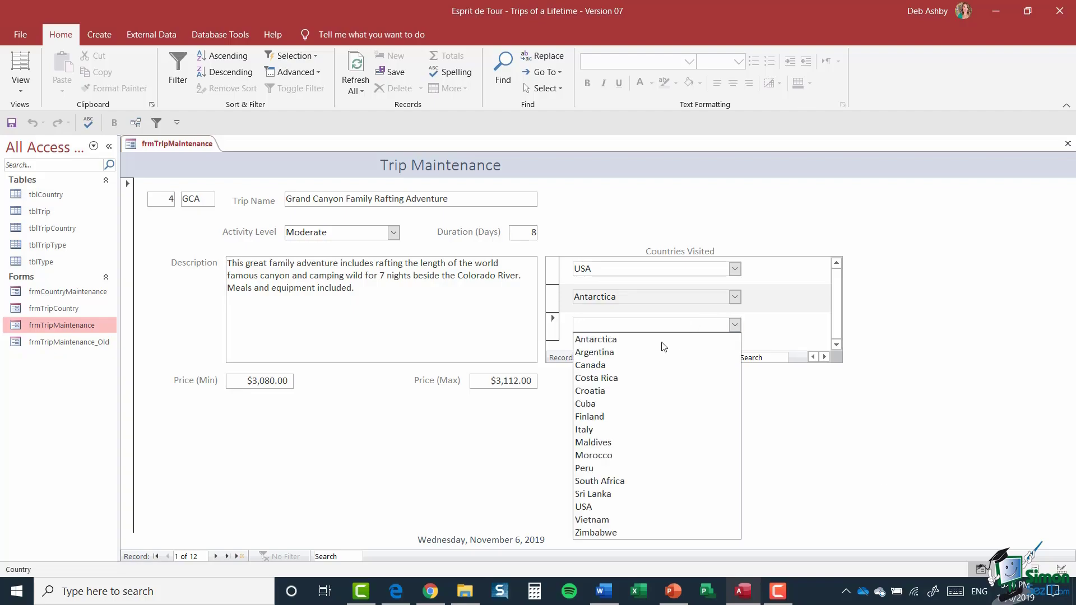
left_click(644, 365)
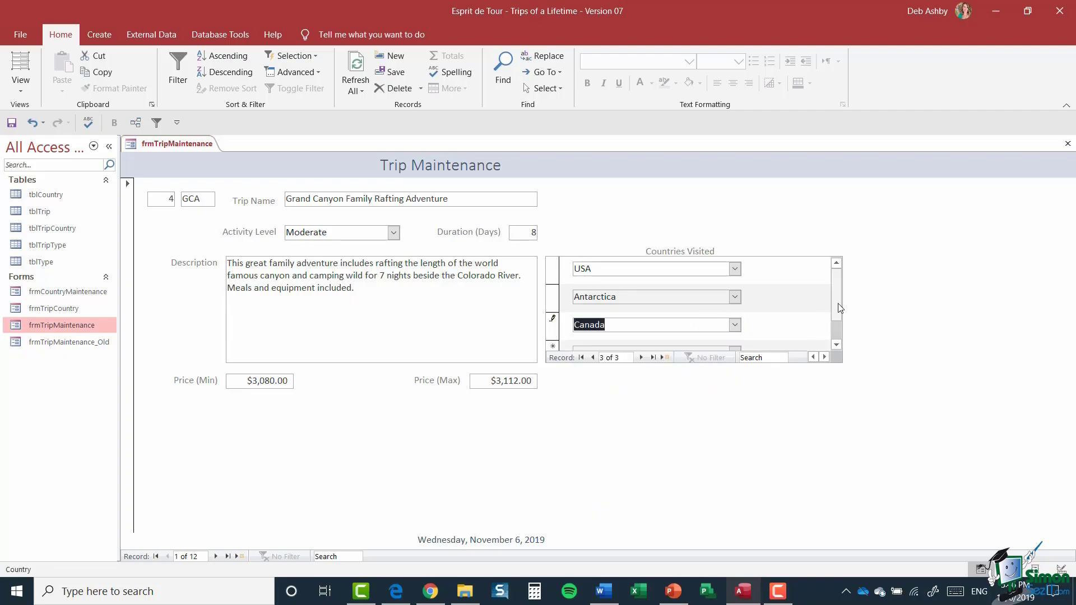
left_click_drag(838, 300, 844, 325)
left_click(735, 325)
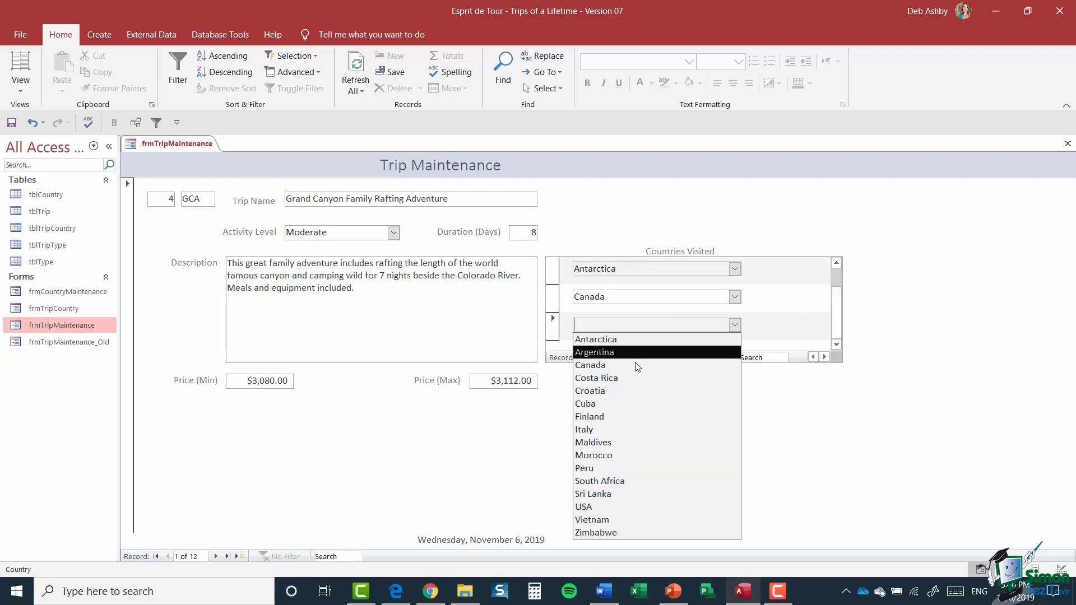
left_click(636, 378)
left_click_drag(836, 314, 841, 270)
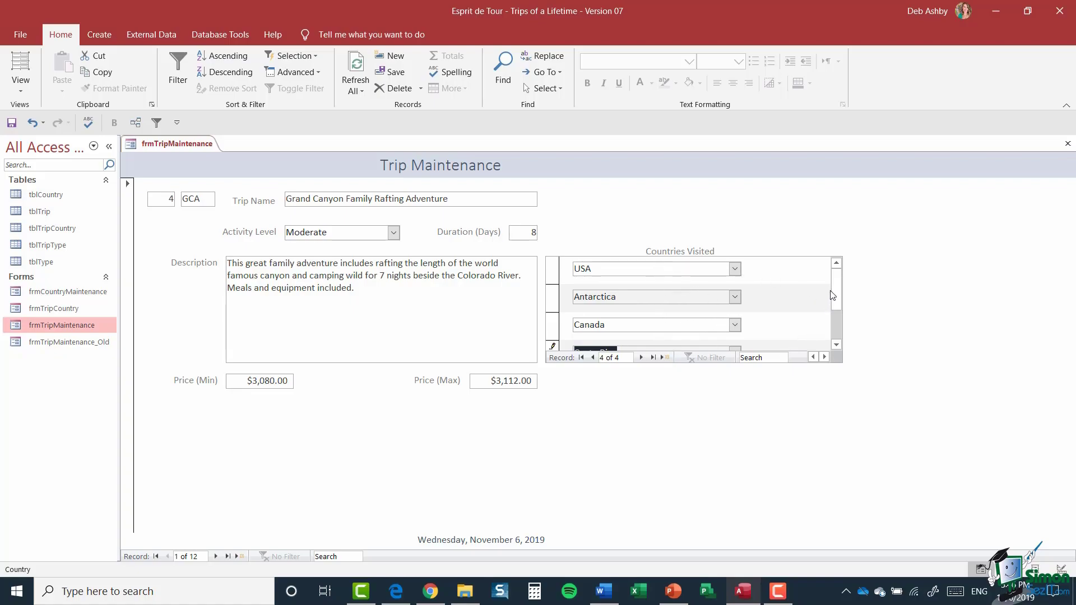
left_click_drag(838, 277, 839, 315)
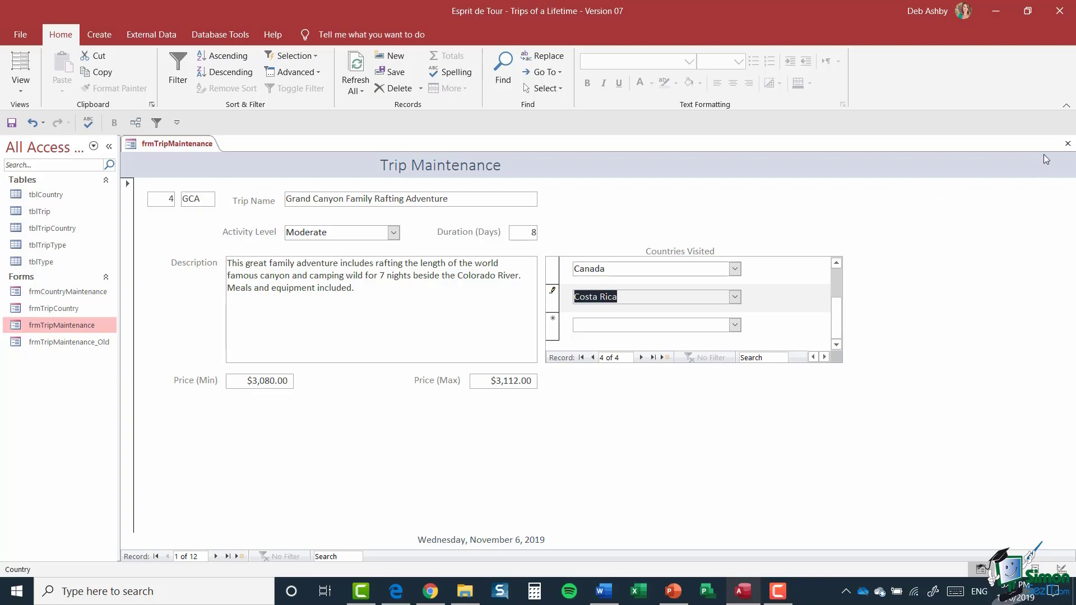
- Close frmTripMaintenance, saving the changes to it and frmTripCountry, and open frmTripCountry in Design View
left_click(1068, 144)
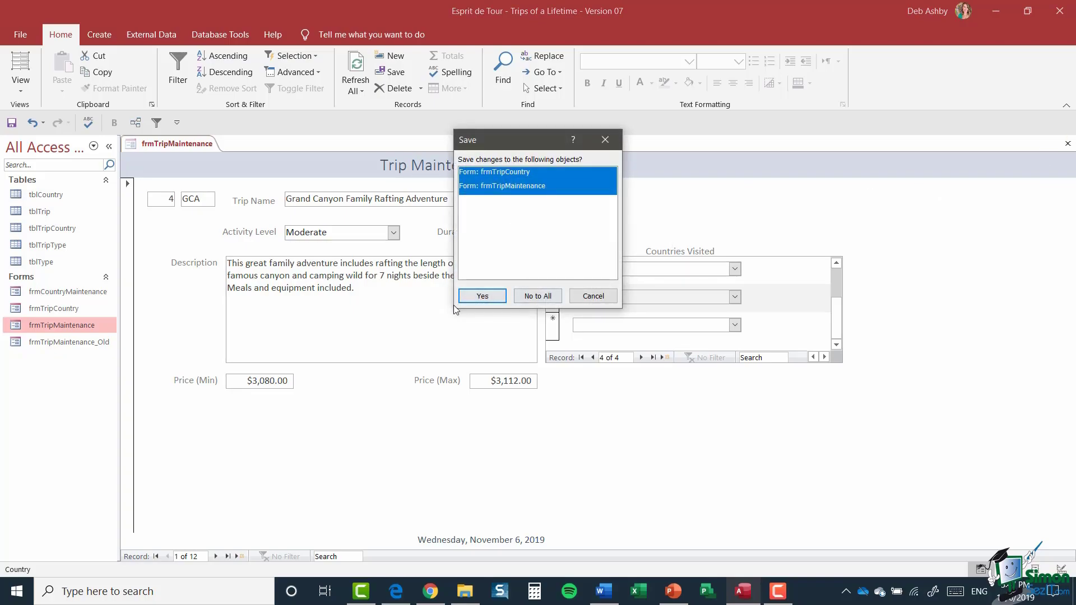
left_click(482, 297)
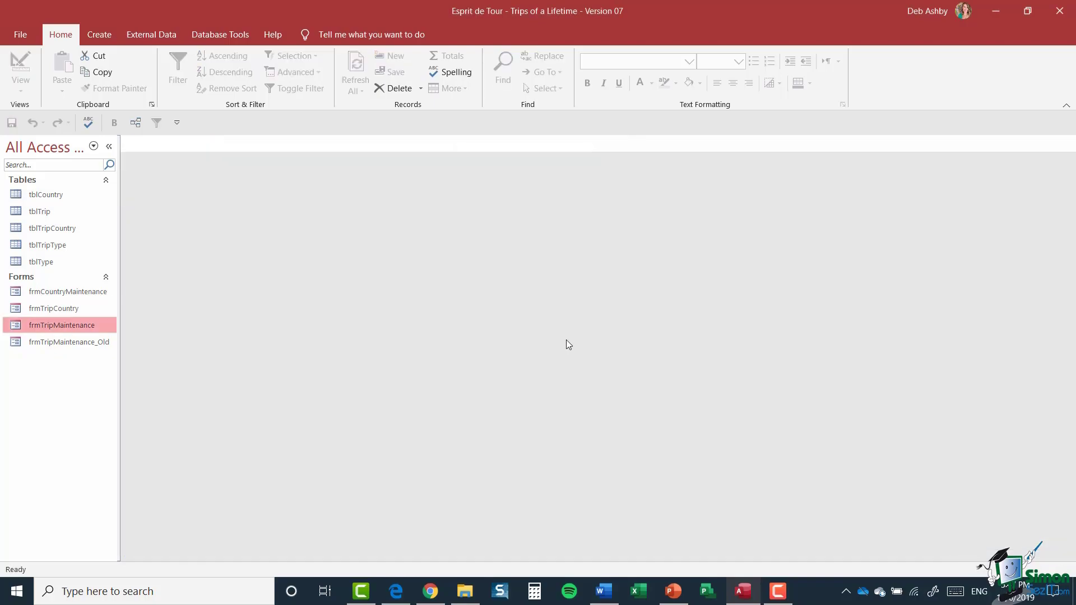
left_click(53, 312)
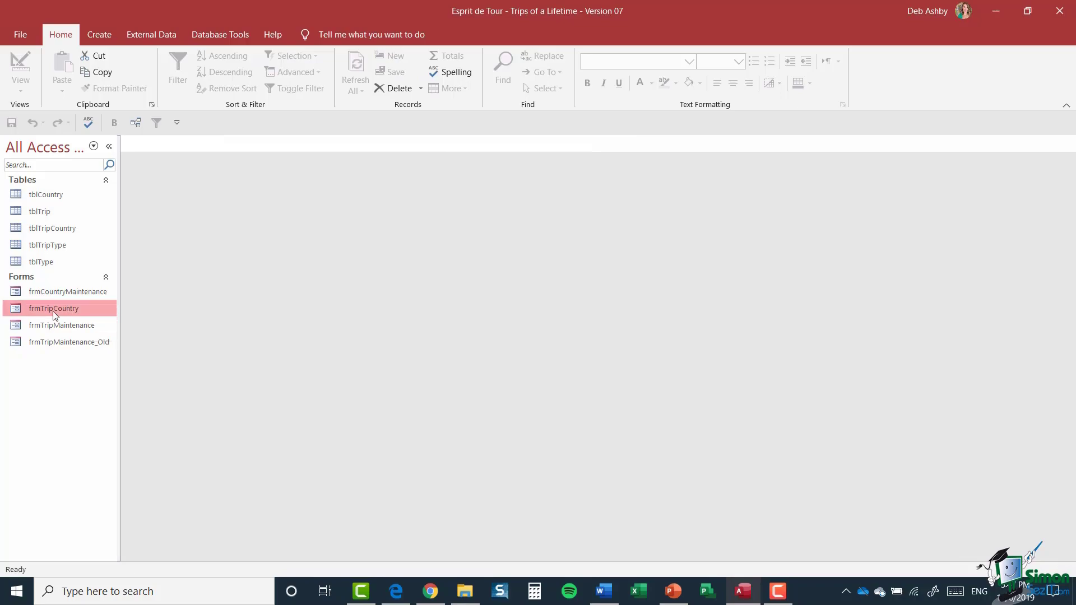
right_click(55, 315)
left_click(114, 355)
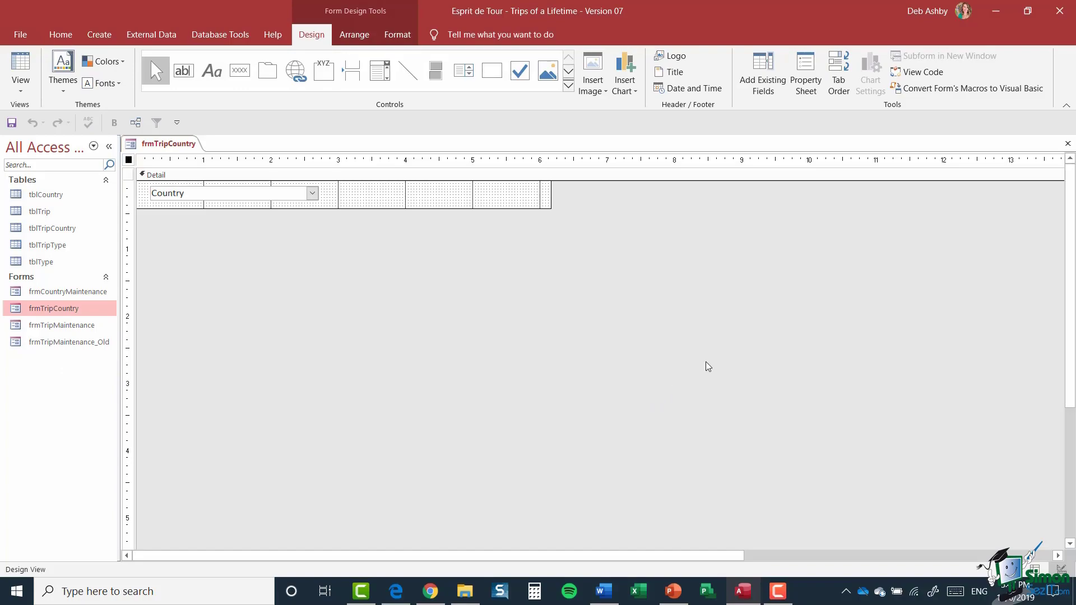
- Set the Navigation Buttons property of frmTripCountry to No
left_click(808, 77)
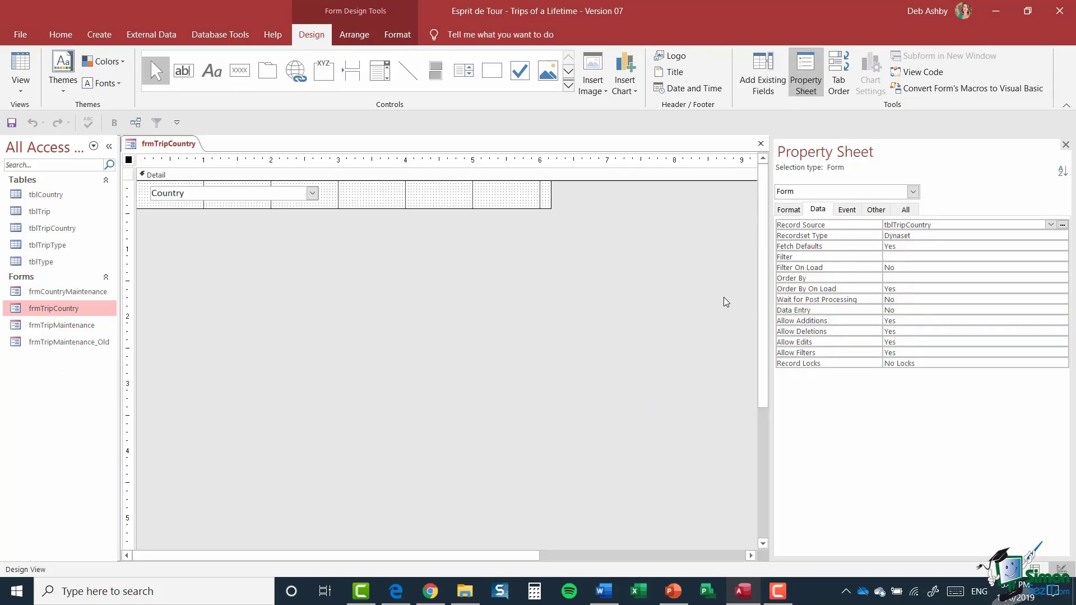
left_click(906, 210)
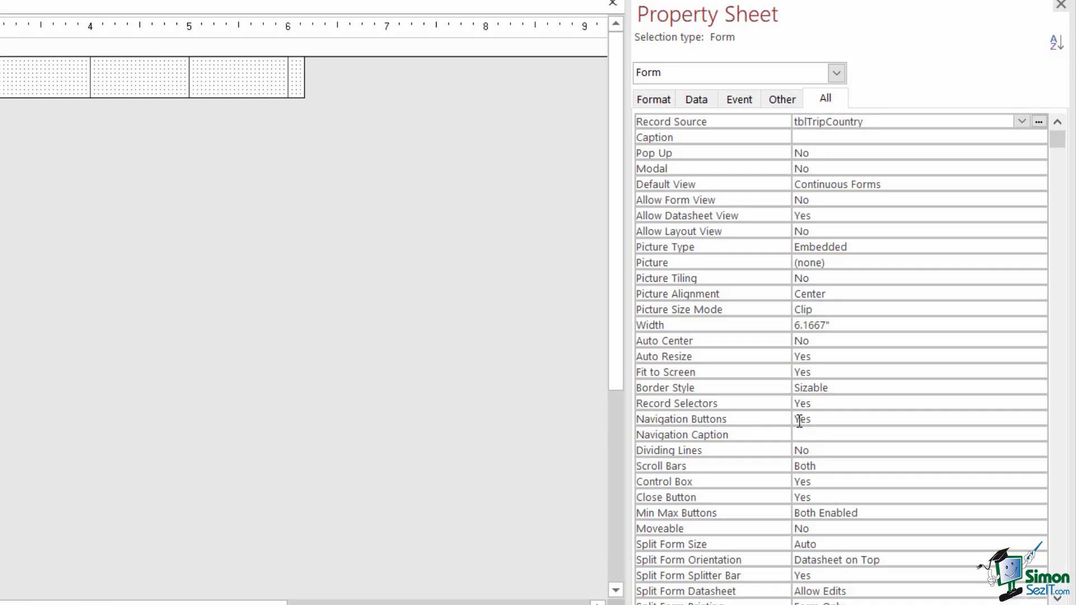
left_click(821, 420)
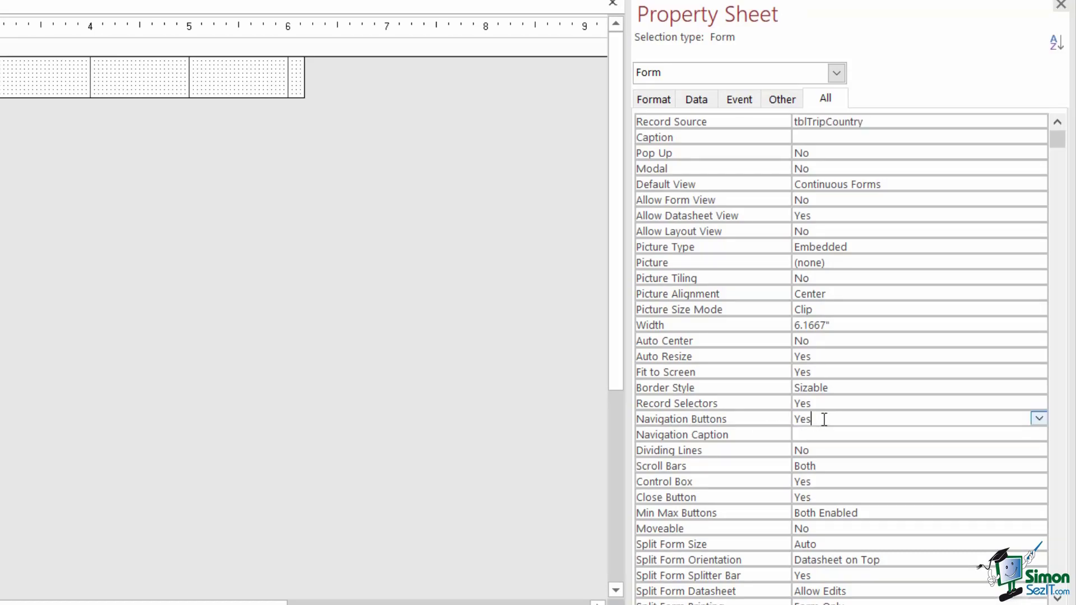
left_click(1040, 419)
left_click(949, 453)
- Set Allow Additions, Allow Deletions and Allow Edits to No for frmTripCountry
scroll(924, 409, "down", 9)
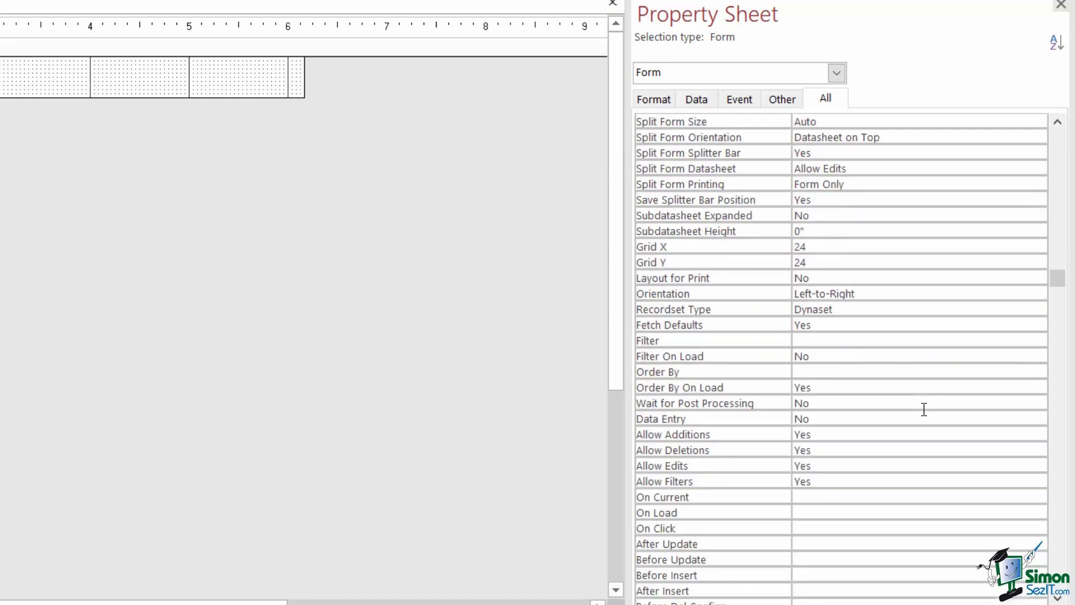
scroll(924, 409, "down", 1)
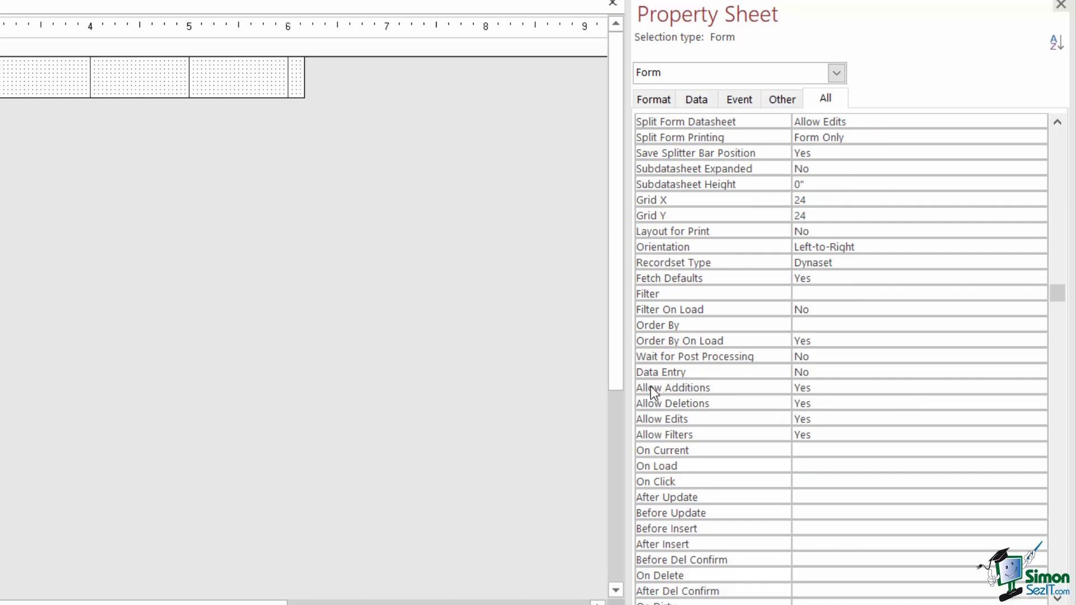
left_click(832, 388)
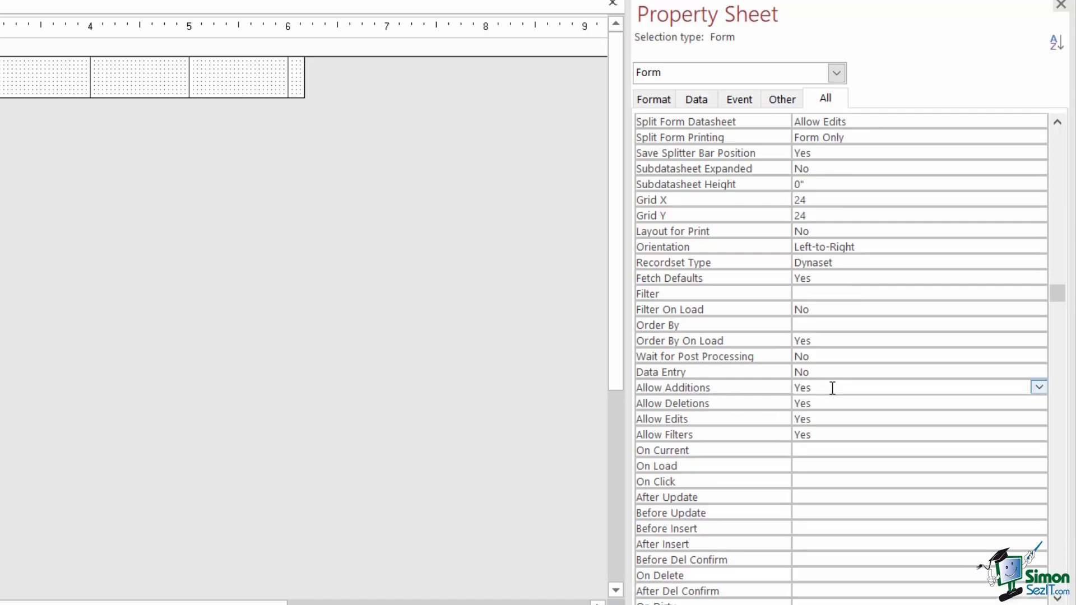
left_click(1038, 388)
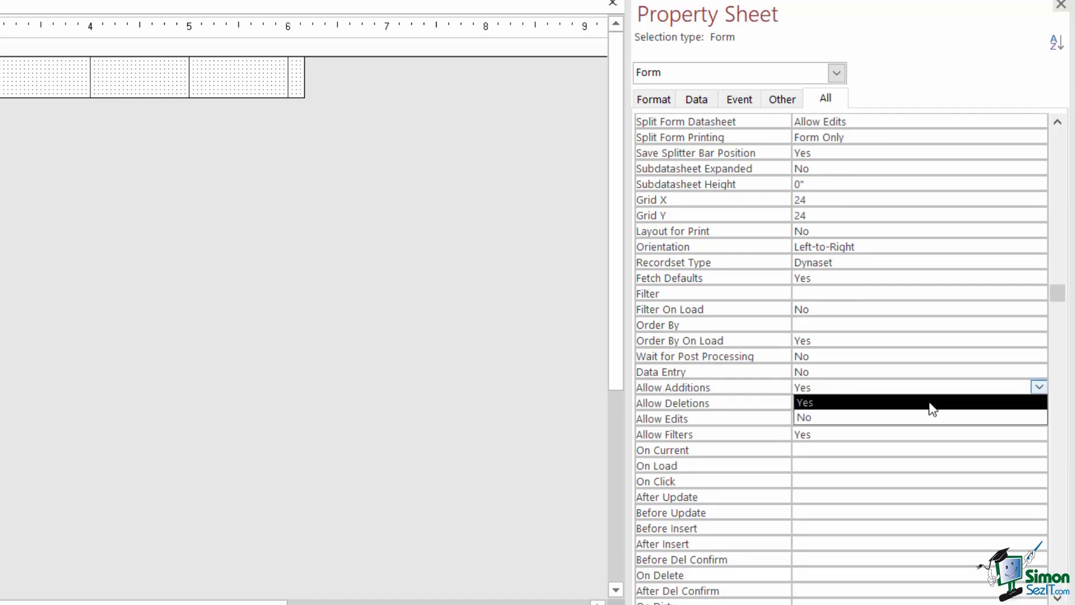
left_click(920, 418)
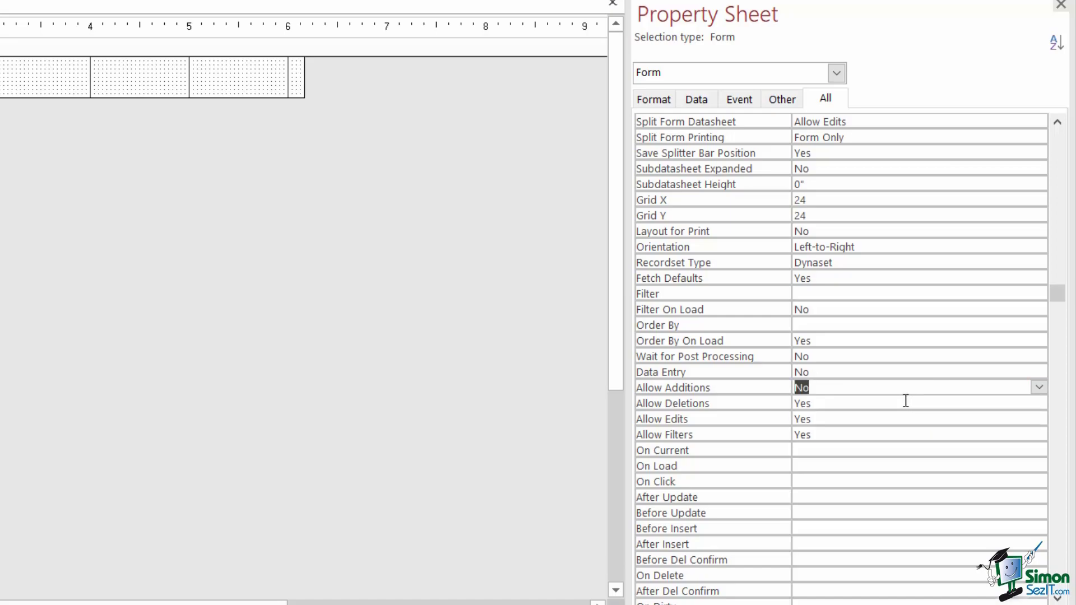
left_click(906, 401)
left_click(1038, 403)
left_click(953, 437)
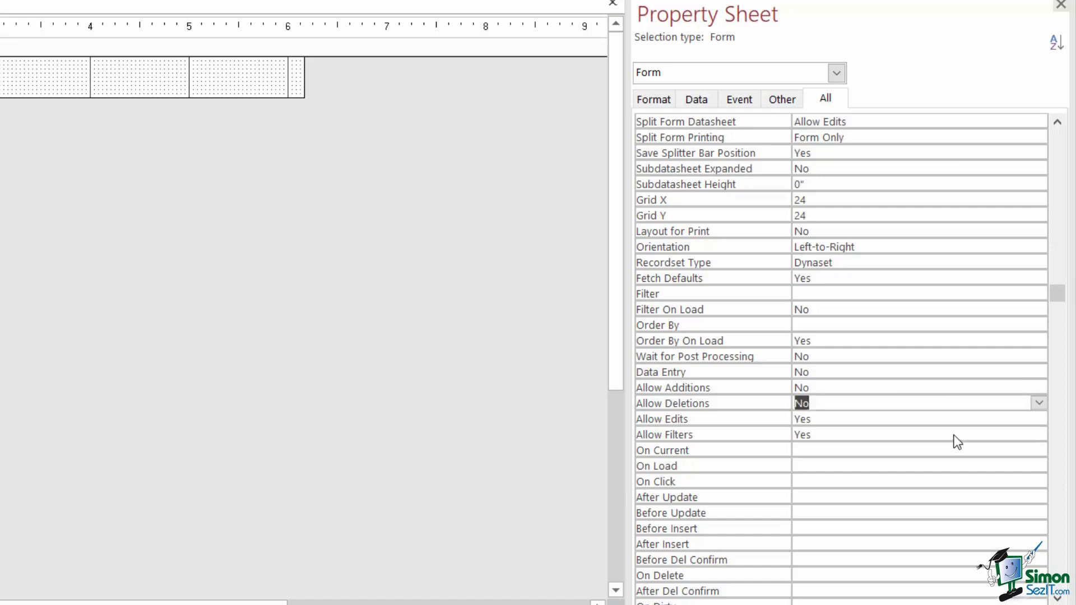
left_click(852, 419)
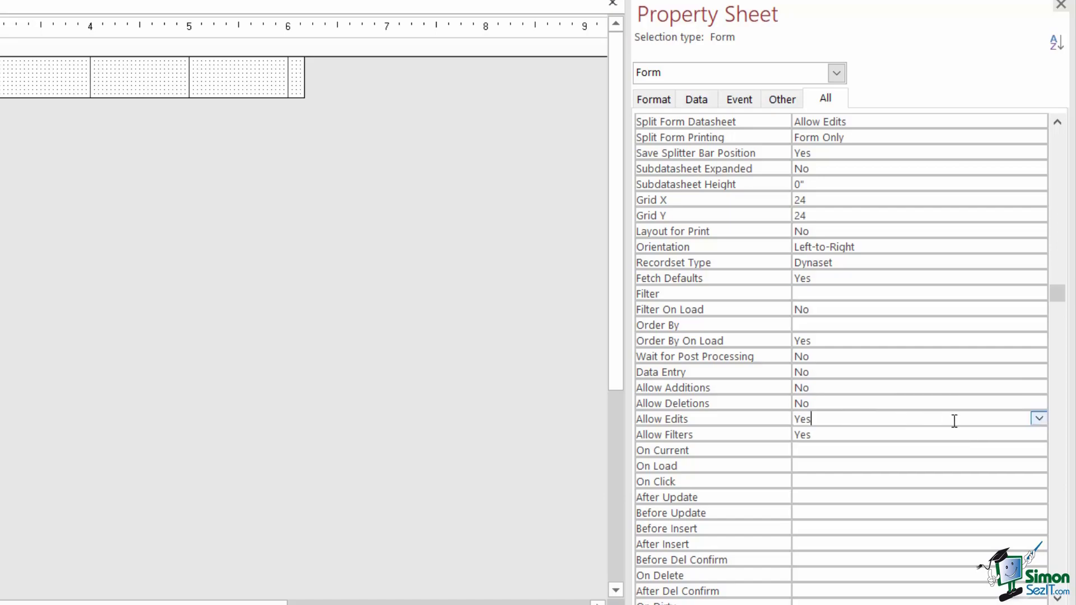
left_click(1038, 418)
left_click(896, 451)
- Set the Record Selectors property of frmTripCountry to No
scroll(941, 441, "up", 4)
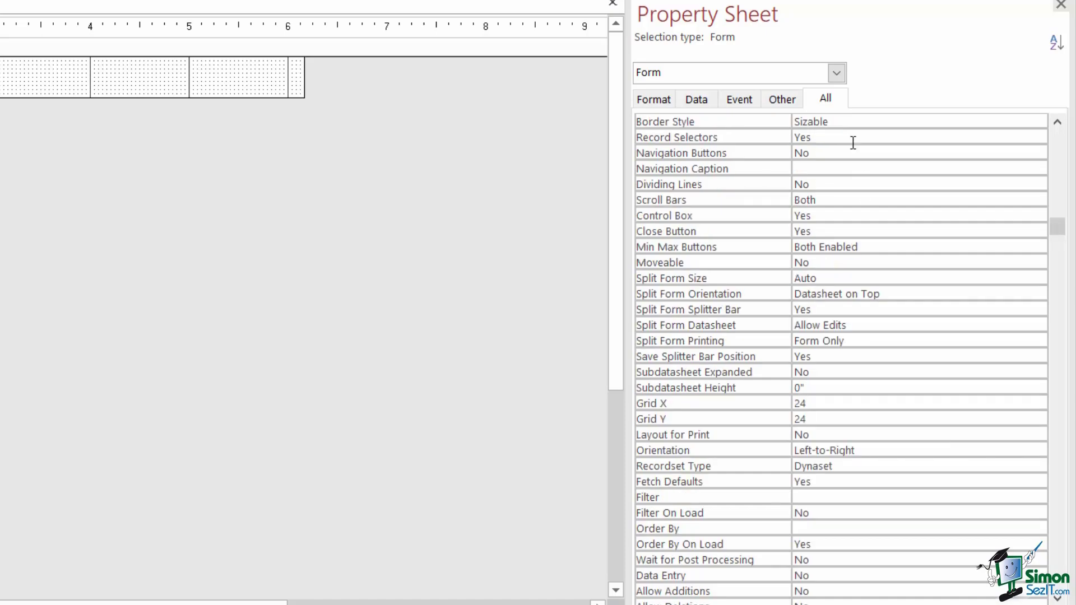
left_click(850, 137)
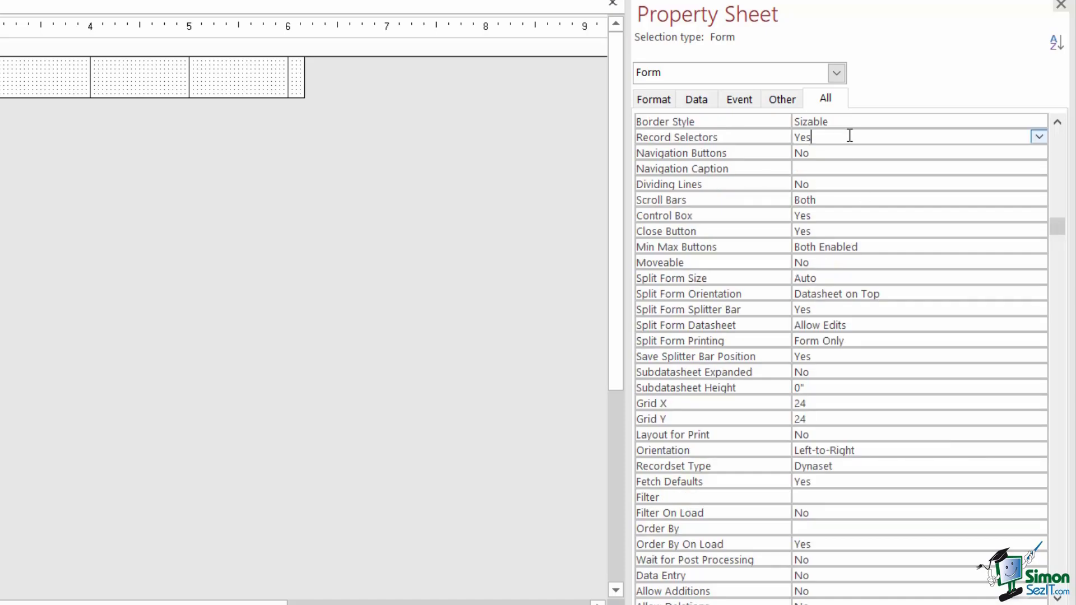
left_click(1038, 138)
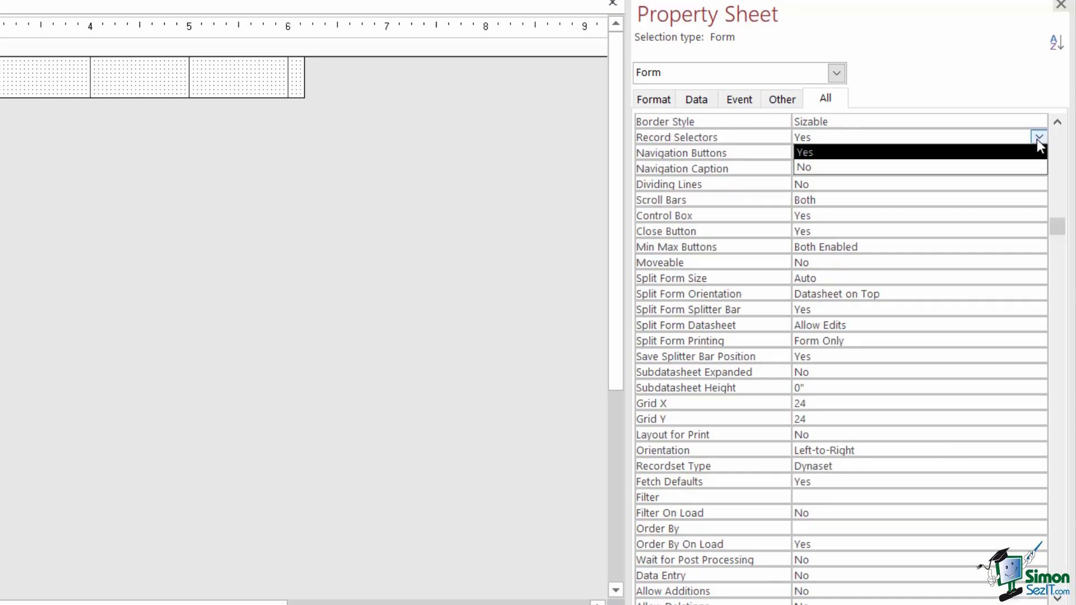
left_click(922, 167)
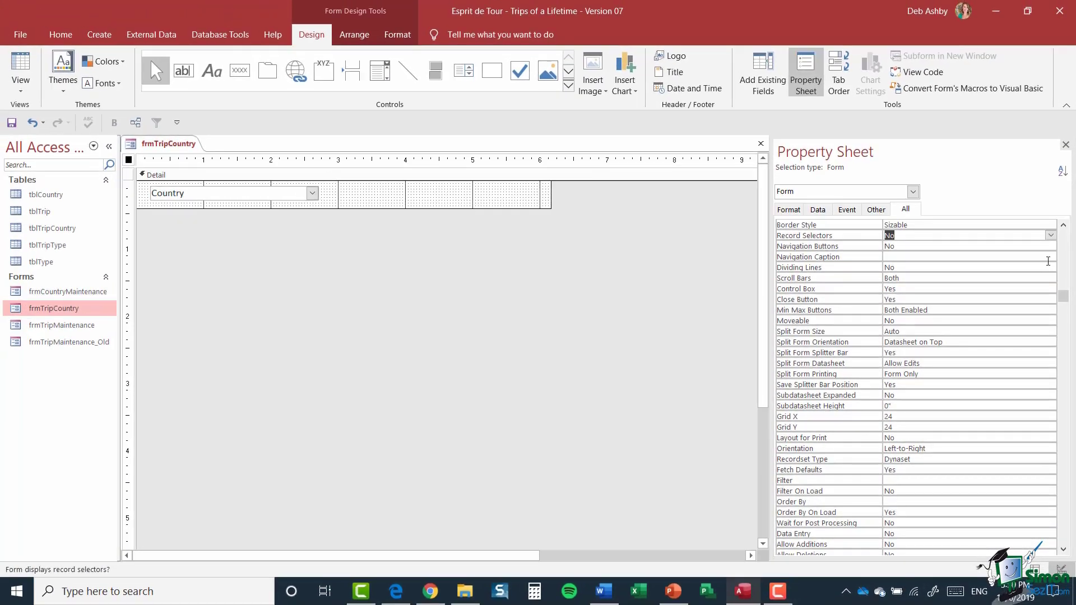
- Close frmTripCountry, saving its design changes, and open frmTripMaintenance in Form View
left_click(1064, 113)
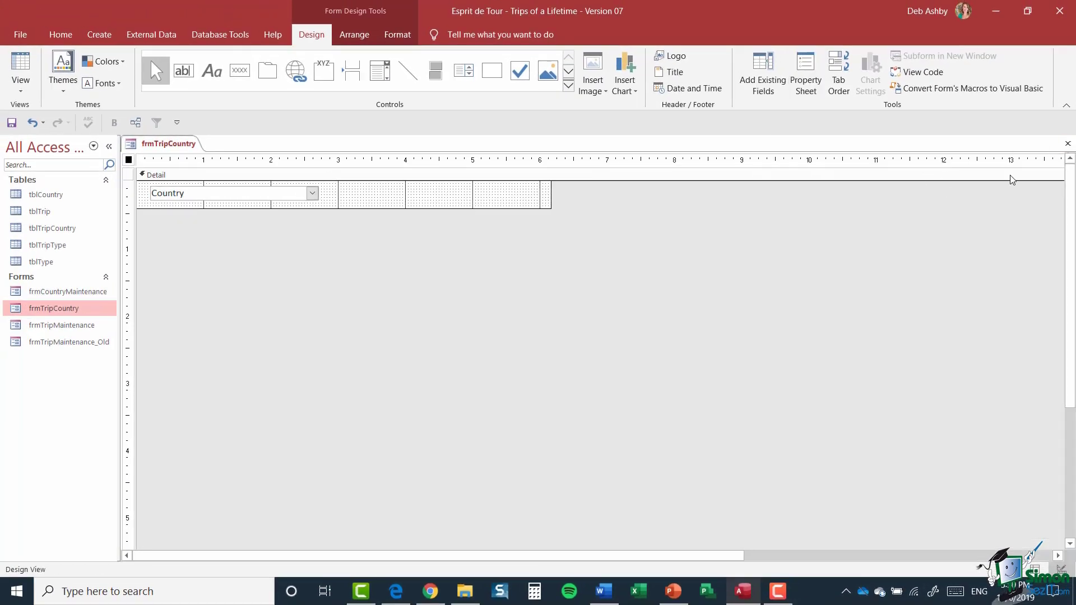
left_click(1067, 144)
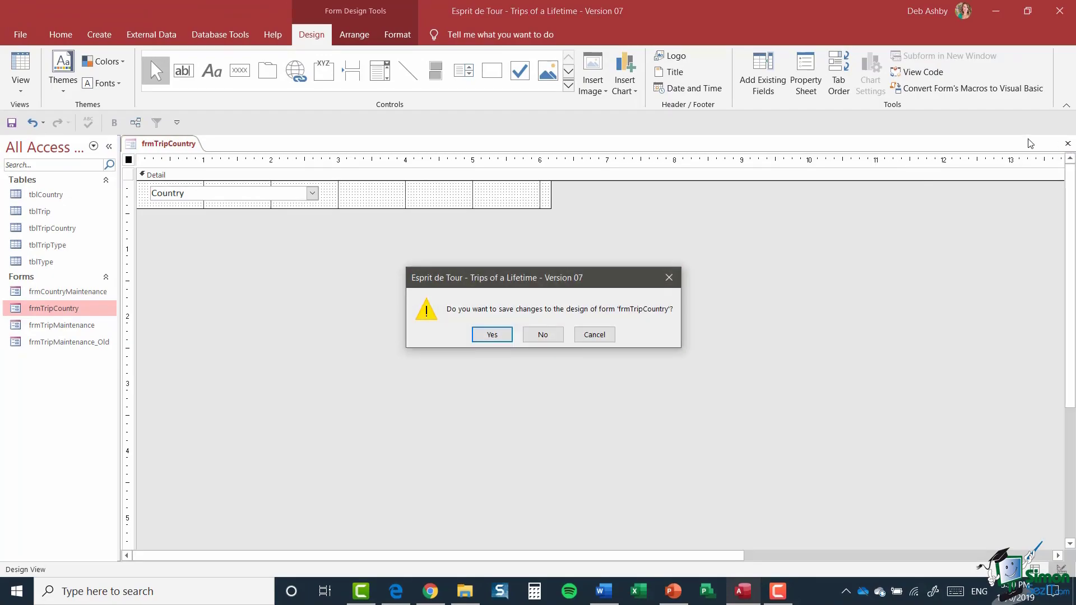
left_click(493, 334)
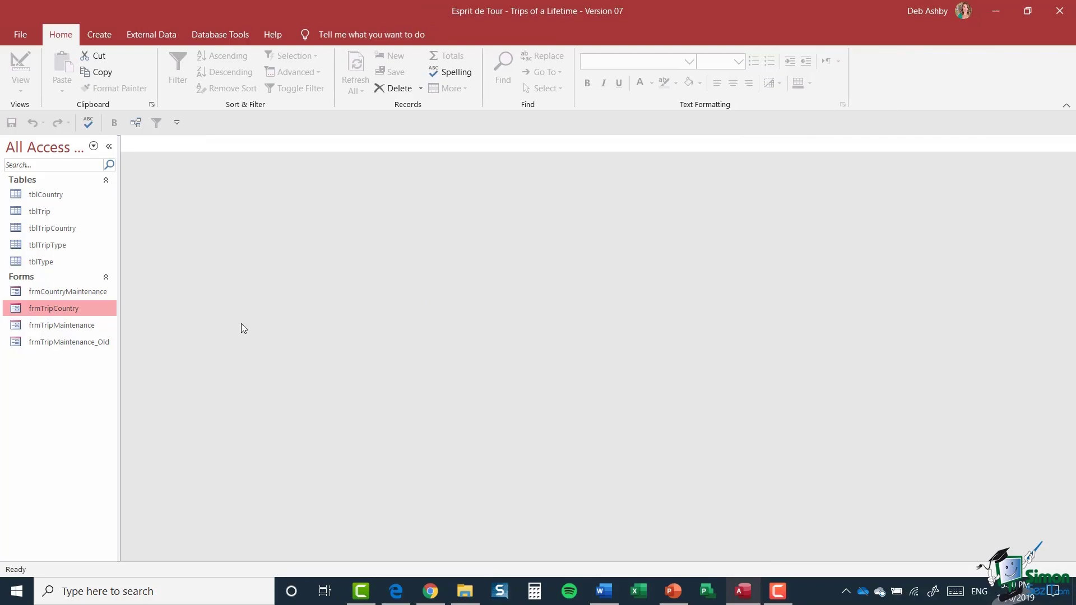
left_click(61, 329)
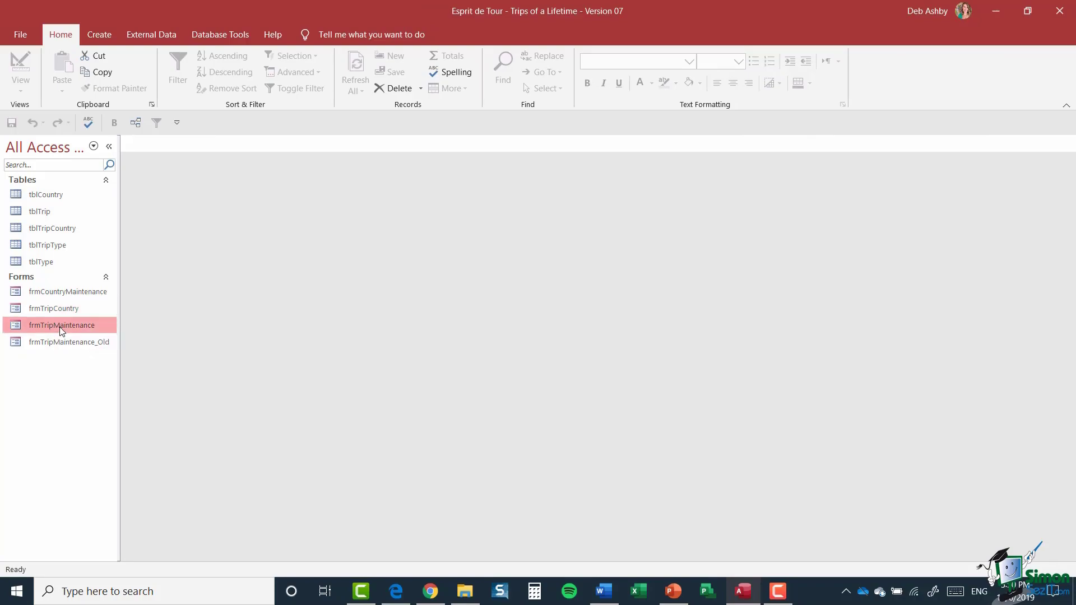
right_click(62, 330)
left_click(99, 333)
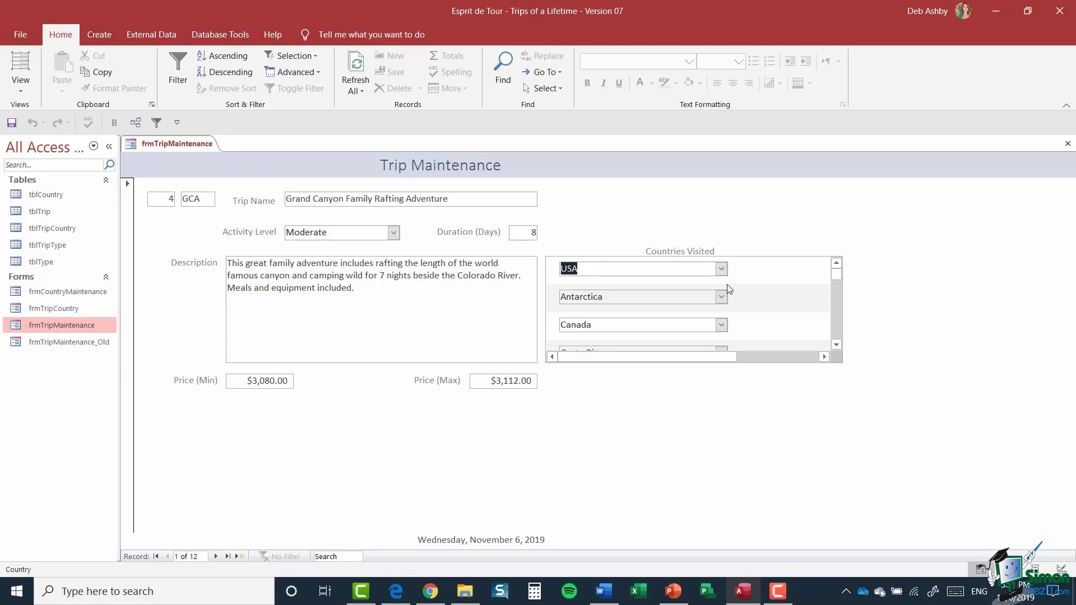
- Check how the Countries Visited subform scrolls and what its first country drop-down offers
left_click_drag(836, 274, 840, 266)
left_click(721, 270)
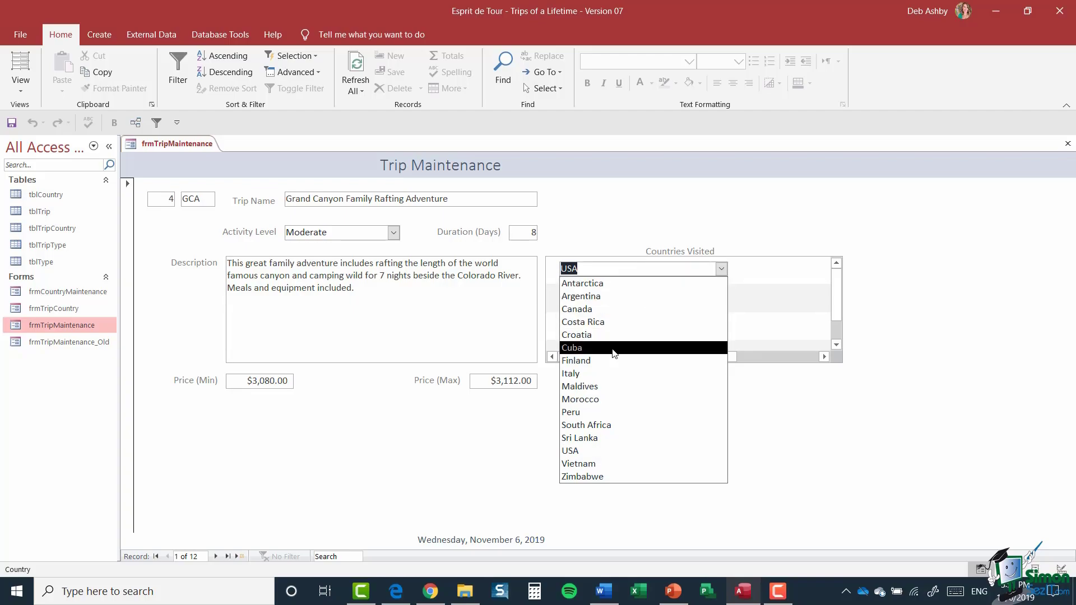
left_click(920, 351)
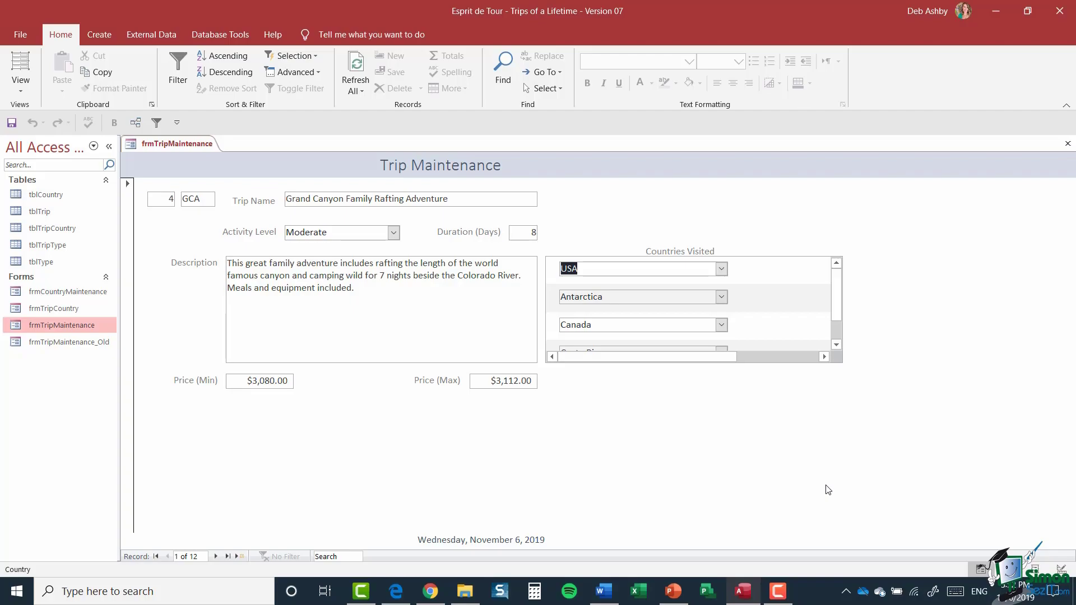
left_click(721, 269)
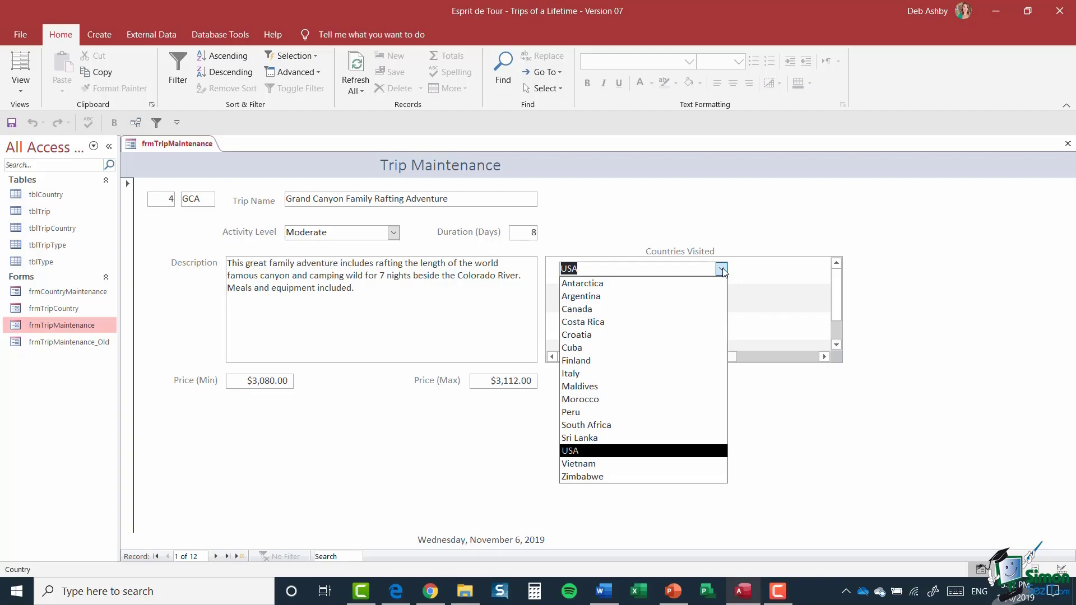
left_click(738, 235)
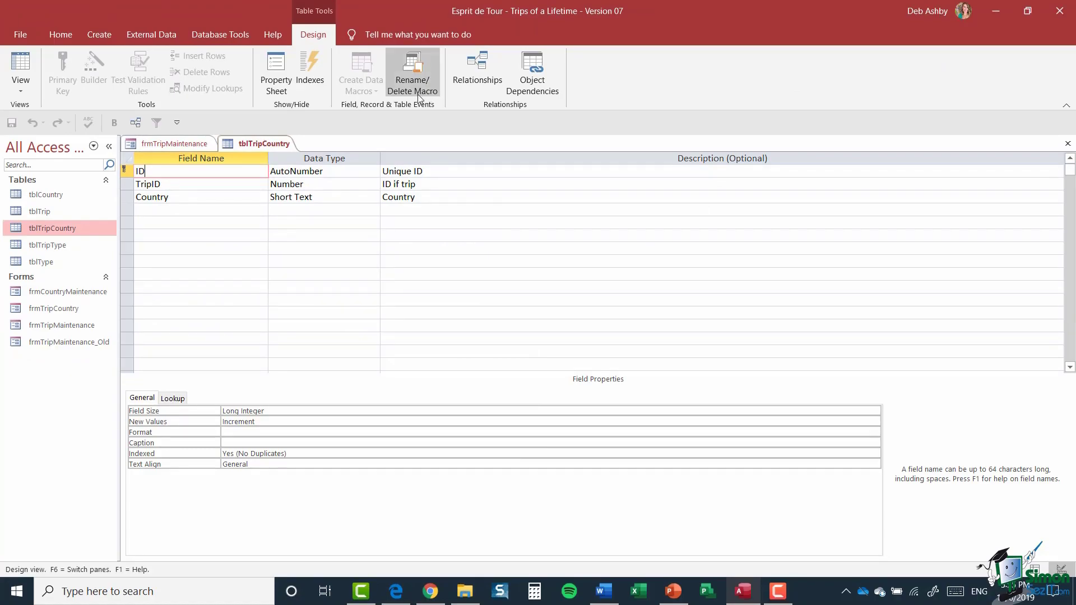
- Inspect the lookup settings and Display Control options of the Country field in tblTripCountry, and close the table
left_click(124, 198)
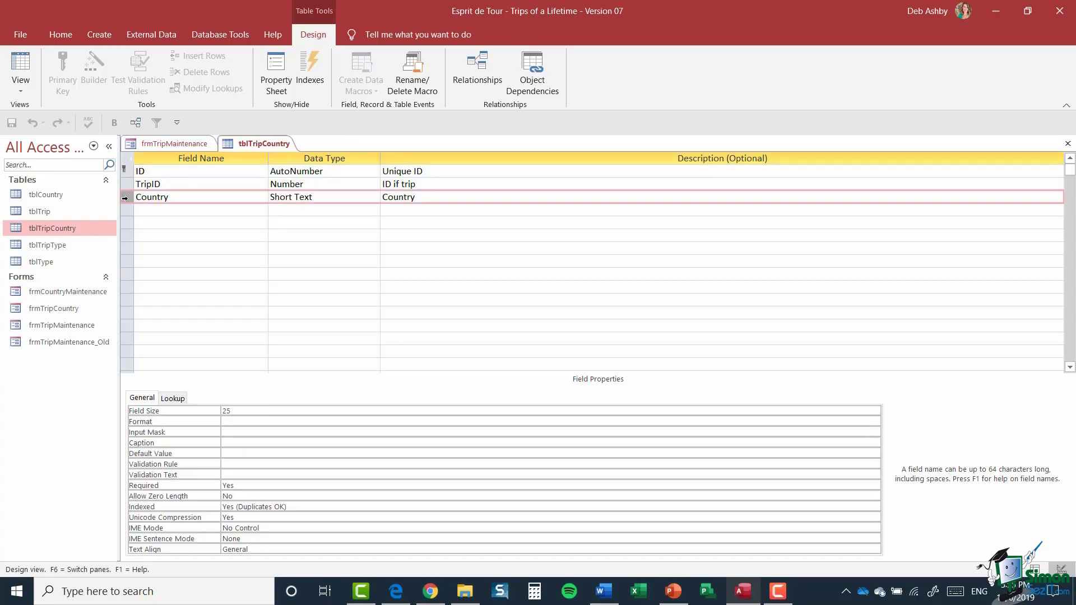
left_click(173, 398)
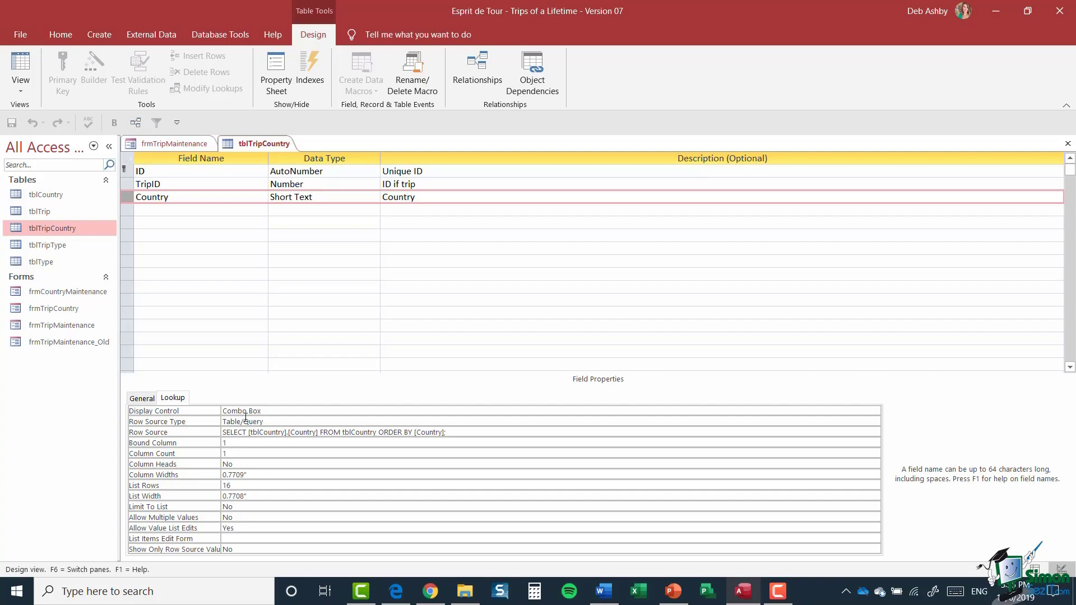
left_click(352, 410)
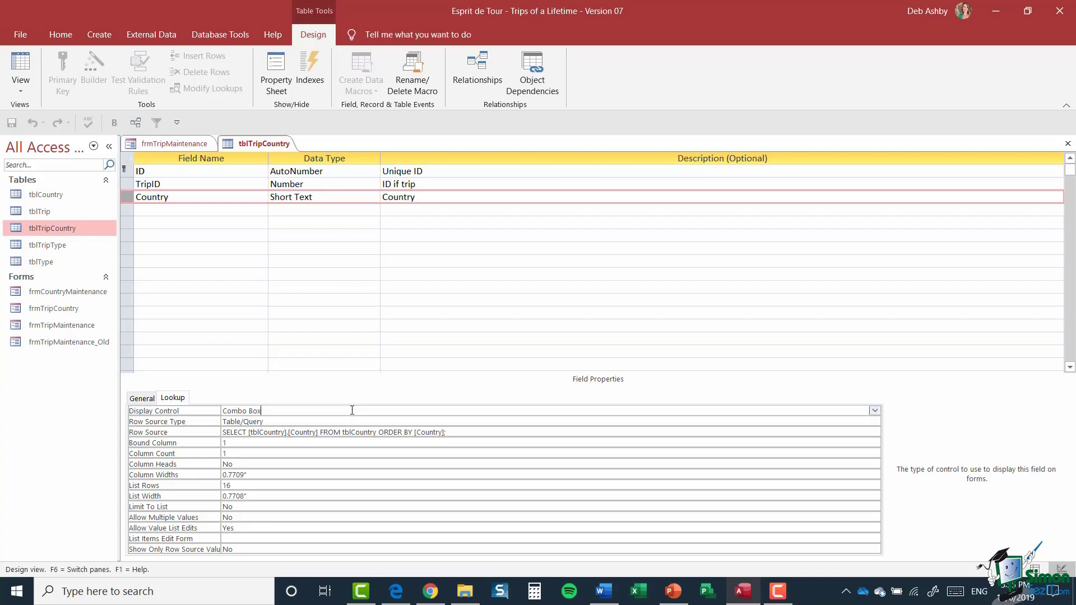
left_click(875, 411)
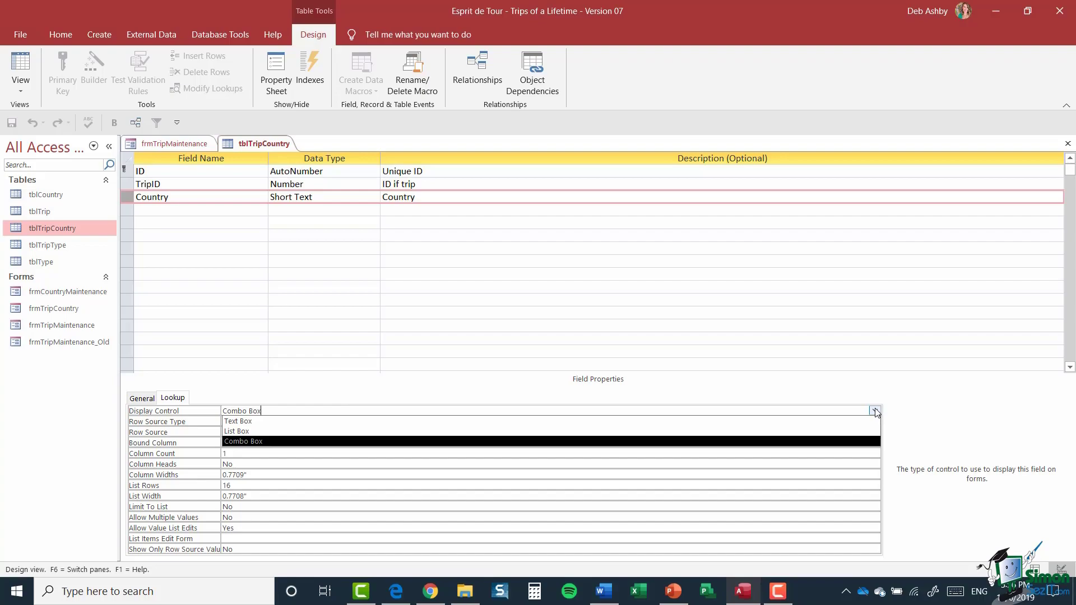
left_click(875, 410)
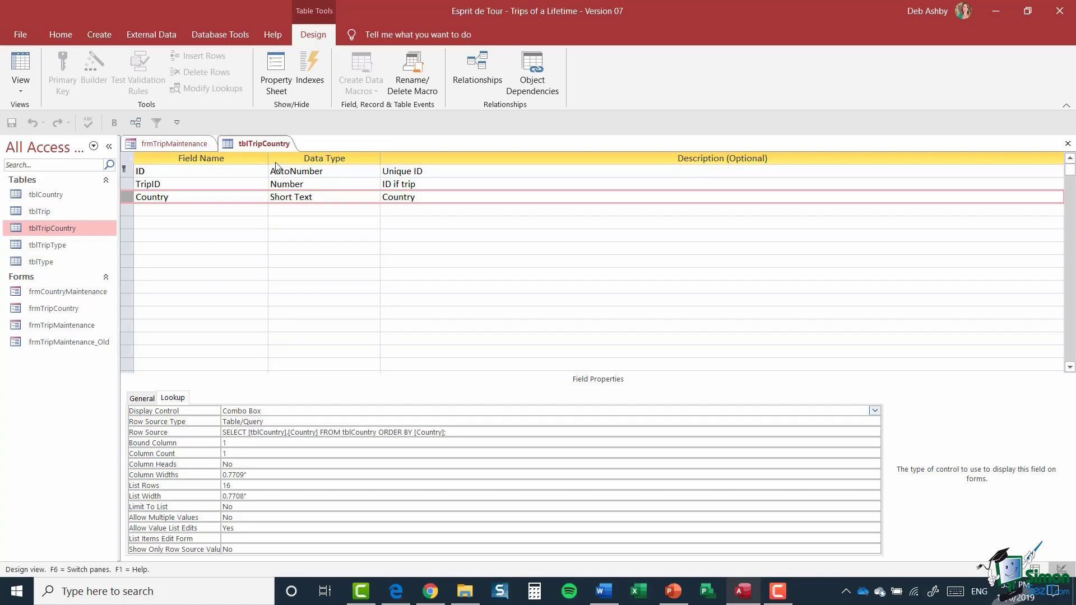
right_click(271, 144)
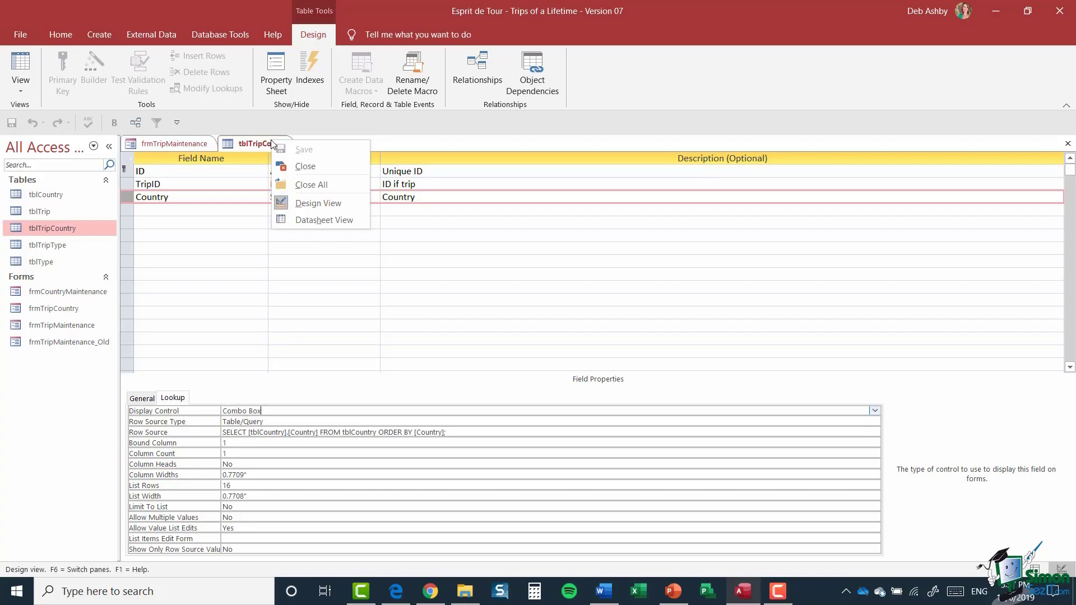
left_click(315, 166)
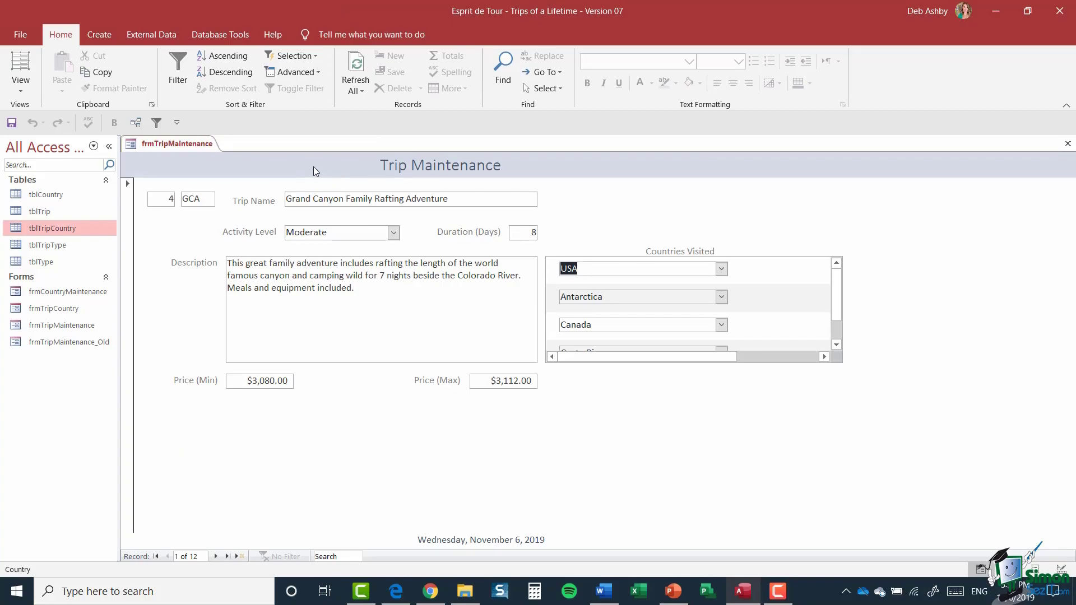
- Open frmTripCountry in Design View and change the Country combo box to a text box
left_click(61, 308)
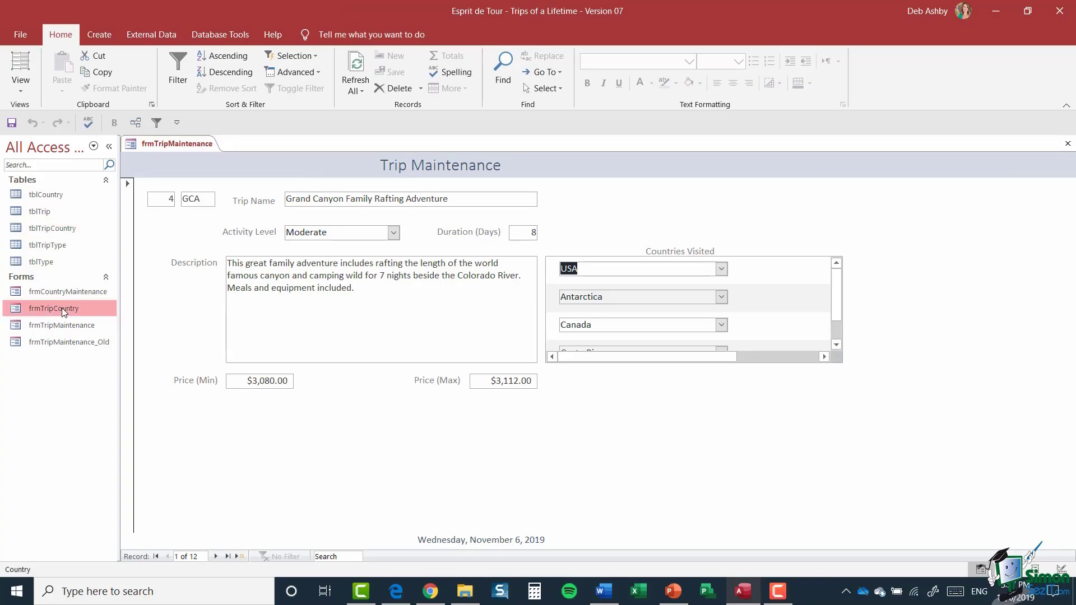
right_click(62, 307)
left_click(119, 353)
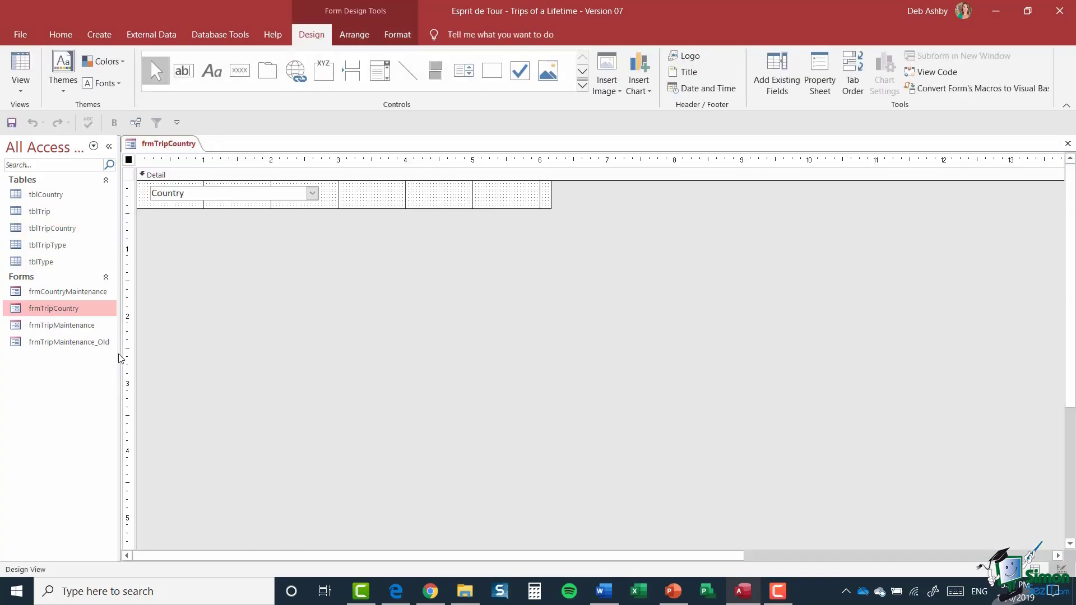
left_click(214, 194)
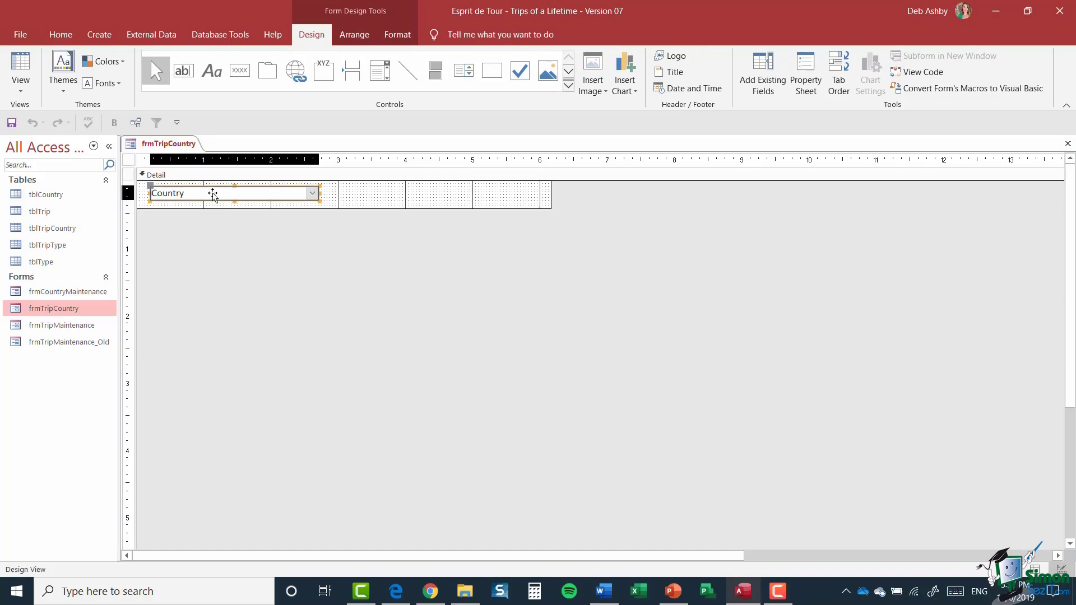
right_click(214, 193)
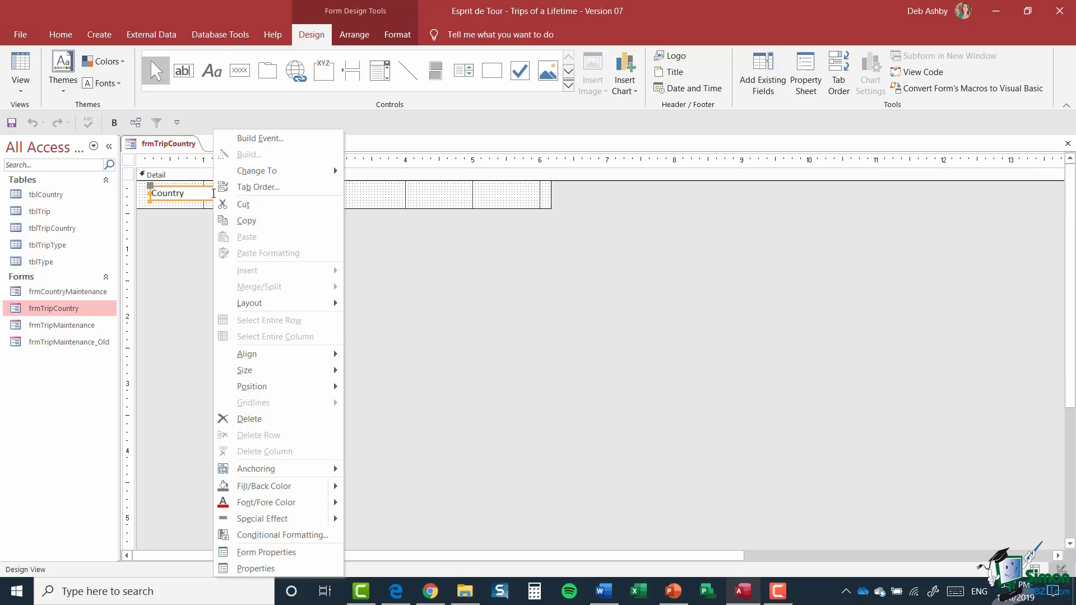
mouse_move(251, 174)
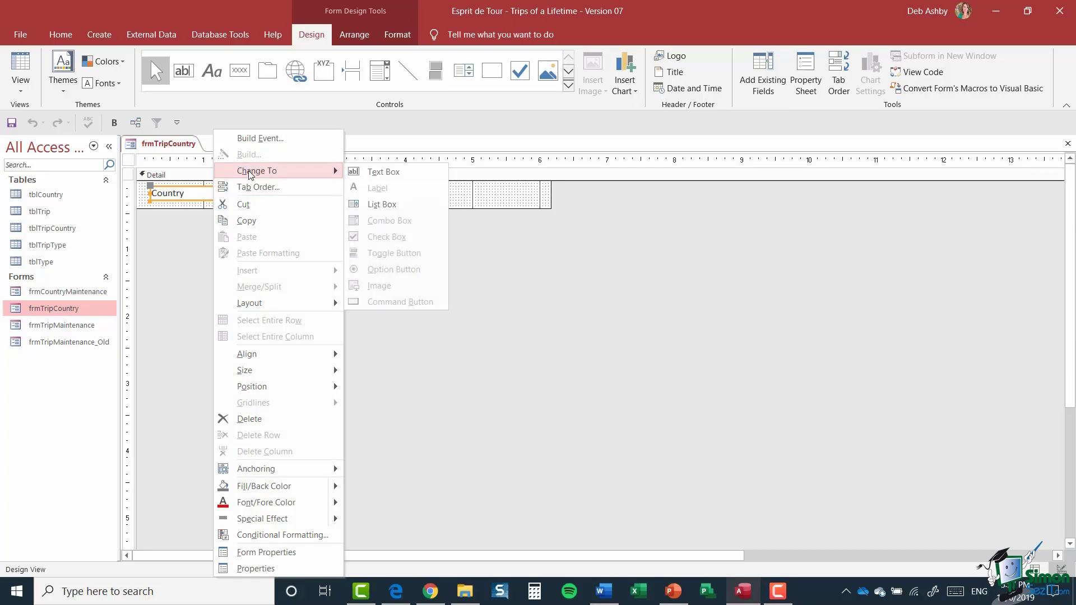
left_click(427, 174)
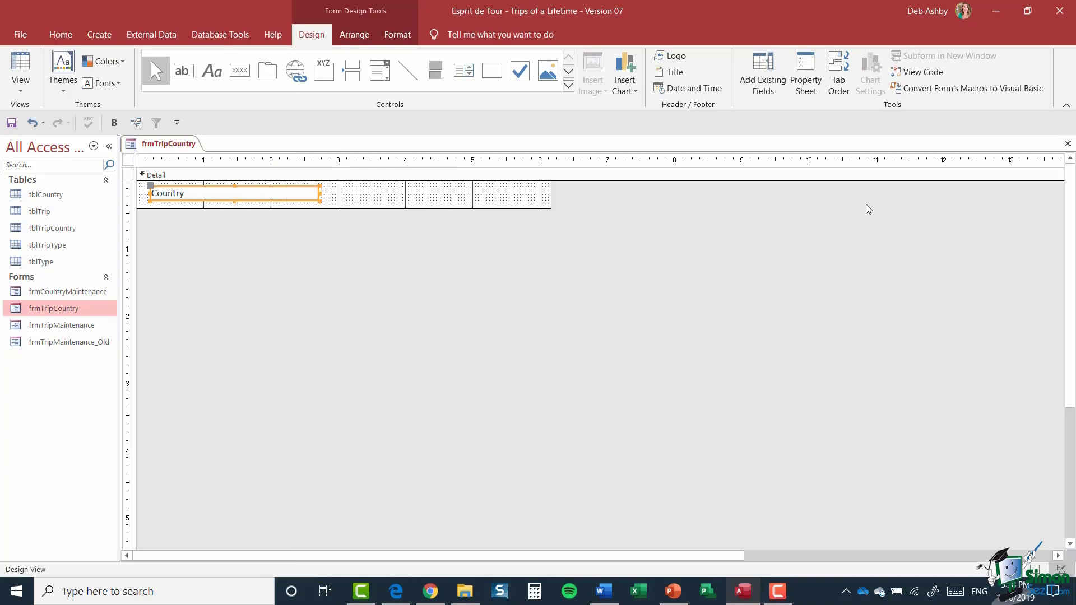
- Close frmTripCountry, saving its design changes, and open frmTripMaintenance again
left_click(1068, 144)
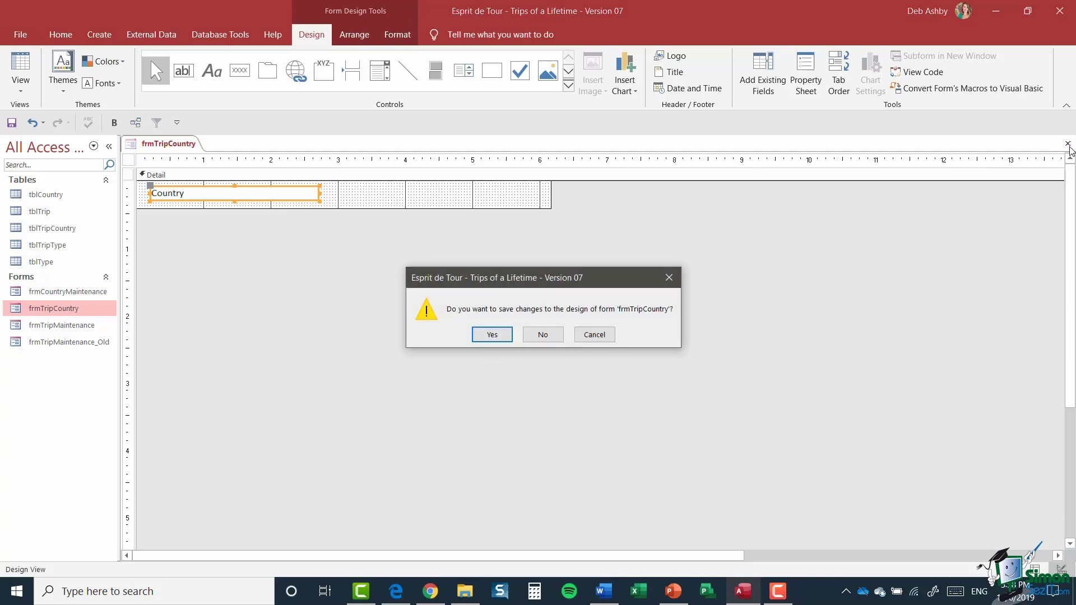
left_click(492, 334)
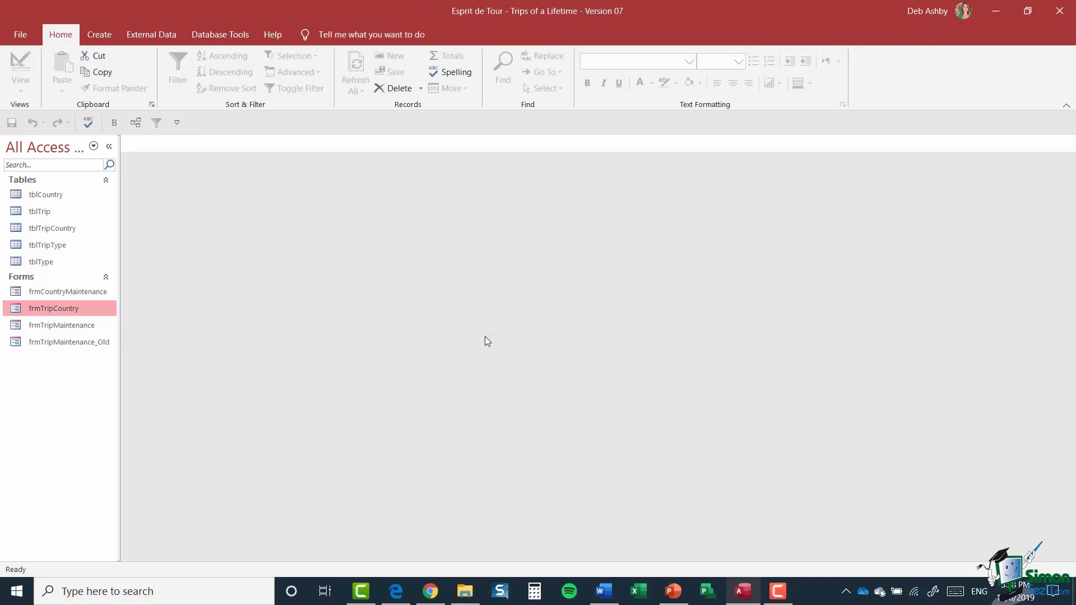
double_click(60, 328)
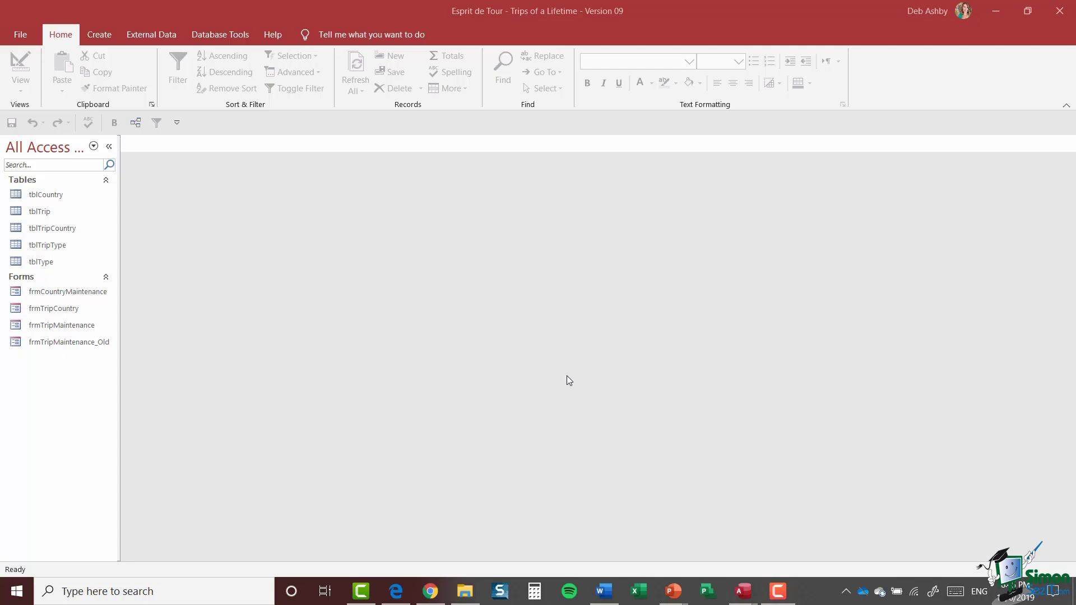
- Create a new table in Design View with a Short Text field named TripCode
left_click(99, 36)
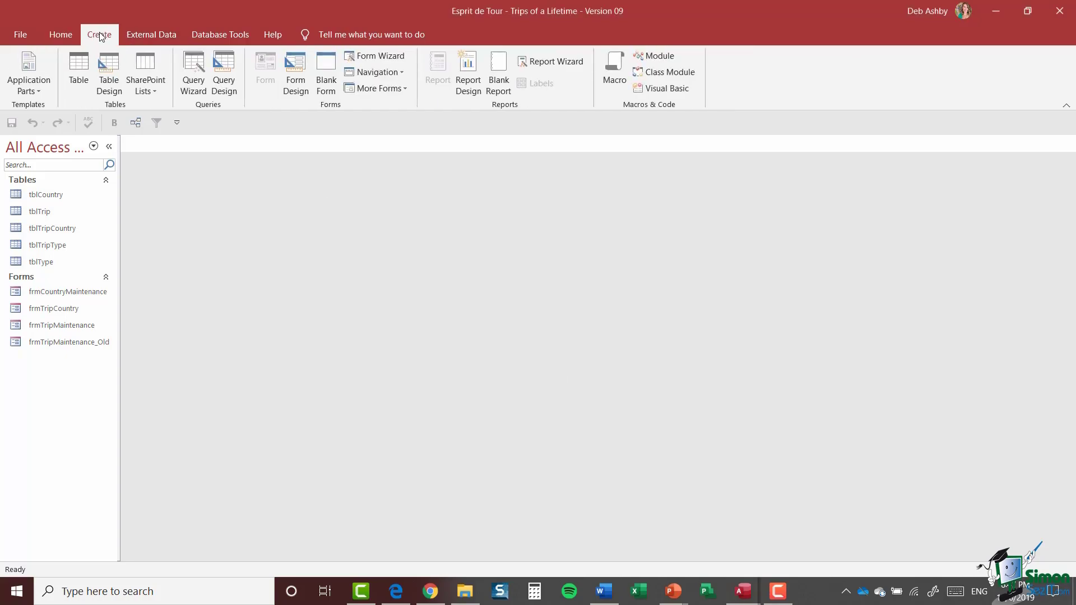
left_click(111, 79)
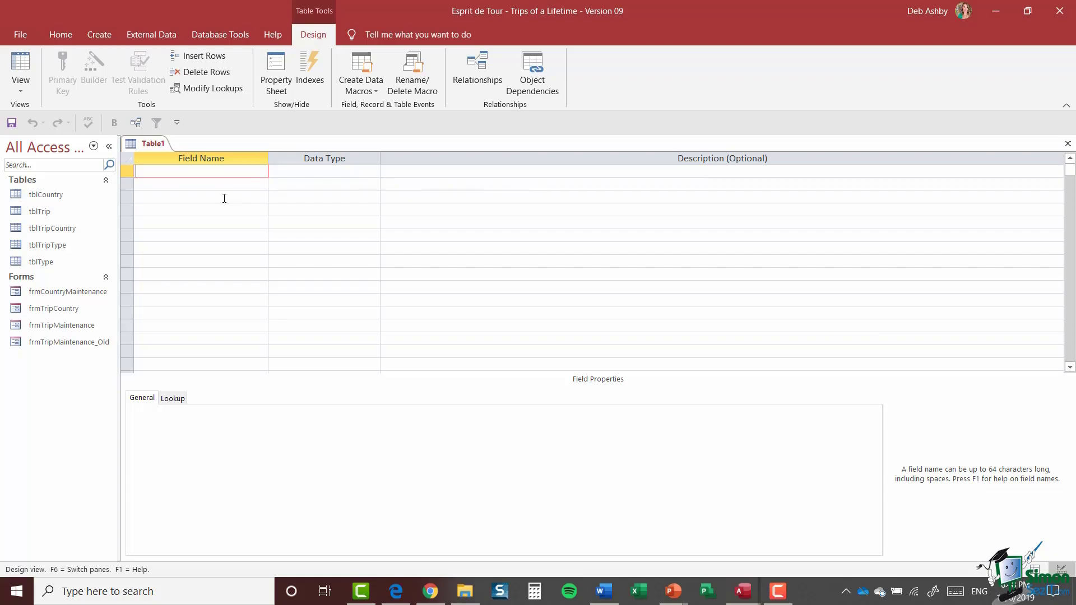
type("TripCode")
key("Tab")
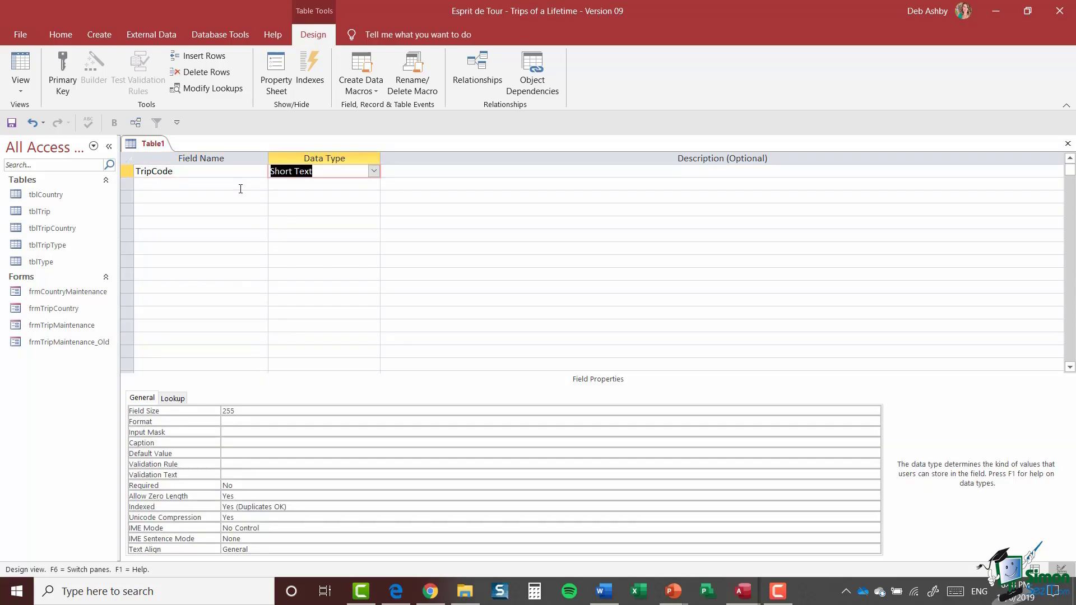
- Set the TripCode field's Field Size to 3 and Allow Zero Length to No
left_click(238, 412)
double_click(235, 412)
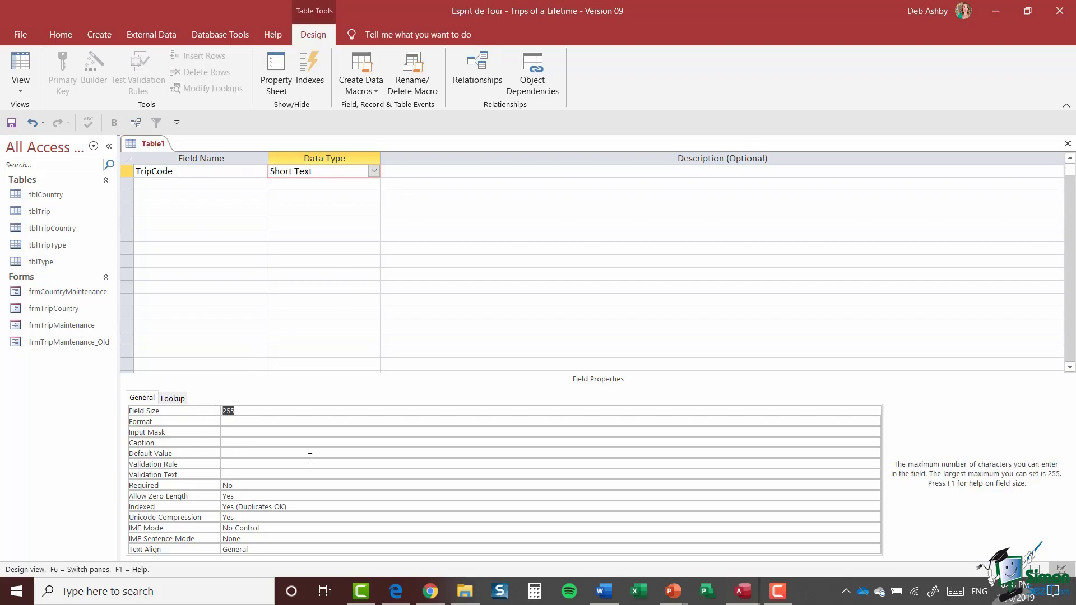
type("3")
left_click(256, 496)
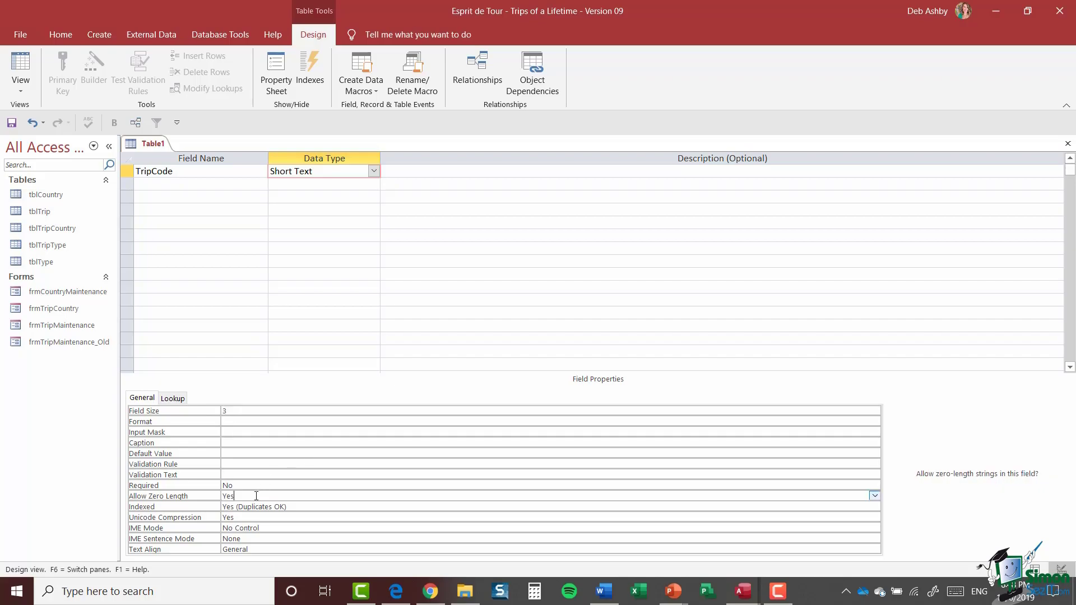
left_click(875, 496)
left_click(472, 516)
- Add a Date/Time field named StartDate below TripCode and set its Format to Short Date
left_click(172, 184)
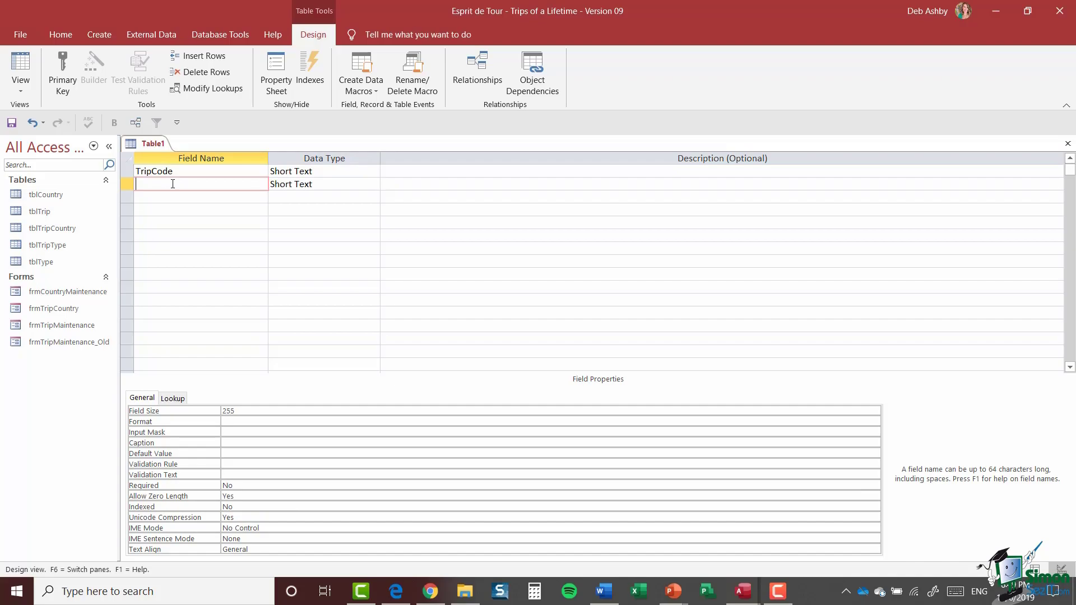
type("StartDate")
left_click(373, 184)
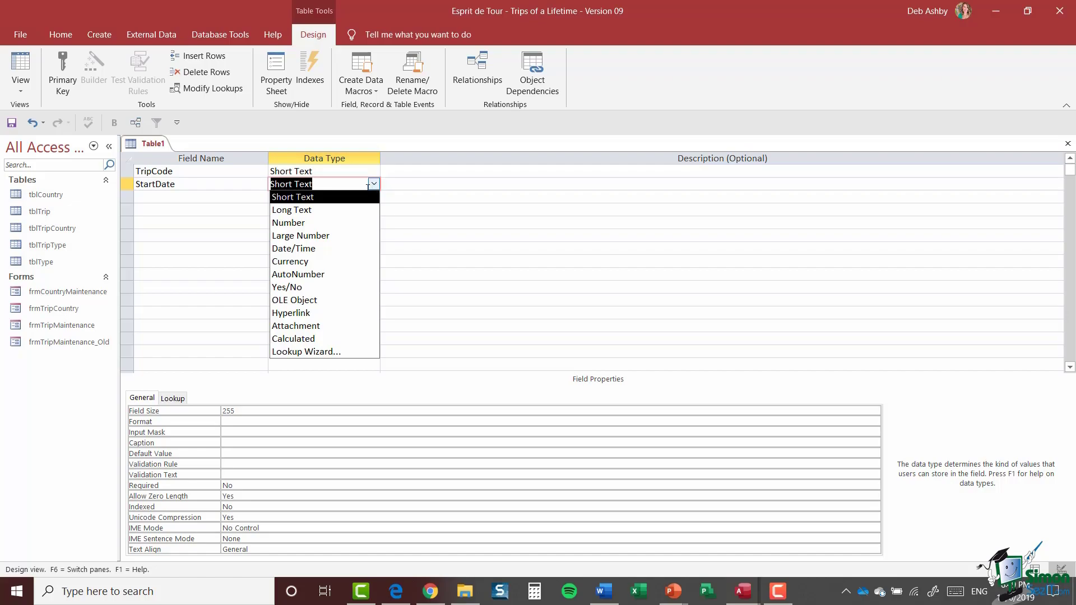
left_click(341, 253)
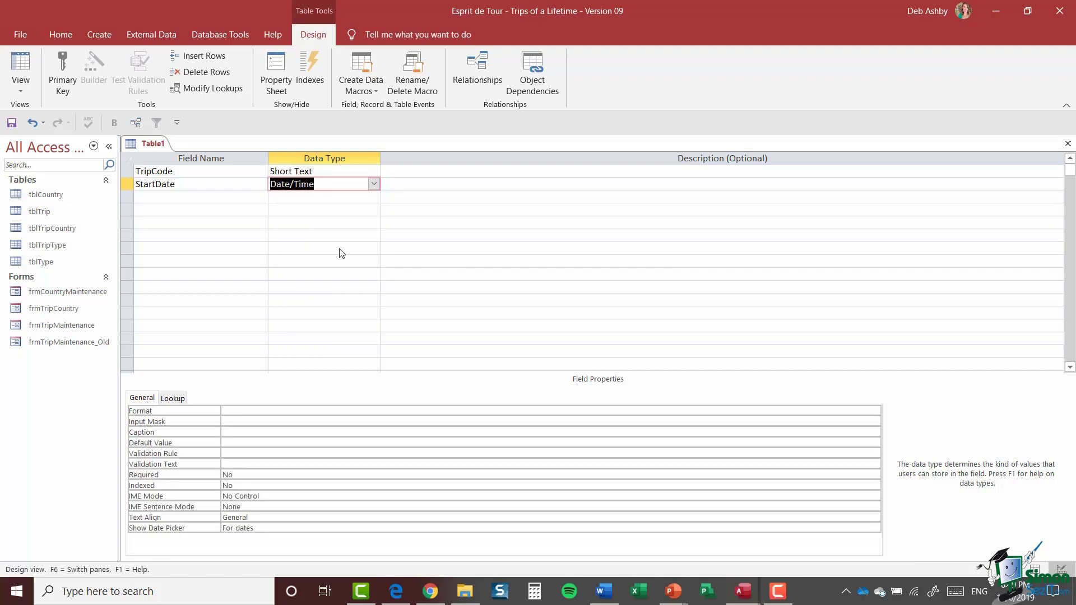
left_click(236, 408)
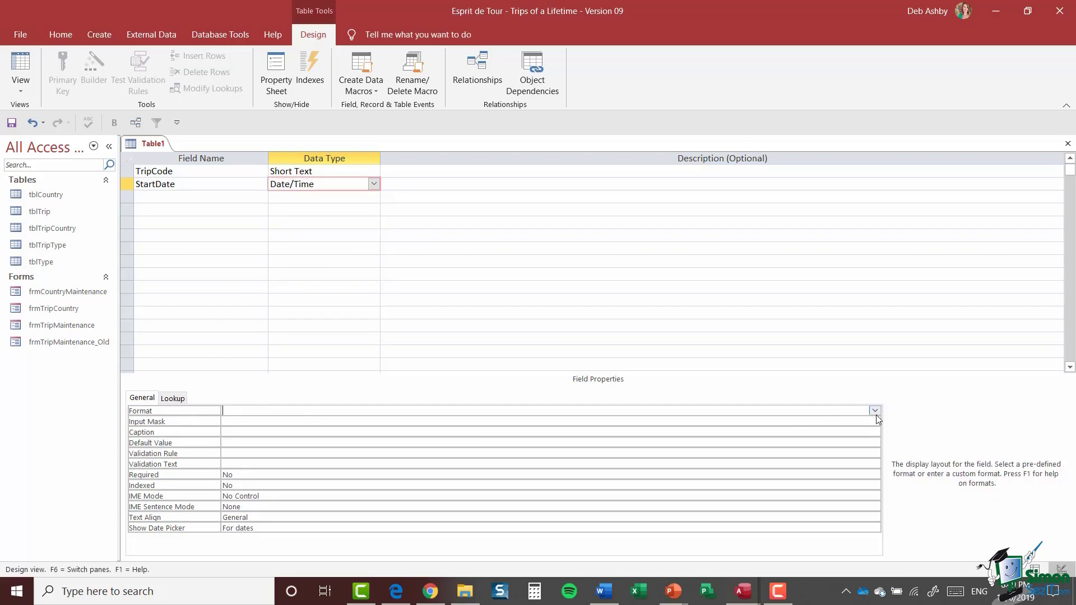
left_click(875, 411)
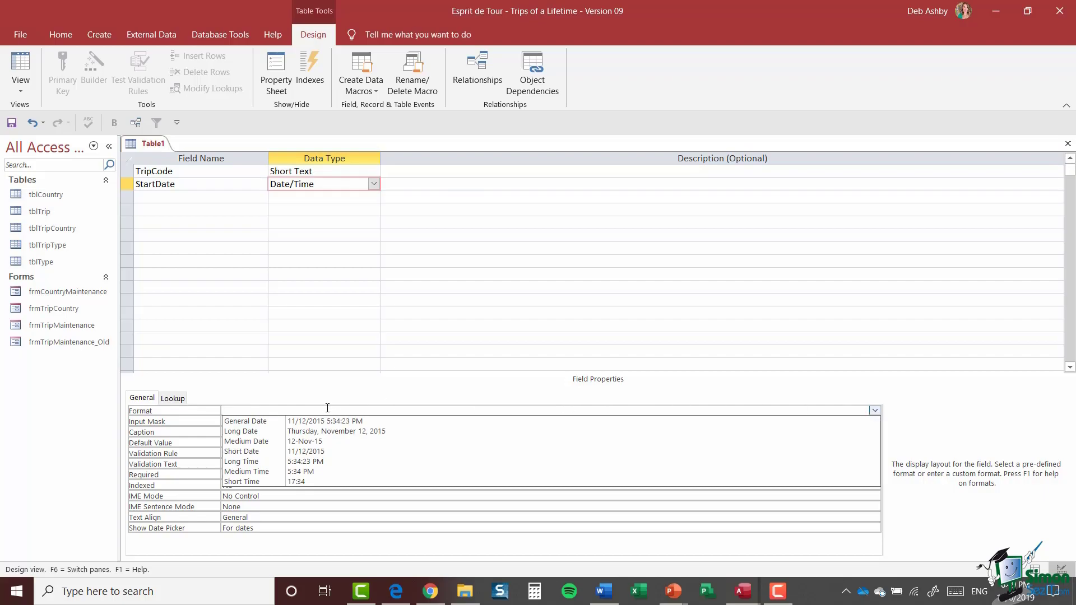
left_click(317, 452)
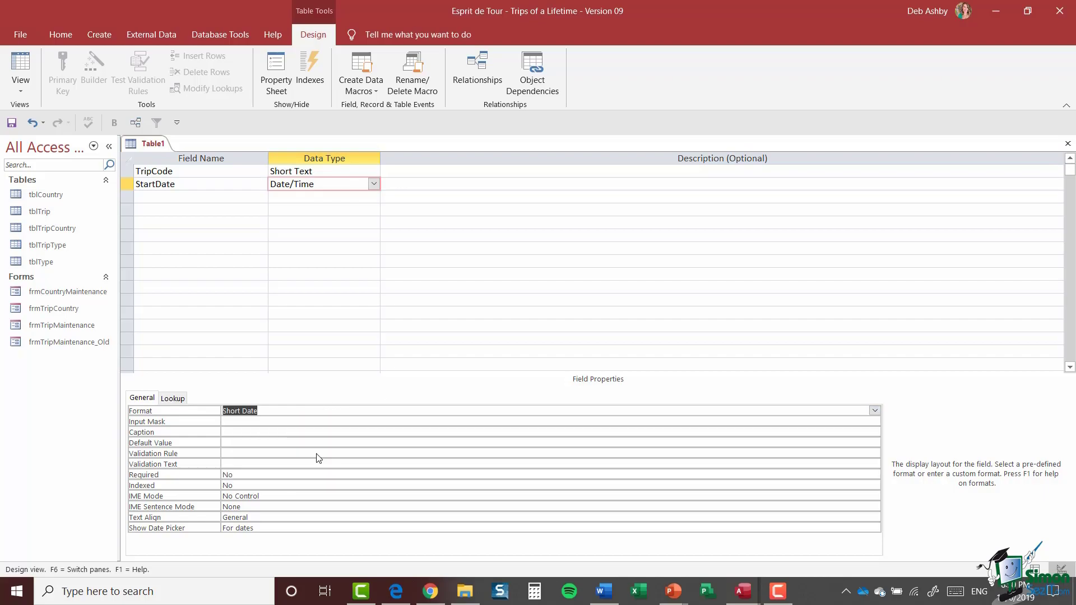
- Set the StartDate field's Required property to Yes and Indexed to Yes (Duplicates OK)
left_click(272, 474)
left_click(874, 474)
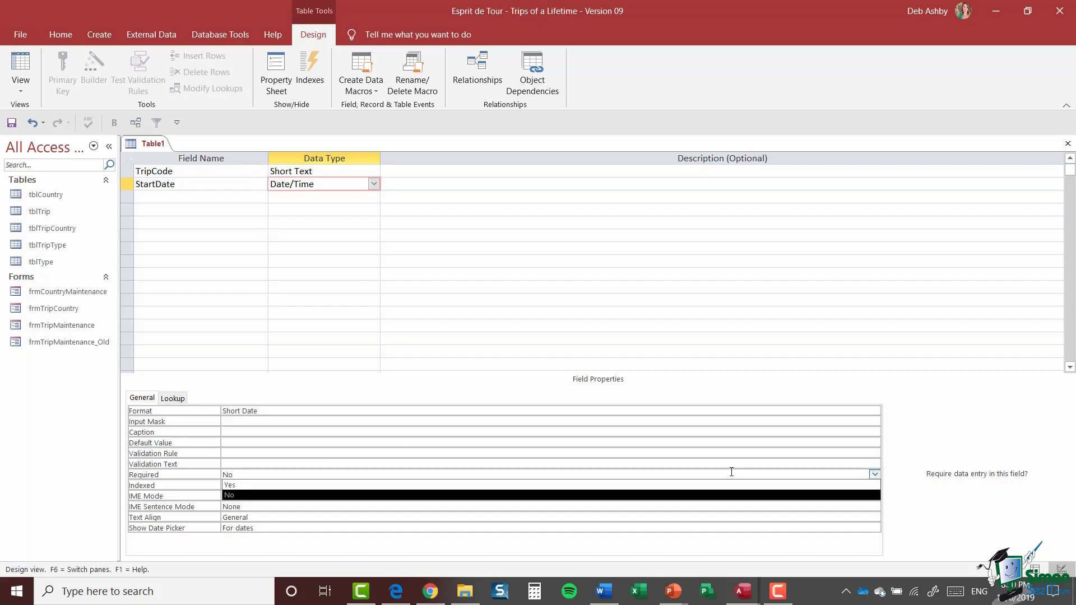
left_click(588, 486)
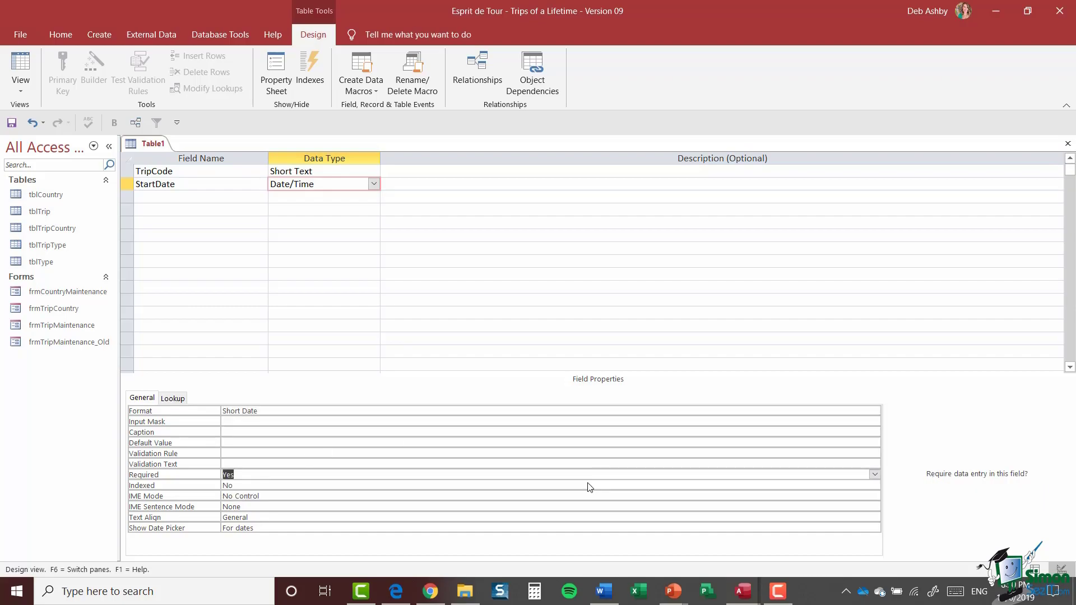
left_click(332, 485)
left_click(874, 485)
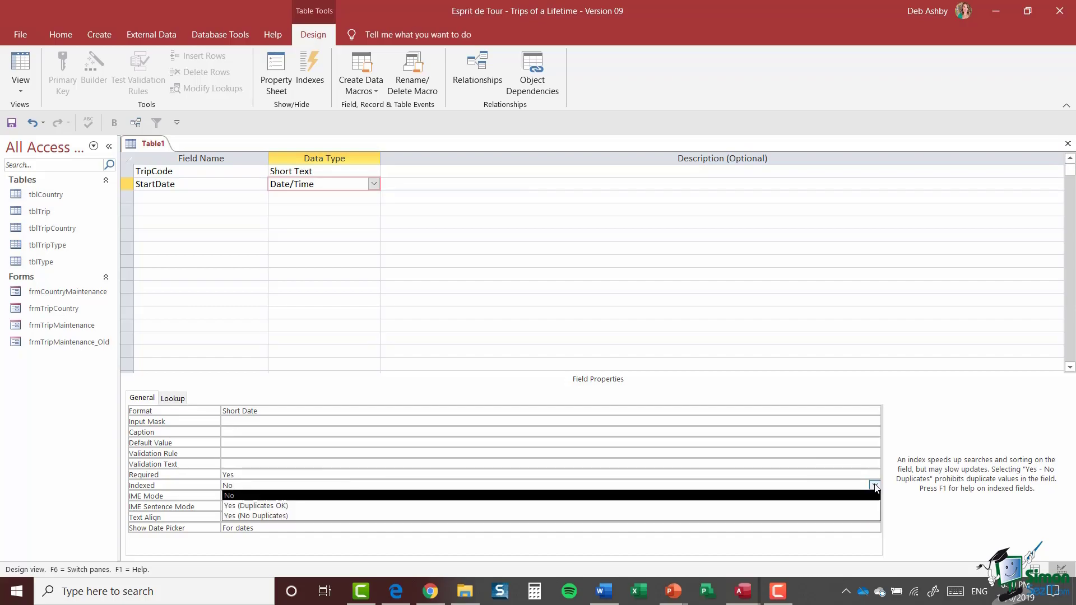
left_click(514, 507)
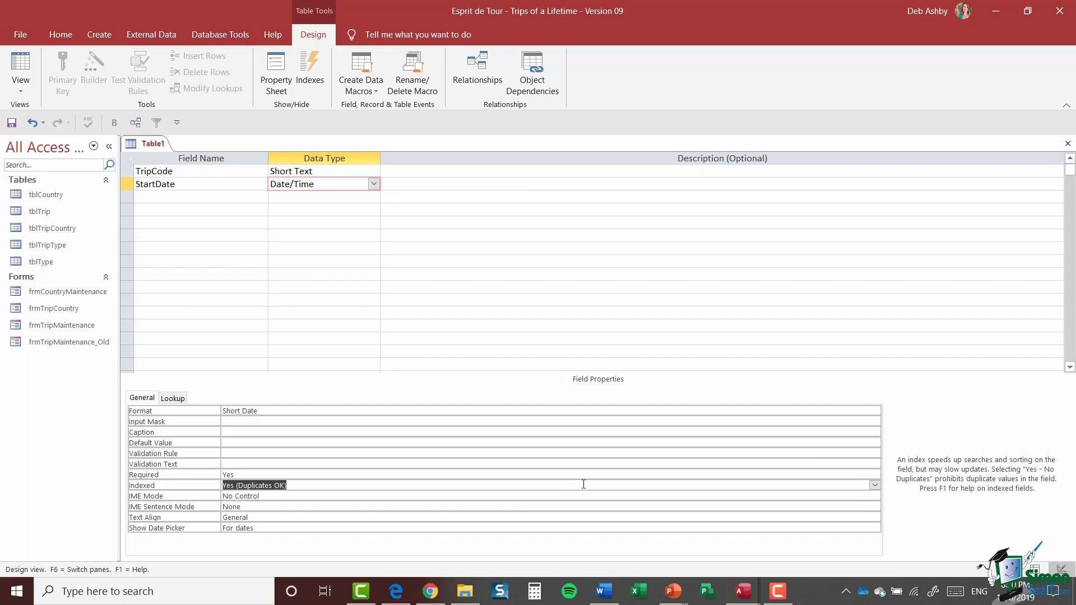
- Add a Currency field named PriceAdult below StartDate
left_click(196, 197)
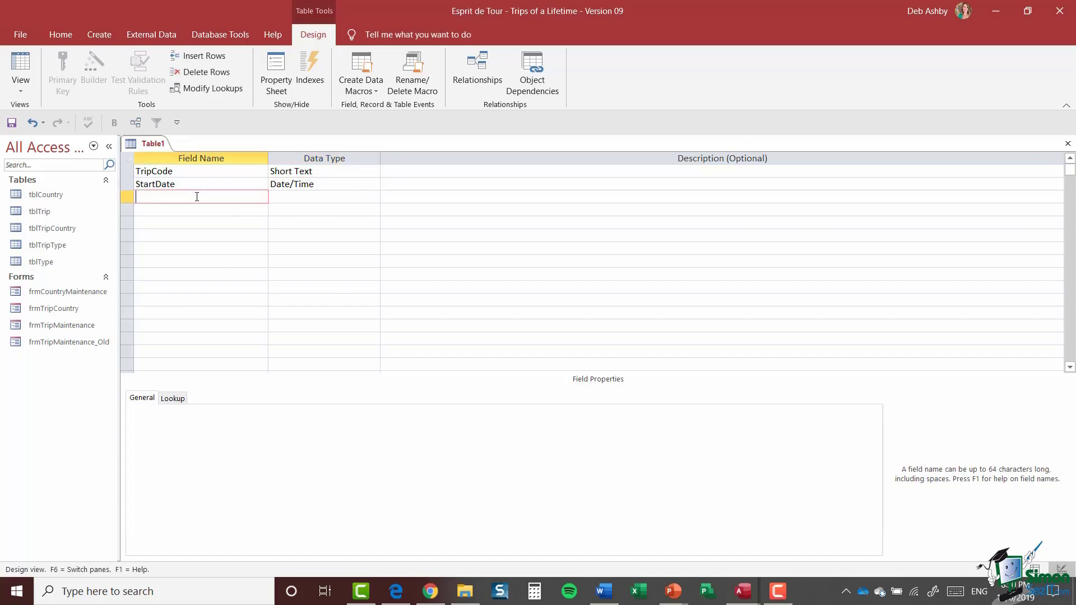
type("PriceAdult")
key("Tab")
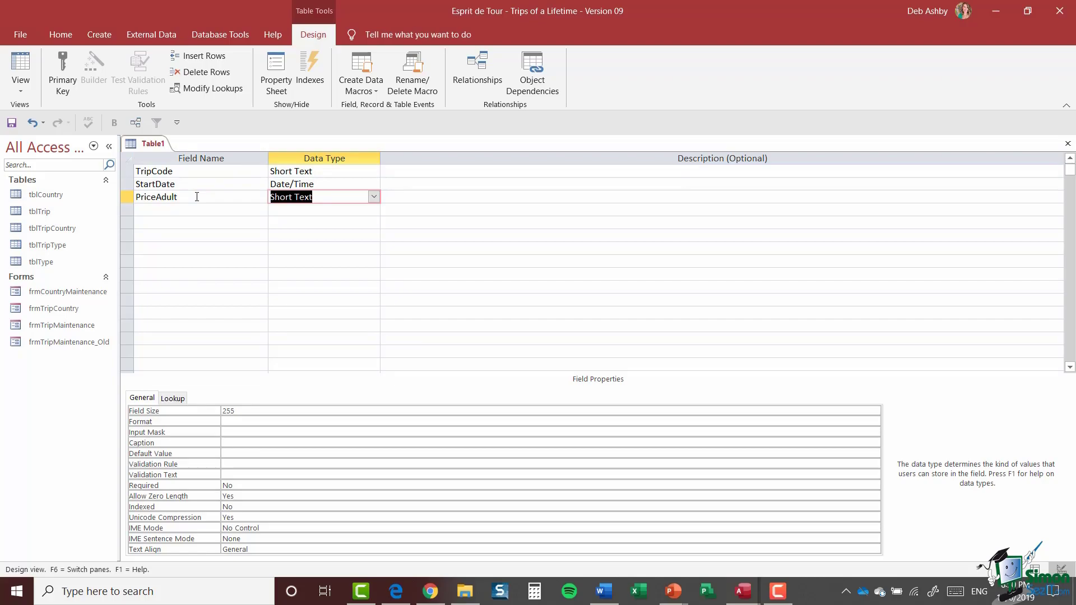
left_click(373, 197)
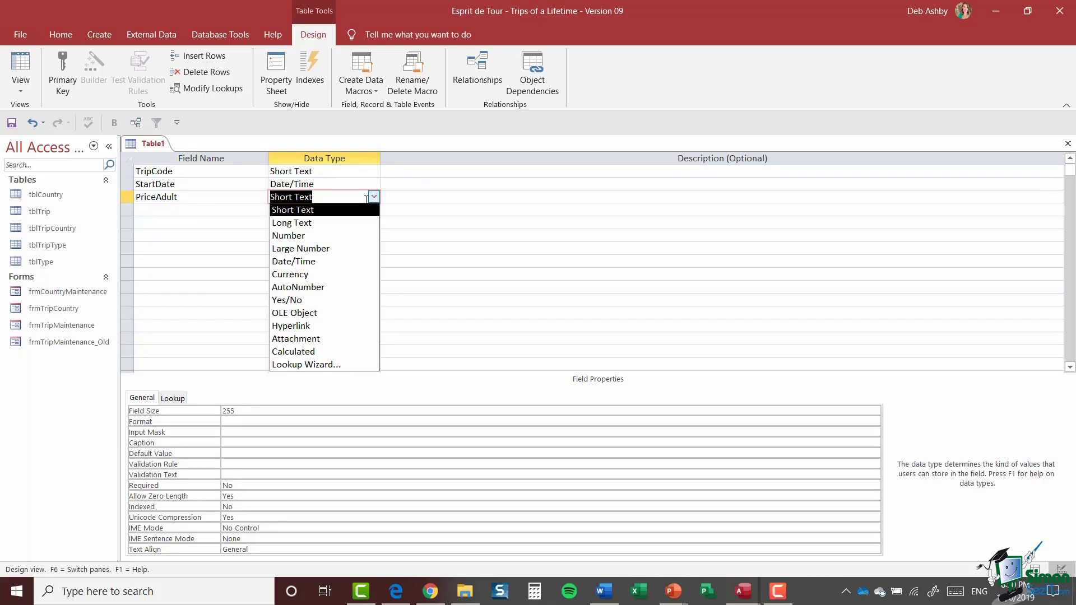
left_click(308, 275)
- Set the PriceAdult field's Required property to Yes and Indexed to Yes (Duplicates OK)
left_click(319, 485)
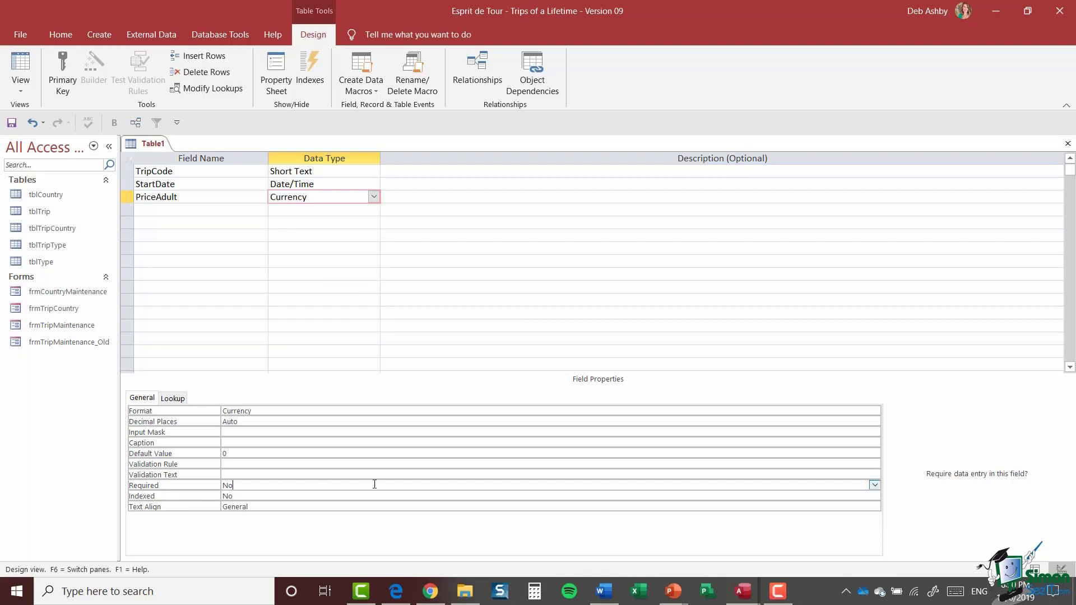
left_click(875, 485)
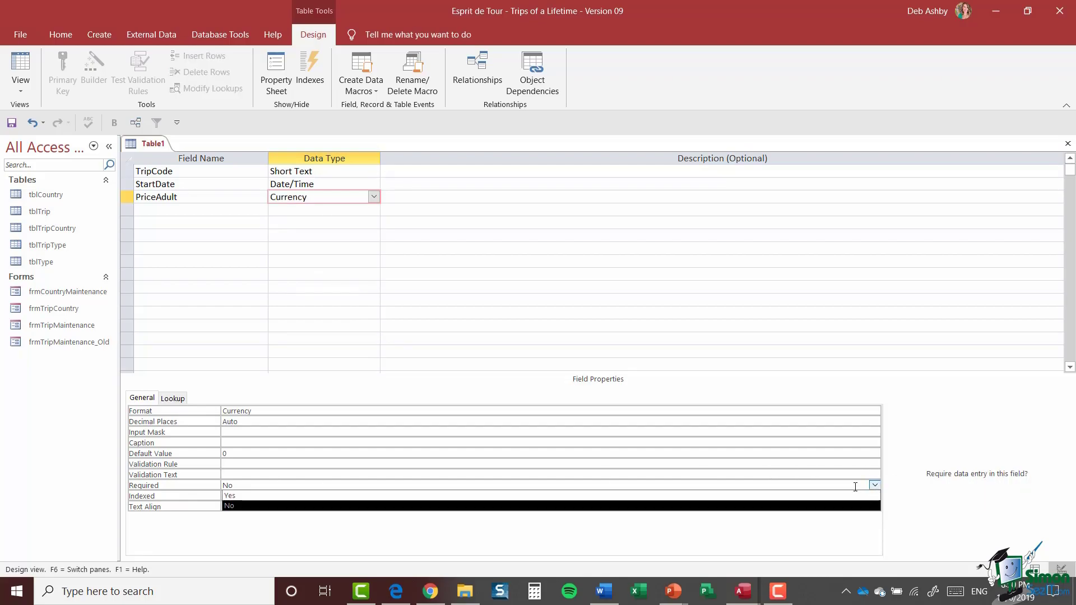
left_click(379, 496)
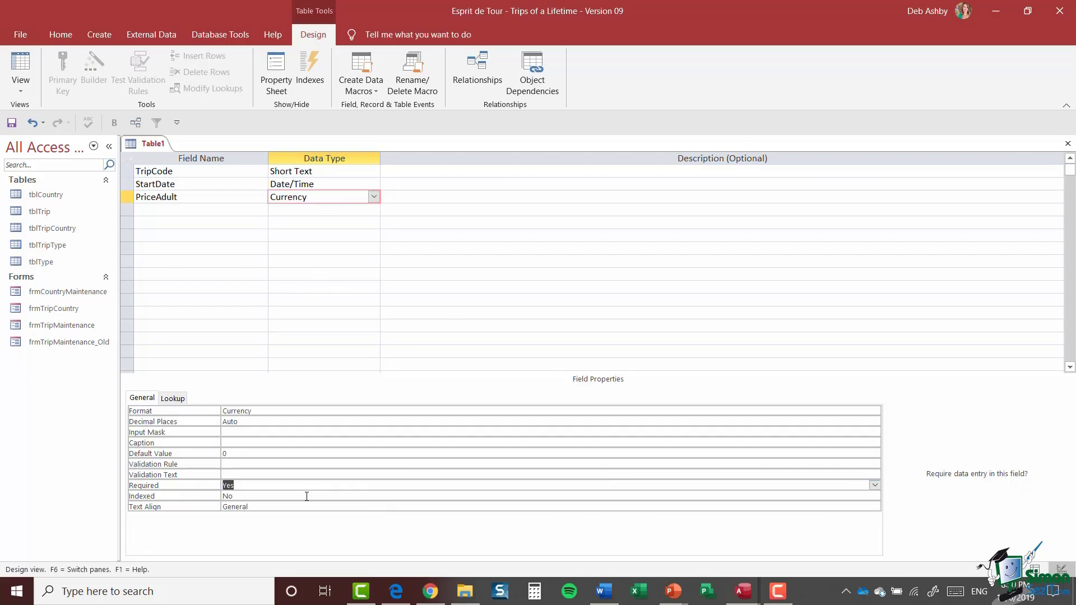
left_click(307, 496)
left_click(874, 496)
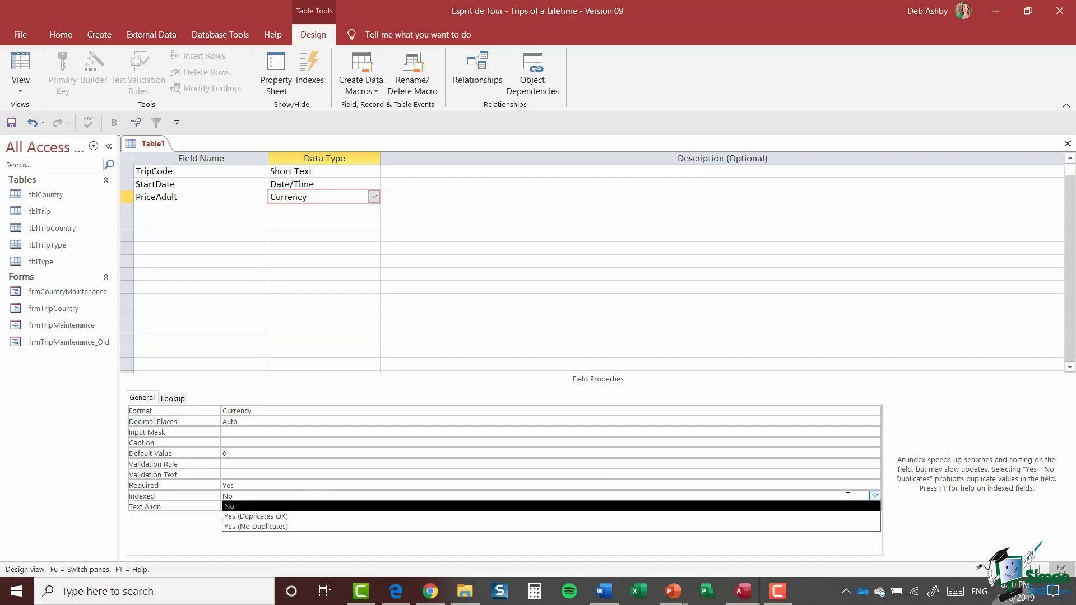
left_click(385, 516)
- Add a Currency field named PriceChild below PriceAdult
left_click(162, 211)
type("PriceChild")
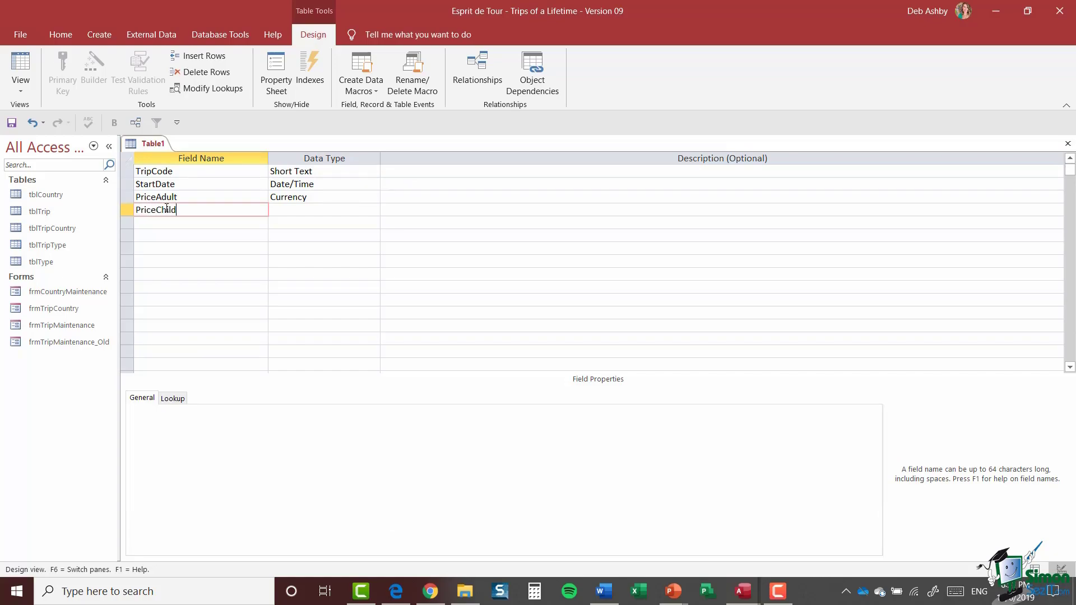
key("Tab")
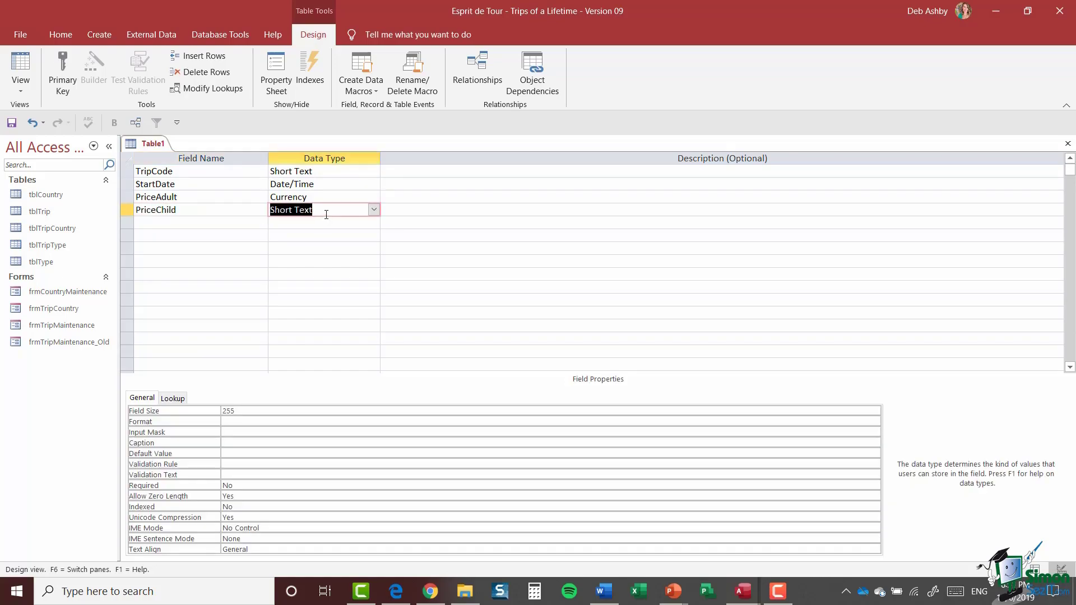
left_click(374, 210)
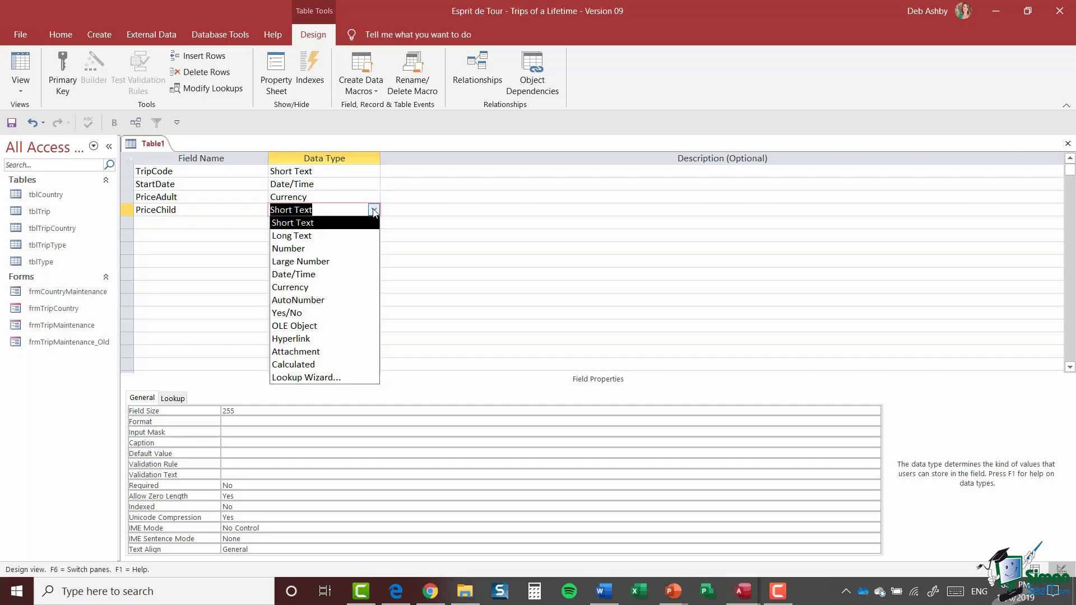
left_click(309, 289)
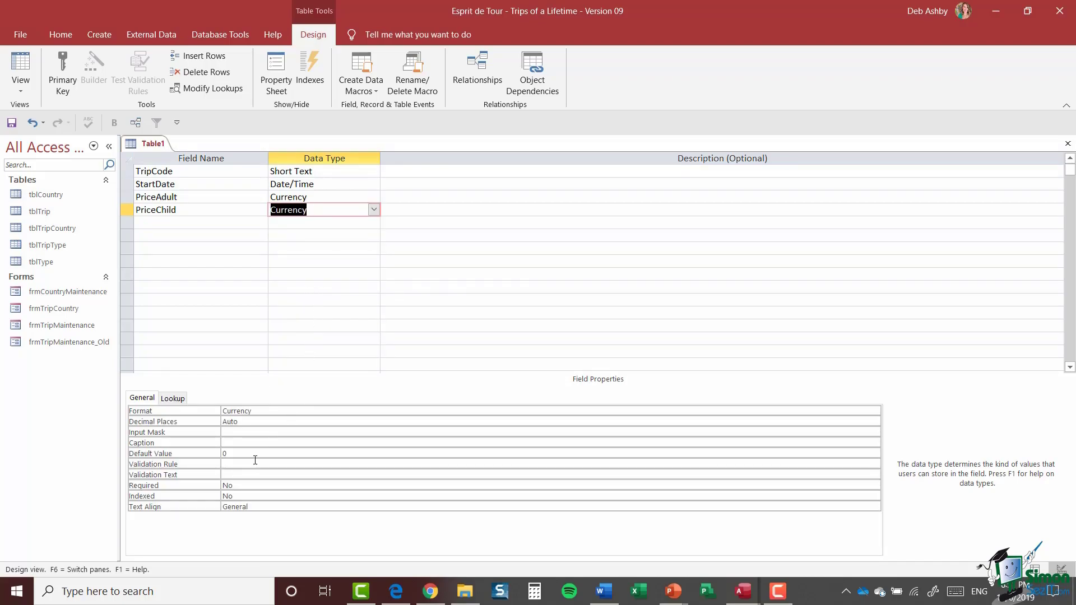
- Set the PriceChild field's Required property to Yes and Indexed to Yes (Duplicates OK)
left_click(263, 485)
left_click(874, 485)
left_click(413, 497)
left_click(344, 496)
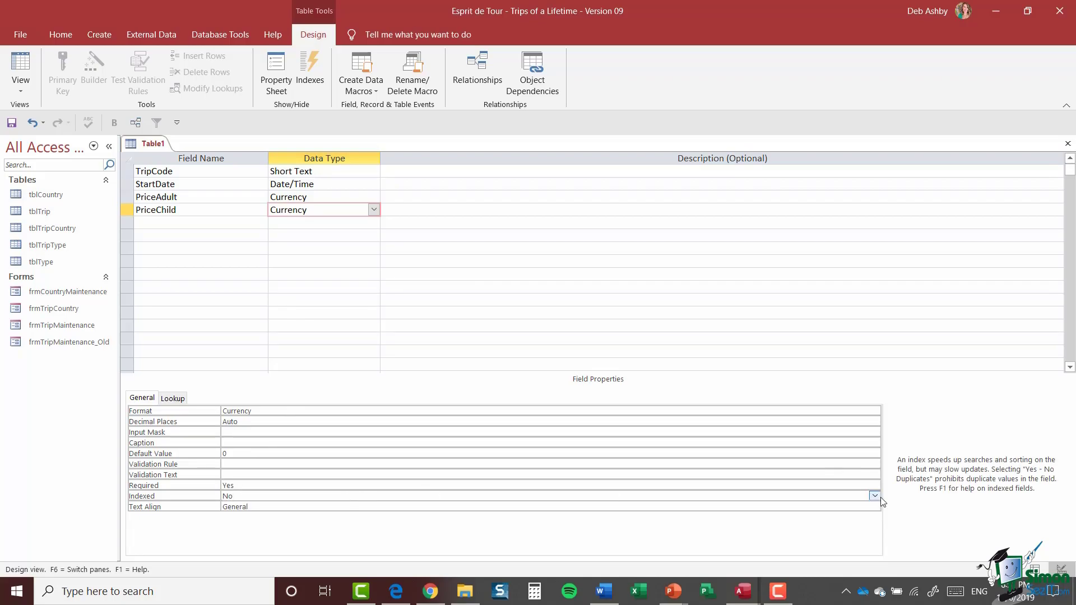
left_click(874, 496)
left_click(481, 516)
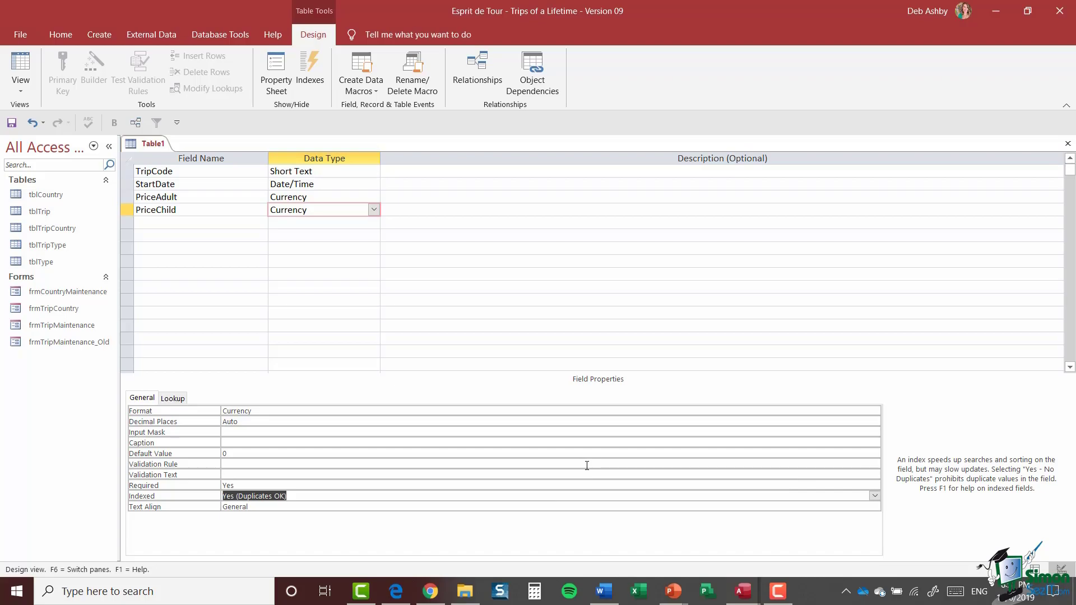
- Describe PriceAdult as "Adult Price" and PriceChild as "Child Price, zero denotes adult trip"
left_click(404, 197)
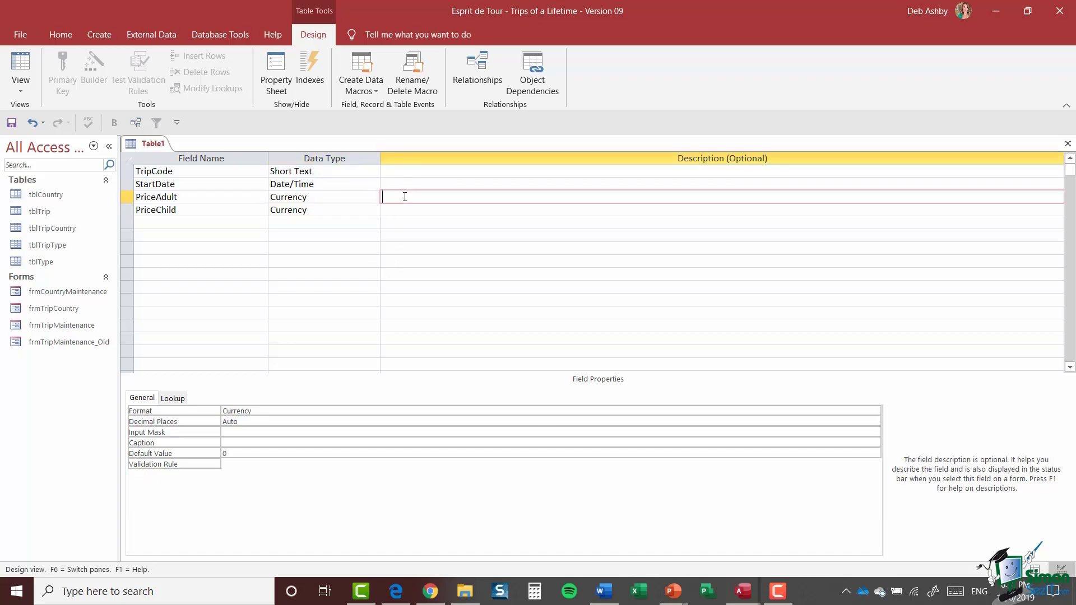
type("Adult Price")
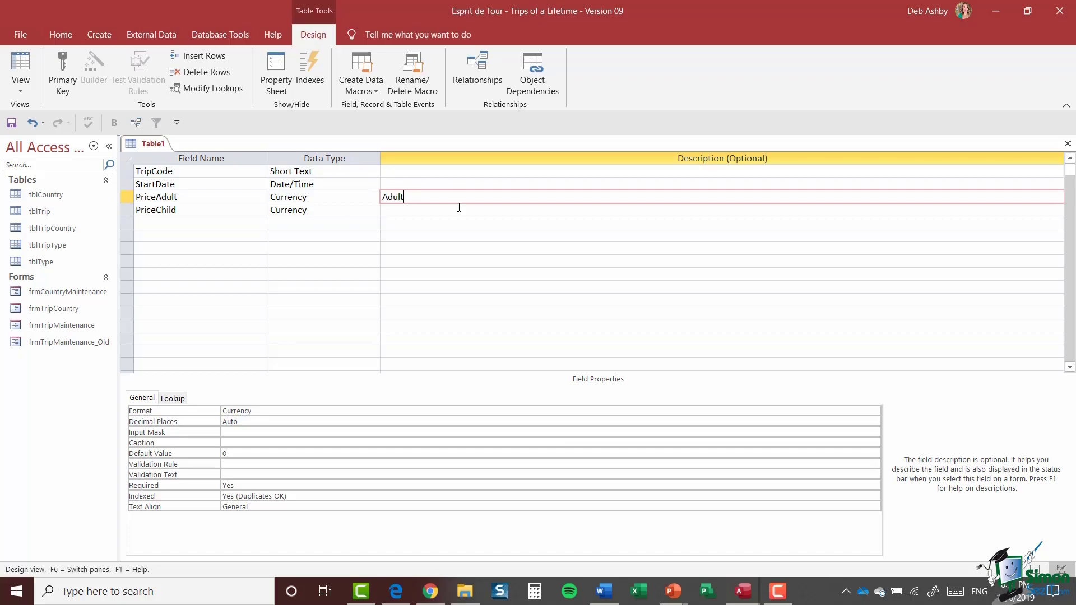
left_click(459, 208)
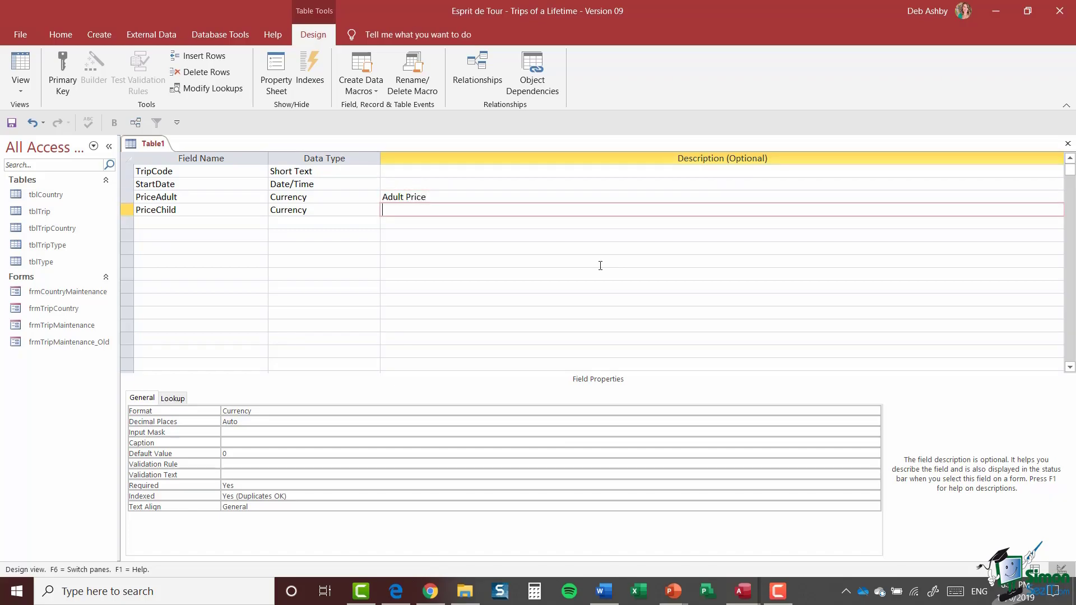
type("Child Price, zero denotes adult trip")
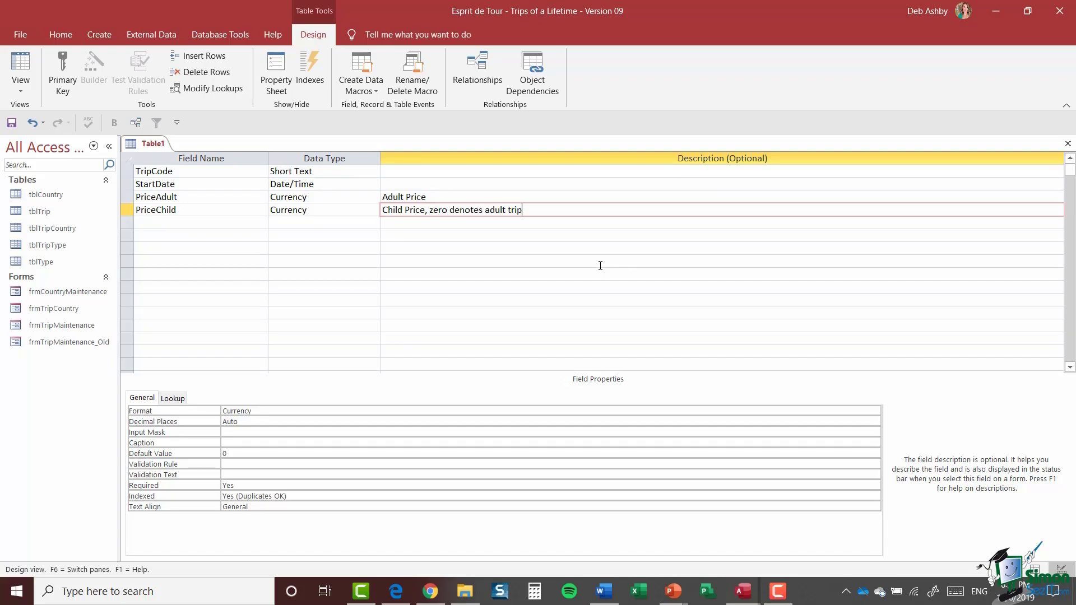
left_click(522, 261)
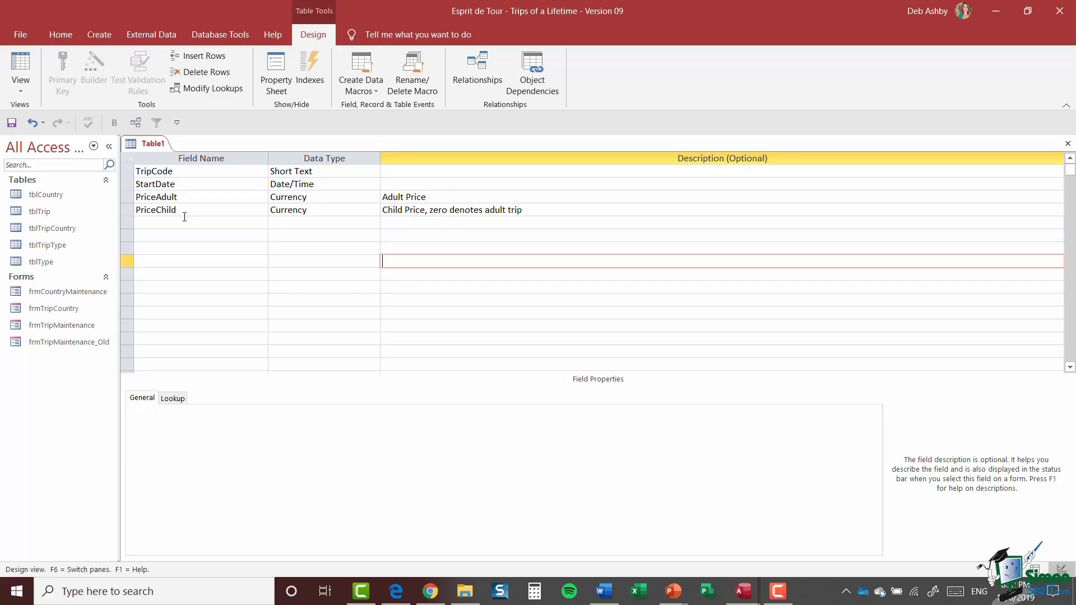
- Make TripCode and StartDate together the table's composite primary key
left_click(127, 172)
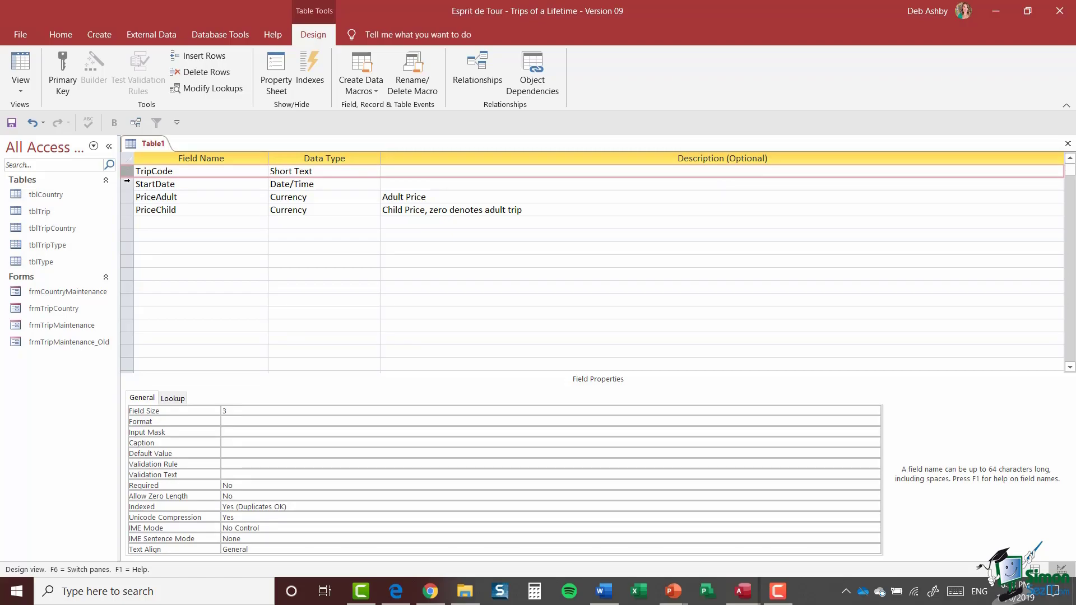
left_click(127, 185)
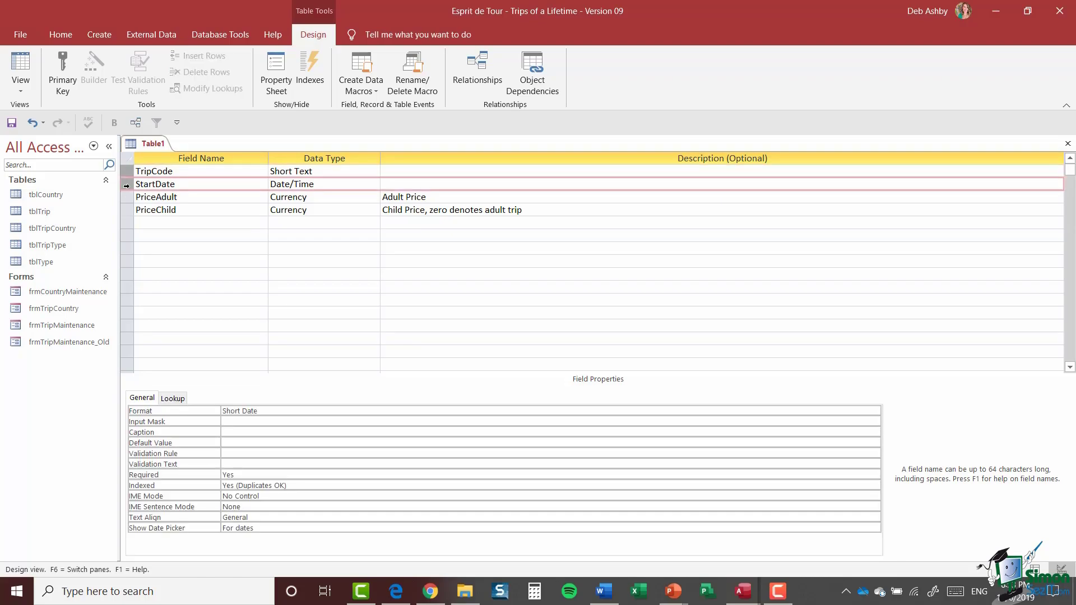
left_click(63, 71)
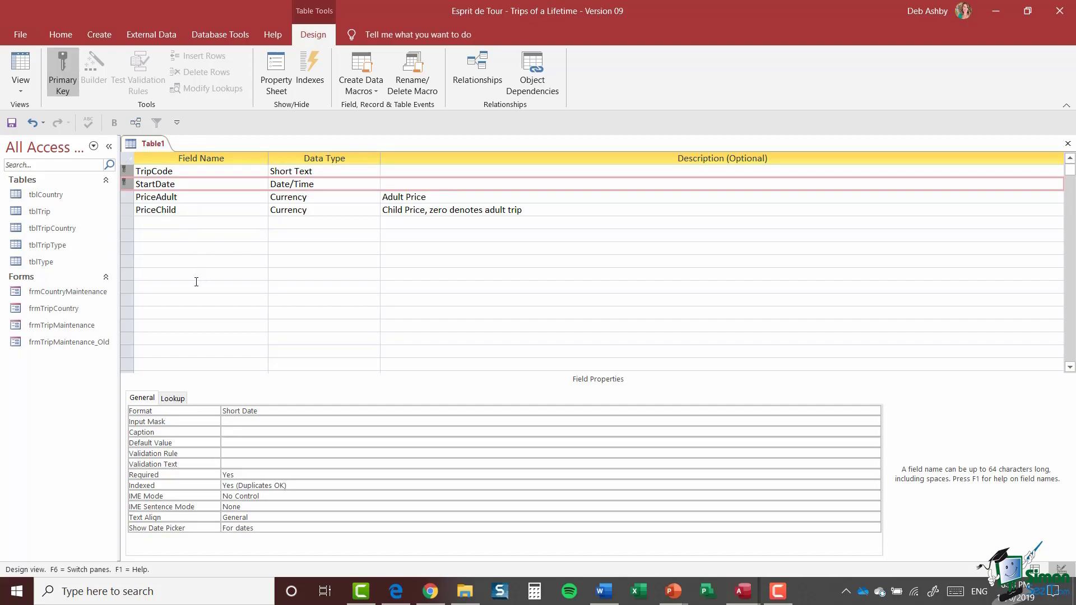
left_click(179, 225)
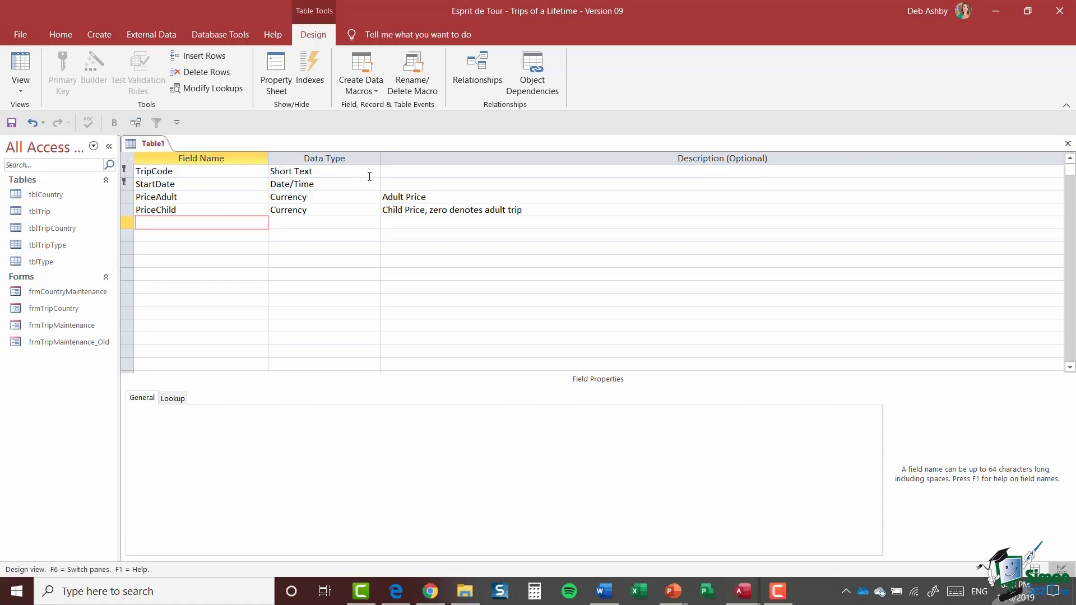
- Describe TripCode as "Code for the trip for which this tour is a specific instance" and StartDate as "Start Date of this tour"
left_click(386, 174)
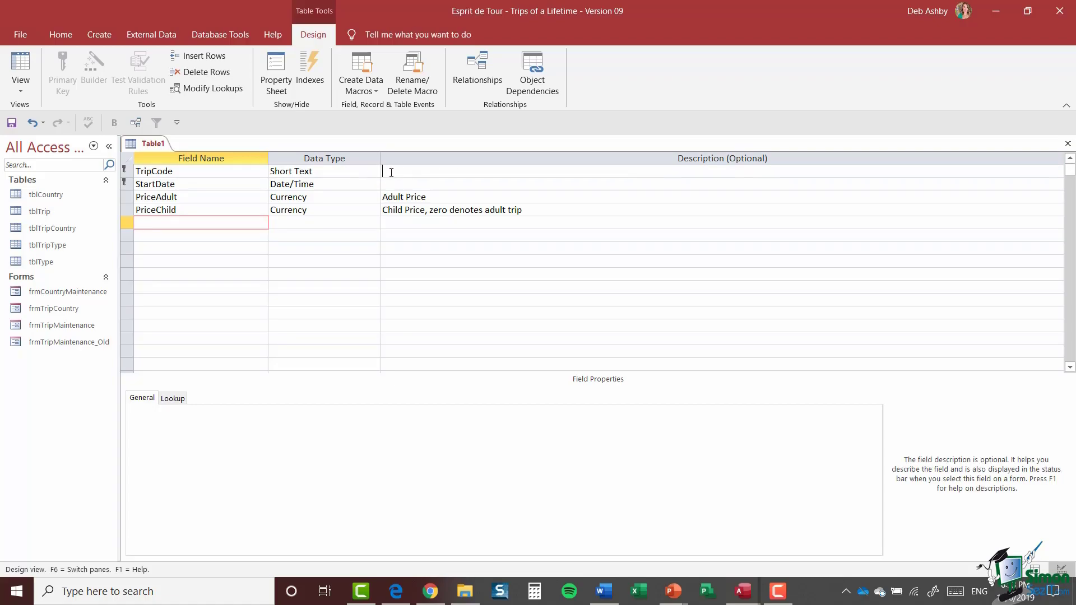
type("Code for the trip for which this tour is a specific instance")
key("Down")
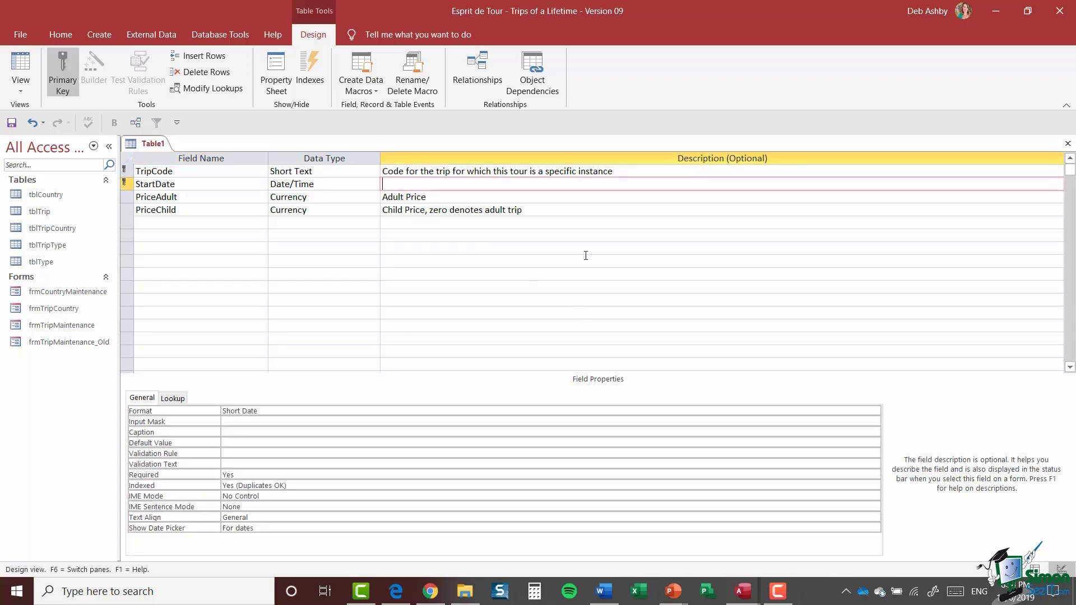
type("Start Date of this tour")
left_click(151, 200)
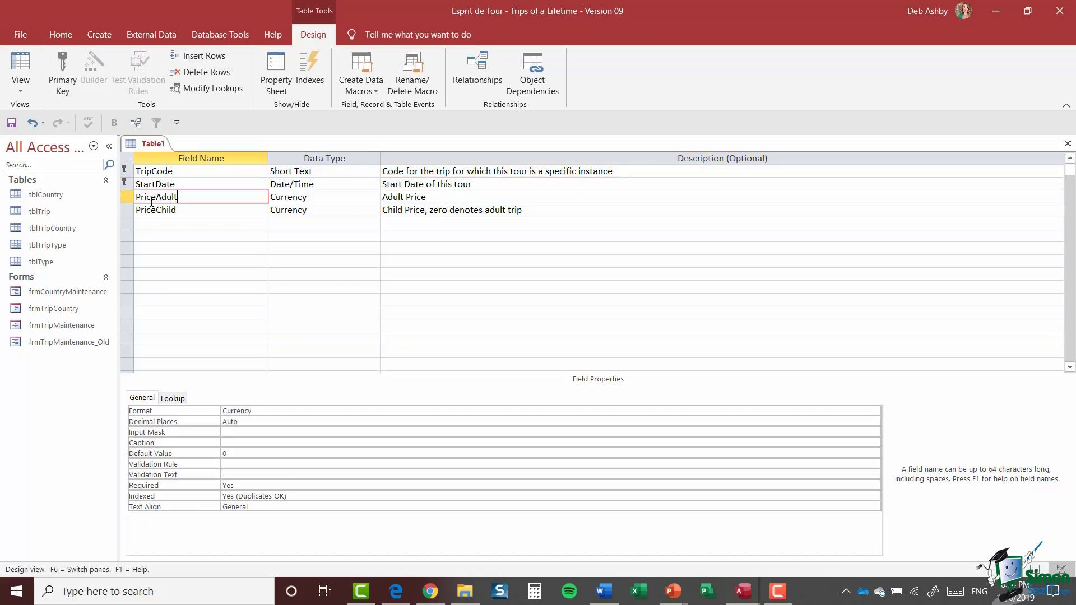
- Give PriceAdult the validation rule >0 with the validation text "Adult Price must be positive"
left_click(190, 211)
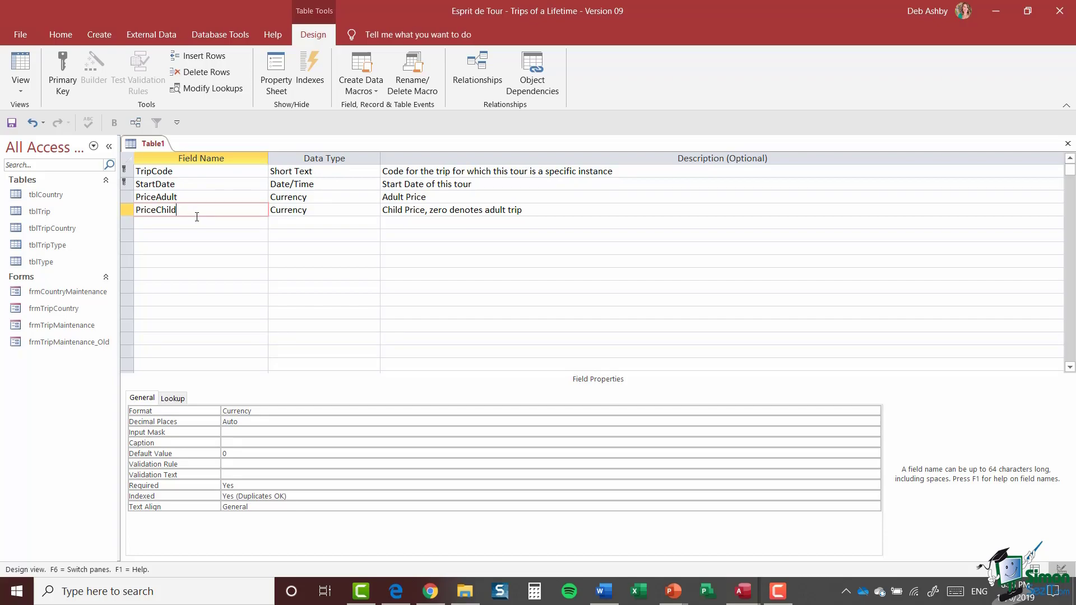
left_click(124, 196)
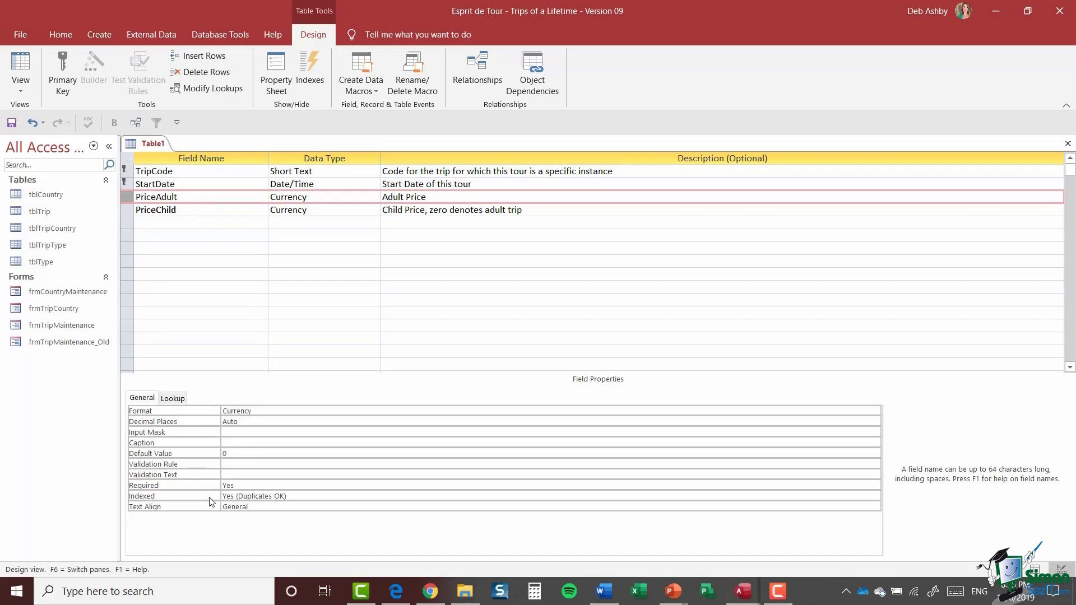
left_click(228, 463)
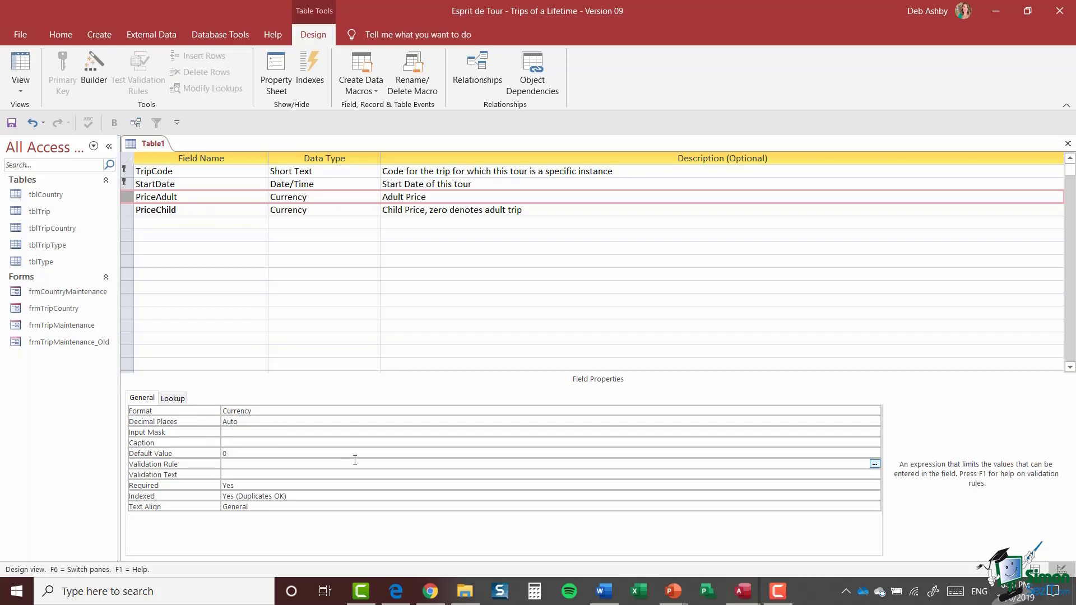
type(">0")
left_click(236, 475)
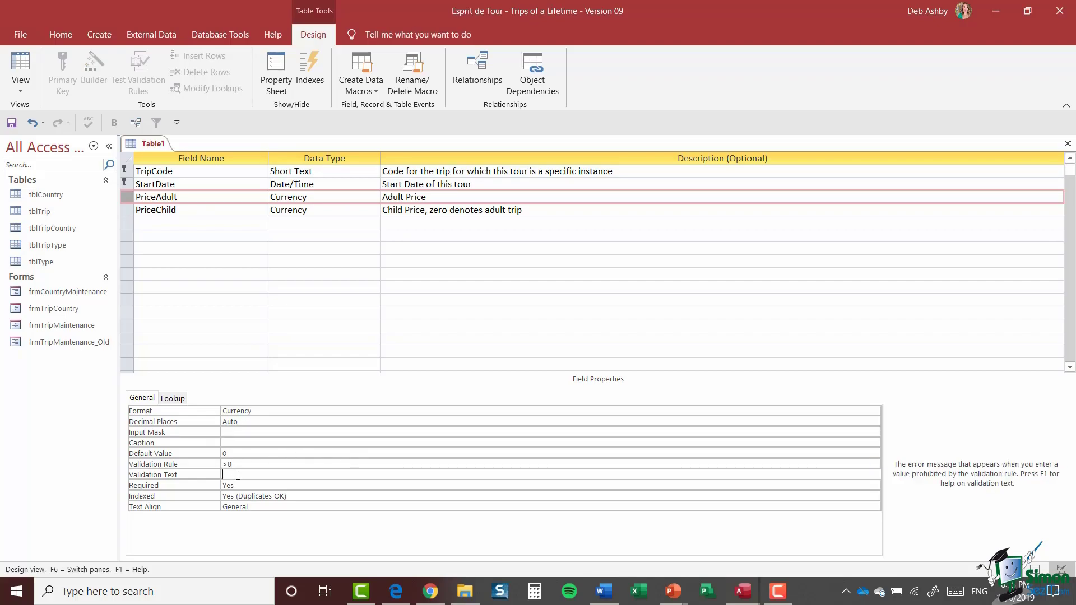
type("Adult Price must be positive")
- Give PriceChild the validation rule >=0 with the validation text "Child price cannot be negative"
left_click(129, 214)
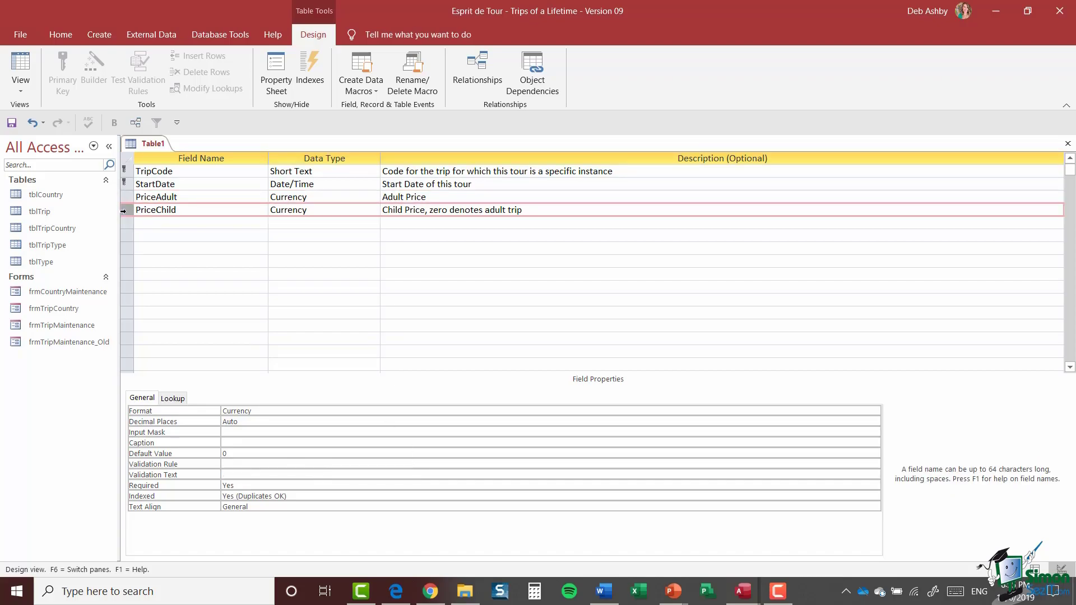
left_click(238, 464)
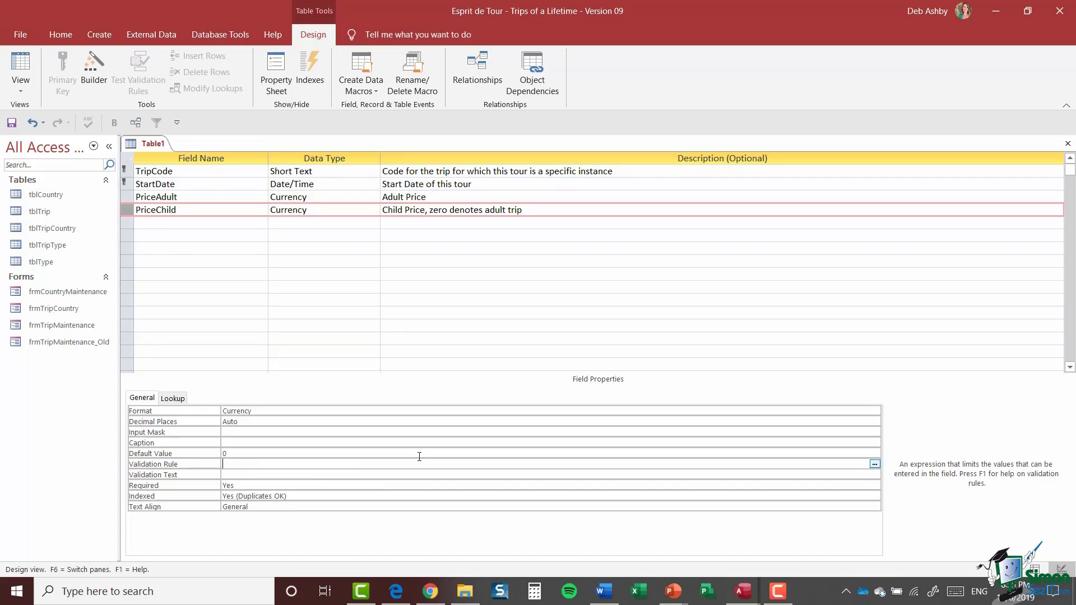
type(">=0")
left_click(423, 475)
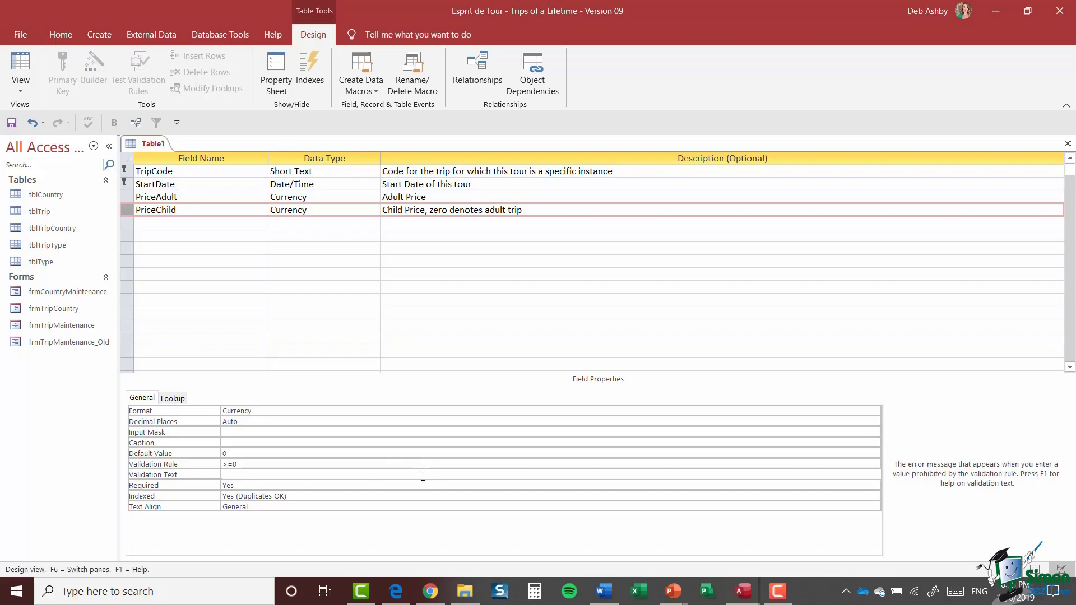
type("Child price cannot be negative")
- Close the table design and save the table as tblTour
left_click(1067, 143)
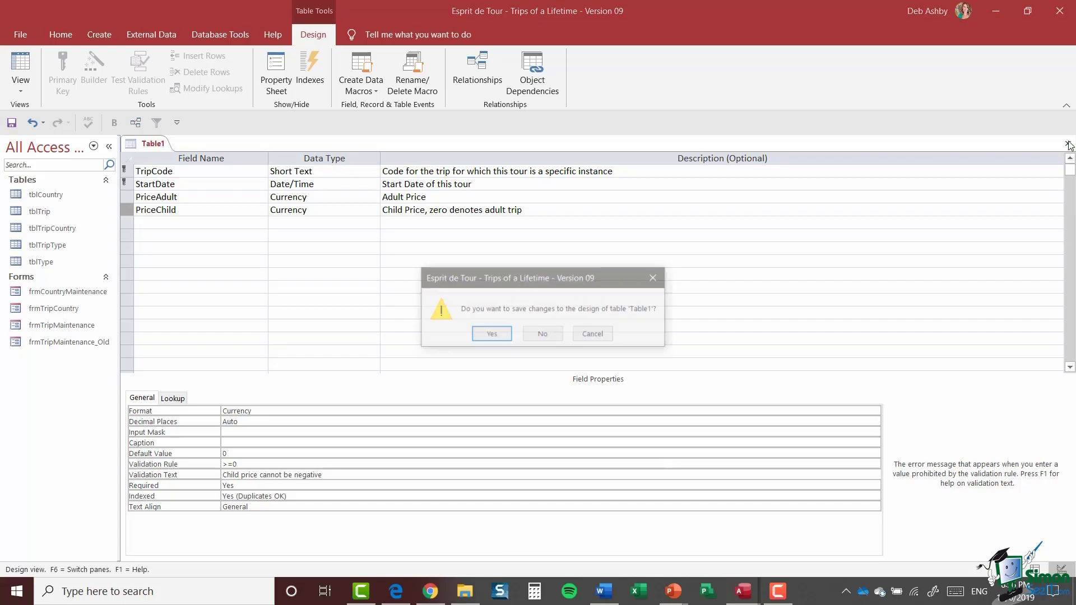
left_click(491, 335)
type("tblTour")
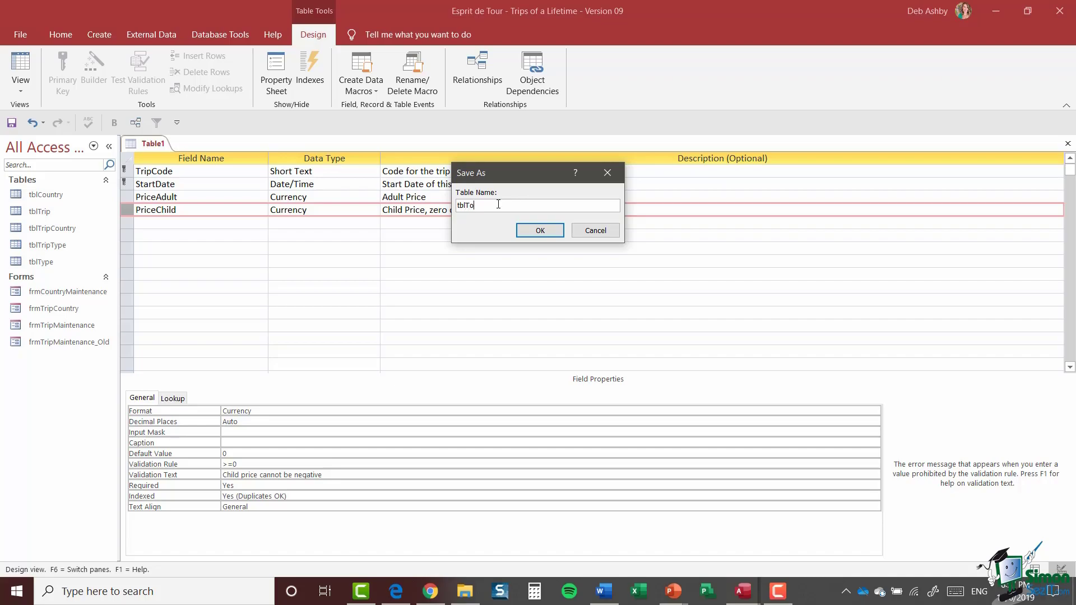
left_click(538, 230)
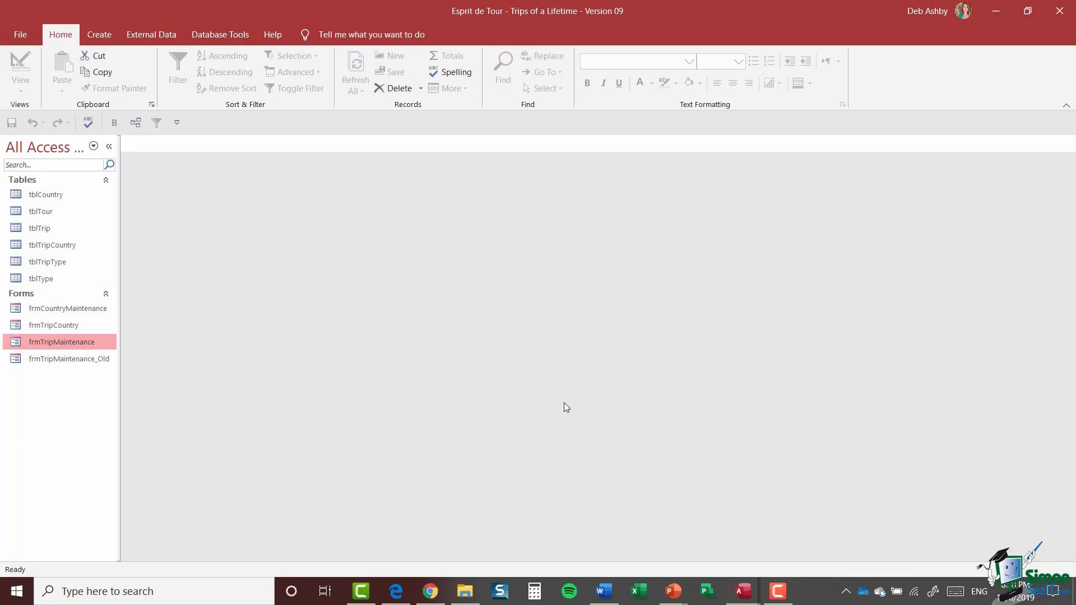
- Add tblTour to the database's relationships diagram
left_click(224, 32)
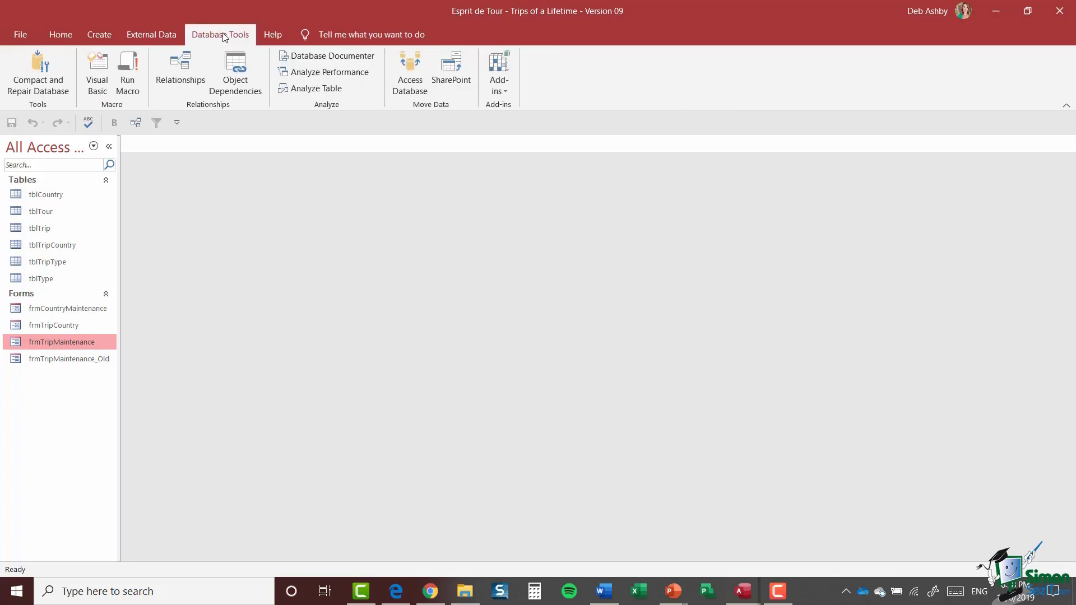
left_click(183, 69)
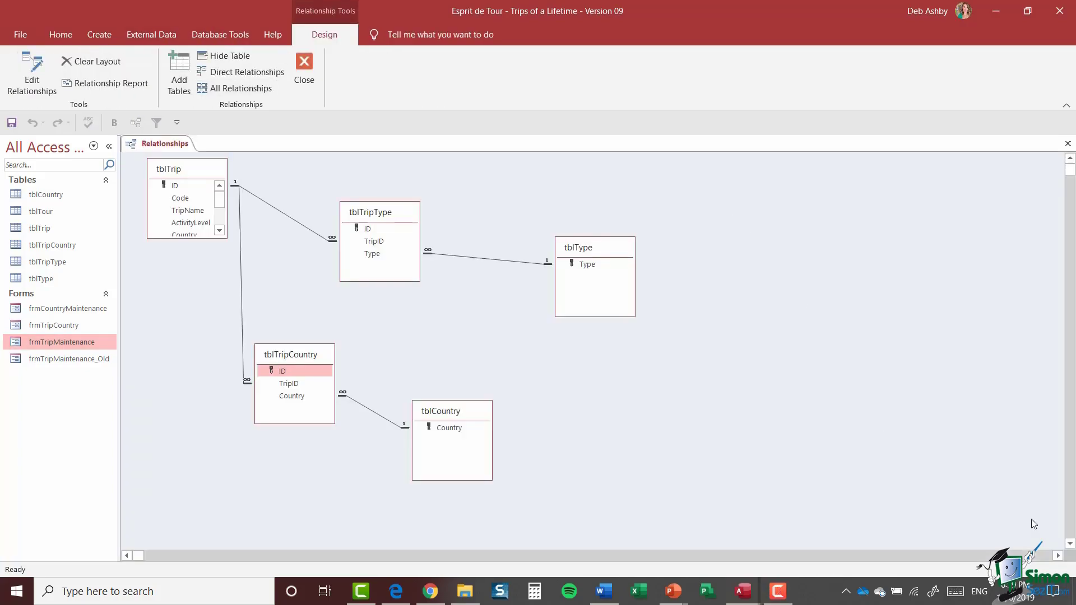
right_click(691, 299)
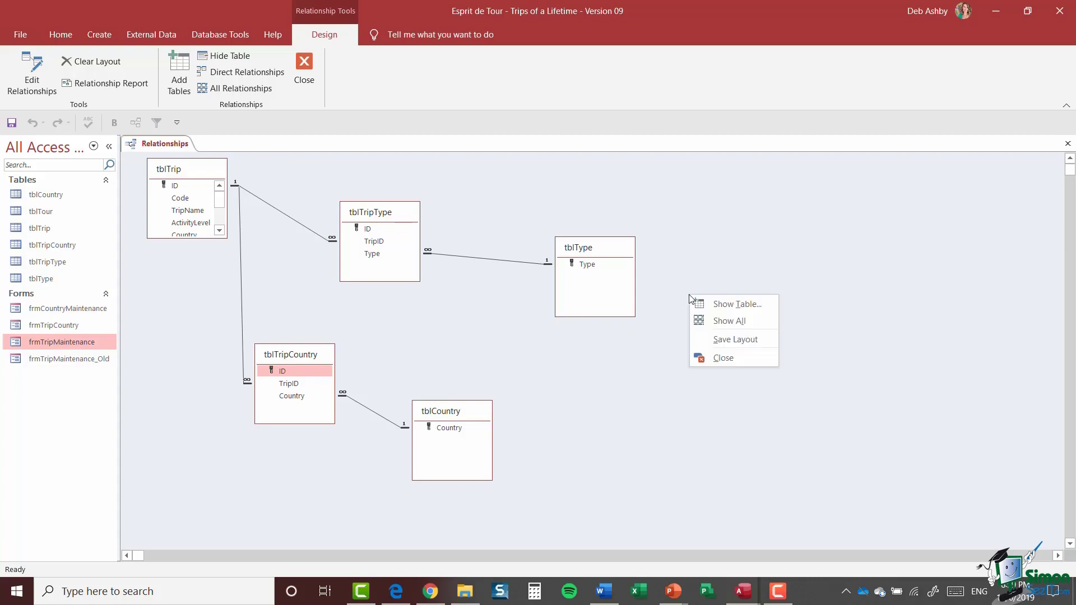
left_click(733, 304)
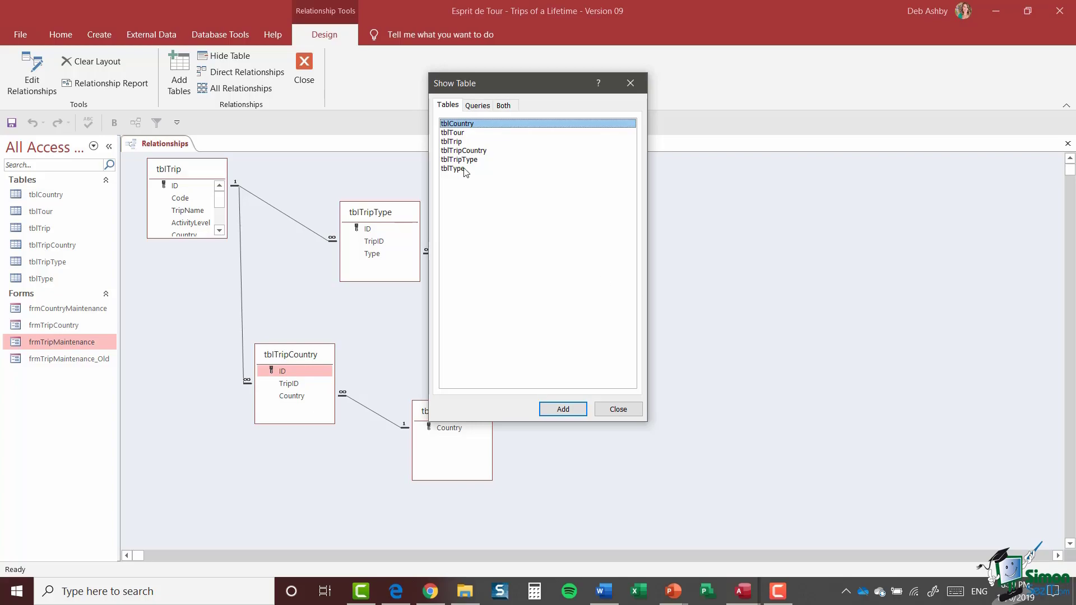
left_click(459, 133)
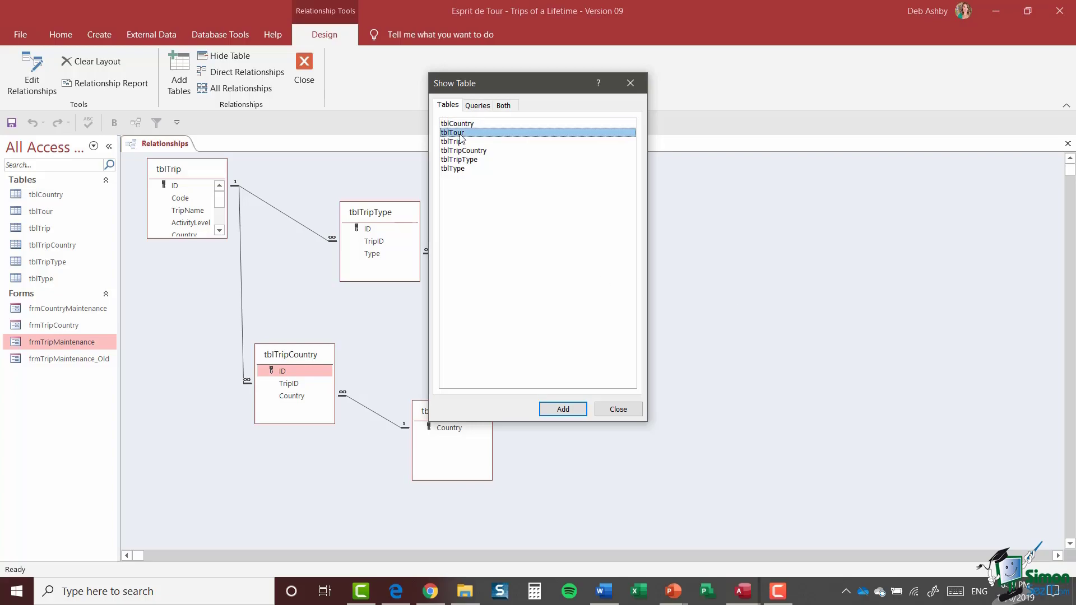
left_click(565, 414)
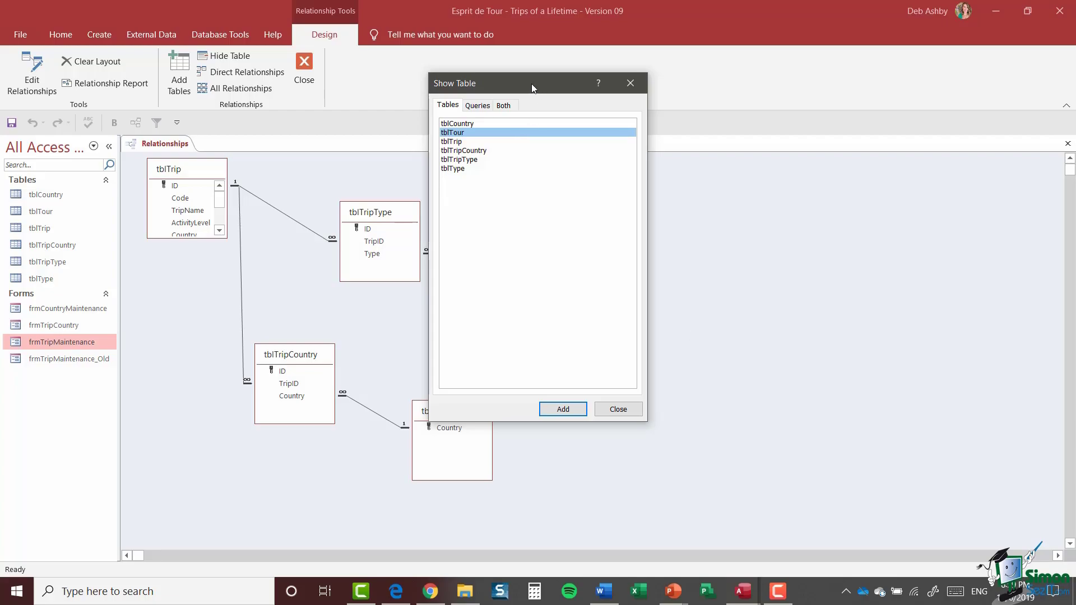
left_click_drag(531, 82, 801, 87)
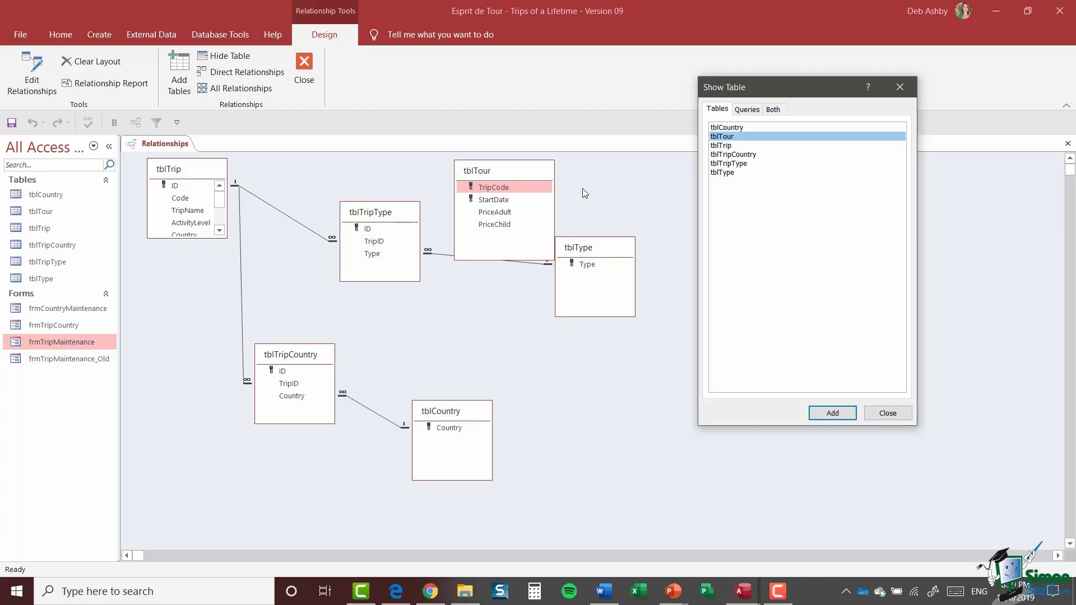
left_click(888, 413)
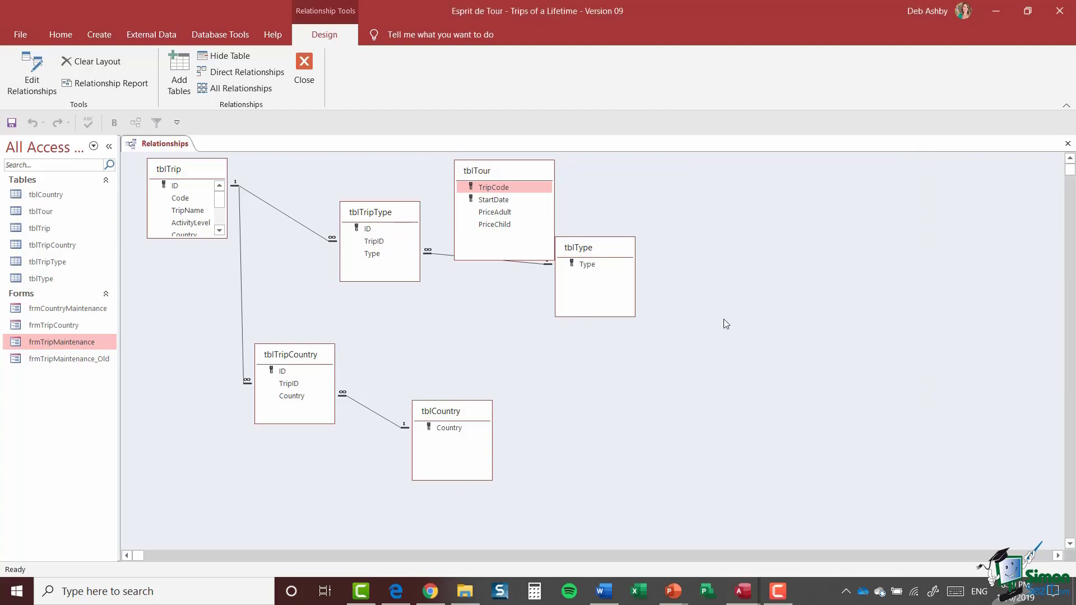
- Rearrange the relationships diagram, placing tblTour beneath tblTrip and moving the trip type, type, trip country and country tables clear of it
left_click_drag(516, 172, 208, 431)
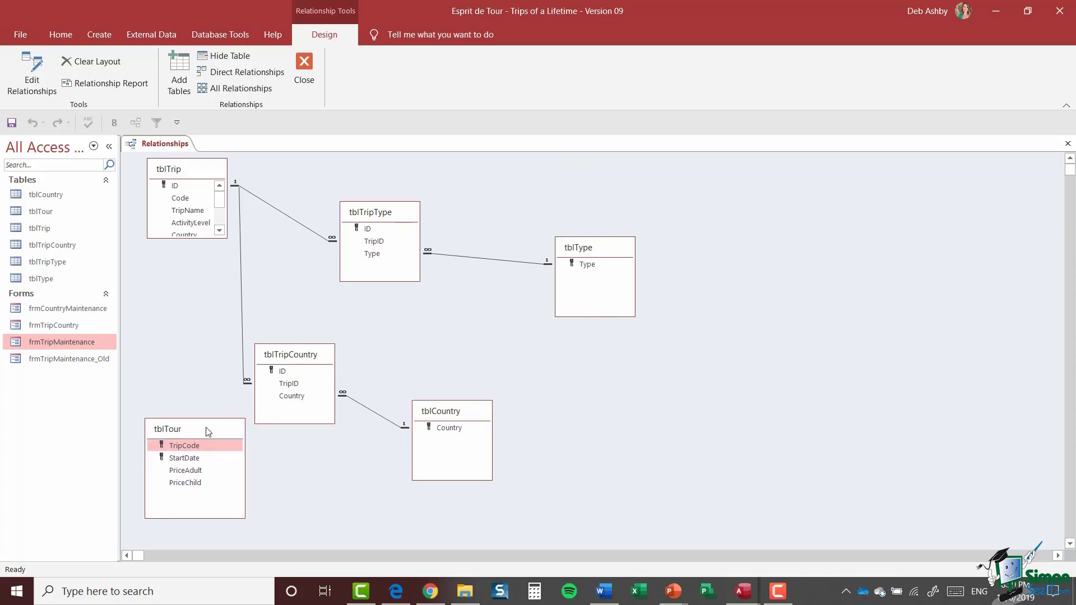
left_click_drag(402, 213, 417, 177)
left_click_drag(603, 250, 587, 198)
left_click_drag(312, 355, 400, 297)
left_click_drag(452, 417, 555, 334)
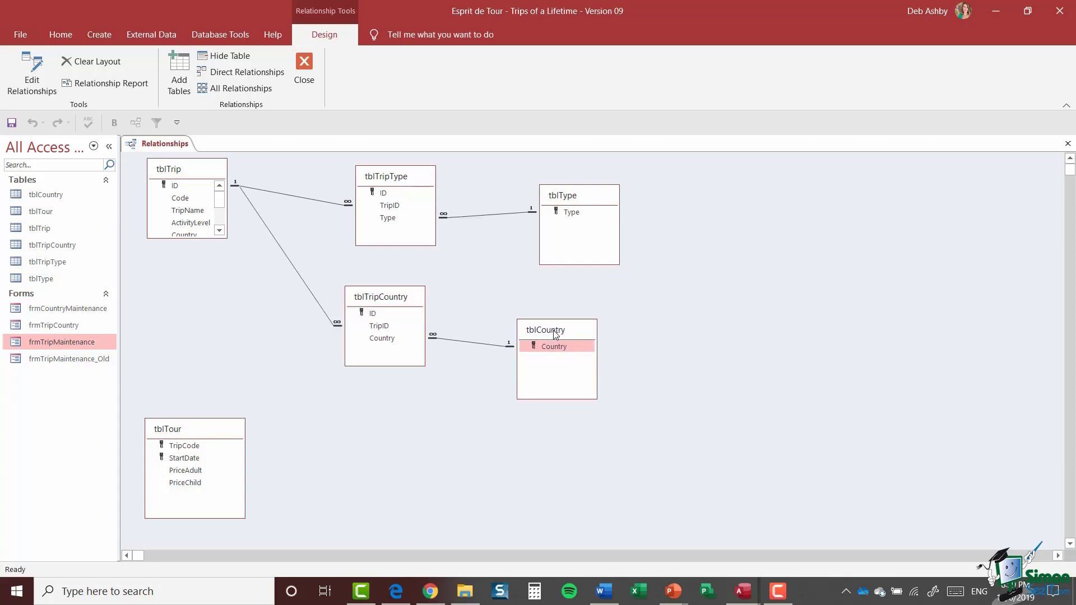
left_click_drag(193, 430, 227, 311)
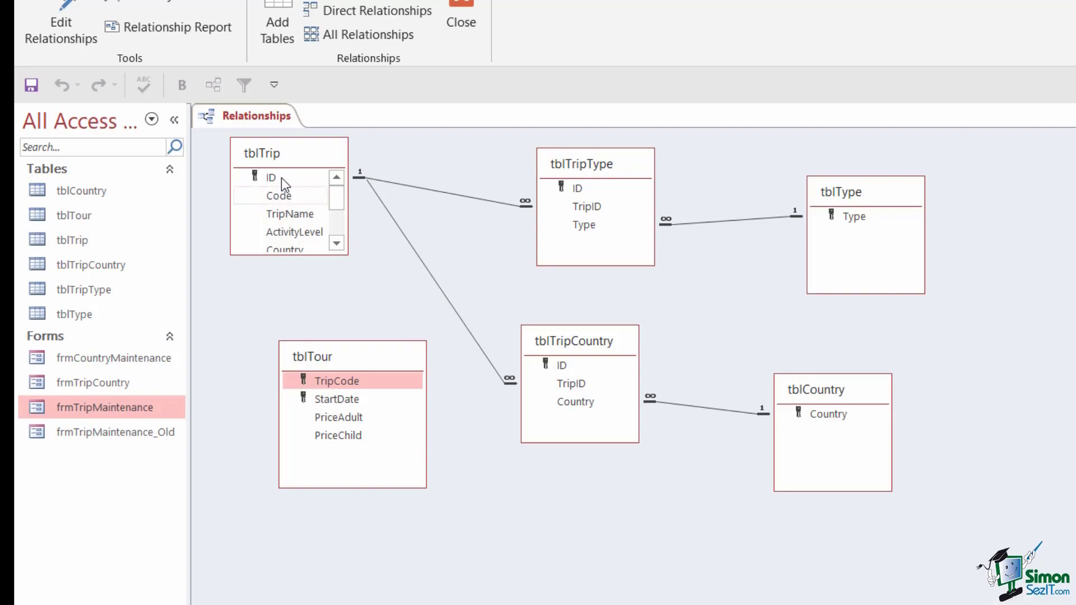
- Relate tblTrip's Code to tblTour's TripCode with referential integrity enforced, and place tblTour beneath tblTripCountry before closing the diagram
left_click_drag(276, 197, 331, 379)
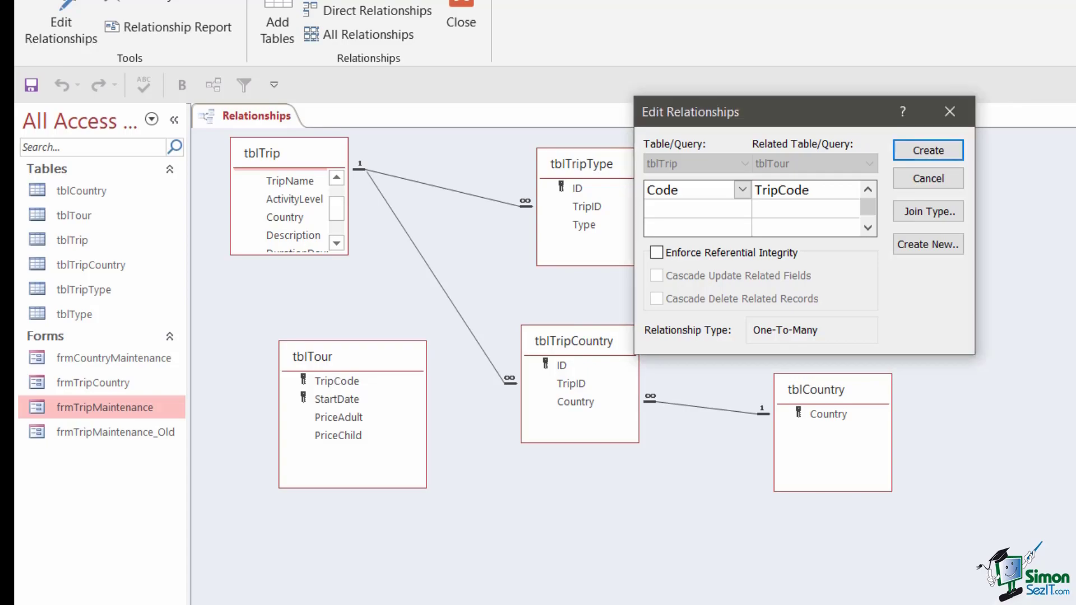
left_click(656, 253)
left_click(927, 151)
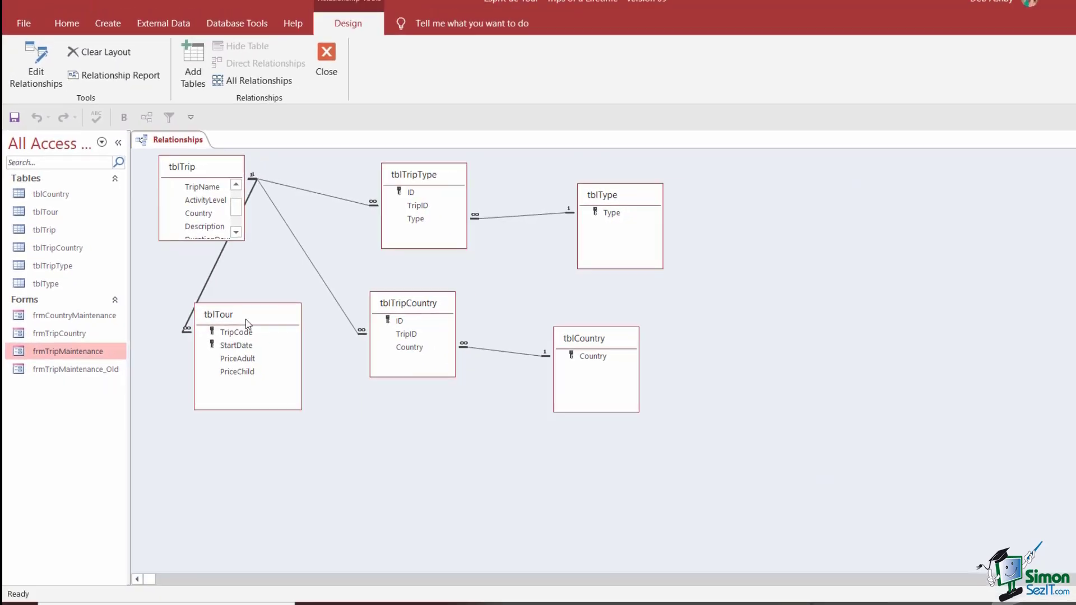
left_click_drag(254, 324, 395, 416)
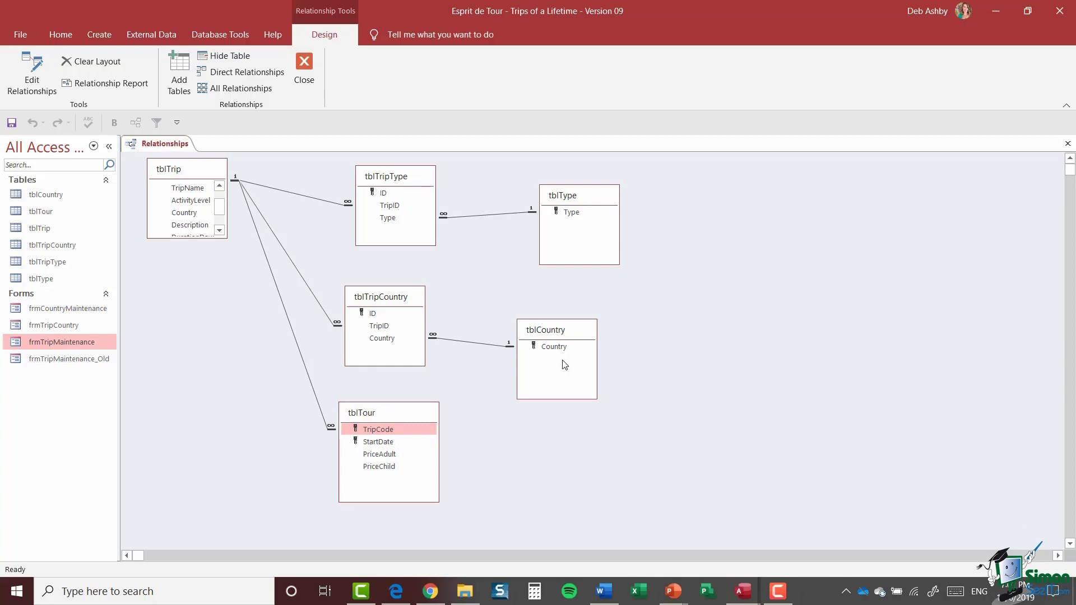
left_click(302, 68)
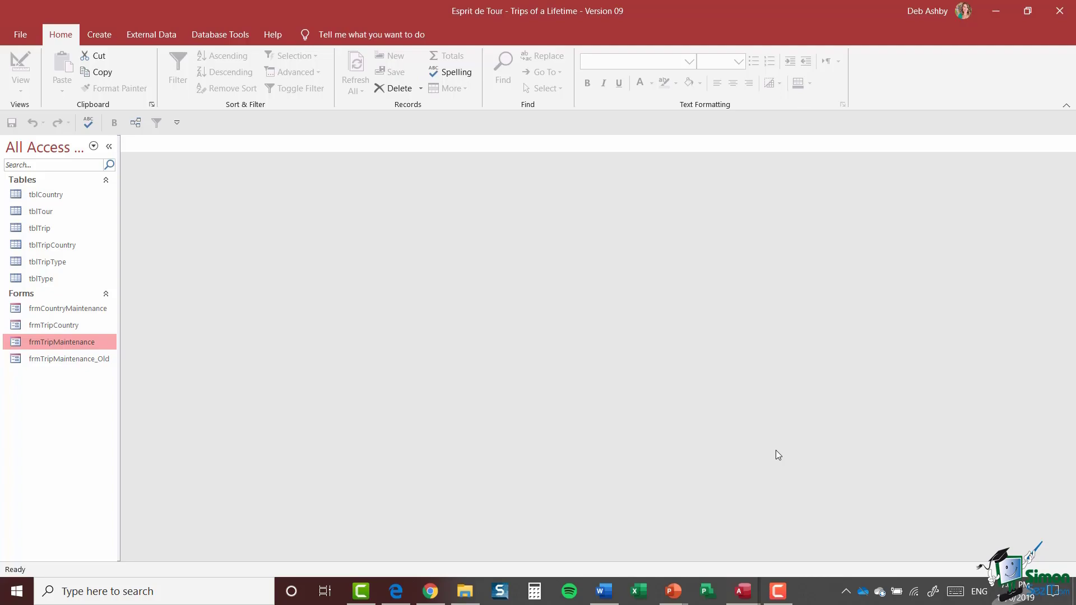
- Create a blank form in Design view and set its Record Source to tblTour
left_click(101, 35)
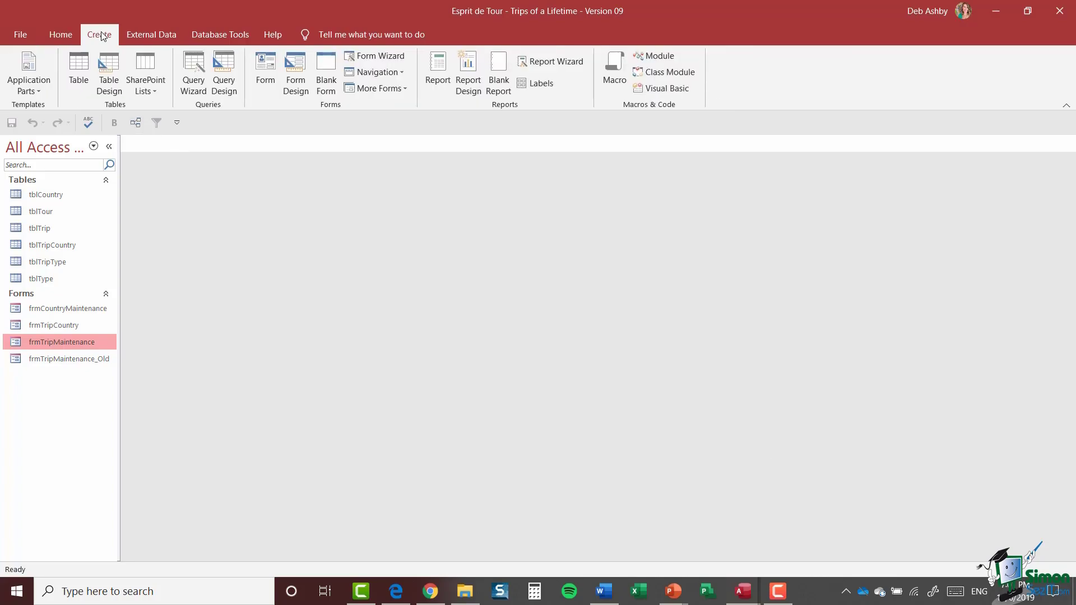
left_click(294, 72)
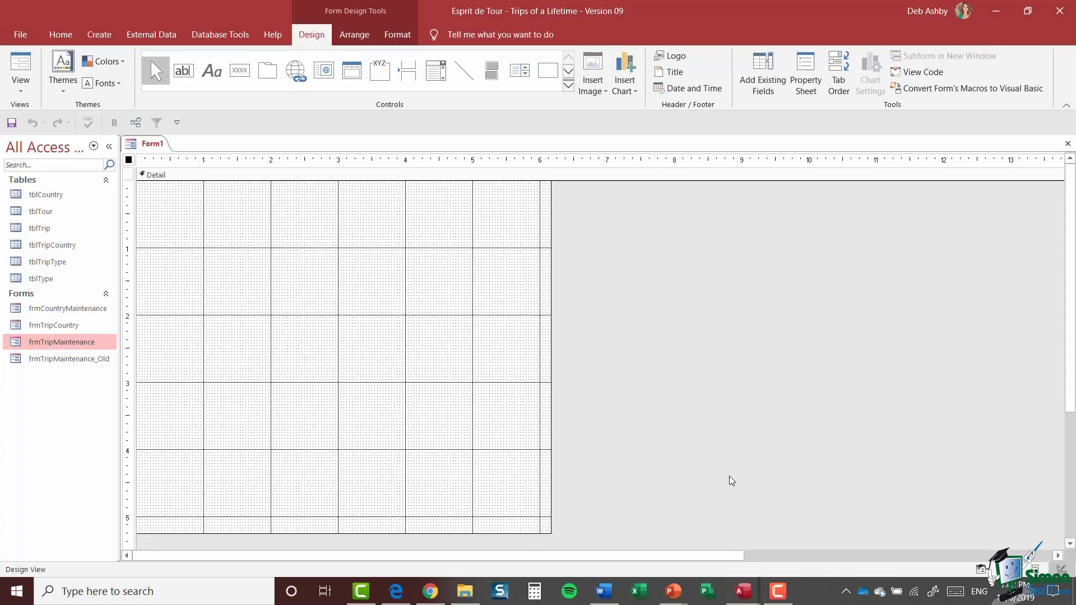
left_click(799, 66)
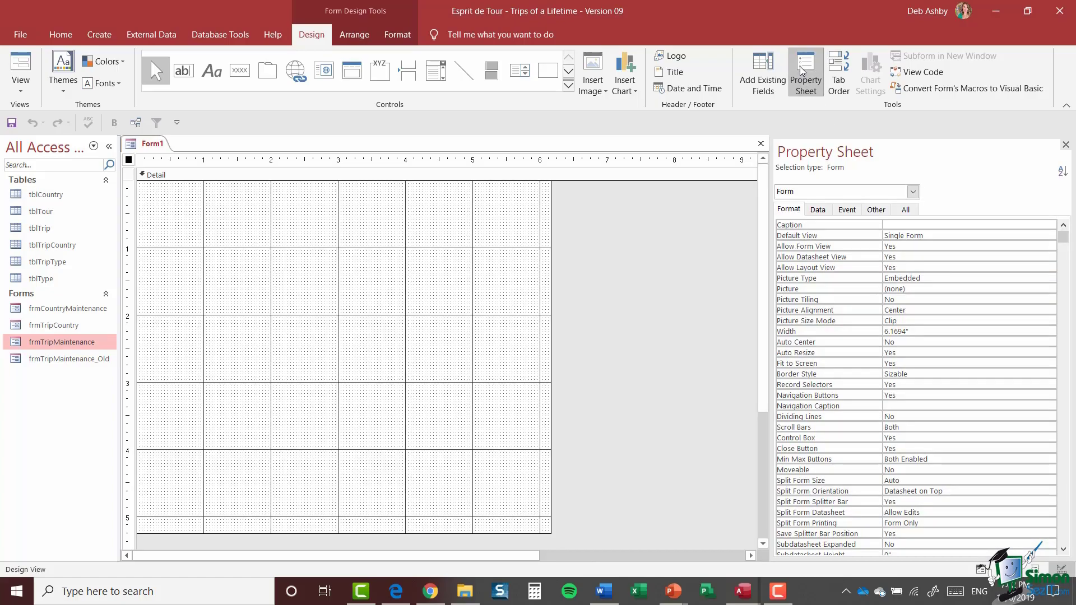
left_click(818, 209)
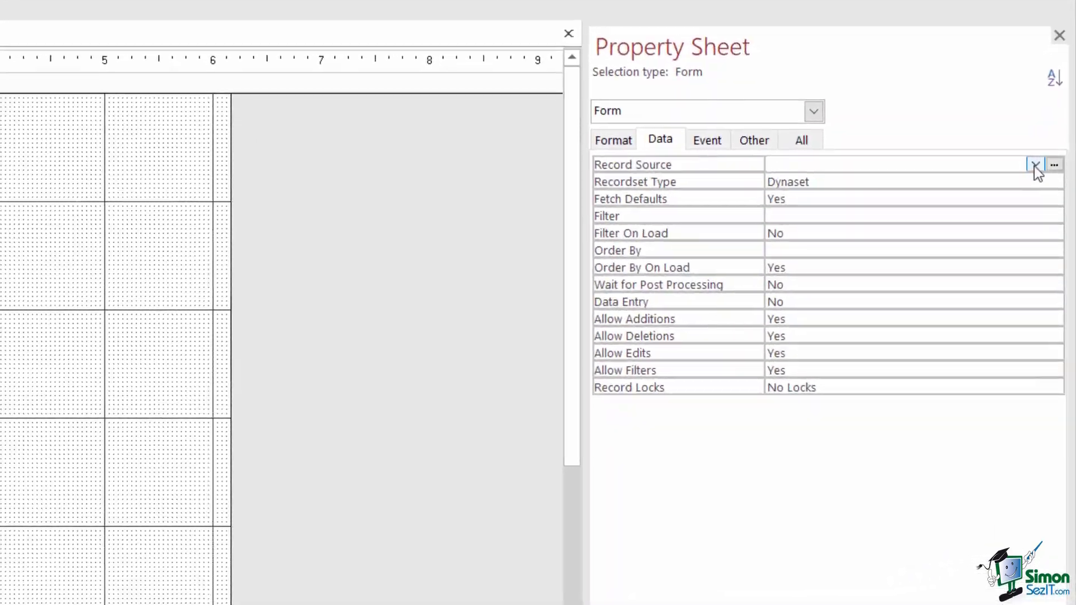
left_click(1035, 165)
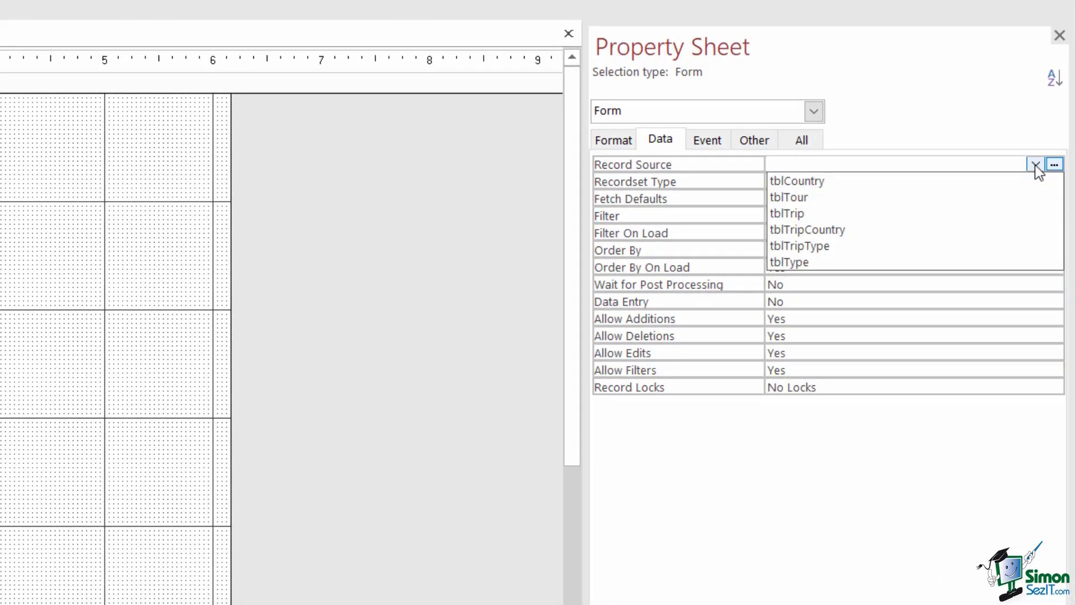
left_click(856, 198)
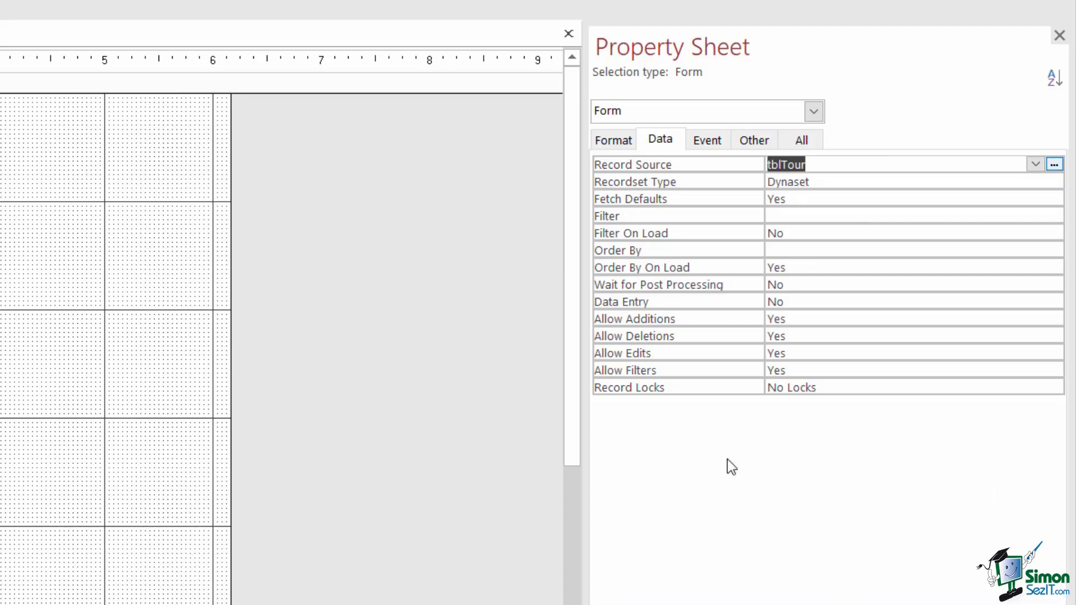
- Set the form's Default View to Continuous Forms
left_click(805, 143)
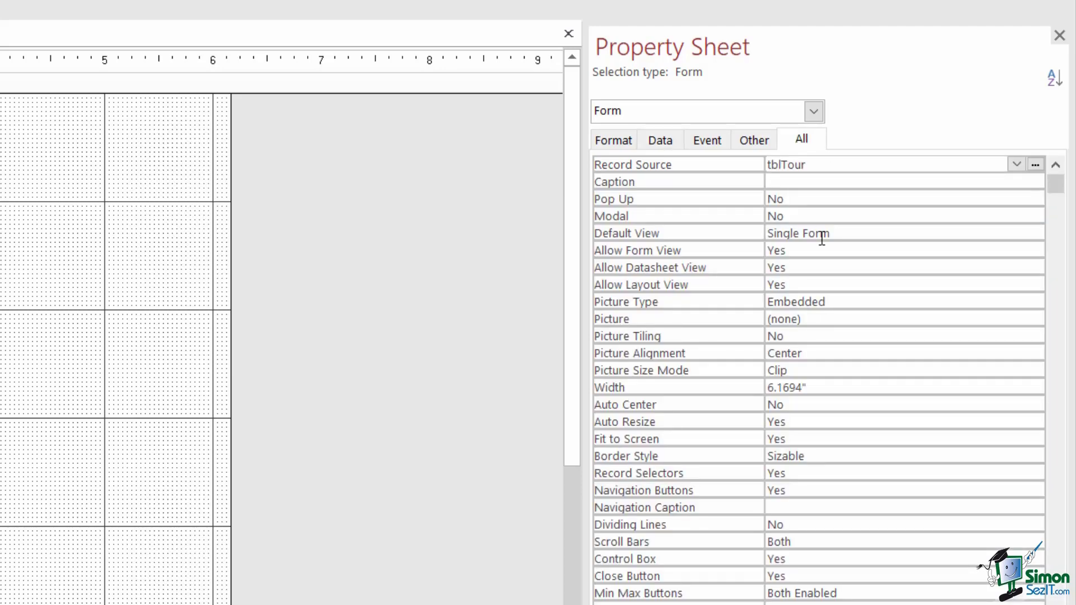
left_click(839, 234)
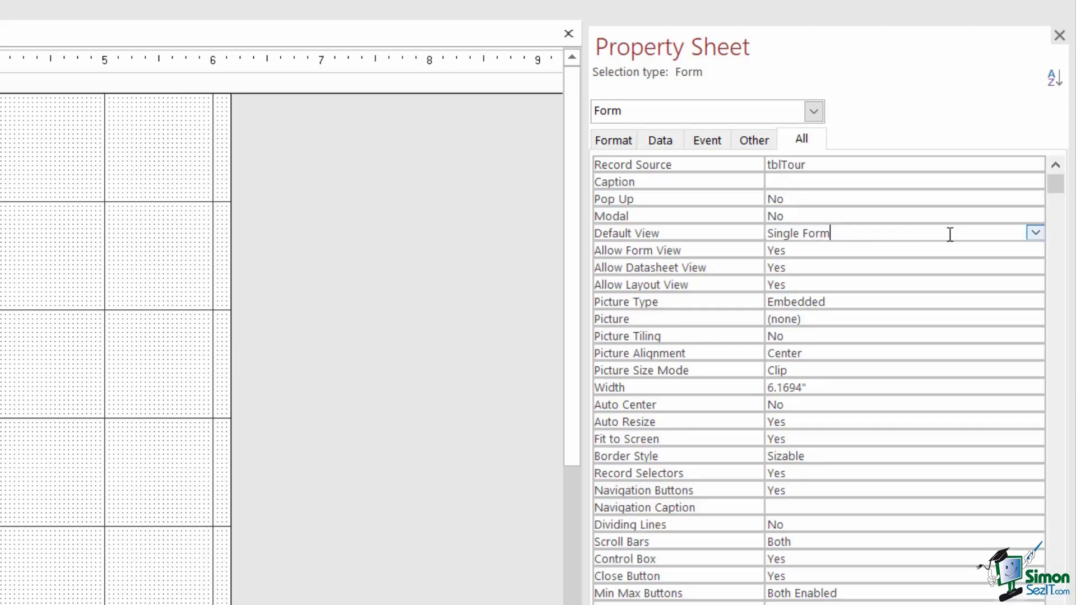
left_click(1035, 233)
left_click(893, 265)
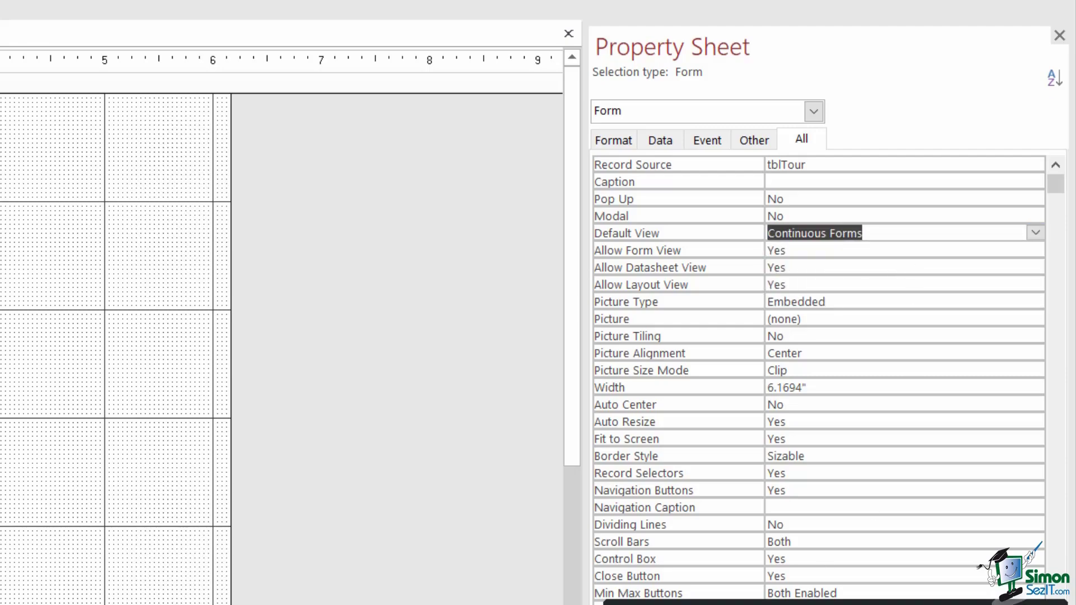
- Set the form's Allow Form View and Allow Layout View properties to No
left_click(815, 250)
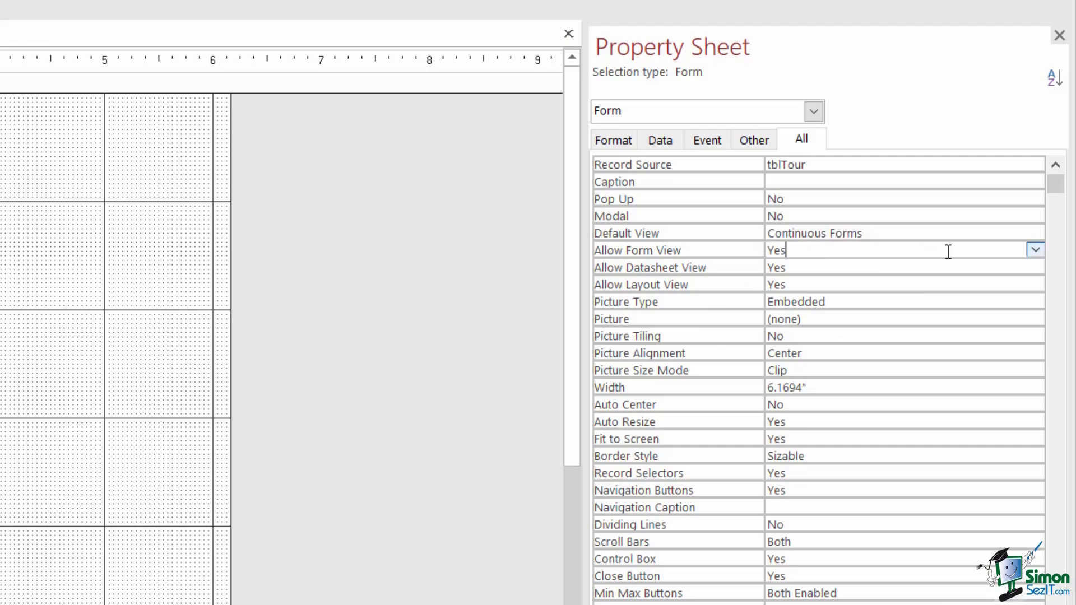
left_click(1034, 250)
left_click(890, 284)
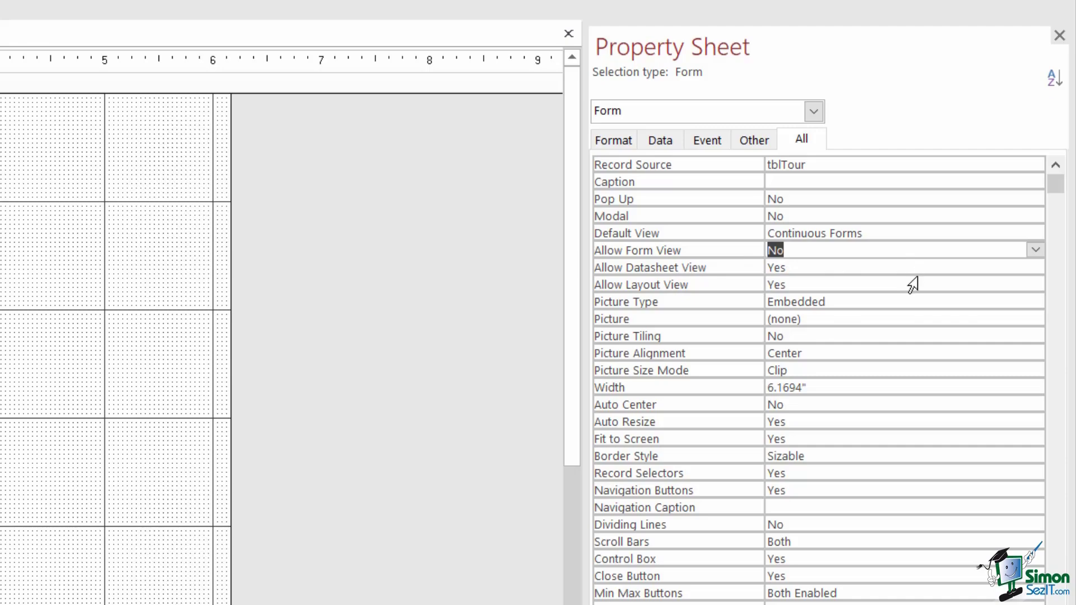
left_click(849, 285)
left_click(1036, 284)
left_click(876, 317)
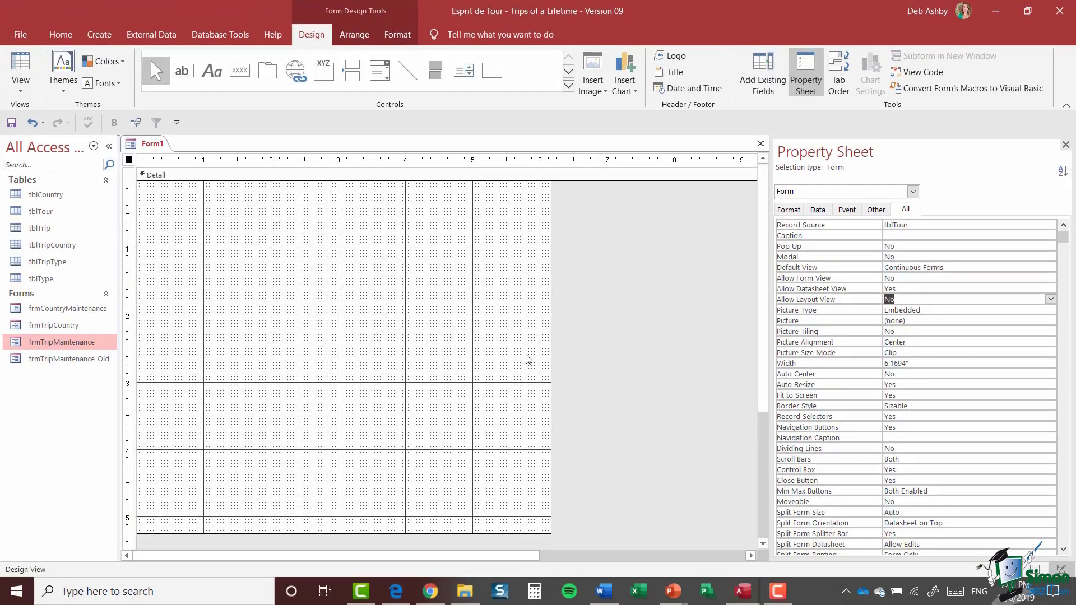
- Add the StartDate, PriceAdult and PriceChild fields to the Detail section and arrange them side by side in one row
left_click(763, 78)
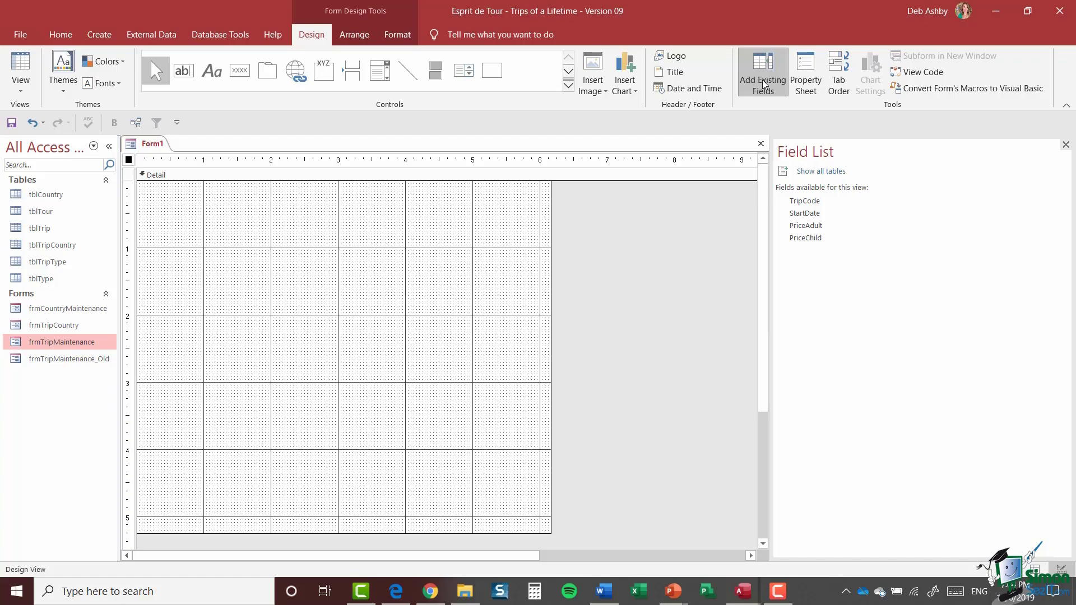
double_click(809, 216)
left_click(821, 226)
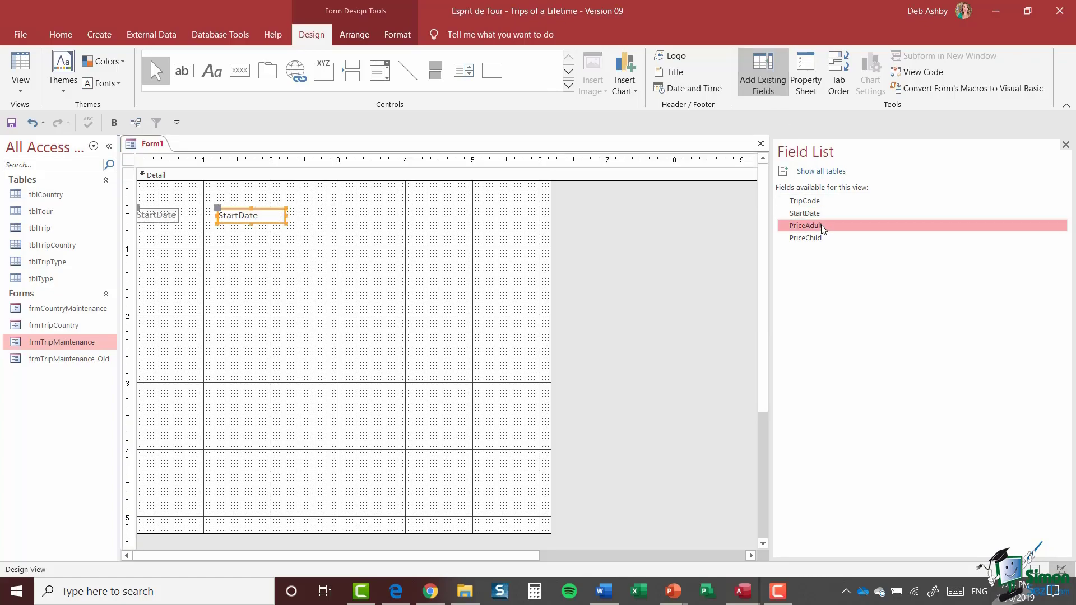
double_click(821, 224)
left_click(818, 240)
double_click(818, 240)
left_click_drag(231, 244, 470, 192)
left_click_drag(243, 235, 310, 195)
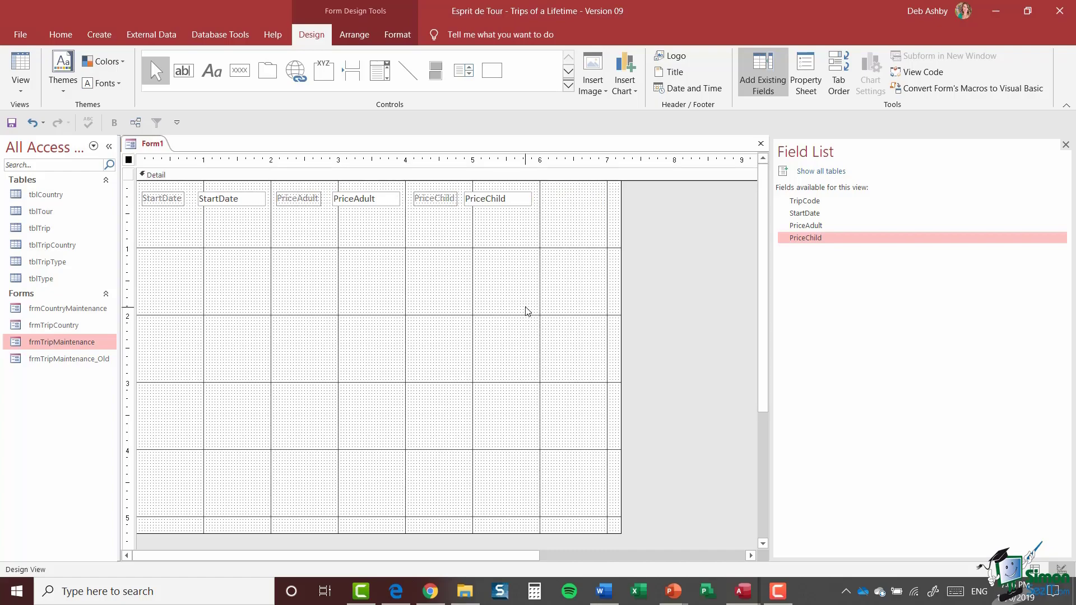
- Narrow the form to about 6 inches and shorten the Detail section to just below the row of fields
left_click(526, 310)
left_click_drag(621, 304, 543, 302)
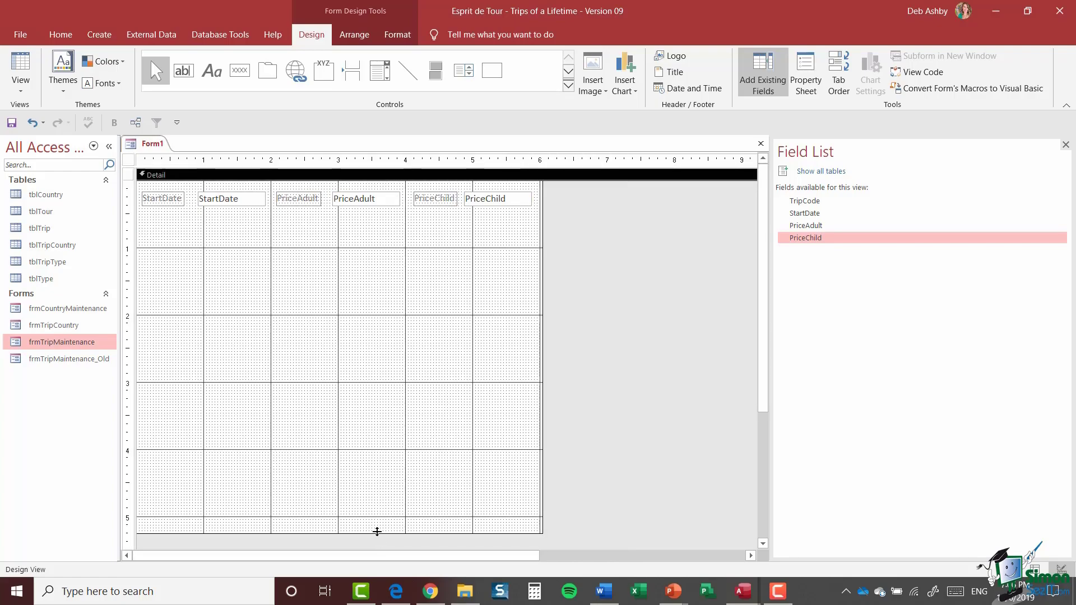
left_click_drag(377, 531, 358, 227)
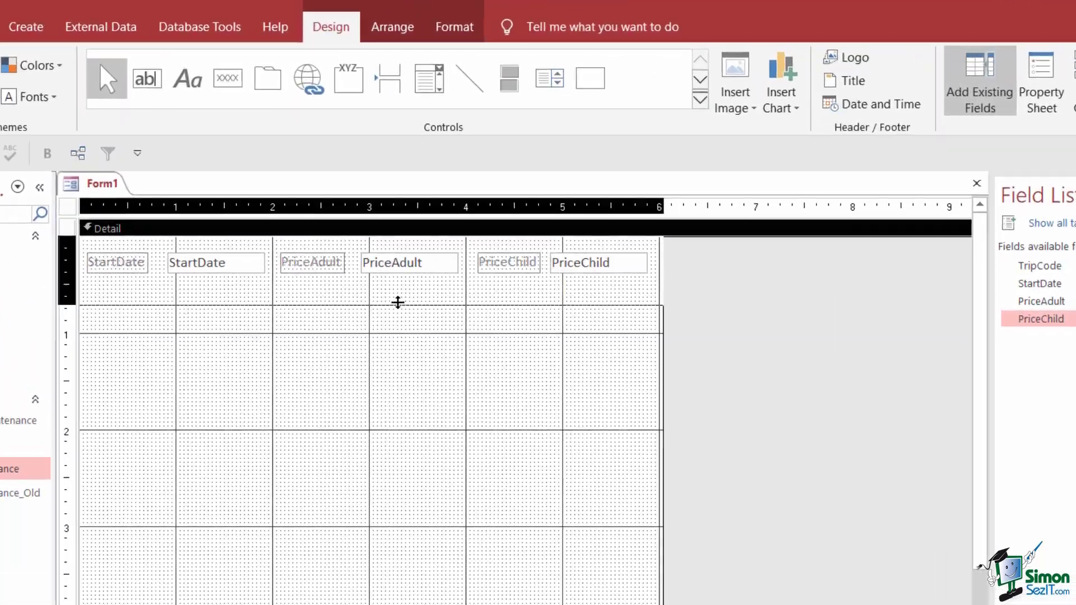
left_click_drag(397, 302, 399, 302)
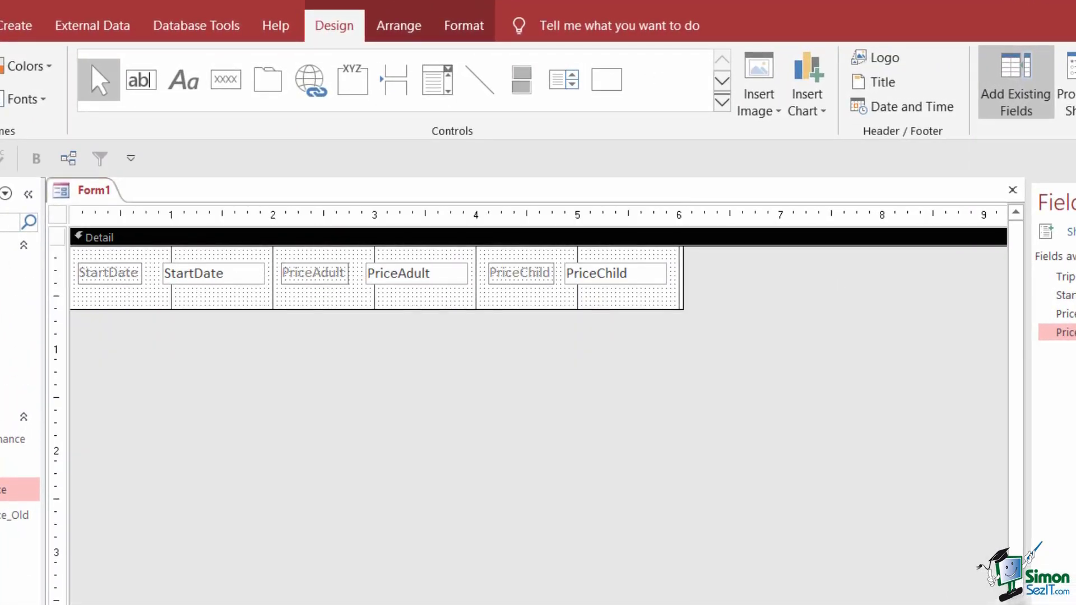
- Align the StartDate, PriceAdult and PriceChild labels and text boxes by their tops
left_click(114, 272)
left_click(235, 275, "shift")
left_click(325, 279, "shift")
left_click(428, 279, "shift")
left_click(521, 278, "shift")
left_click(624, 278, "shift")
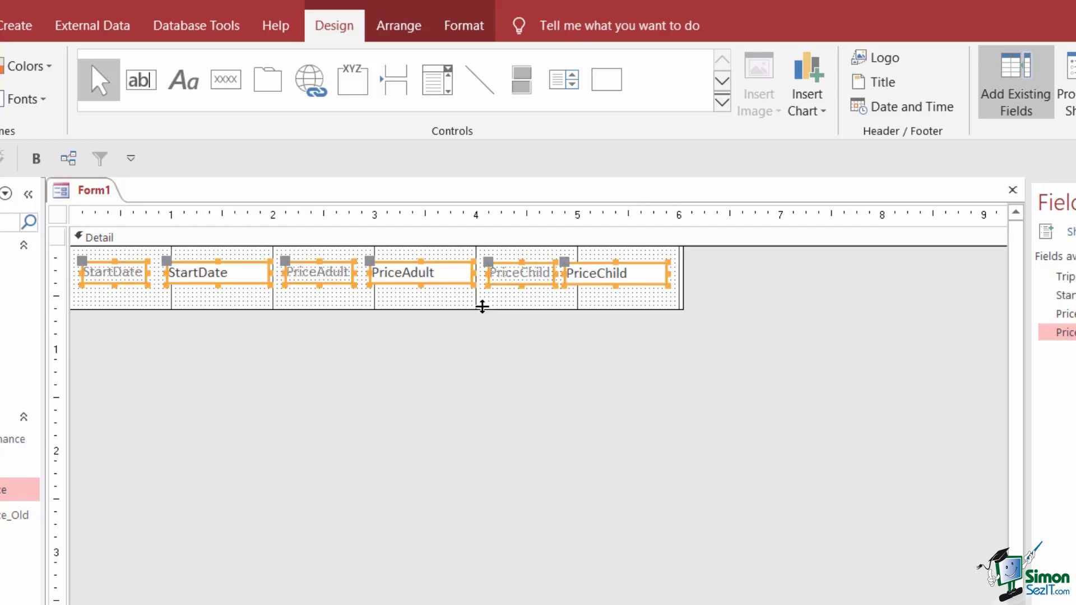
left_click(479, 35)
left_click(404, 35)
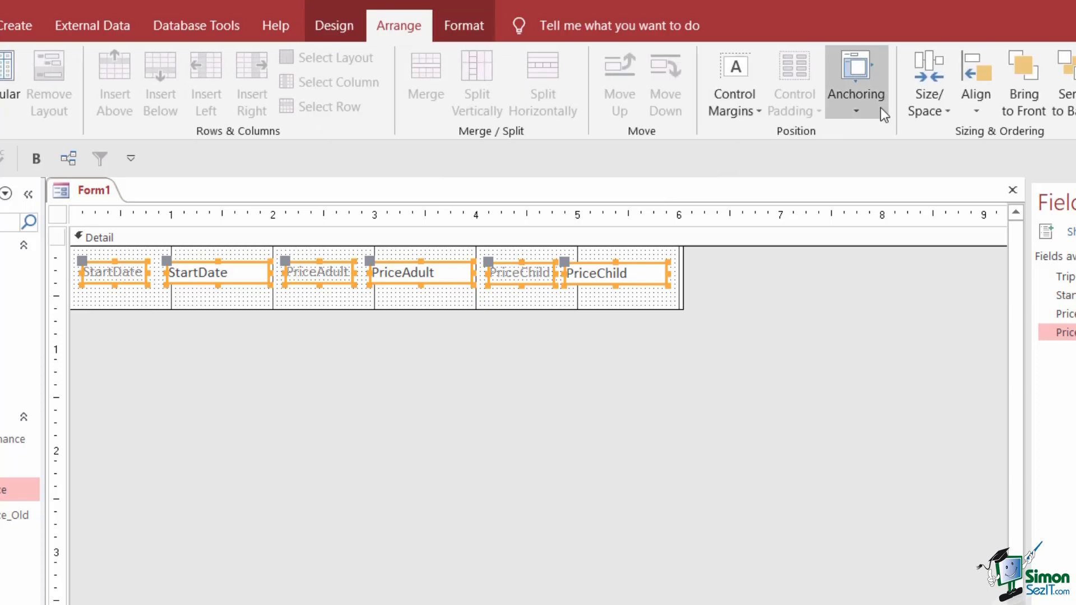
left_click(980, 103)
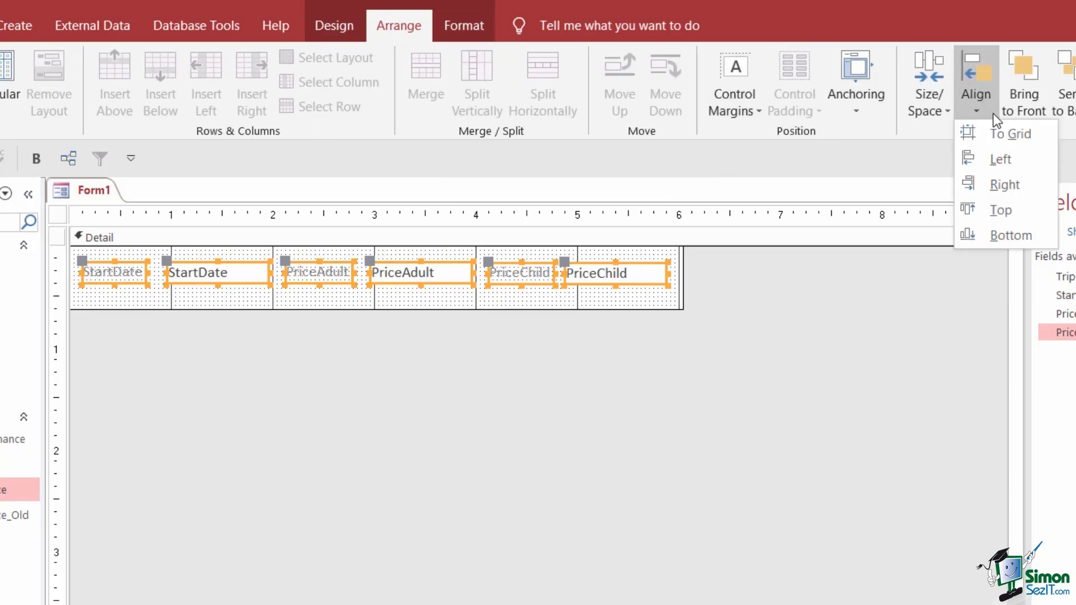
left_click(1011, 211)
left_click(484, 300)
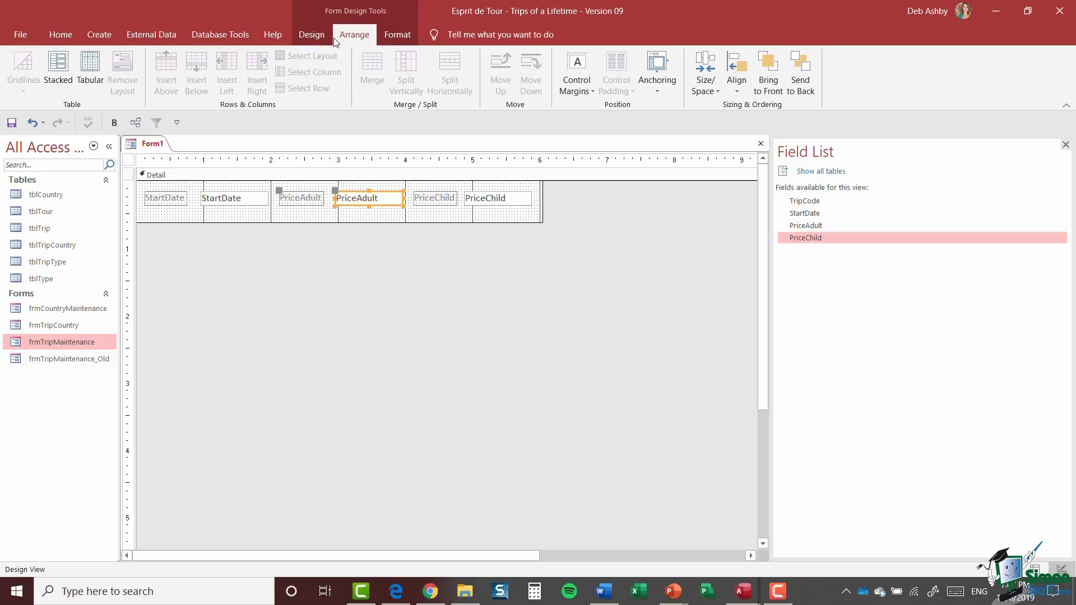
- Review the tab order of the controls in the form's Detail section
left_click(311, 34)
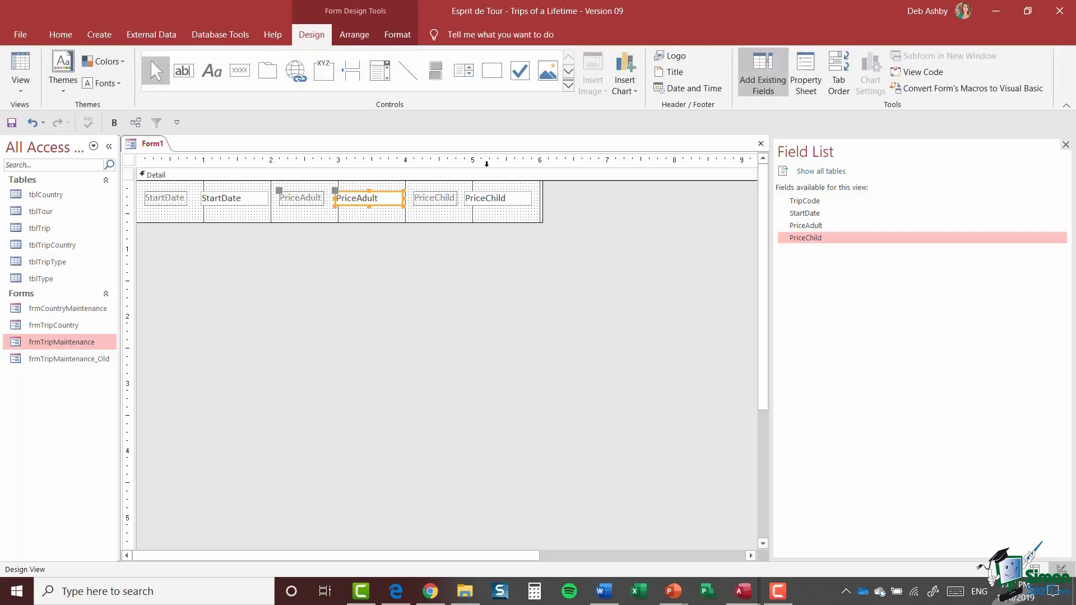
left_click(844, 66)
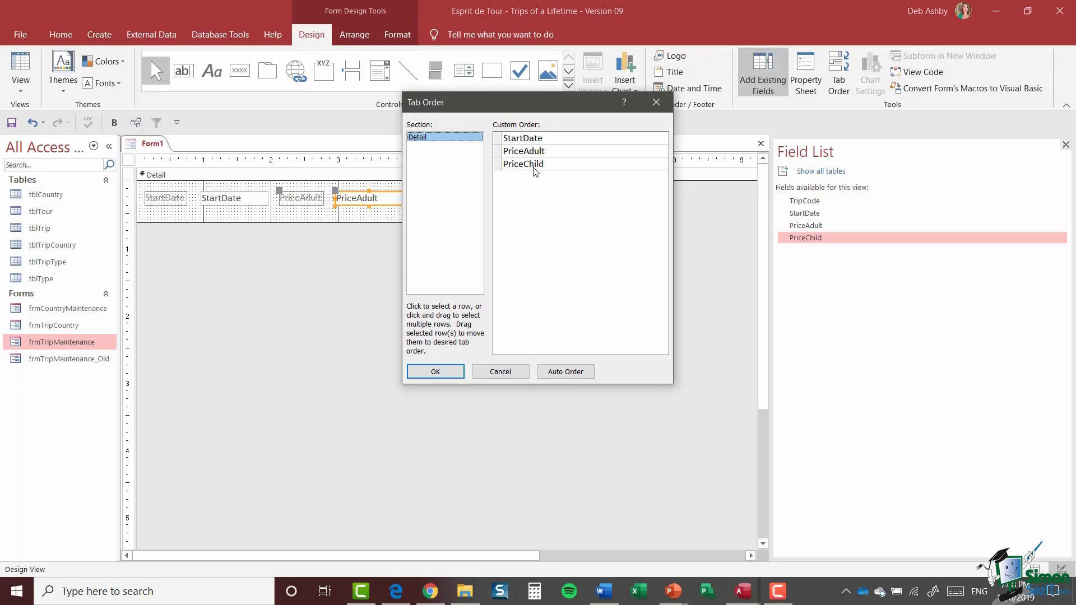
left_click(435, 372)
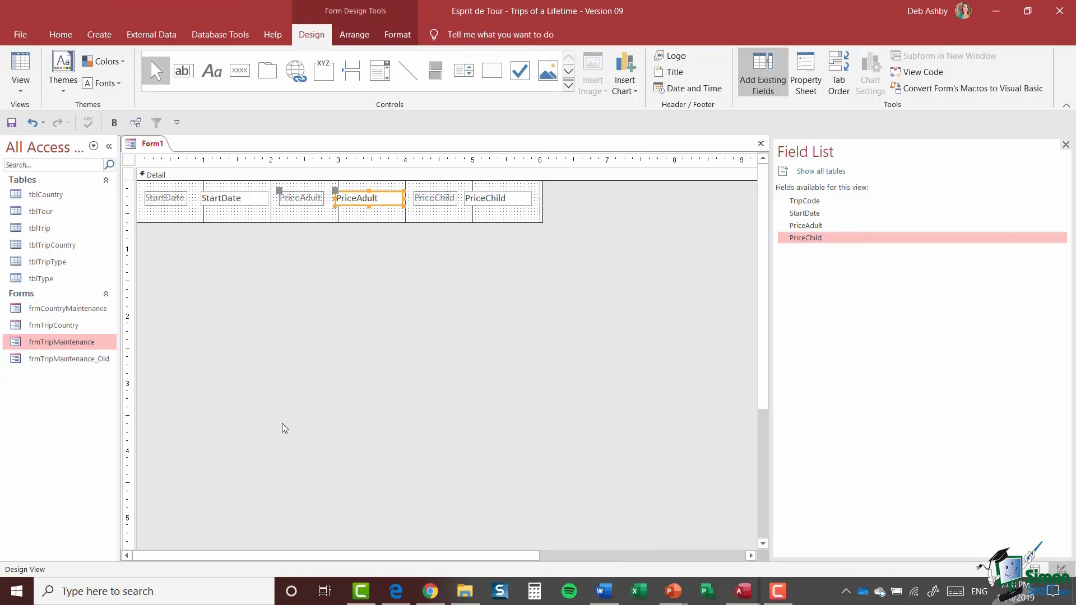
- Close the new form and save it as frmTripTour
left_click(1065, 145)
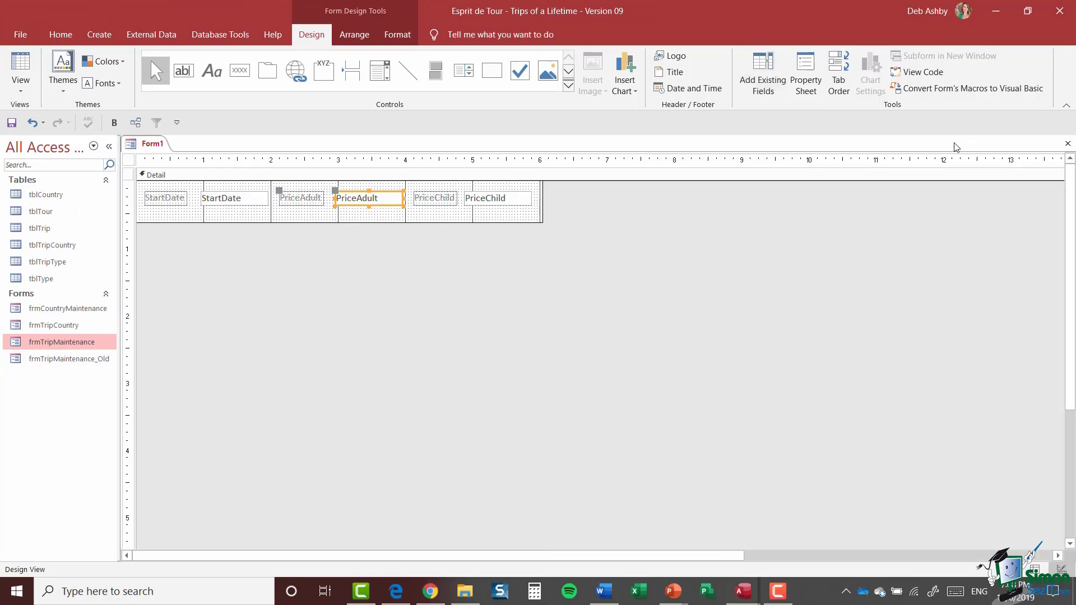
left_click(1068, 144)
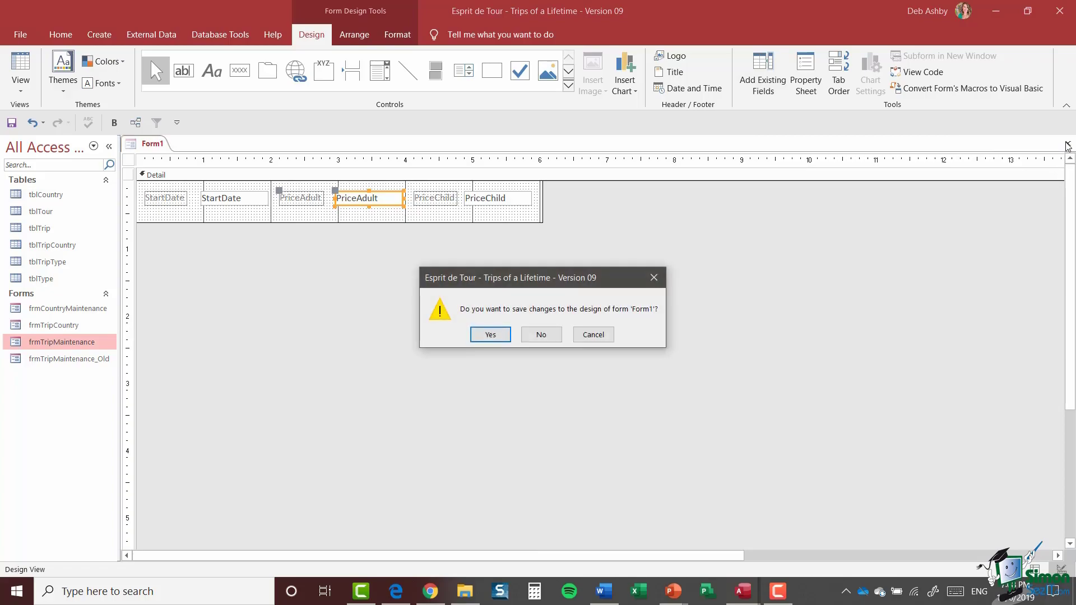
left_click(491, 335)
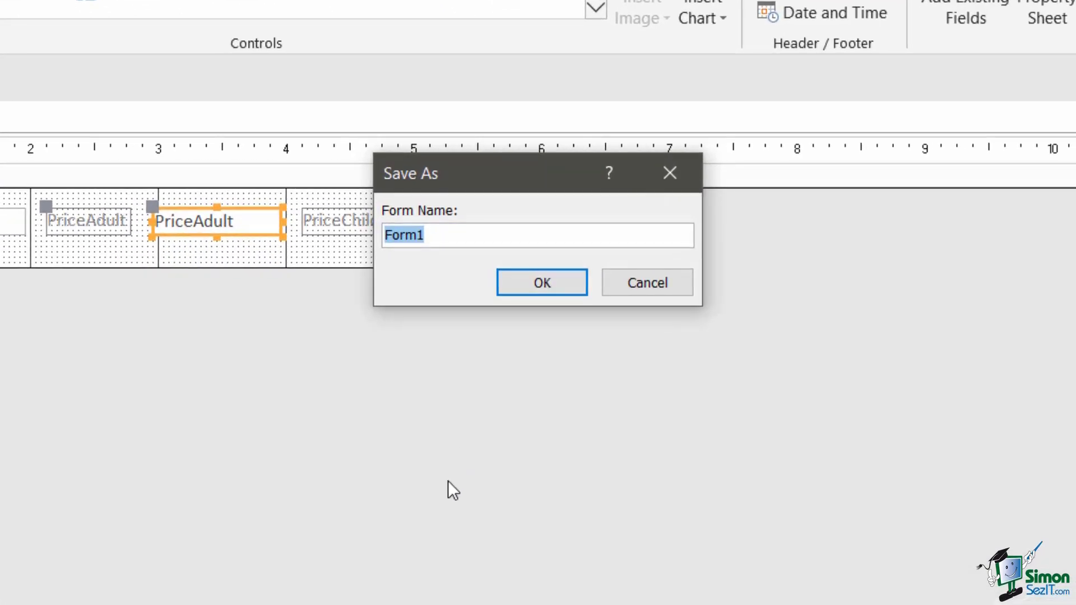
type("frmTri")
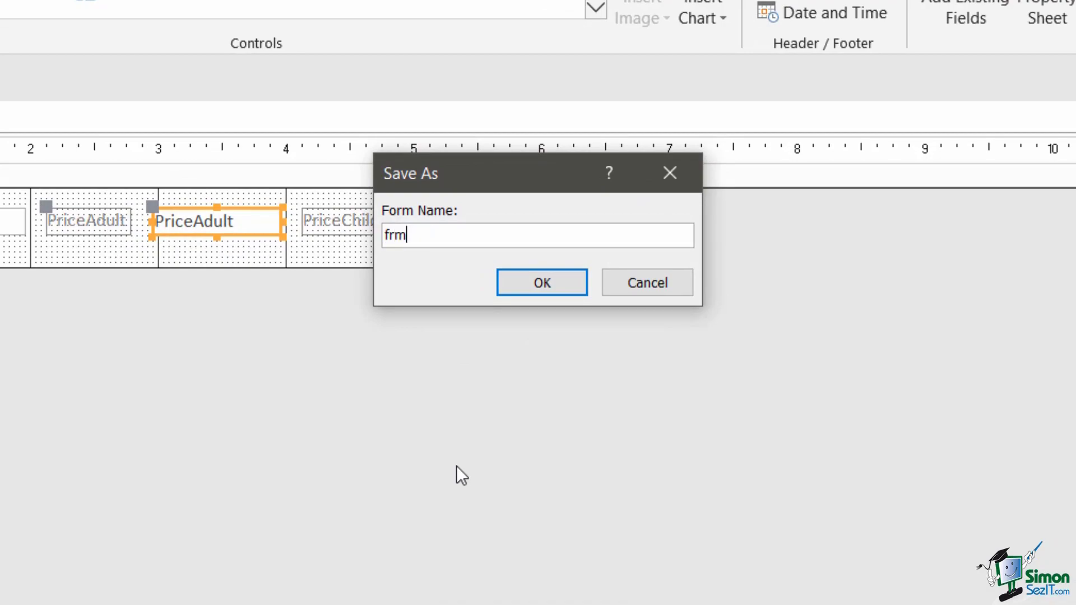
type("pTour")
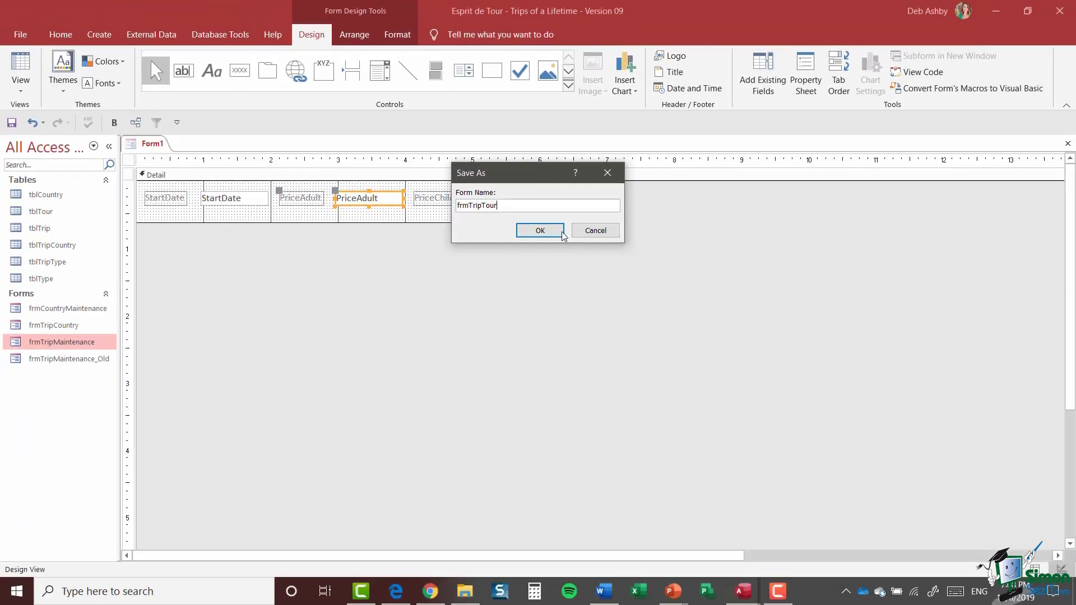
left_click(562, 231)
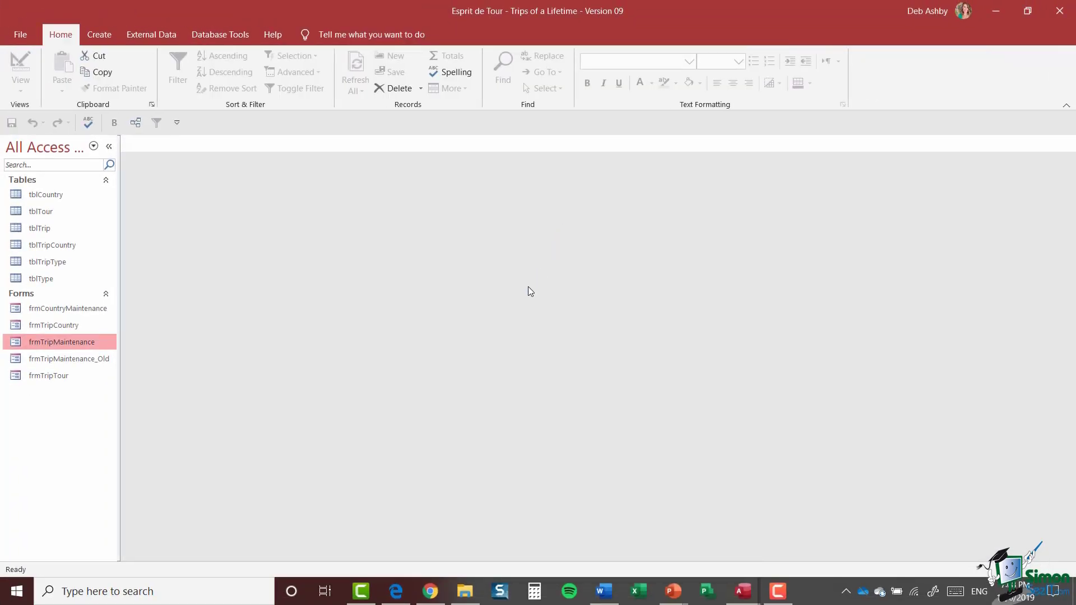
- Open frmTripMaintenance in Design view and draw an unbound subform about 9.17 by 1.58 inches beneath the price fields, without using the wizard
right_click(55, 344)
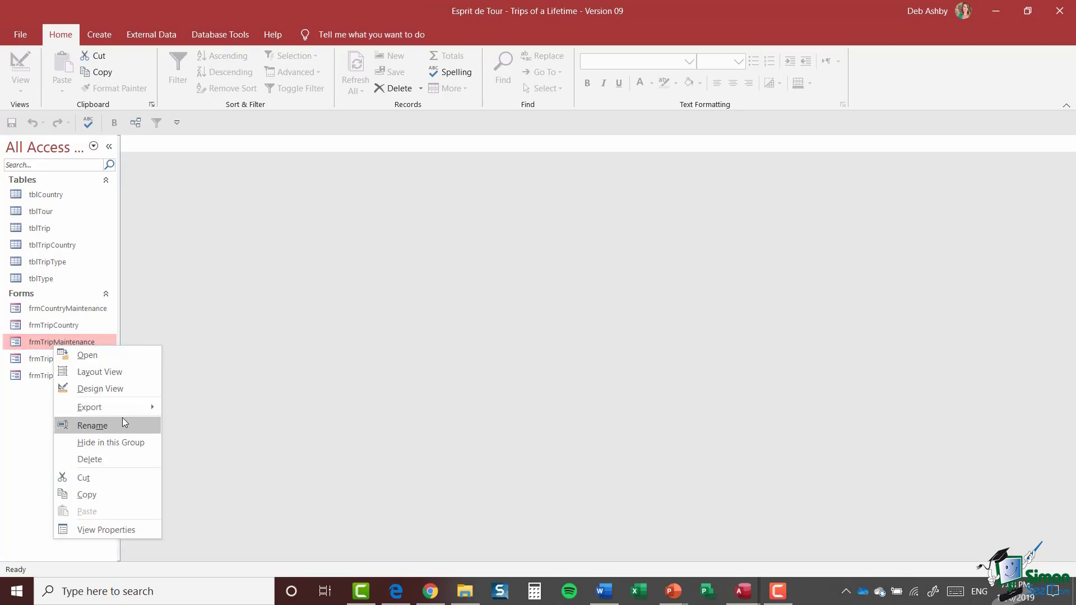
left_click(126, 388)
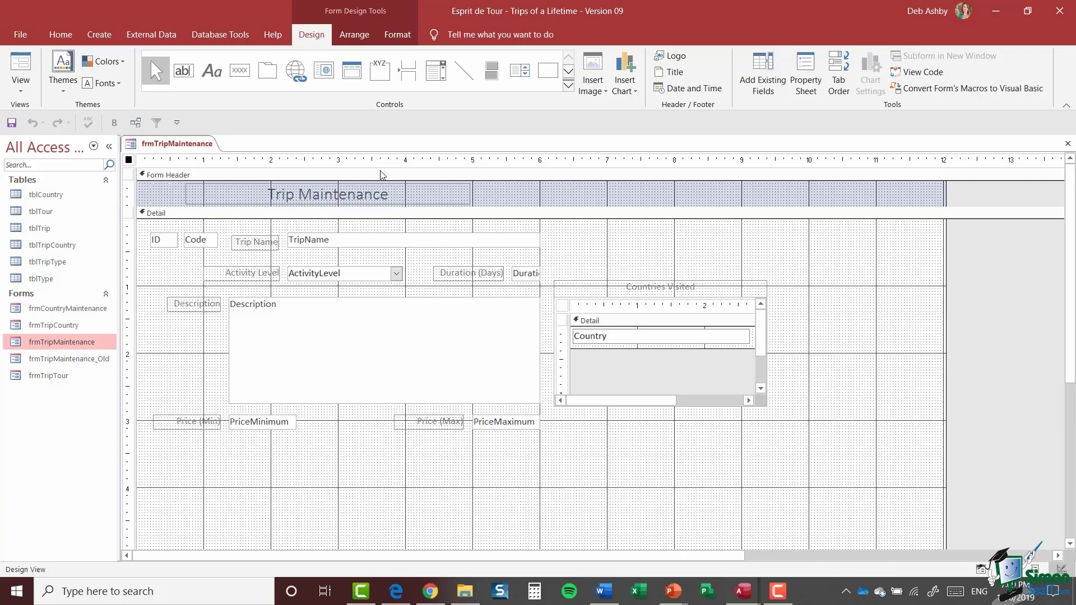
left_click(568, 86)
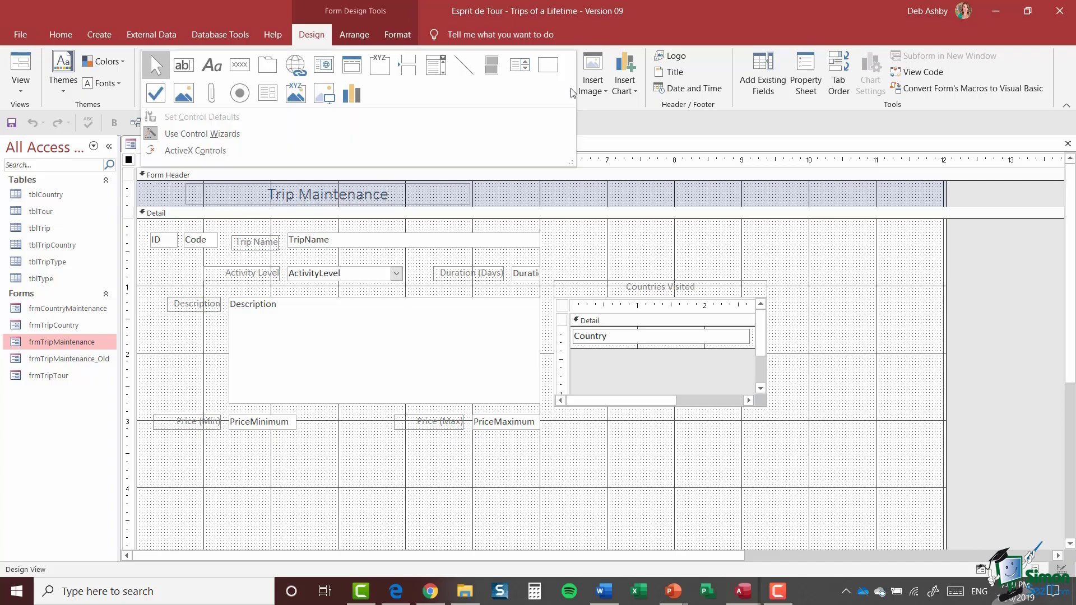
left_click(268, 93)
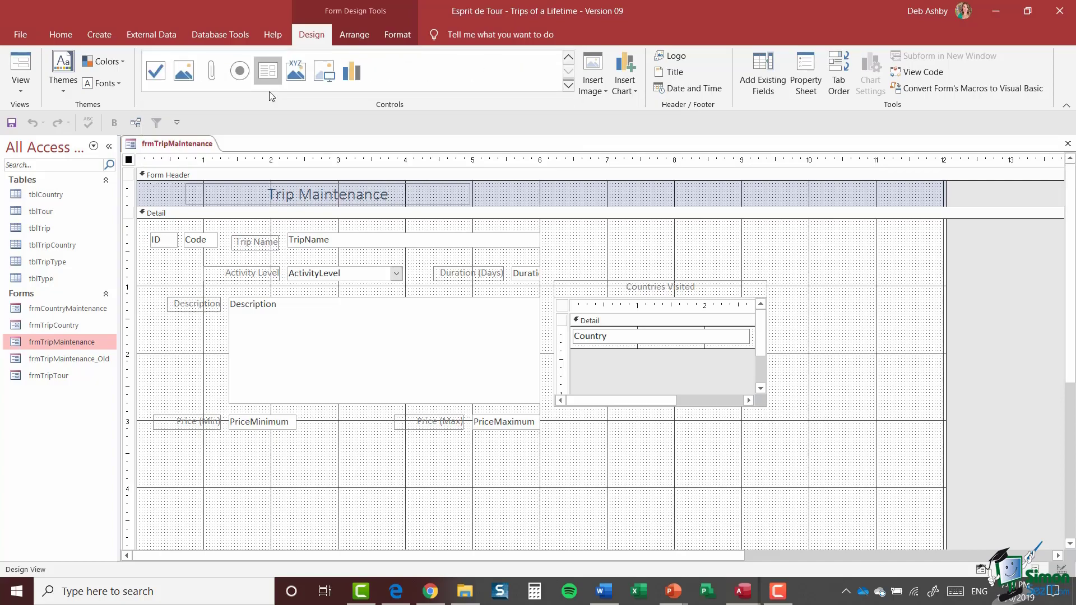
left_click_drag(154, 438, 769, 547)
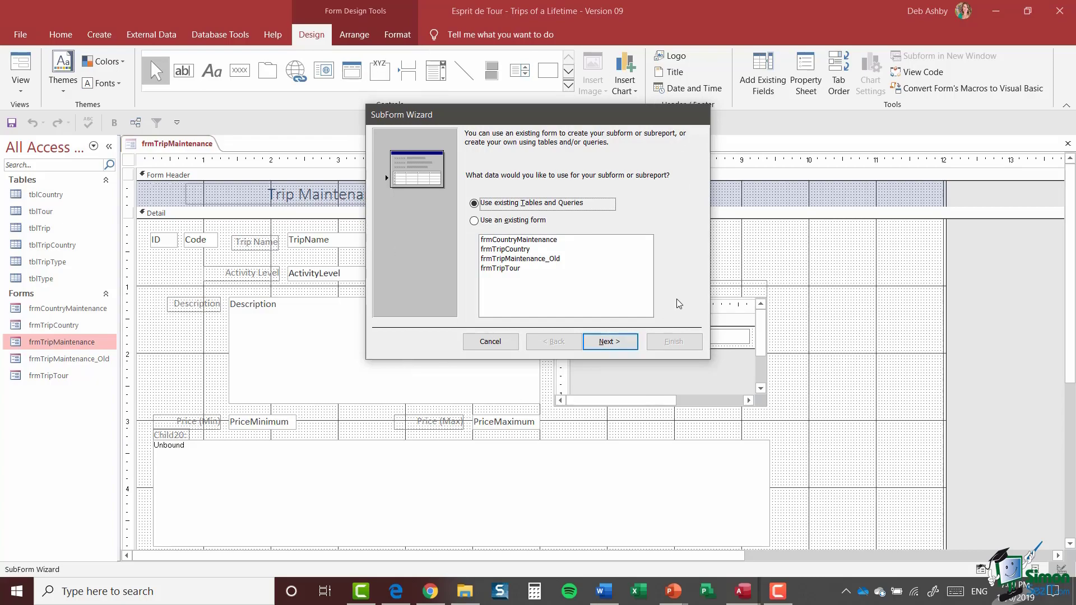
left_click(492, 342)
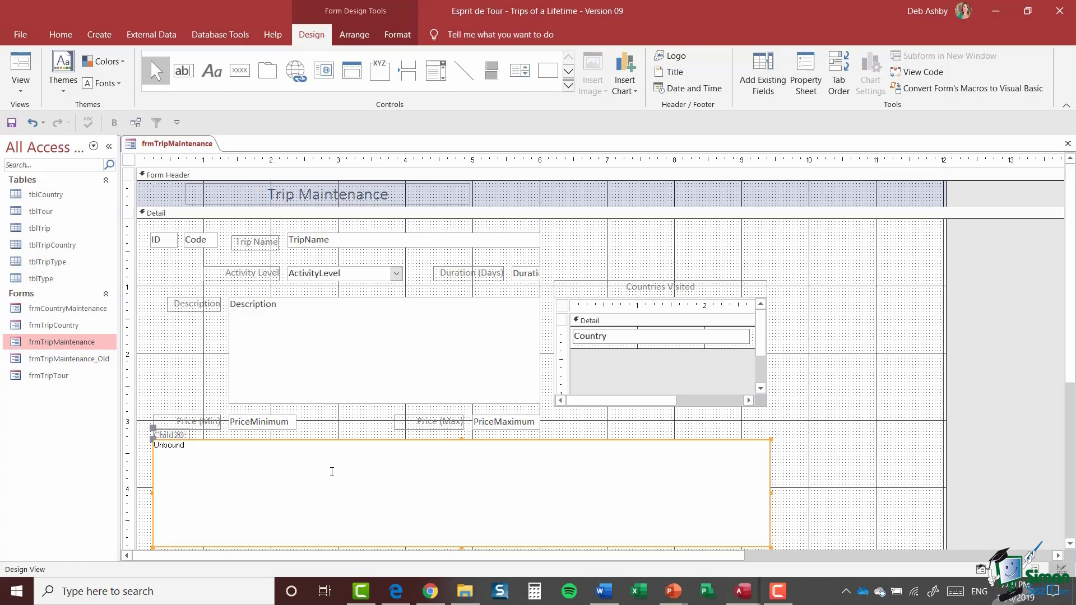
- Stretch the new subform's label to about 9.17 inches, matching the subform's width, and set its Text Align to Center
left_click(808, 71)
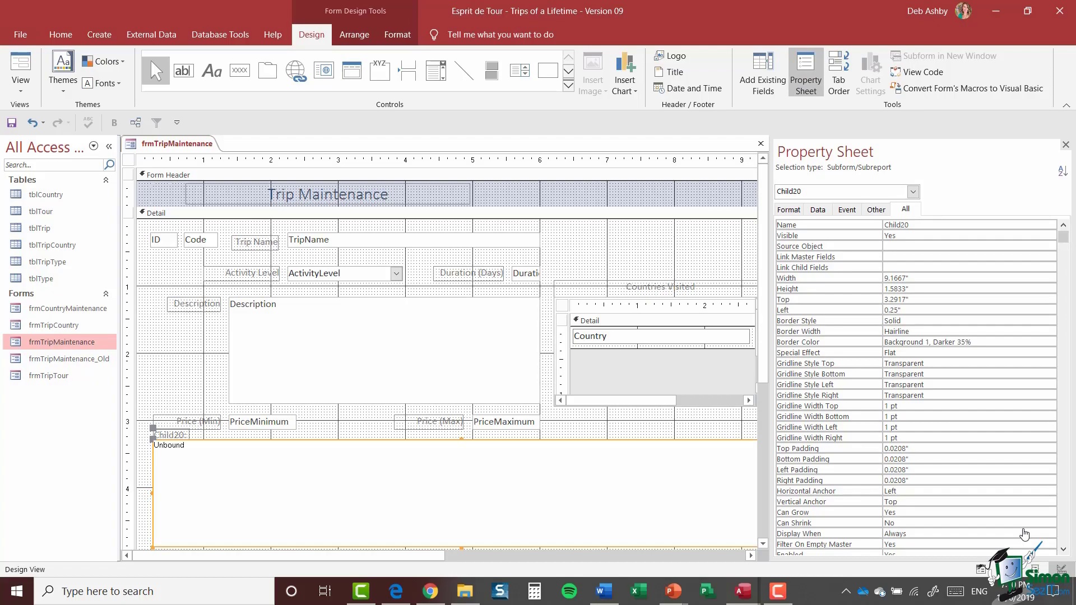
left_click(172, 435)
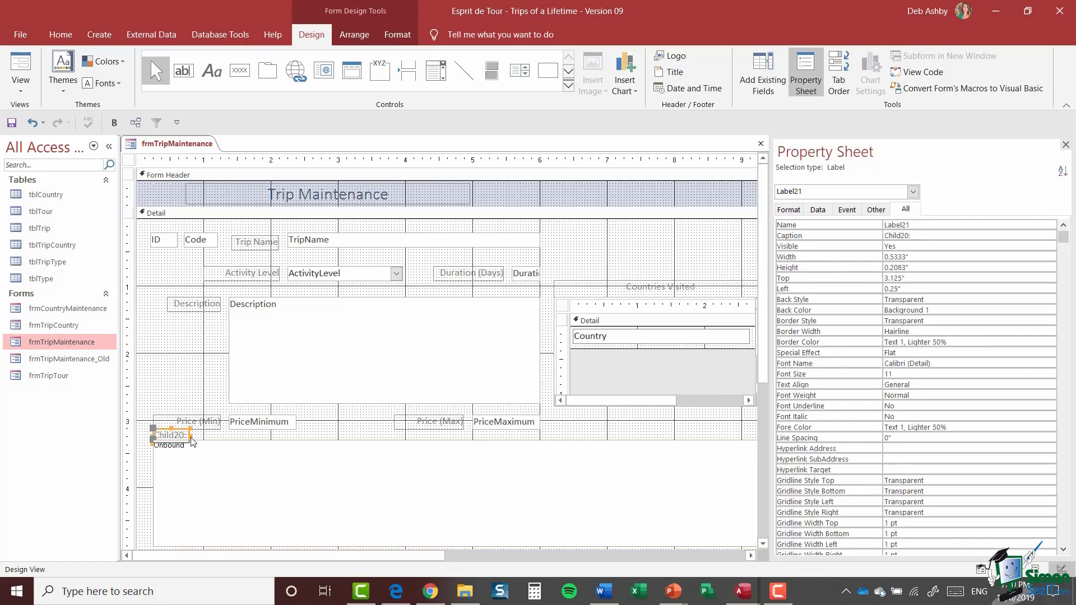
left_click_drag(186, 435, 712, 432)
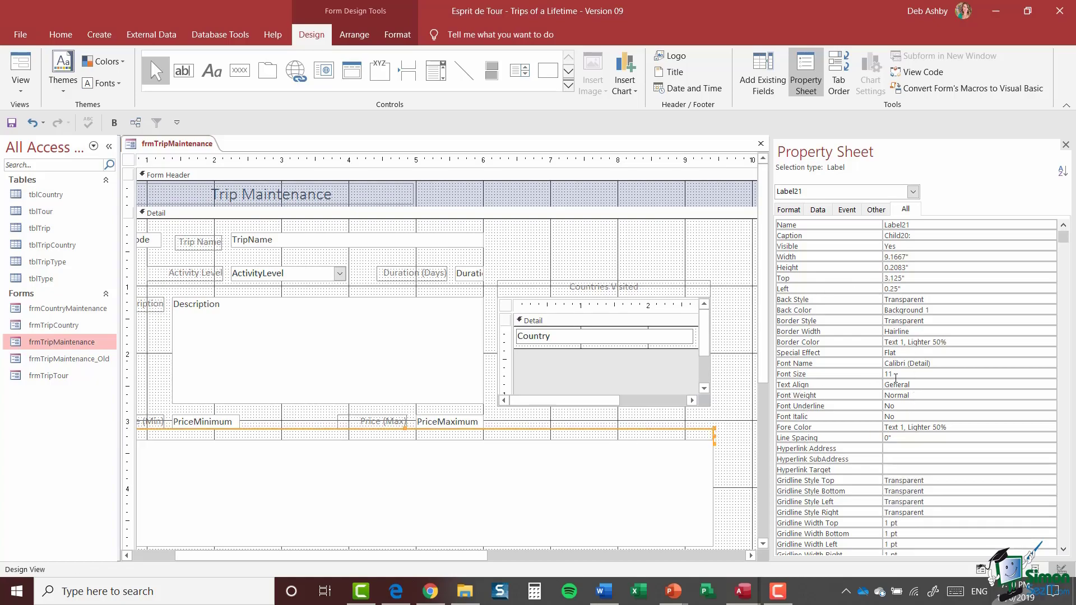
left_click(903, 384)
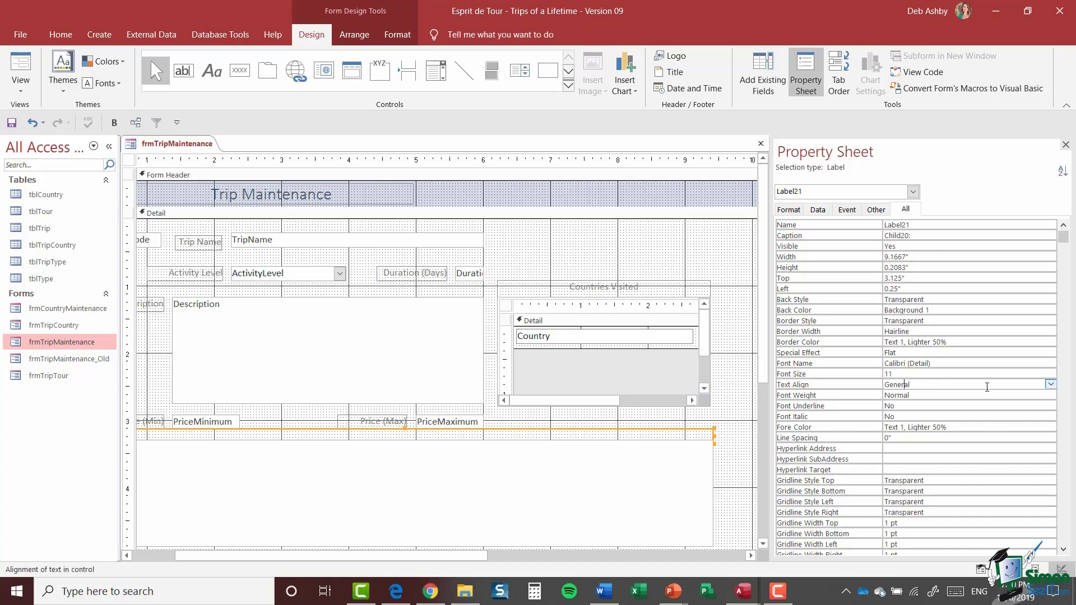
left_click(1052, 384)
left_click(919, 417)
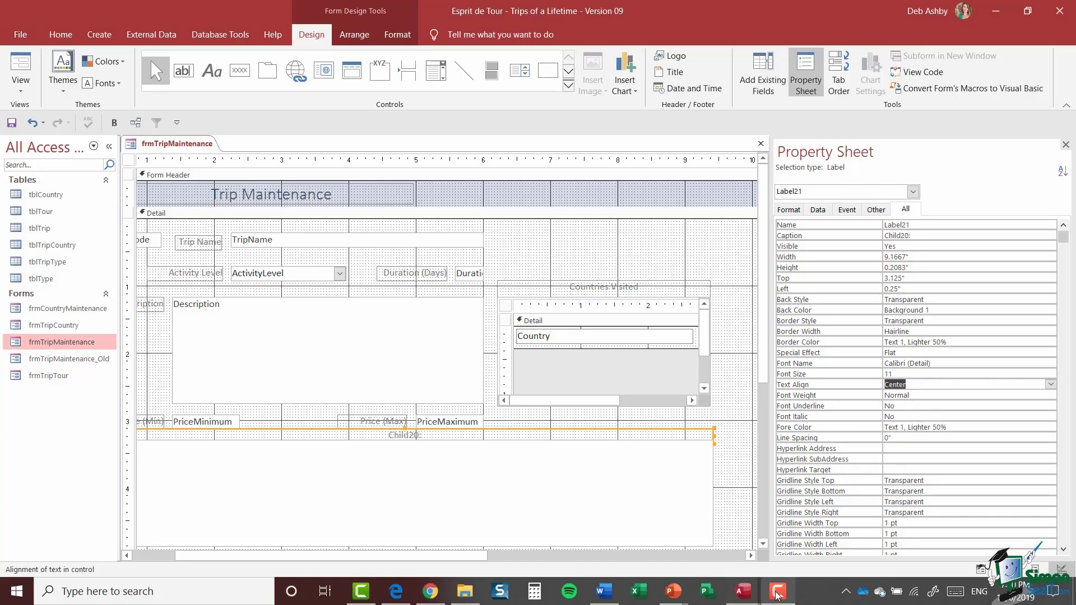
- Name the new subform control beneath the price fields TripTourSubform and set its Source Object to the form frmTripTour
left_click(467, 481)
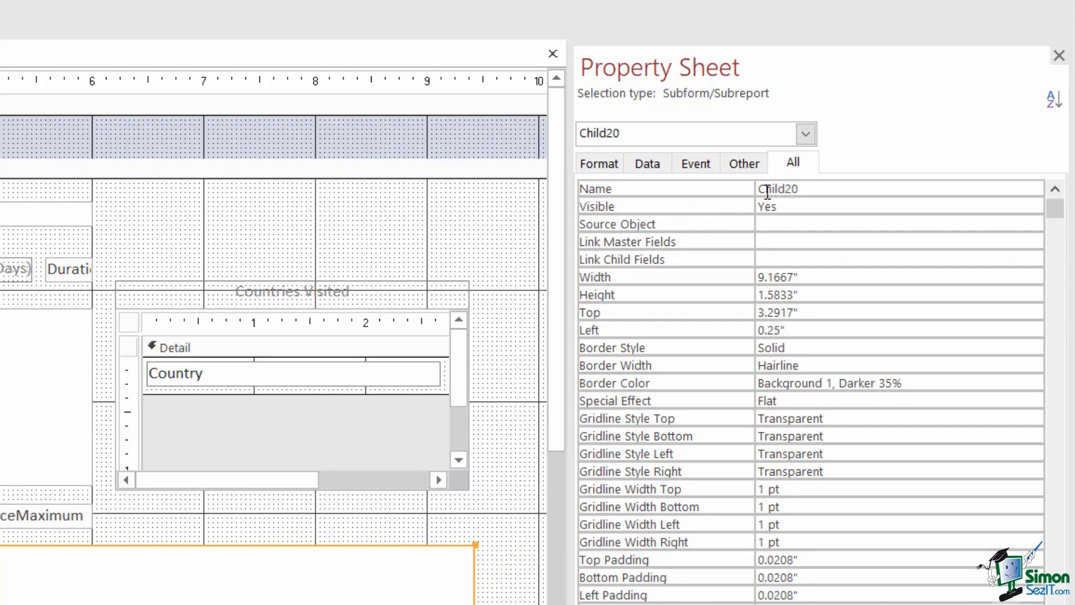
double_click(800, 188)
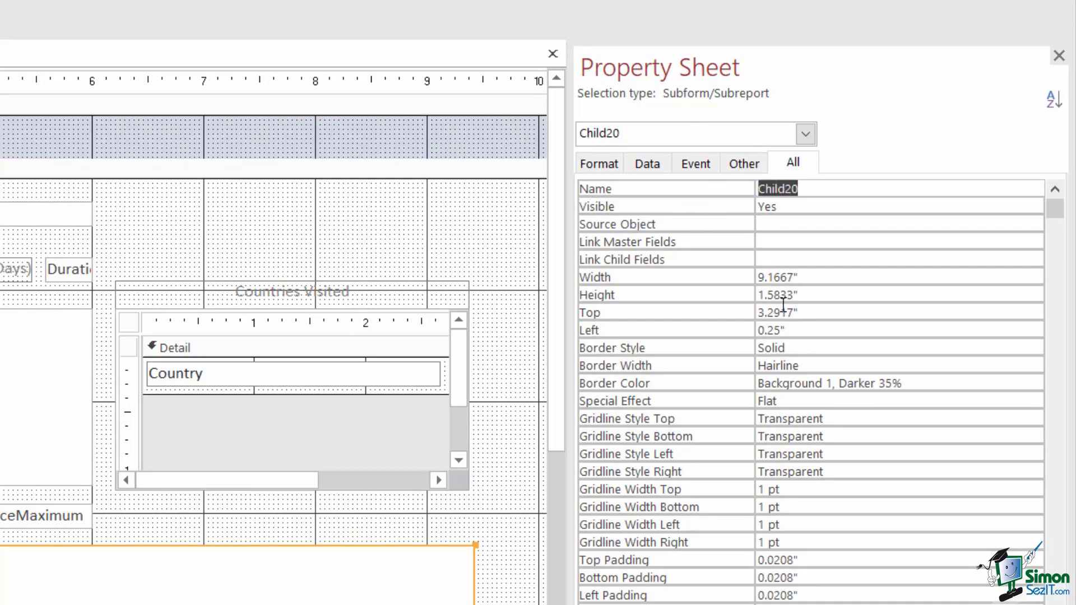
type("TripTourSubform")
key("Return")
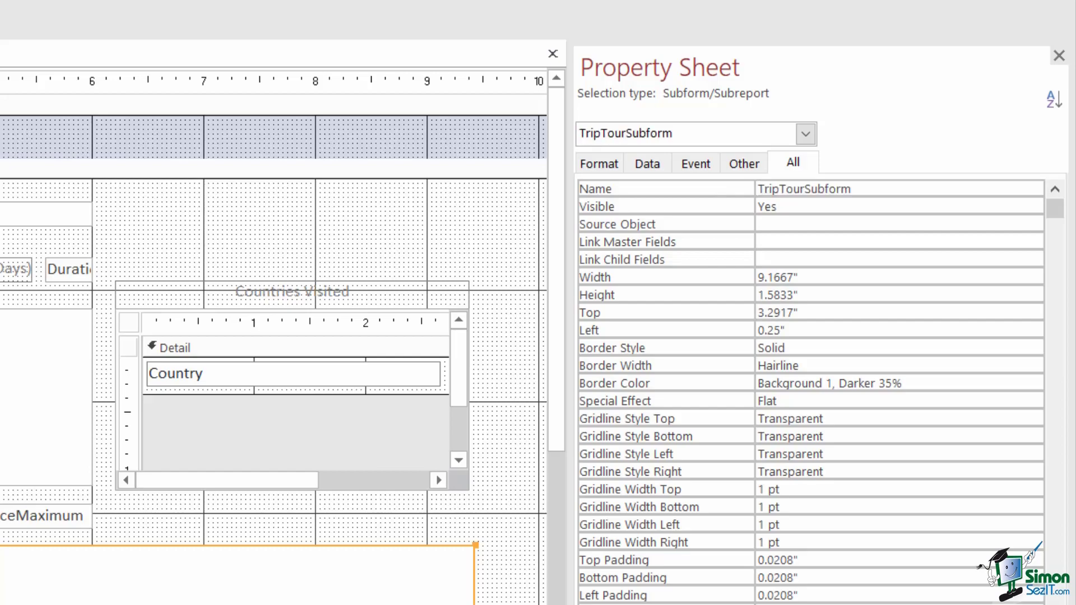
left_click(790, 226)
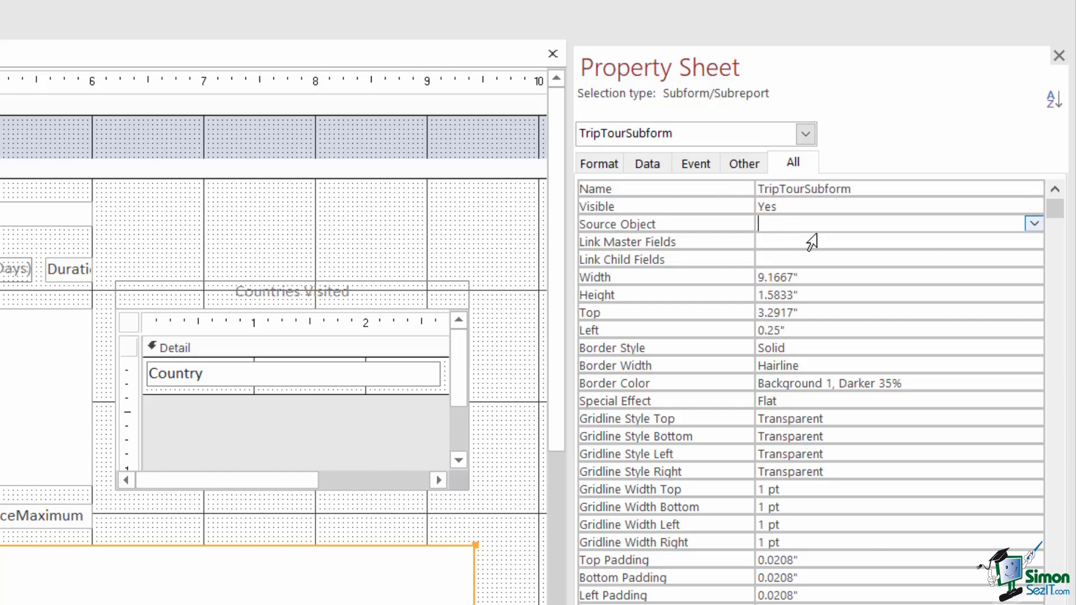
left_click(1033, 224)
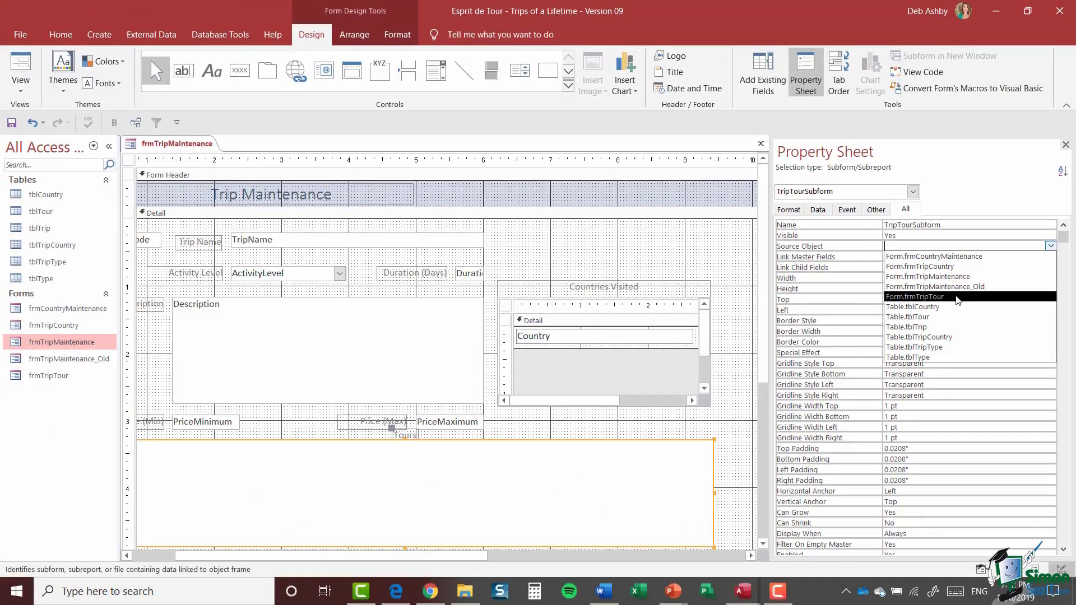
left_click(941, 297)
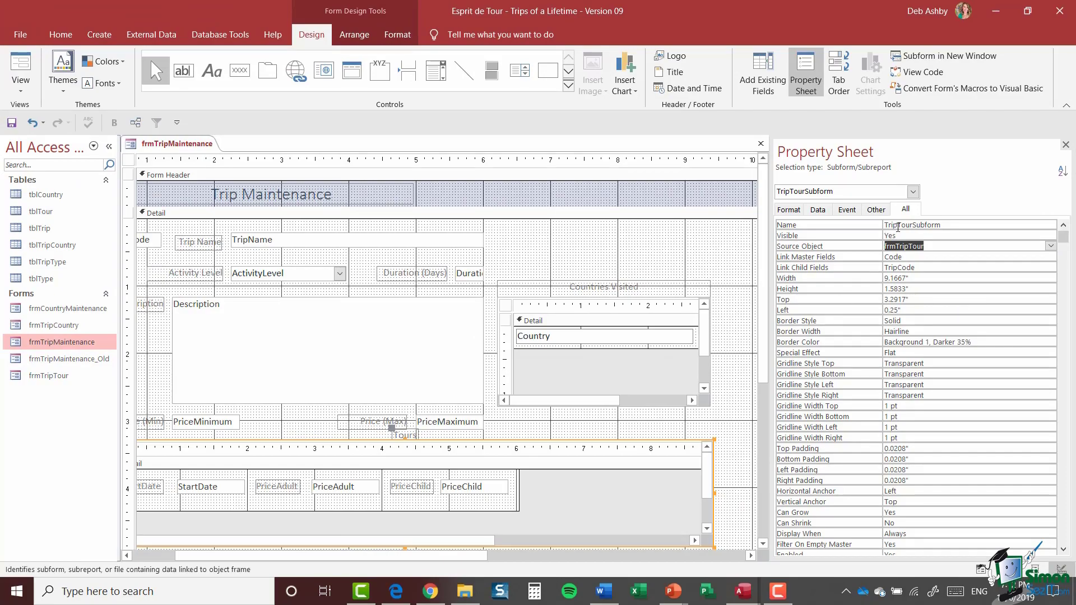
- Review the tour subform's data properties, including its Link Master Fields and Link Child Fields
left_click(468, 543)
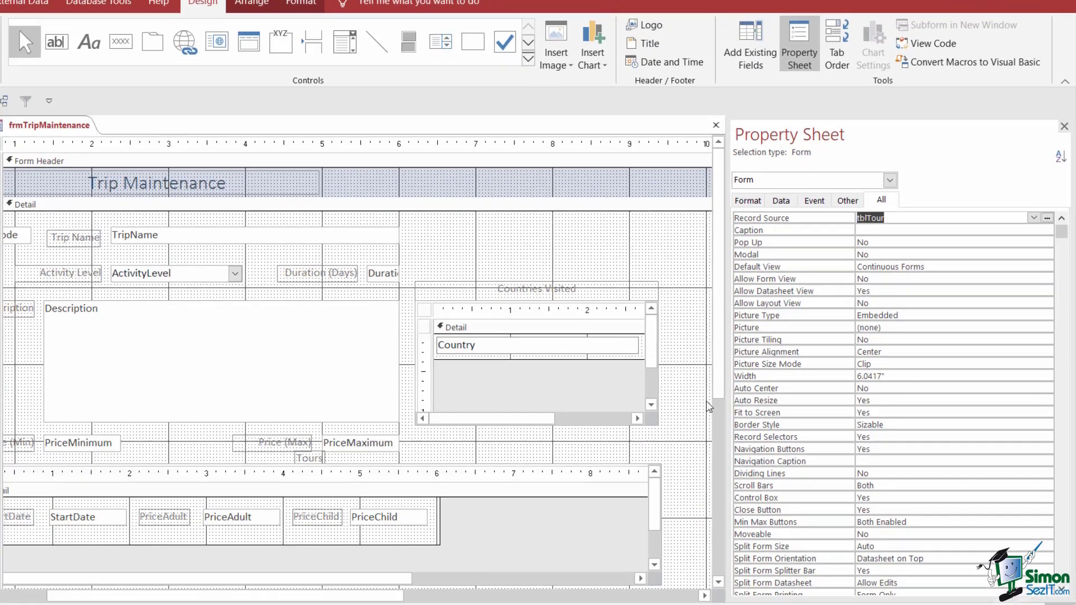
left_click(659, 471)
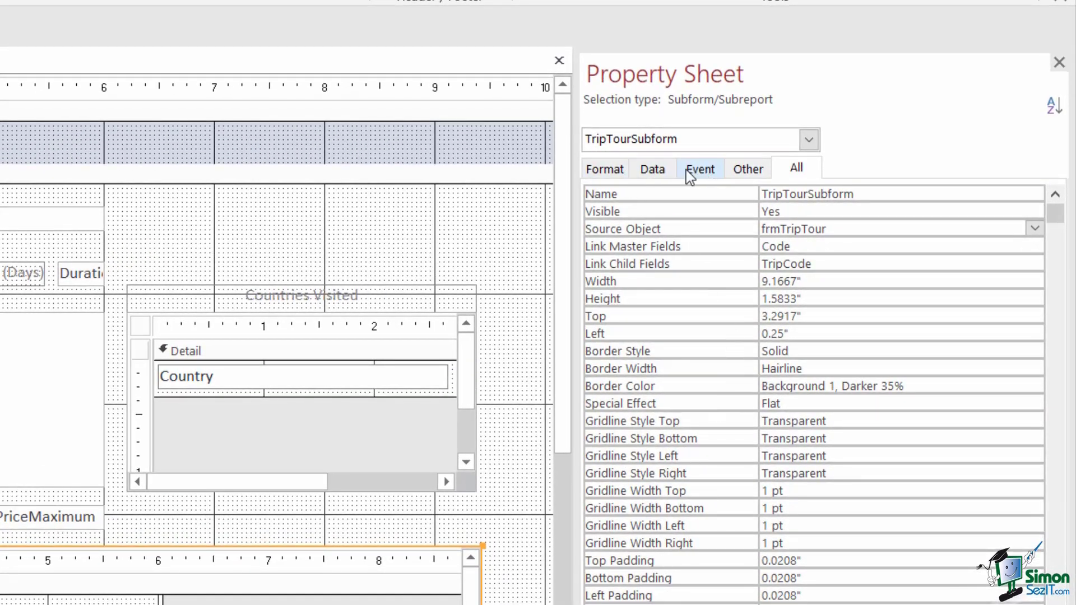
left_click(656, 170)
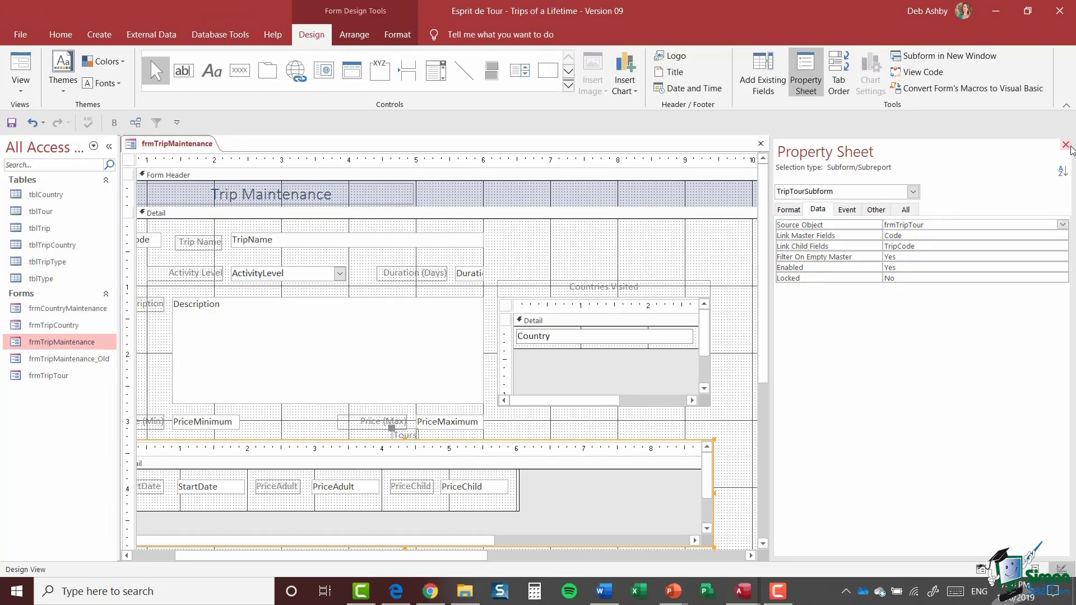
- Close the Property Sheet and frmTripMaintenance, saving the changes to the form's design
left_click(1065, 144)
left_click(1068, 145)
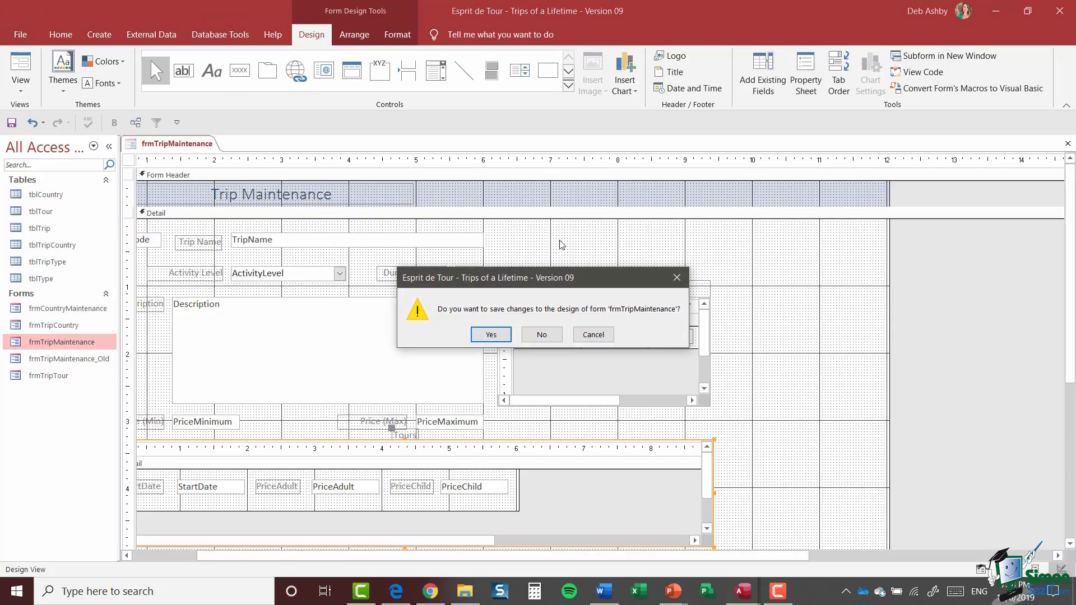
left_click(489, 335)
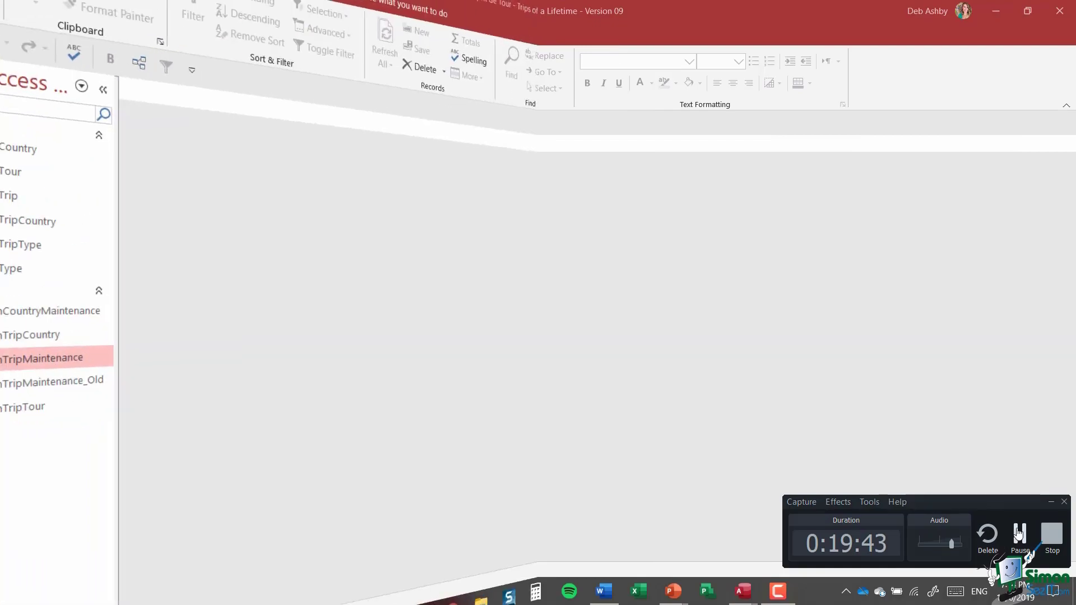
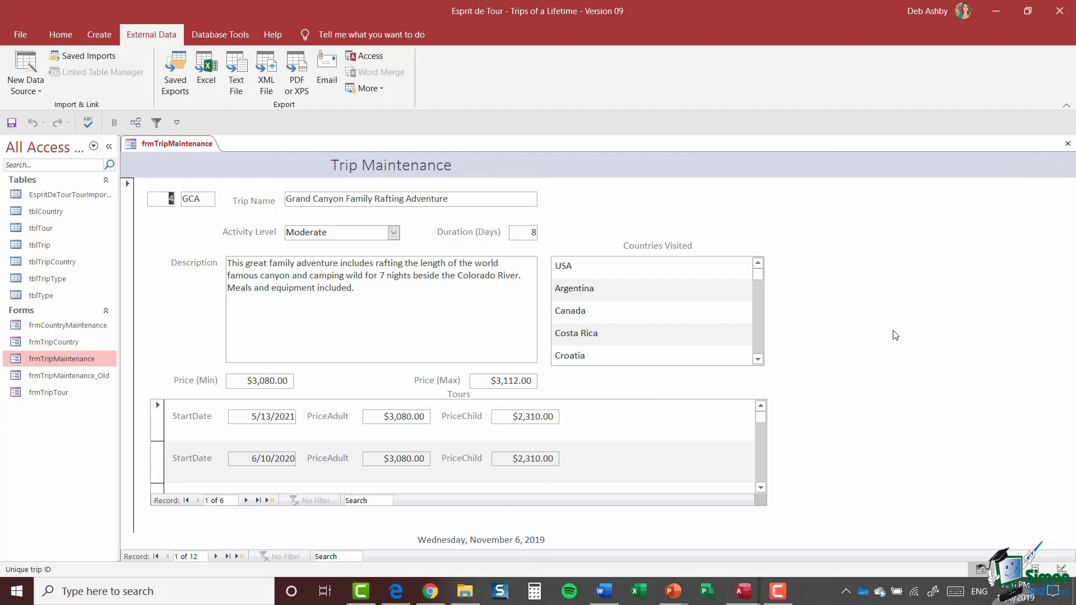
- Browse forward through the first four trip records and back to the first to check each trip's tours in the subform
left_click(215, 556)
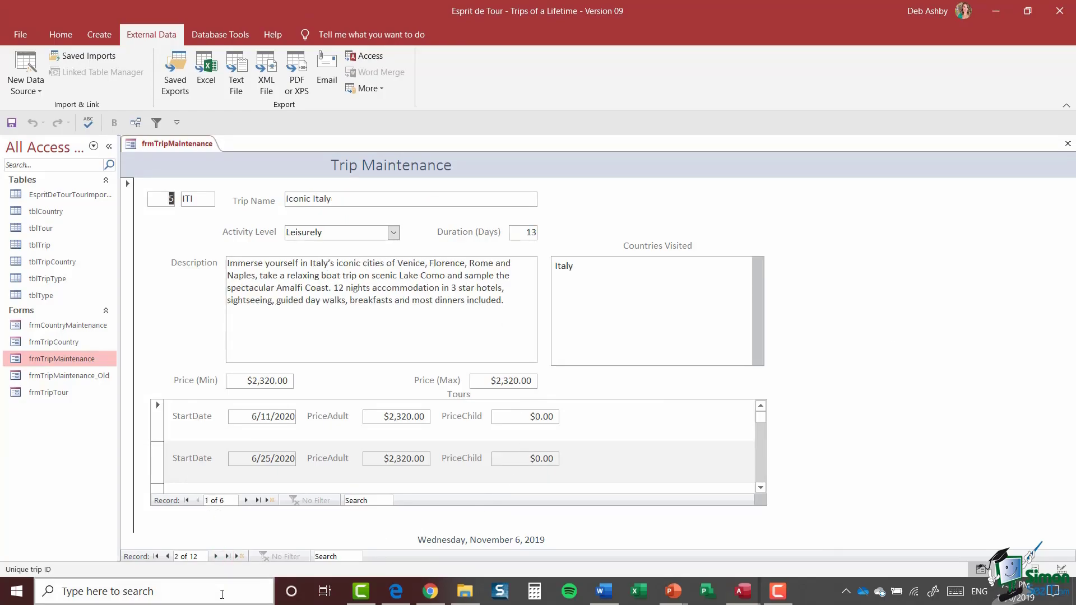
left_click(216, 556)
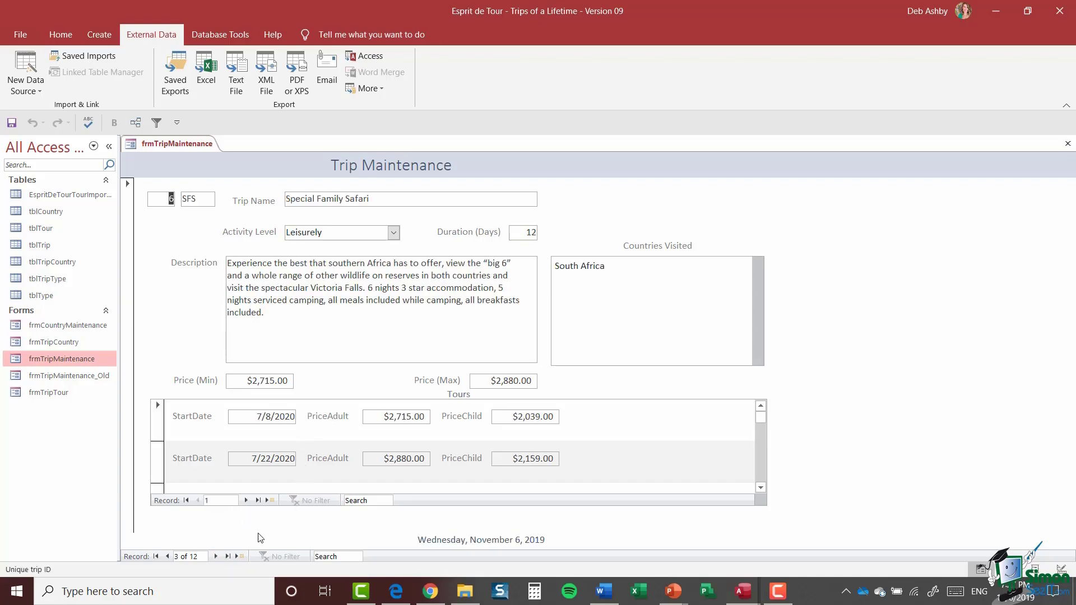
left_click(217, 557)
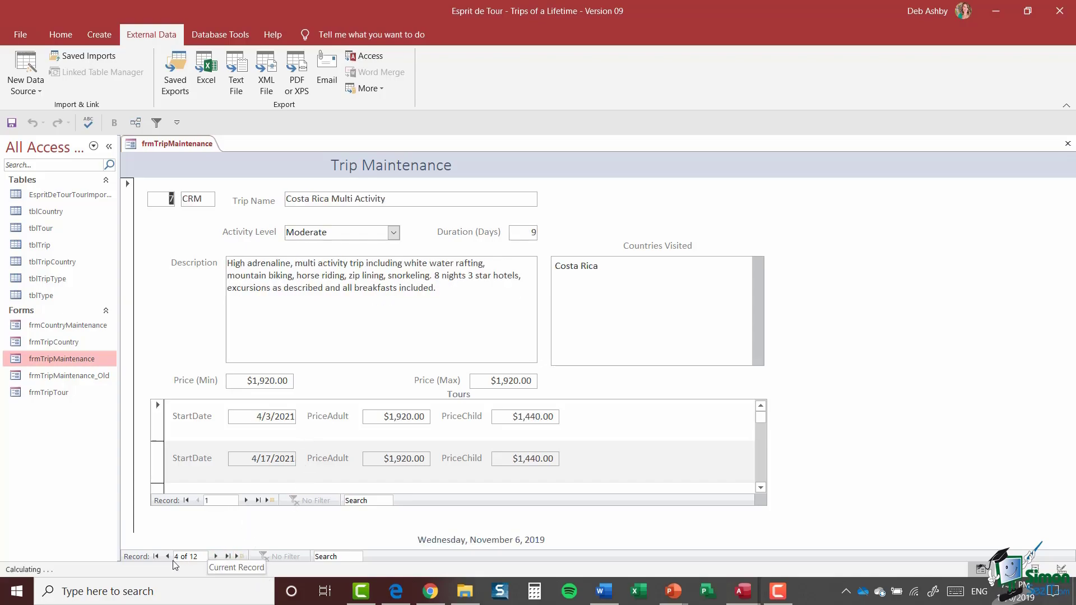
left_click(167, 556)
left_click(167, 557)
left_click(166, 557)
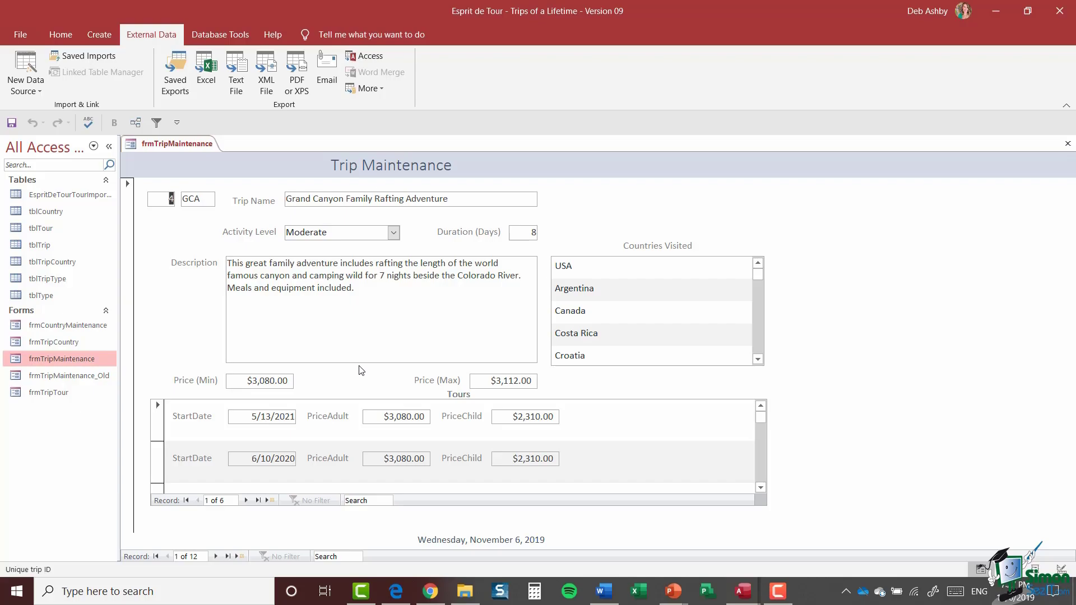
- View the date picker for the first tour's StartDate and dismiss it without choosing a date
left_click(272, 415)
left_click(302, 416)
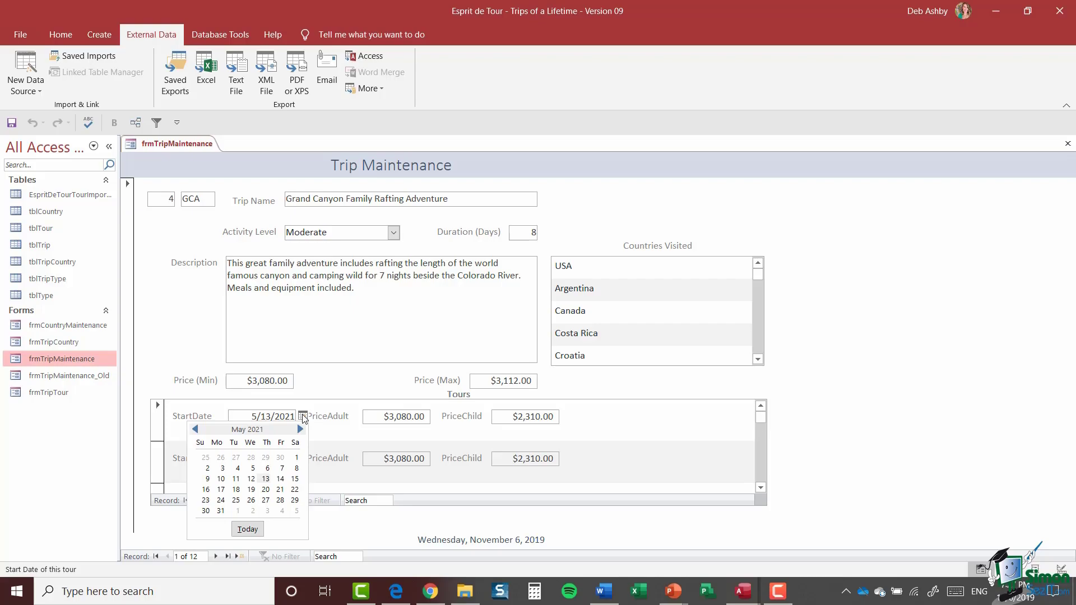
left_click(159, 368)
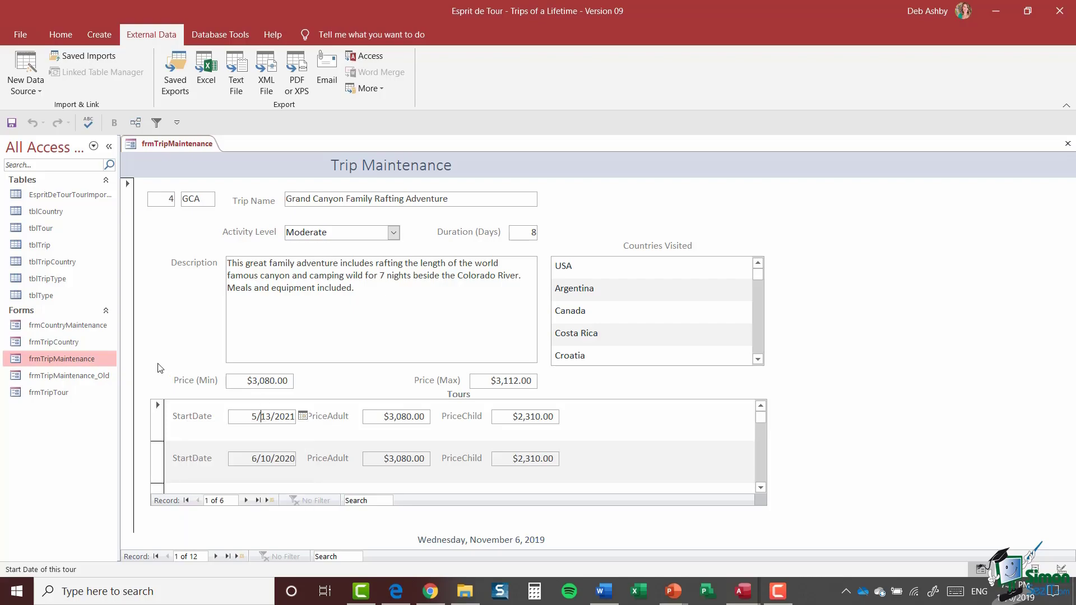